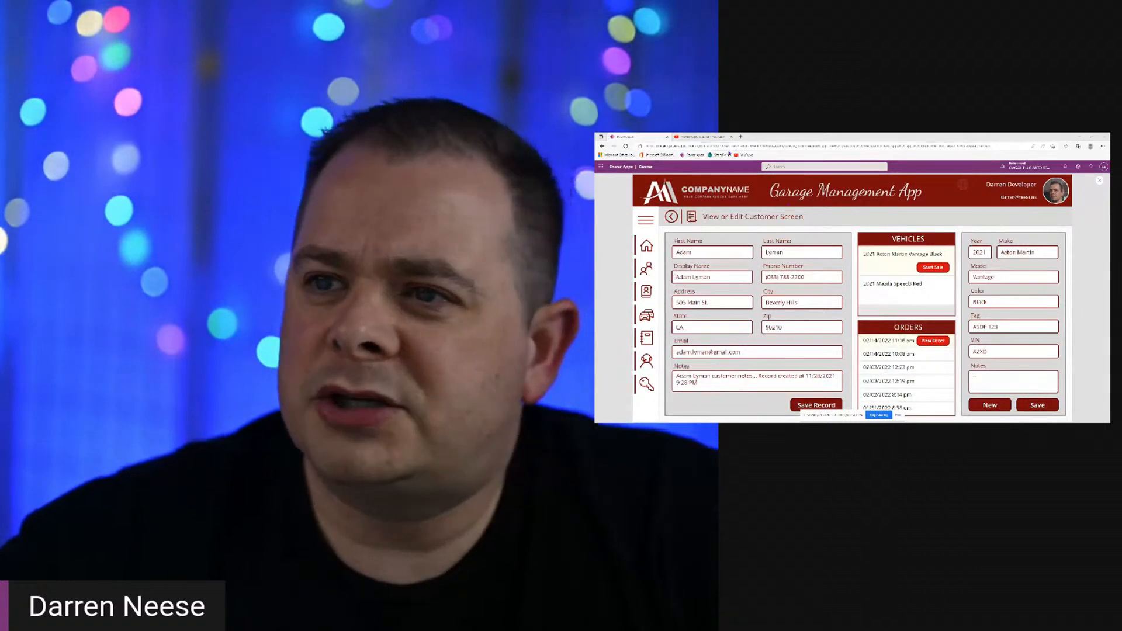
- Switch the shared screen to the PowerApps Tutorial channel's Playlists page on YouTube
click(711, 137)
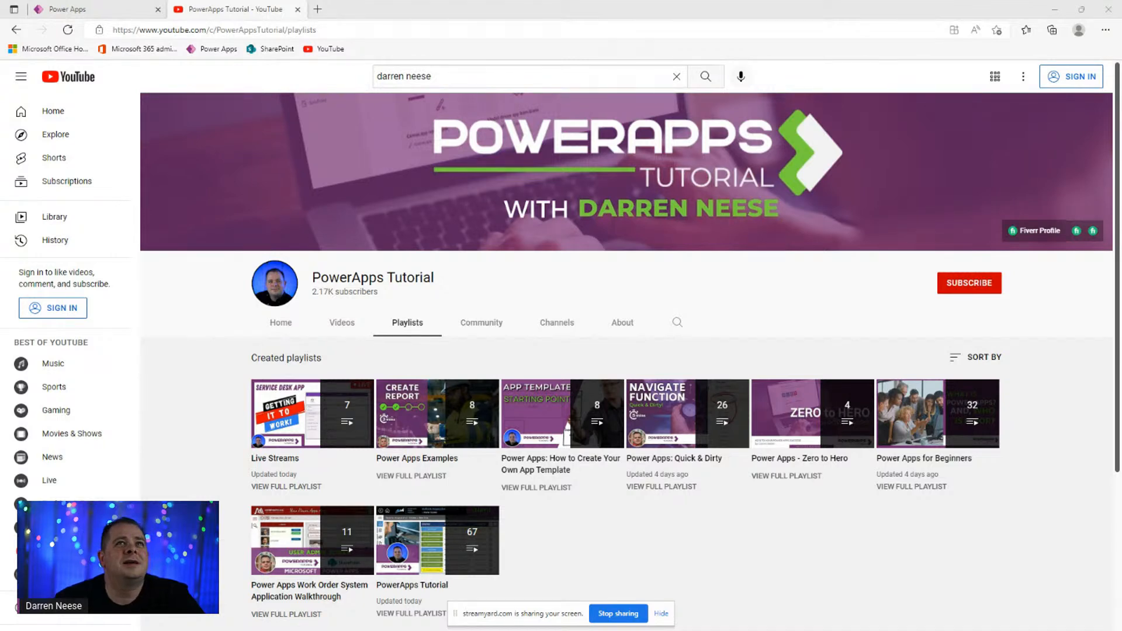
- Open the Work Order System Application Walkthrough playlist's full video list, dismissing the miniplayer and promo
click(661, 614)
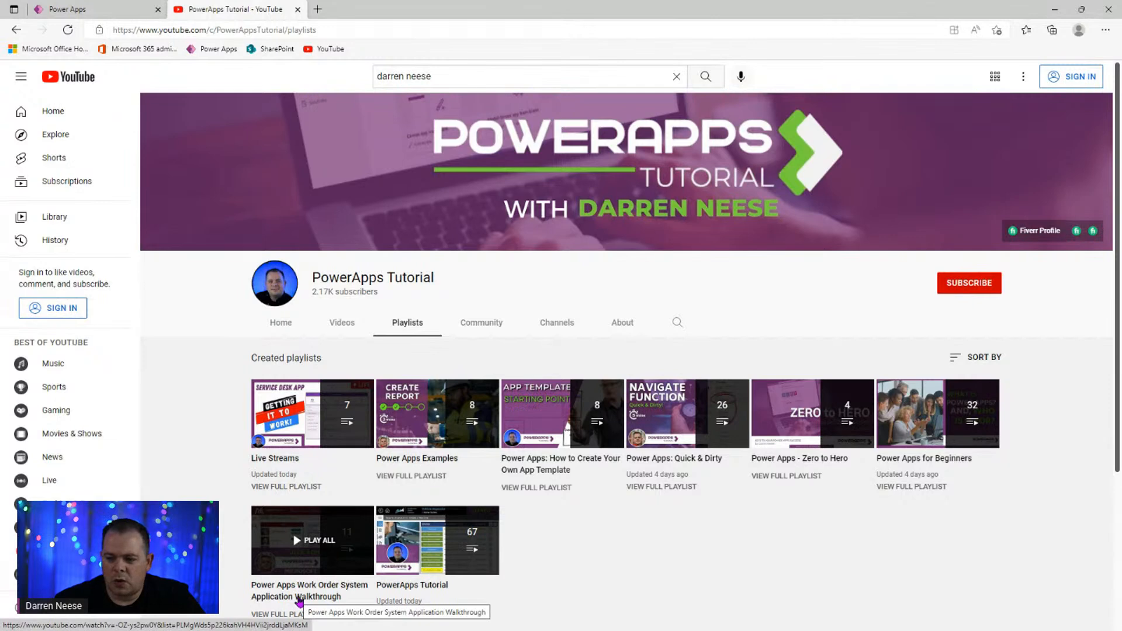
click(311, 598)
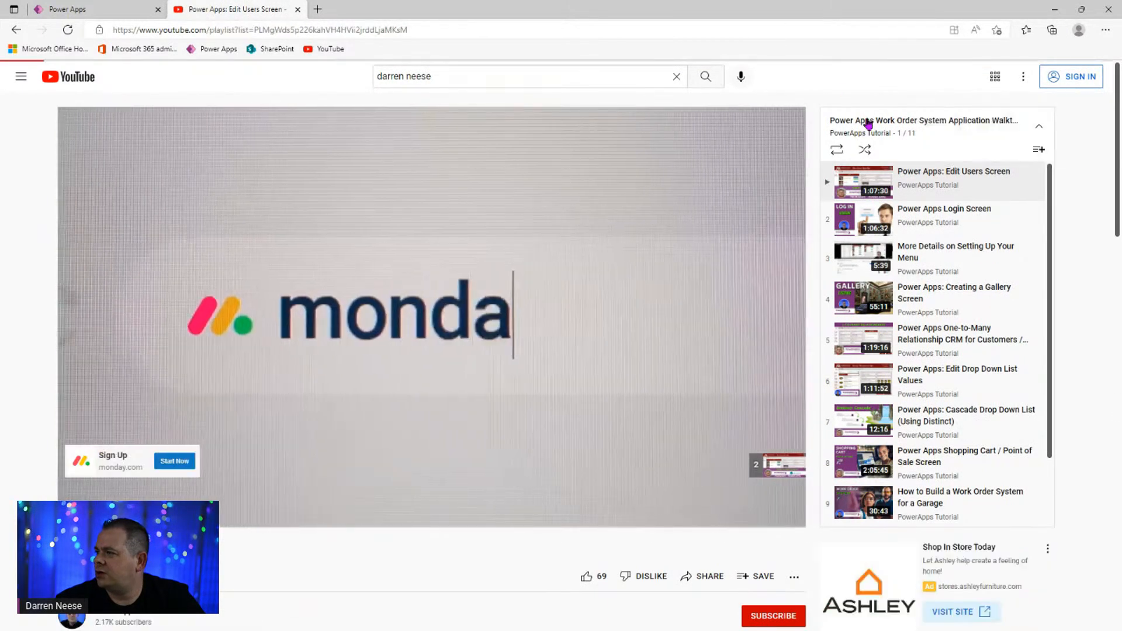
click(863, 122)
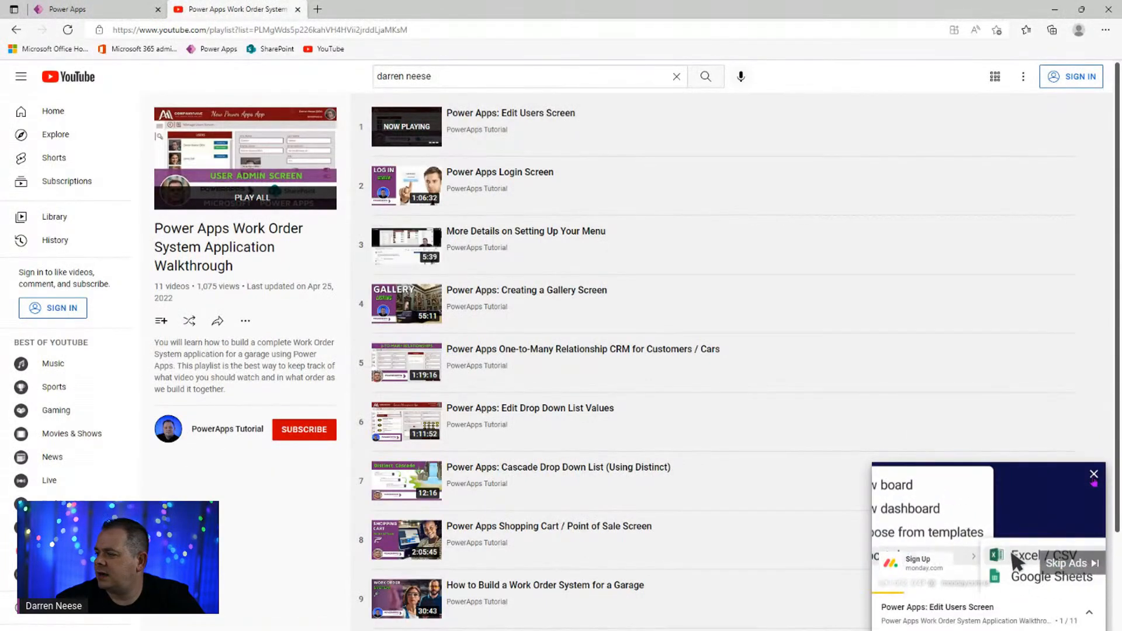
click(1093, 474)
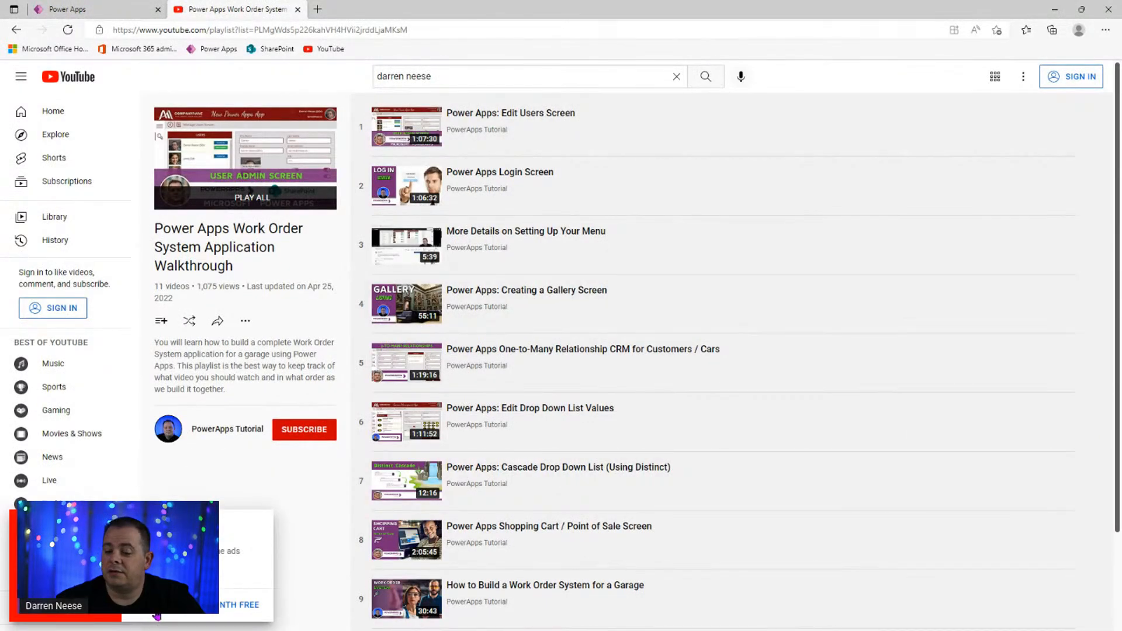
click(155, 610)
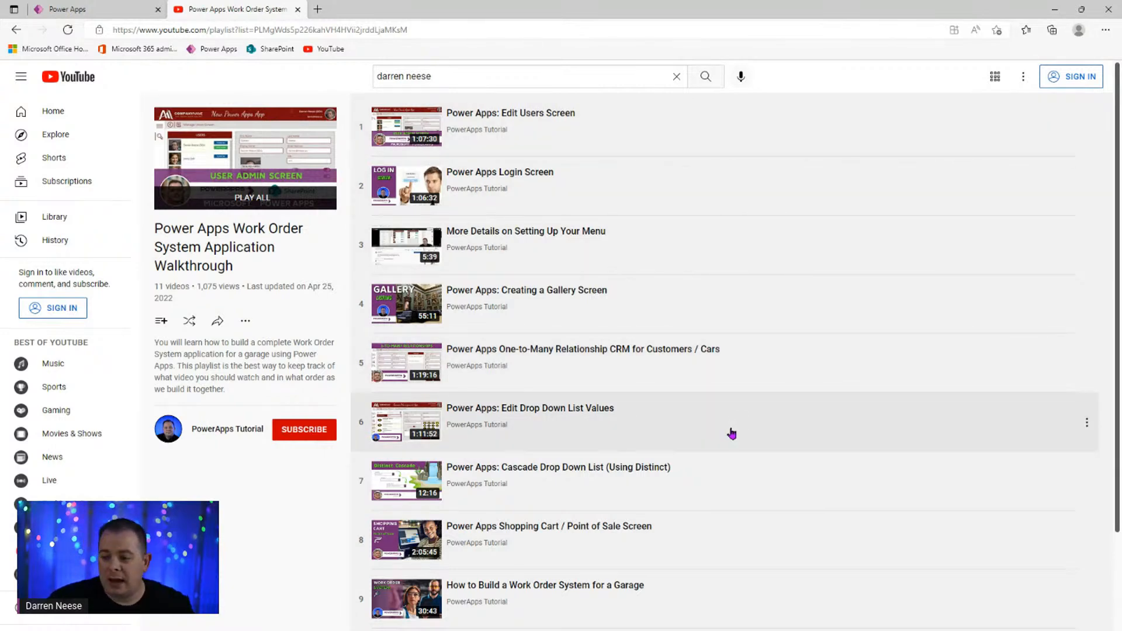
scroll(731, 427, down, 2)
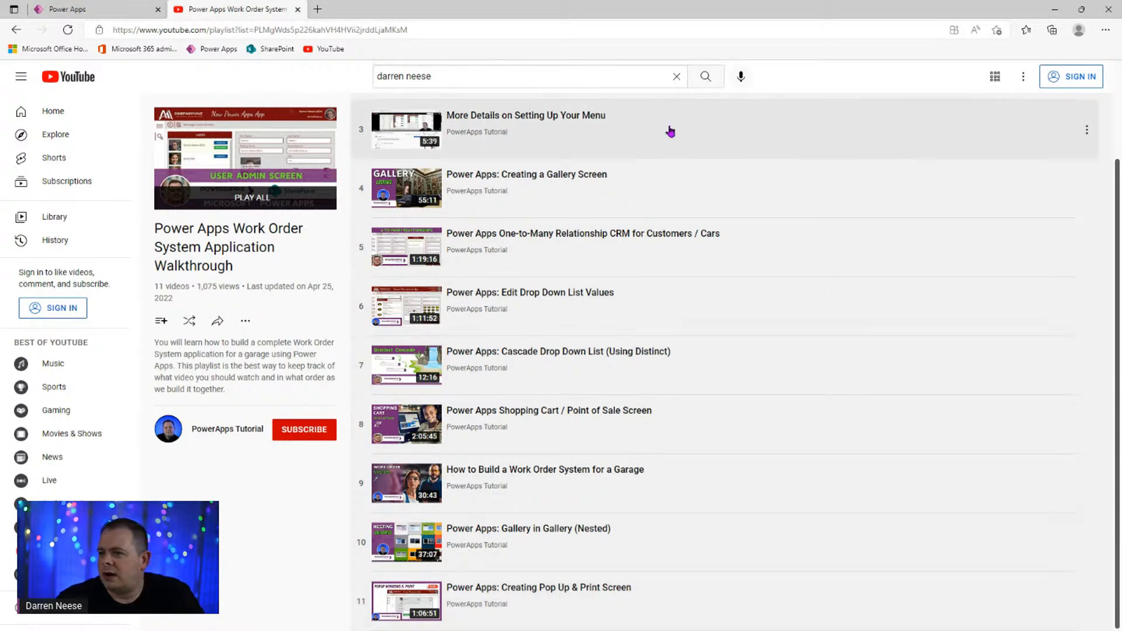
- Return to the PowerApps Tutorial channel home page and browse its uploads
click(493, 135)
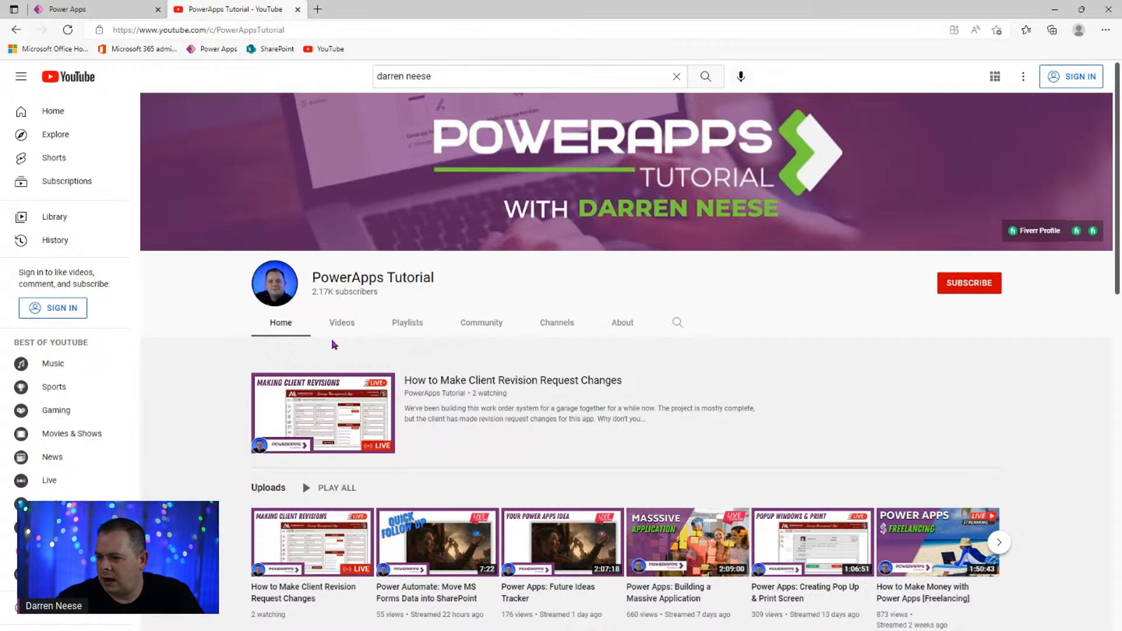
scroll(491, 546, down, 9)
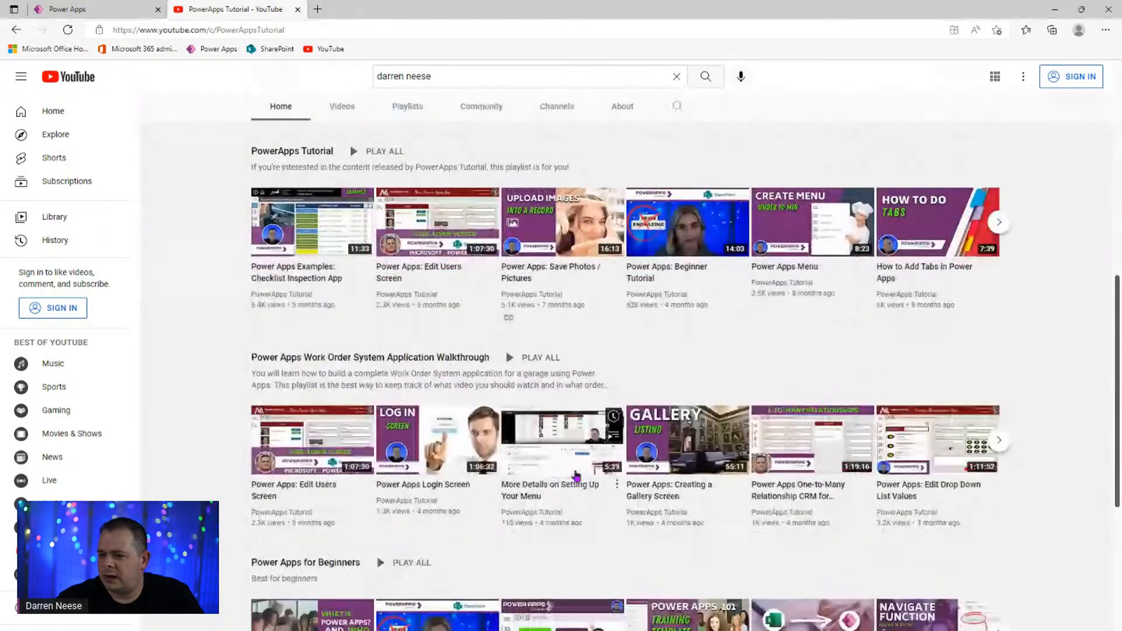
scroll(575, 475, down, 5)
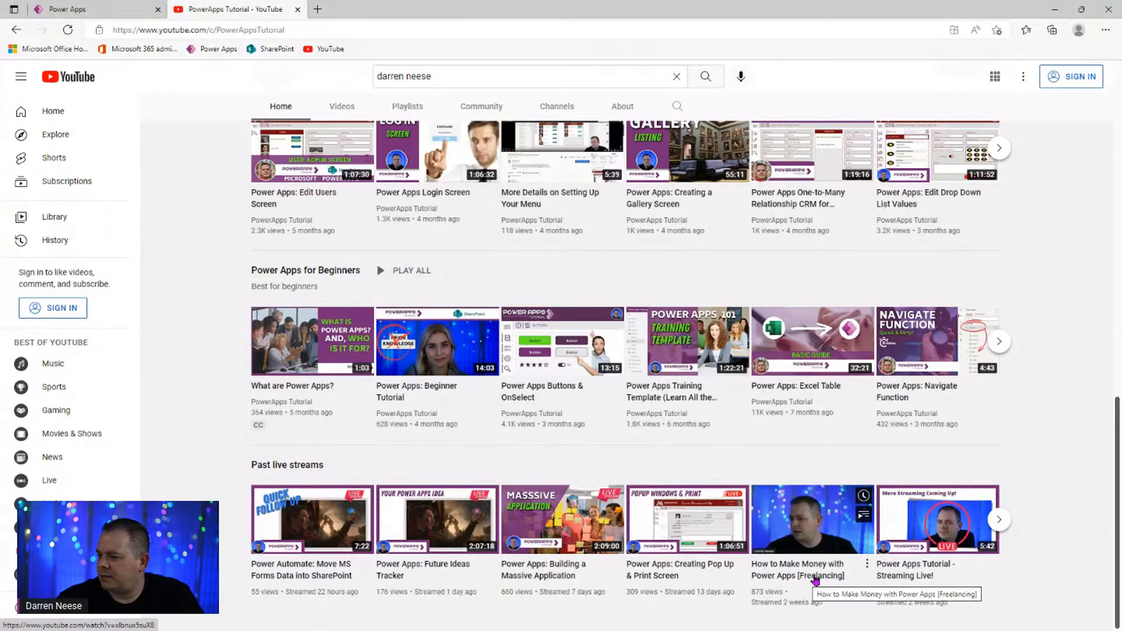
scroll(1073, 402, up, 1)
scroll(1074, 402, up, 10)
scroll(1072, 401, down, 8)
scroll(1072, 401, up, 8)
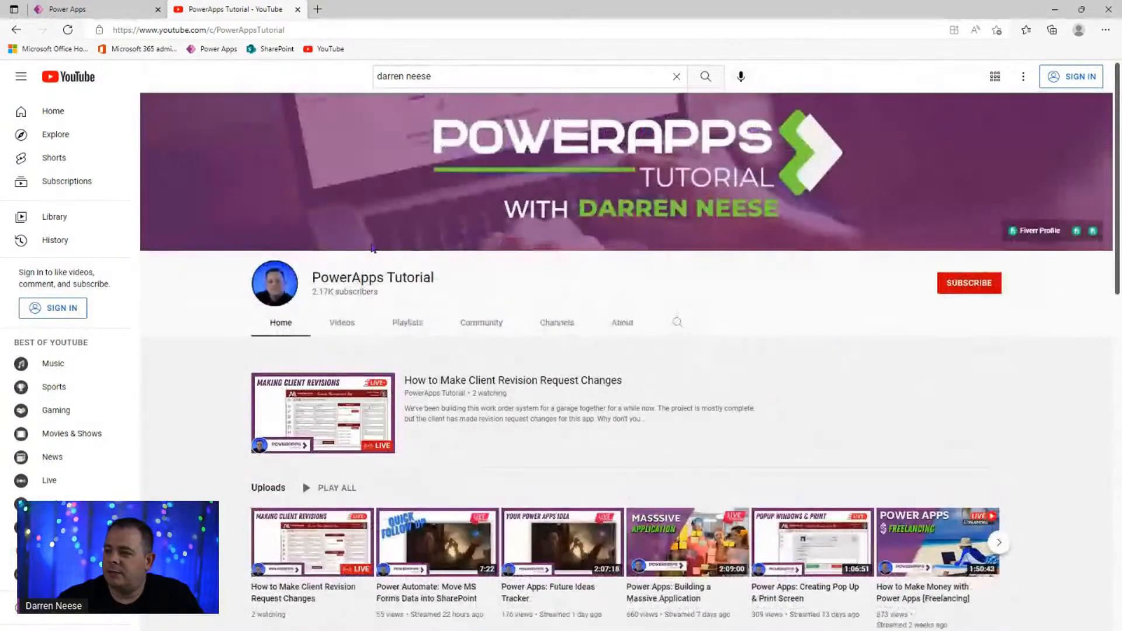
- Select and clear the YouTube search text, then switch to the Garage Management App in Power Apps
click(474, 76)
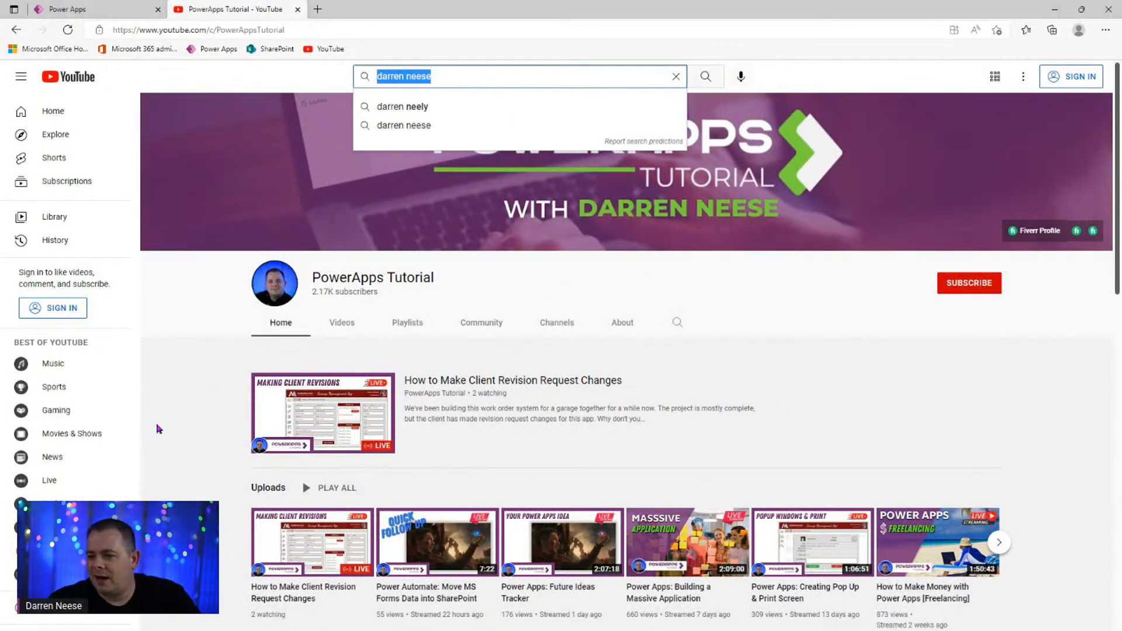
click(173, 410)
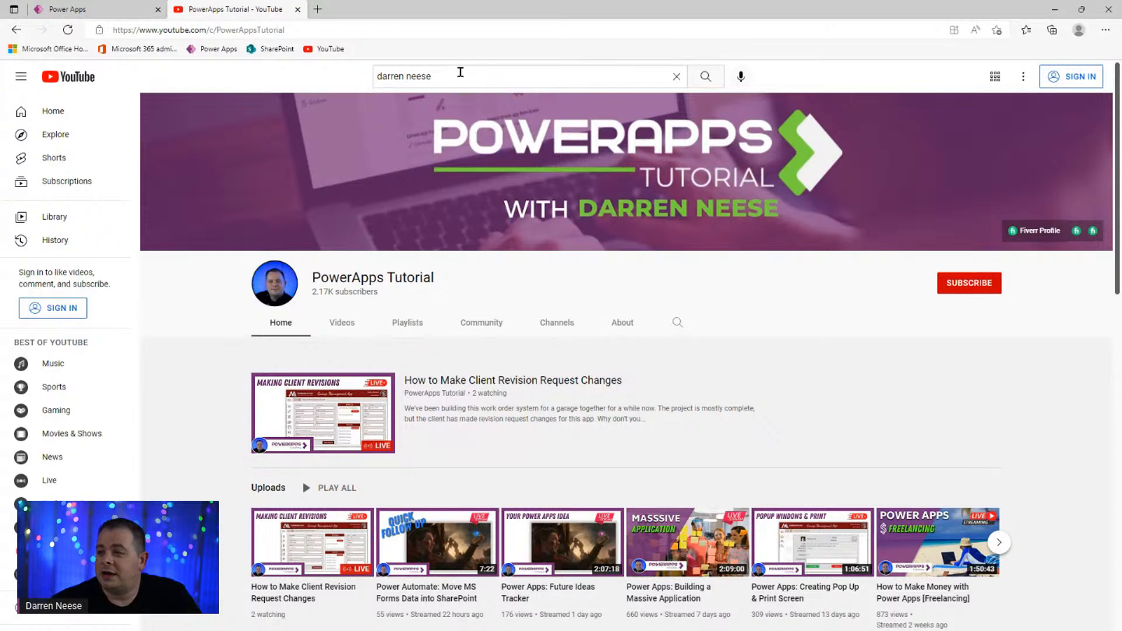
drag(435, 73, 350, 75)
click(248, 90)
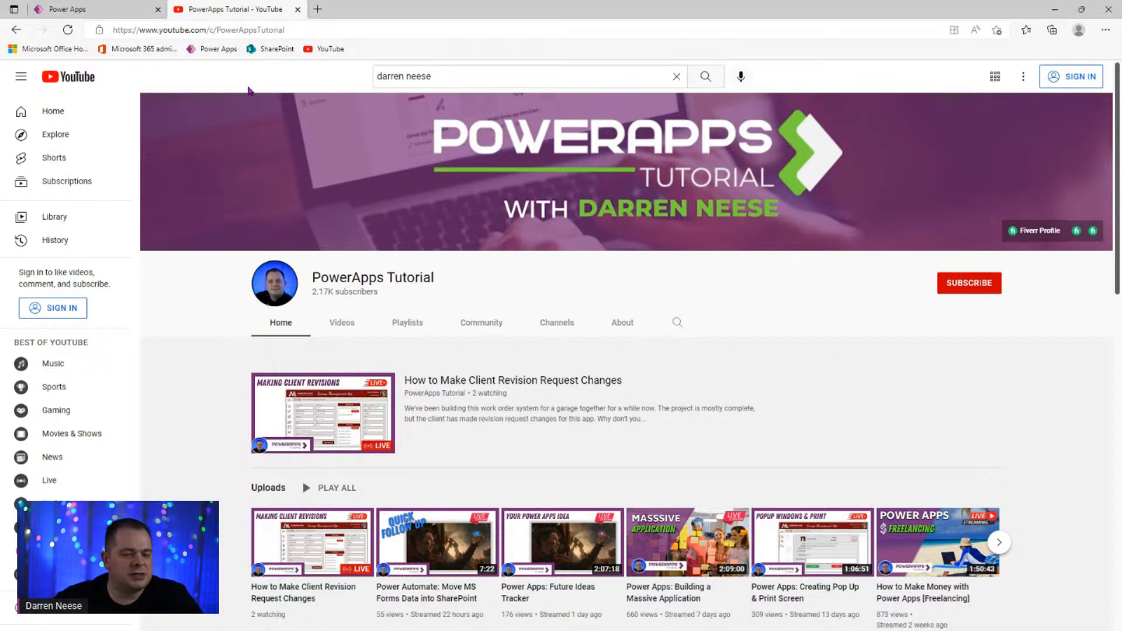
click(123, 10)
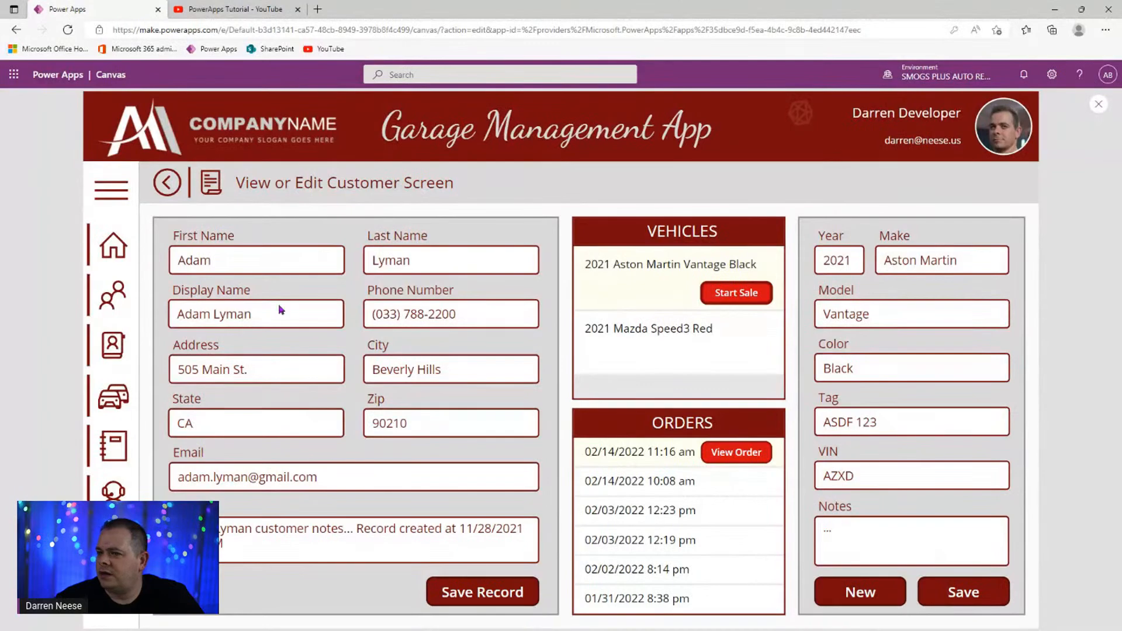
- In preview, visit the Office Admin Home and Job Types screens, noting the 136 job types
click(115, 205)
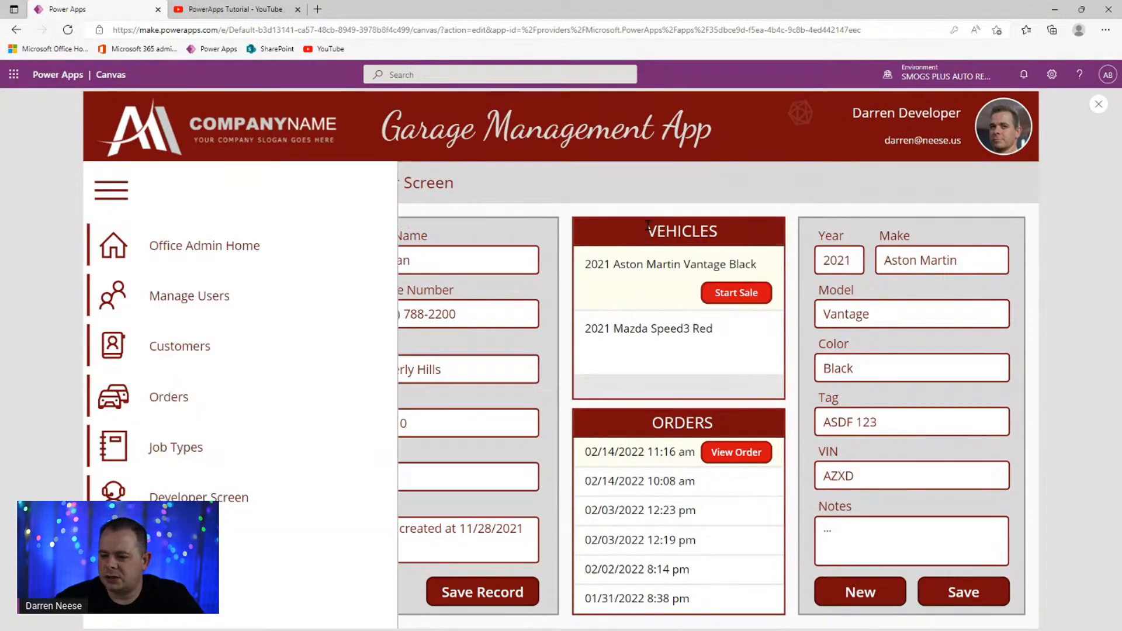
click(269, 252)
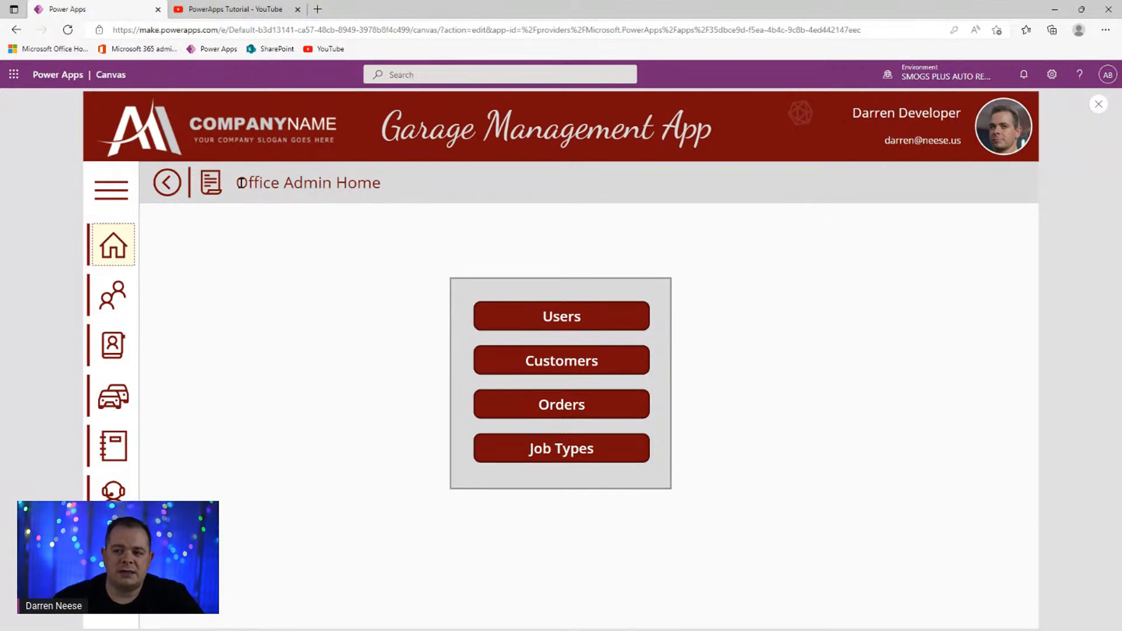
drag(238, 183, 332, 183)
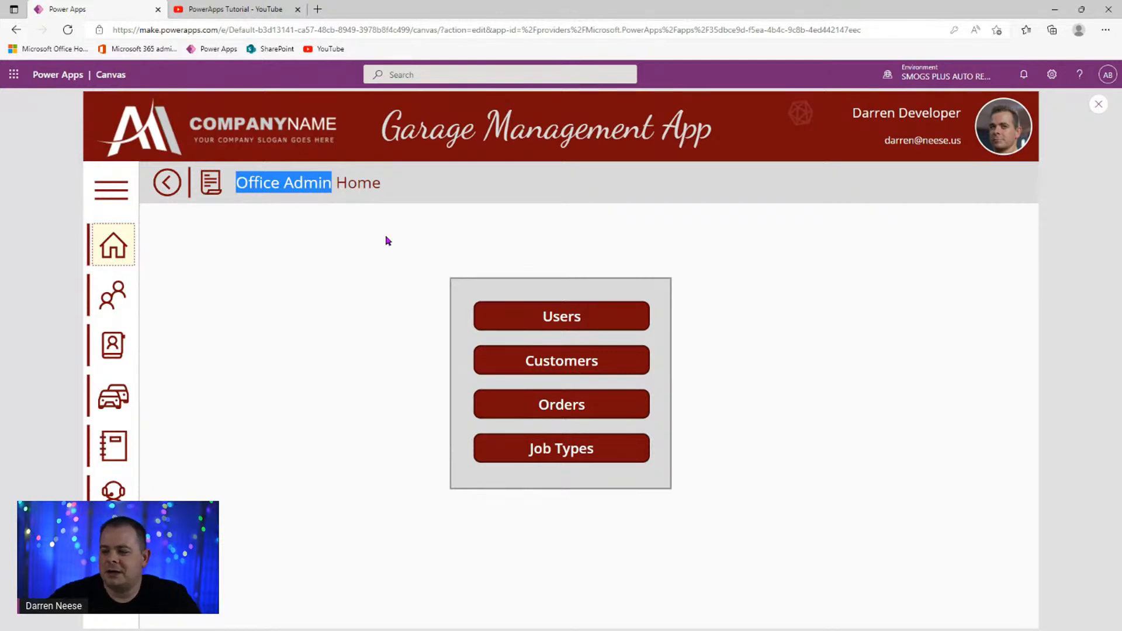
click(290, 234)
click(565, 460)
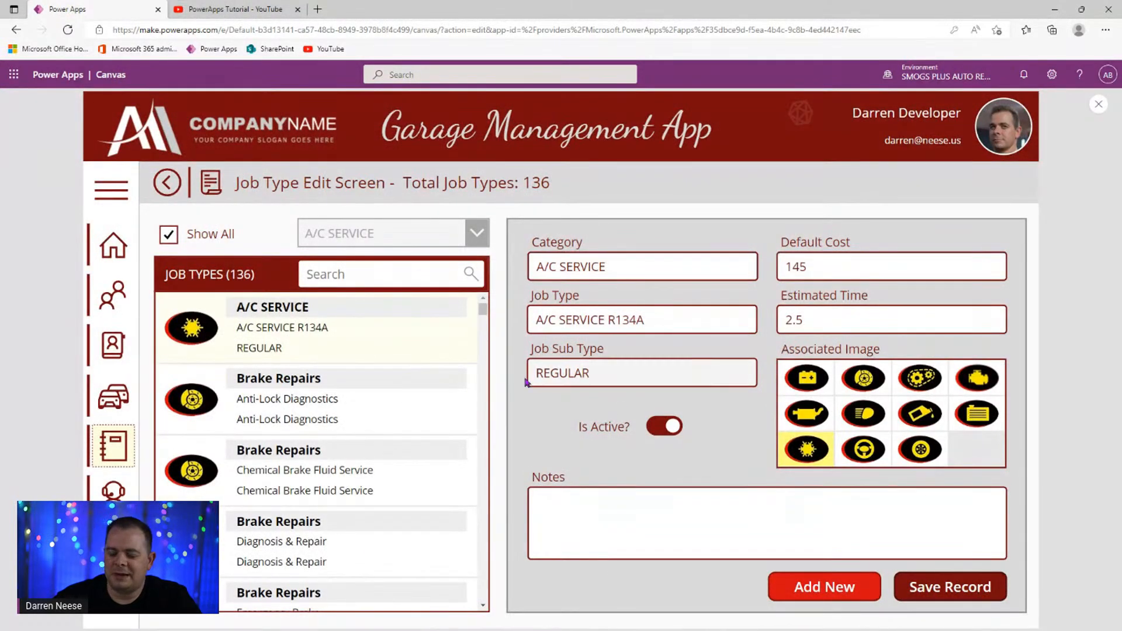
drag(255, 275, 226, 275)
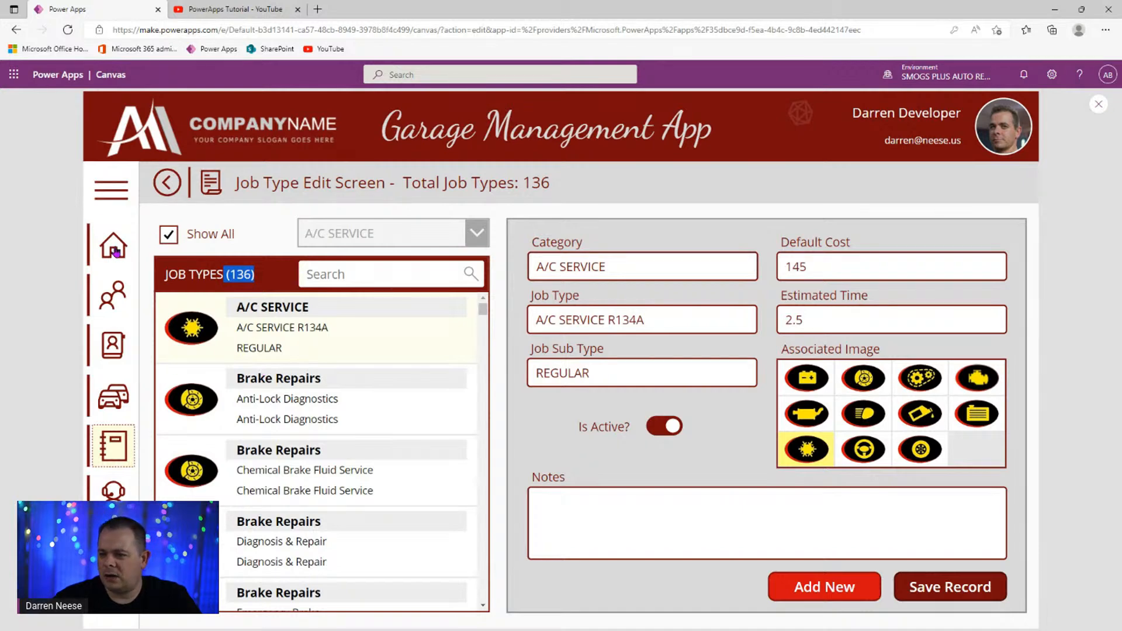
- Go to the Customers screen, open the first customer's record, and close the preview
click(111, 190)
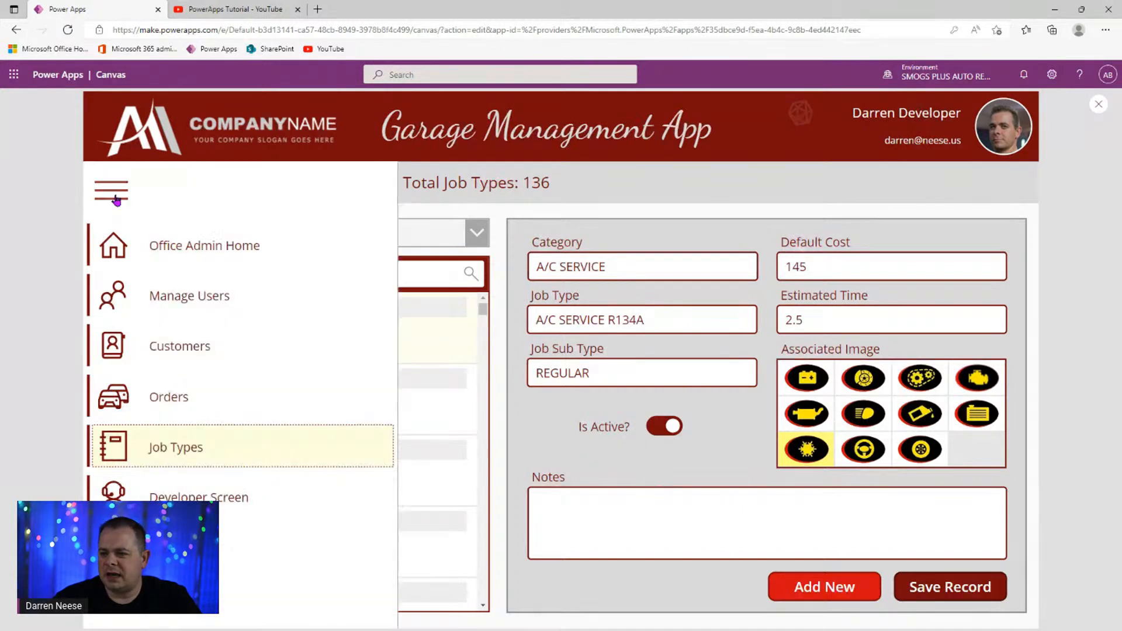
click(177, 351)
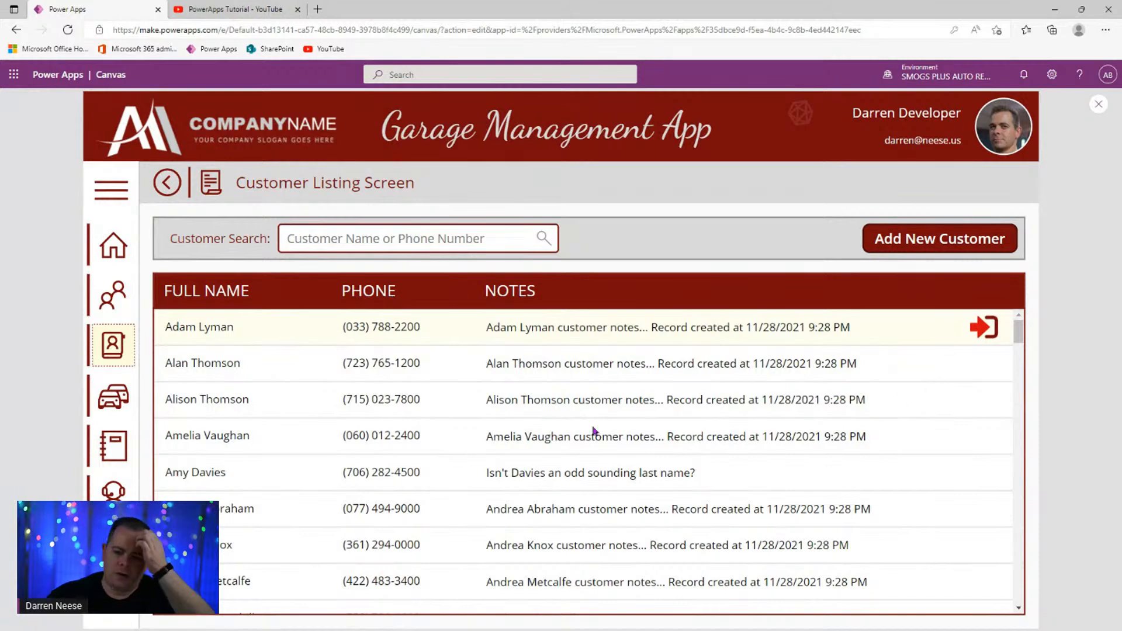
click(985, 331)
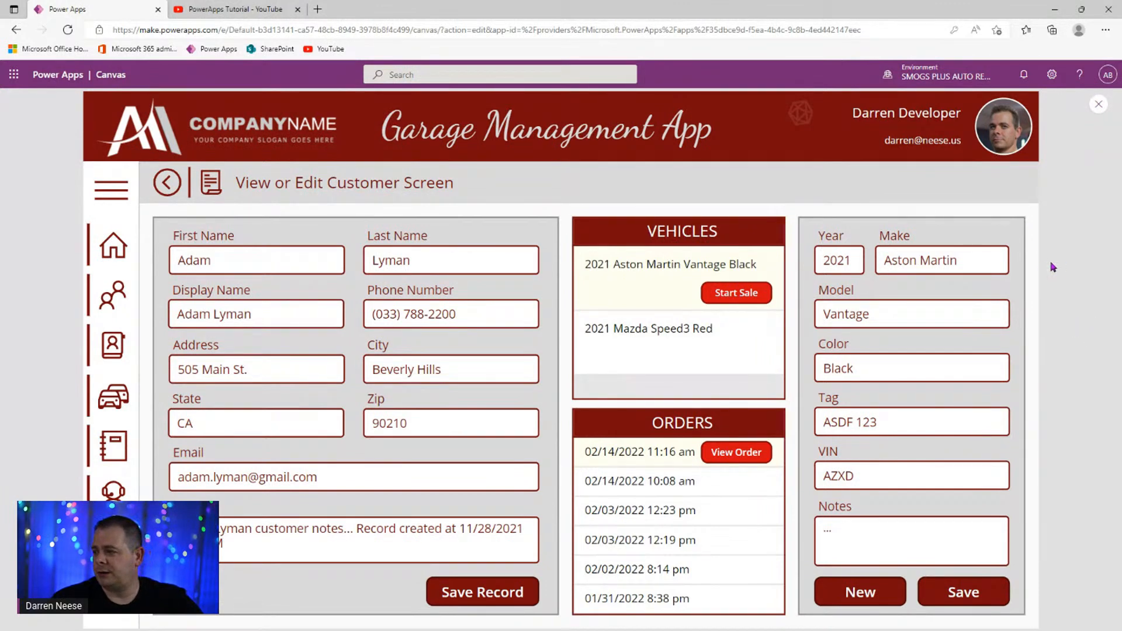
click(1099, 104)
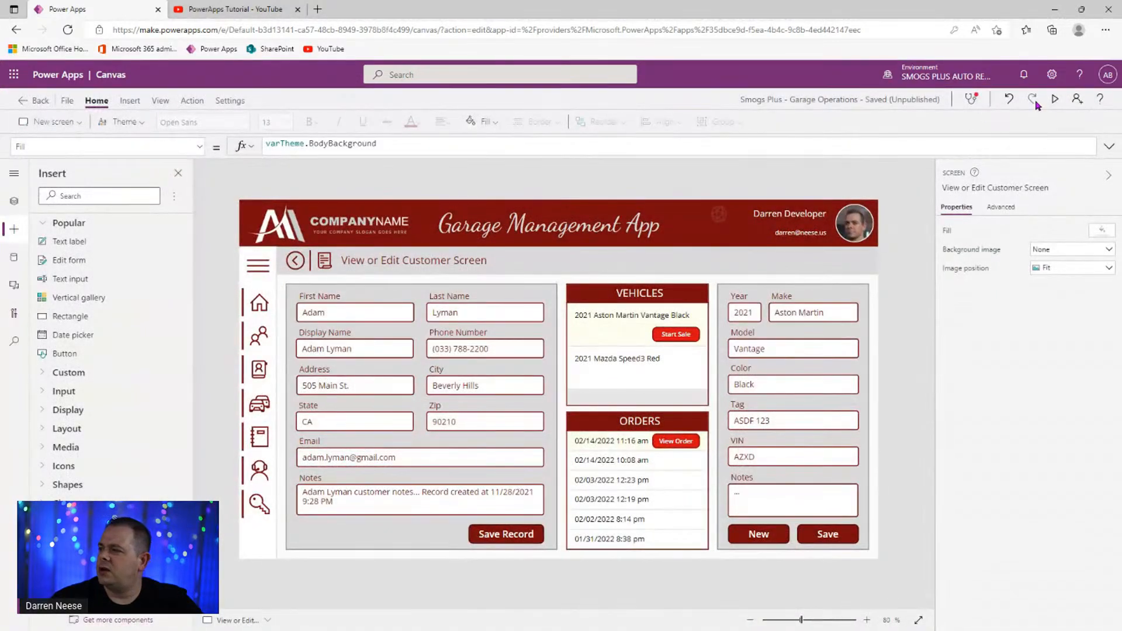
- Preview the customer form, tabbing from First Name to Last Name to Display Name, then exit preview
click(1055, 100)
click(298, 262)
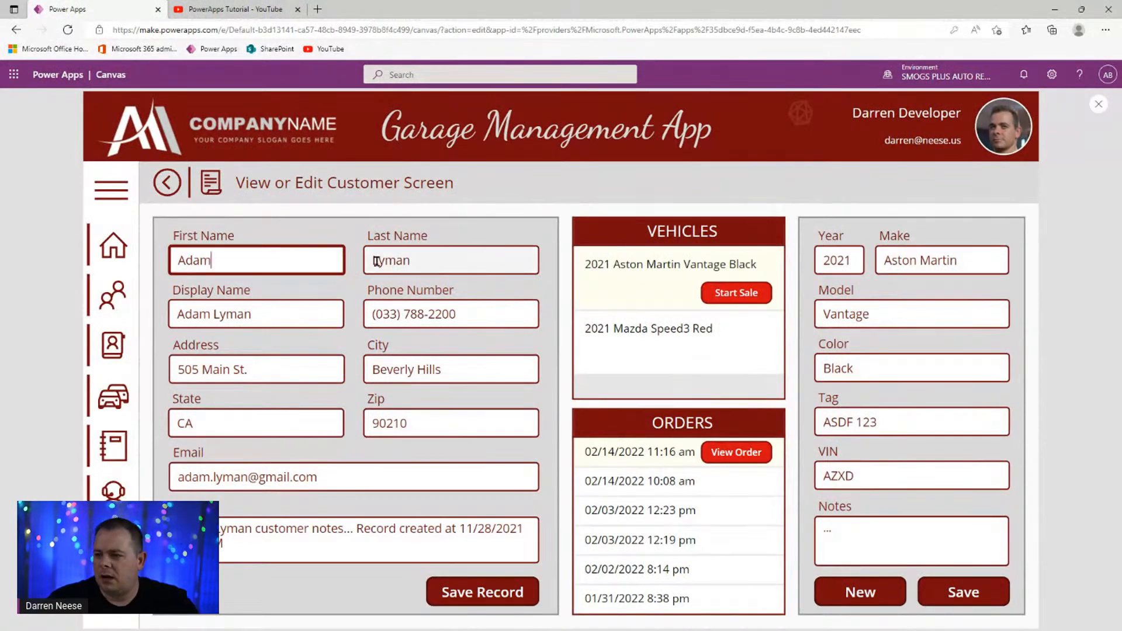
key(Tab)
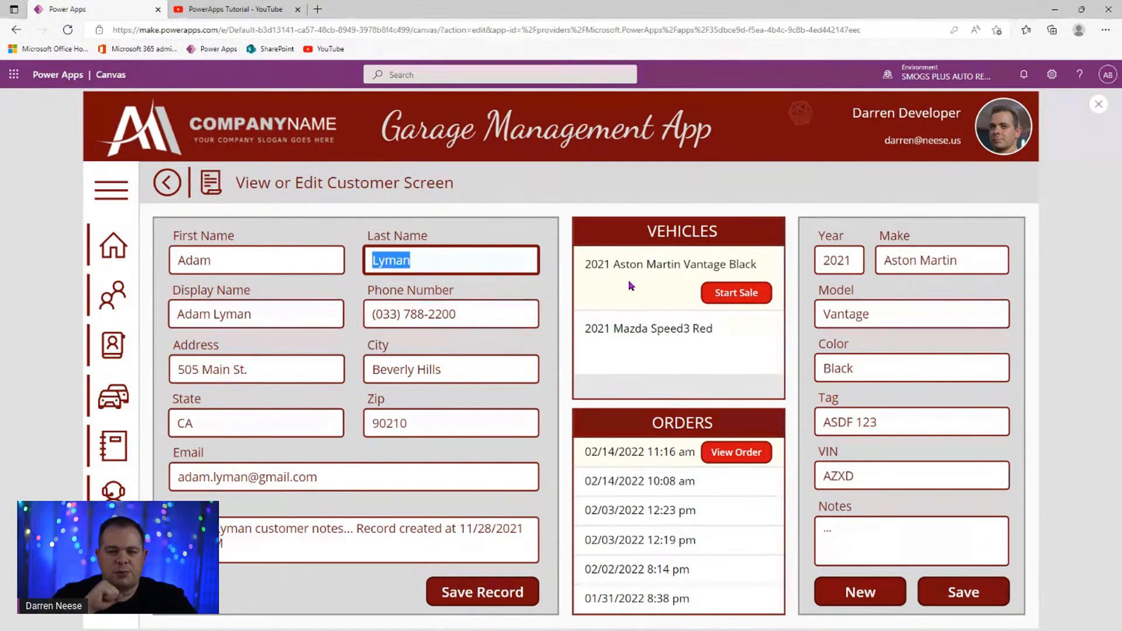
key(Tab)
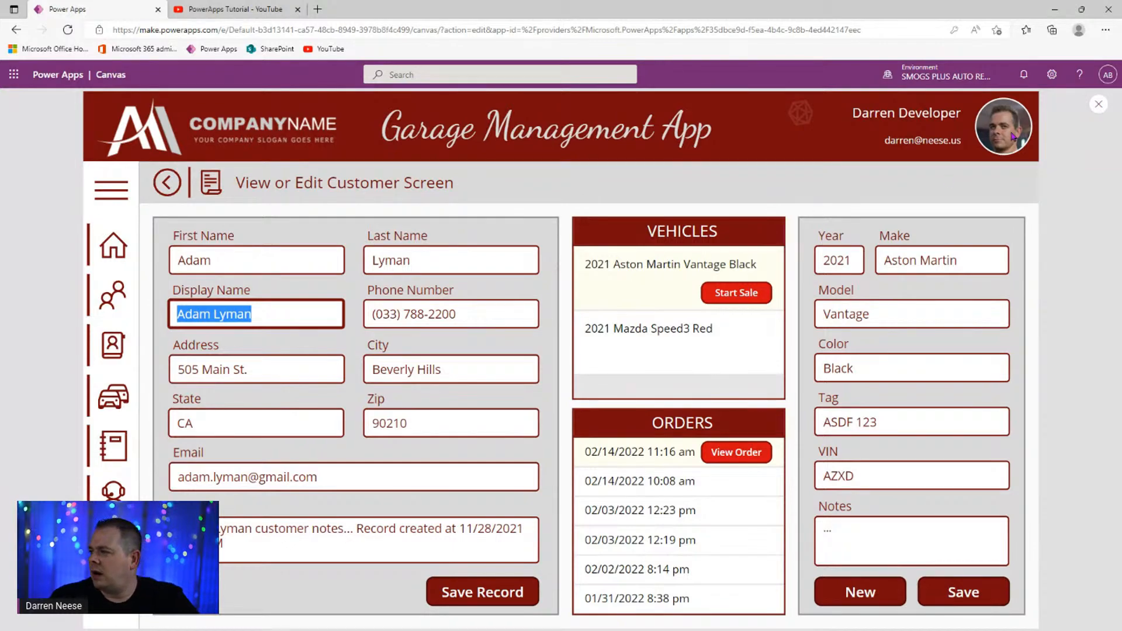
click(1098, 104)
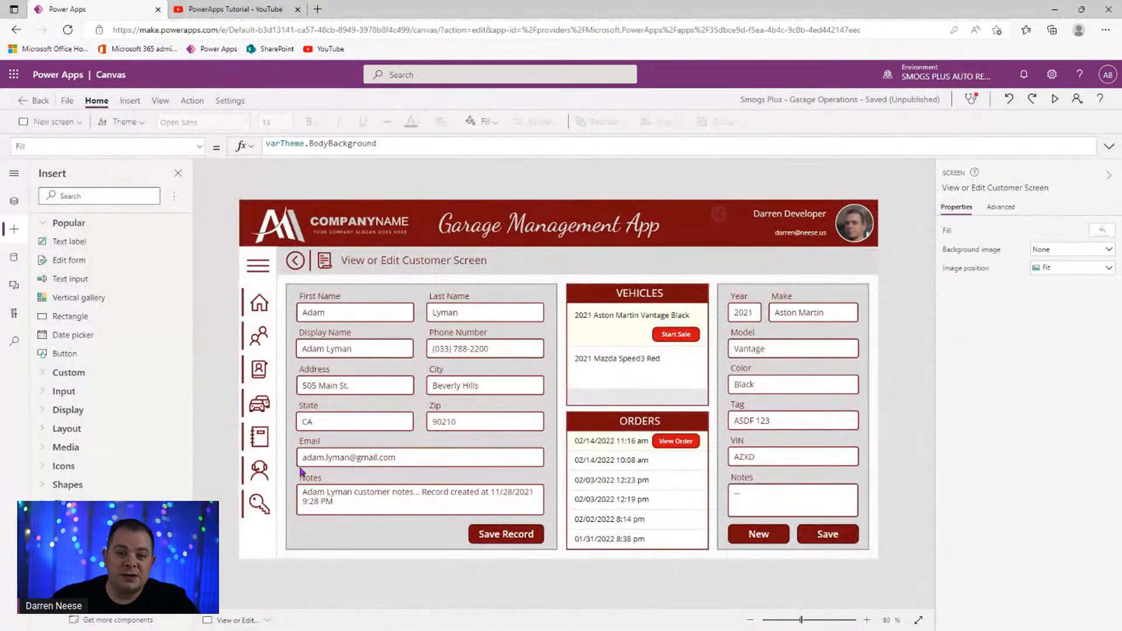
- Inspect the First Name input's Tab index in Properties, then select Last Name
click(344, 311)
click(344, 311)
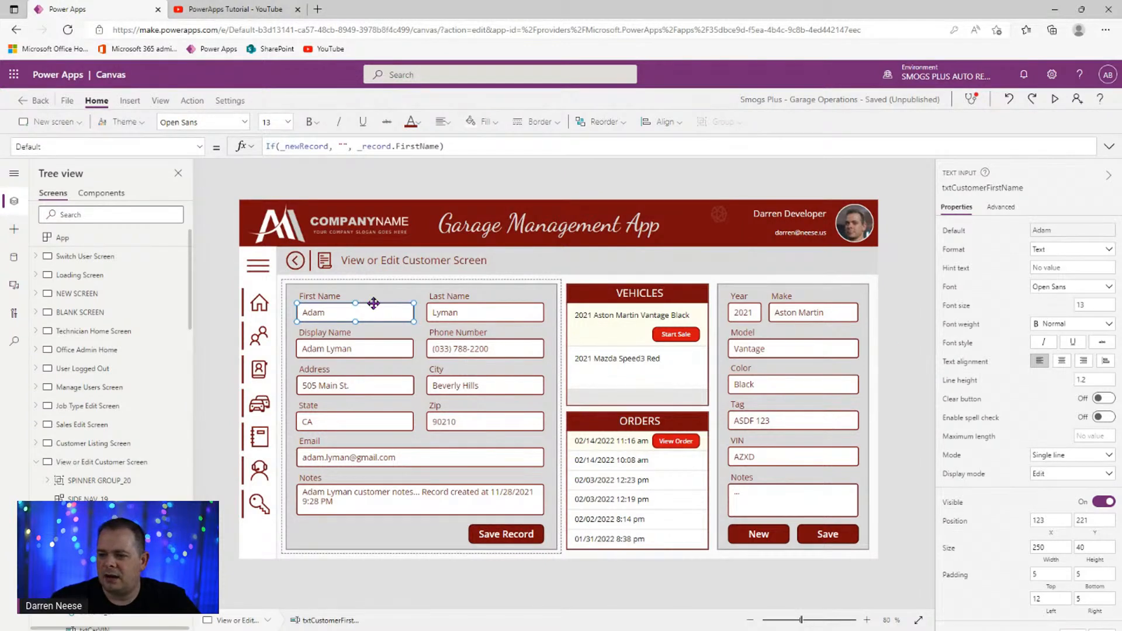
scroll(995, 394, down, 3)
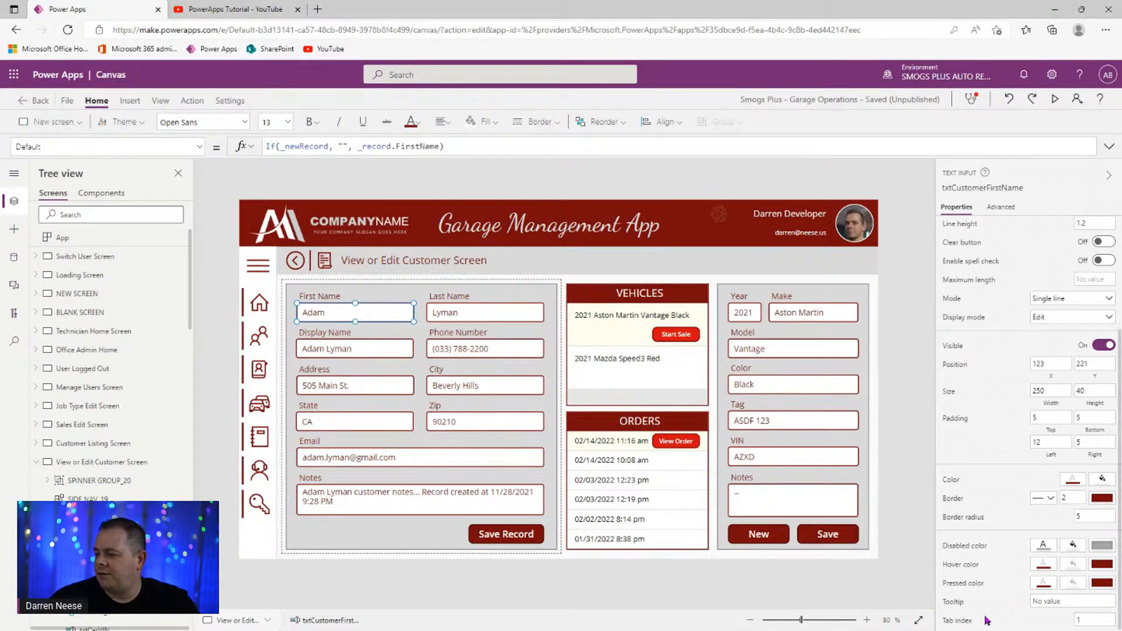
click(1097, 620)
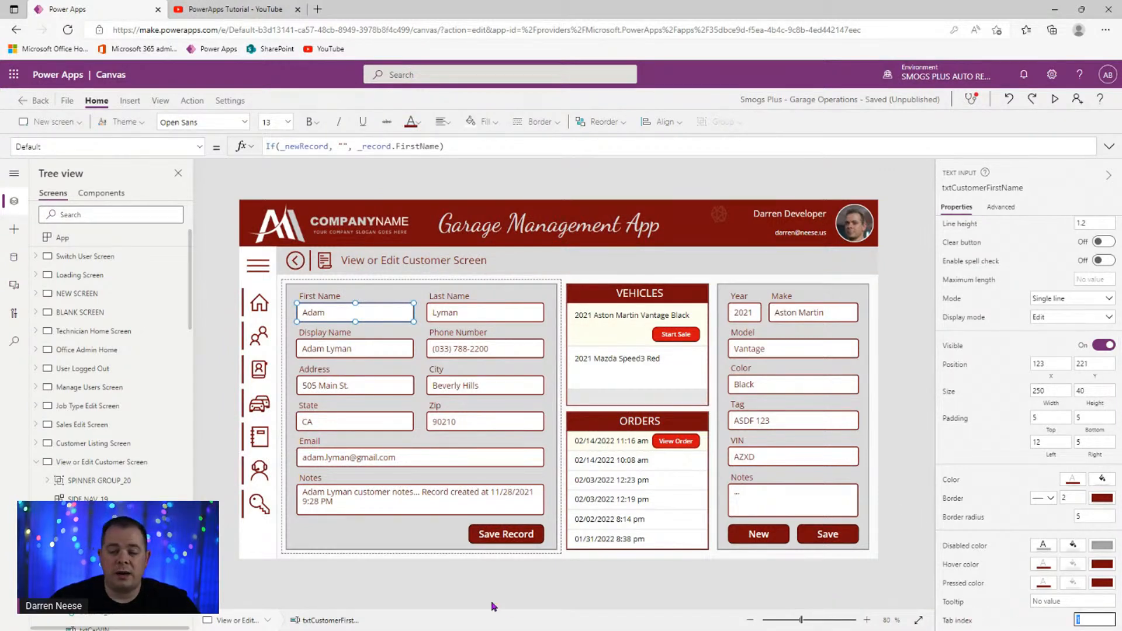
click(498, 312)
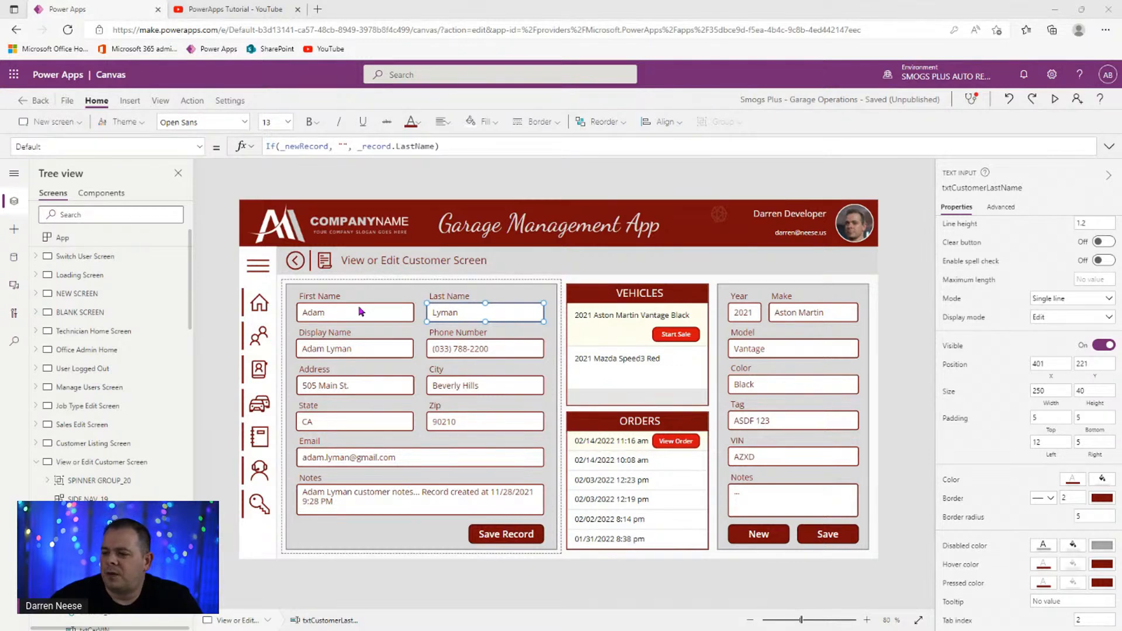
- Set tab indexes sequentially: Display Name 3, Phone Number 4, Notes 10, Save Record 11
click(386, 314)
click(458, 311)
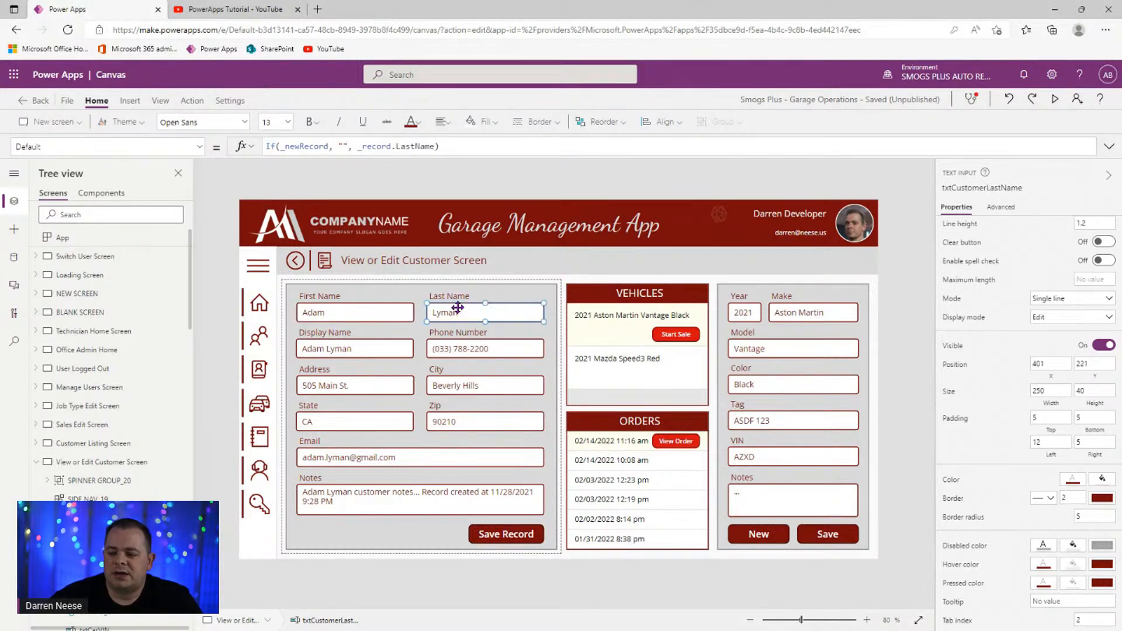
click(385, 352)
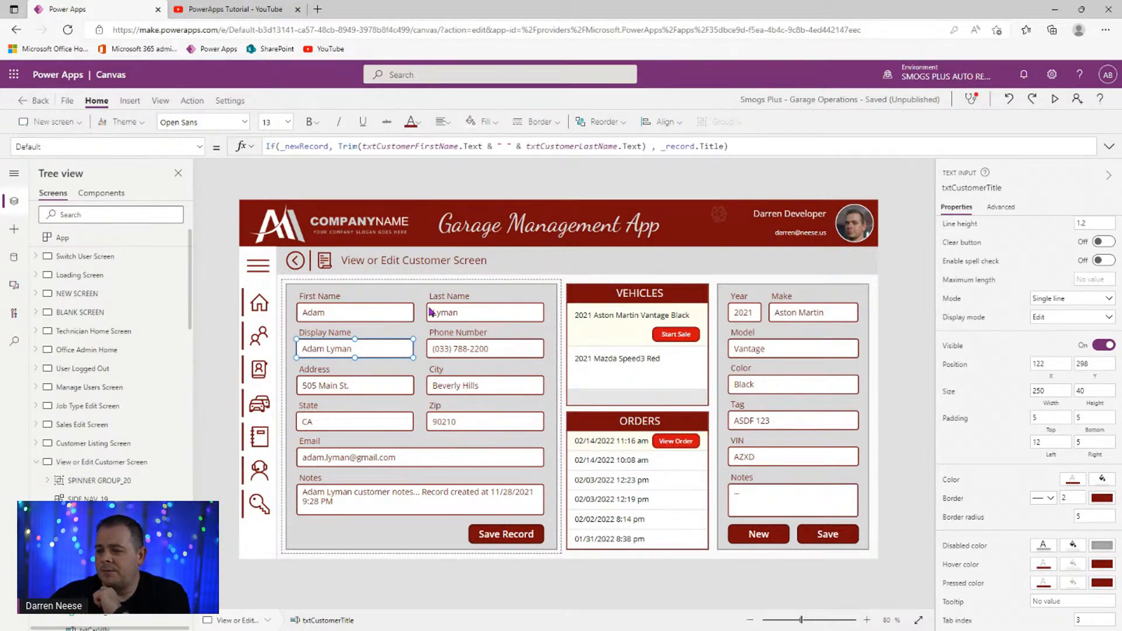
click(450, 349)
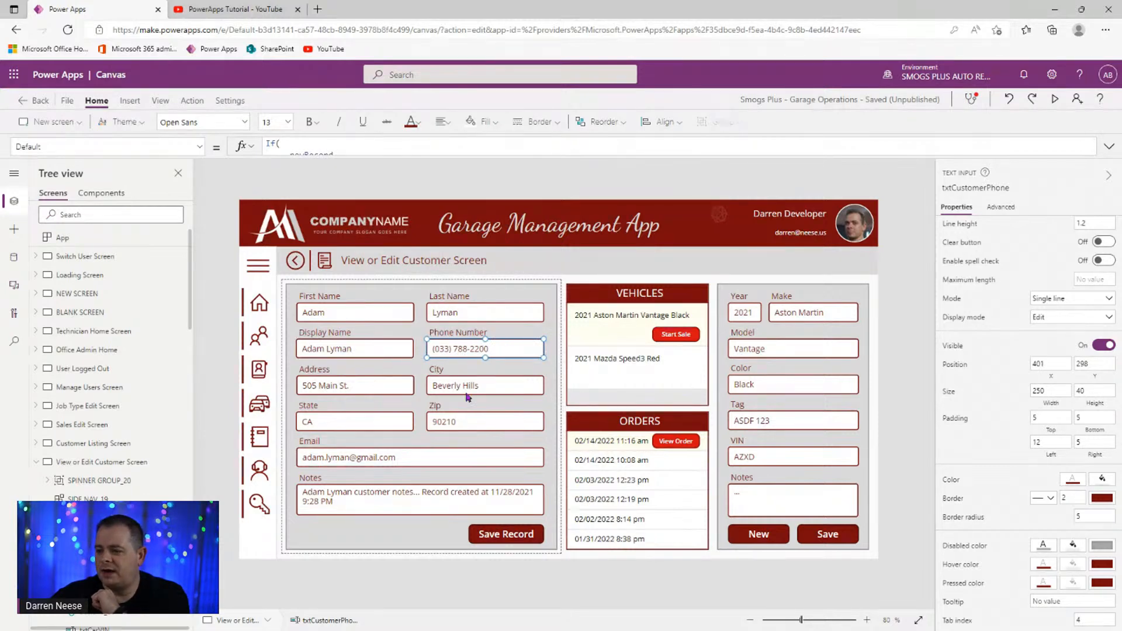
click(505, 504)
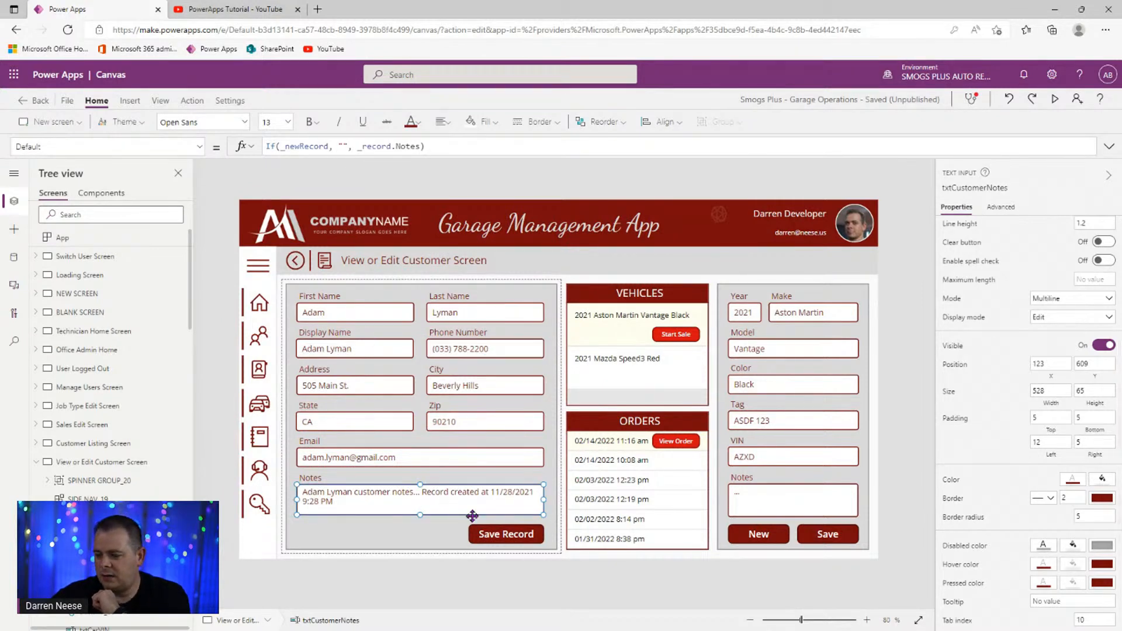
click(501, 534)
scroll(1089, 481, down, 1)
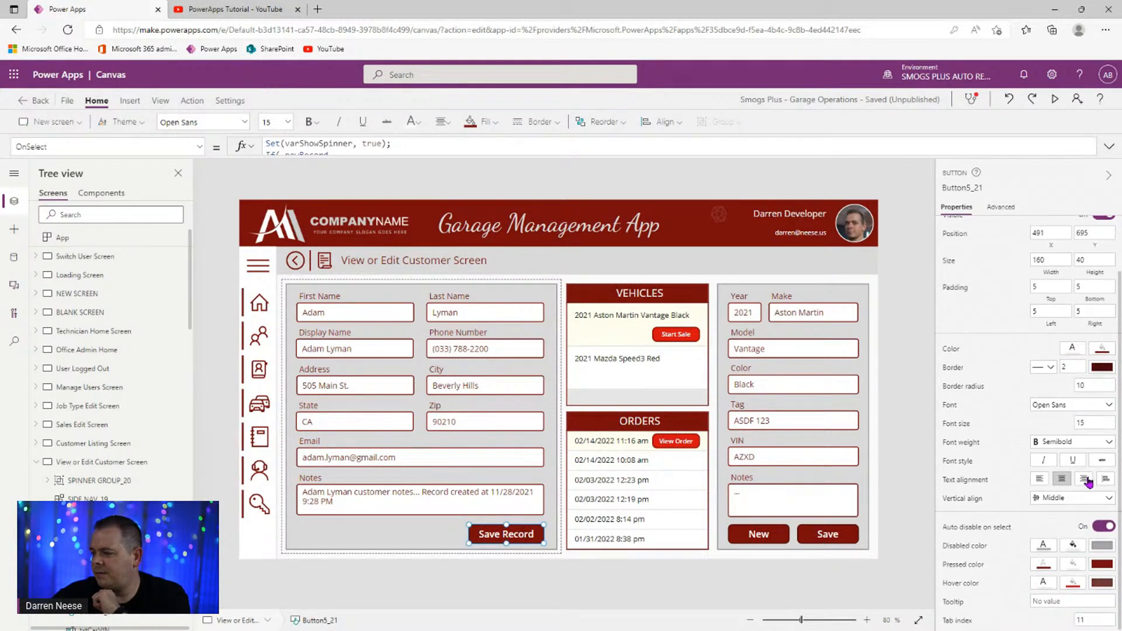
- Review the vehicle panel's Year, Make, Notes inputs and the New button's Tab index
click(734, 309)
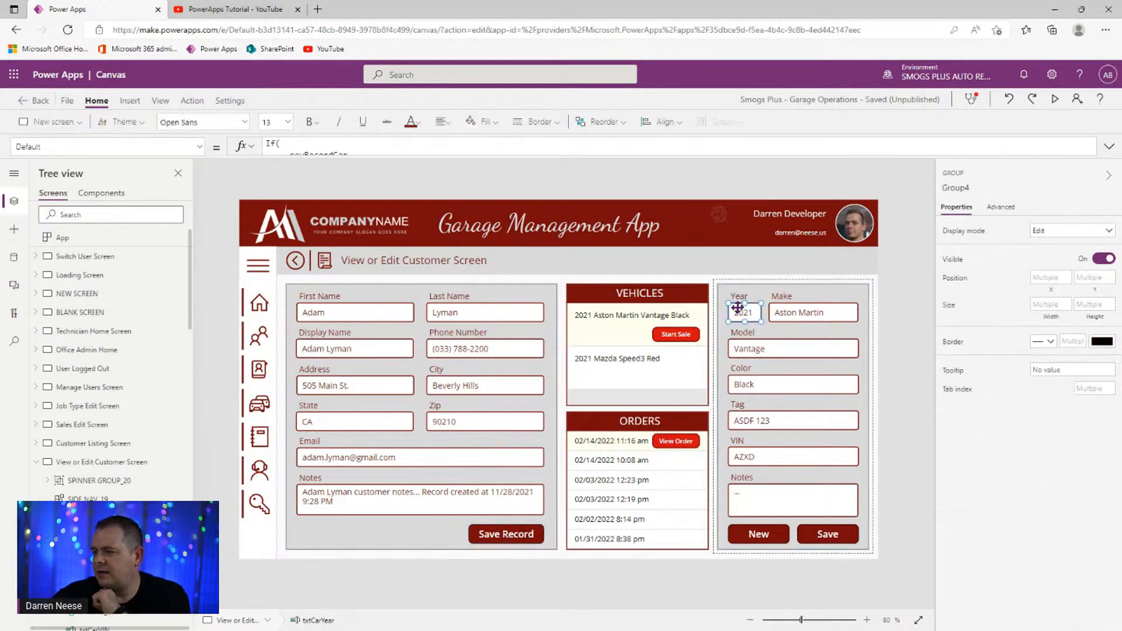
click(733, 308)
scroll(990, 440, down, 3)
click(827, 309)
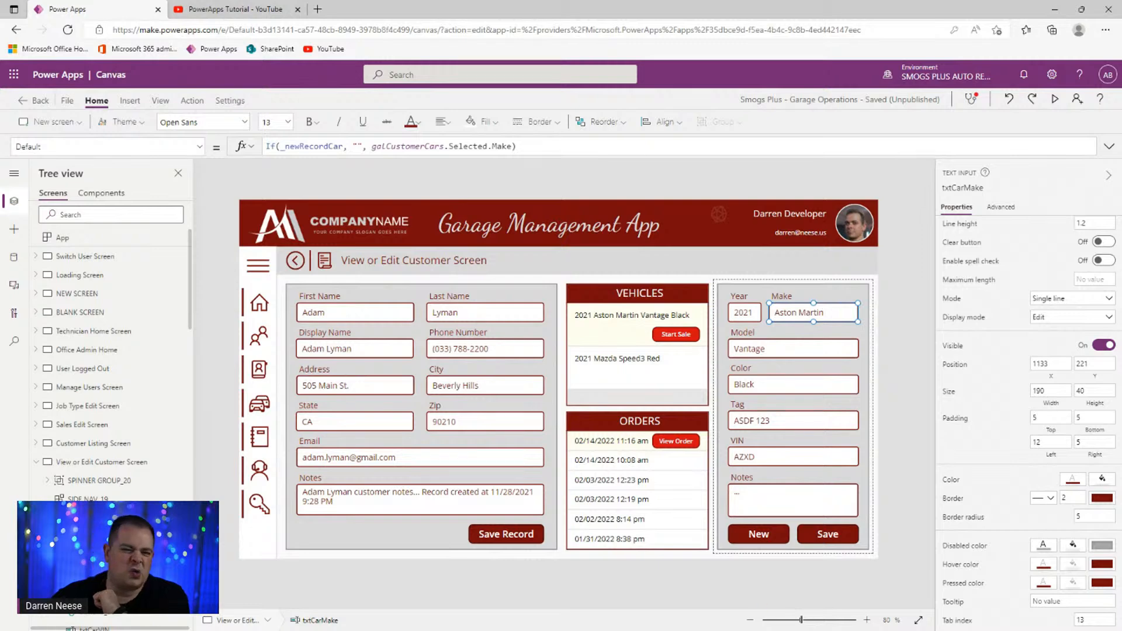
click(817, 504)
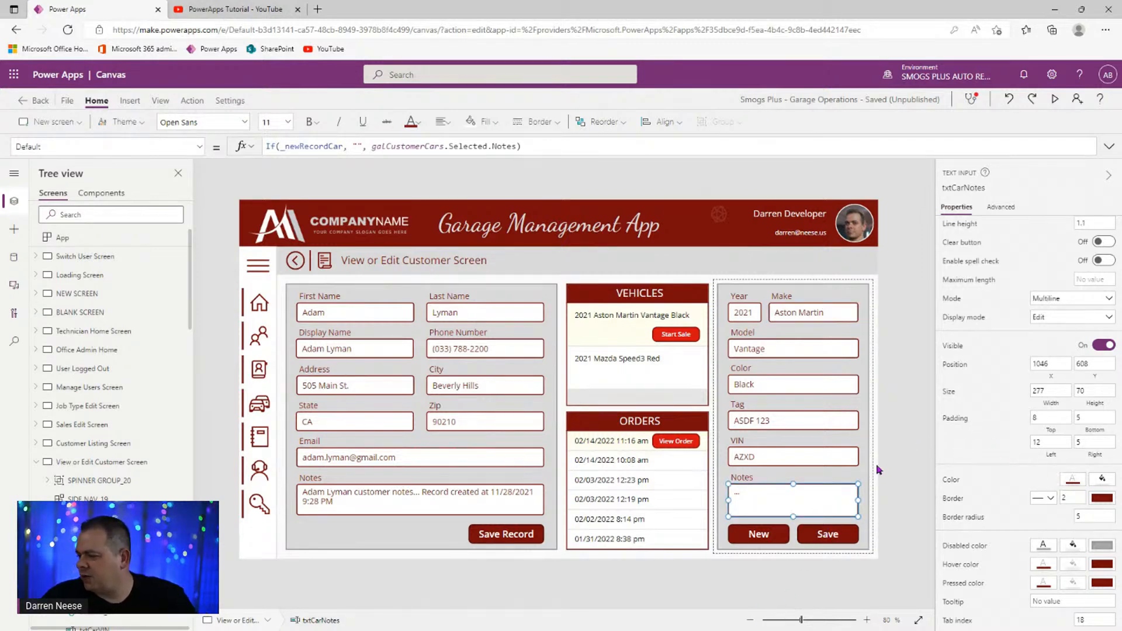
click(767, 533)
scroll(1023, 526, down, 2)
click(1092, 618)
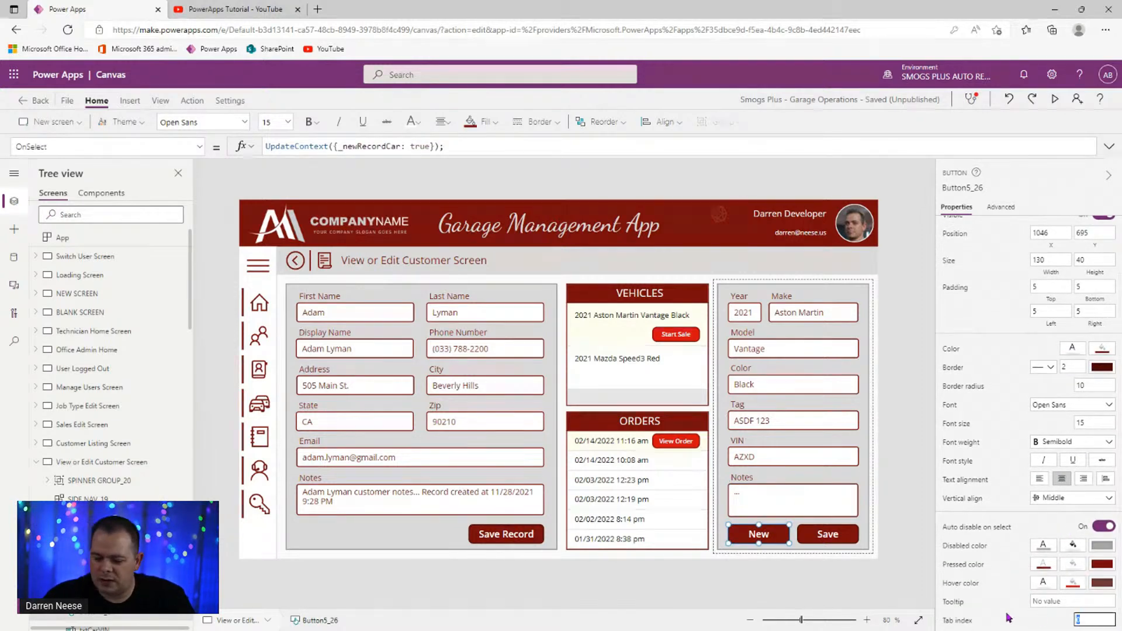
- Set the vehicle Save button's Tab index to 20
click(828, 534)
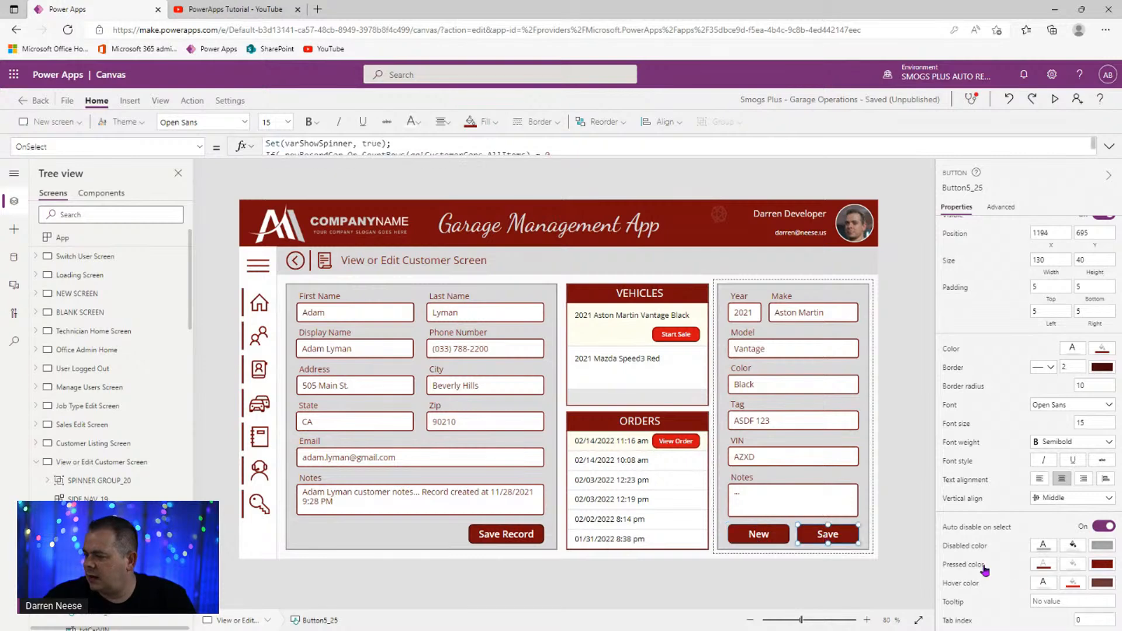
click(1099, 618)
text(20)
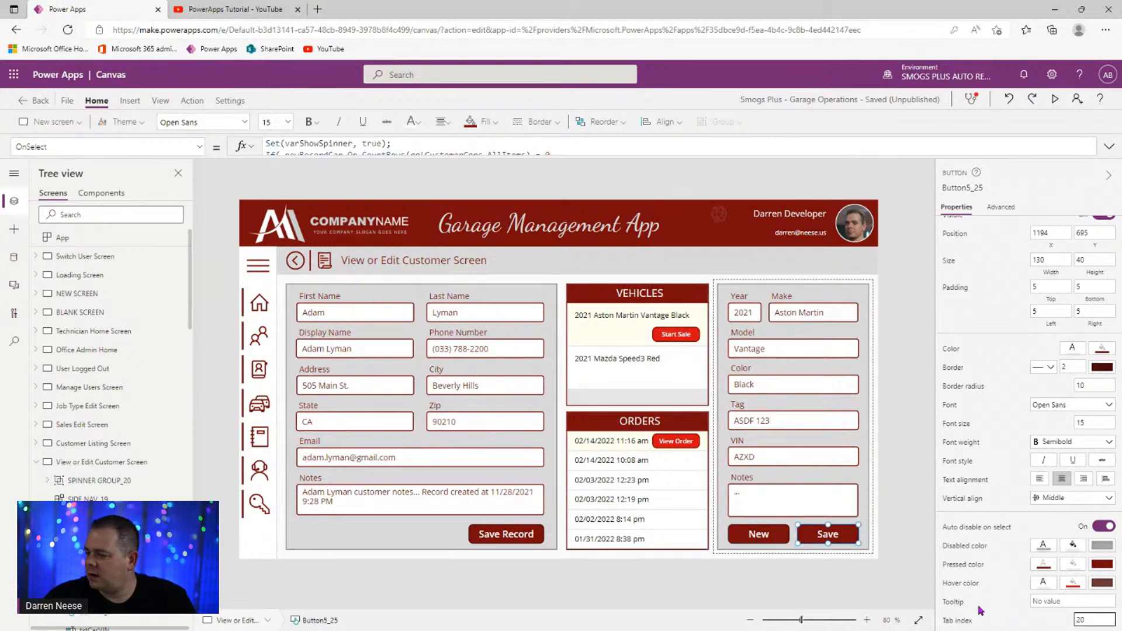
click(917, 510)
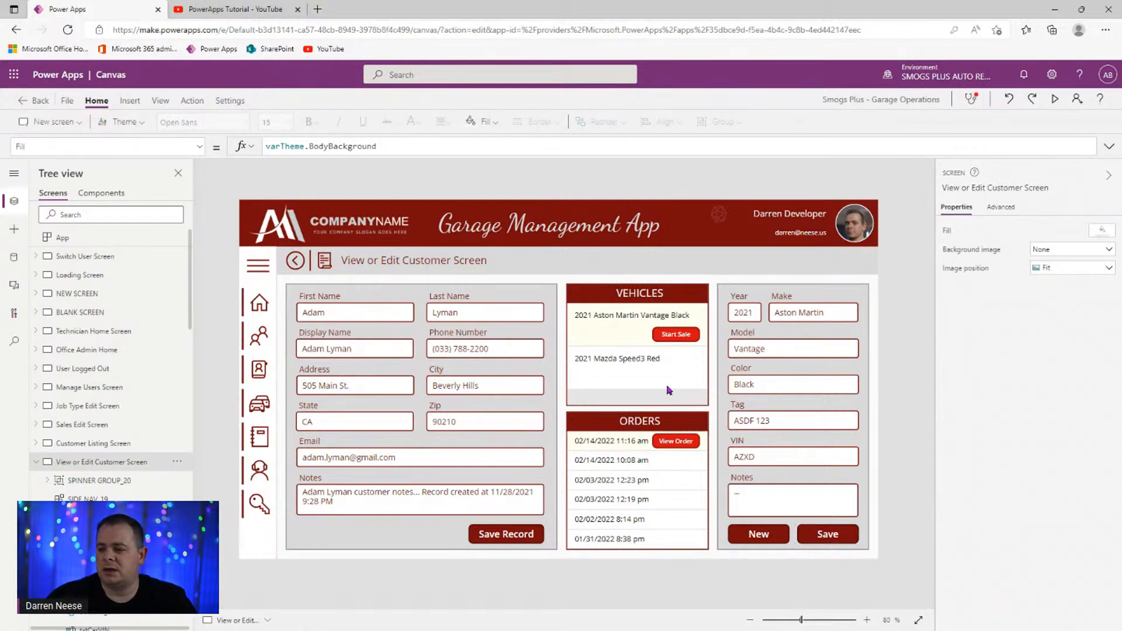
- Review the City, Zip and State inputs' tab indexes, confirming State sits at 7
click(478, 390)
click(477, 387)
scroll(1101, 550, down, 1)
click(492, 426)
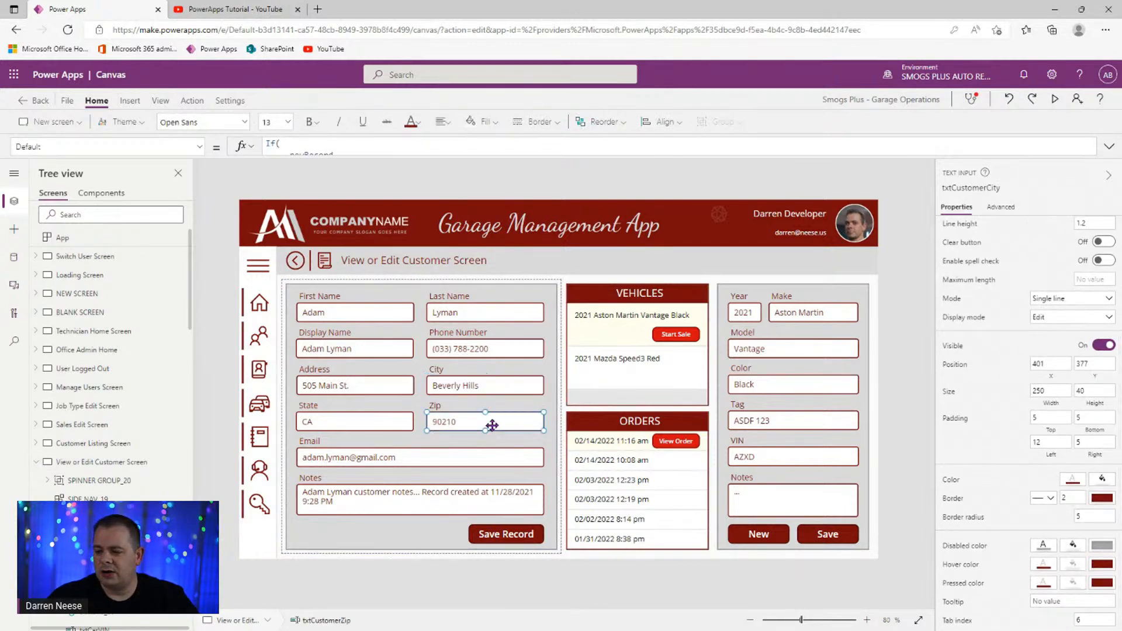
click(505, 381)
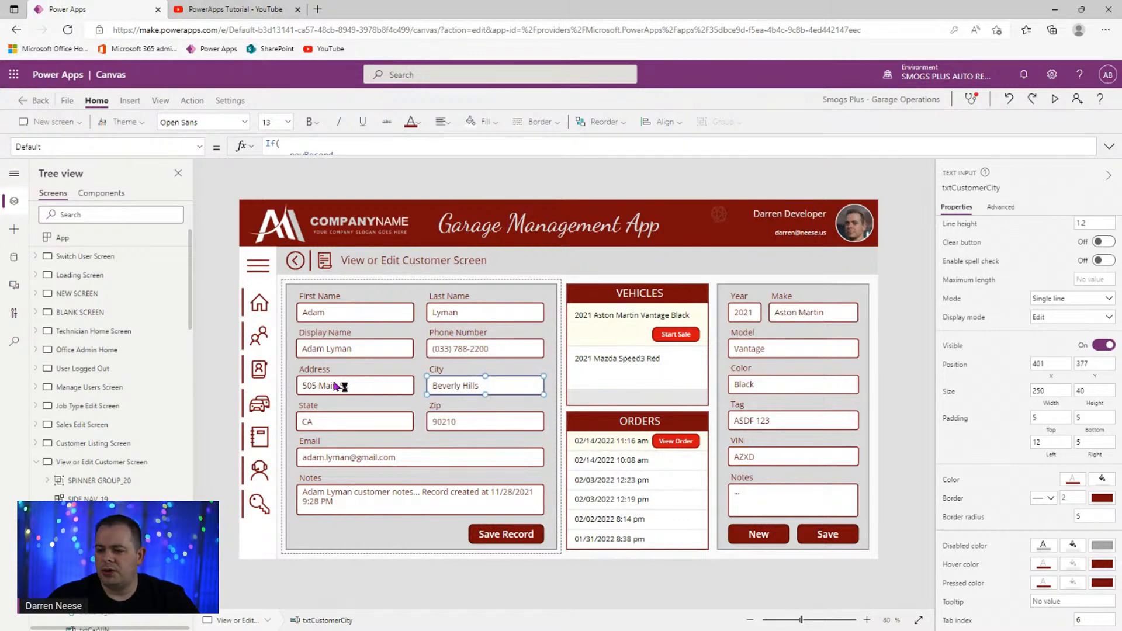
click(331, 418)
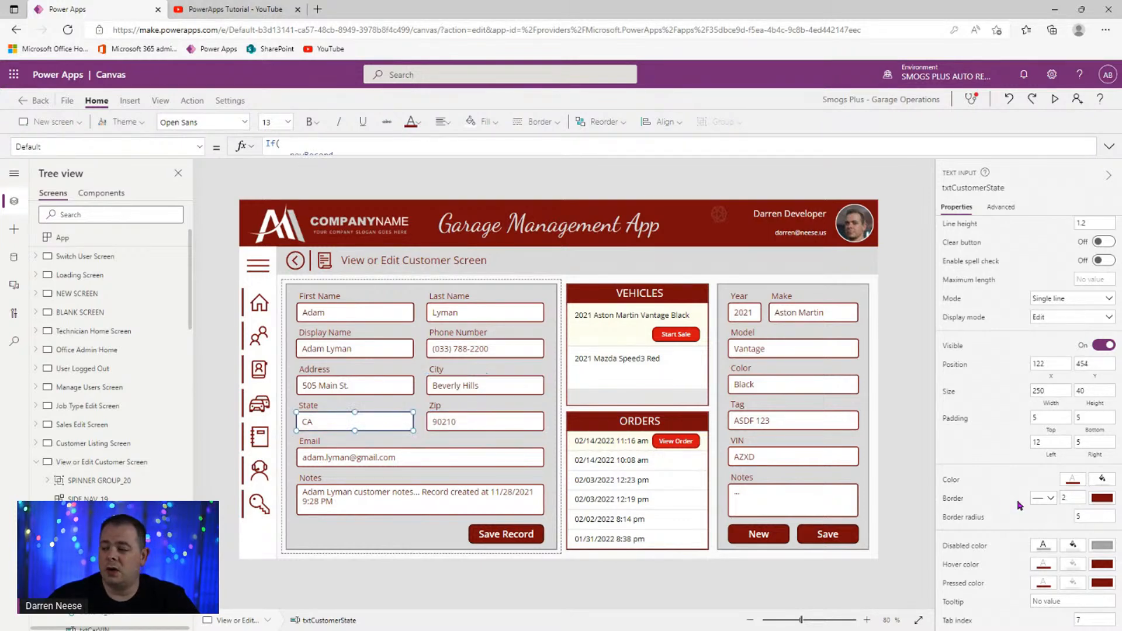
click(1101, 623)
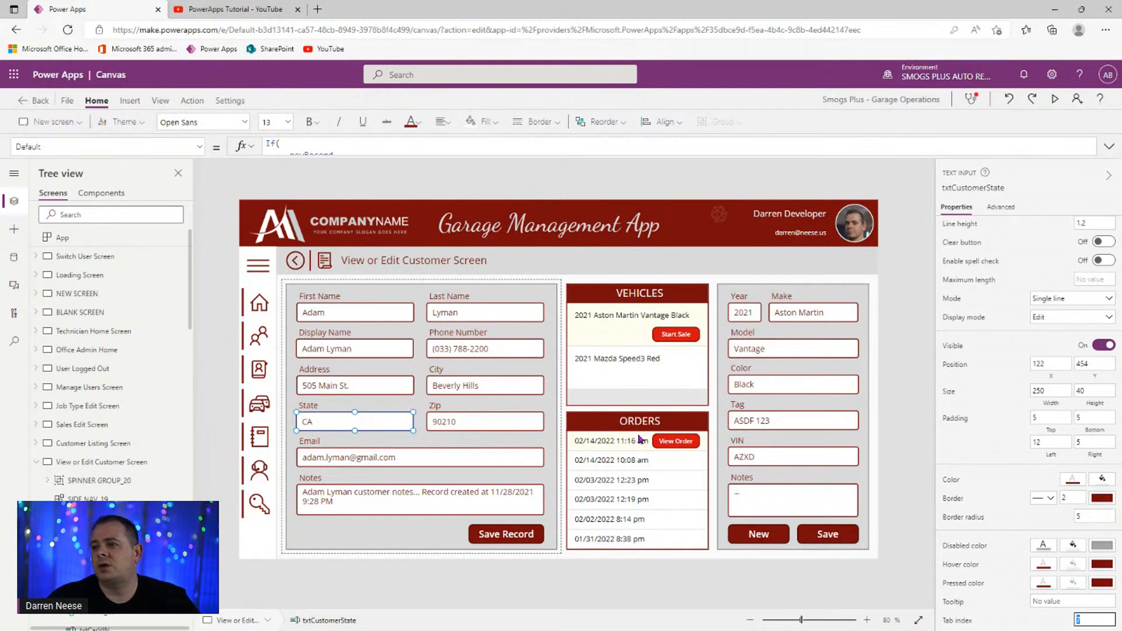
click(909, 426)
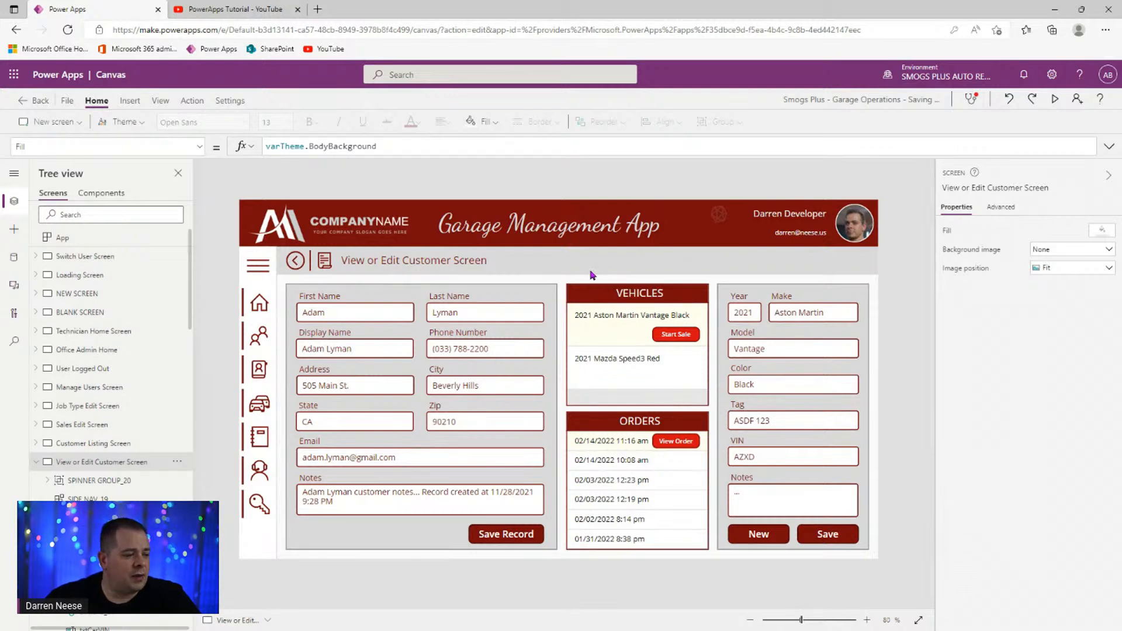
- Open the Future Ideas Tracker video and follow the forms.office.com link in its pinned comment
click(263, 12)
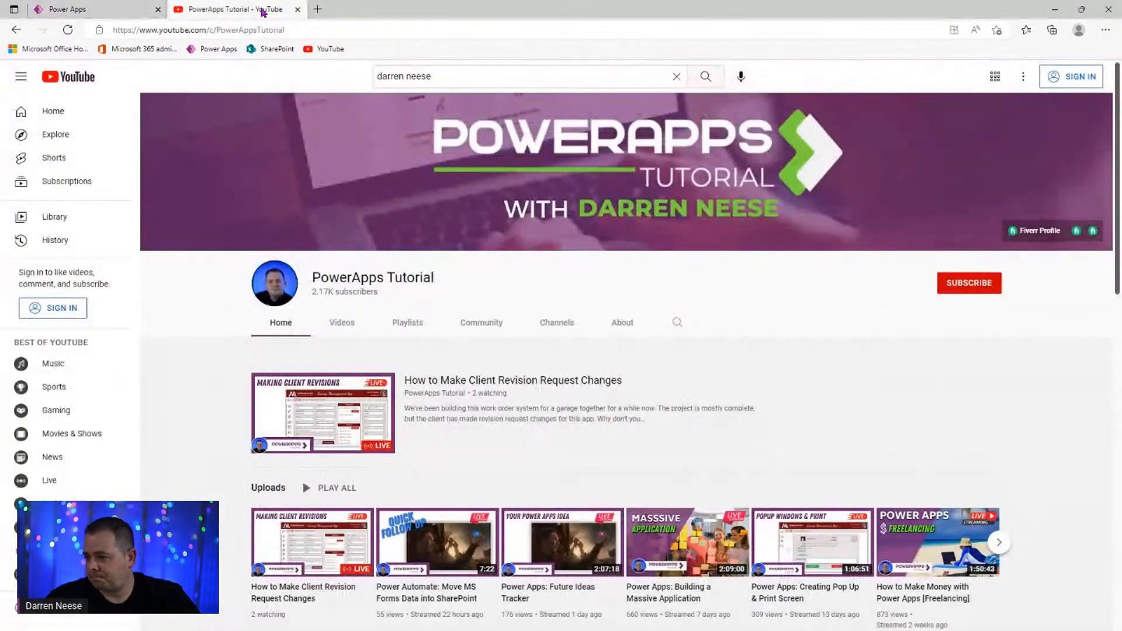
scroll(421, 380, down, 3)
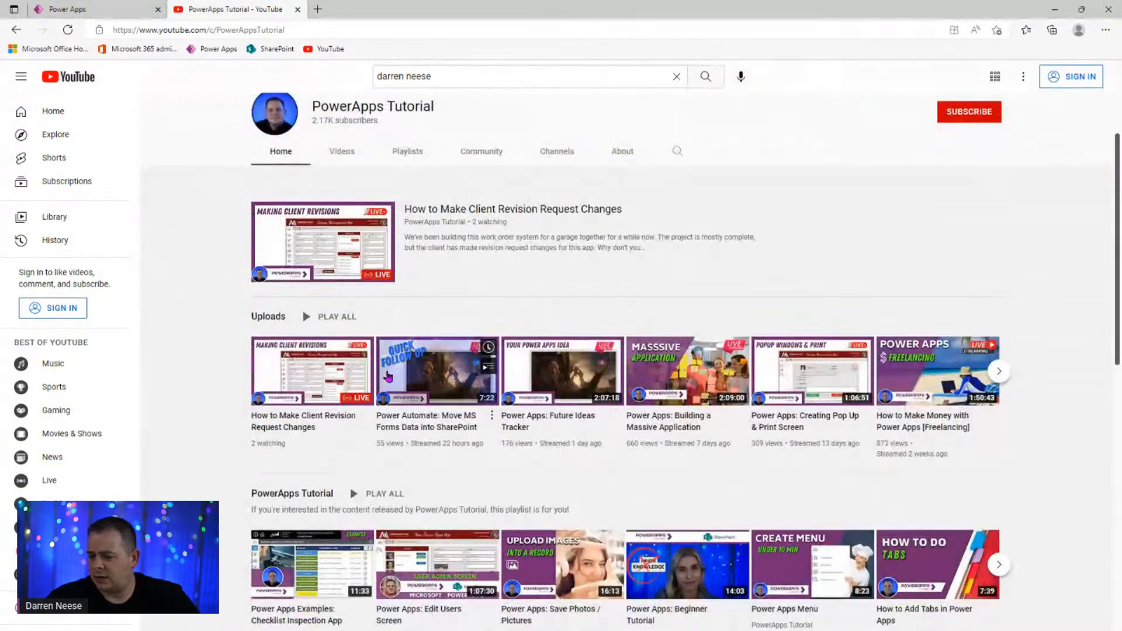
scroll(427, 374, down, 7)
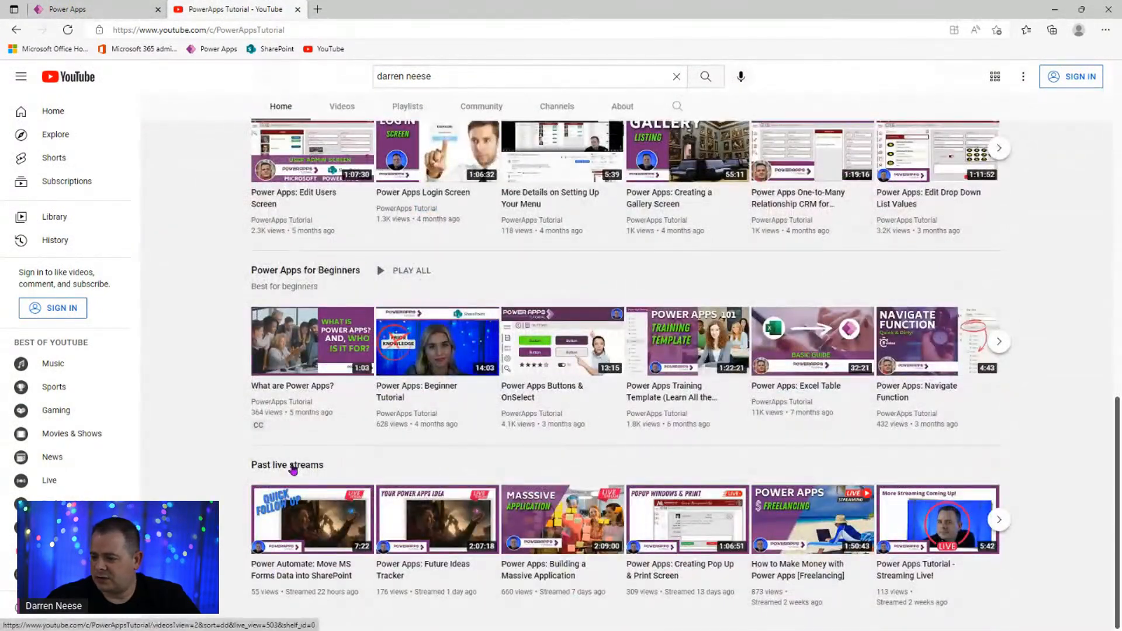
click(392, 570)
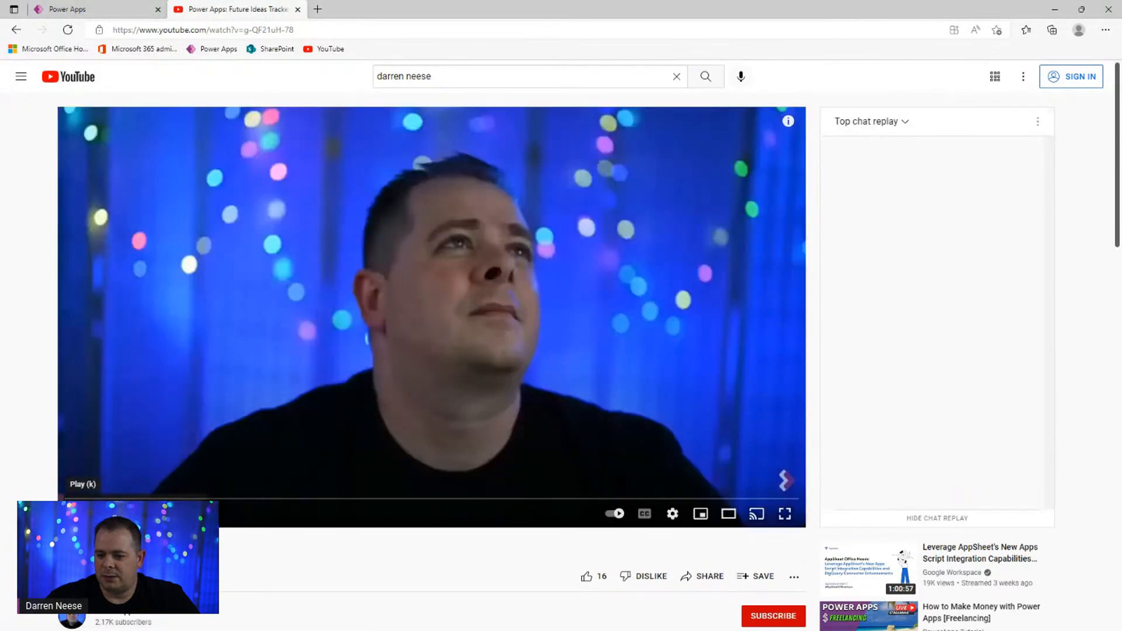
scroll(283, 352, down, 10)
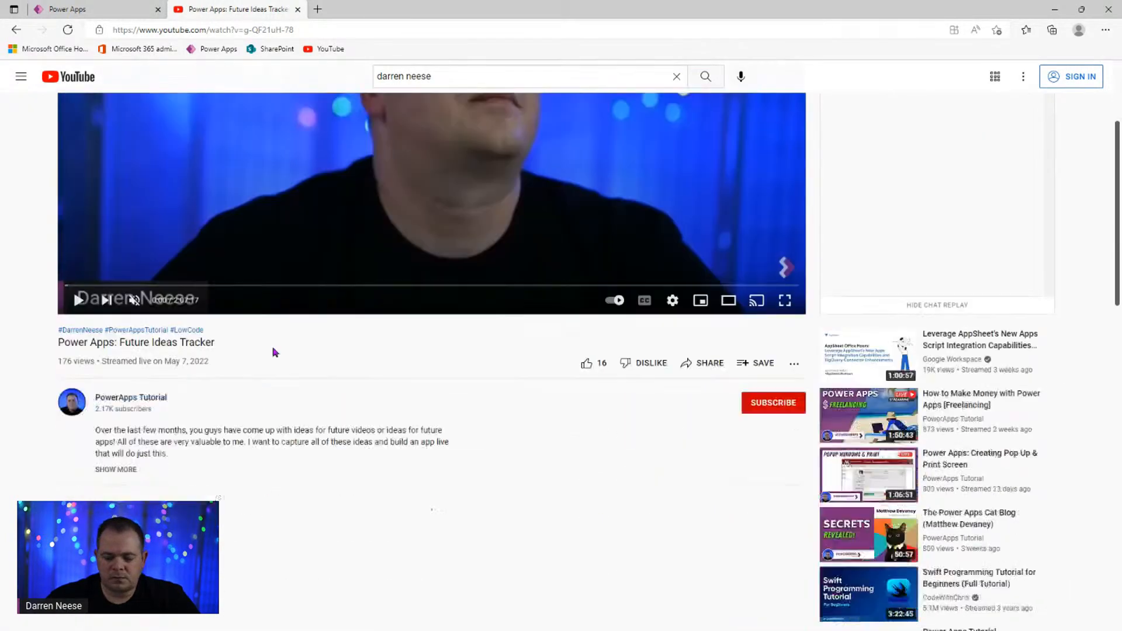
scroll(286, 351, up, 4)
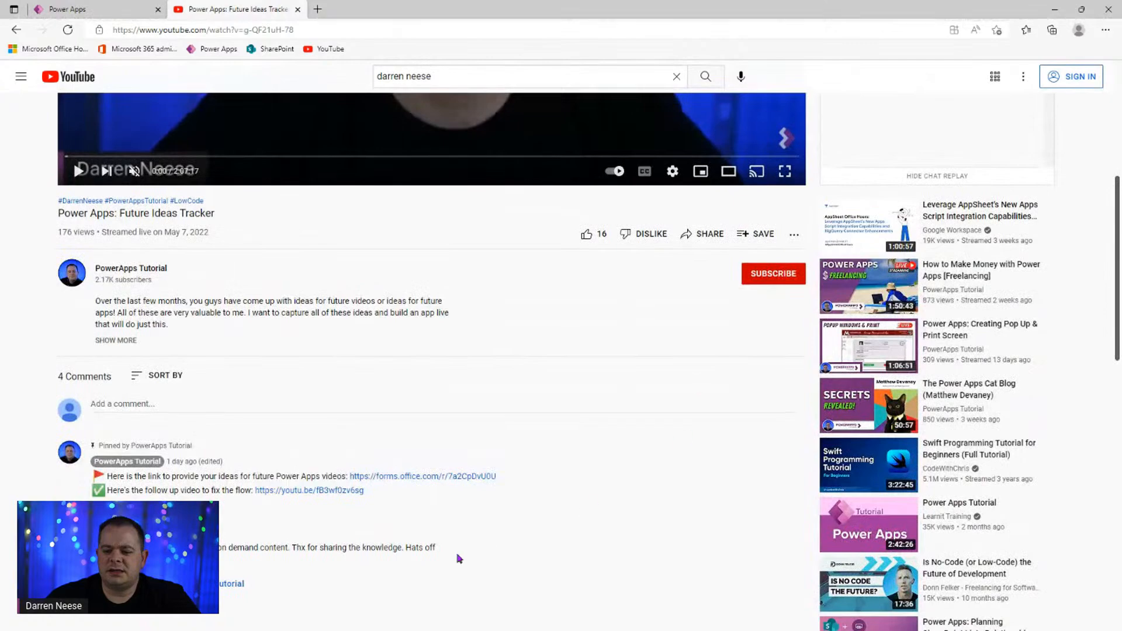
scroll(546, 476, down, 4)
drag(296, 219, 161, 219)
click(146, 241)
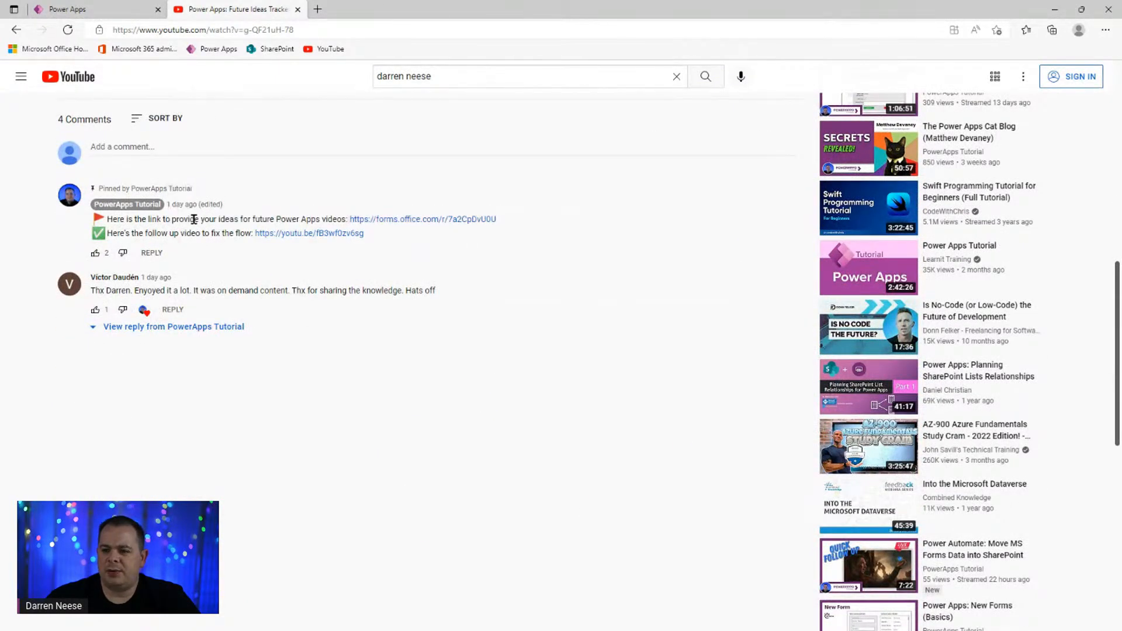
click(455, 223)
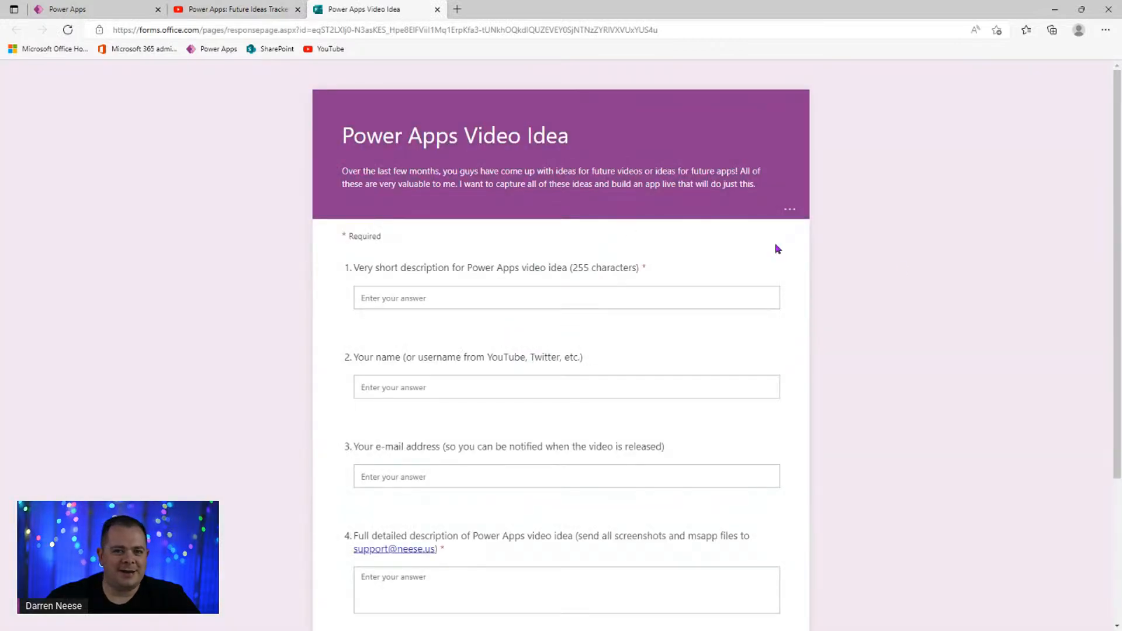
- Enter 'Create checklist for screen development' as the short description, add a name, and reach the e-mail question
click(649, 296)
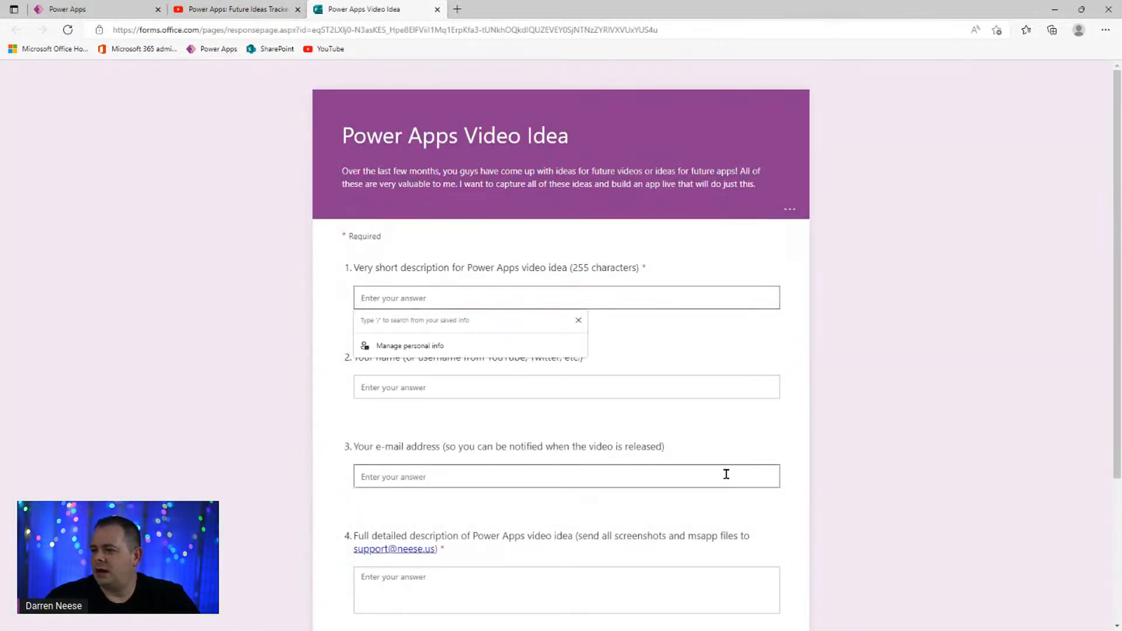
text(Cre)
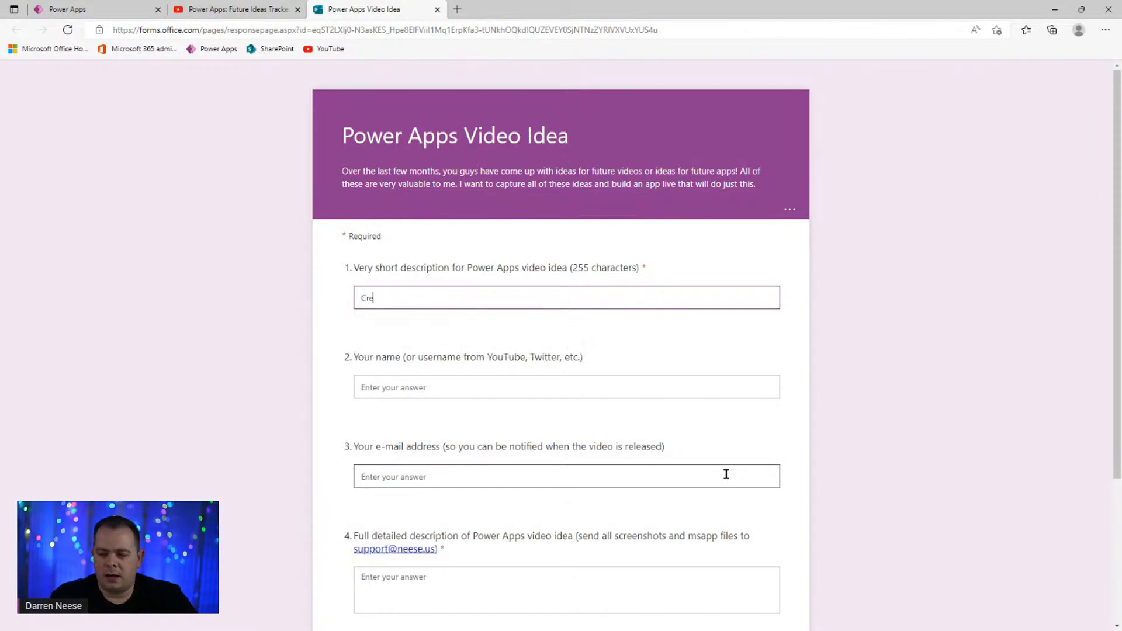
text(ate checklist for screen development)
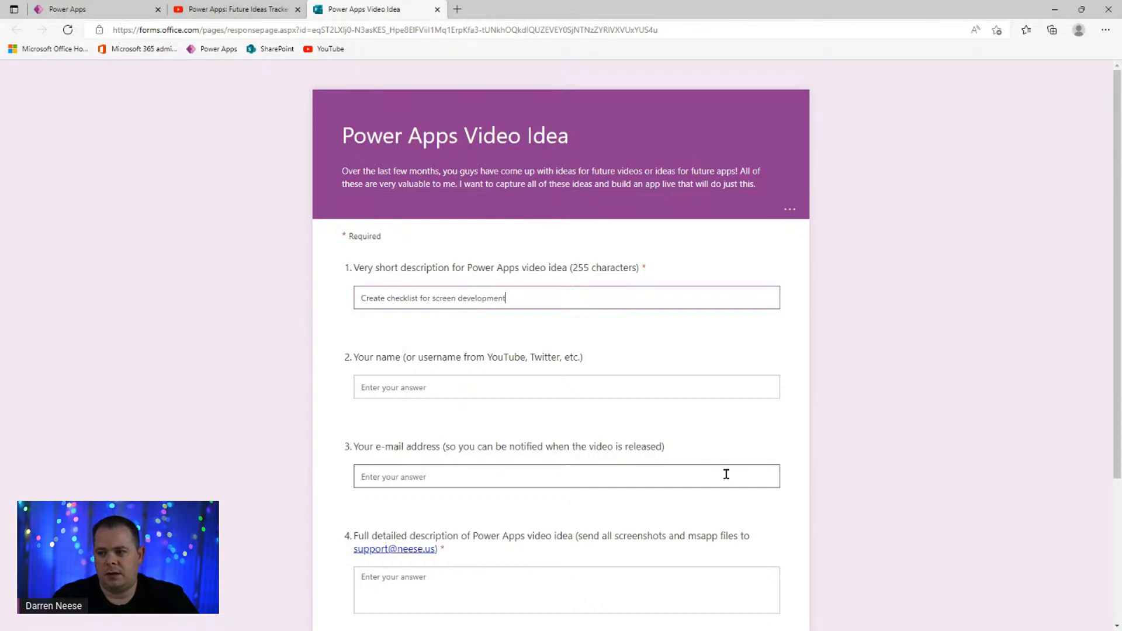
click(584, 383)
text(Darren)
scroll(585, 397, down, 3)
click(509, 274)
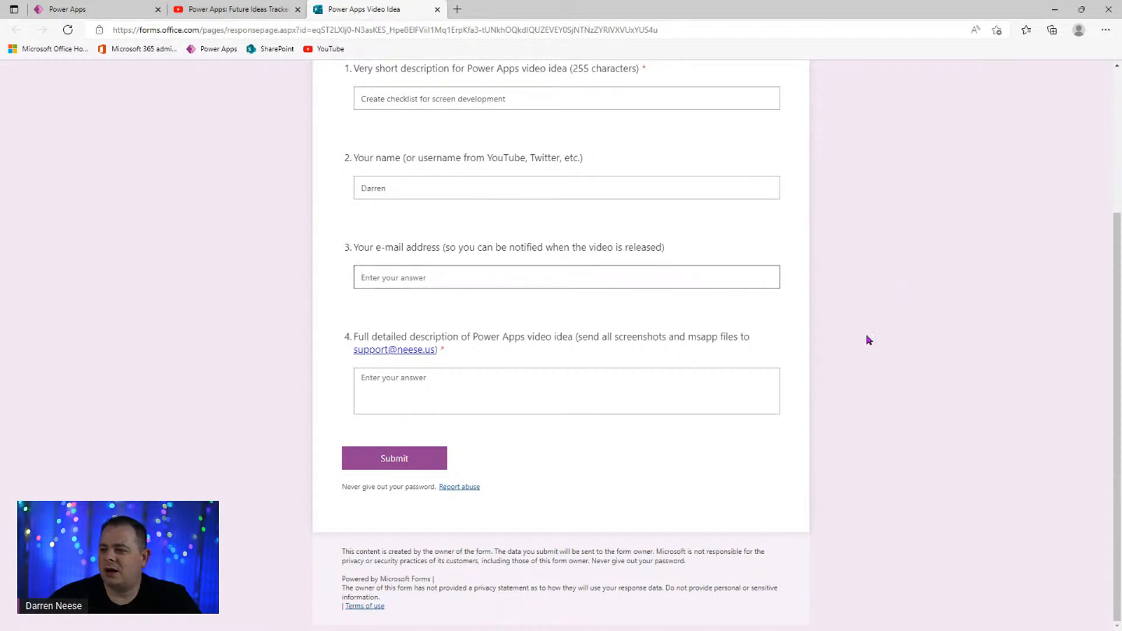
scroll(884, 301, up, 3)
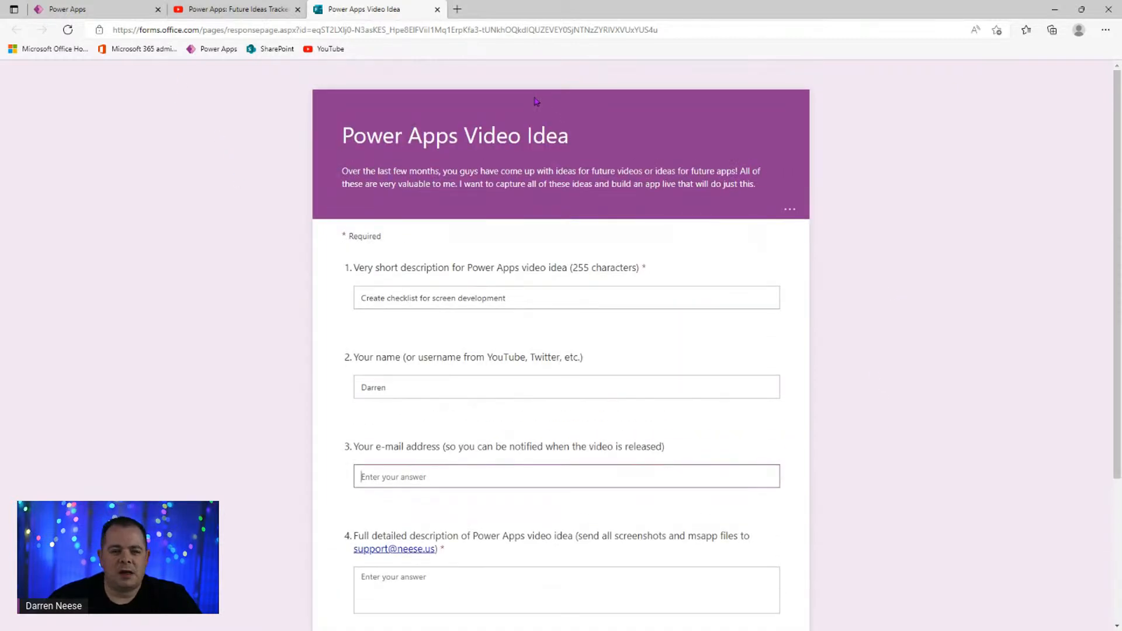
scroll(634, 487, down, 3)
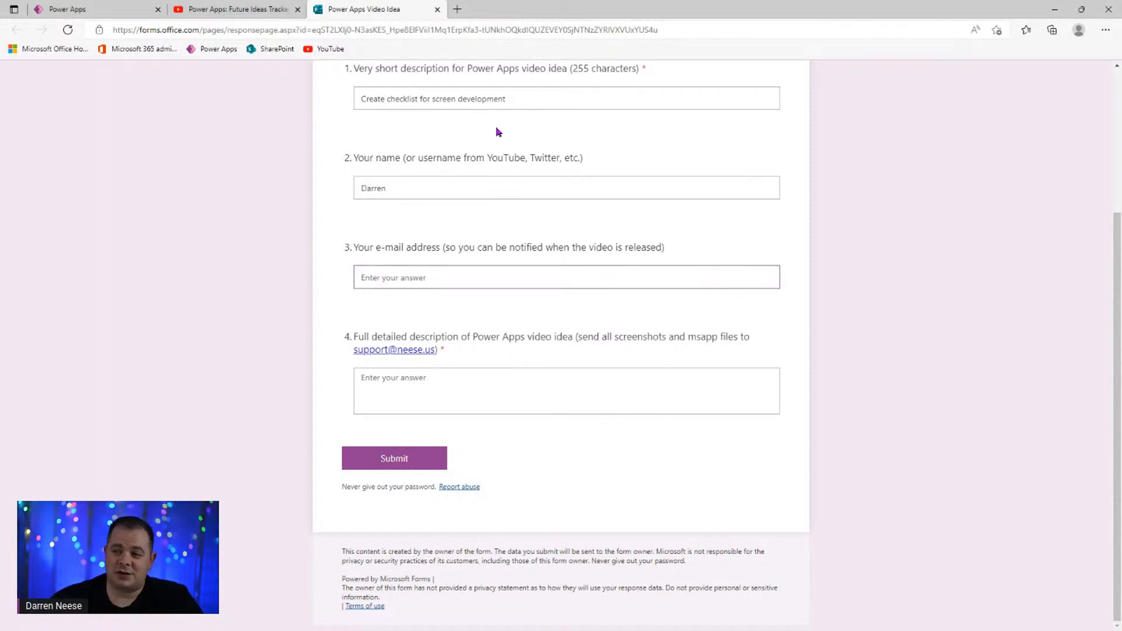
- Enter the contact's e-mail address in the idea form's e-mail question
click(256, 13)
scroll(496, 518, up, 5)
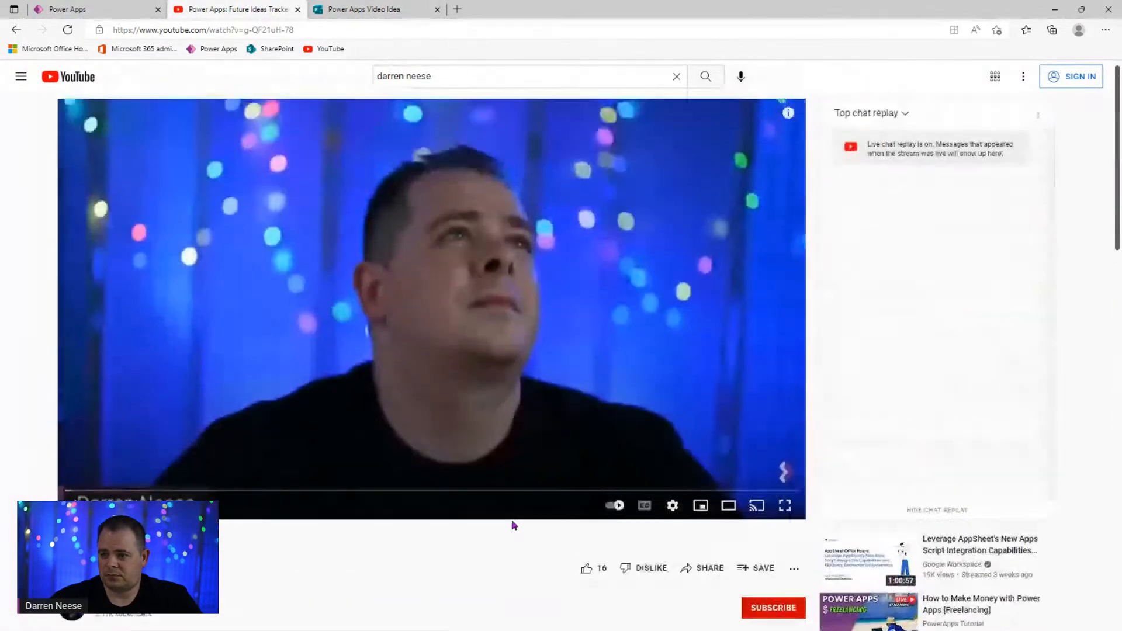
scroll(741, 361, down, 4)
scroll(741, 361, up, 4)
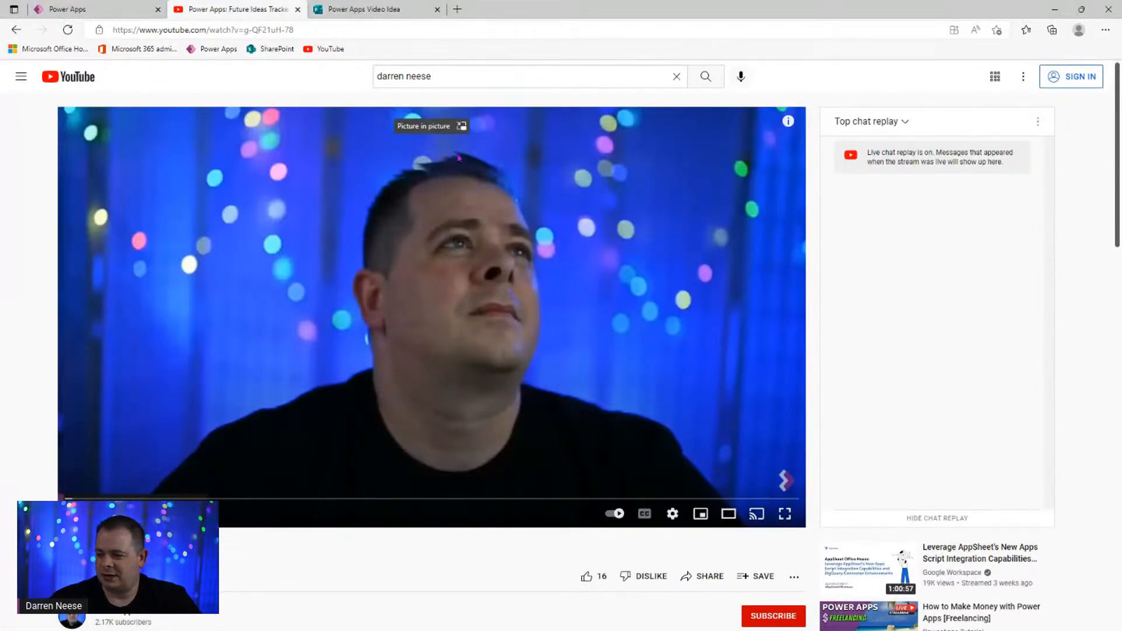
click(372, 10)
click(530, 278)
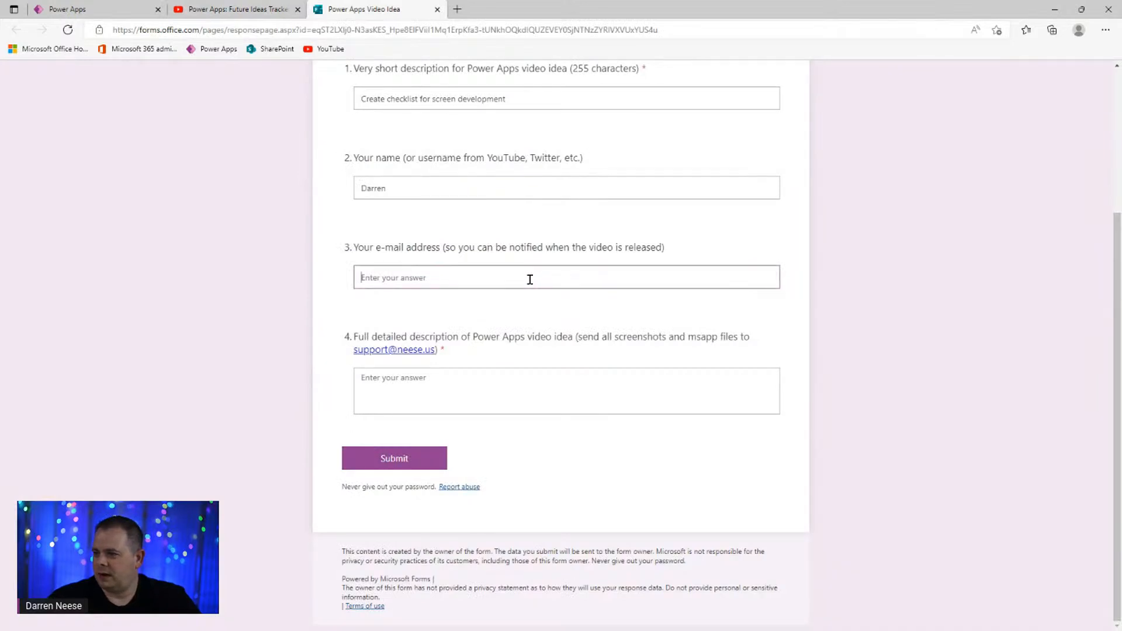
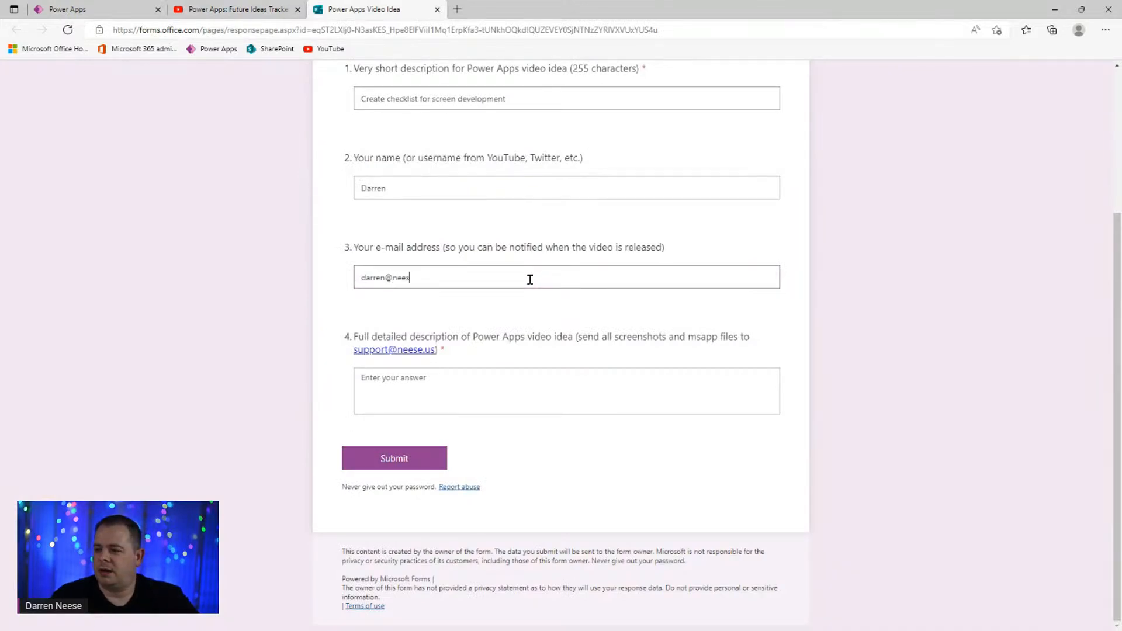
- Paste the short description into the detailed description and add tab order, spinners and z order details
click(494, 387)
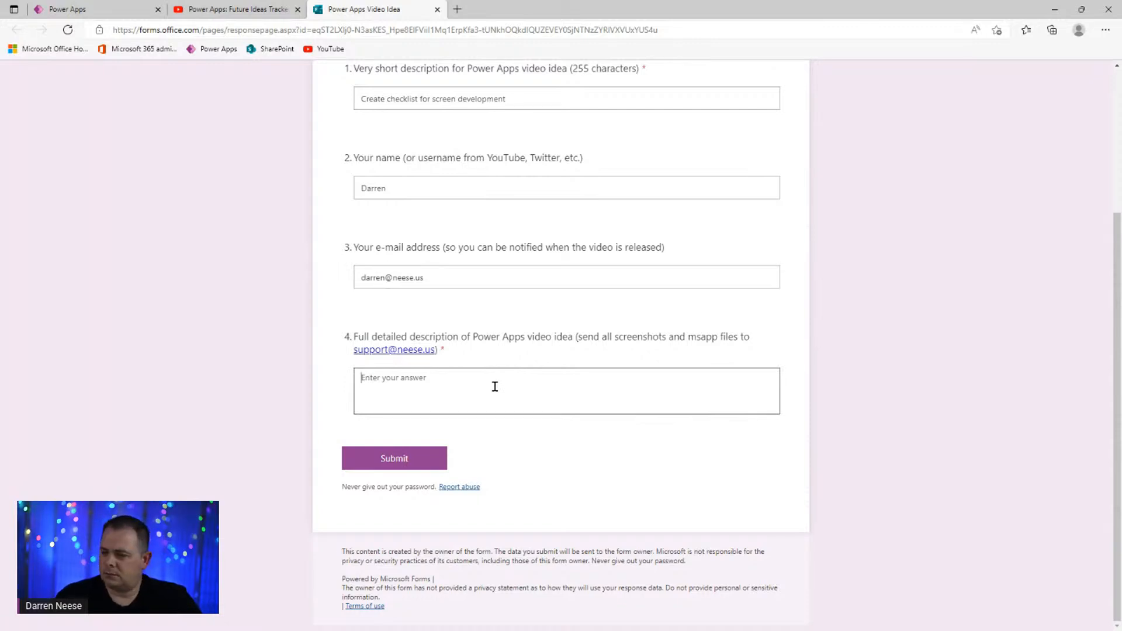
drag(536, 100, 278, 105)
key(ctrl+c)
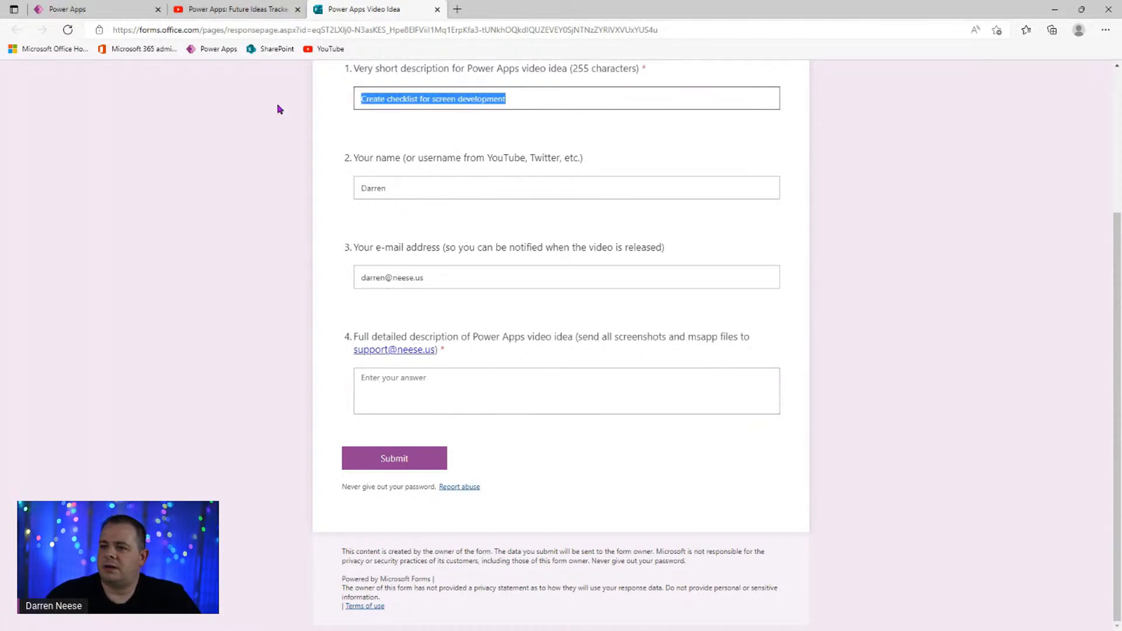
click(441, 379)
key(ctrl+v)
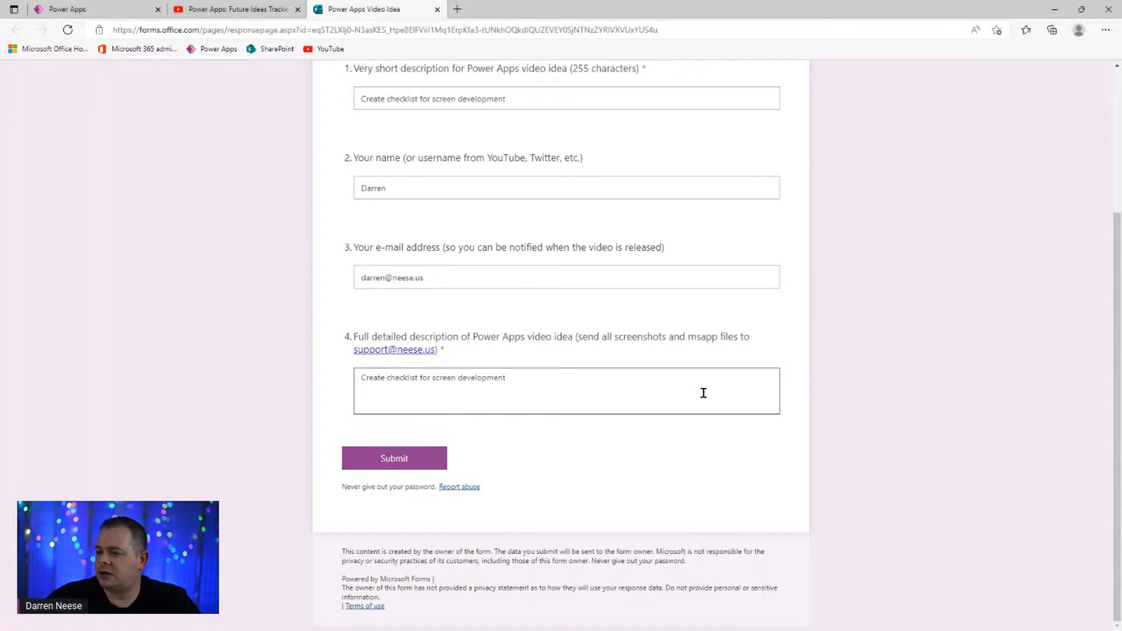
text(, for ex)
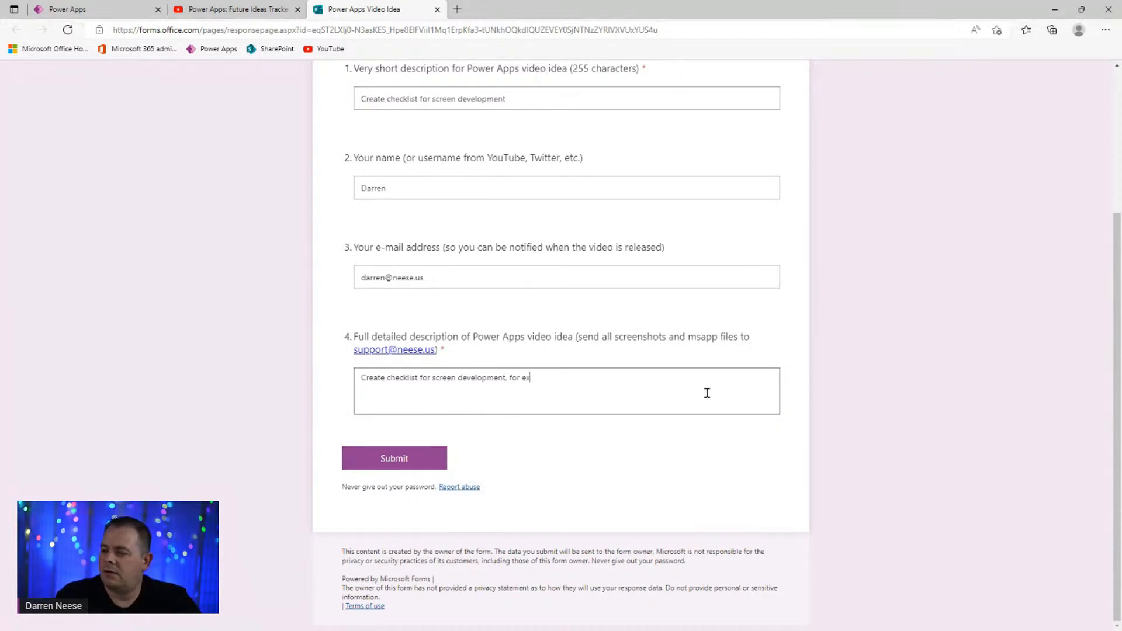
text(ample)
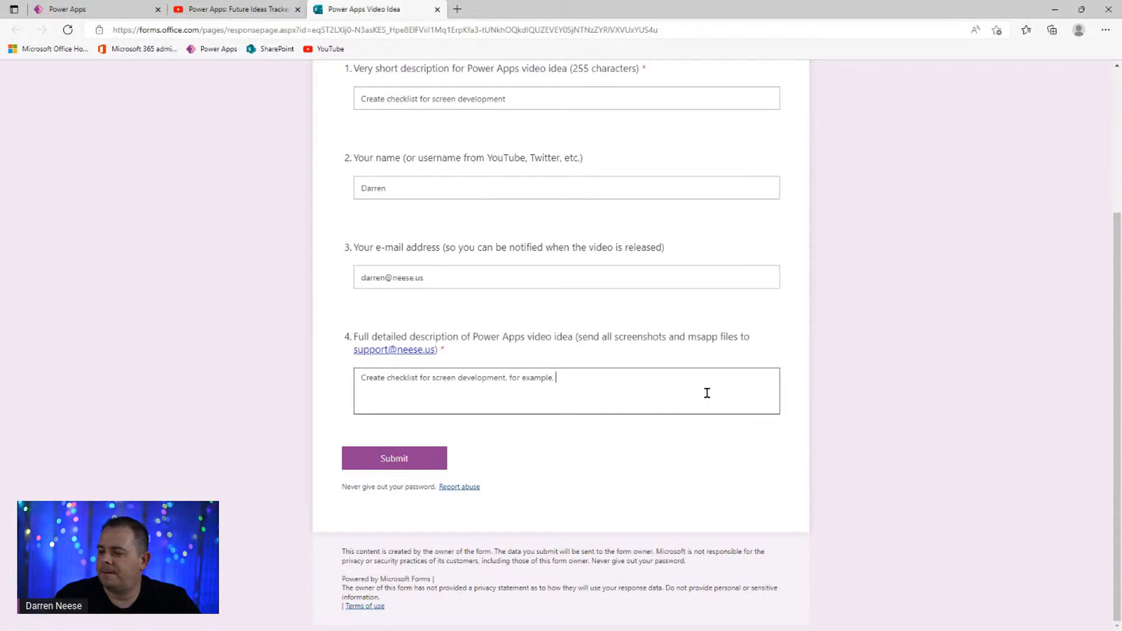
text(, make sure tab or)
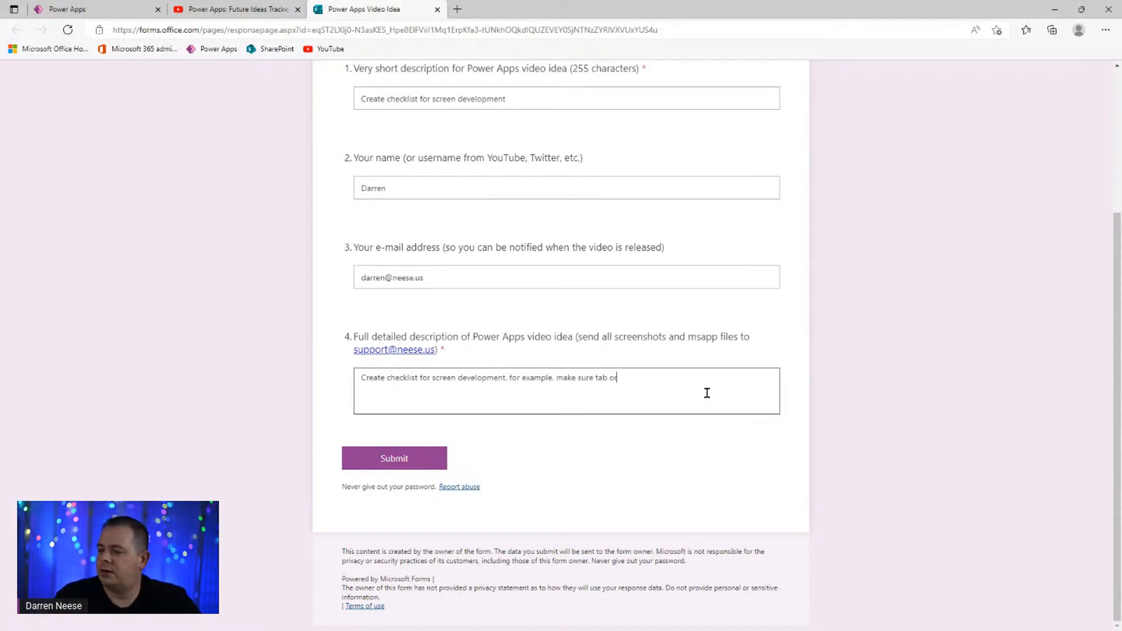
text(der is set up, )
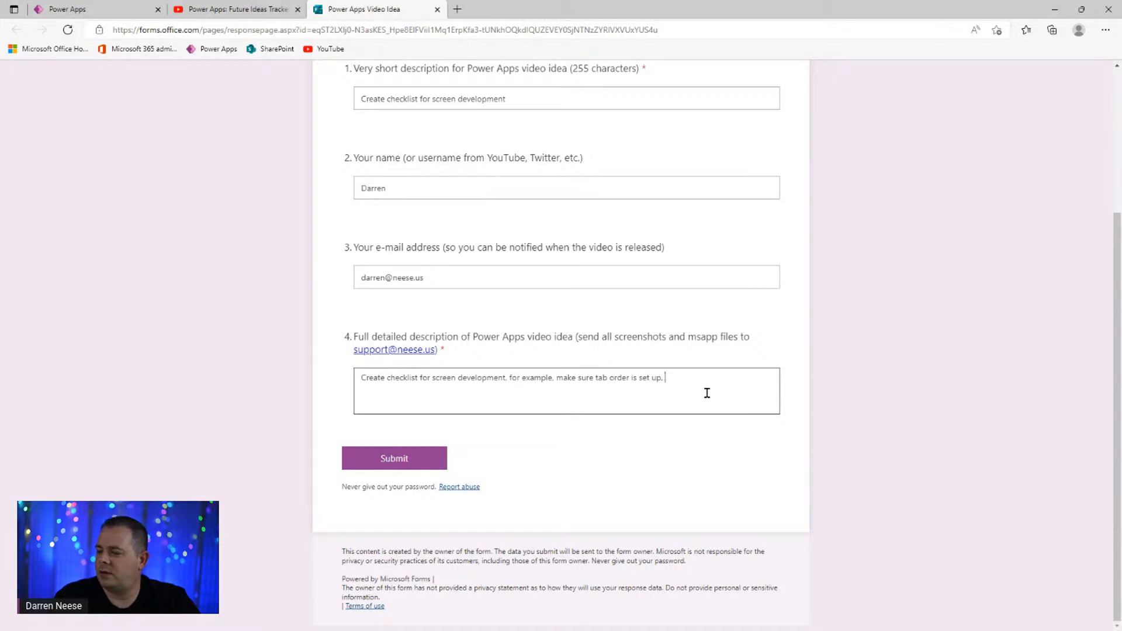
text(spinners are on the screen and z order)
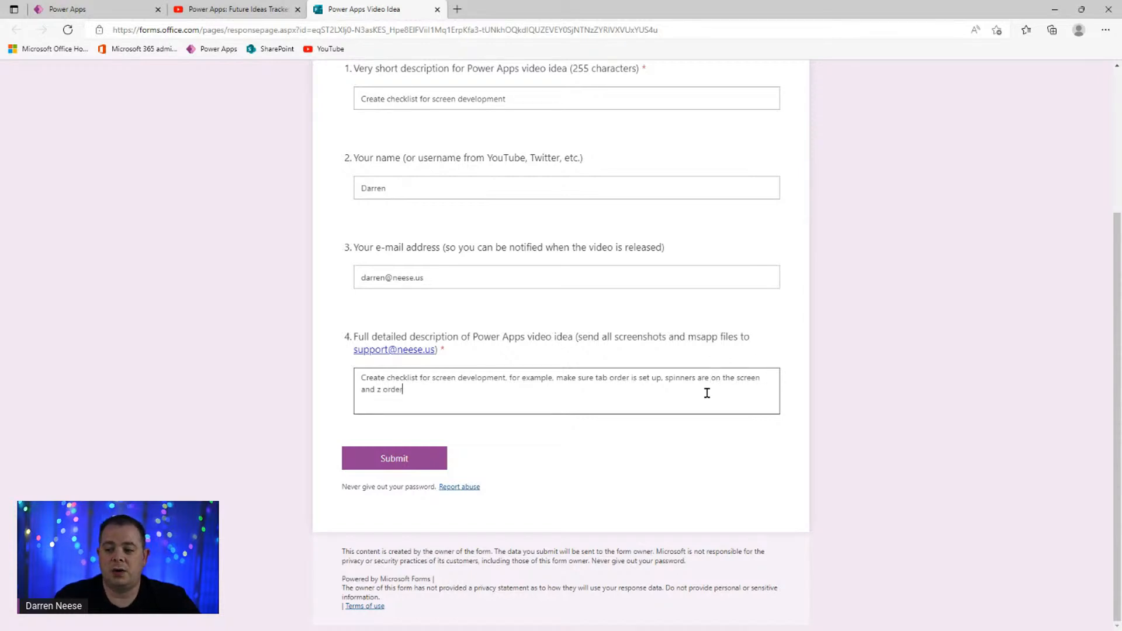
text( is set.)
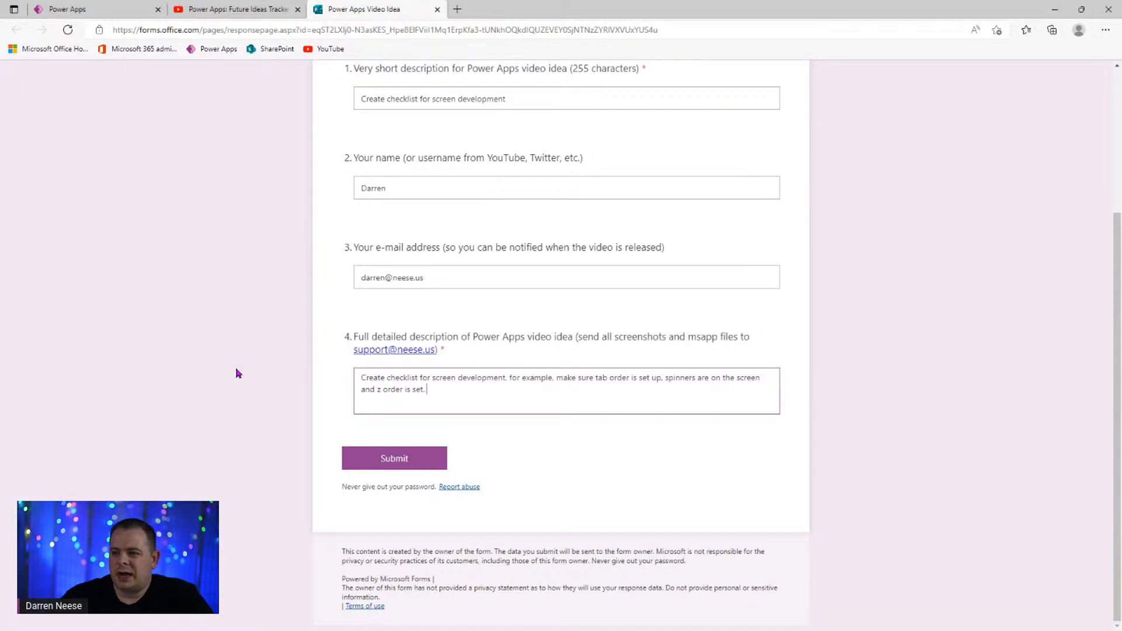
drag(506, 398, 321, 378)
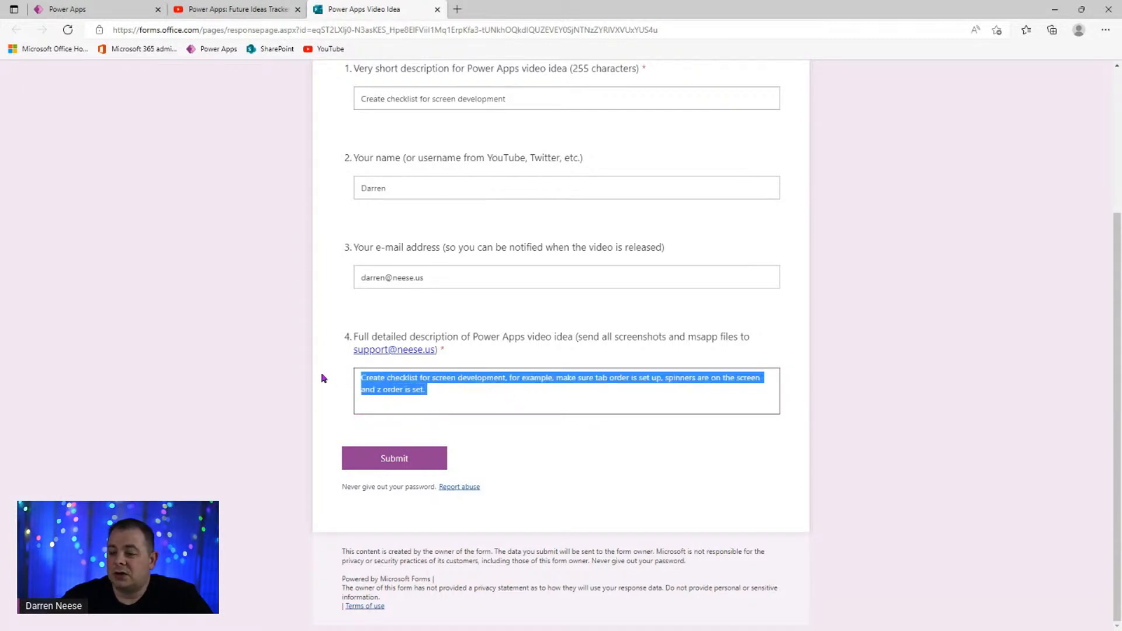
click(608, 405)
- Submit the video idea response and switch back to the Garage Management App editor
click(409, 463)
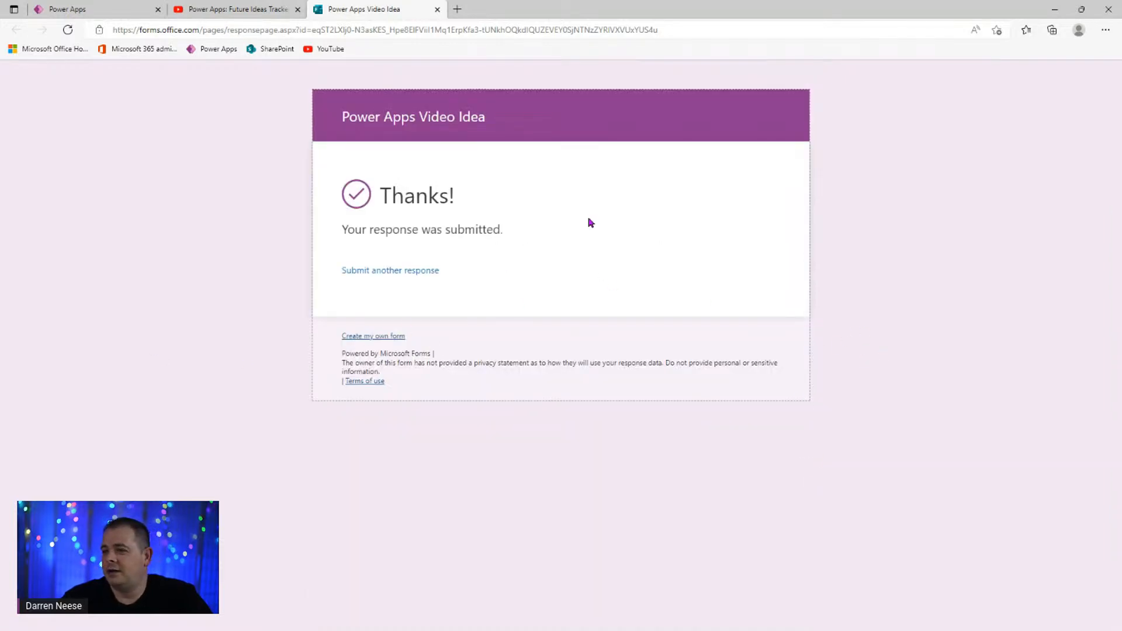
click(232, 13)
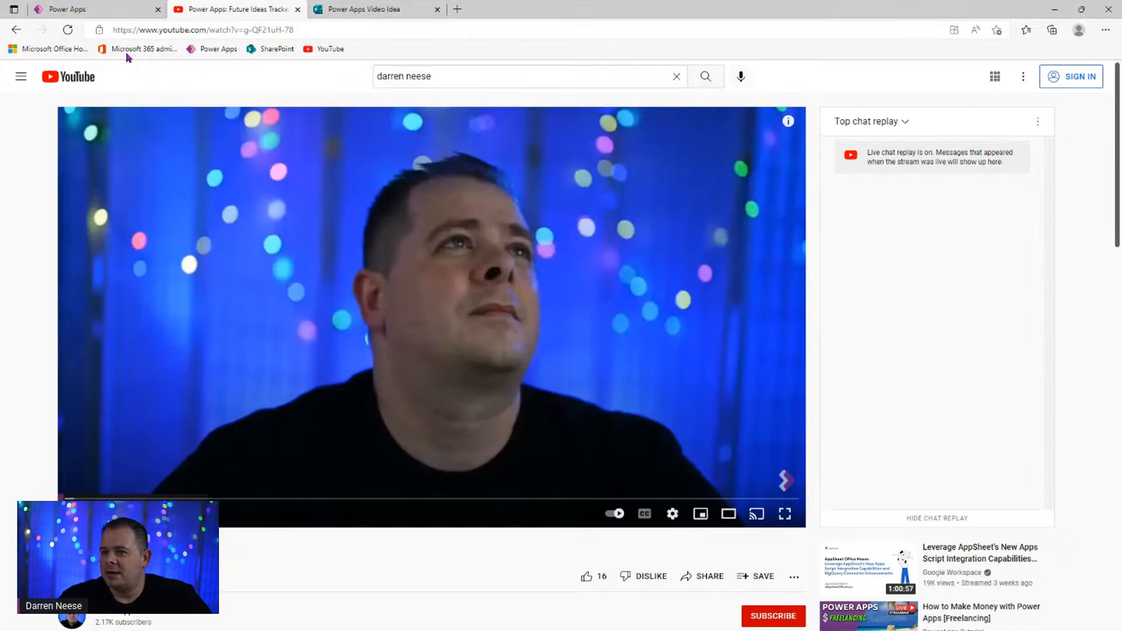
click(107, 18)
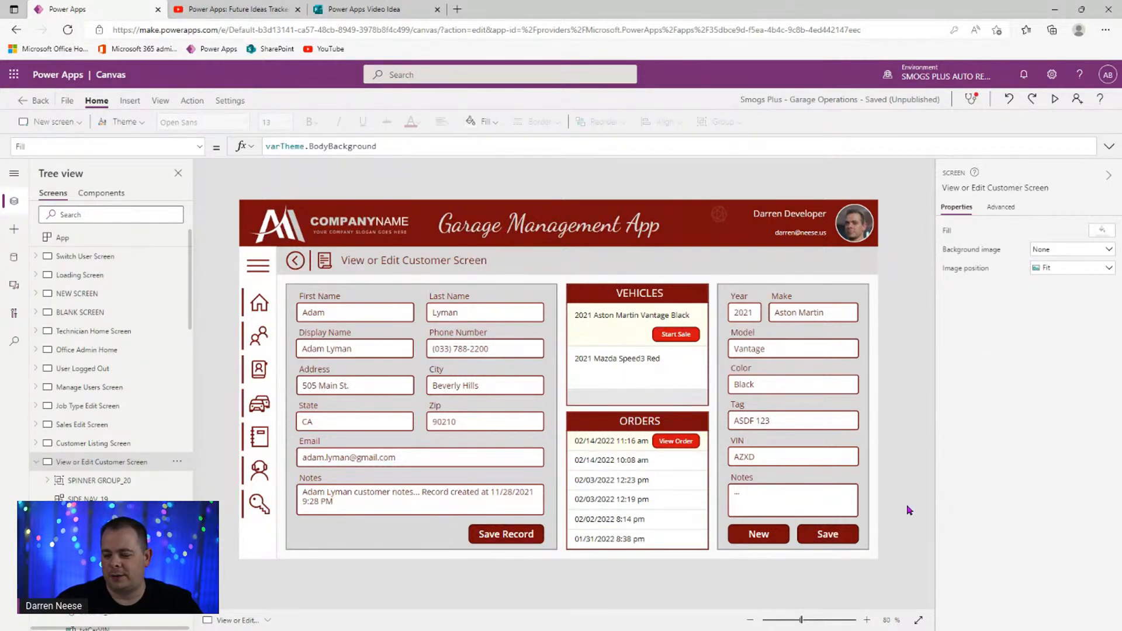
click(522, 539)
click(522, 536)
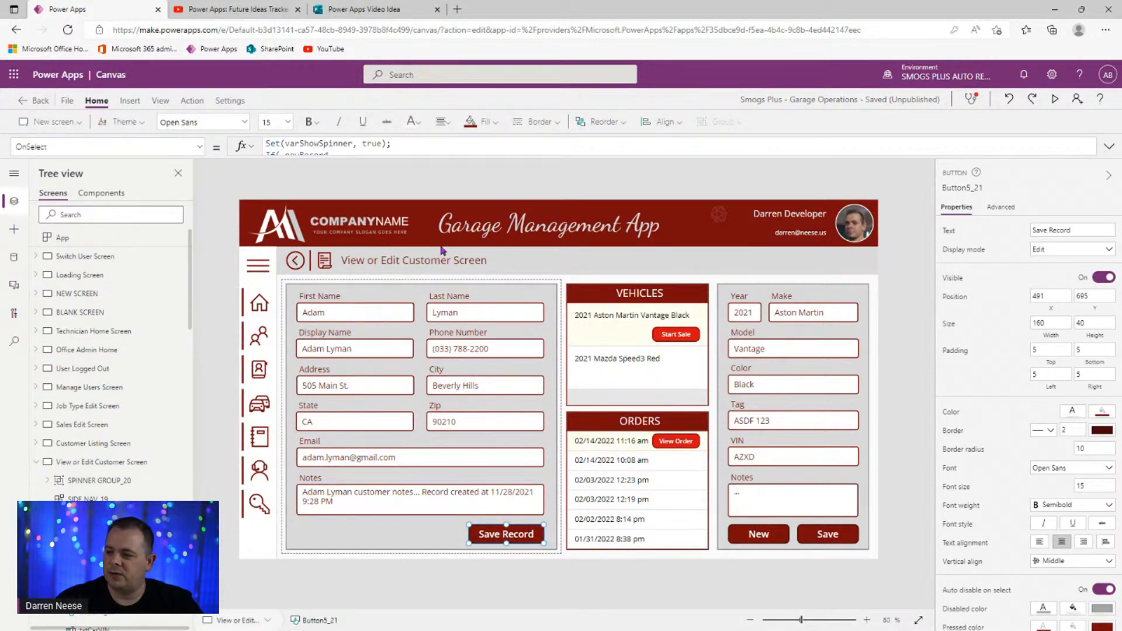
click(924, 314)
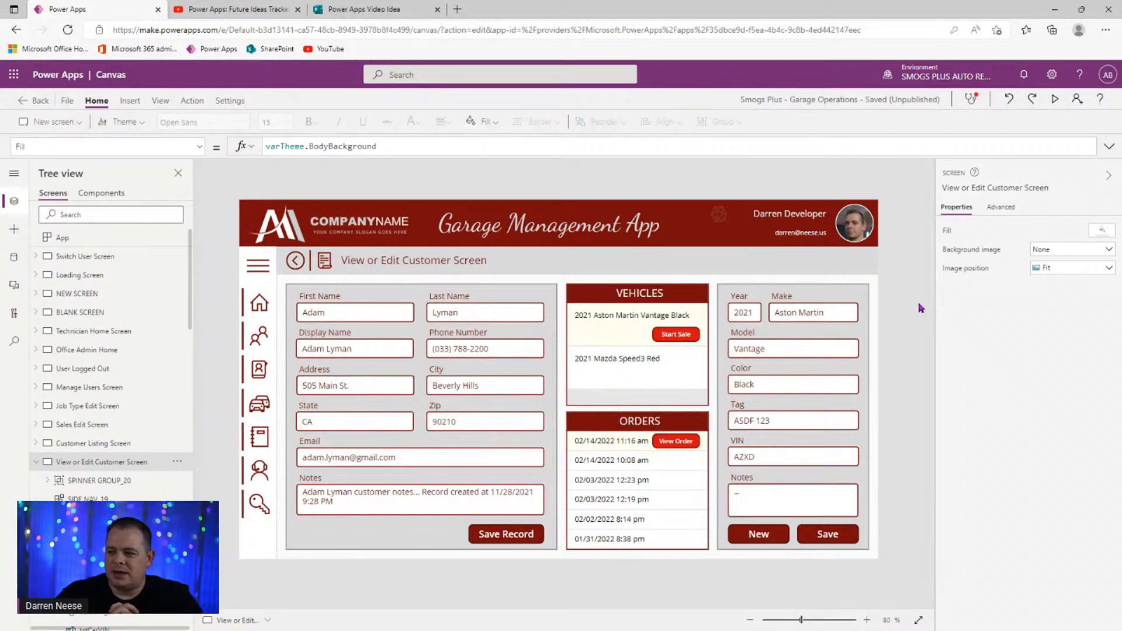
click(829, 538)
click(829, 538)
click(1110, 147)
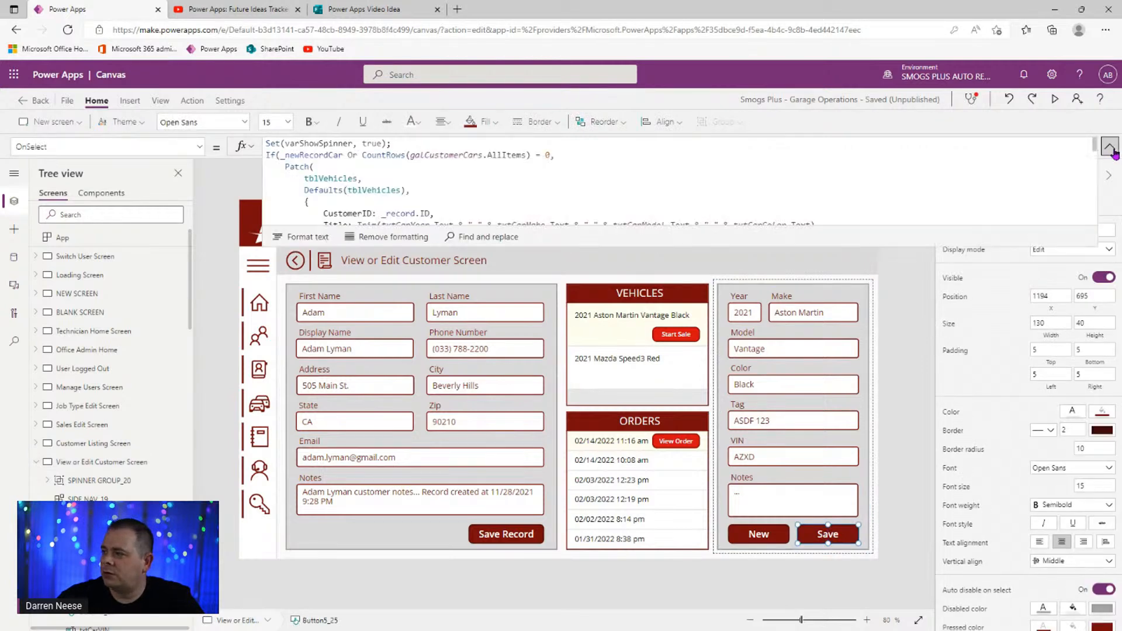
drag(852, 246, 828, 545)
click(758, 368)
double_click(353, 212)
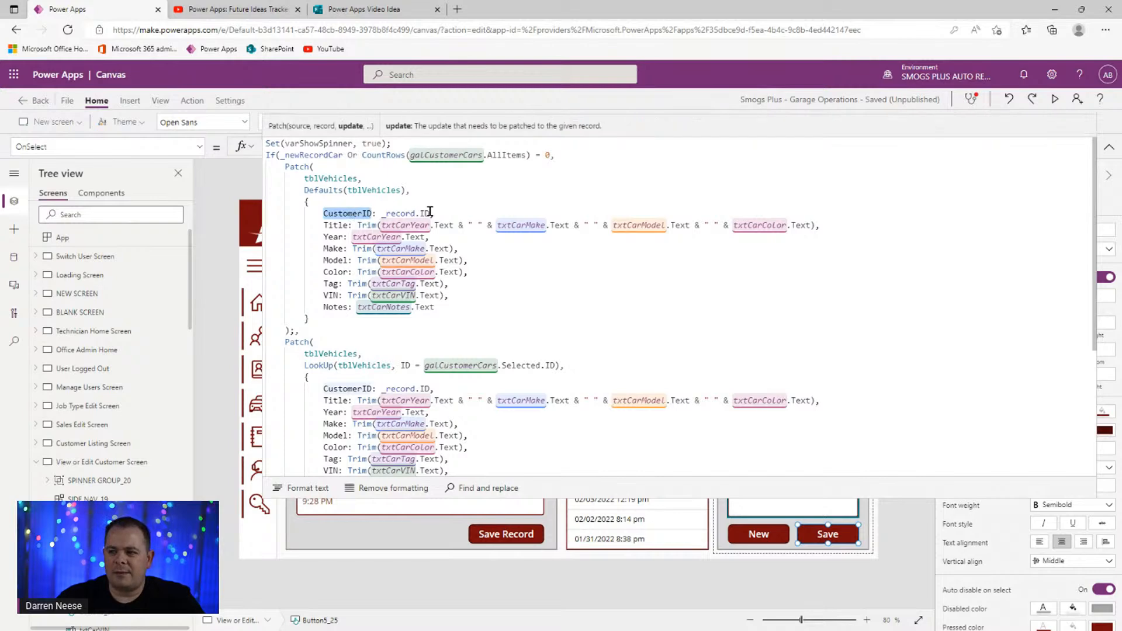
click(429, 212)
double_click(349, 213)
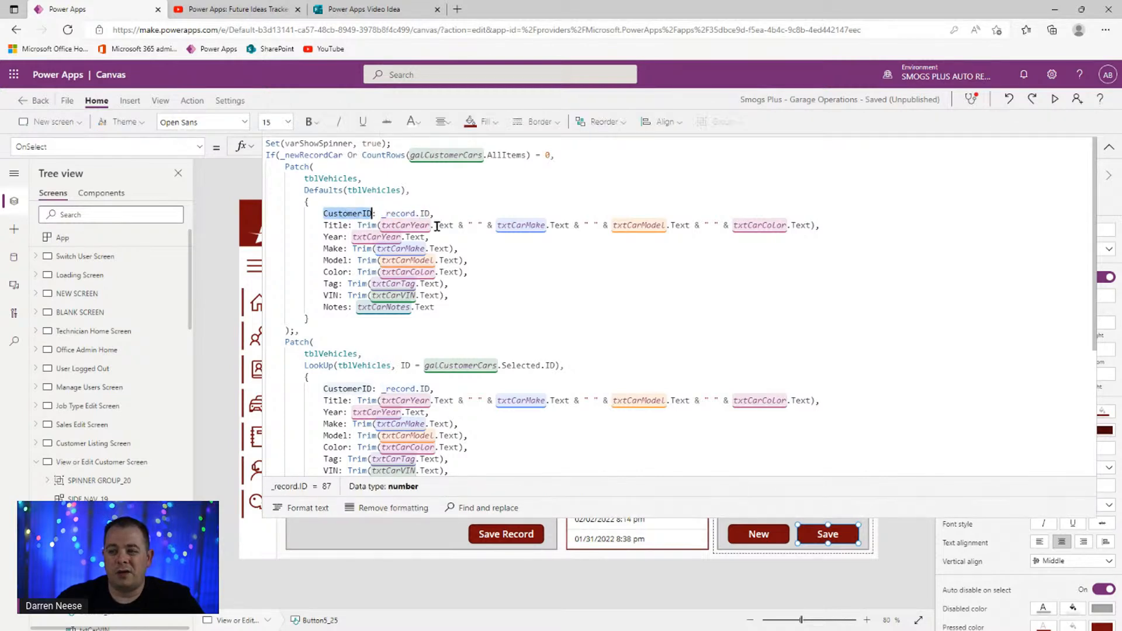
click(1109, 147)
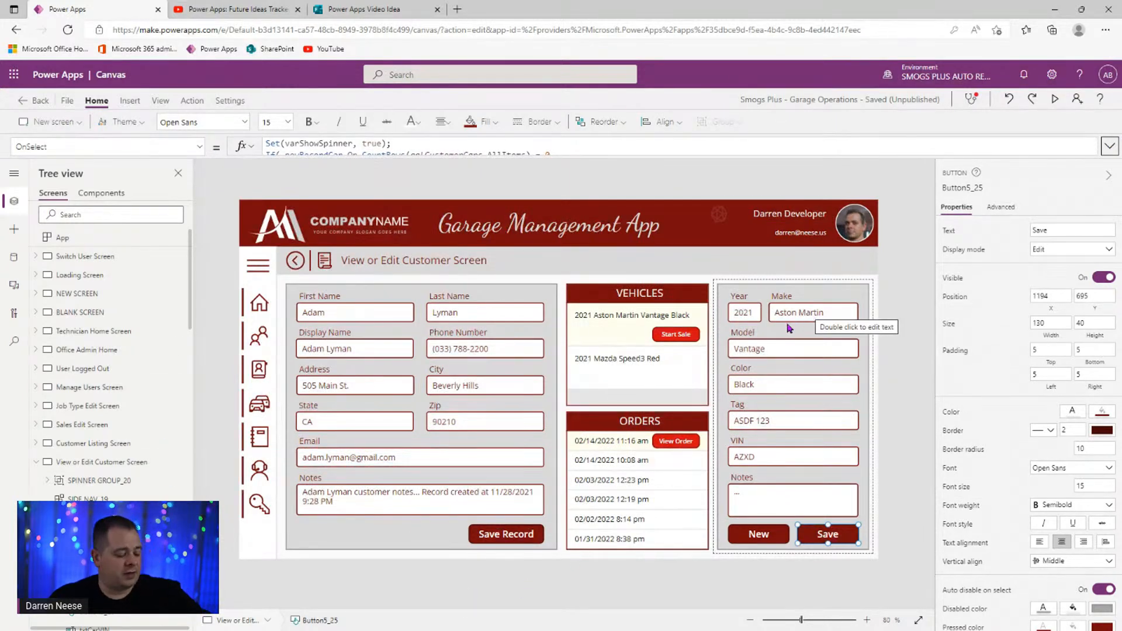
click(873, 305)
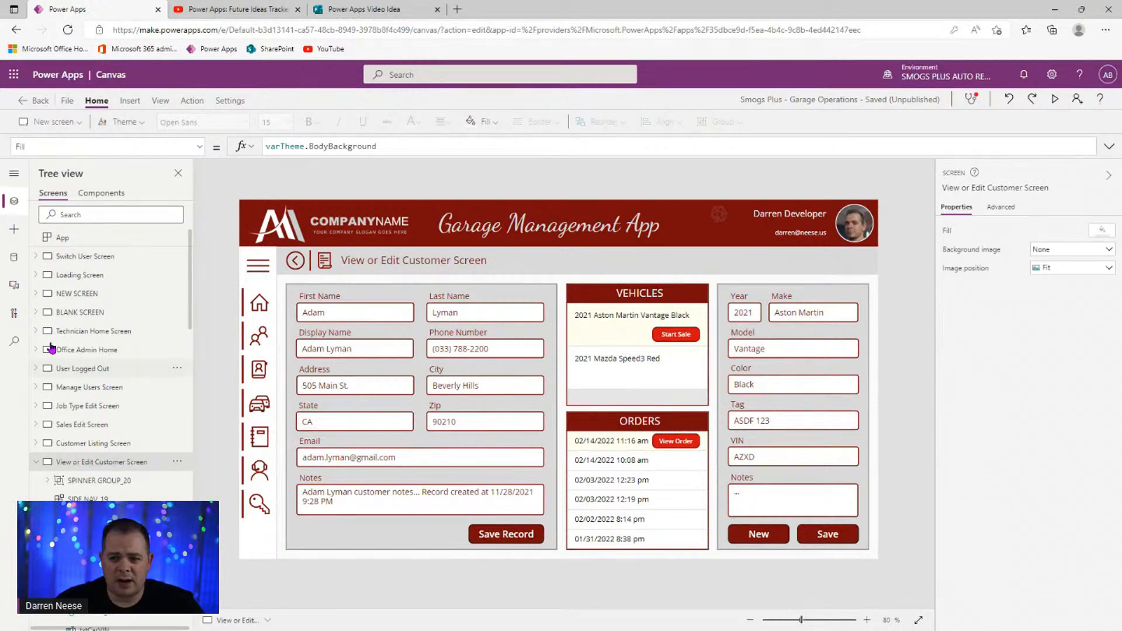
- Insert a white rectangle covering the vehicles and orders area
click(14, 230)
click(111, 316)
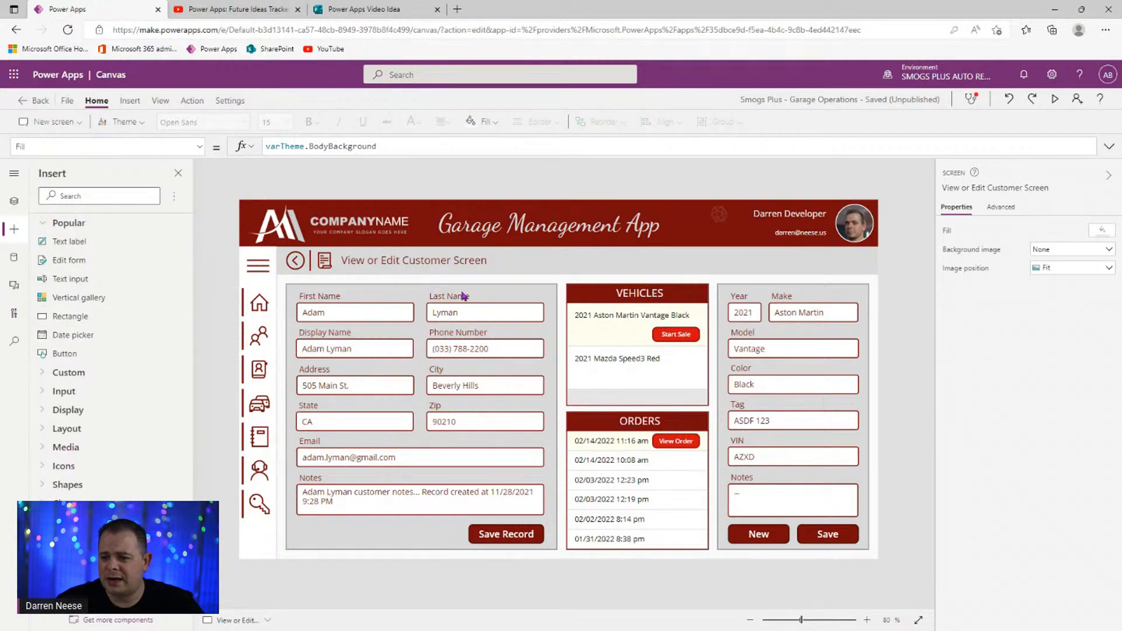
drag(293, 238, 864, 549)
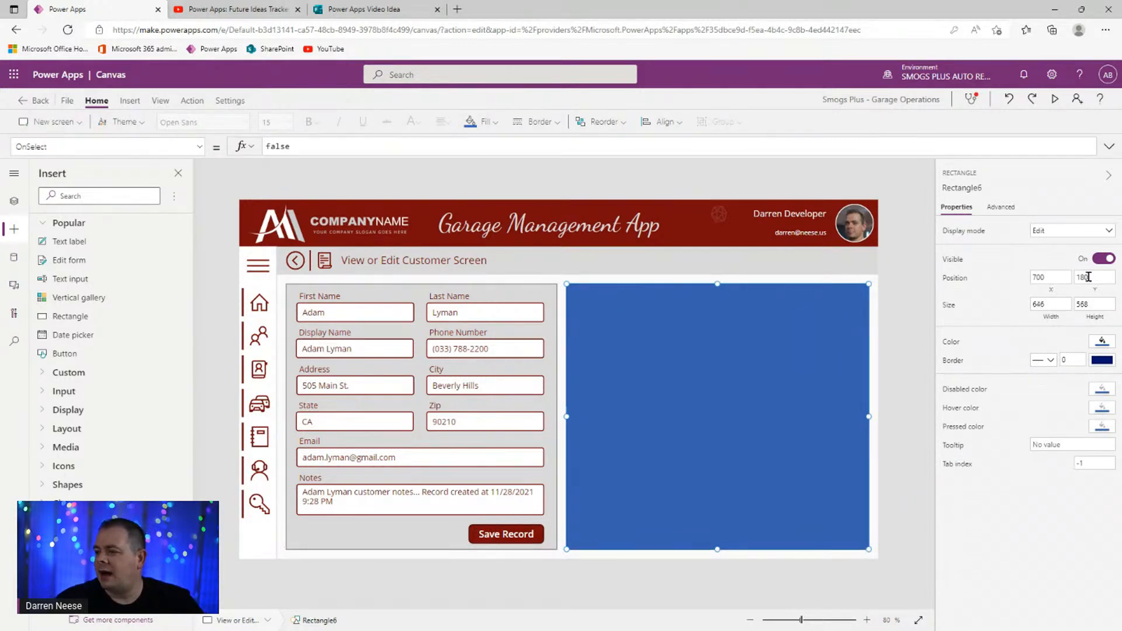
click(1102, 342)
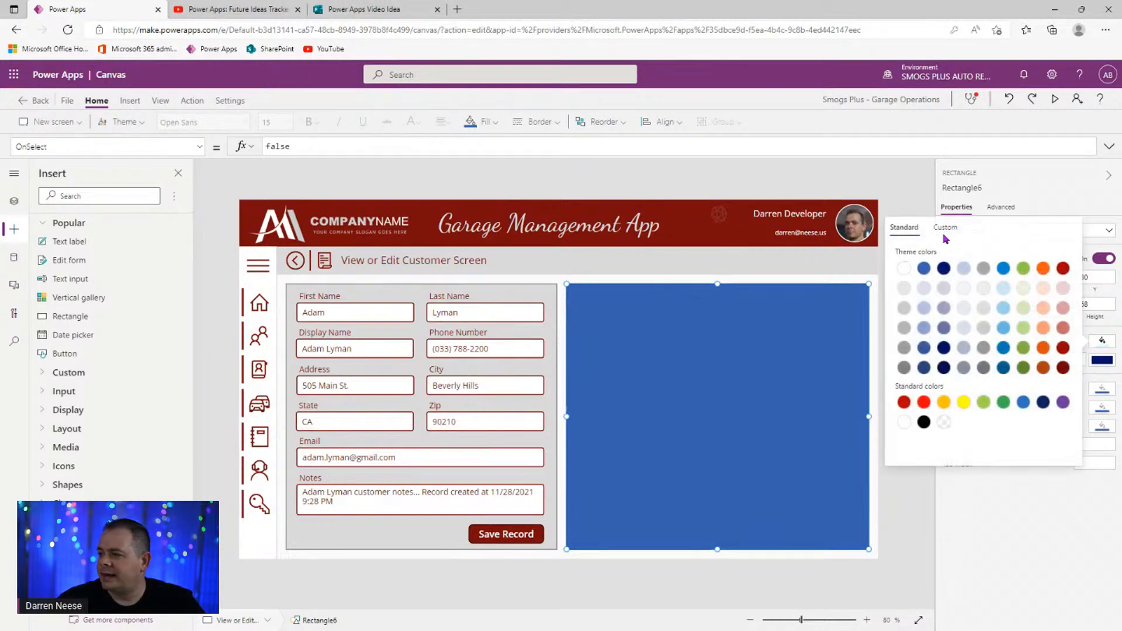
click(945, 228)
- Make the white rectangle partly see-through at 84.7% opacity and reselect it
click(1057, 441)
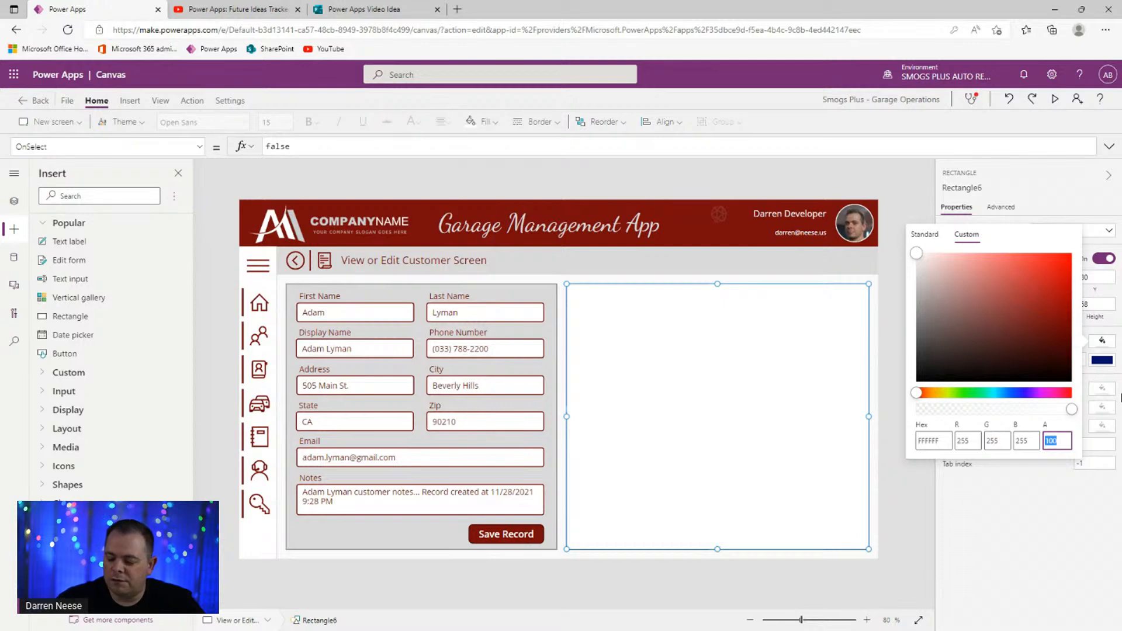
drag(1071, 409, 1047, 410)
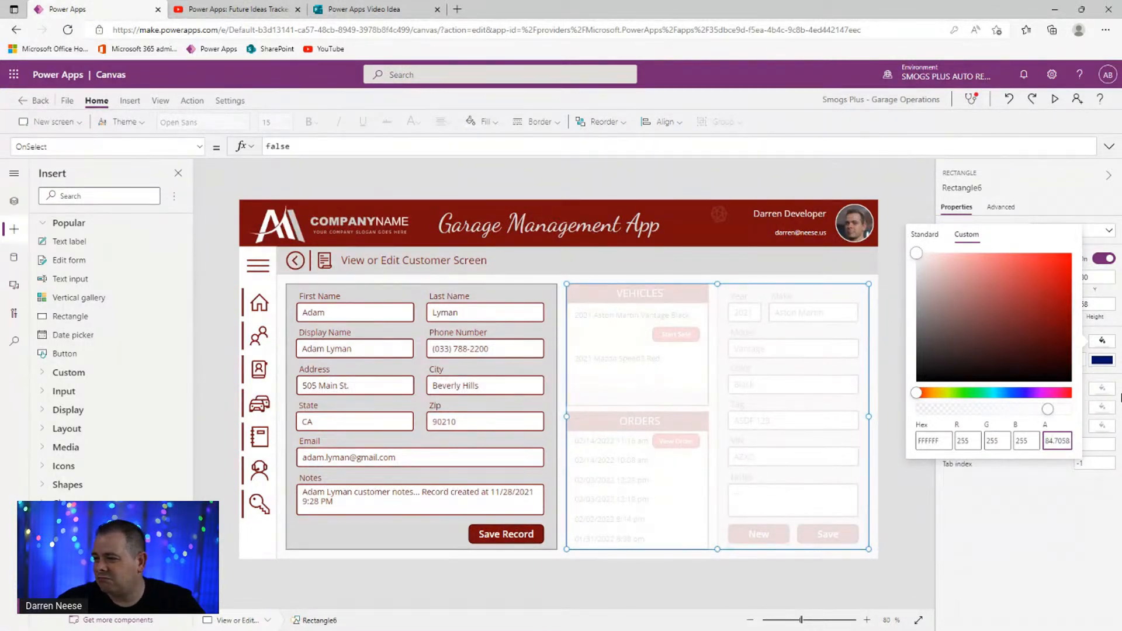
click(872, 431)
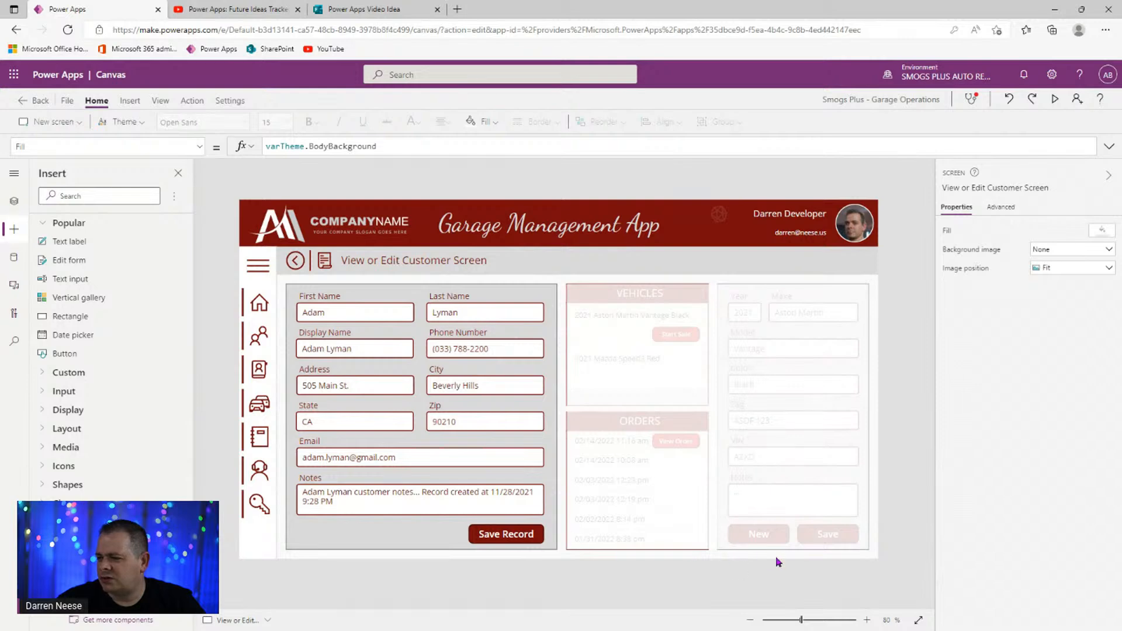
click(729, 366)
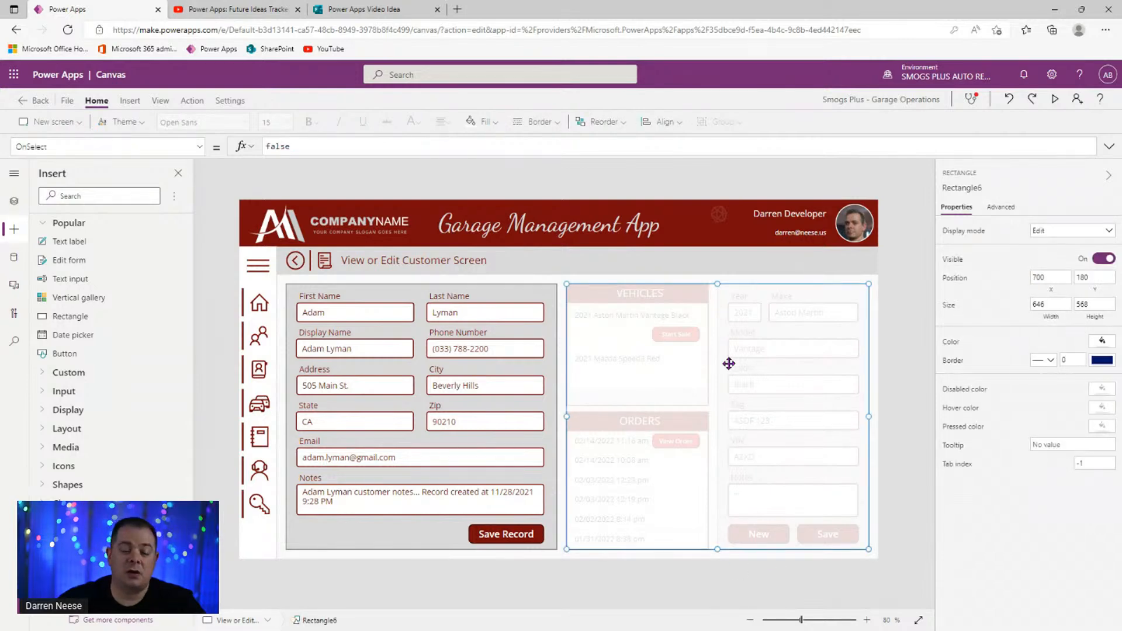
- Give Rectangle6 a 2-pixel border with BorderColor set to Self.Fill
click(1082, 359)
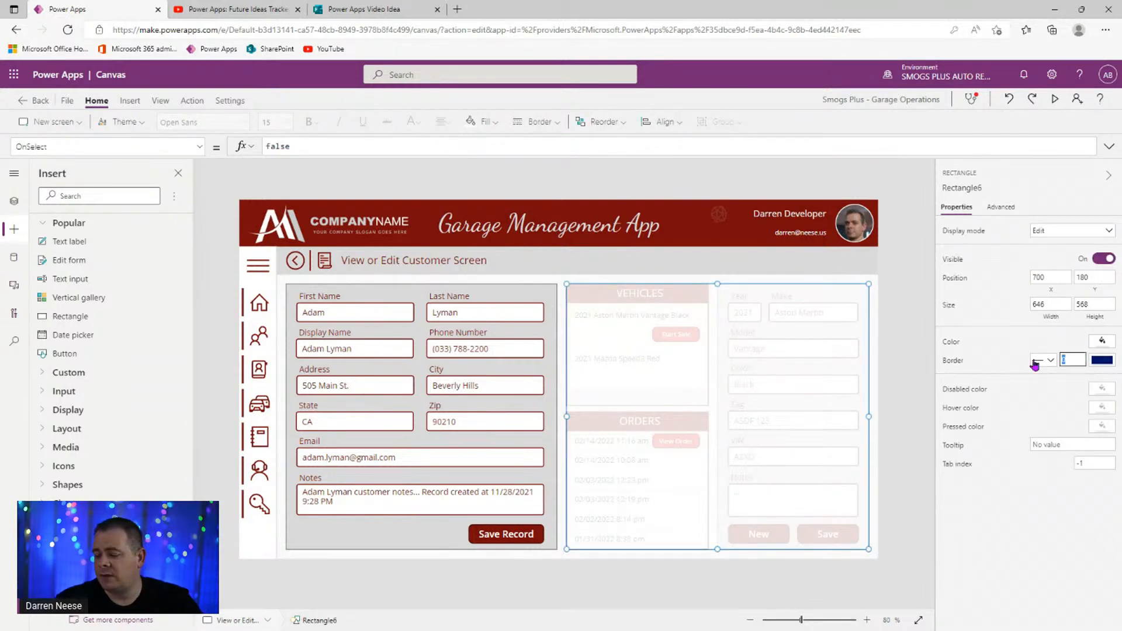
text(2)
click(951, 361)
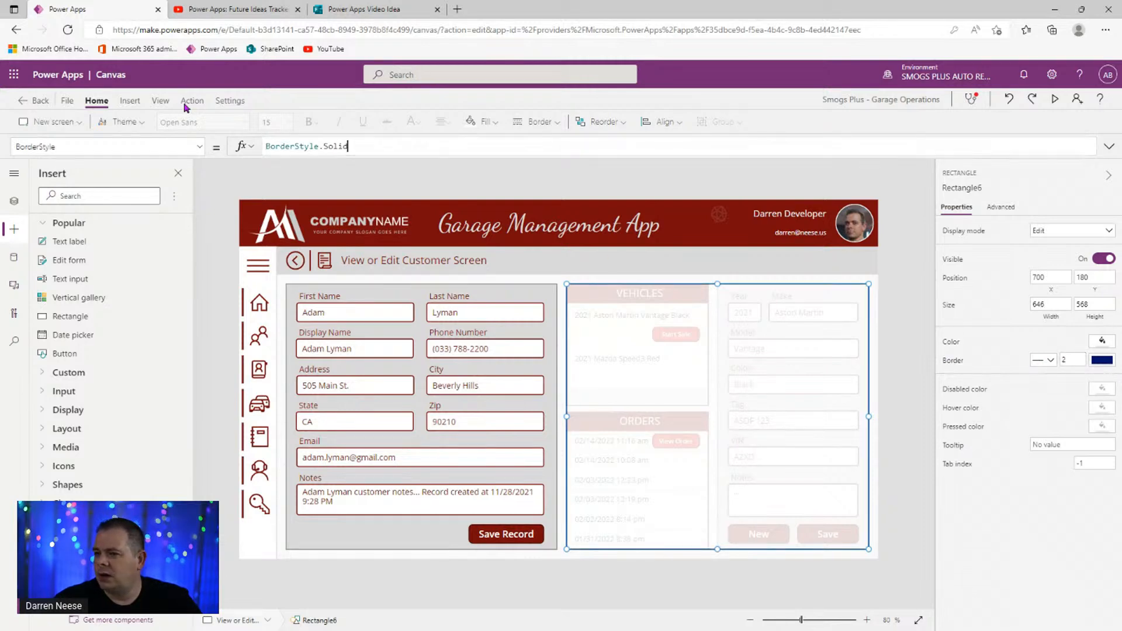
click(156, 147)
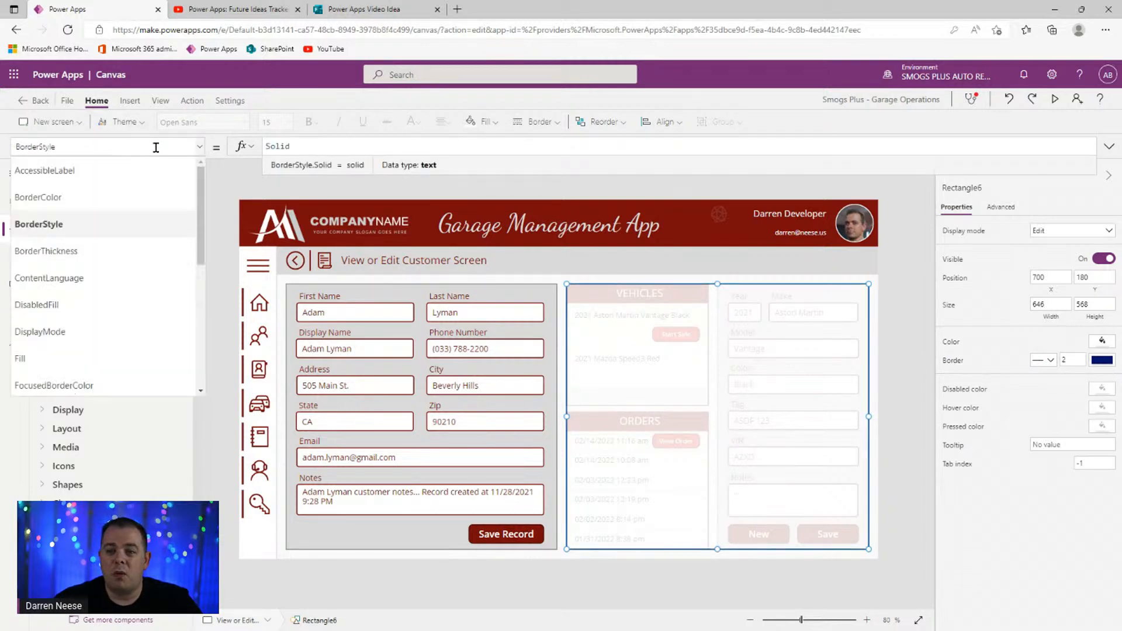
click(121, 198)
key(ctrl+a)
text(Se)
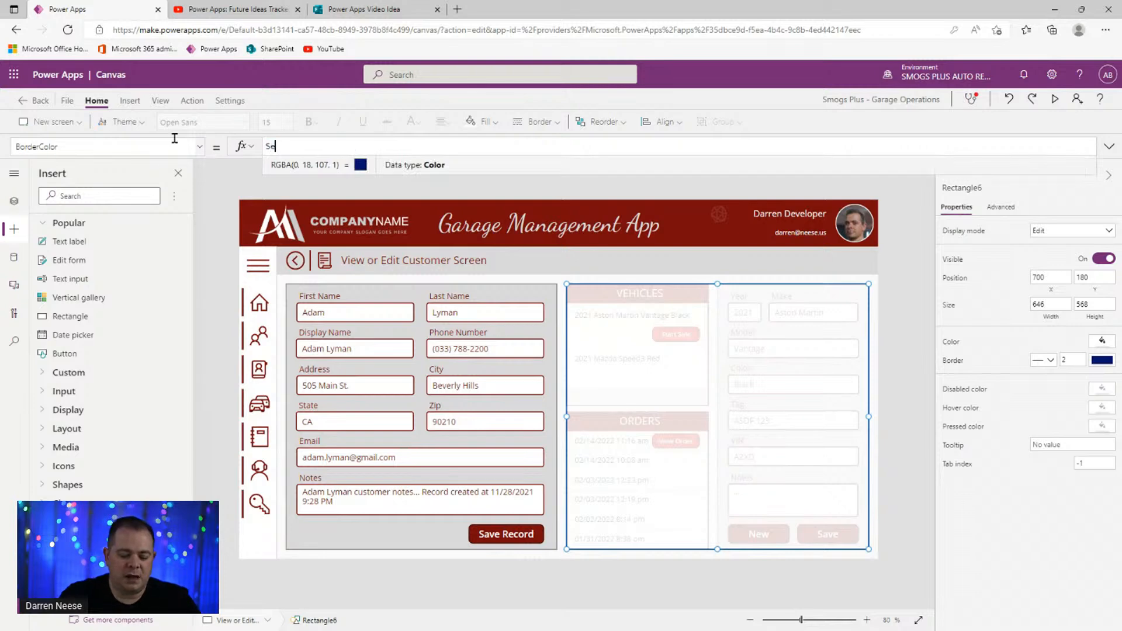
text(lf.Fill)
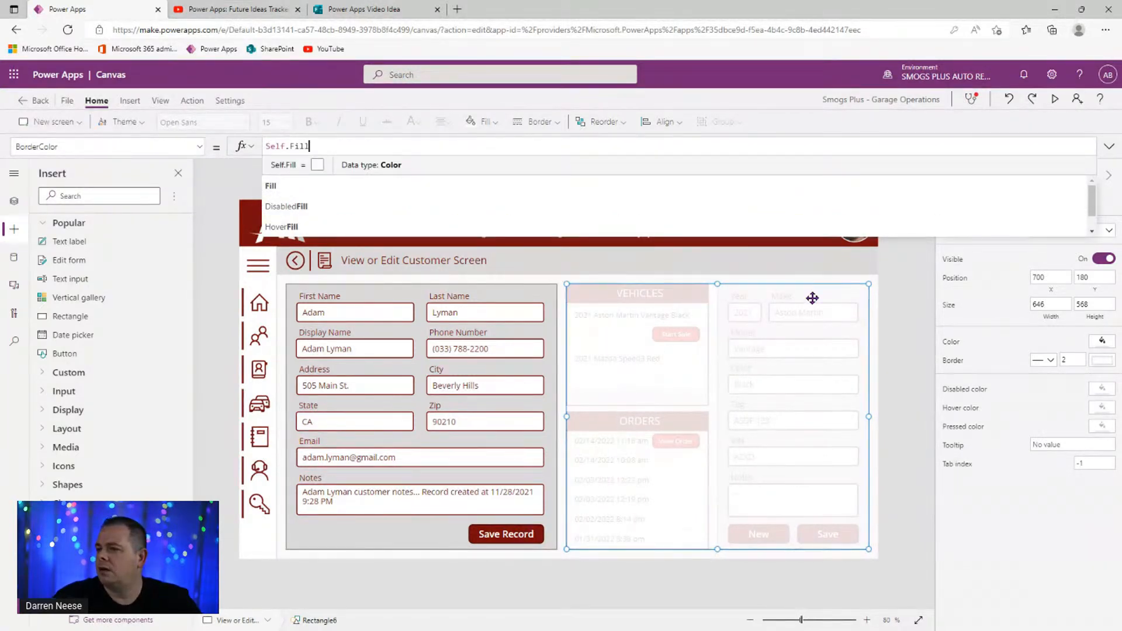
click(900, 324)
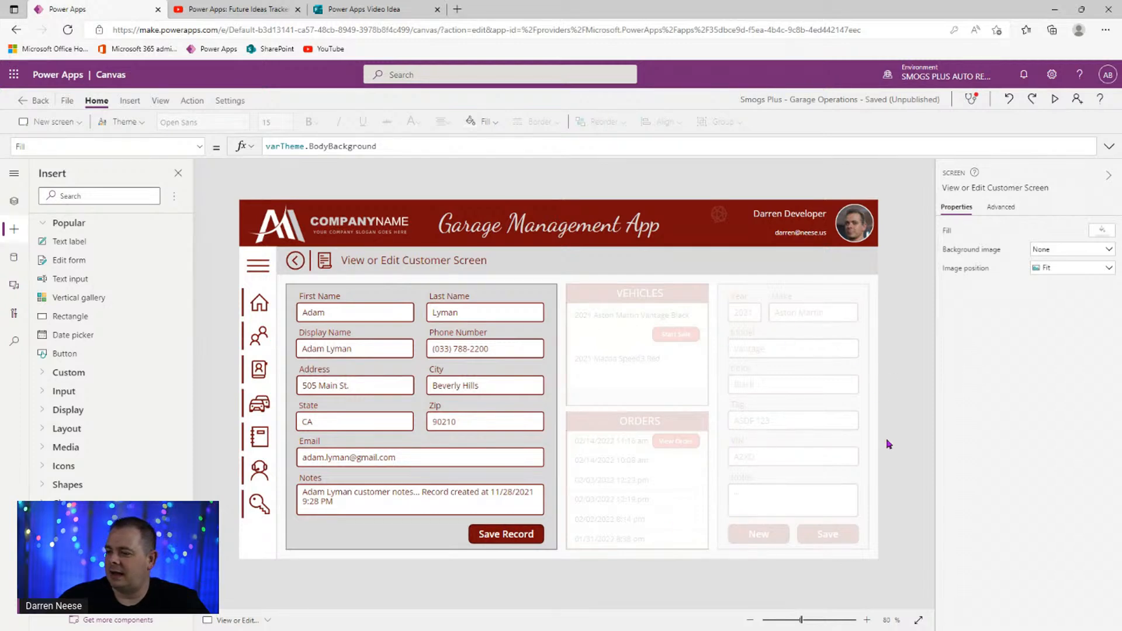
- Insert a label reading 'Please enter customer data and save the record first before entering vehicle information.'
click(130, 101)
click(115, 122)
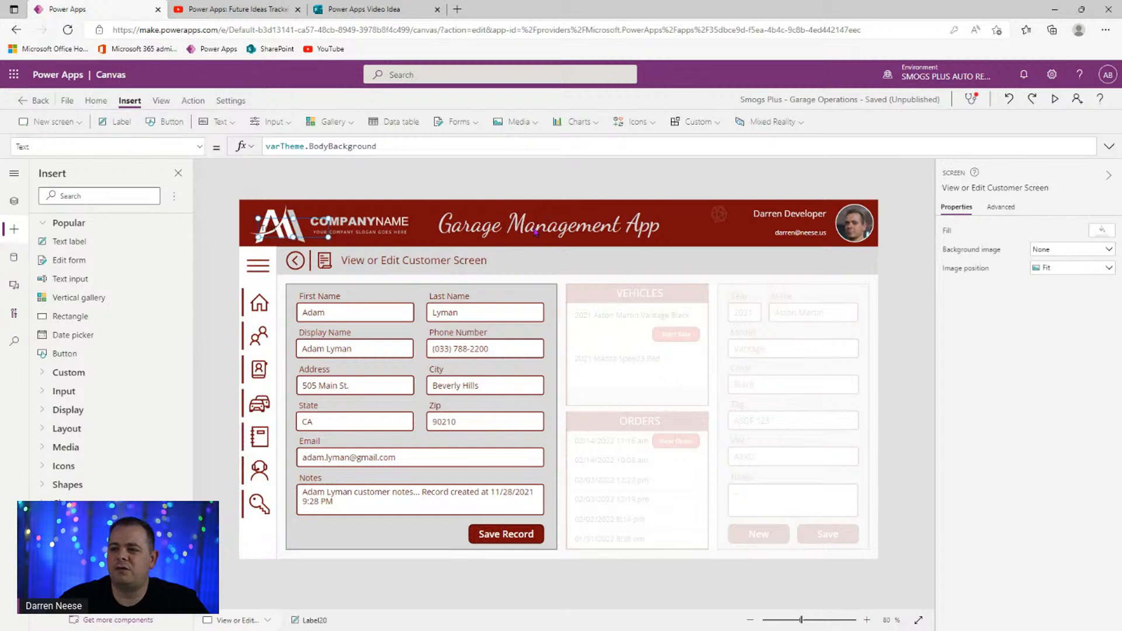
drag(294, 227, 725, 402)
click(1075, 230)
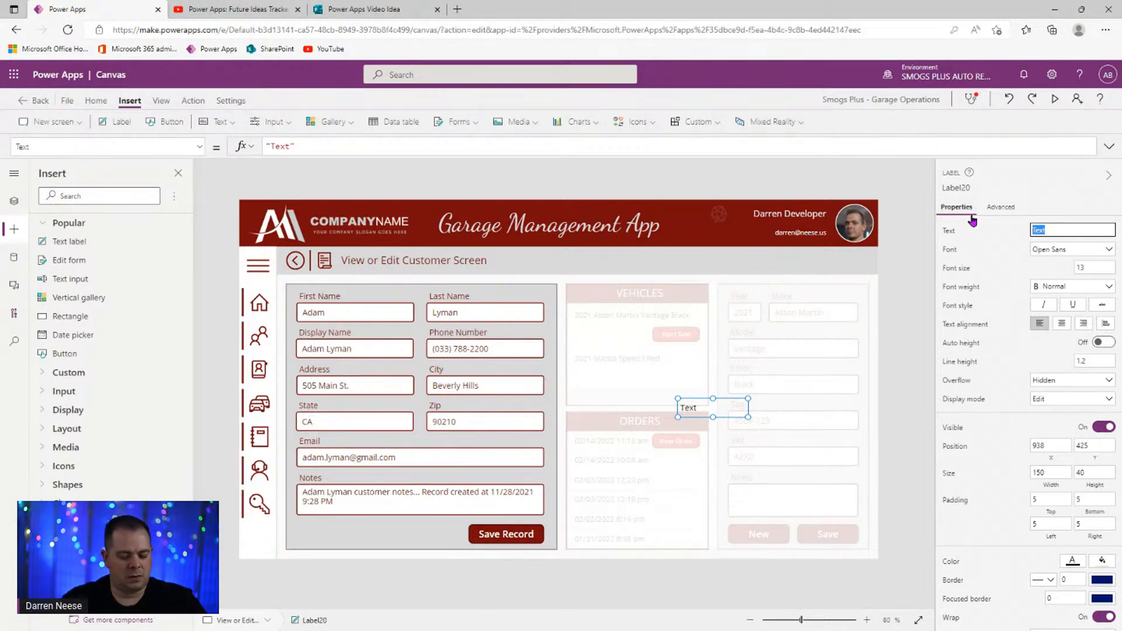
text(R)
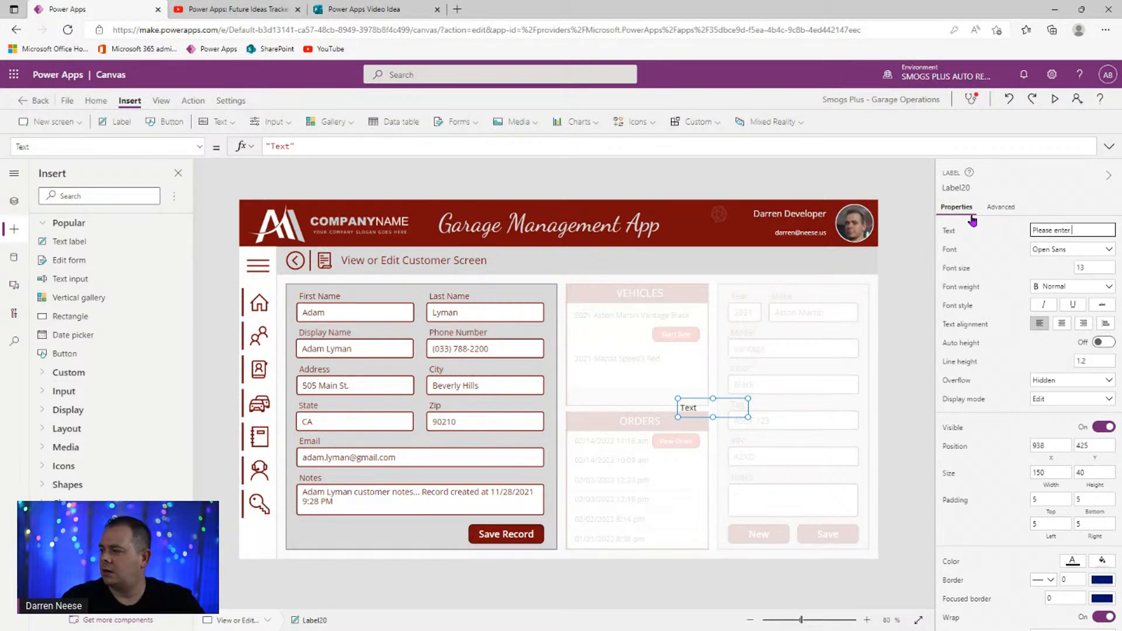
text( custoemr)
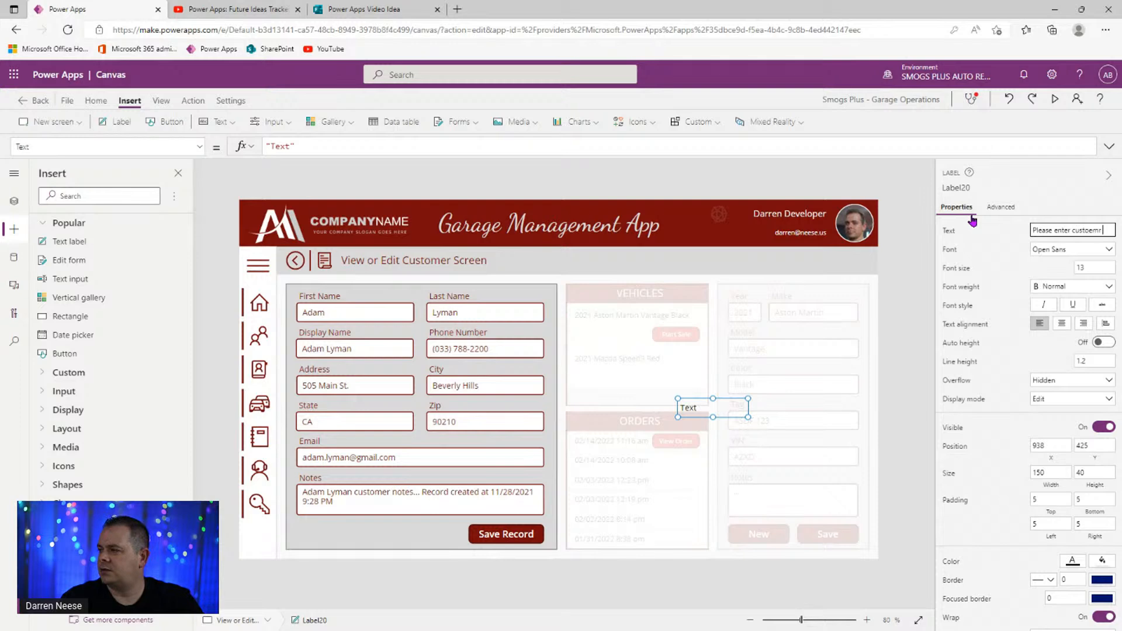
key(BackSpace)
key(BackSpace)
key(BackSpace)
text(mer data and save th)
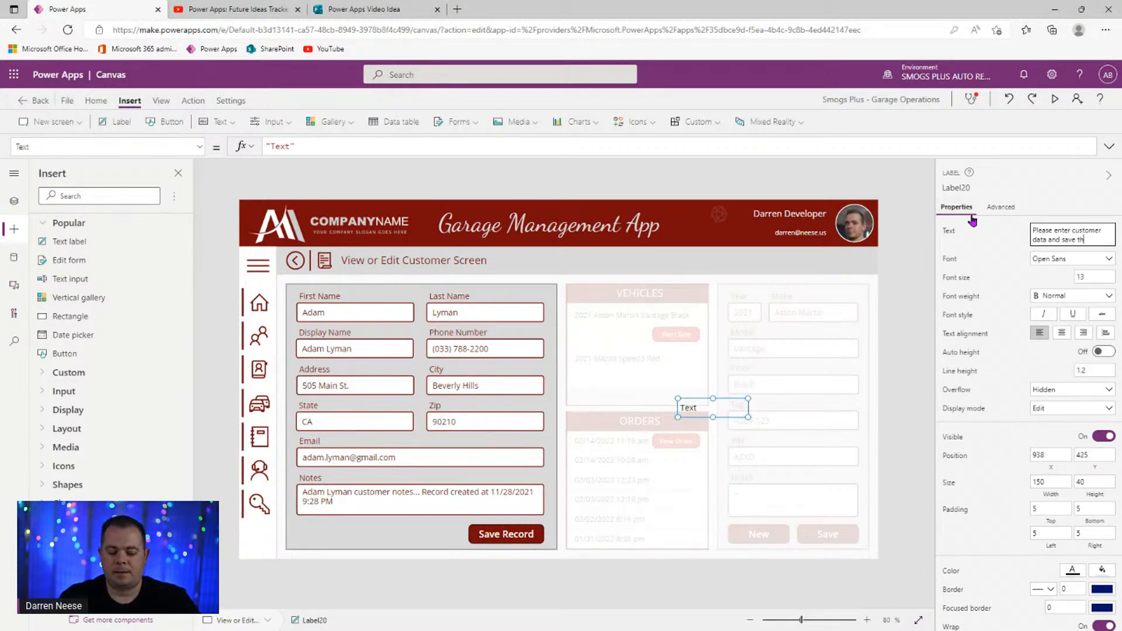
text(first before entering ve)
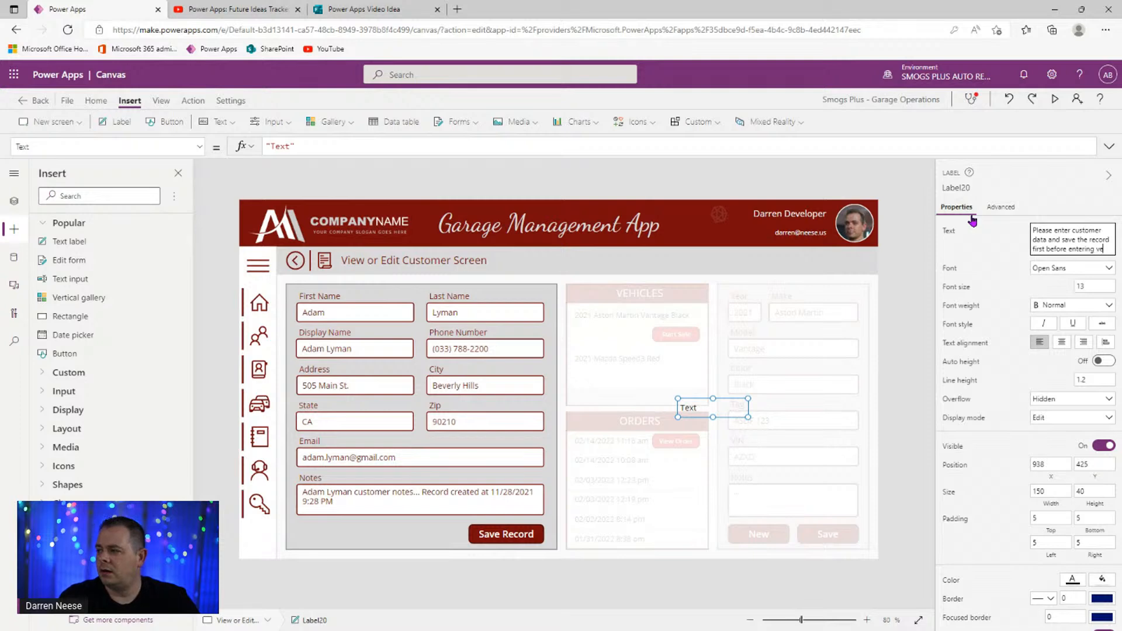
text(cle information.)
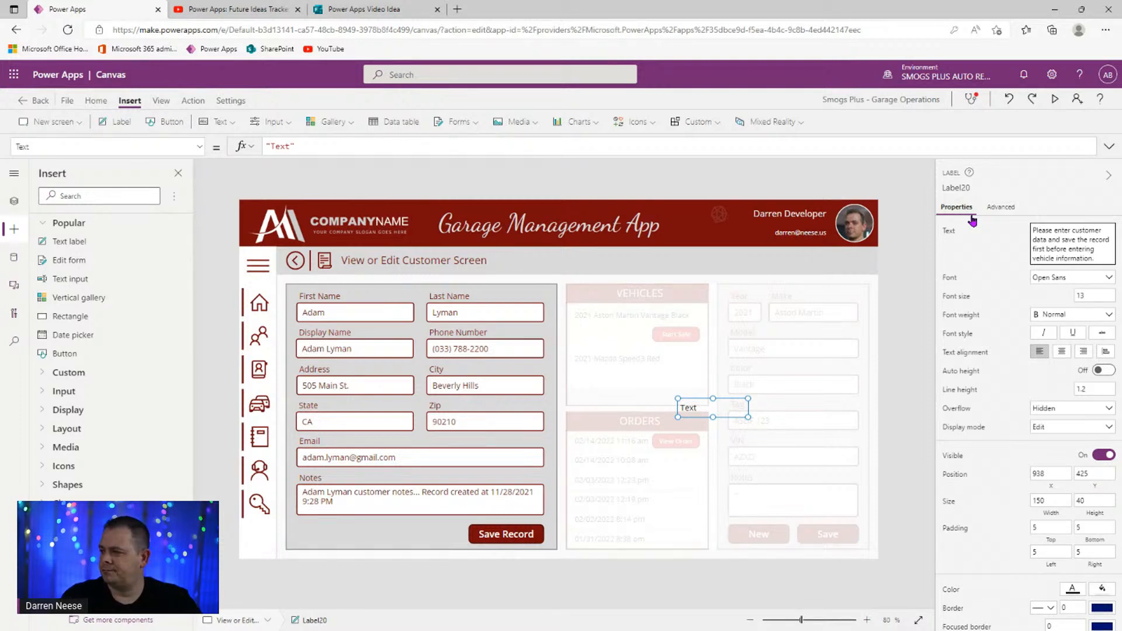
- Enlarge the label, centre its text and move it to the middle of the overlay
drag(678, 398, 607, 362)
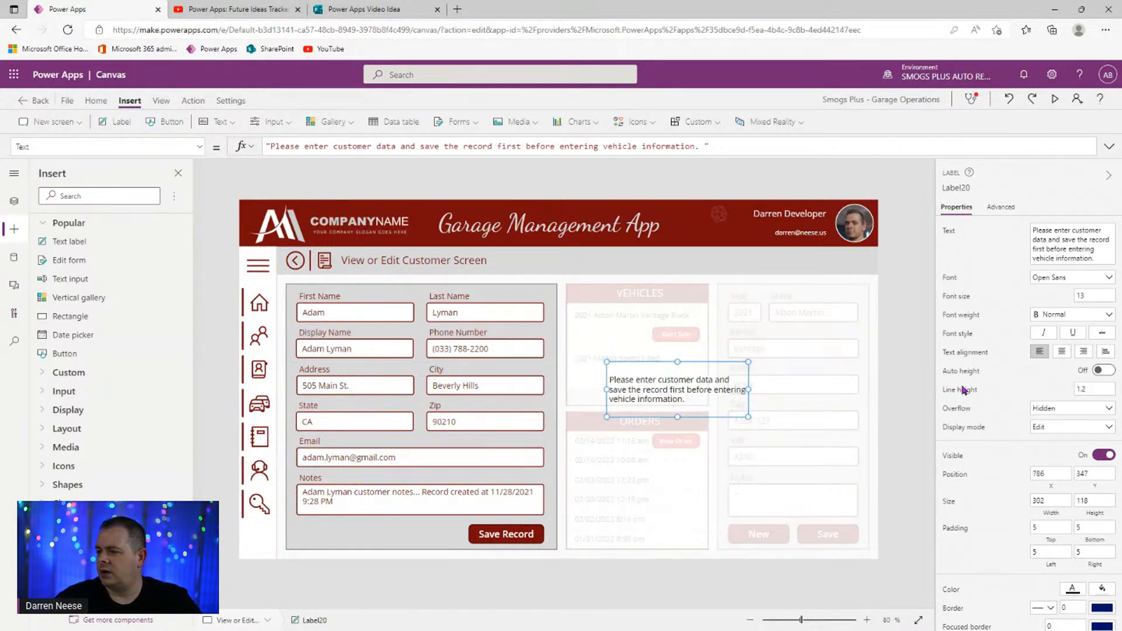
click(1062, 351)
drag(690, 393, 729, 420)
- Set the overlay rectangle's custom fill alpha to 90
click(848, 395)
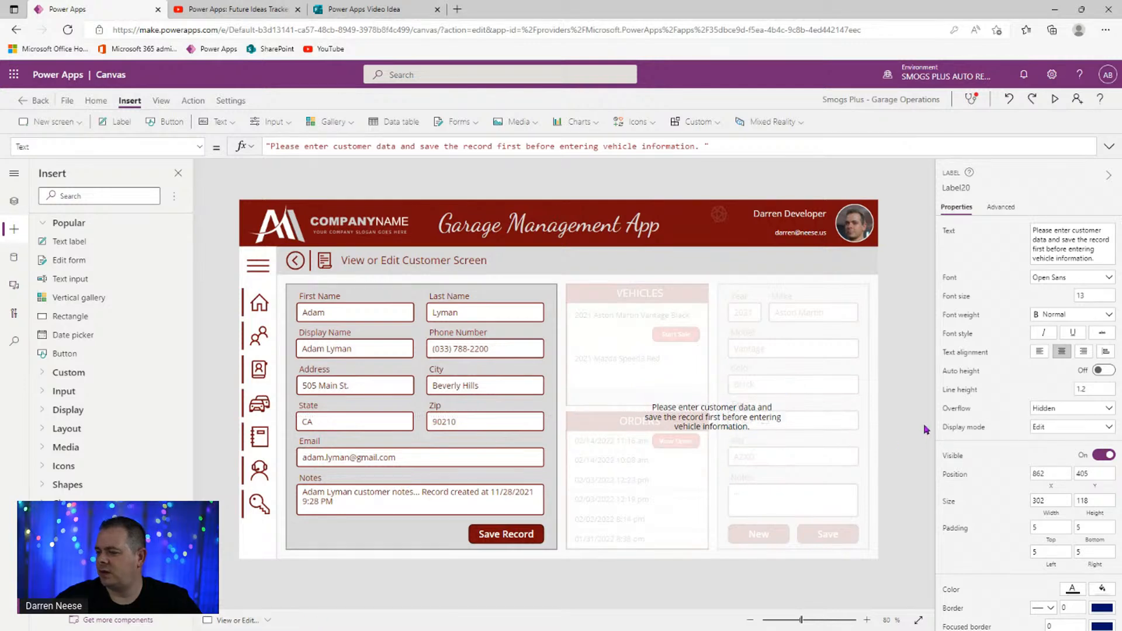
click(849, 395)
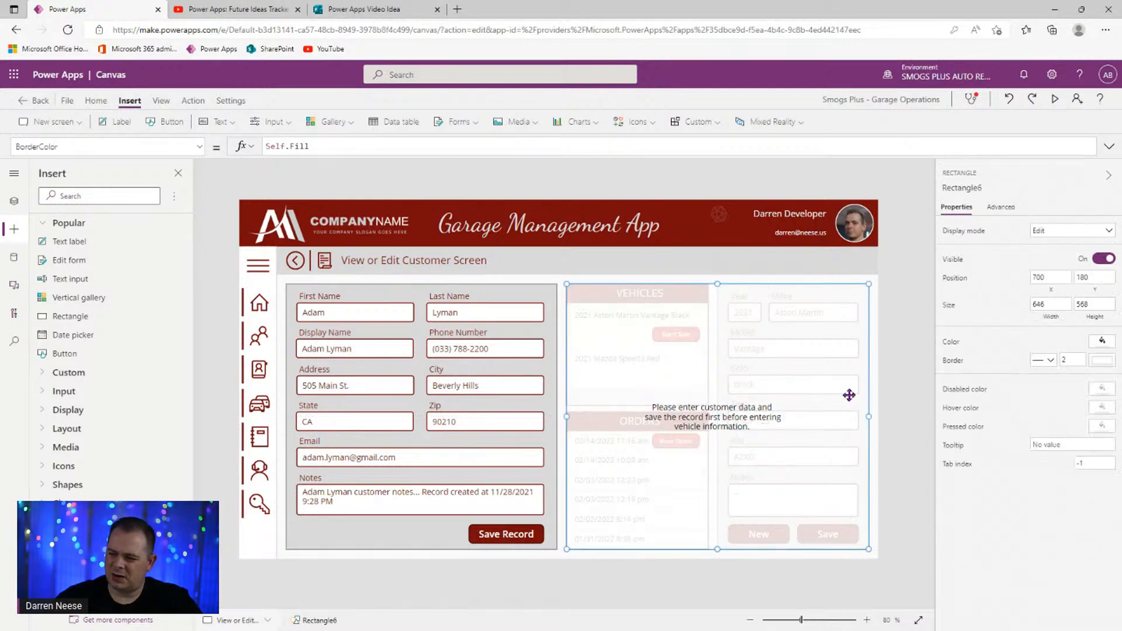
click(1102, 341)
click(959, 234)
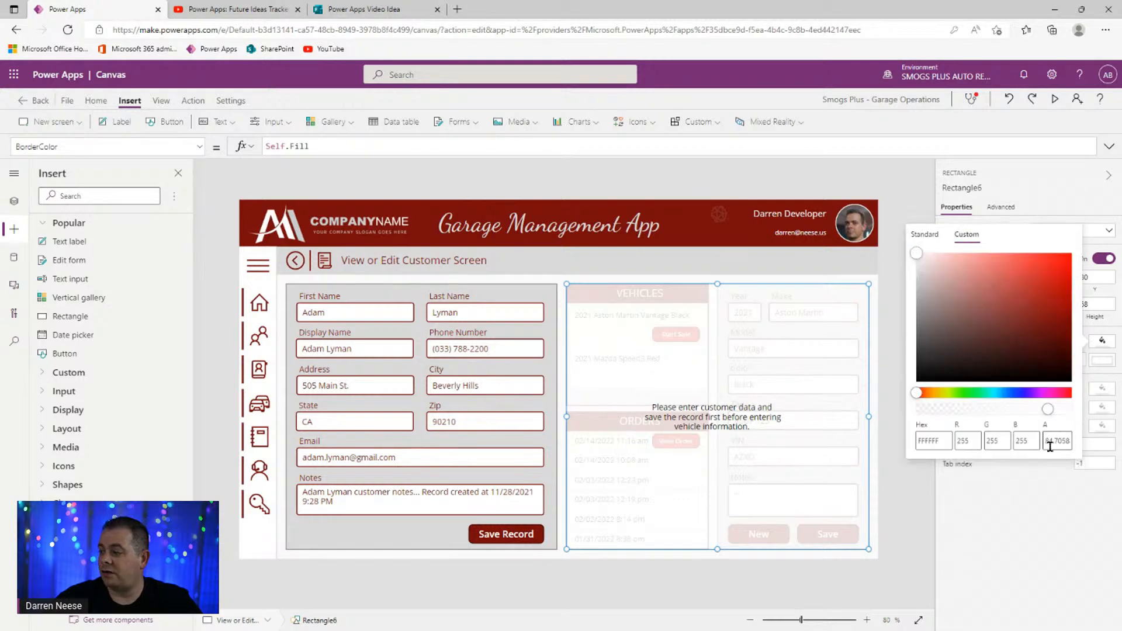
drag(1048, 441, 1109, 442)
text(90)
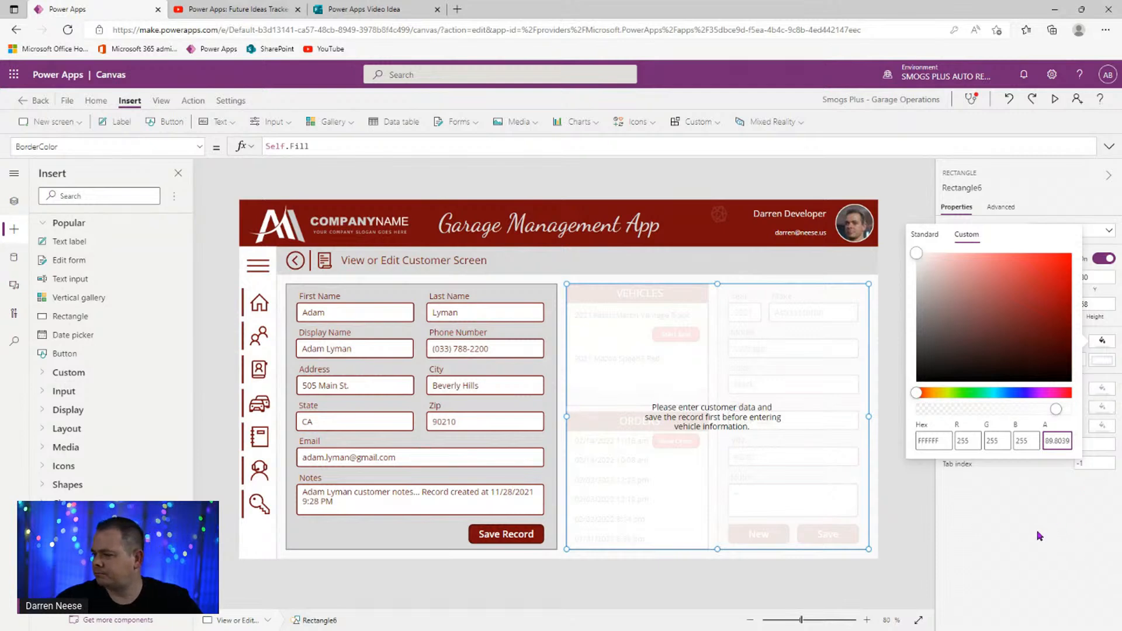
click(913, 545)
- Raise the overlay rectangle's fill alpha to 95
click(786, 455)
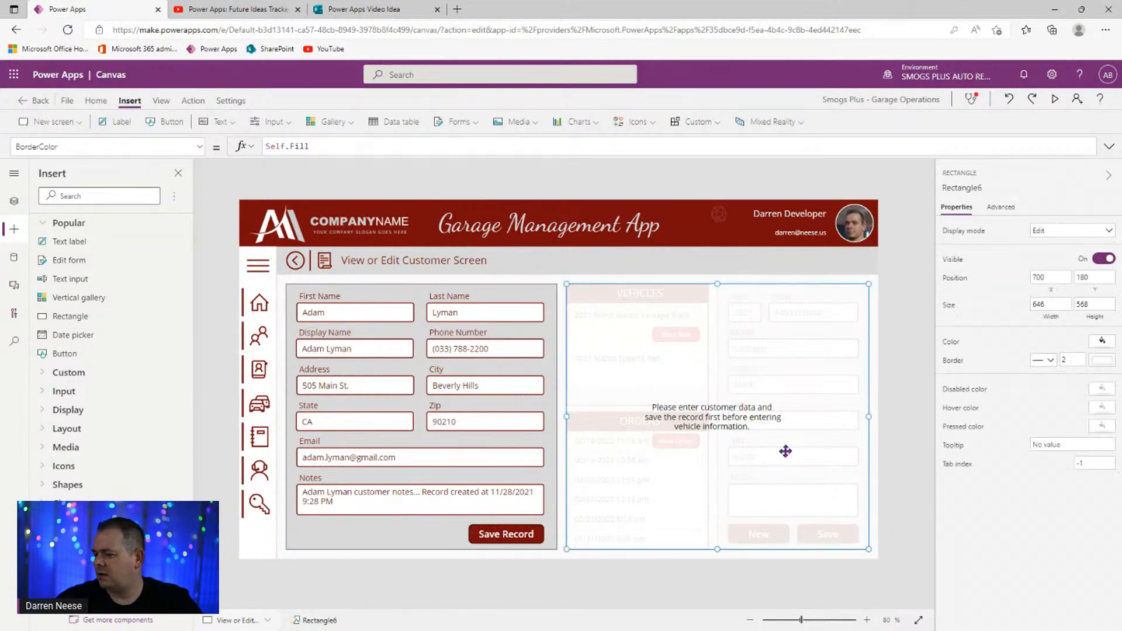
click(1102, 343)
click(945, 228)
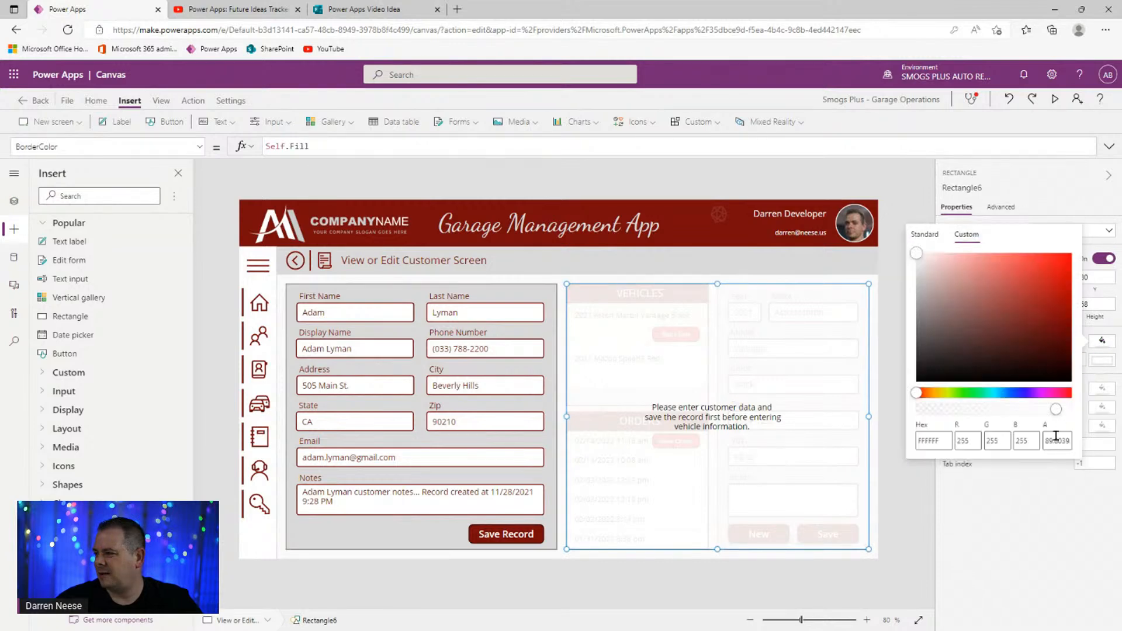
double_click(1057, 441)
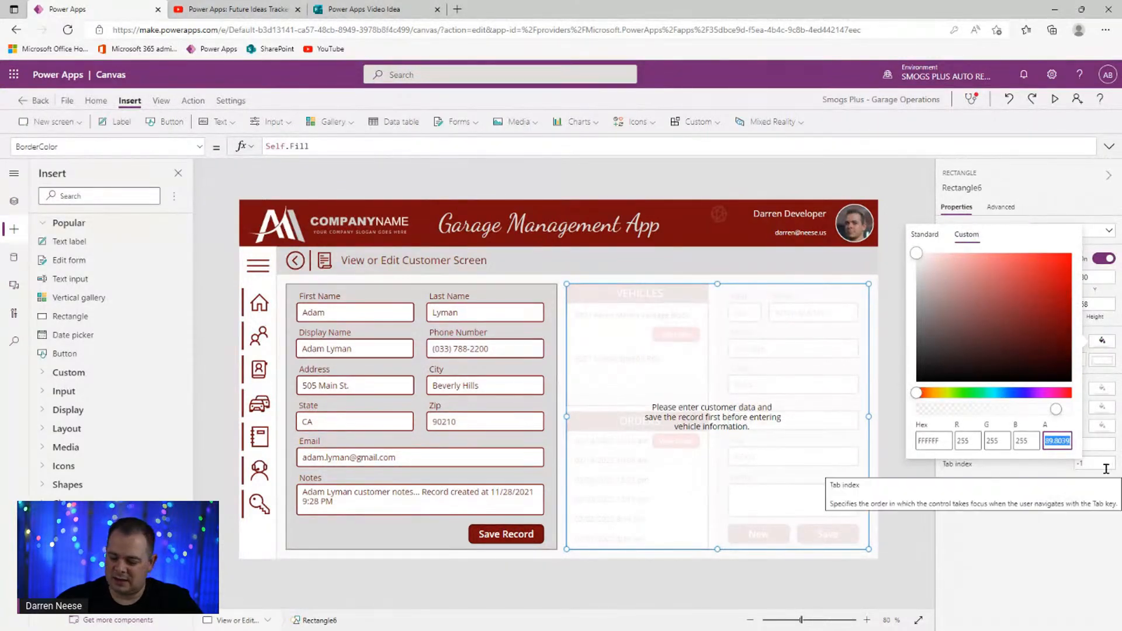
text(95)
key(Return)
click(918, 515)
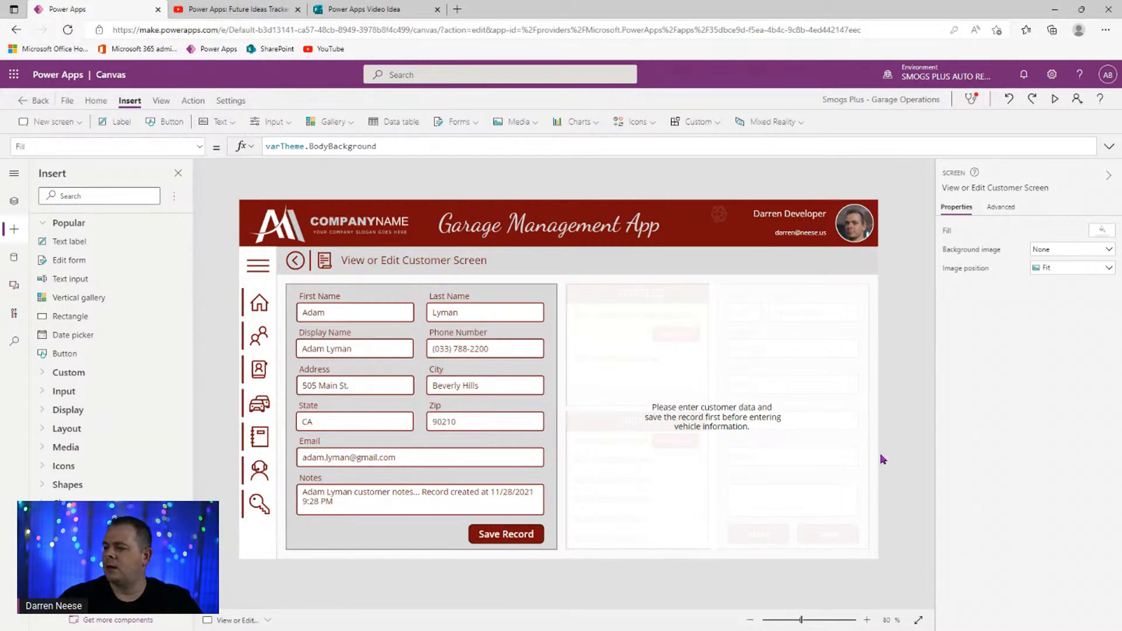
- Group the instruction label and overlay rectangle together as Group6
click(706, 431)
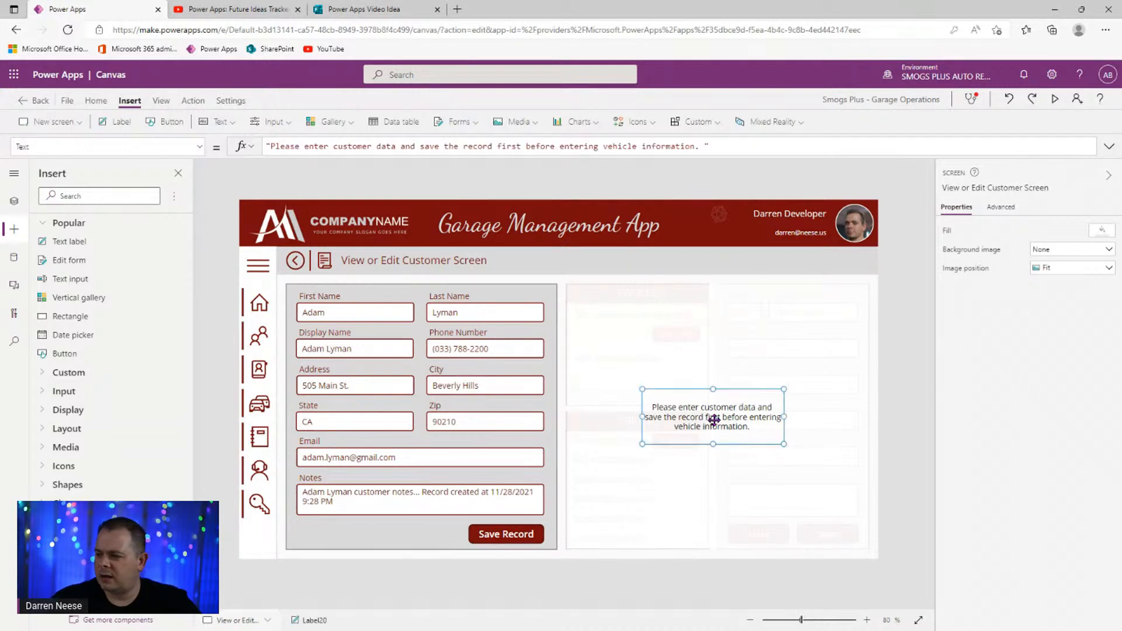
shift+click(770, 348)
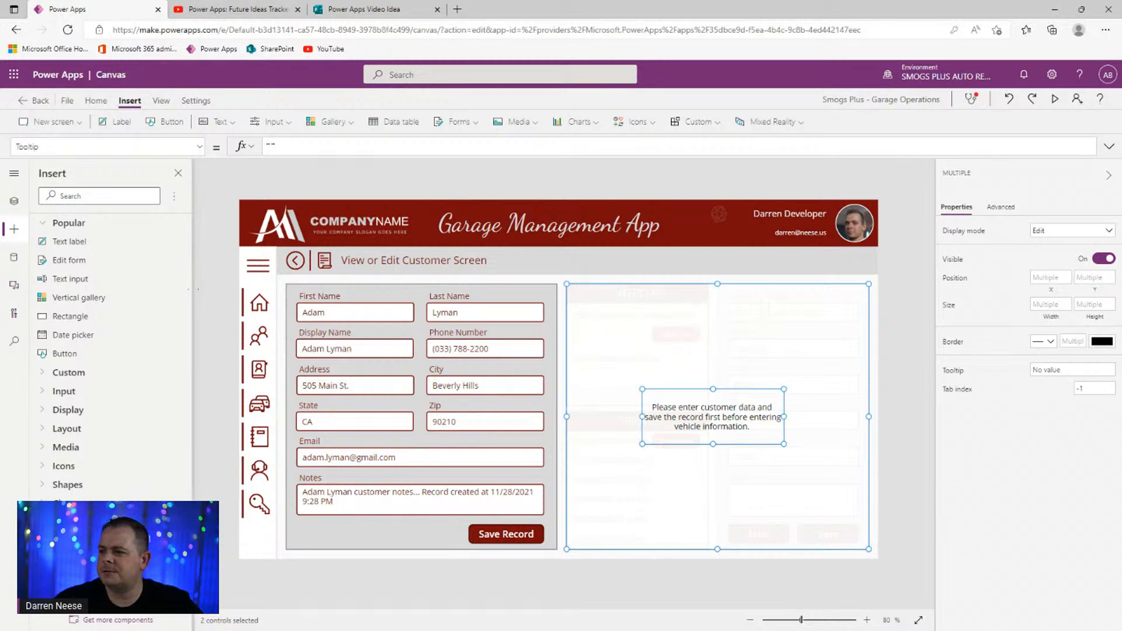
click(14, 201)
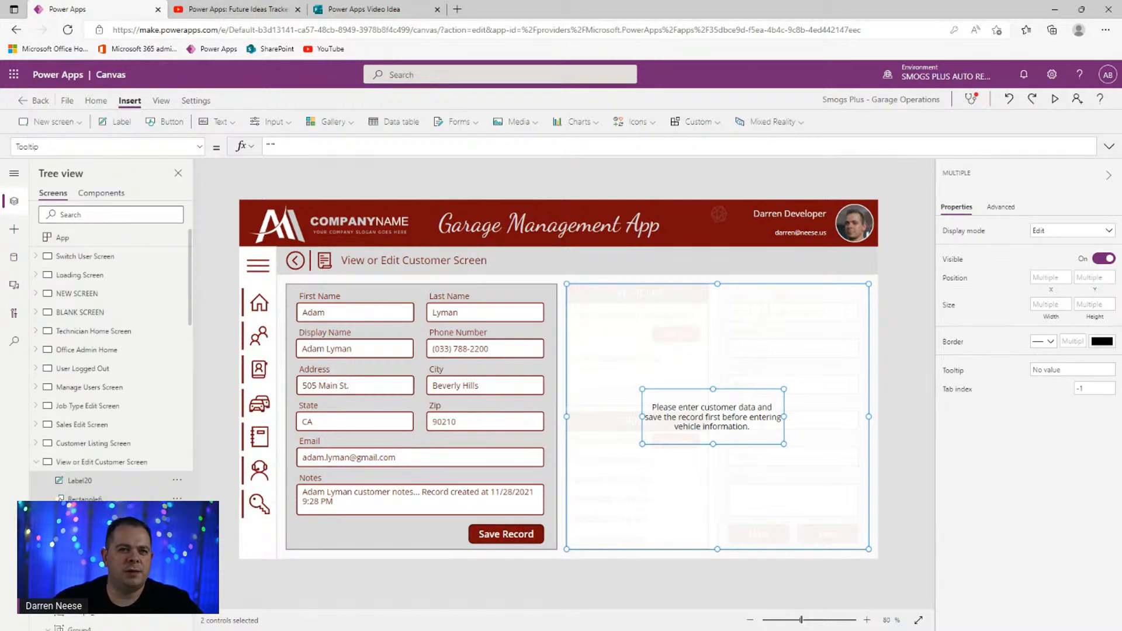
right_click(132, 485)
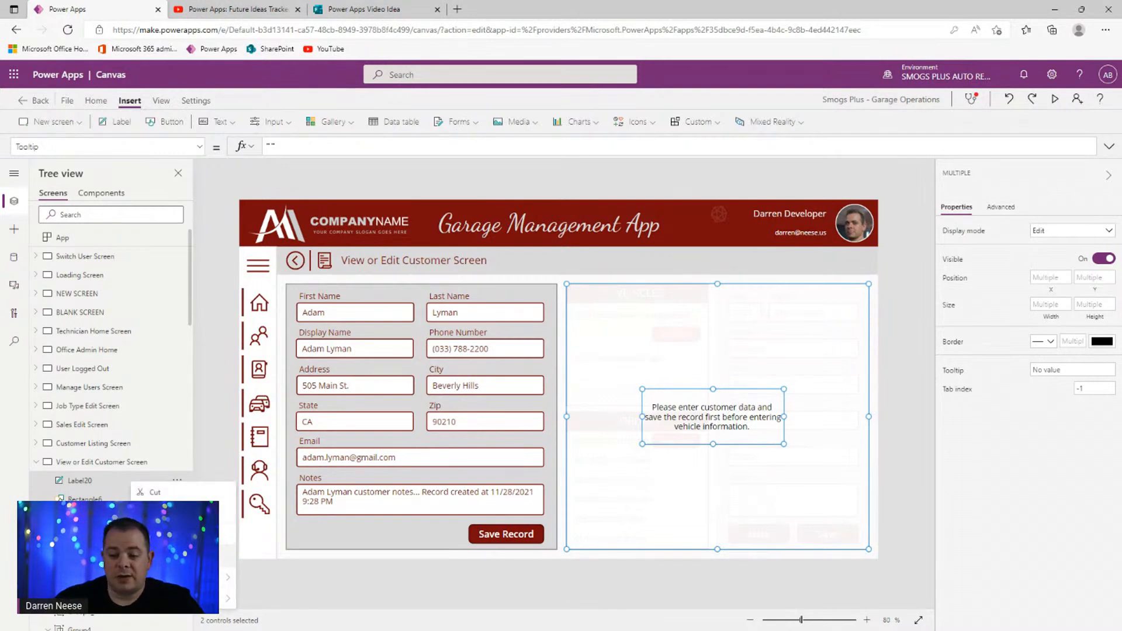
click(157, 556)
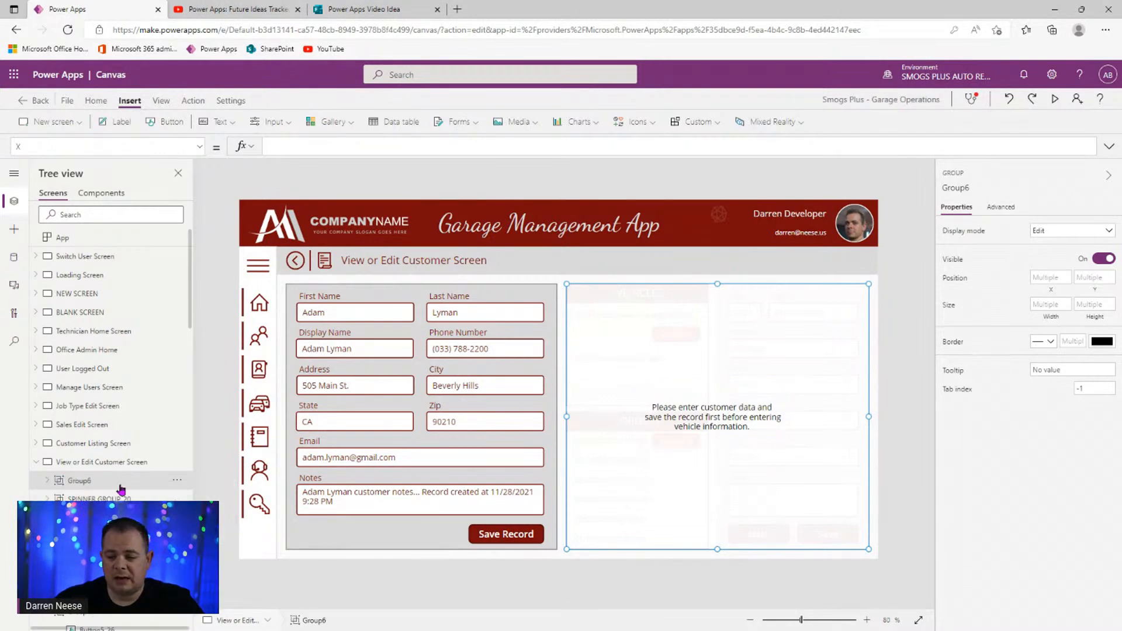
- Inspect the First Name input's formula to find the _newRecord variable
click(199, 147)
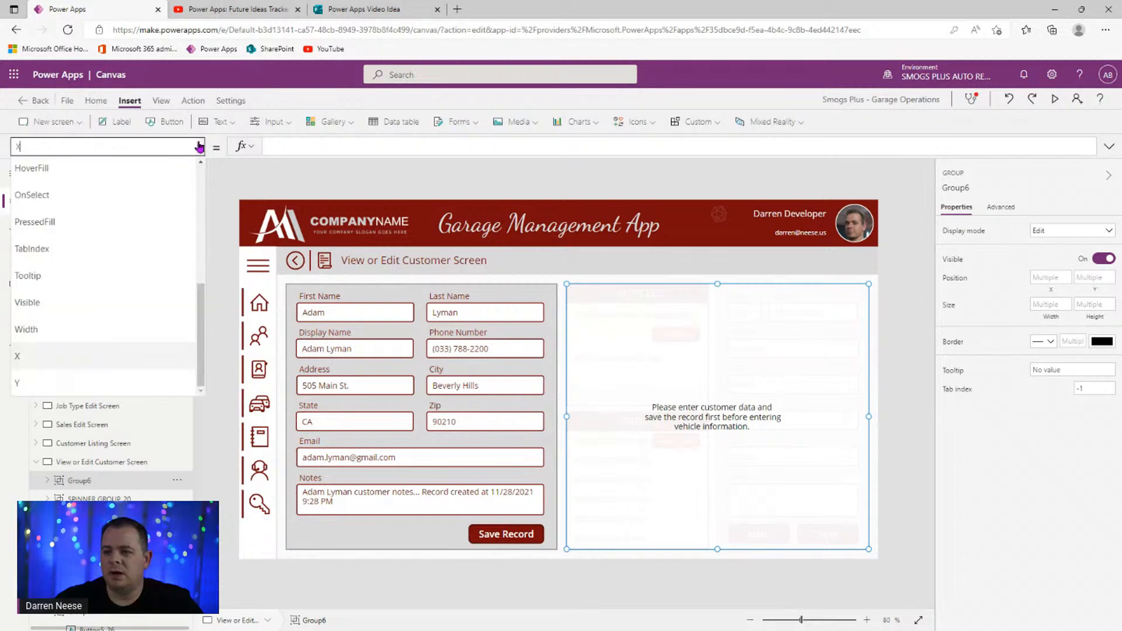
click(344, 316)
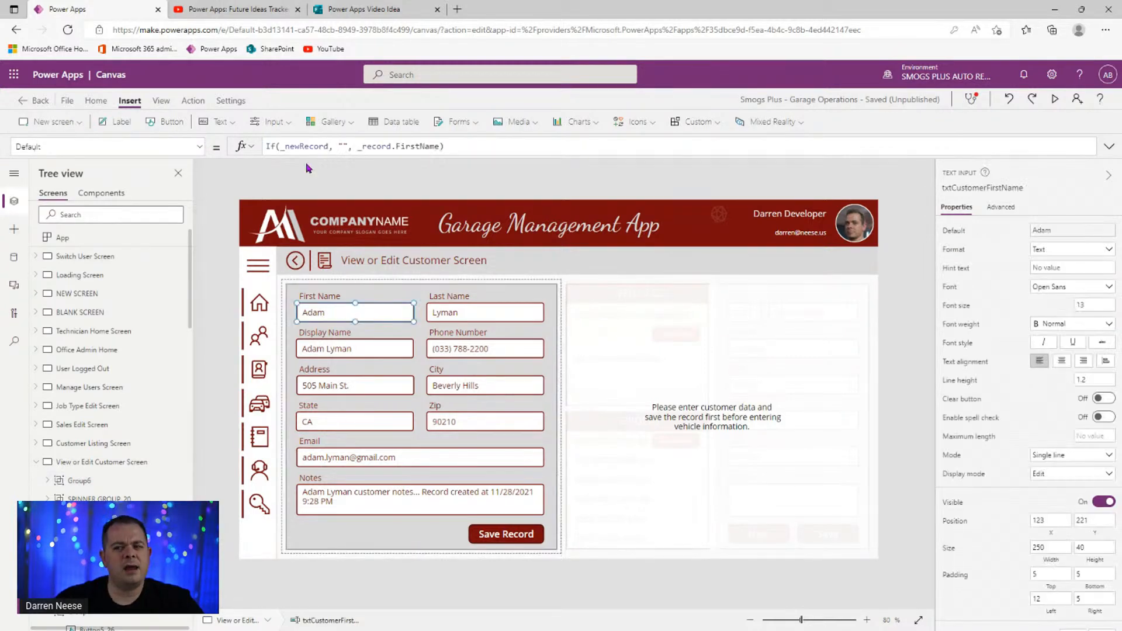
double_click(299, 146)
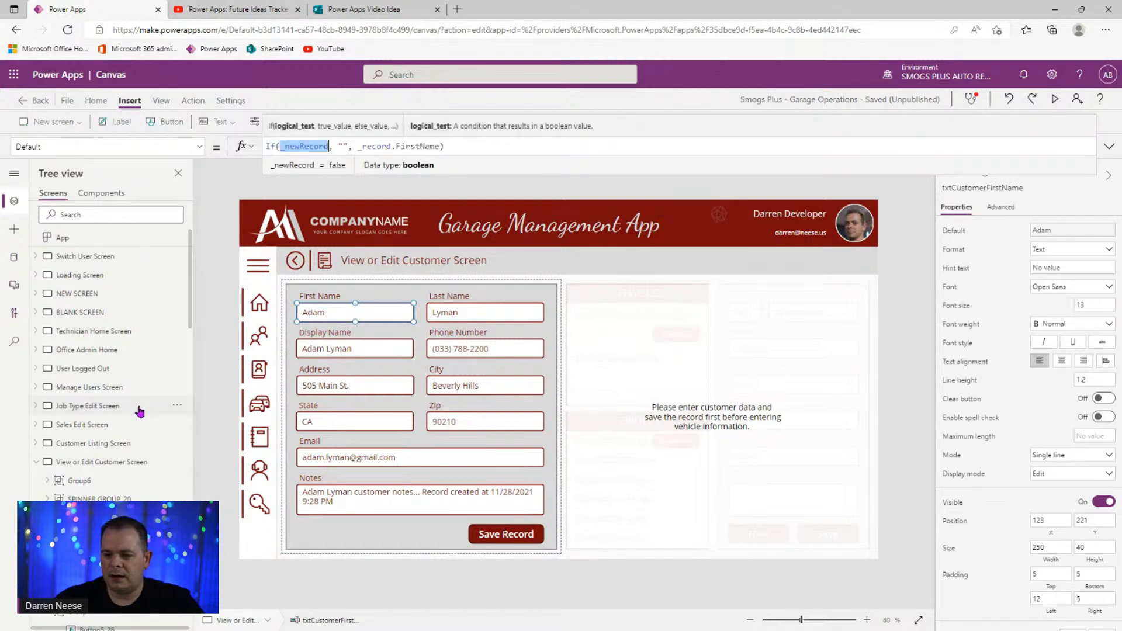
- Start entering Group6's Visible formula as _newRecord = true
click(141, 483)
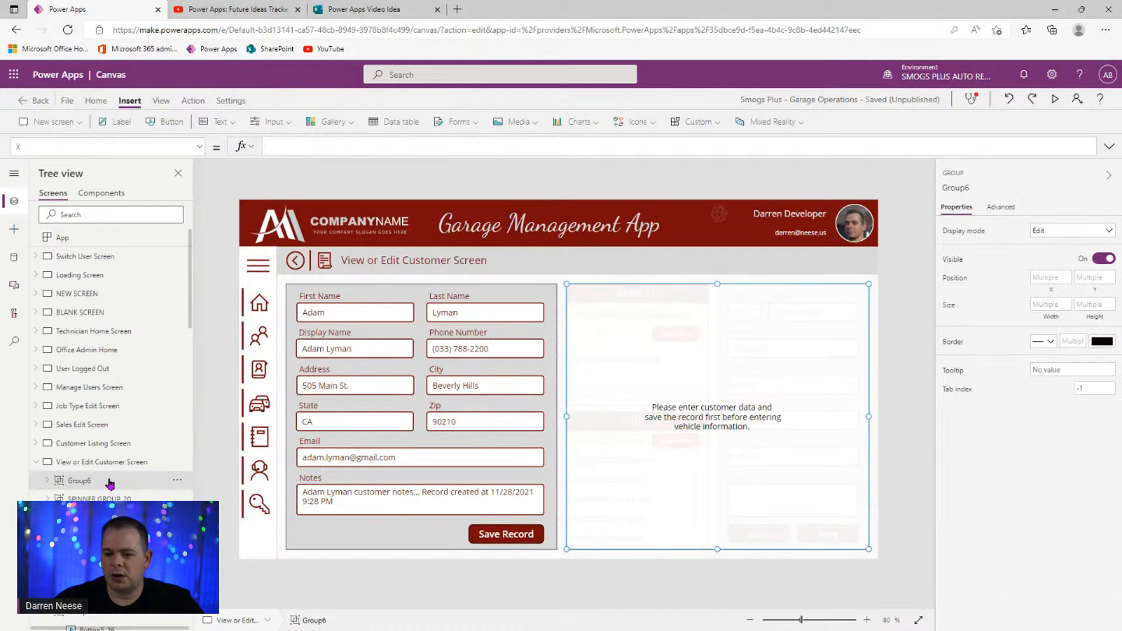
click(199, 147)
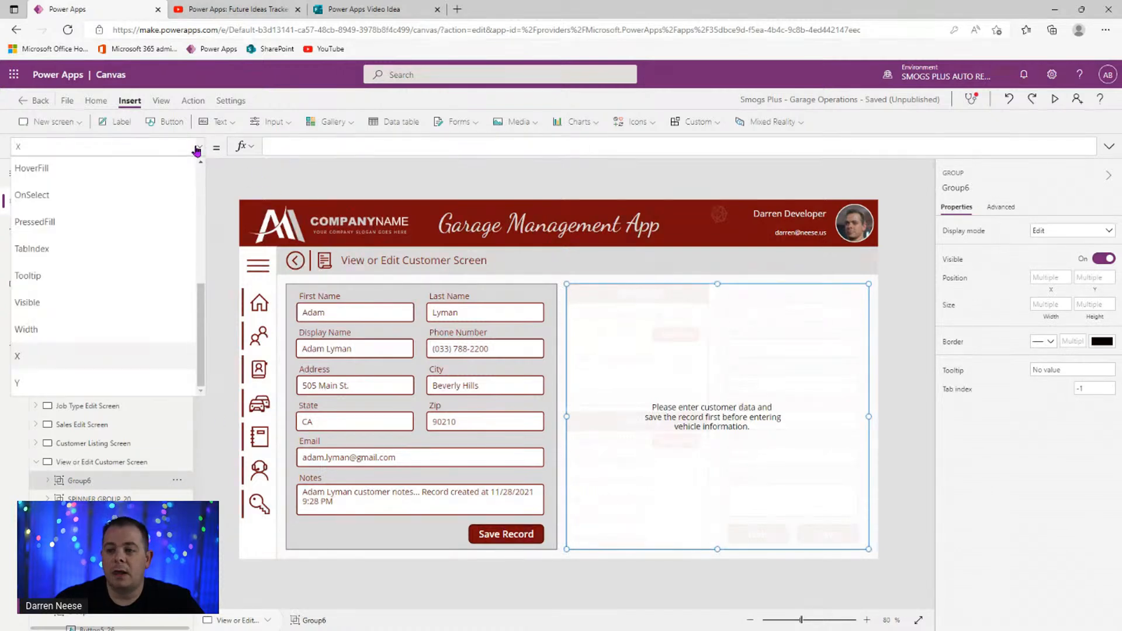
click(103, 300)
click(308, 146)
text(_newRecord)
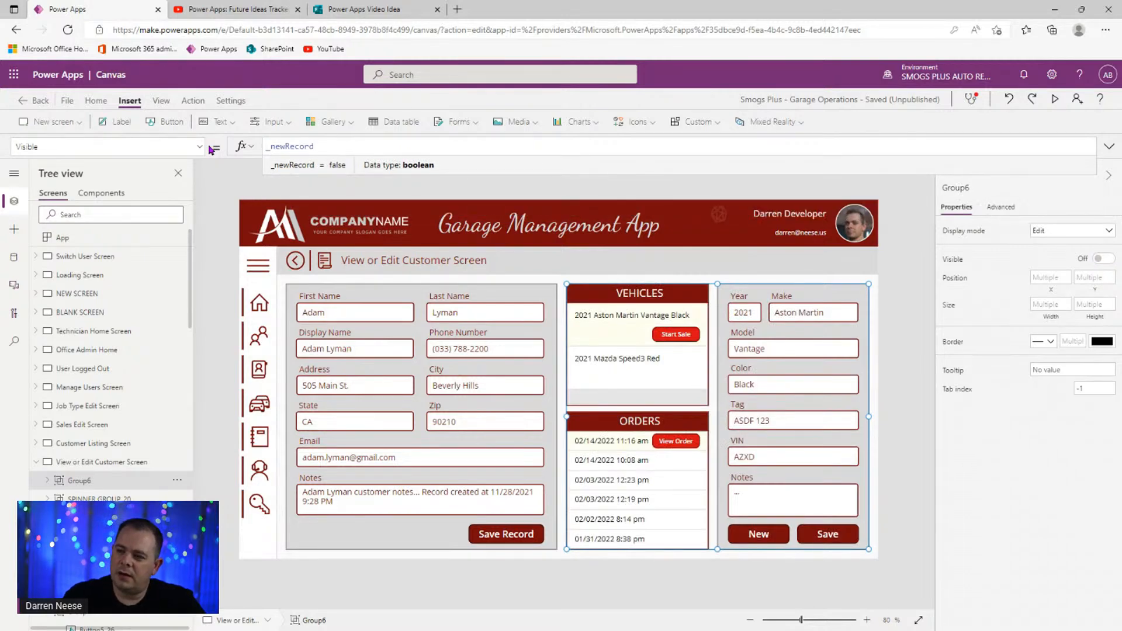
text( = true)
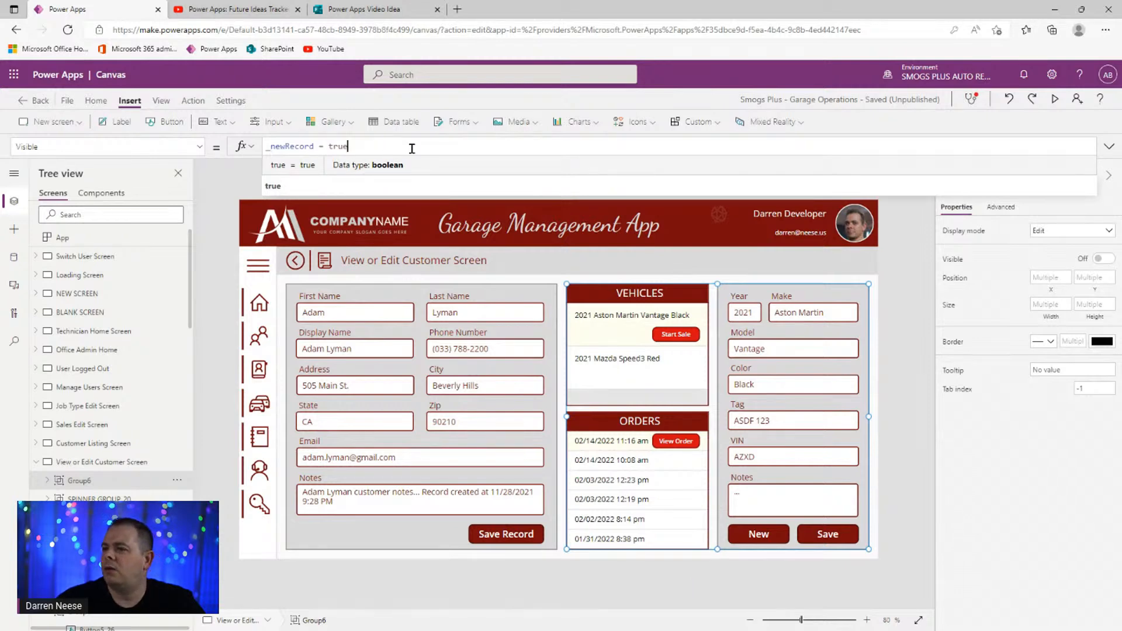
- Highlight the _newRecord and = true parts of Group6's Visible formula while explaining them
drag(353, 146, 265, 146)
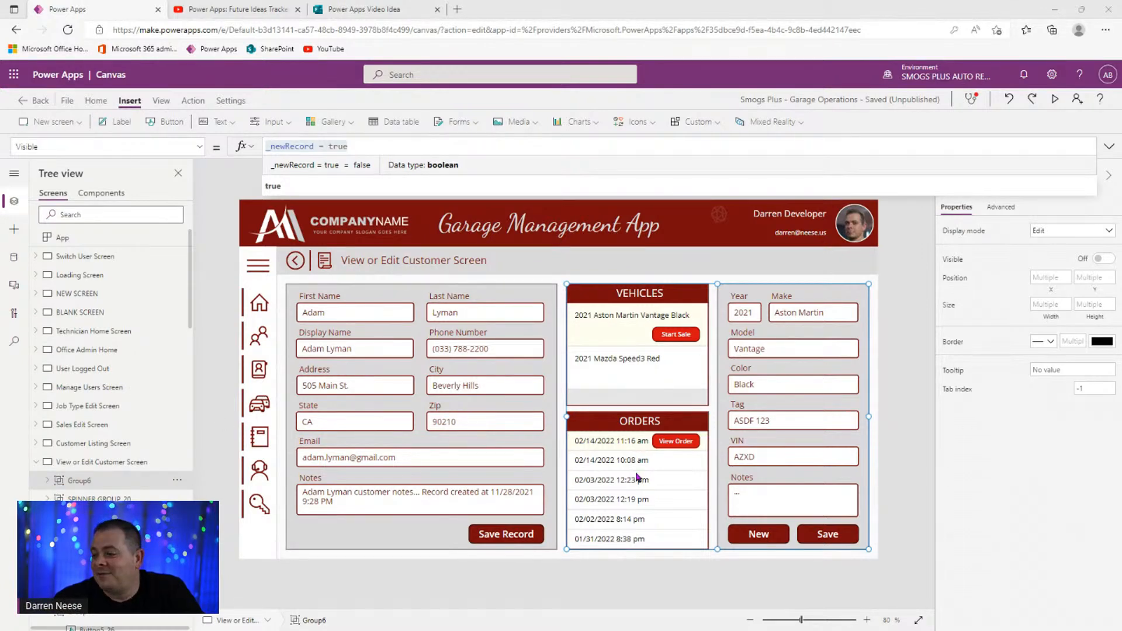
click(380, 149)
click(352, 146)
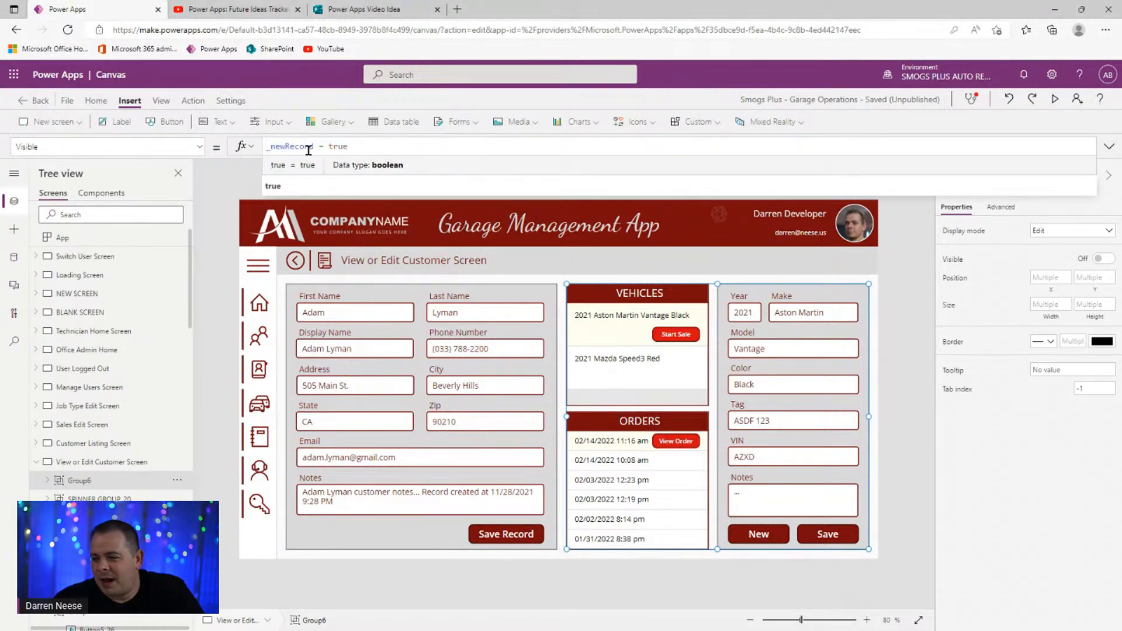
drag(314, 147, 396, 144)
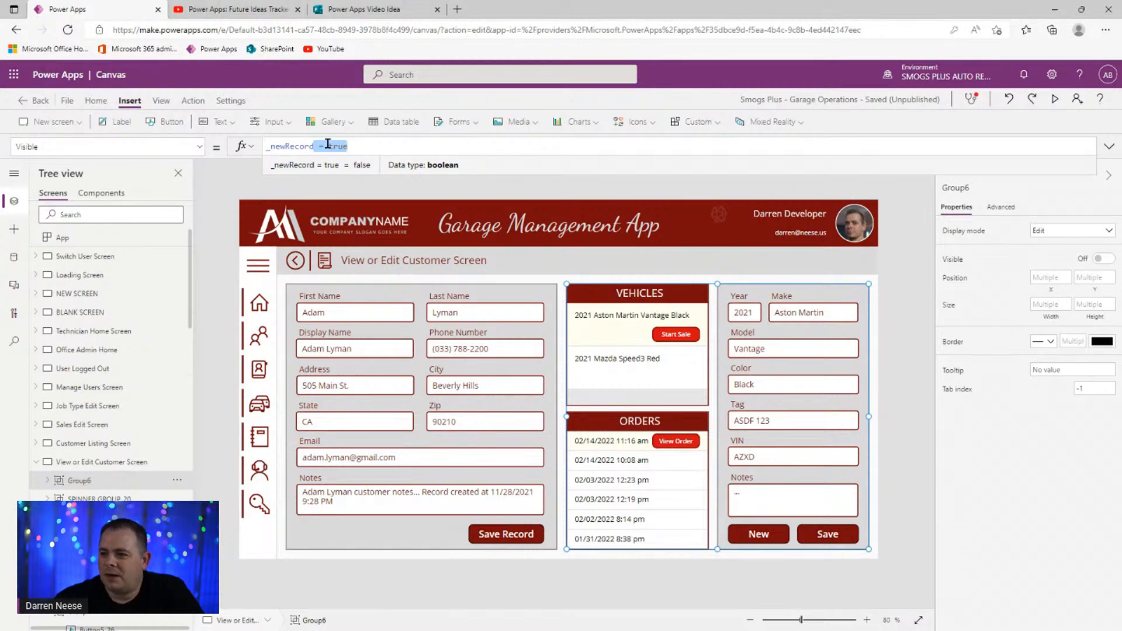
double_click(283, 144)
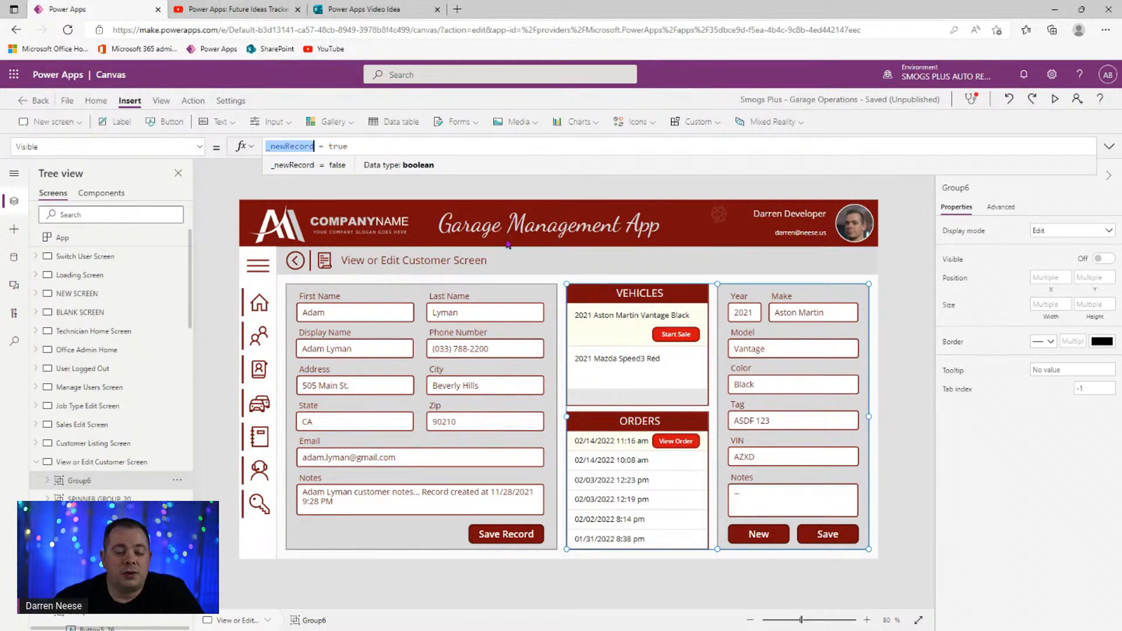
click(384, 147)
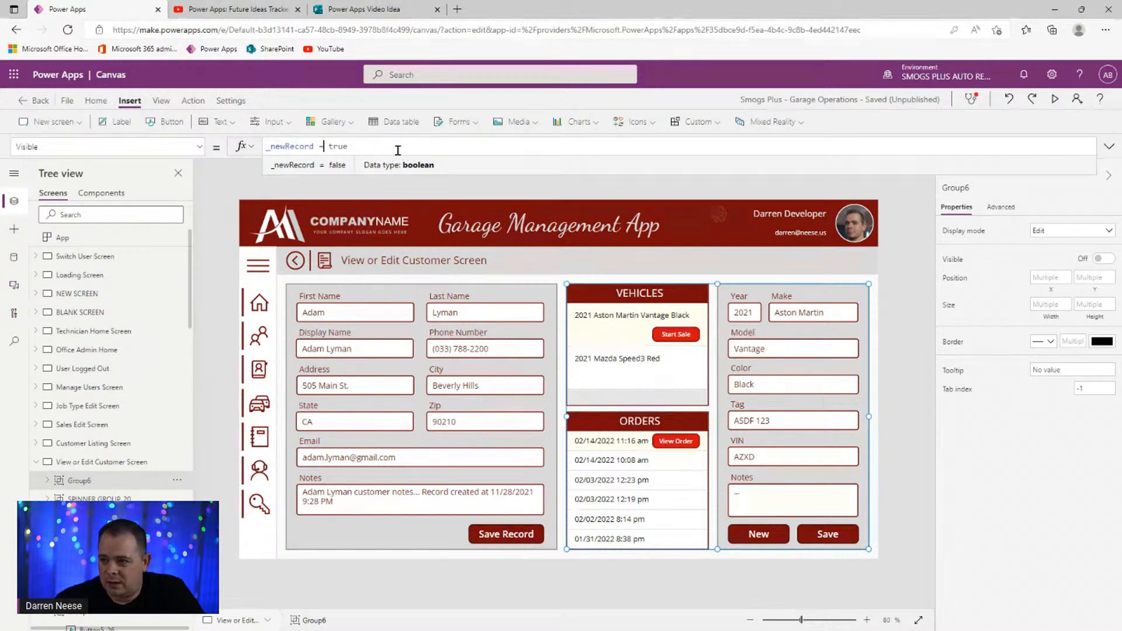
drag(316, 146, 406, 153)
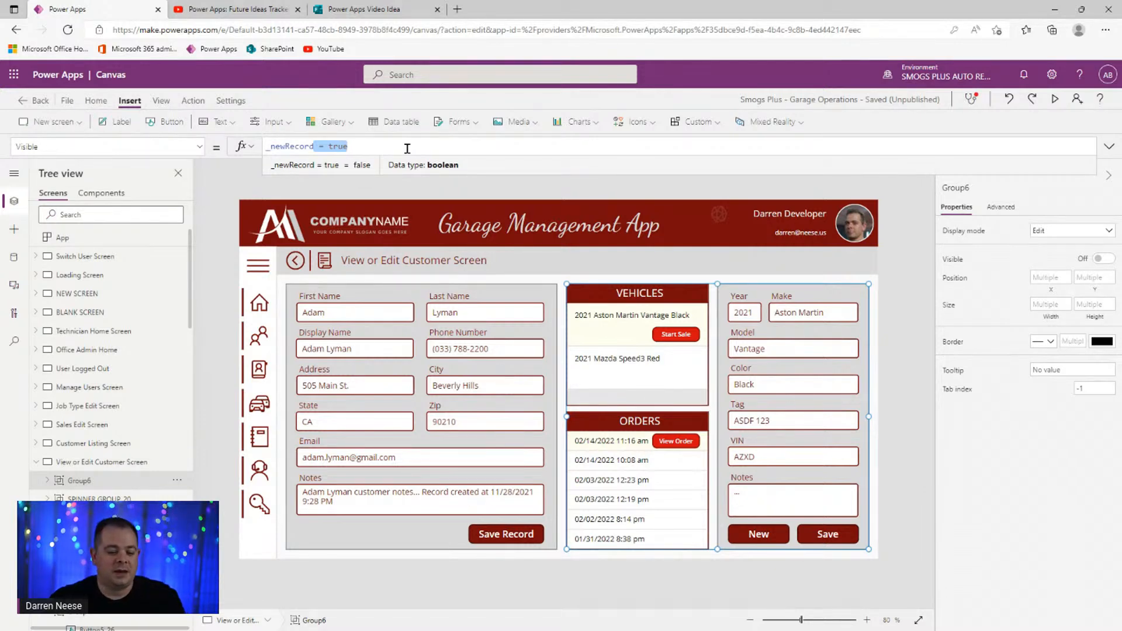
- Trim Group6's Visible formula down to just _newRecord
key(BackSpace)
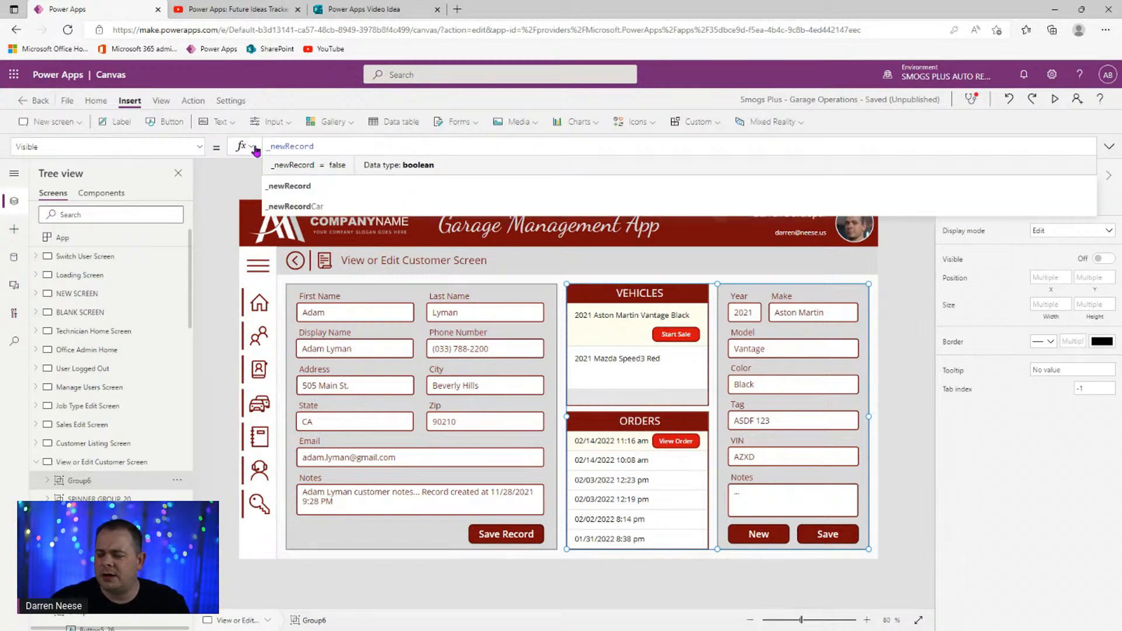
drag(271, 147, 359, 162)
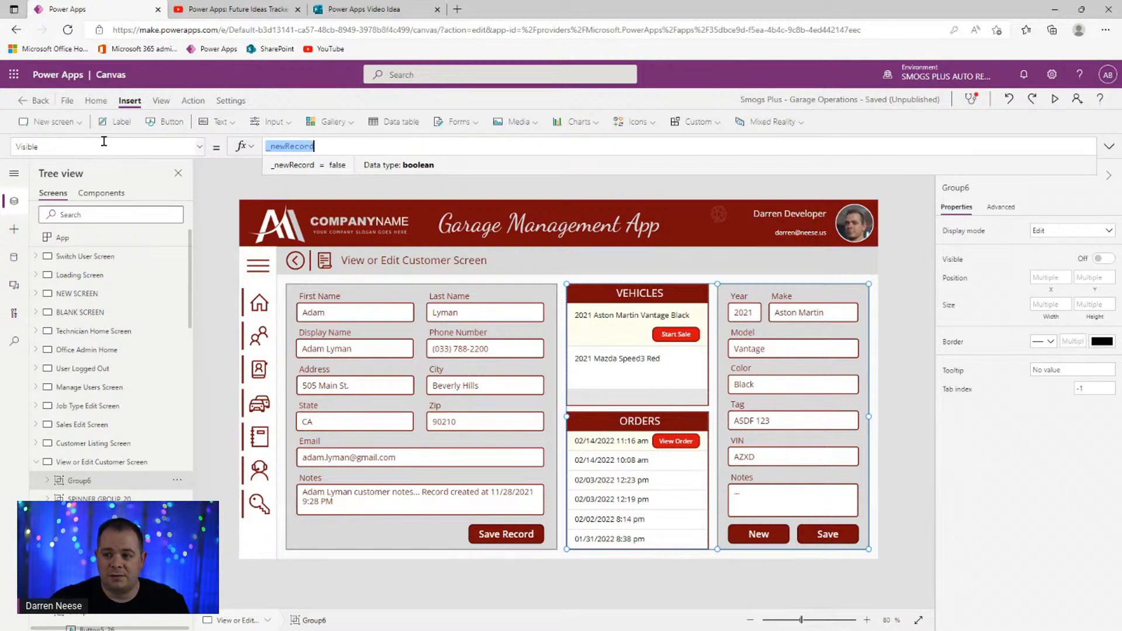
click(414, 142)
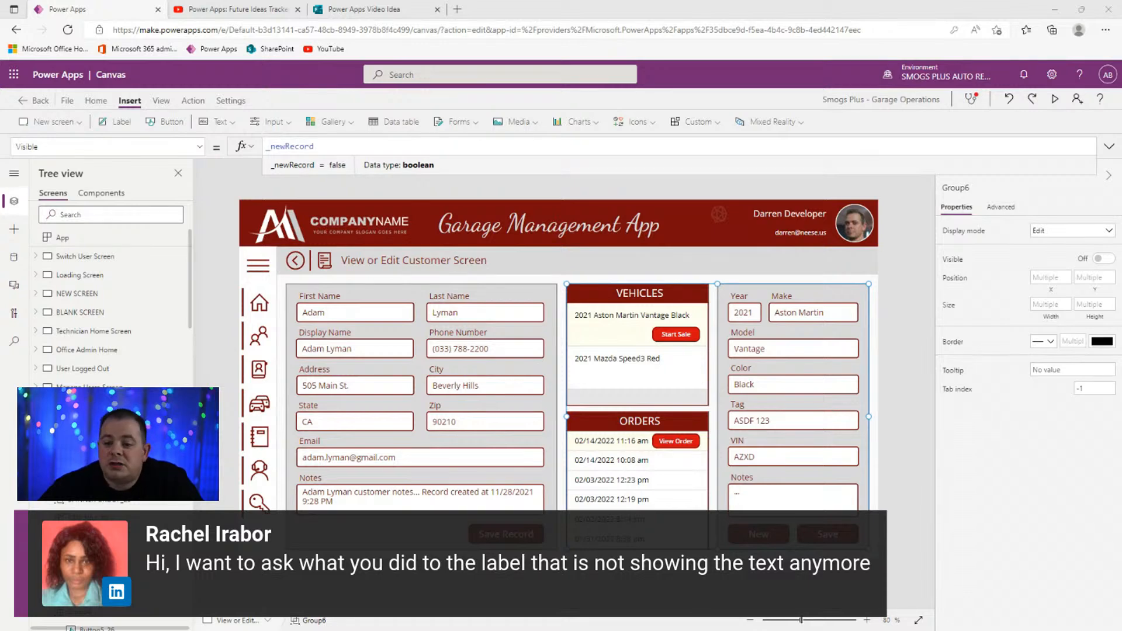
- Review Label20, Rectangle6 and Group6 in the Tree view, then preview the app
click(47, 462)
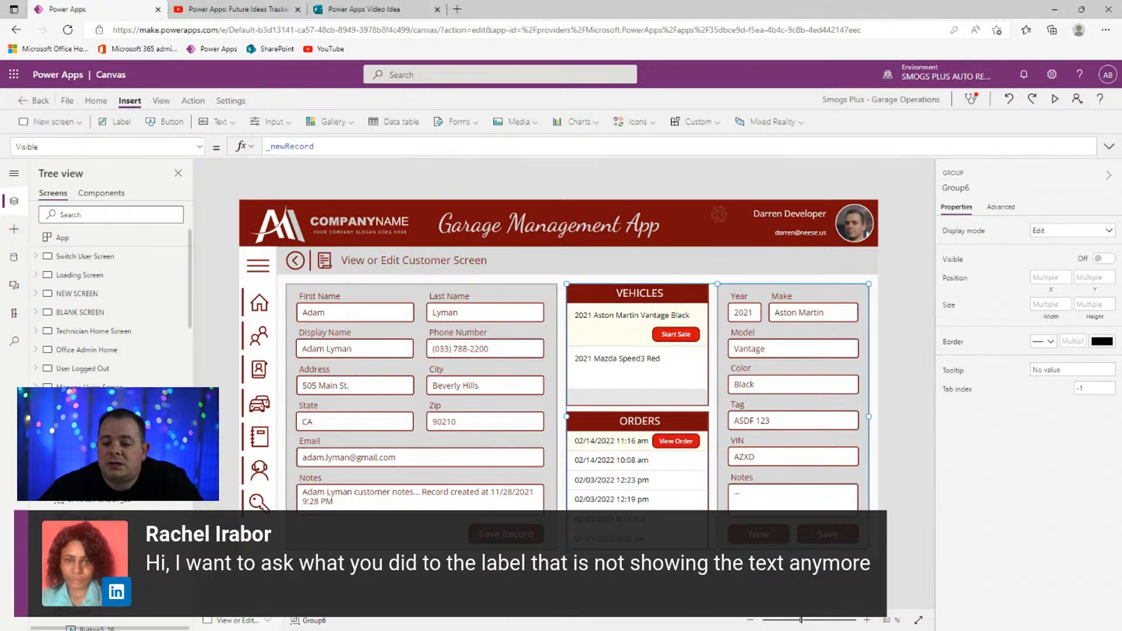
click(112, 503)
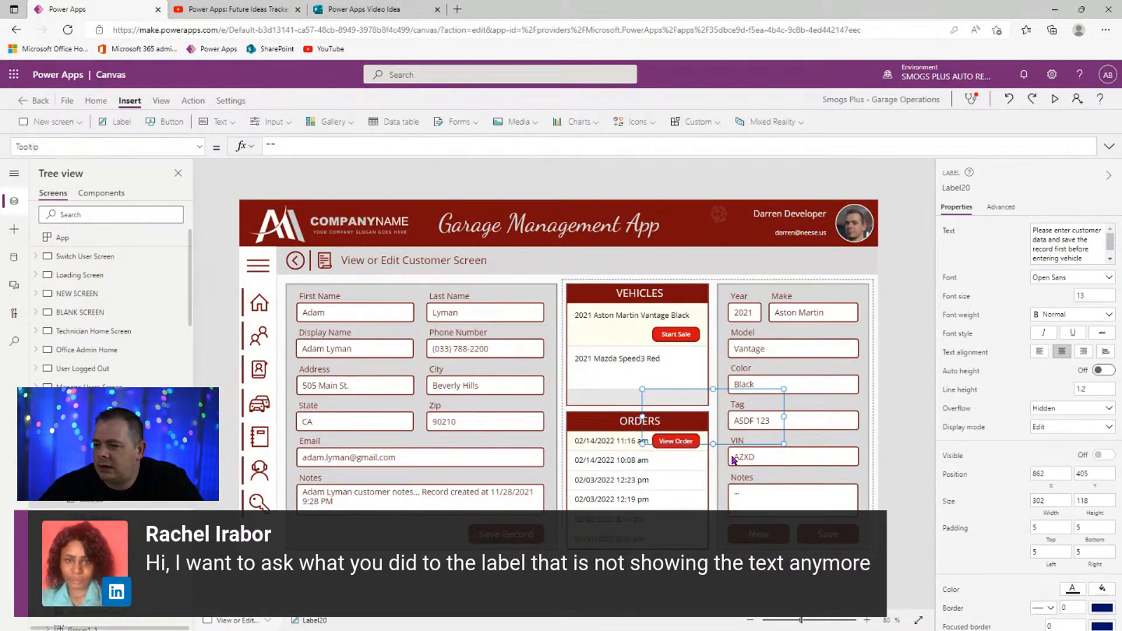
click(103, 518)
click(94, 482)
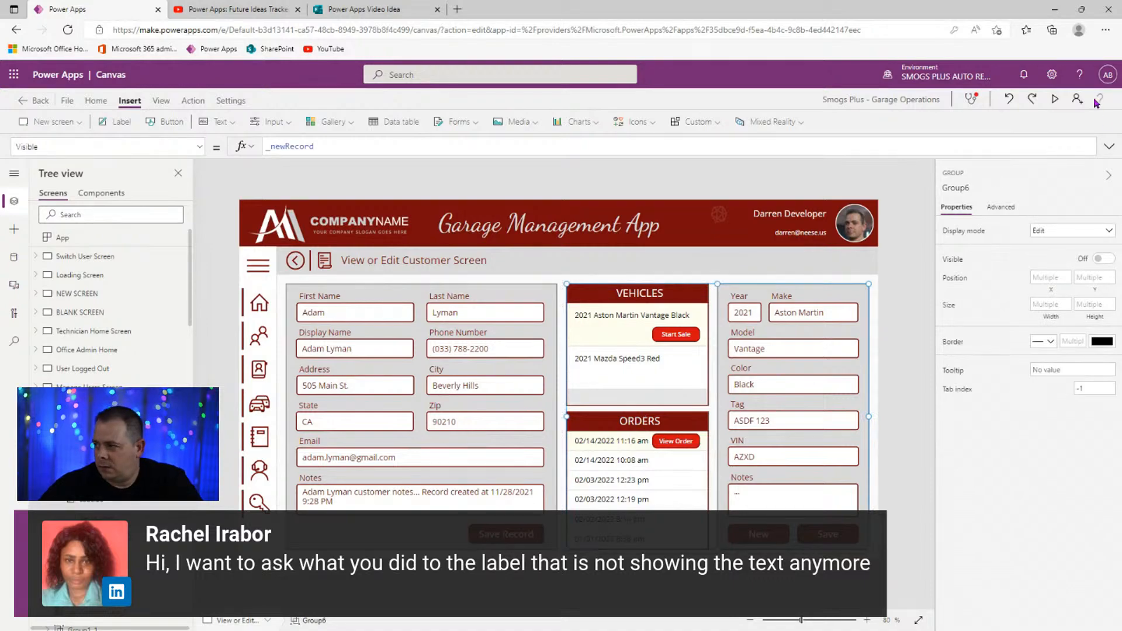
click(1055, 100)
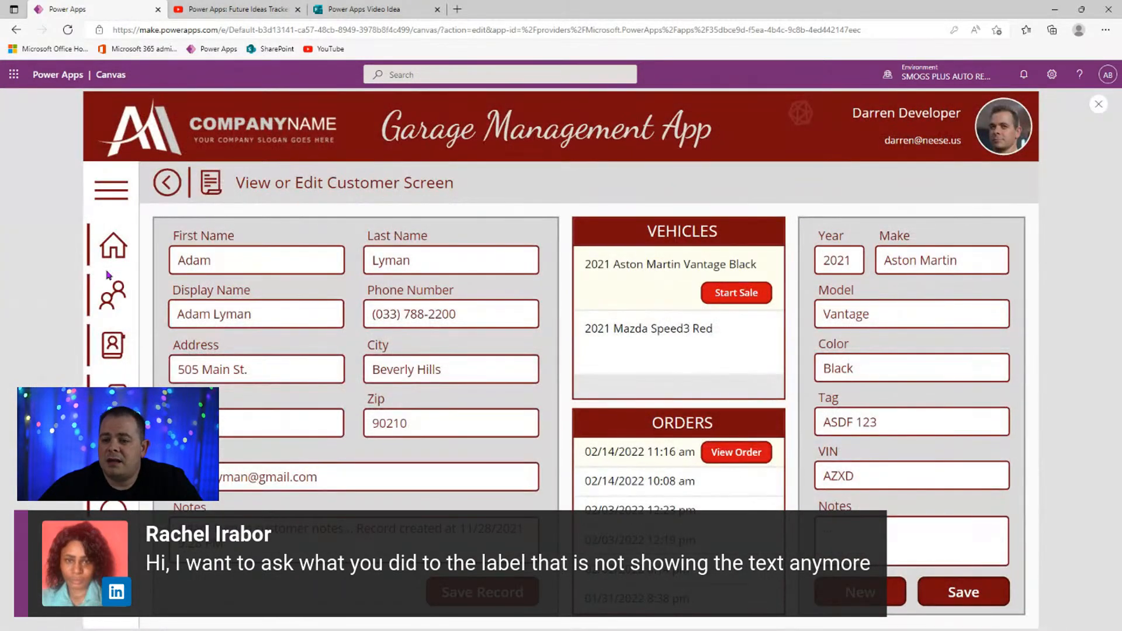
- In preview, go to Customers and add a new customer to check the overlay
click(111, 190)
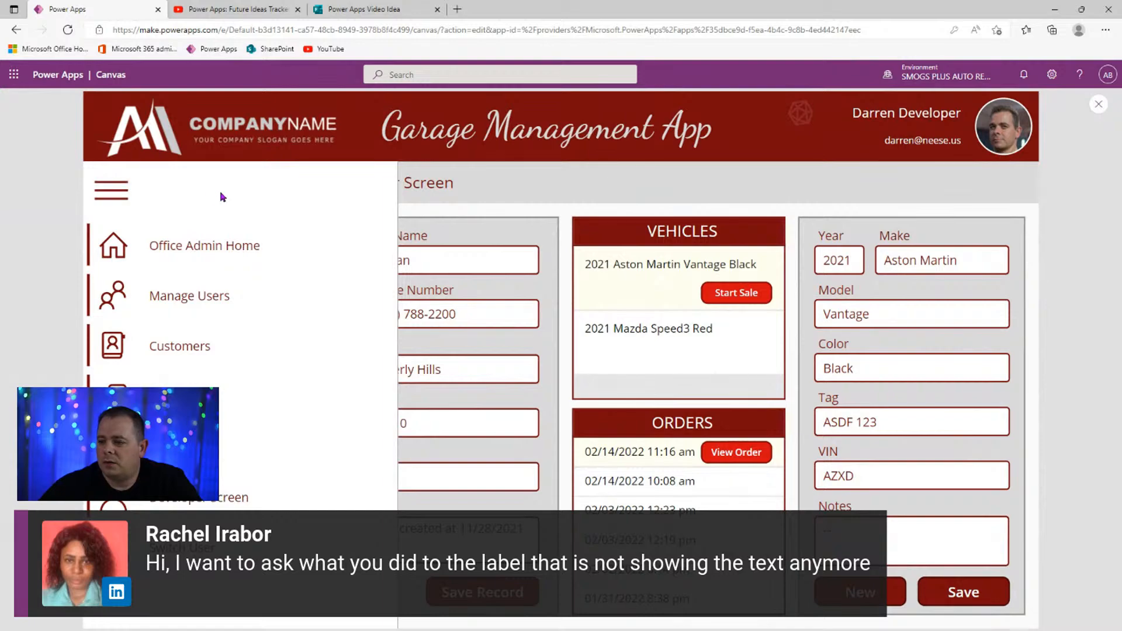
click(196, 355)
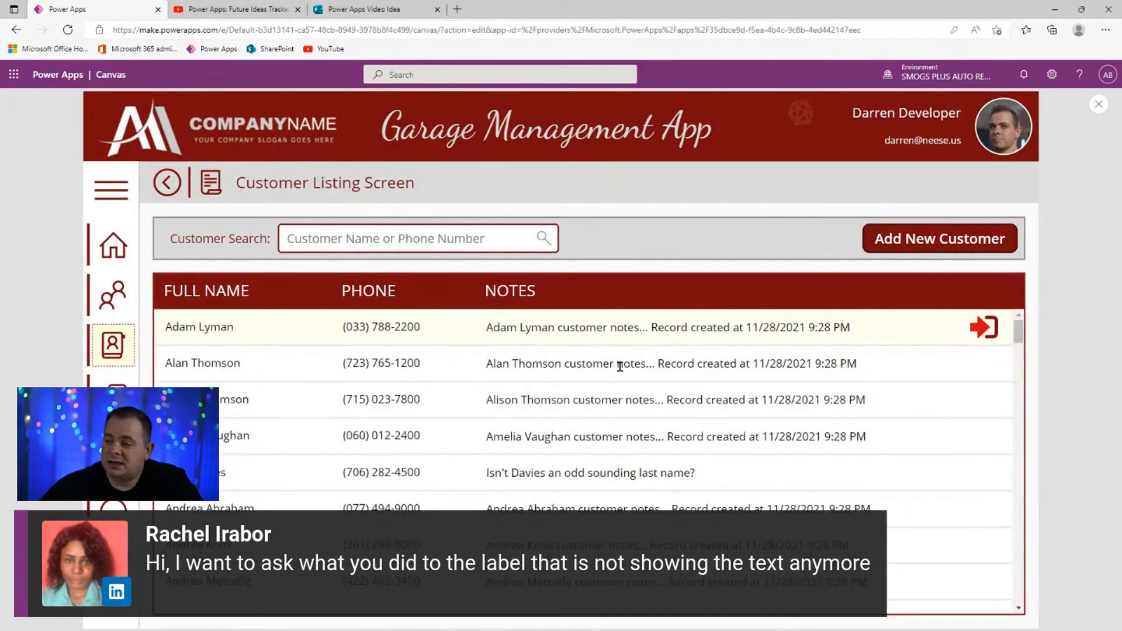
click(964, 236)
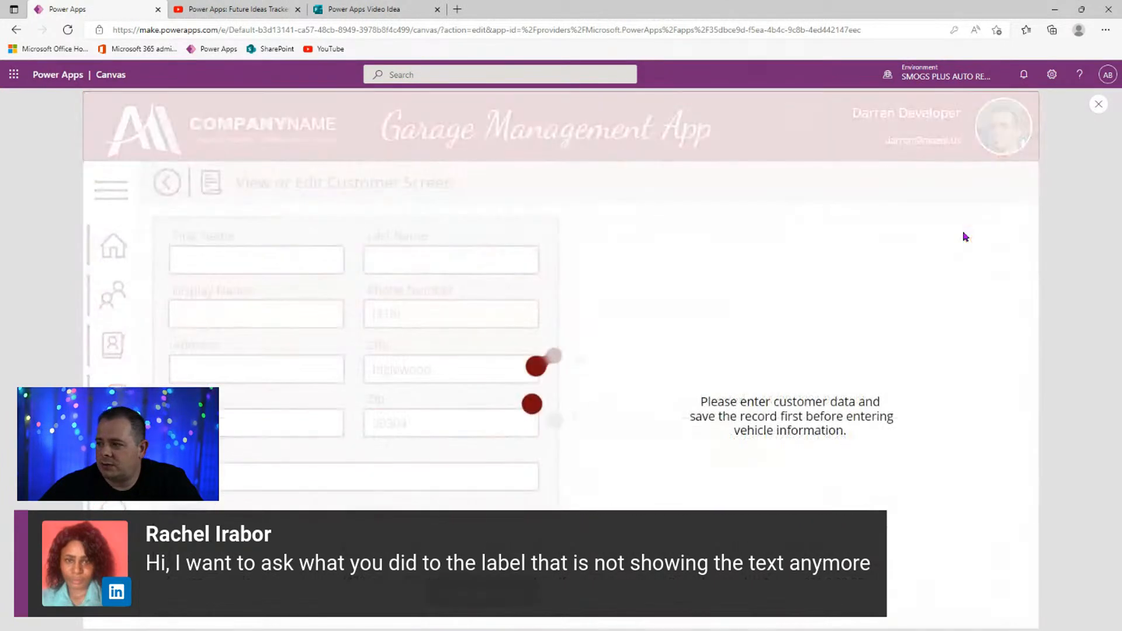
click(1098, 104)
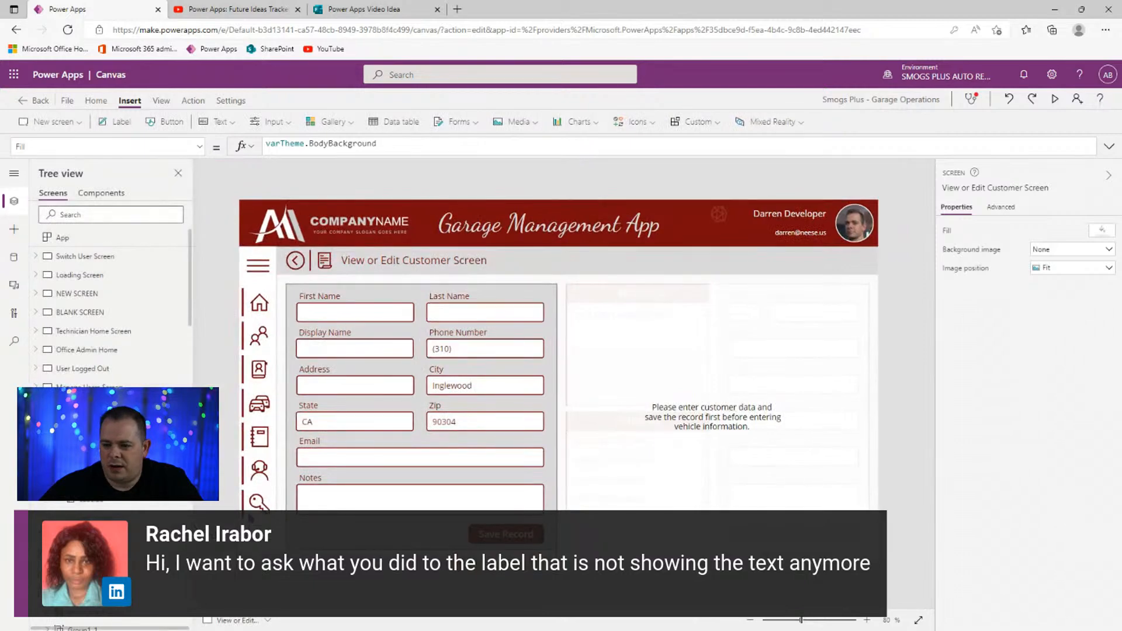
- Preview again, return to the customer listing and exit the preview
click(1056, 99)
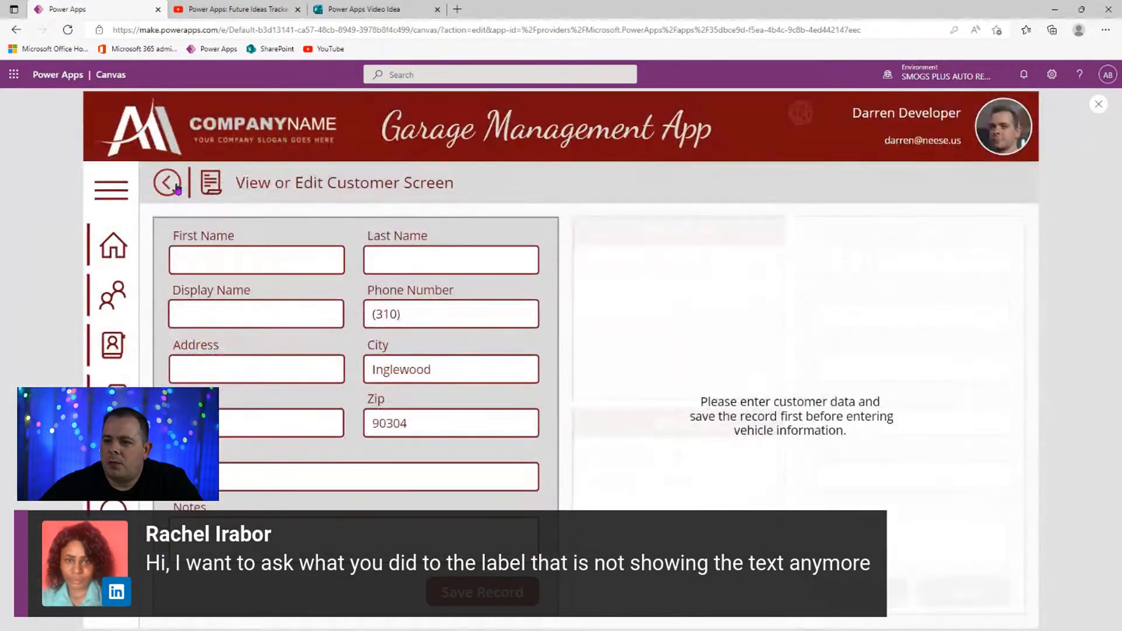
click(167, 183)
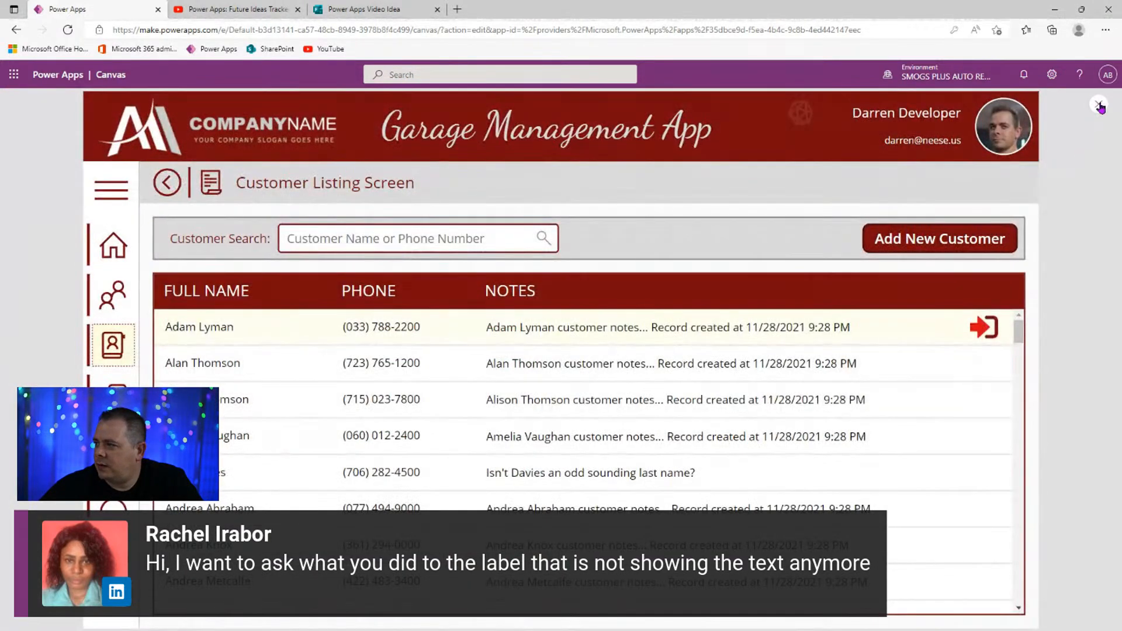
key(Escape)
- Inspect the Add New Customer button's Navigate formula and its _newRecord parameter
click(812, 298)
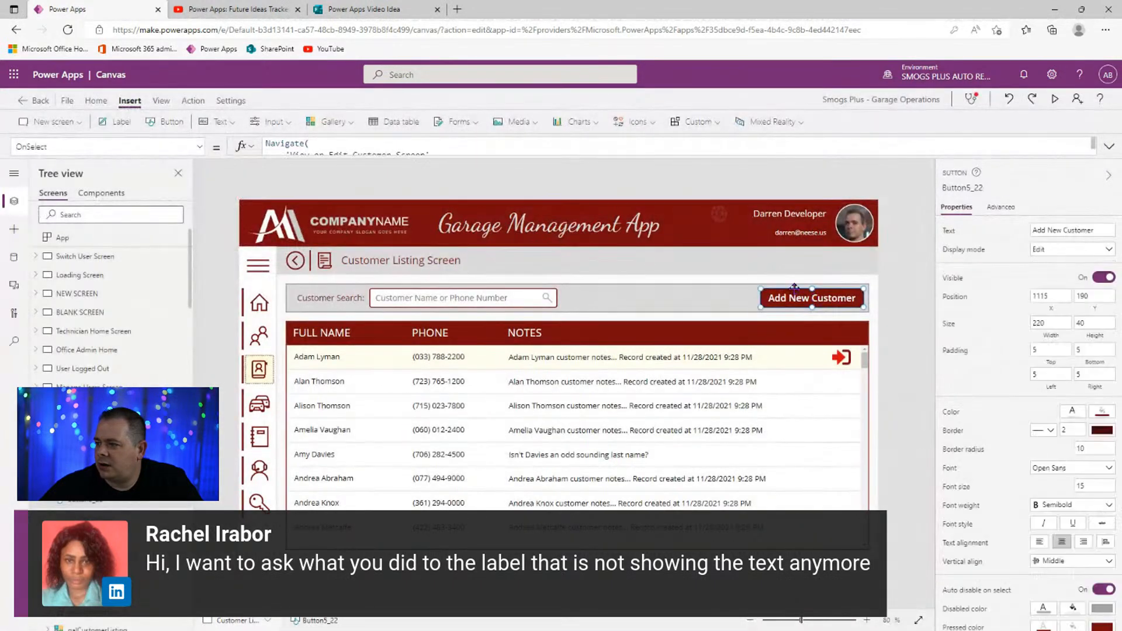
click(1109, 147)
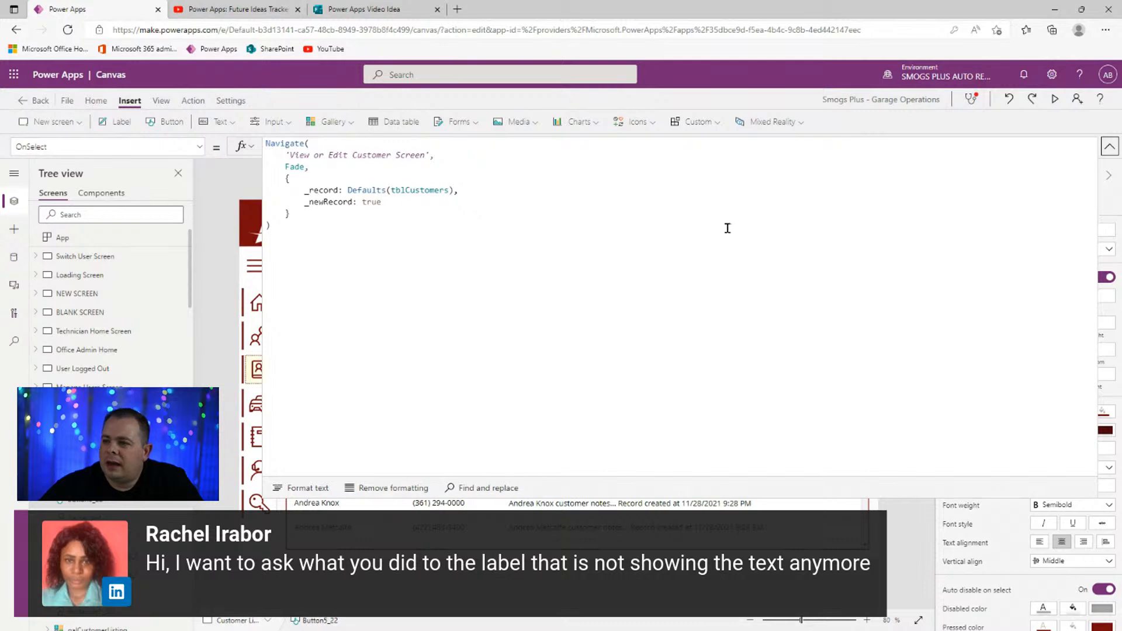
double_click(334, 203)
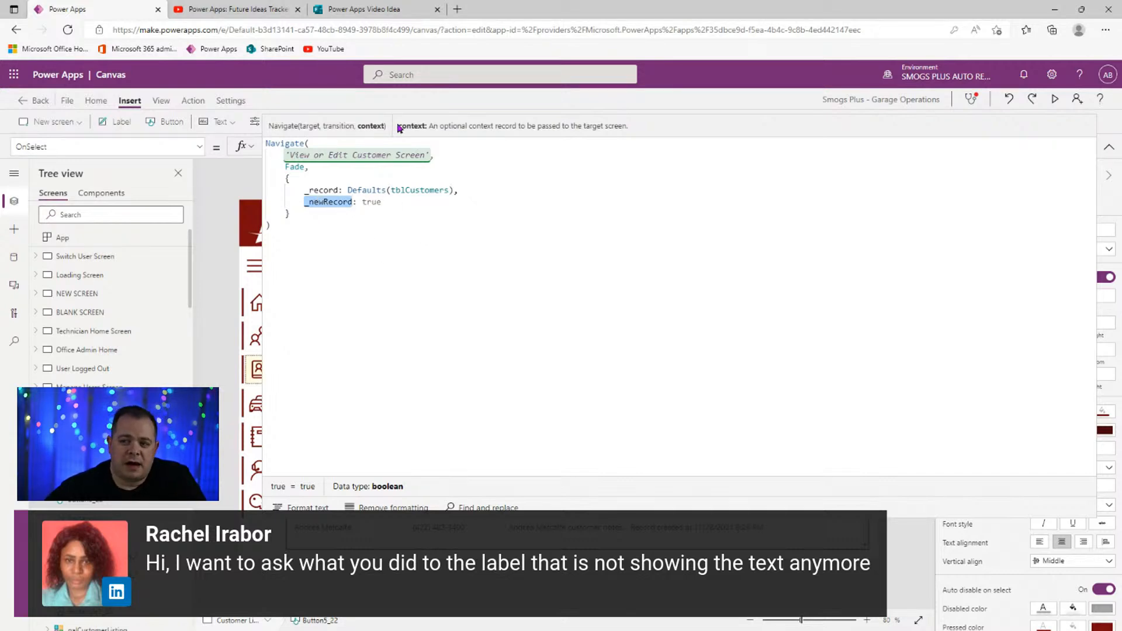
click(1109, 146)
- Check the row arrow's OnSelect _newRecord and _record arguments, then preview a blank new-customer form
click(822, 354)
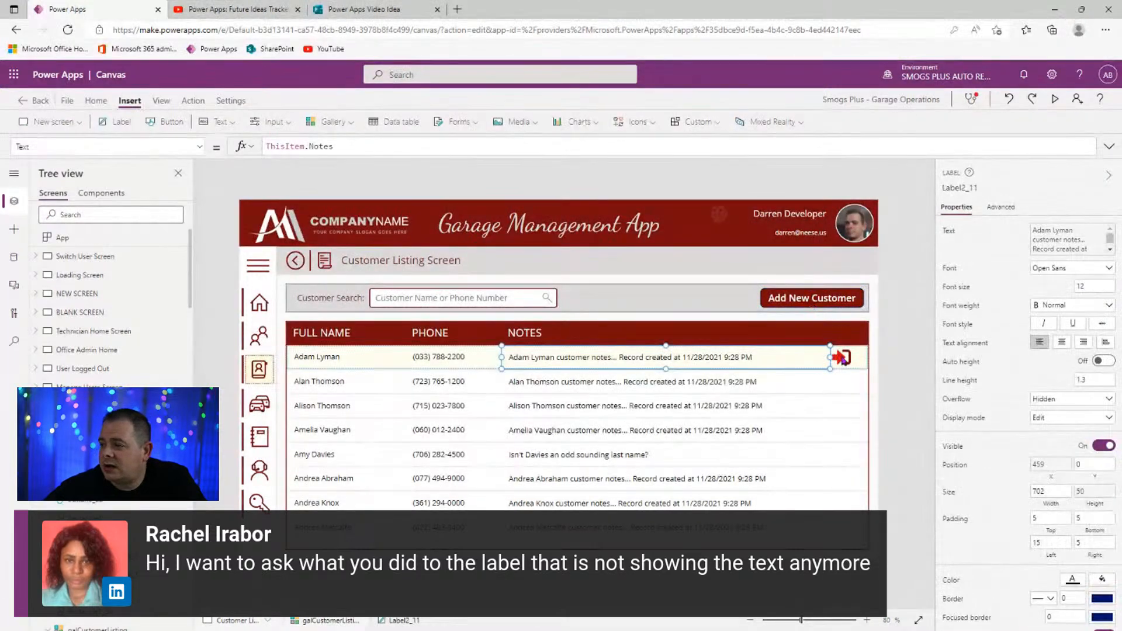
click(841, 357)
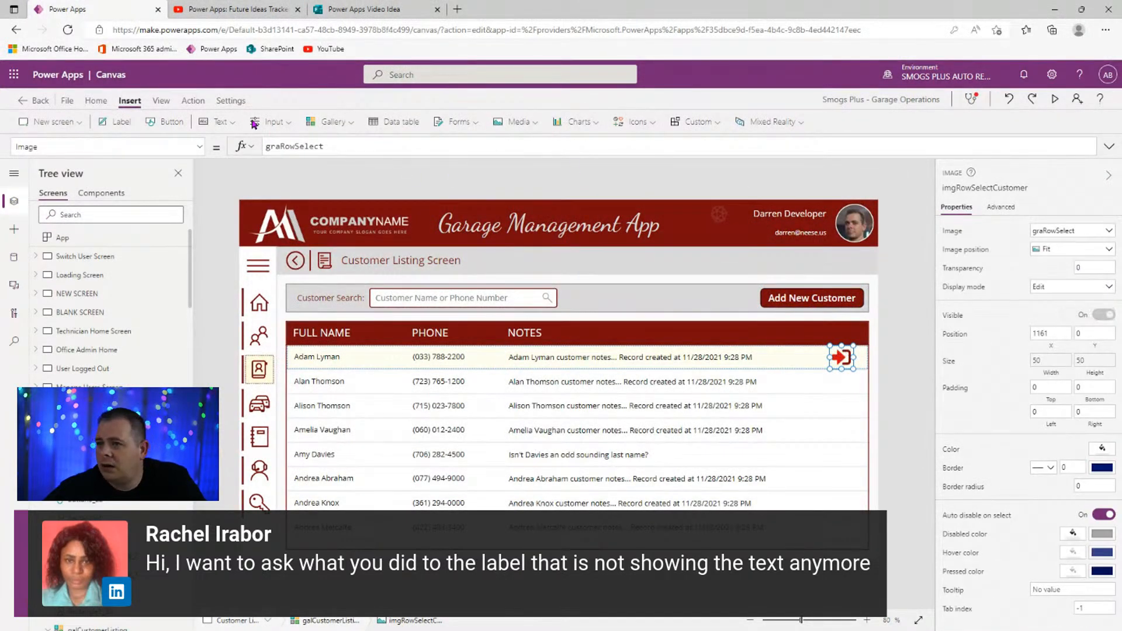
click(192, 101)
click(234, 123)
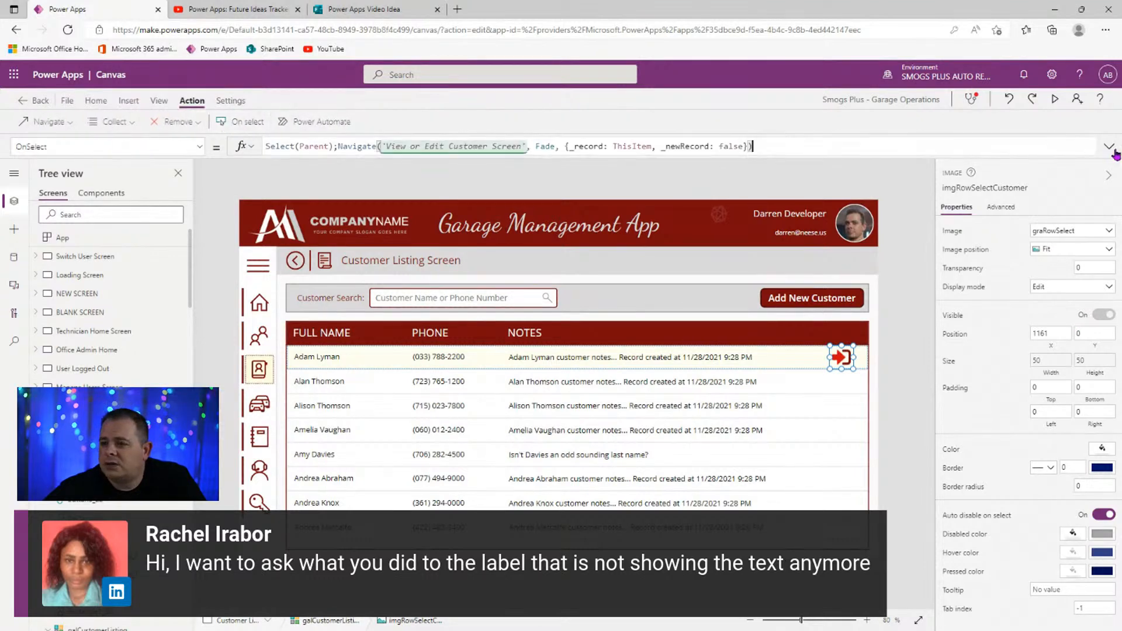
double_click(681, 147)
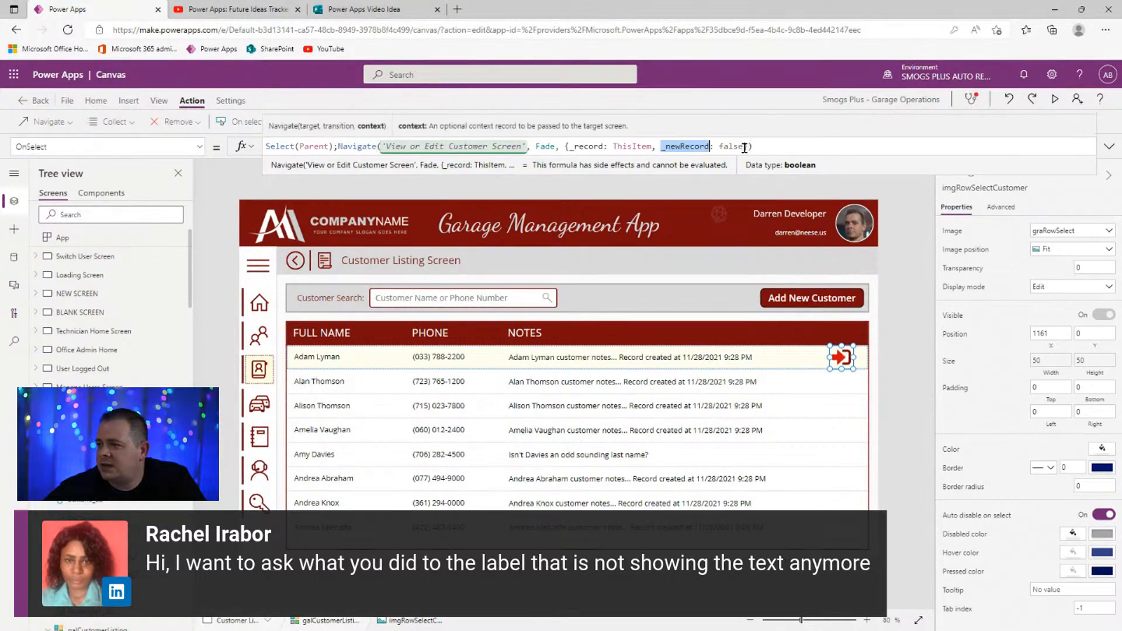
click(731, 151)
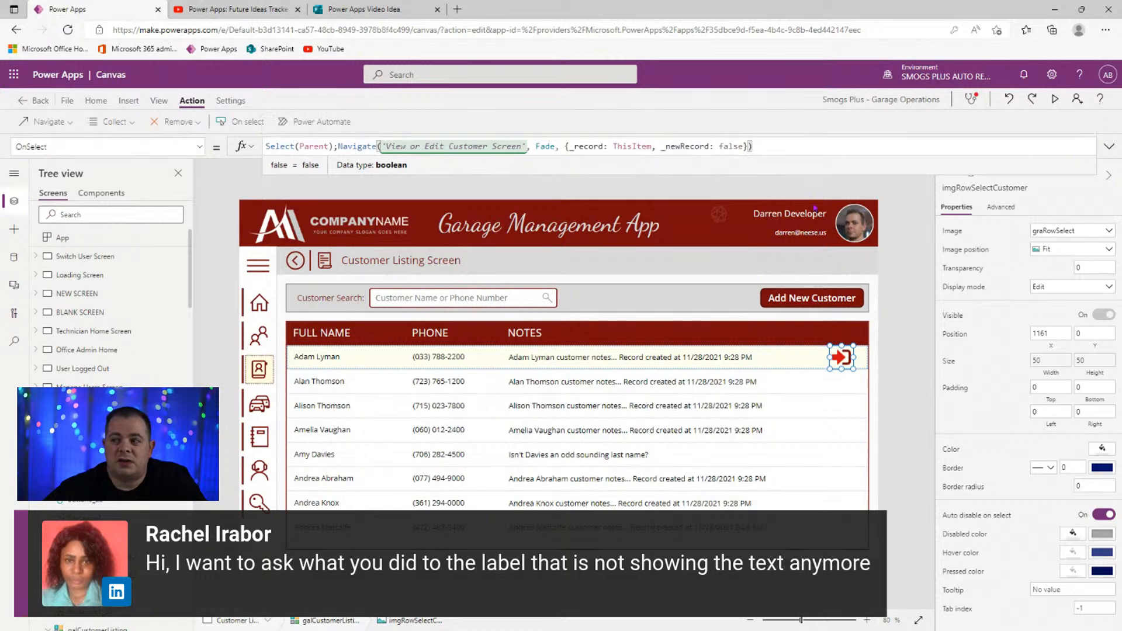
double_click(586, 146)
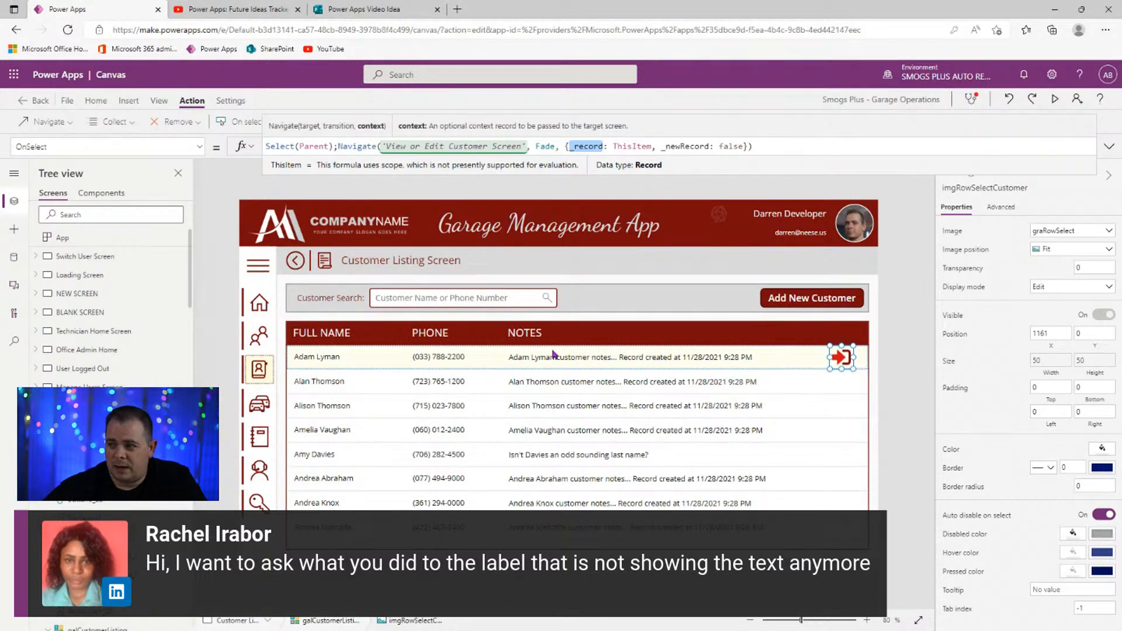
click(1055, 99)
click(970, 237)
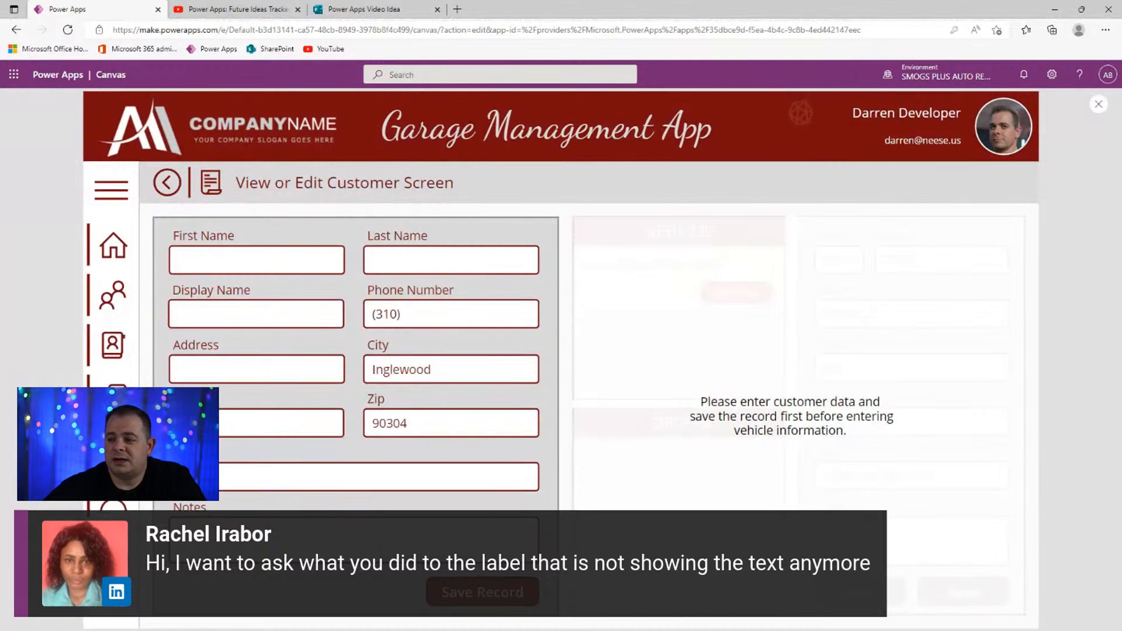
- Check Group6's visibility formula in the editor, then relaunch the preview
click(1098, 104)
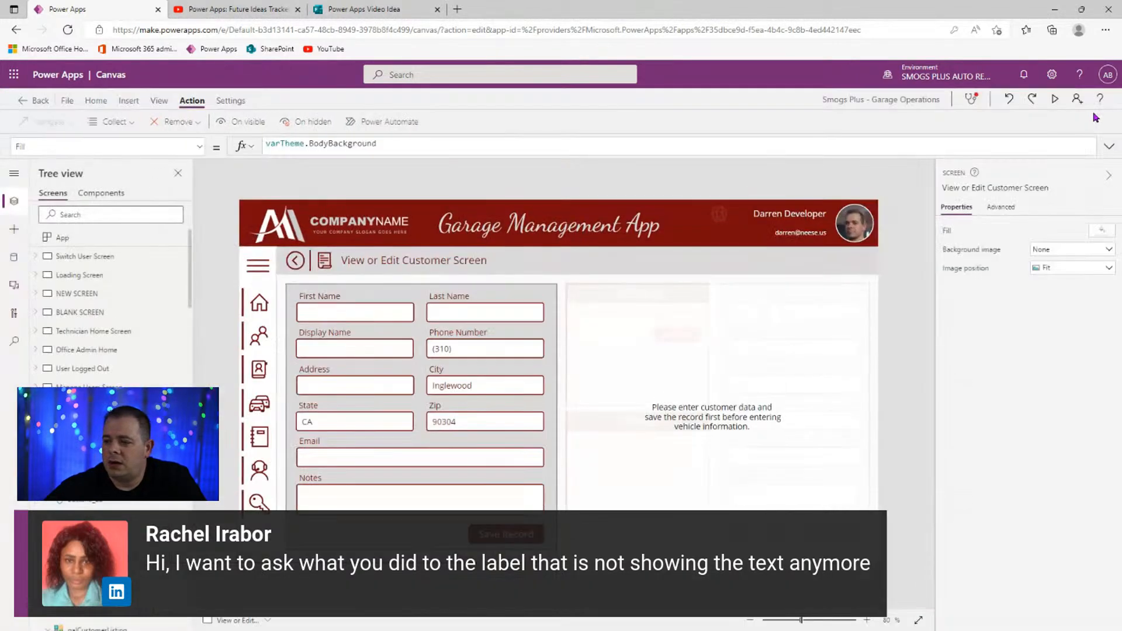
click(703, 416)
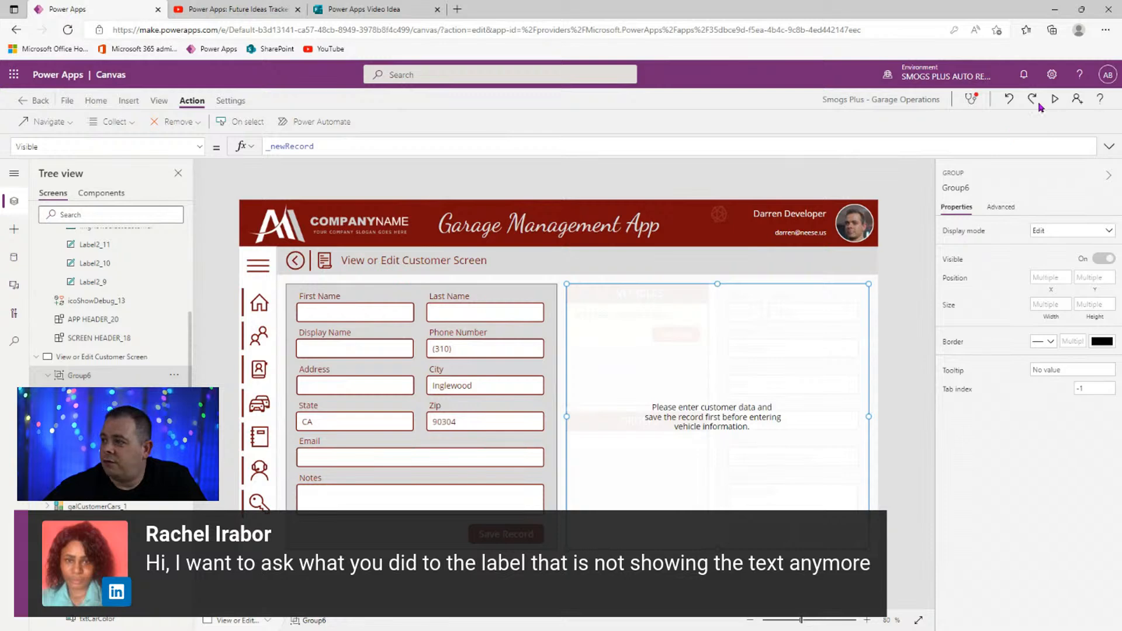
click(1055, 99)
- Enter a test customer's first and last name, save the record, and close the preview
click(287, 270)
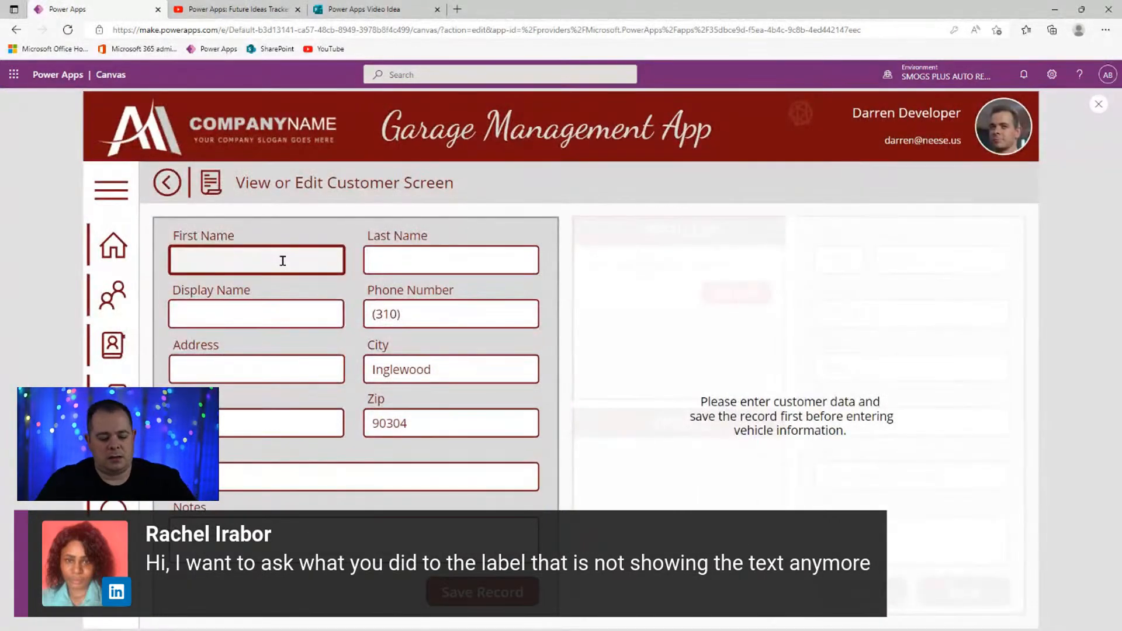
text(Darren)
key(Tab)
text(Neese)
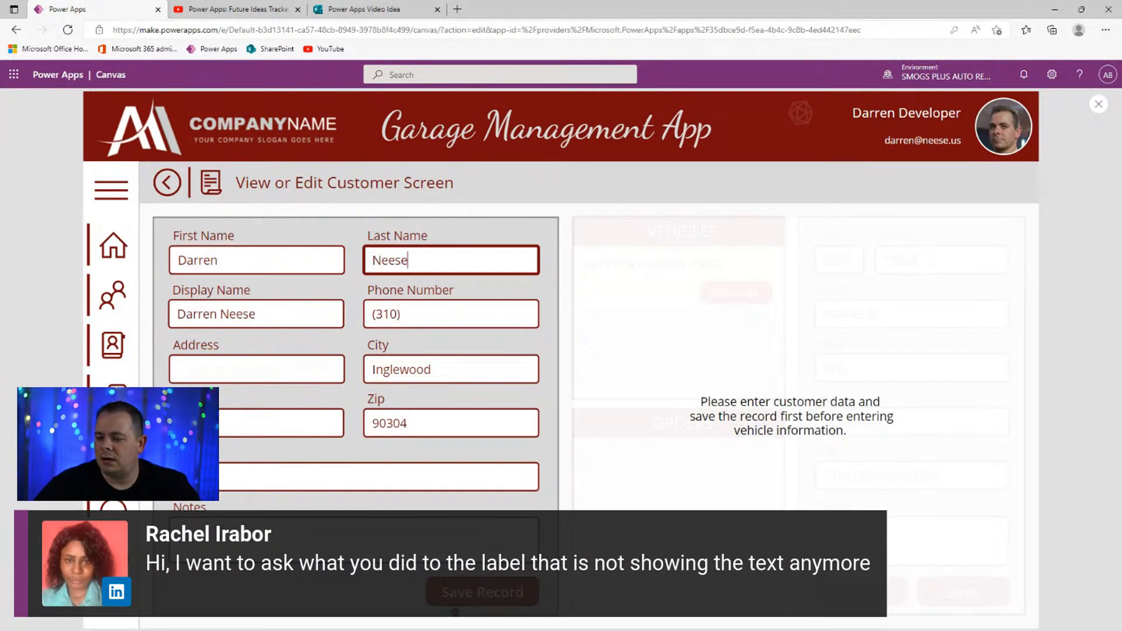
click(471, 597)
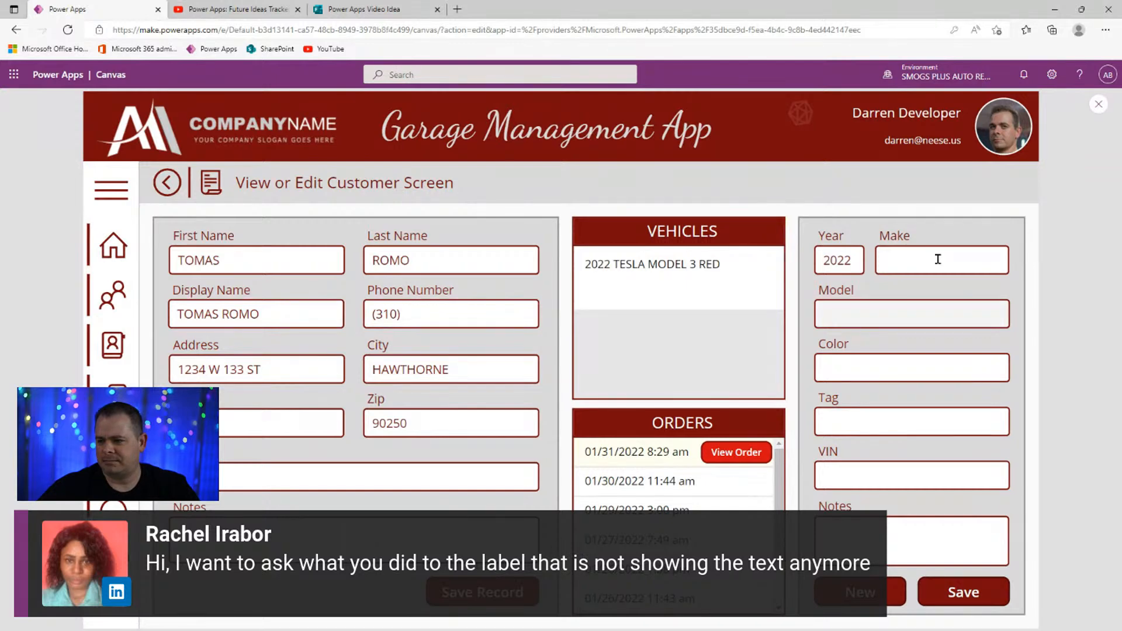
drag(430, 235, 369, 235)
click(389, 229)
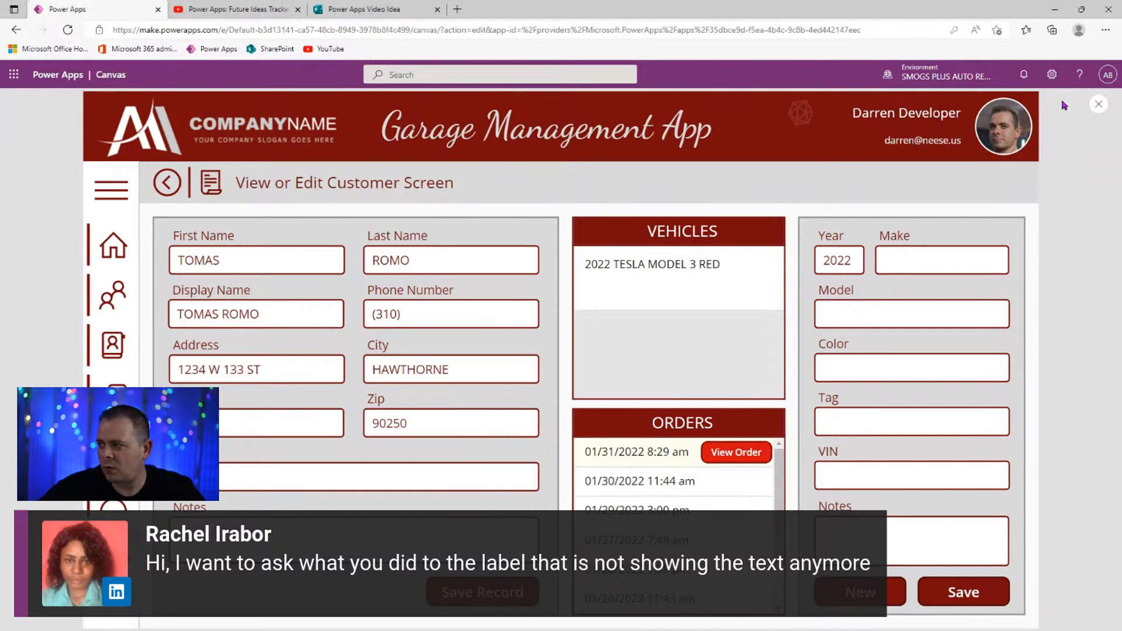
click(1097, 106)
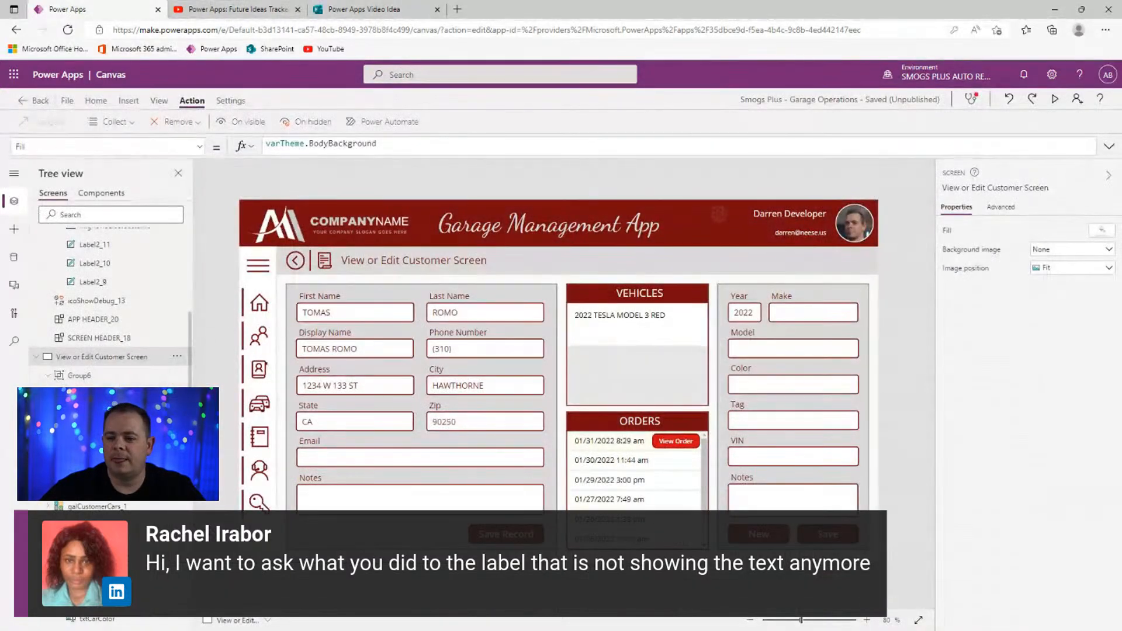
- Review Group6's Visible property in the property list
click(79, 375)
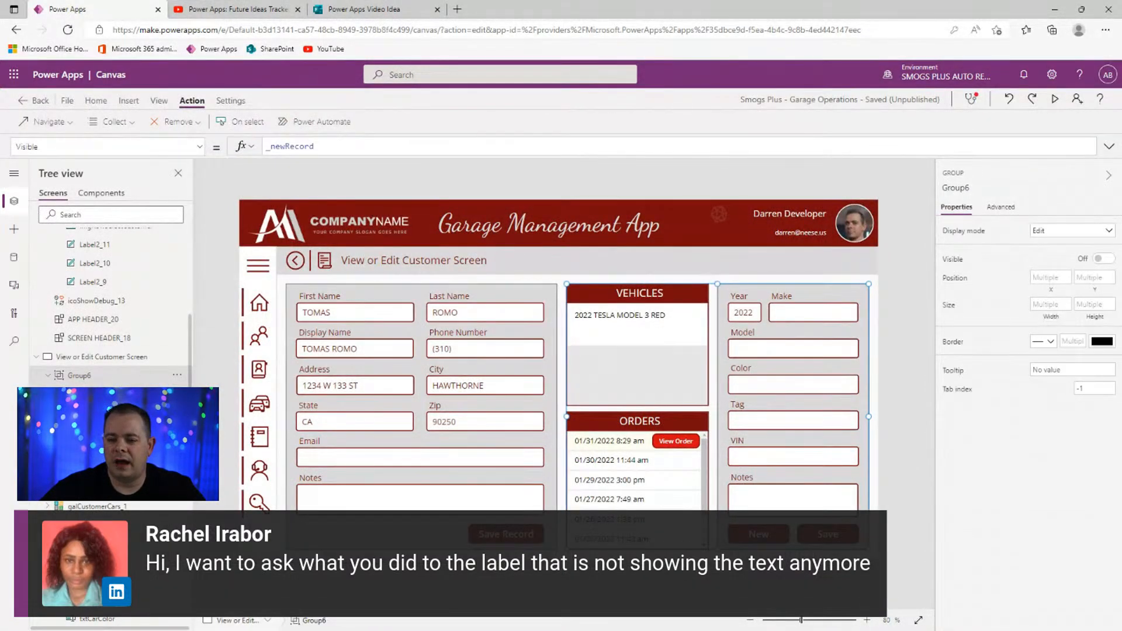
click(199, 147)
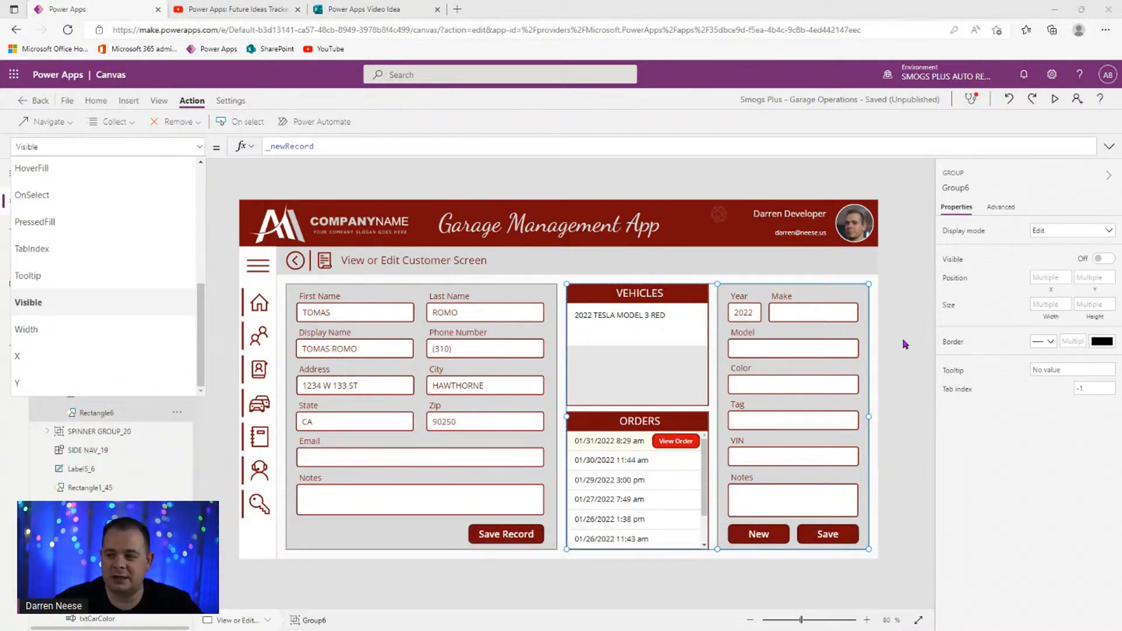
click(201, 151)
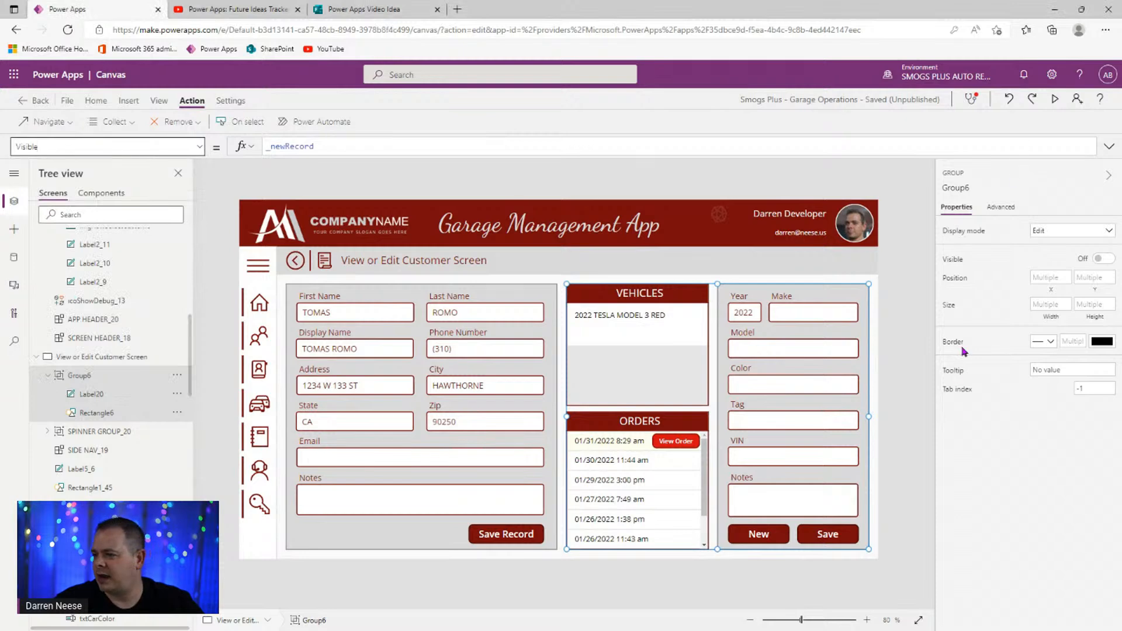
- Inspect the First Name input's Default formula If(_newRecord, "", _record.FirstName)
click(891, 421)
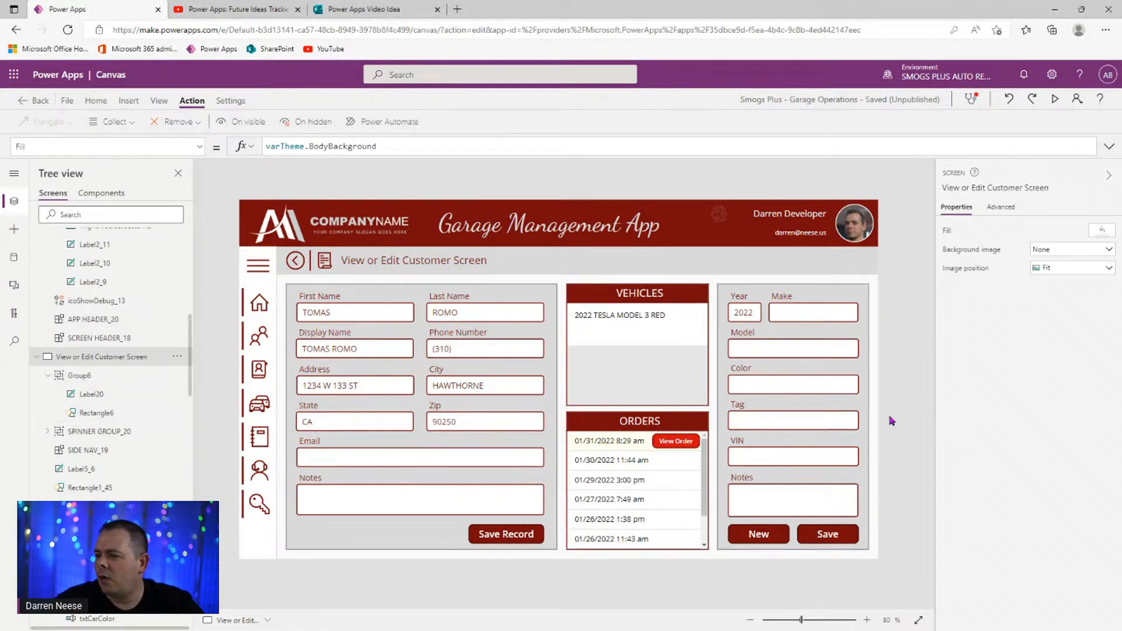
click(340, 313)
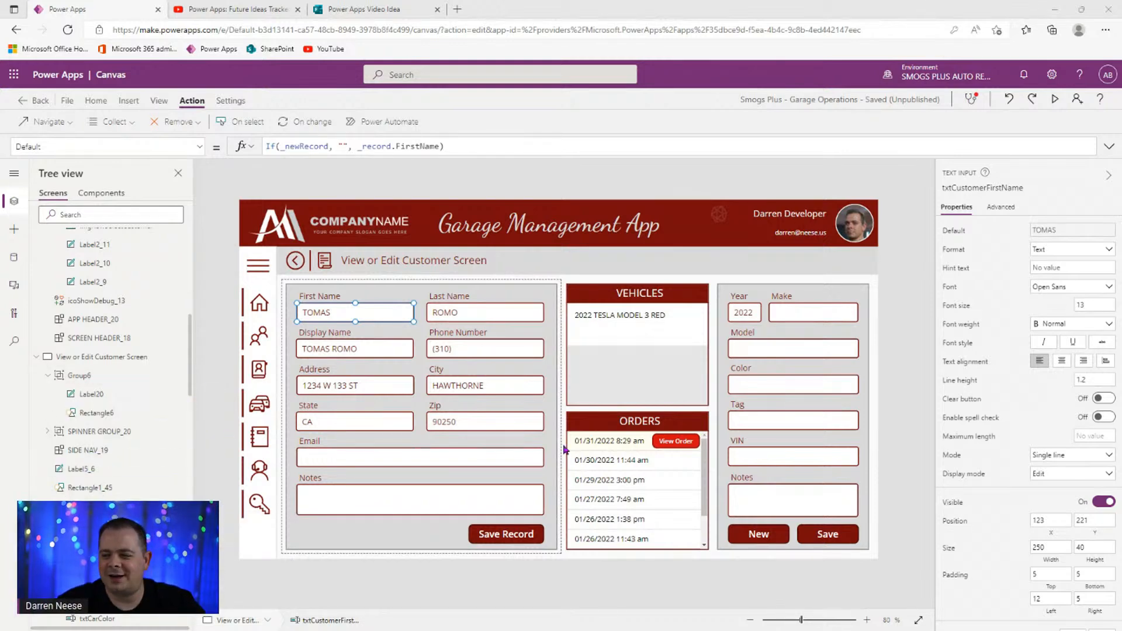
double_click(377, 146)
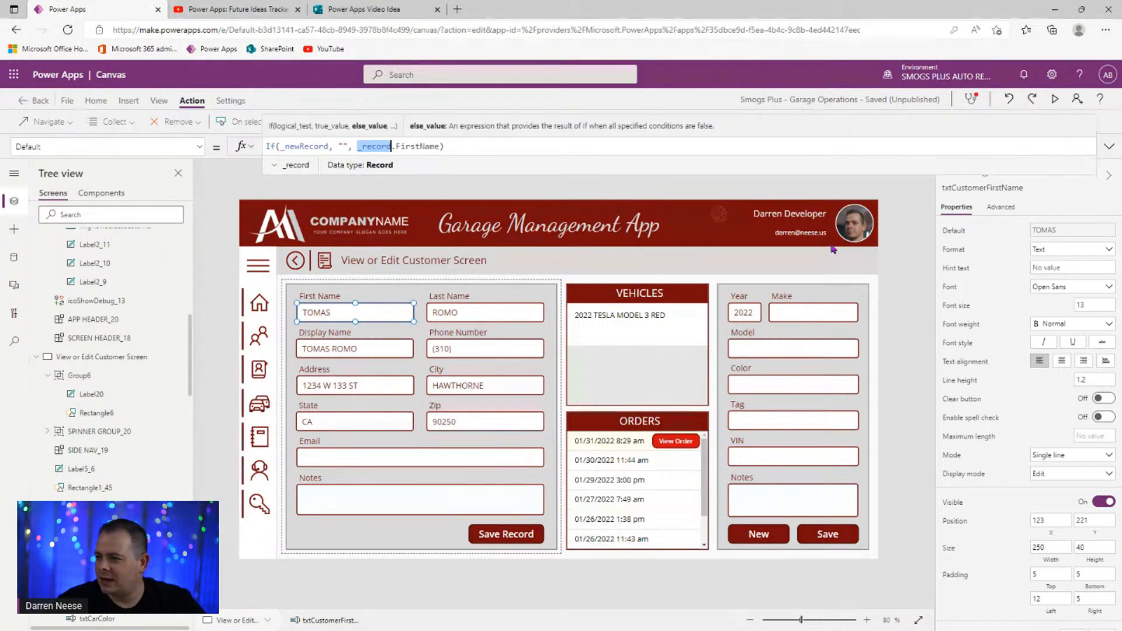
click(900, 242)
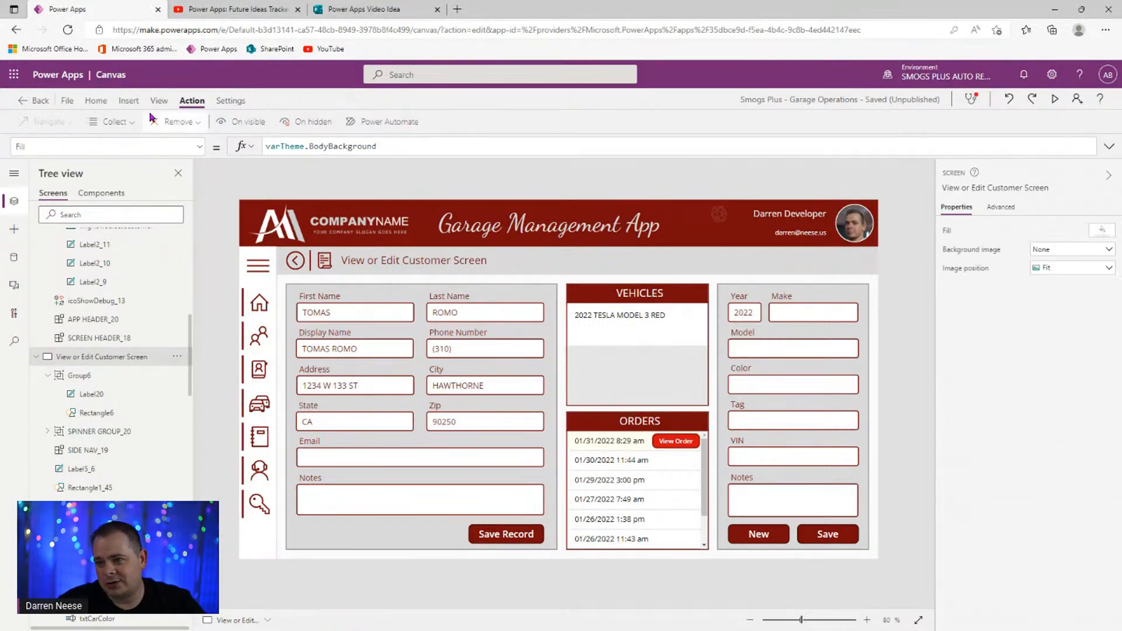
click(130, 102)
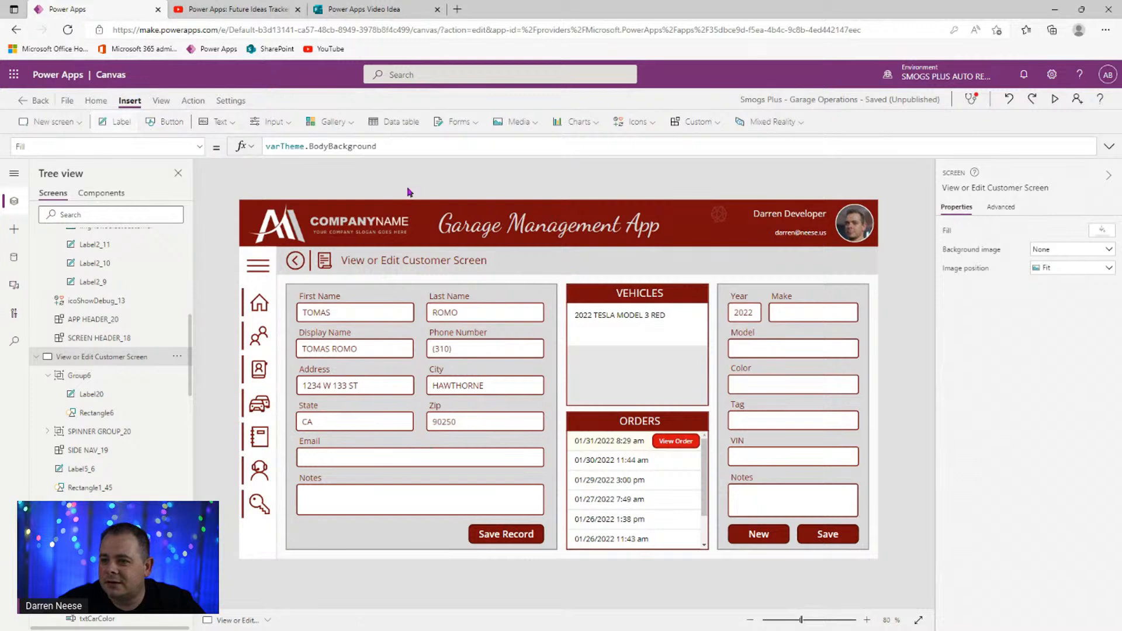
- Add a header label with Text _record.ID, showing 104
drag(303, 235, 654, 260)
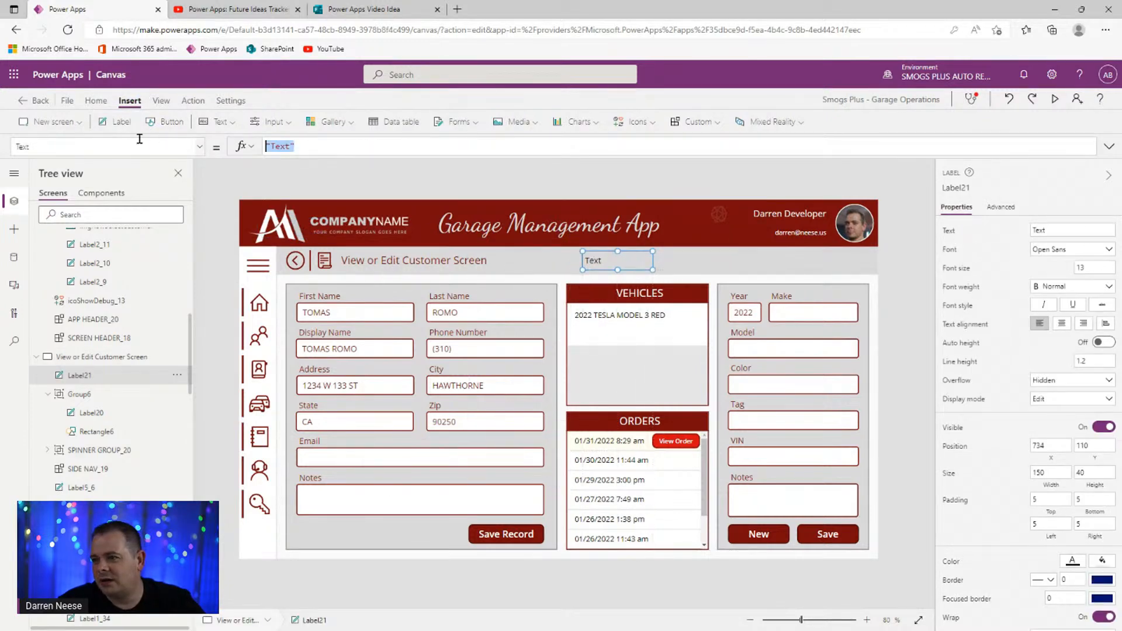
text(_record.ID)
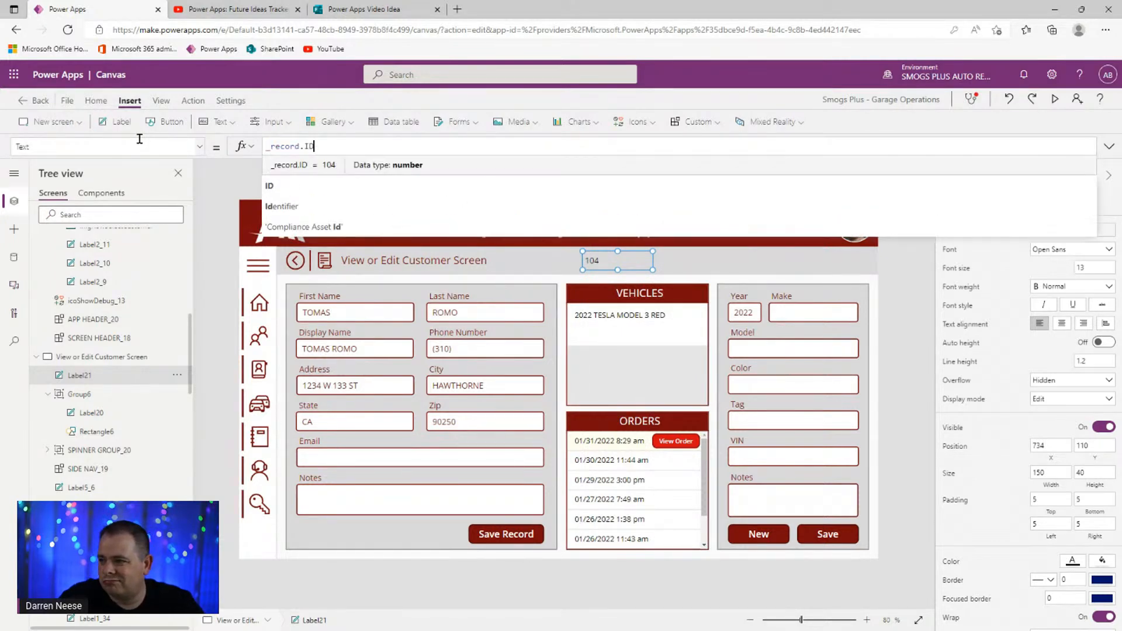
click(899, 281)
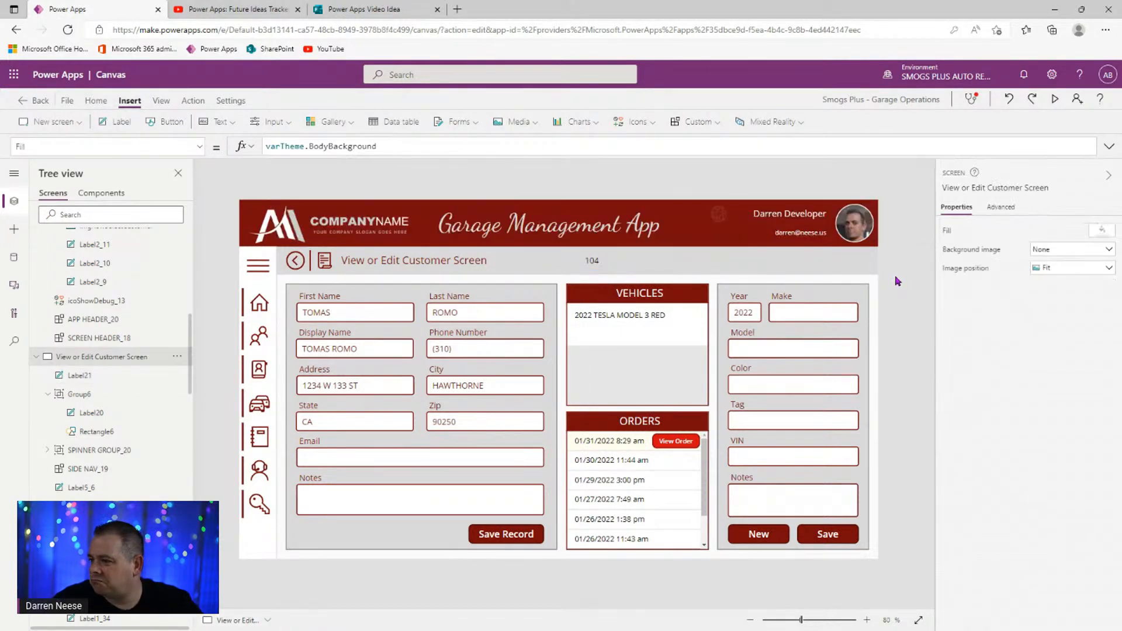
click(617, 267)
- Open the tblCustomers data source for editing from the Data pane
click(14, 257)
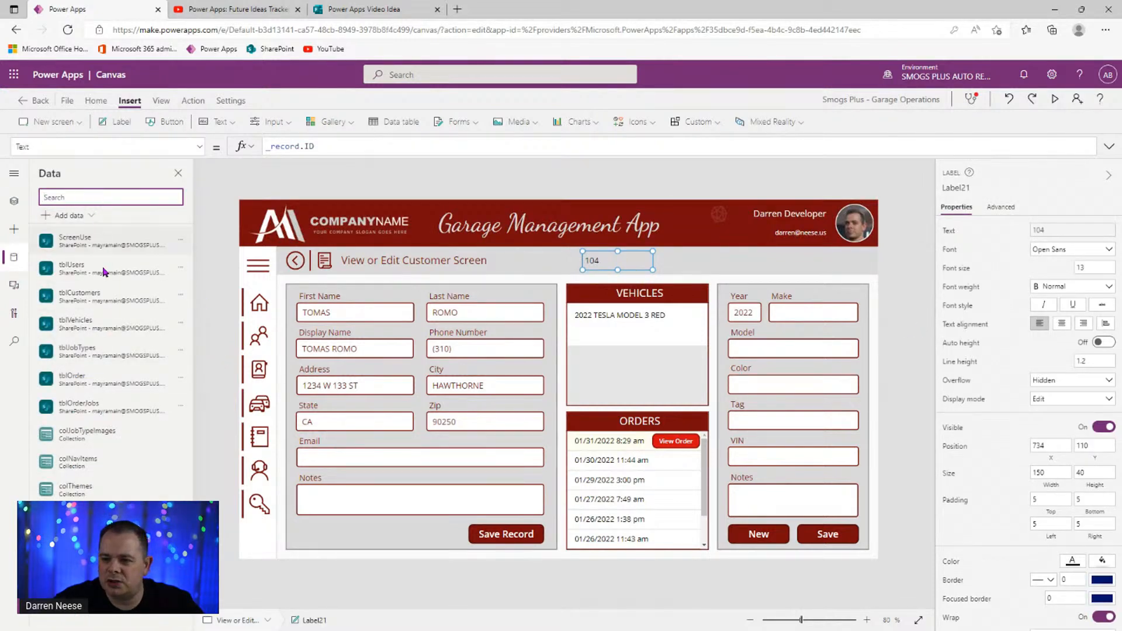
click(180, 299)
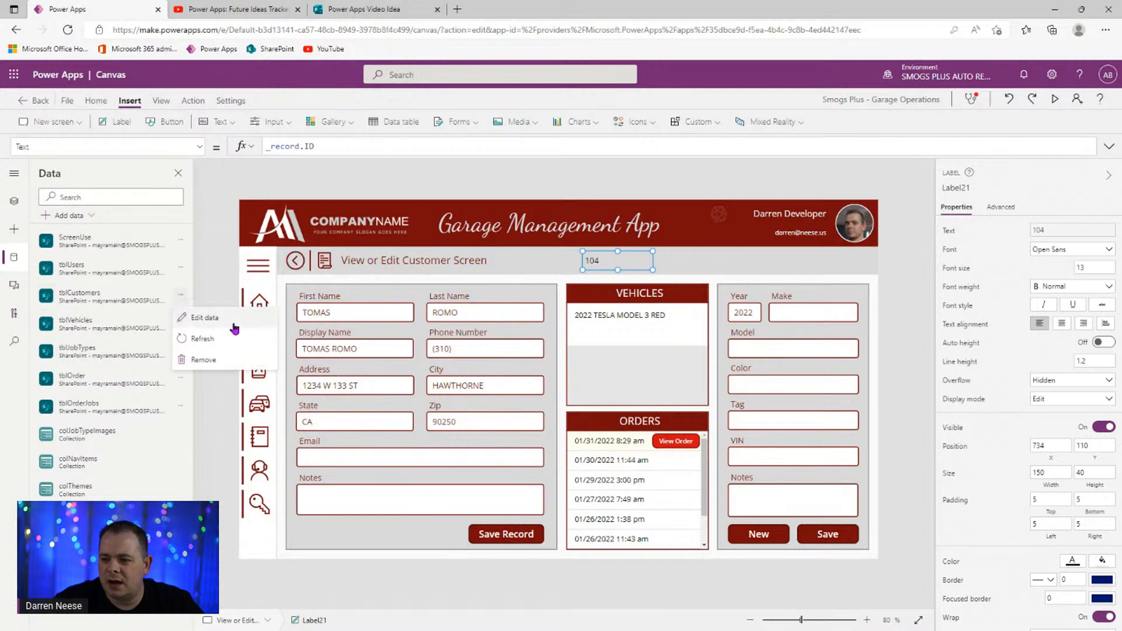
mouse_move(186, 297)
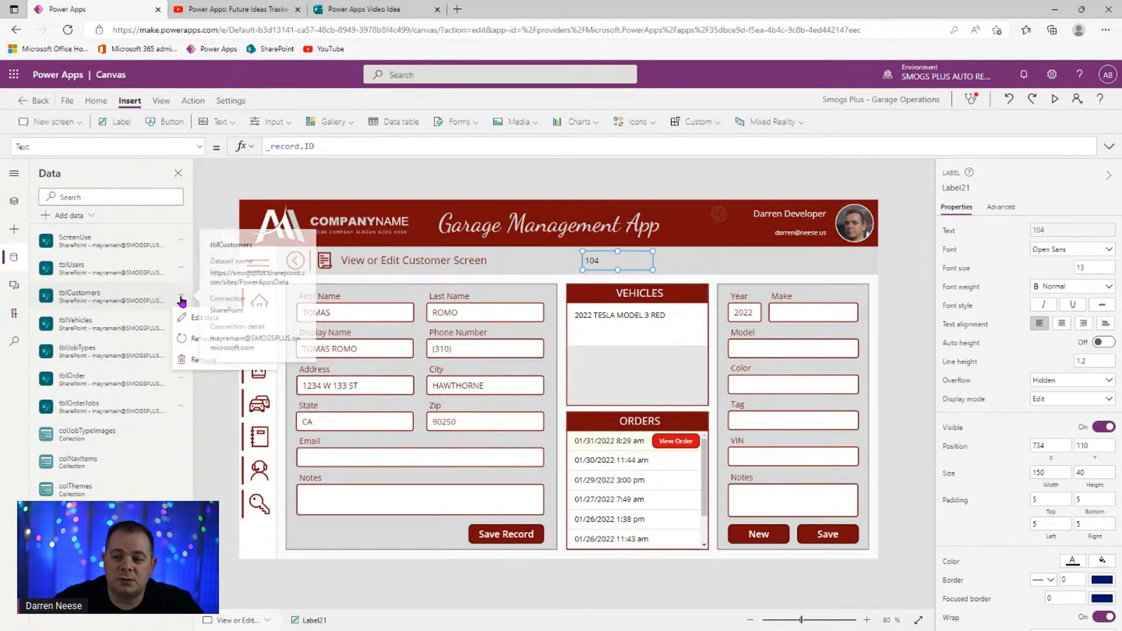
click(204, 317)
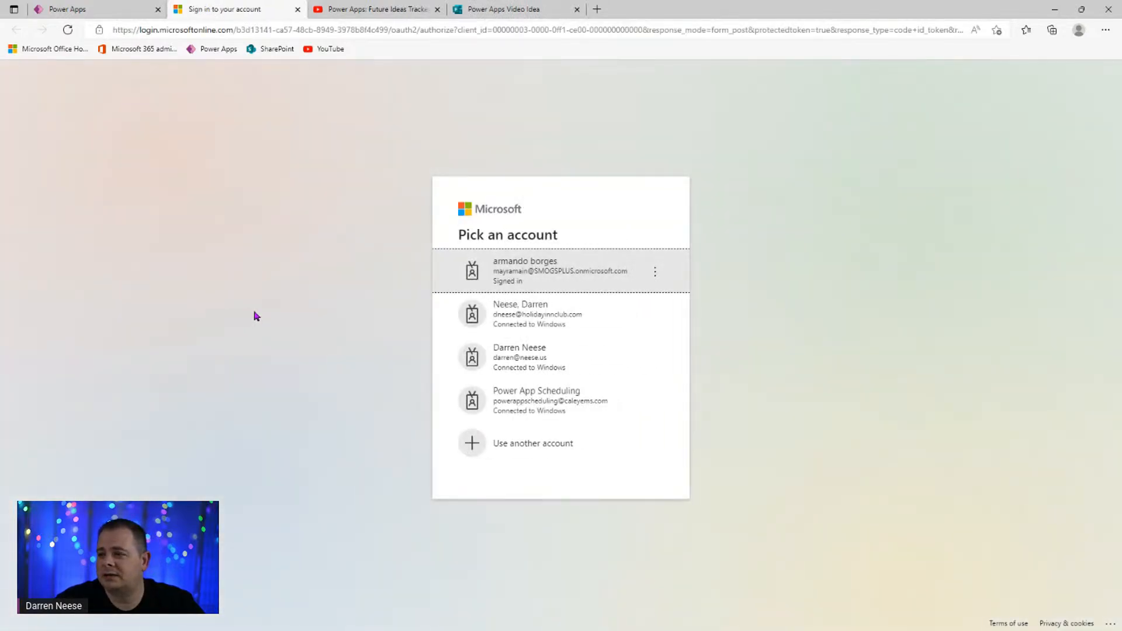
- Sign in with the existing account and sort tblCustomers by ID, larger to smaller
click(561, 266)
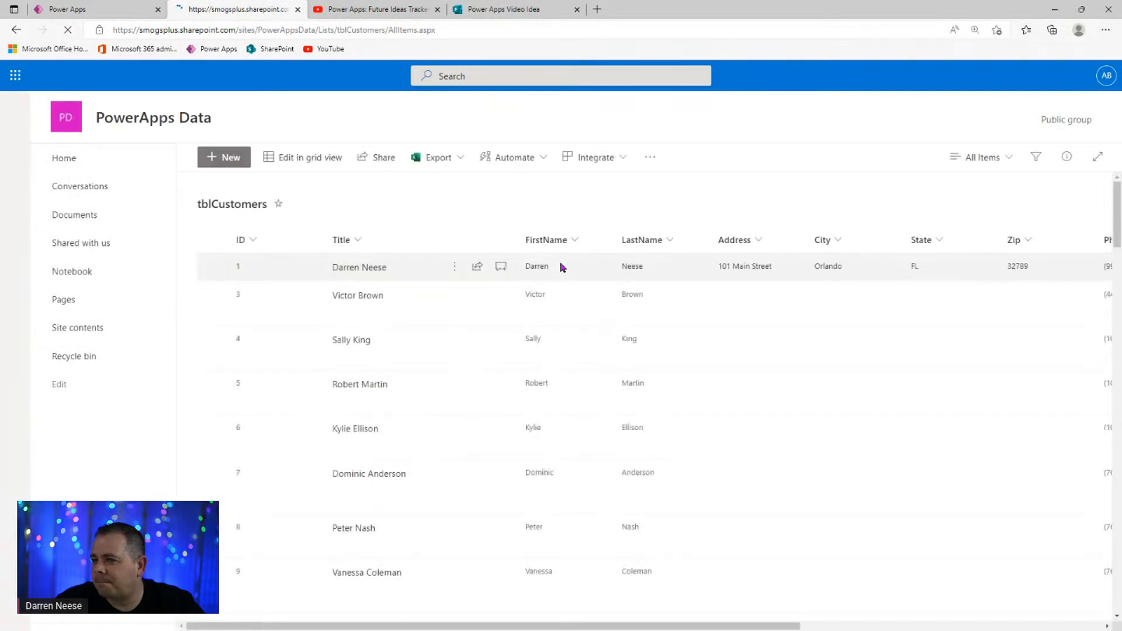
click(253, 244)
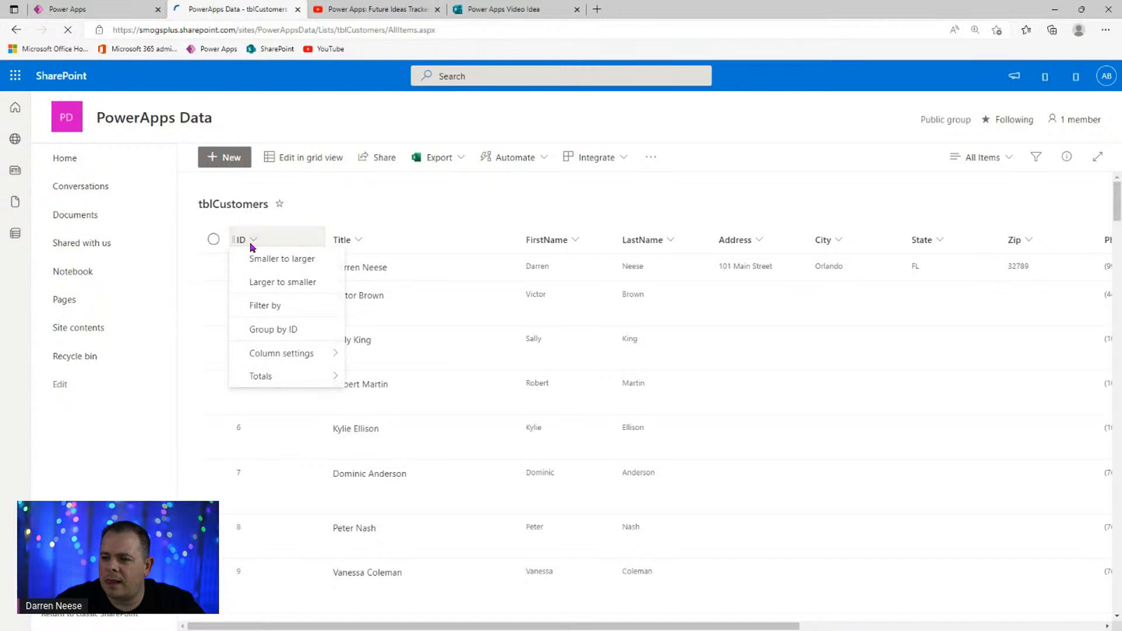
click(303, 293)
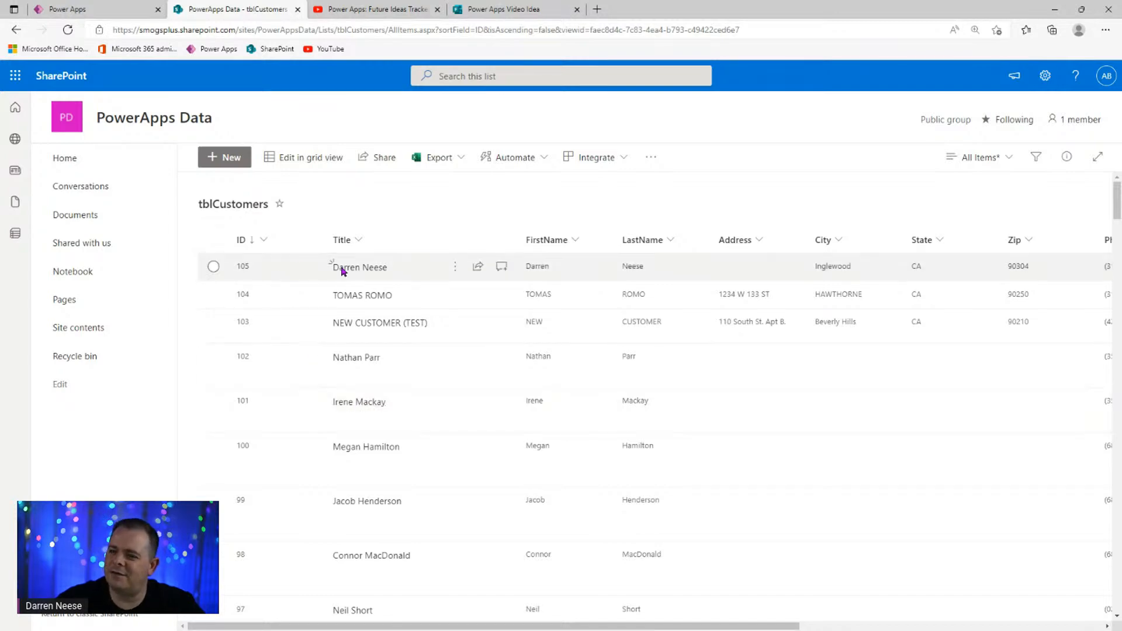
- Back in Power Apps, show the Save Record button's full OnSelect Patch formula
click(114, 17)
click(493, 535)
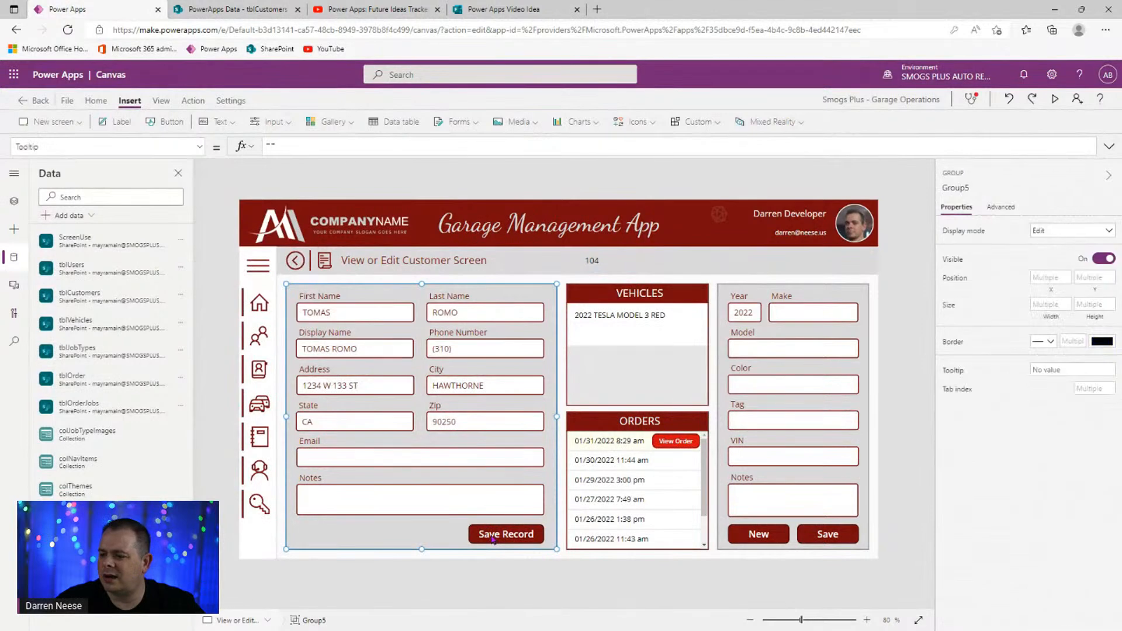
click(1110, 146)
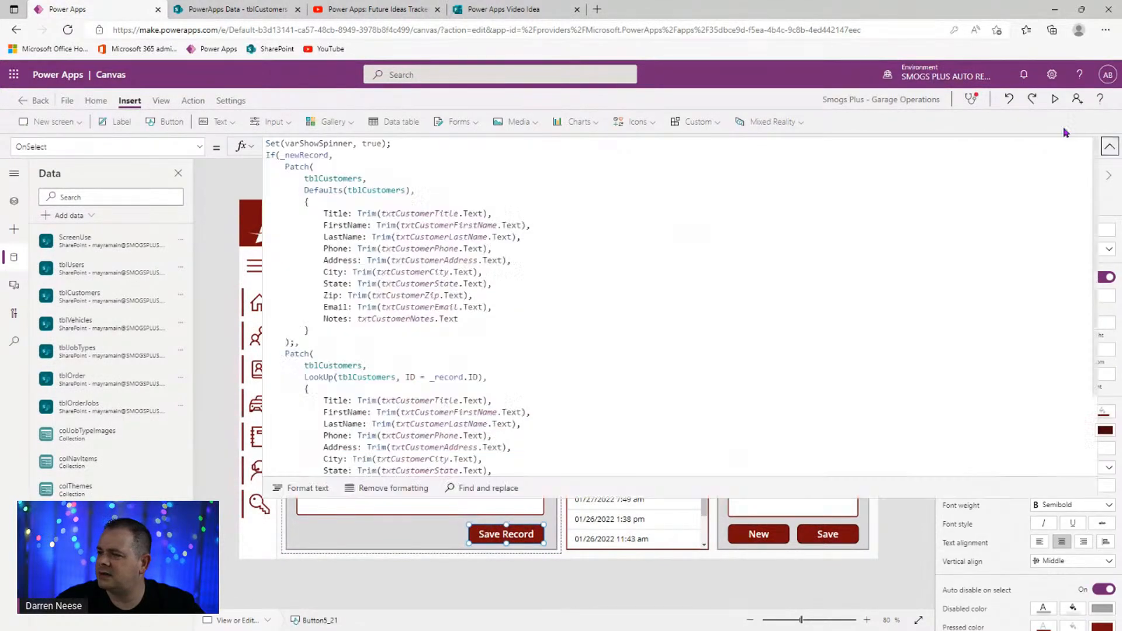
- Examine the new-record Patch with _newRecord and Defaults(tblCustomers) in the save formula
click(579, 309)
double_click(299, 154)
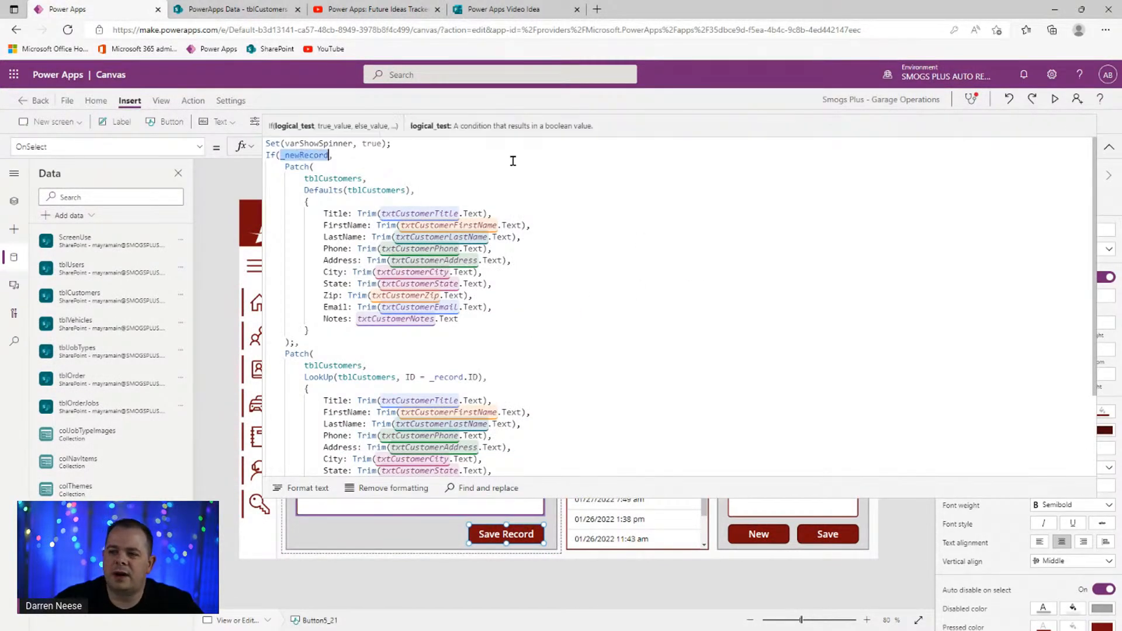
drag(305, 189, 415, 190)
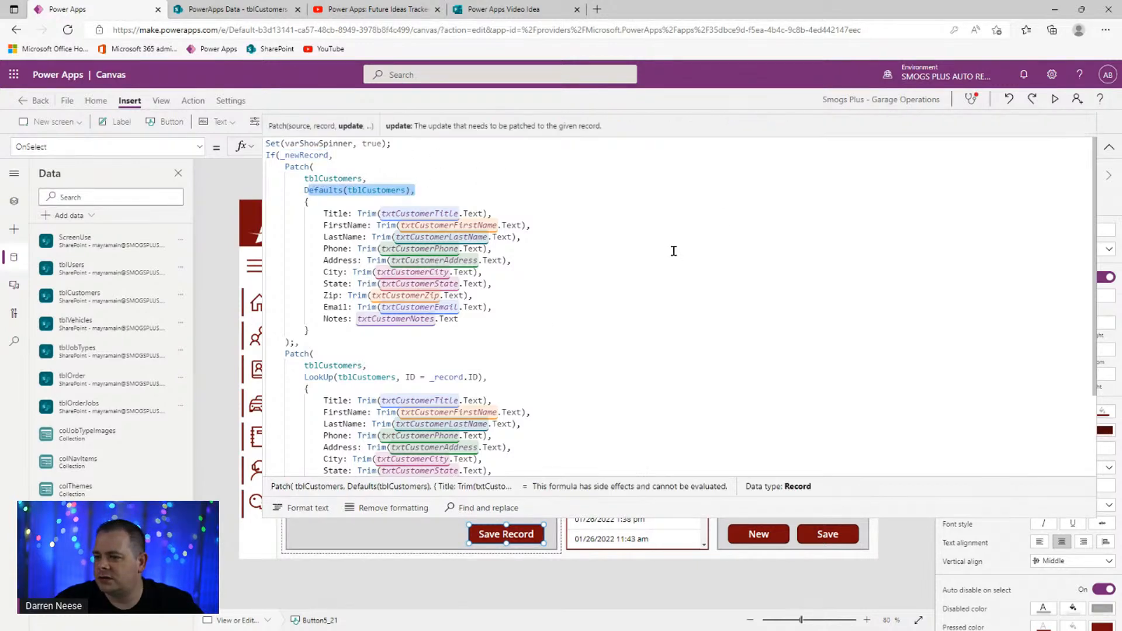
drag(562, 225, 718, 347)
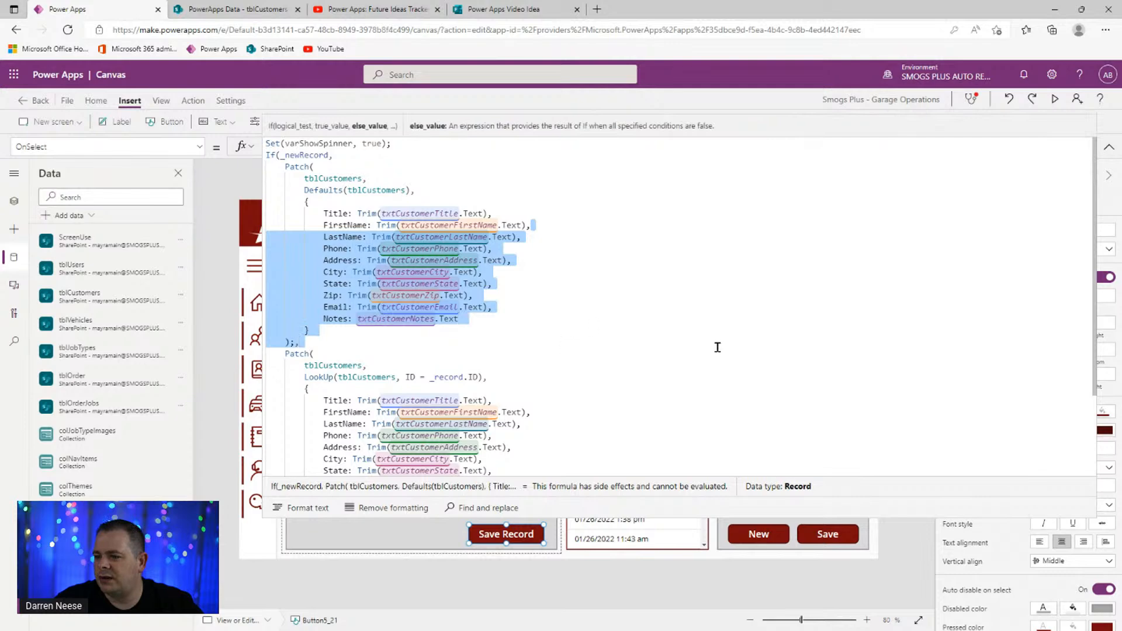
scroll(717, 348, down, 3)
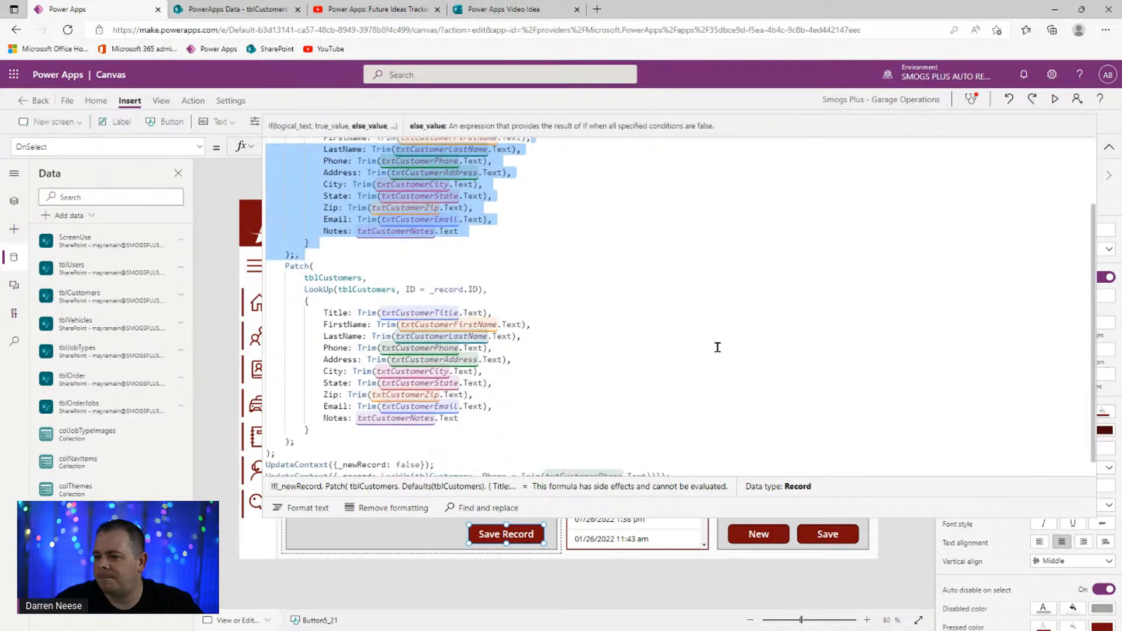
- Select the _record LookUp(tblCustomers, Phone = …) expression, then switch to the SharePoint list
click(456, 445)
double_click(369, 447)
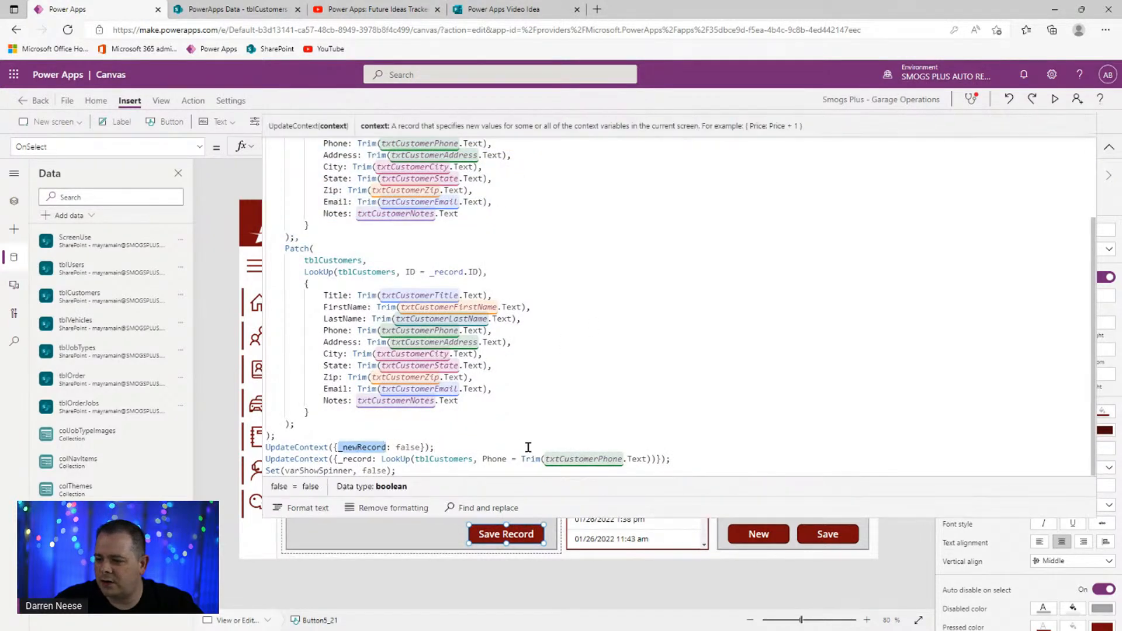
click(294, 459)
click(369, 459)
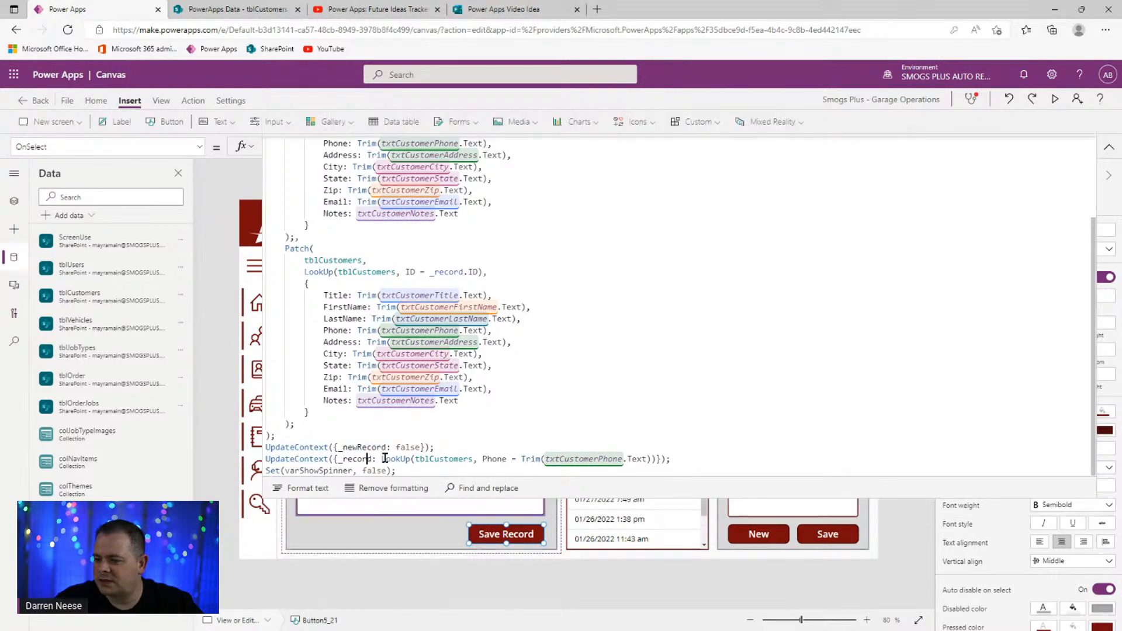
click(387, 458)
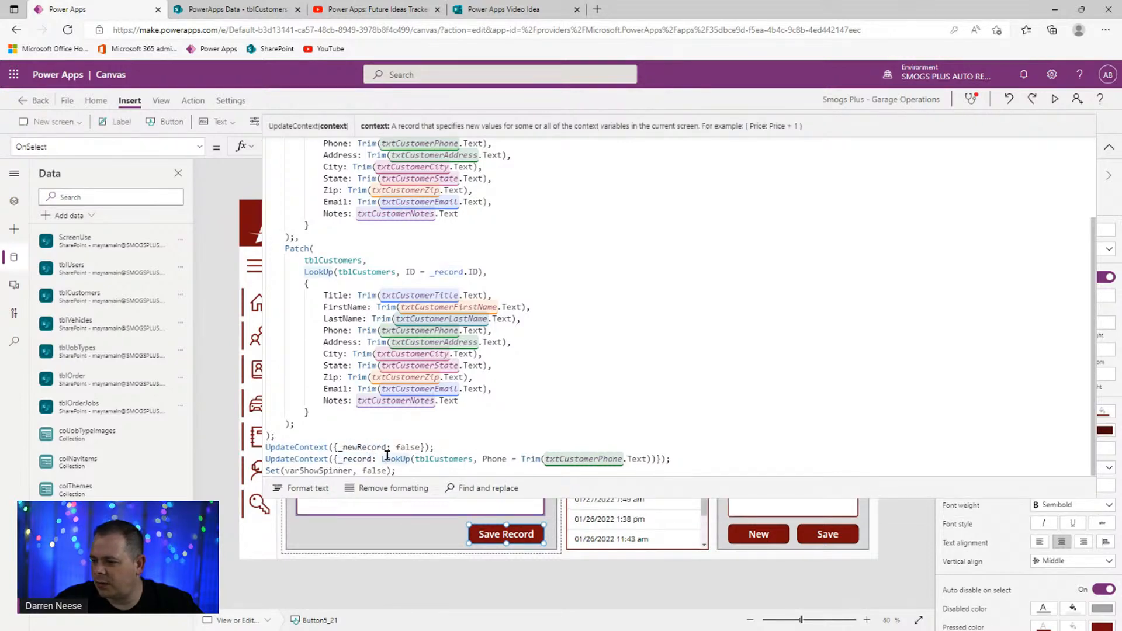
drag(383, 459, 650, 458)
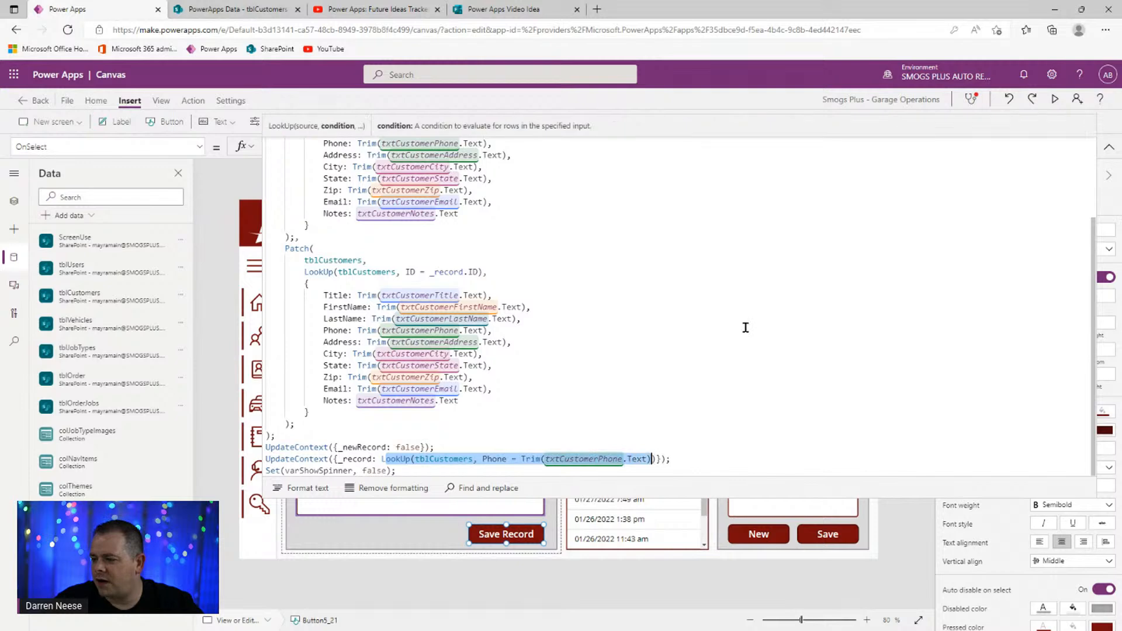
click(261, 10)
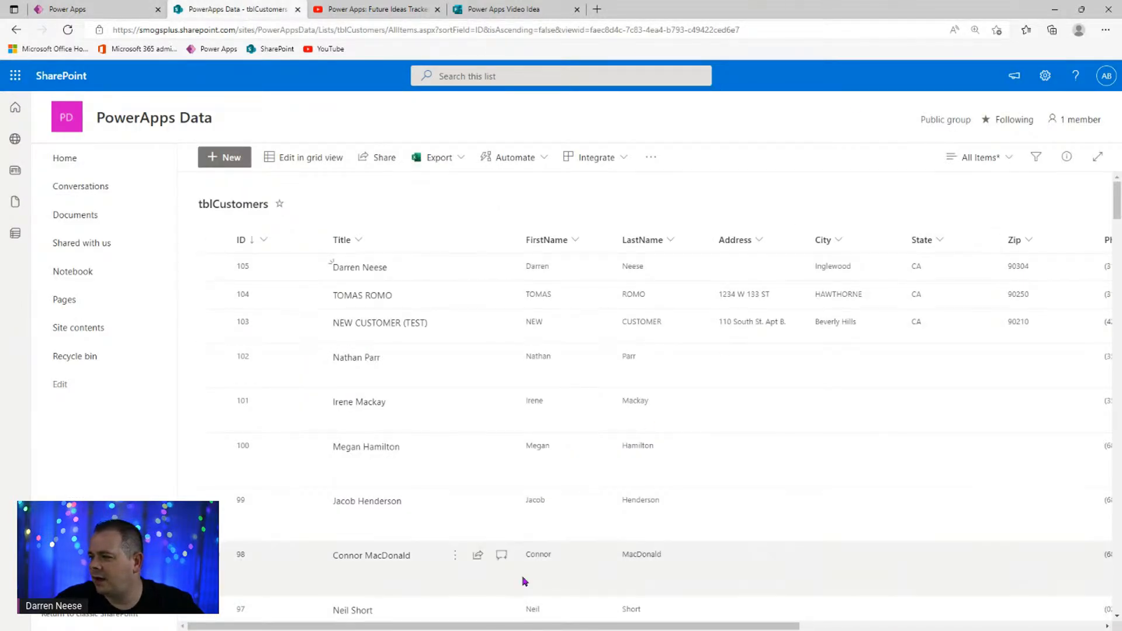
- Scroll the tblCustomers list to view the Phone column values, then go back to Power Apps
scroll(331, 263, right, 5)
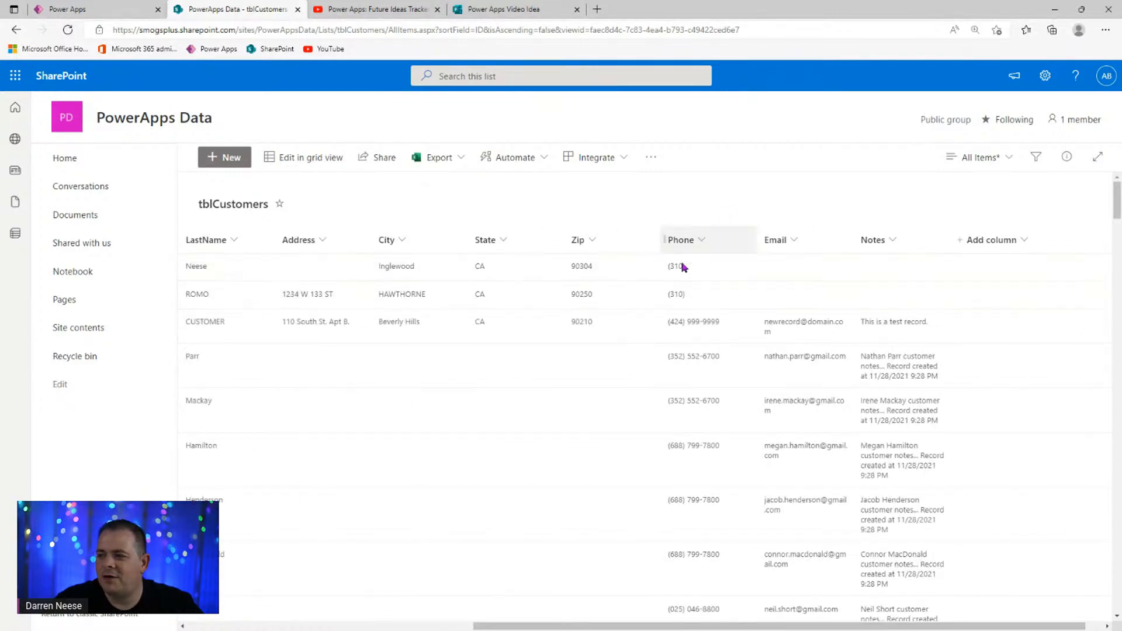
click(364, 626)
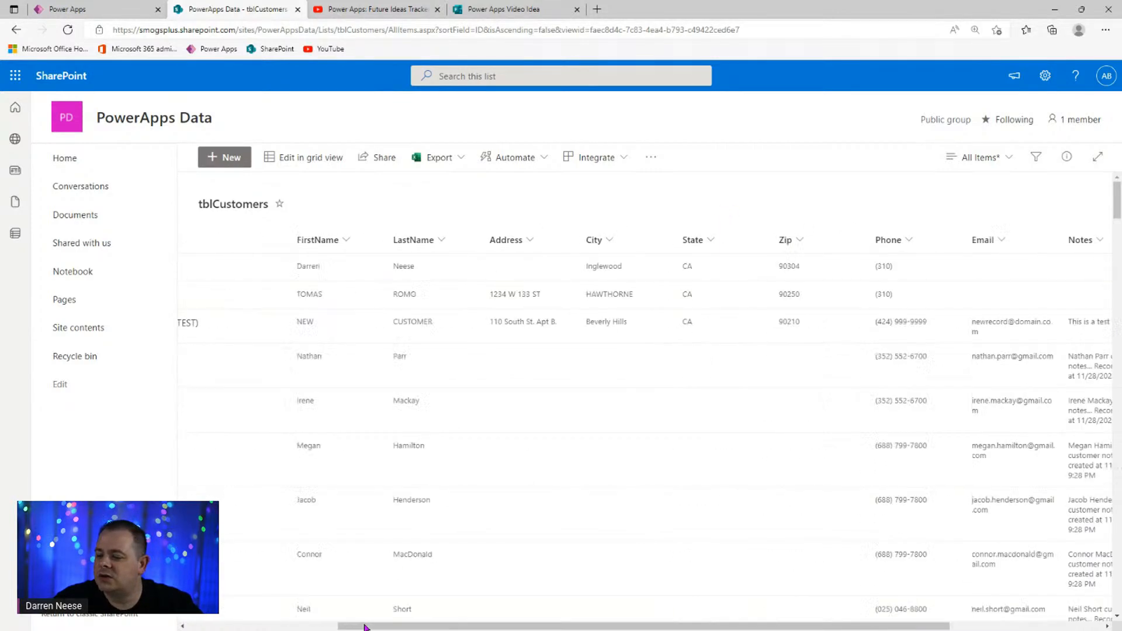
drag(364, 625, 231, 625)
click(97, 11)
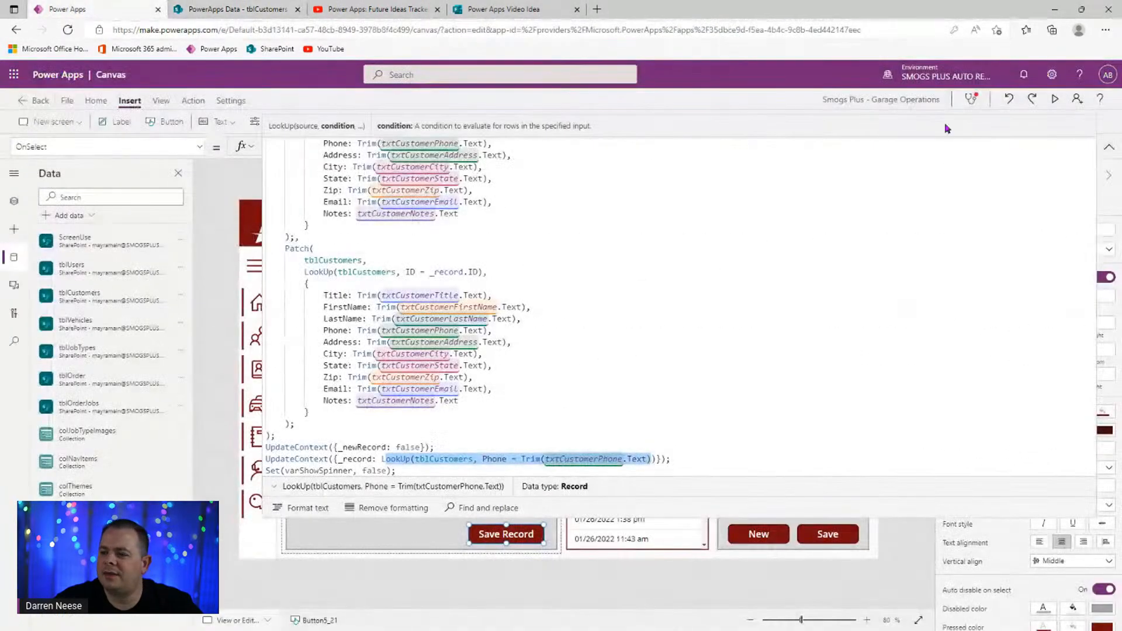
click(1109, 146)
click(1109, 146)
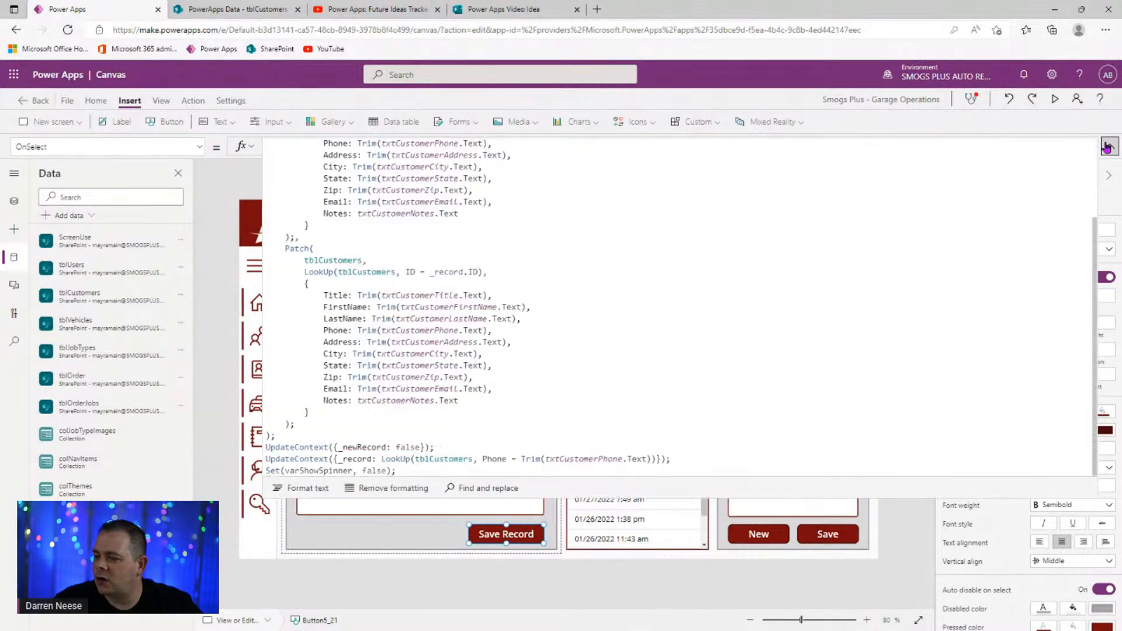
click(456, 408)
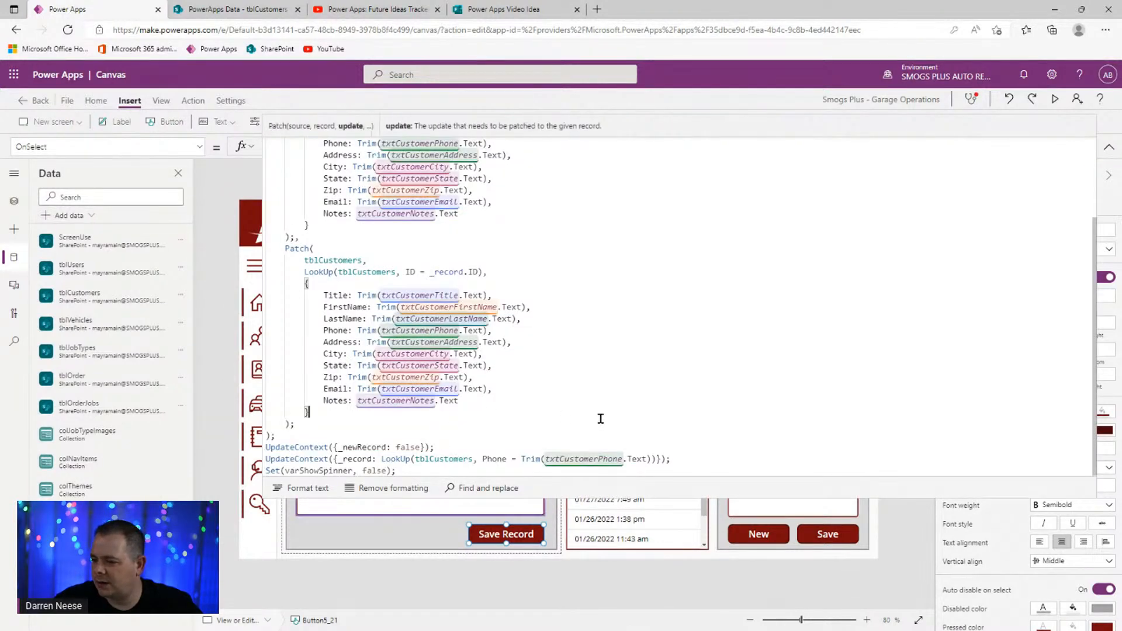
click(721, 458)
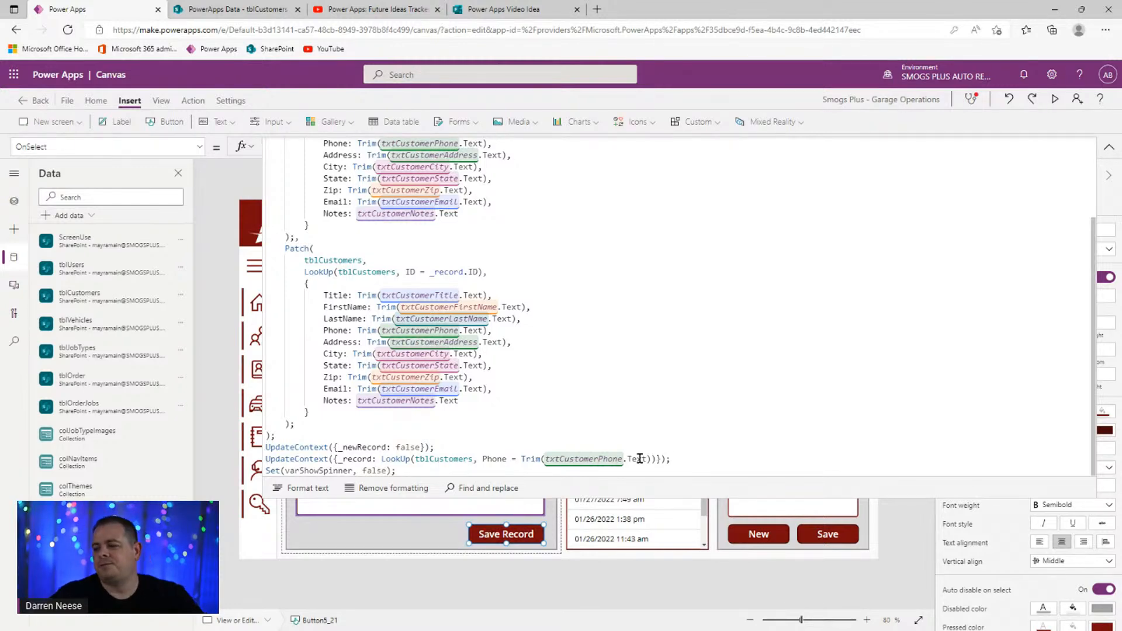
- Replace LookUp with Filter and wrap it in Last( ) in the _record update
double_click(396, 459)
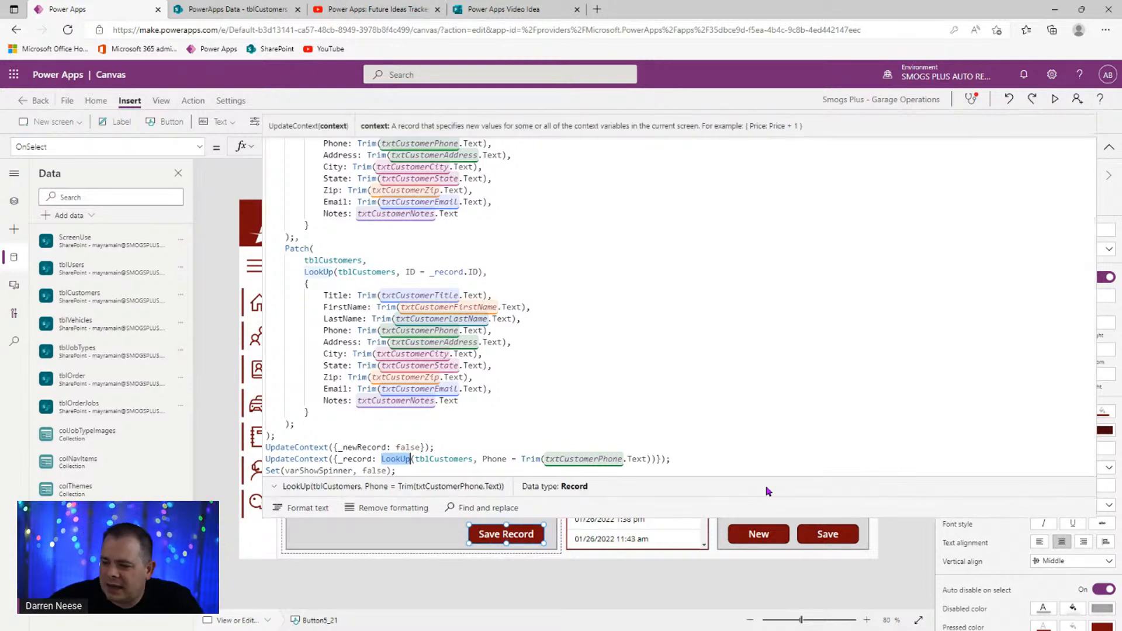
text(Filter)
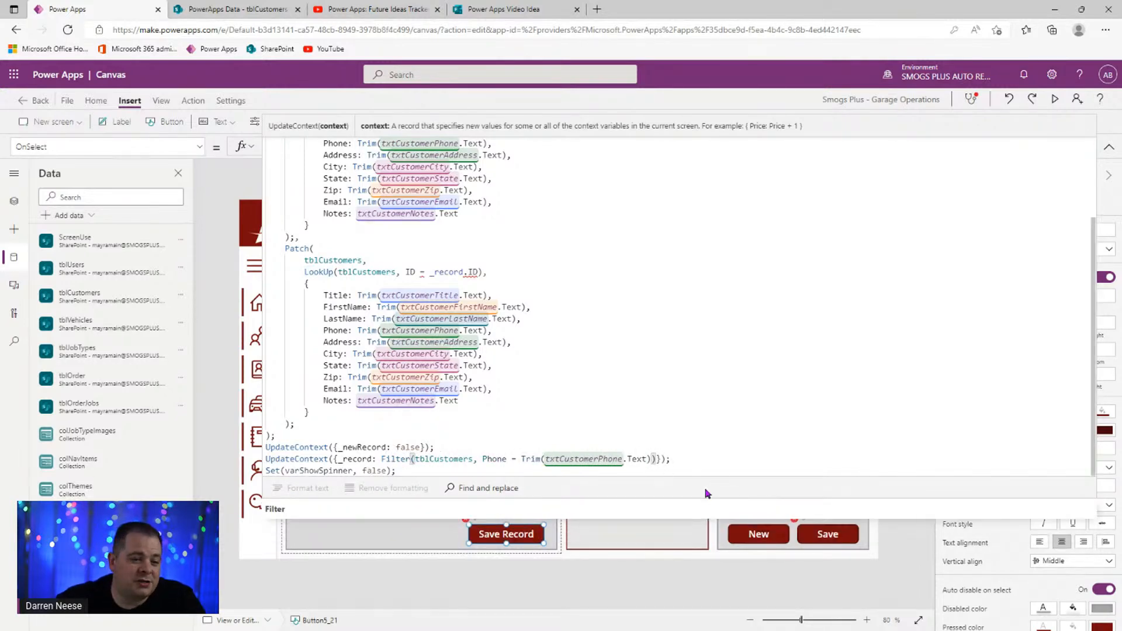
click(382, 460)
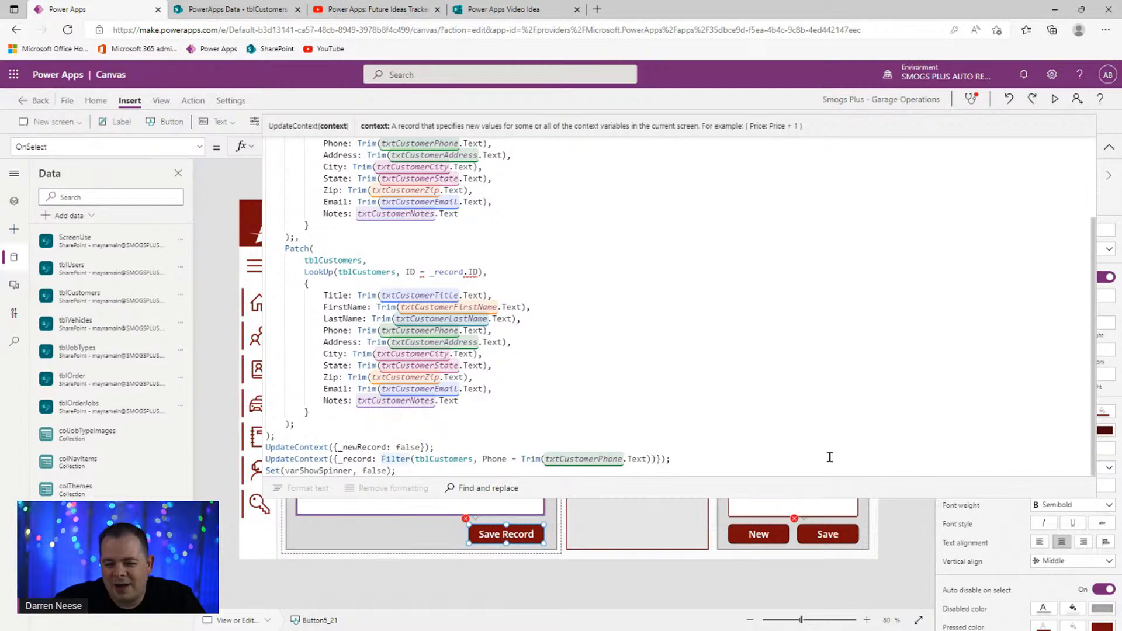
text(Last()
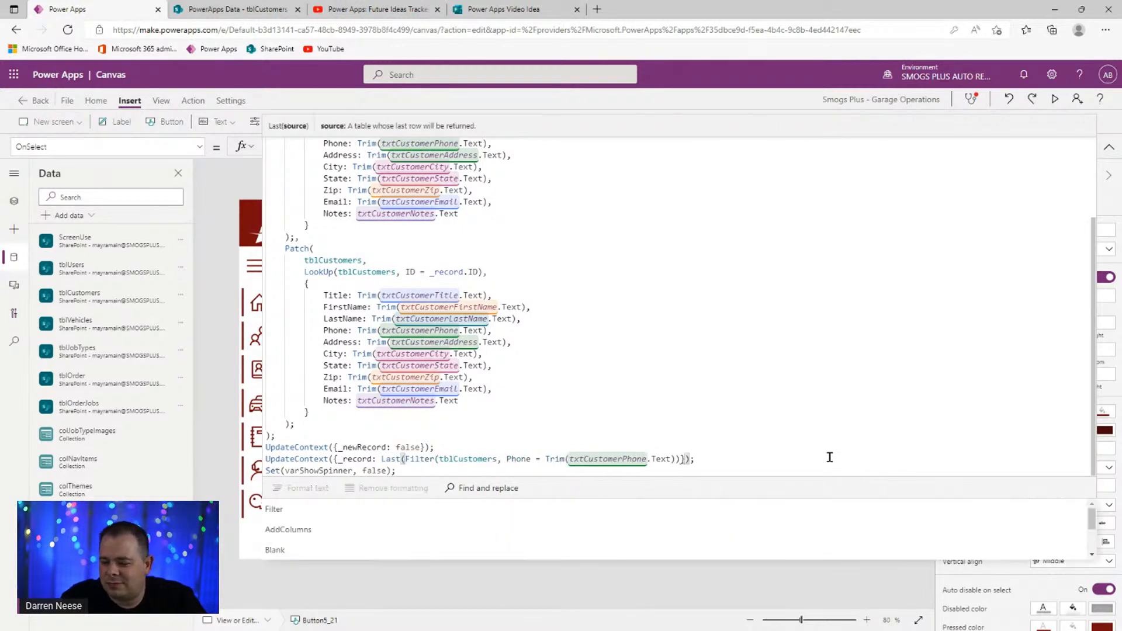
key(End)
key(Left)
key(Left)
text())
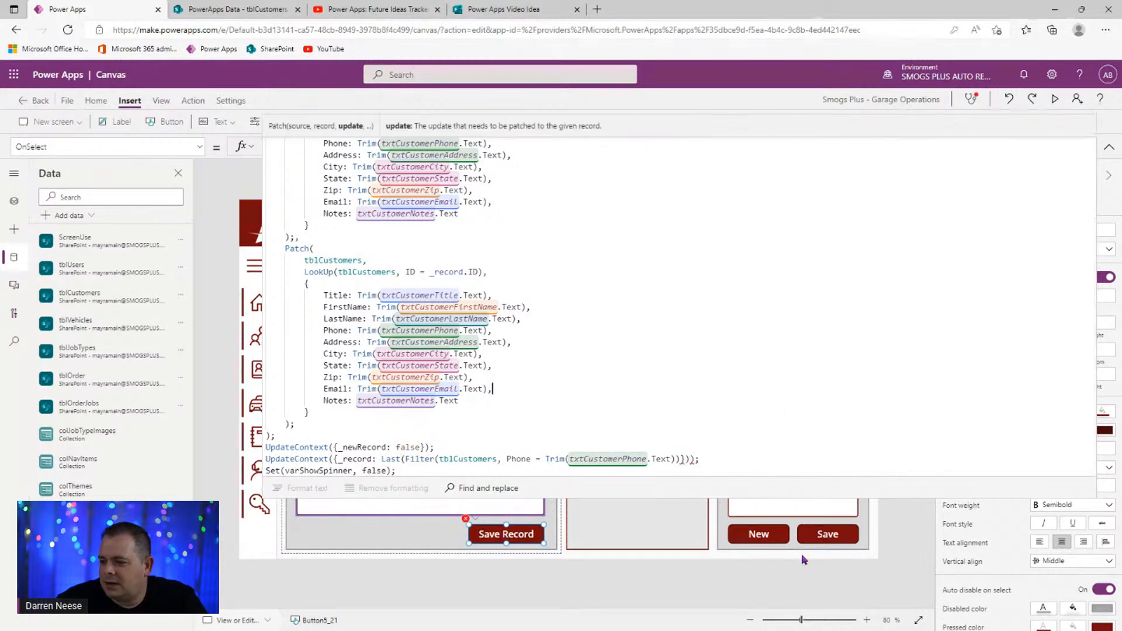
- Fix the closing parentheses and move Last(Filter(...)) onto its own line
click(779, 399)
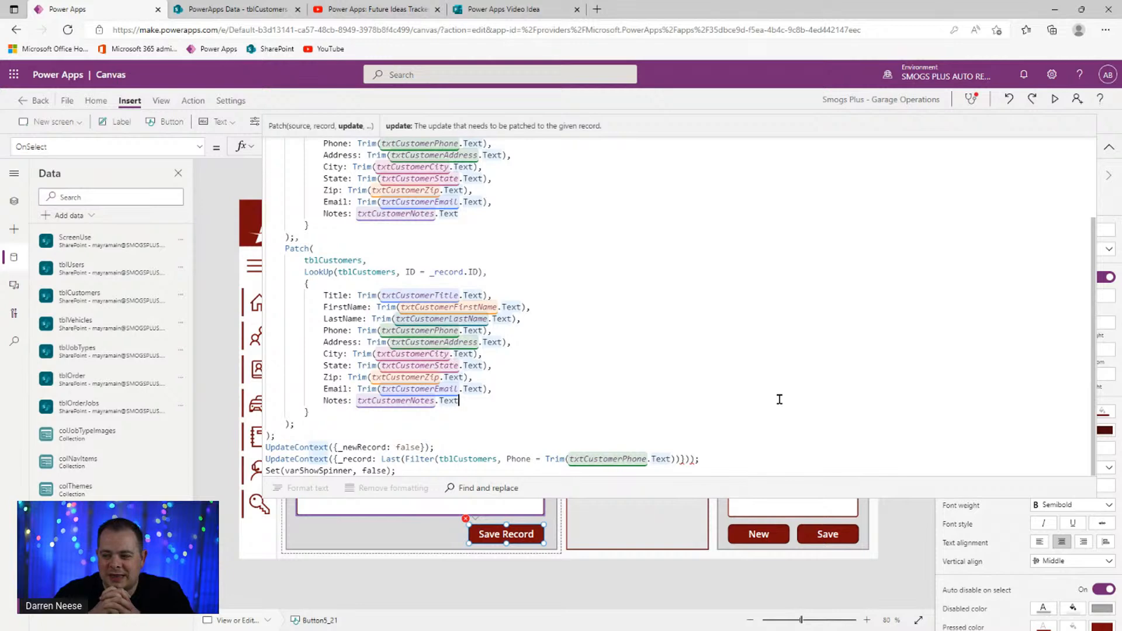
click(685, 459)
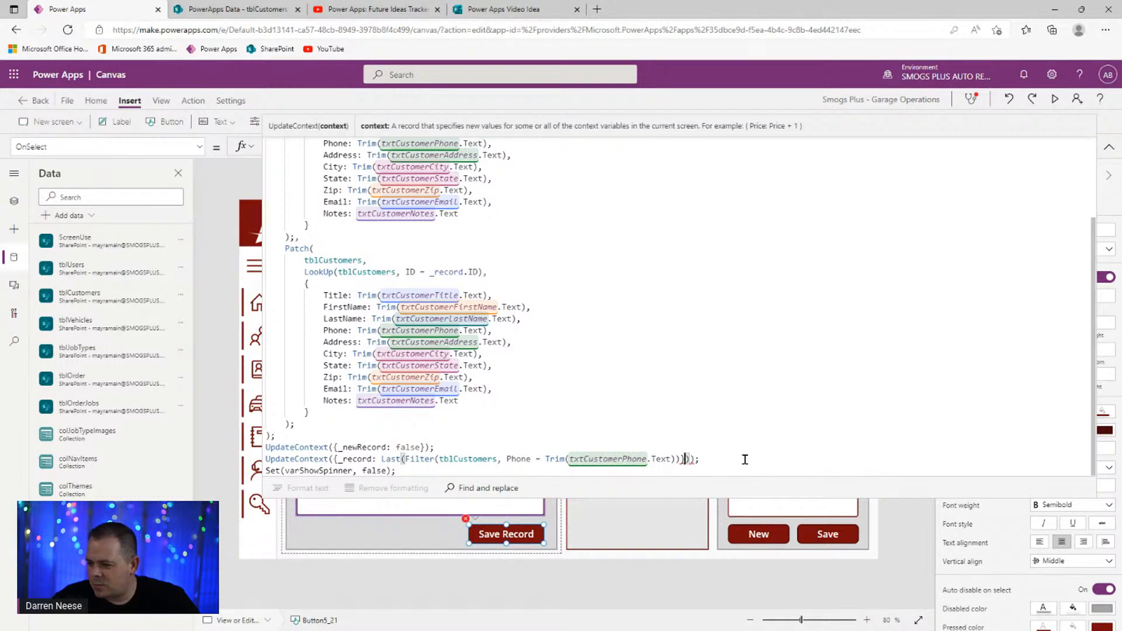
click(680, 461)
key(BackSpace)
text()))
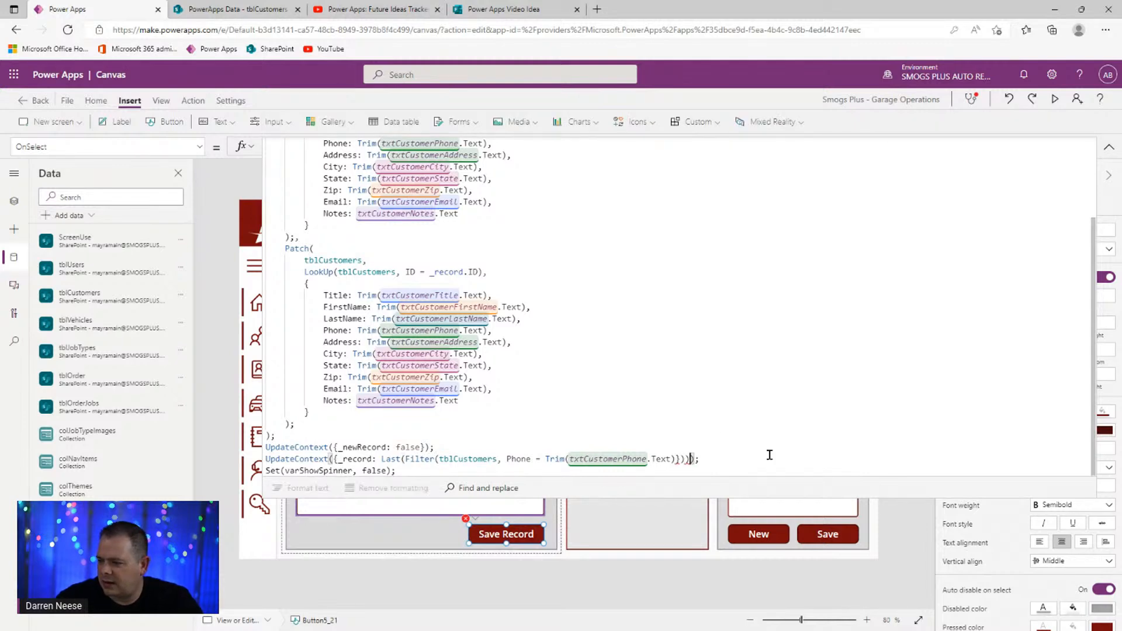
click(728, 422)
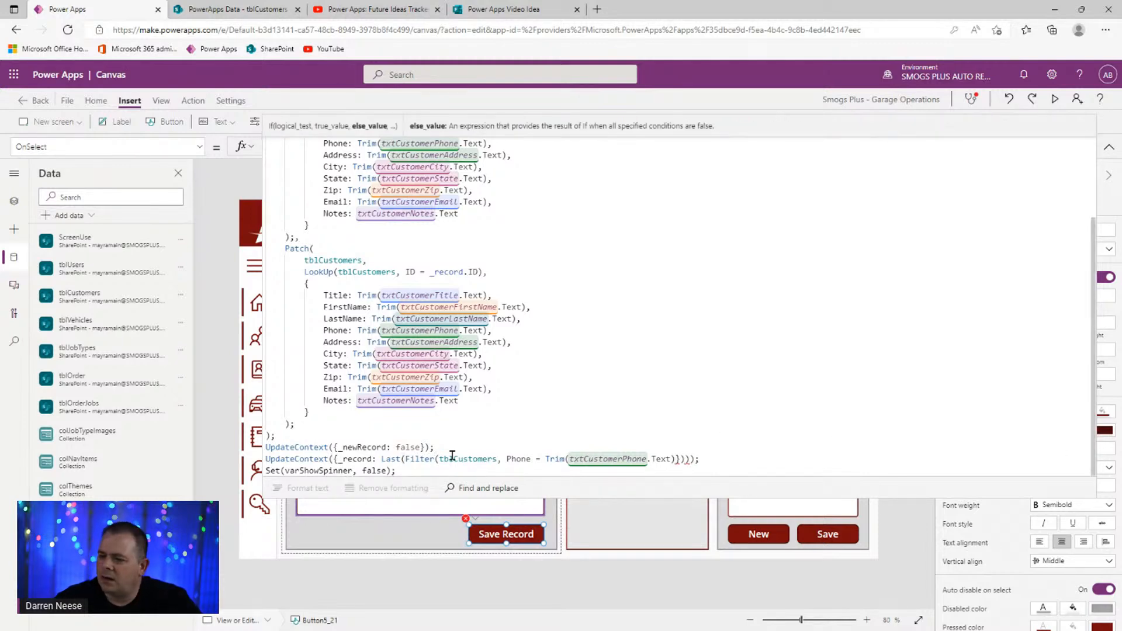
click(384, 460)
key(Left)
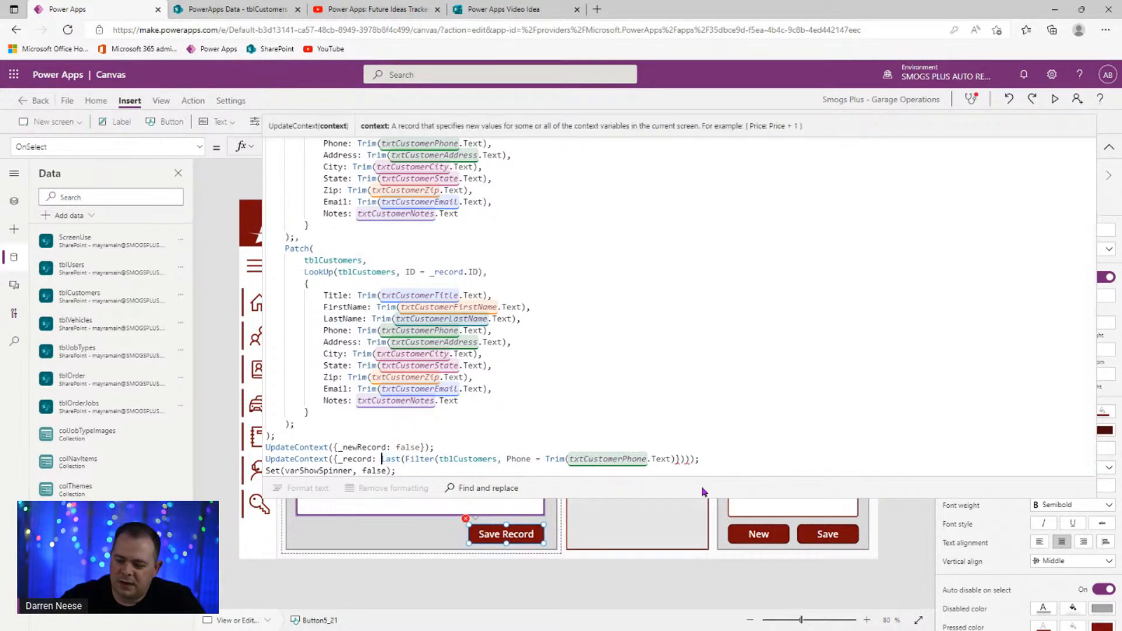
key(Return)
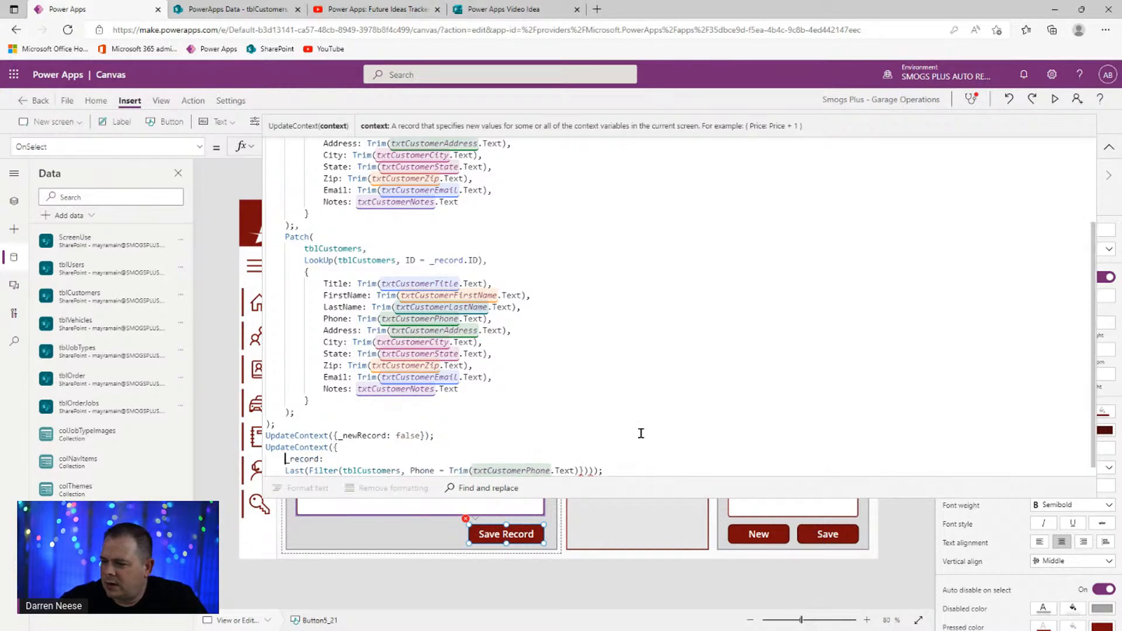
- Put _record and the UpdateContext closing on separate lines, removing the Last( wrapper and extra parenthesis
key(Return)
click(592, 460)
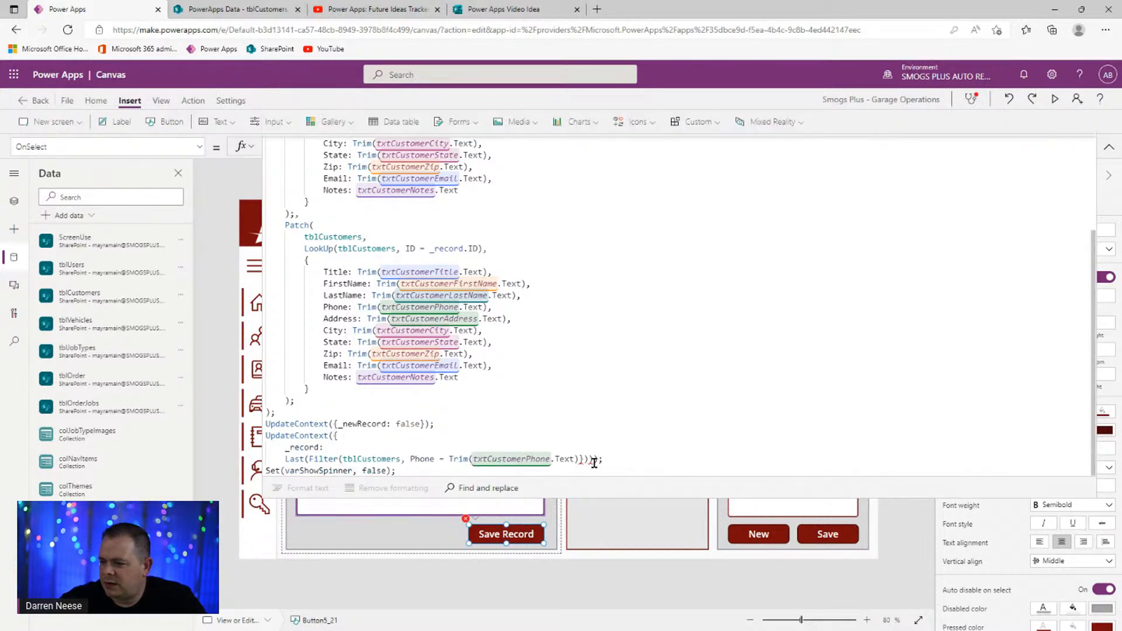
key(Return)
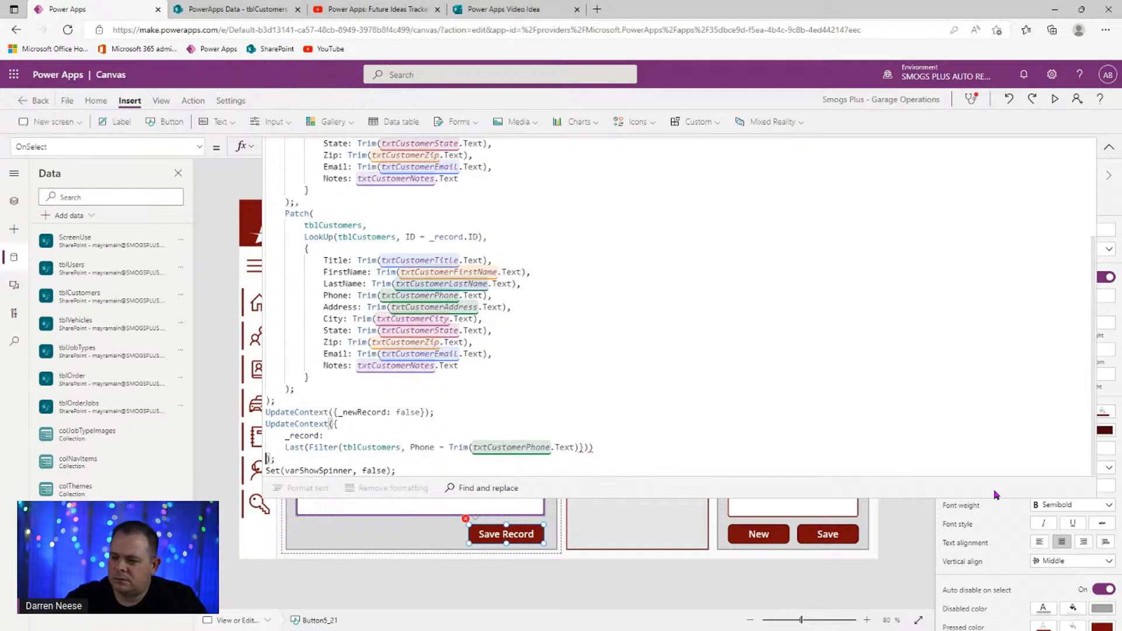
click(615, 447)
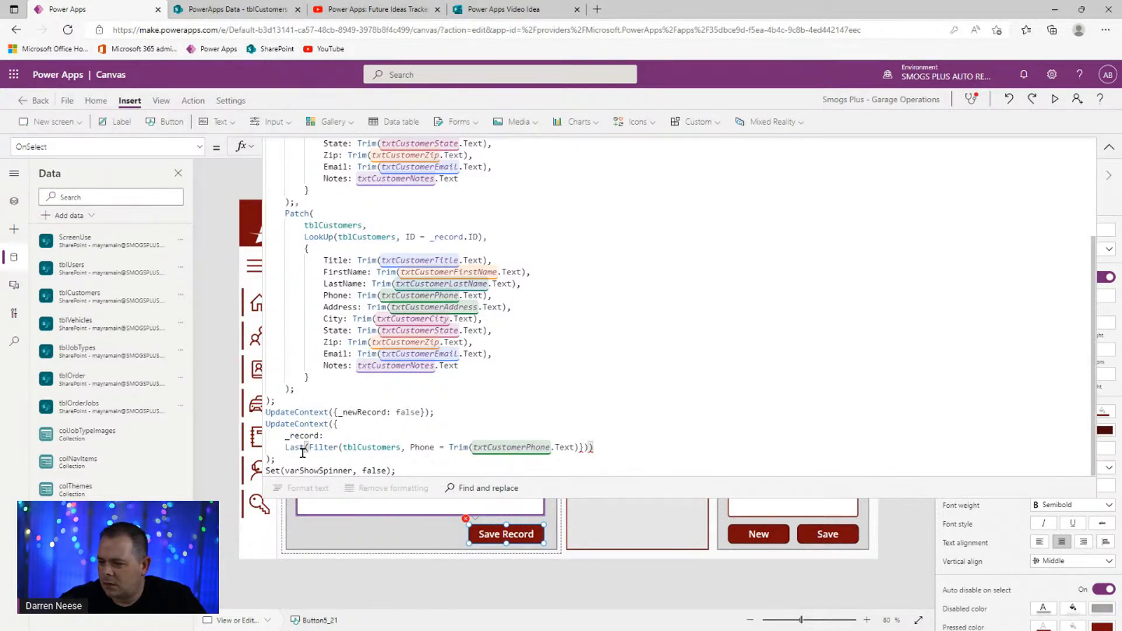
click(310, 449)
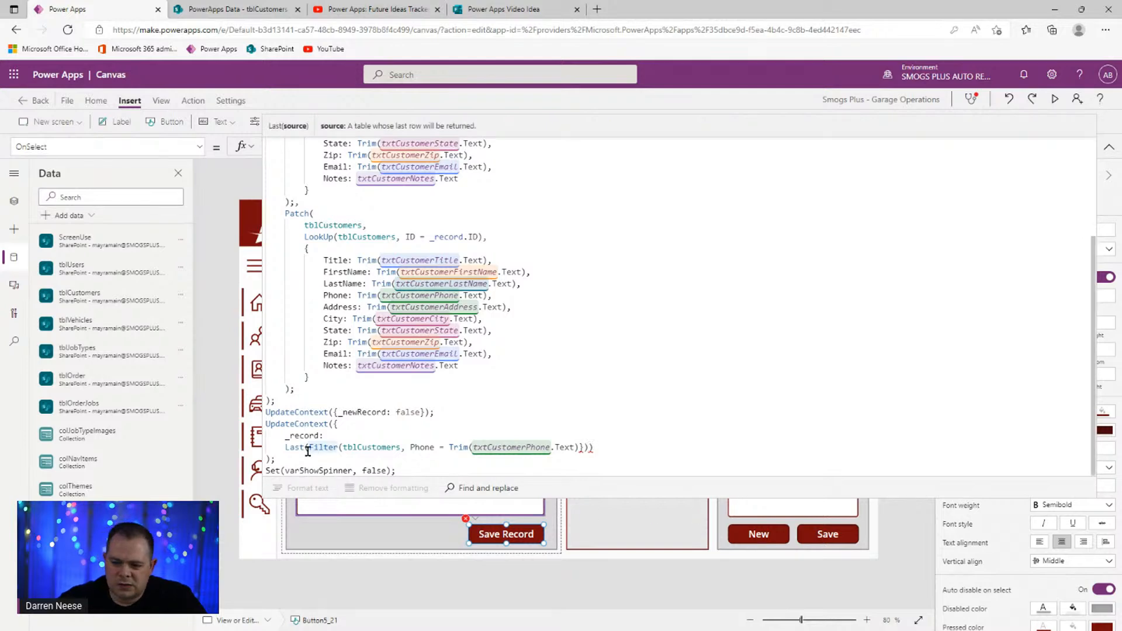
key(shift+Home)
key(BackSpace)
key(End)
key(BackSpace)
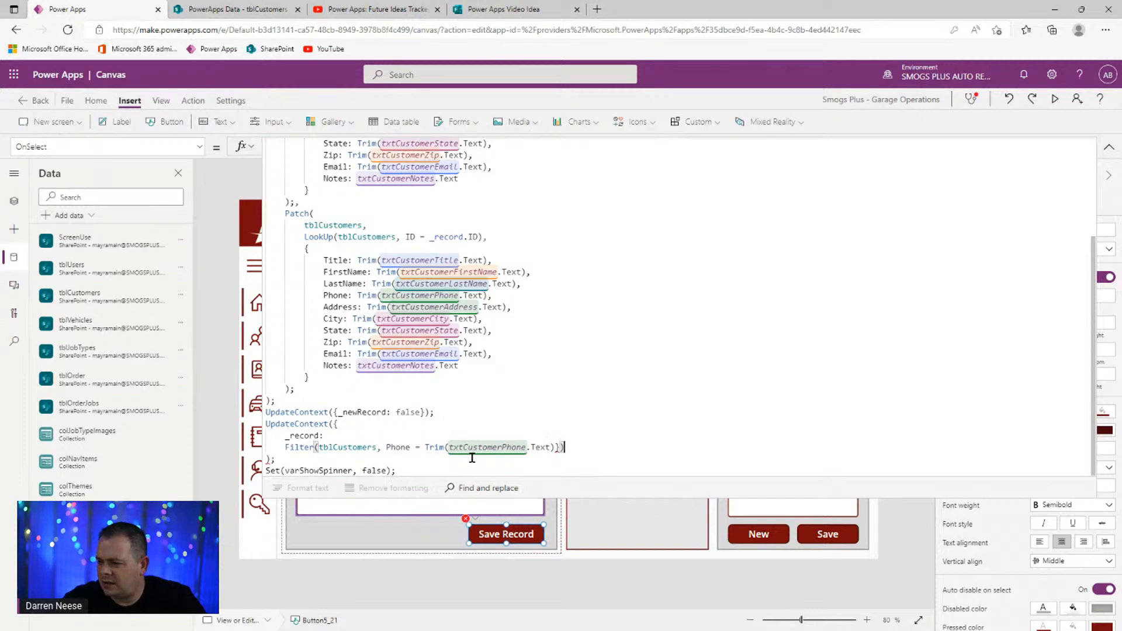
- Indent the _record and Filter lines one level and rebalance the closing parentheses
click(542, 416)
click(293, 448)
click(555, 448)
key(Return)
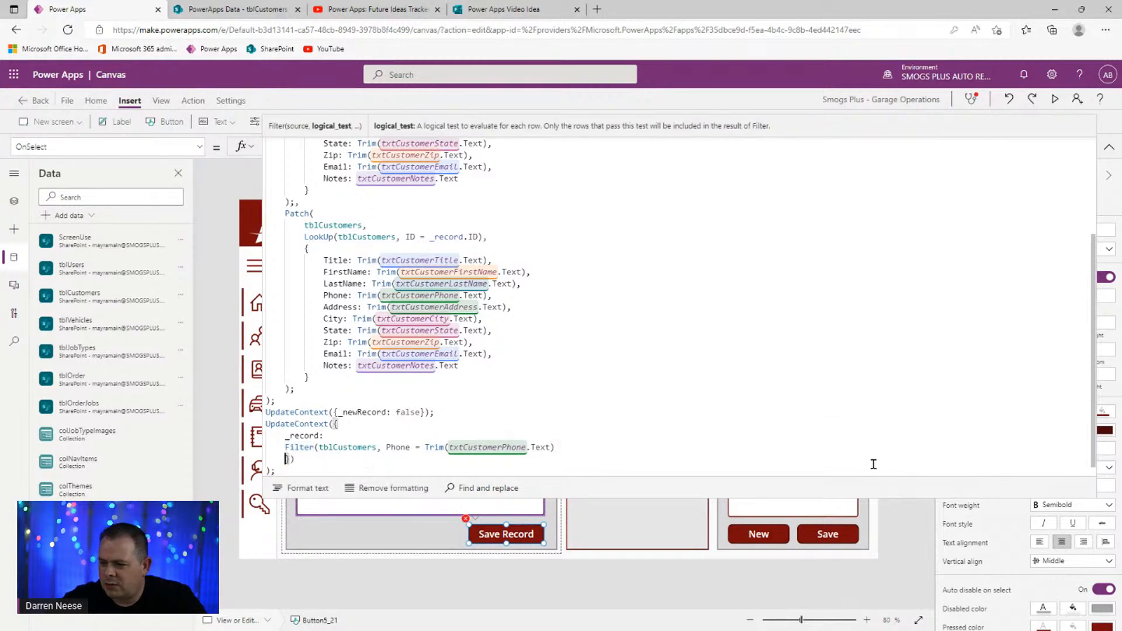
key(Up)
drag(568, 450, 266, 436)
key(Tab)
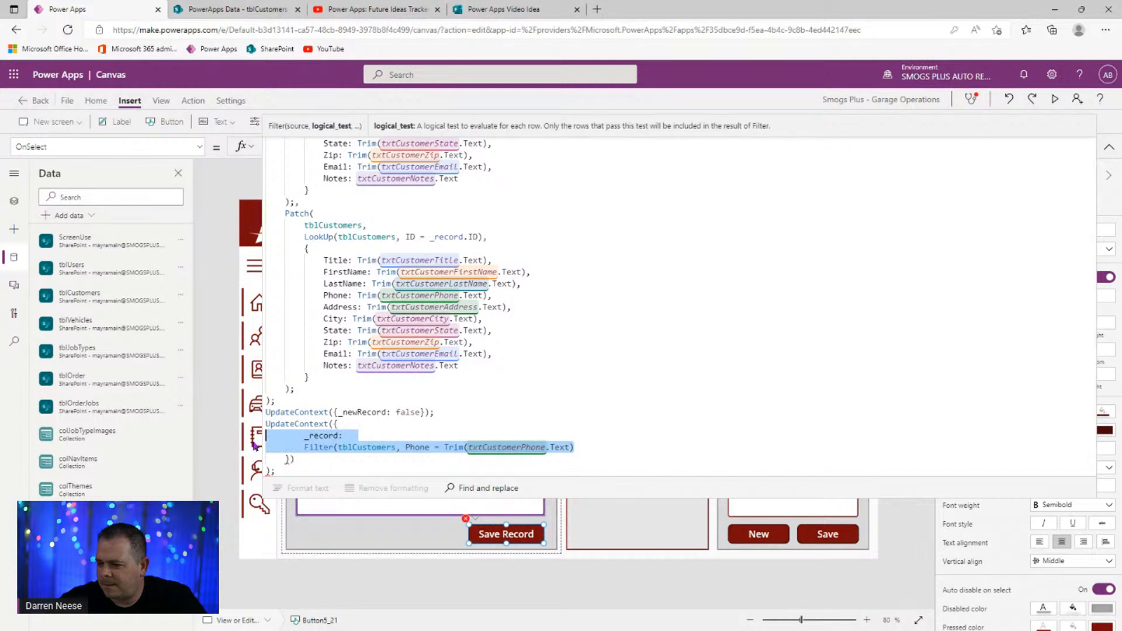
click(434, 425)
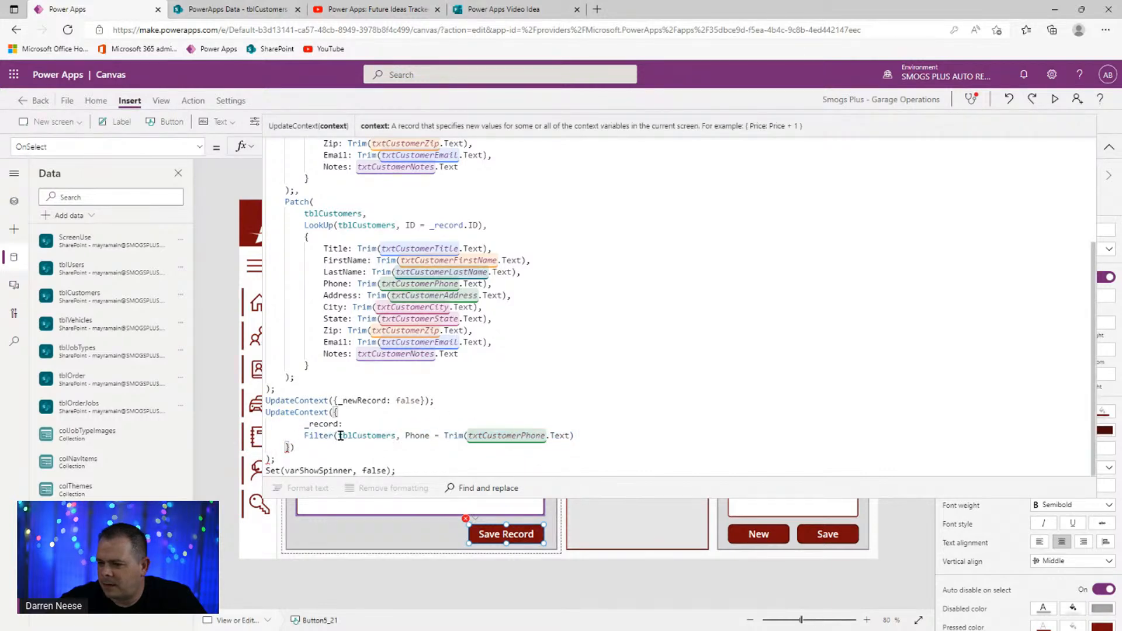
click(325, 424)
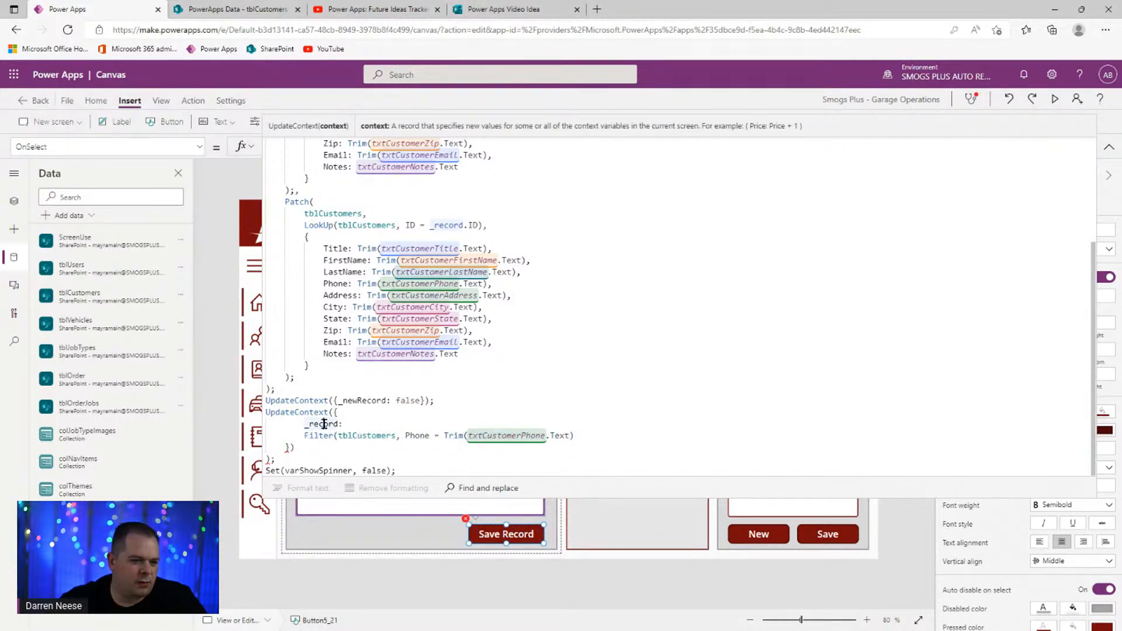
click(289, 448)
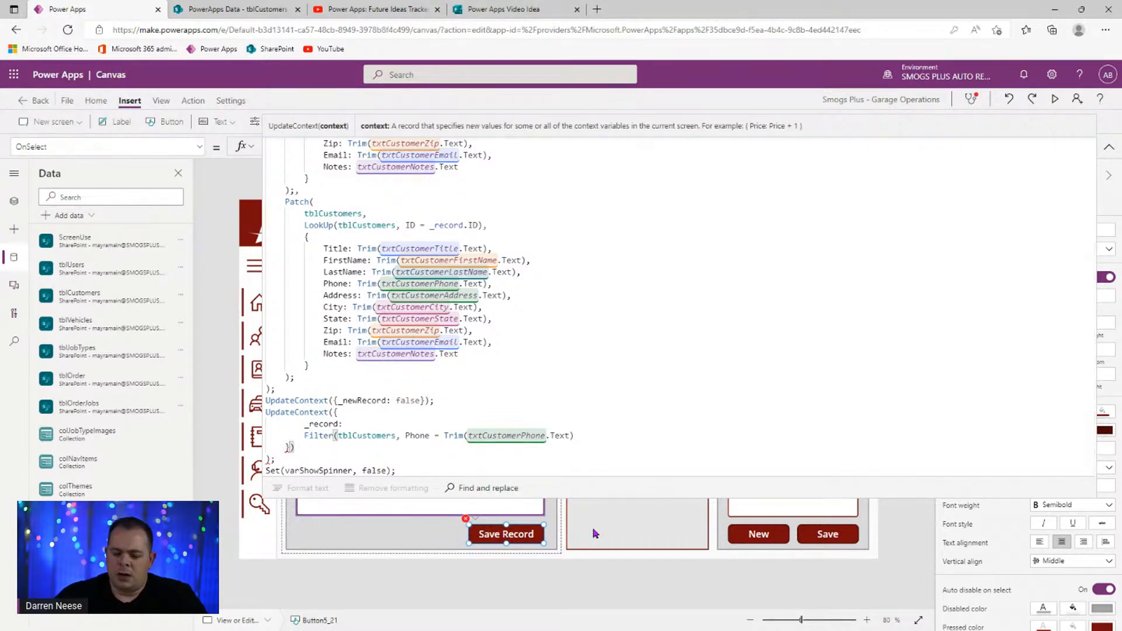
key(Delete)
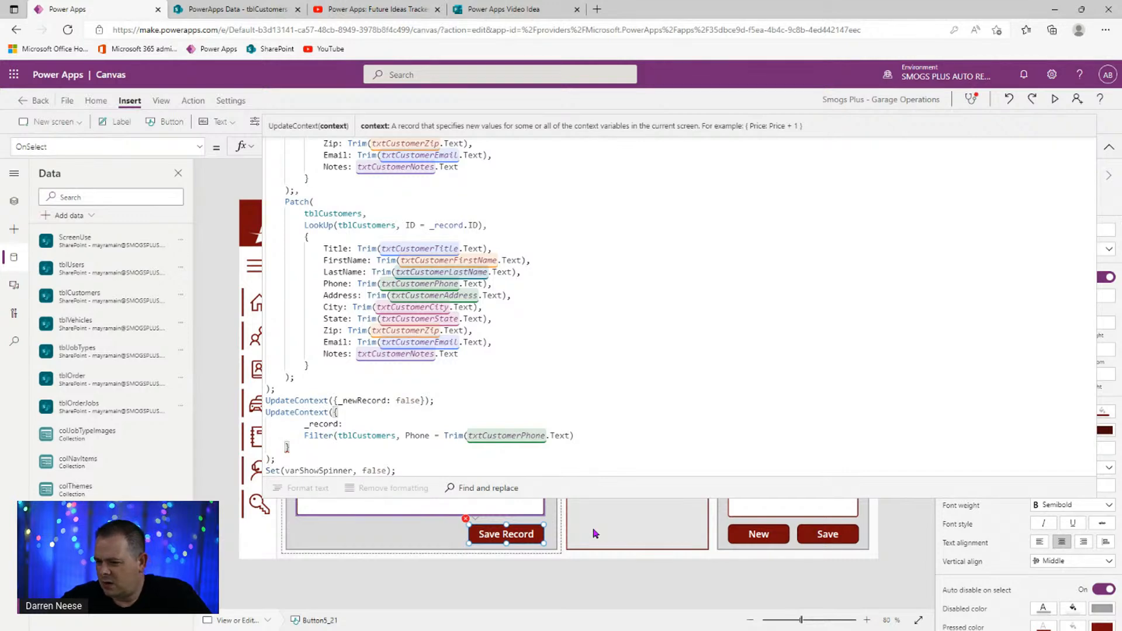
key(Up)
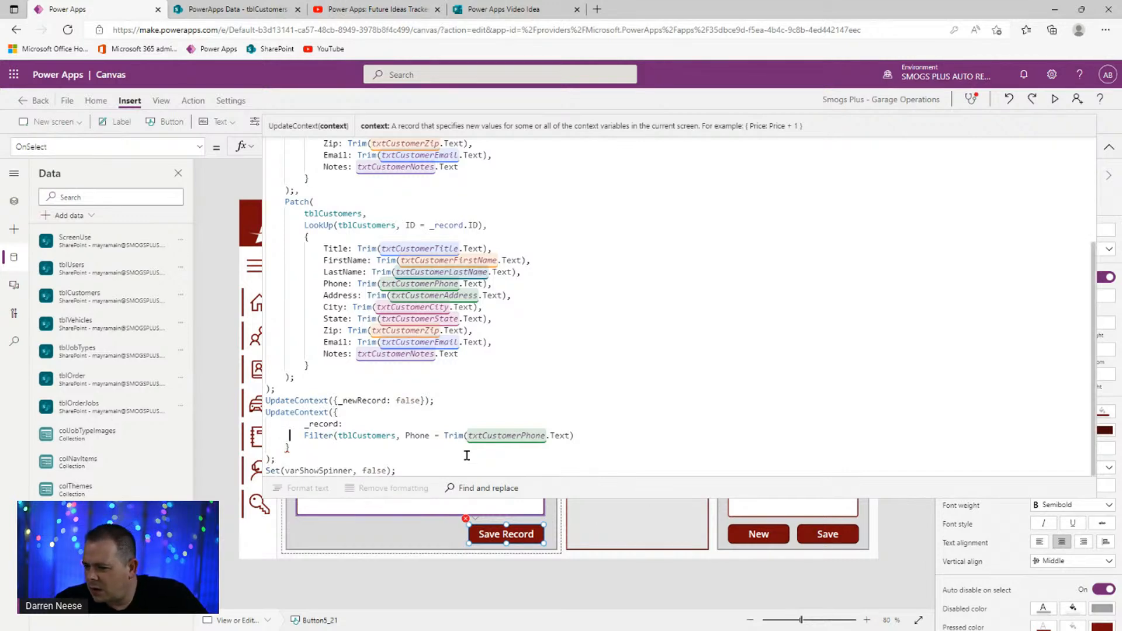
click(596, 442)
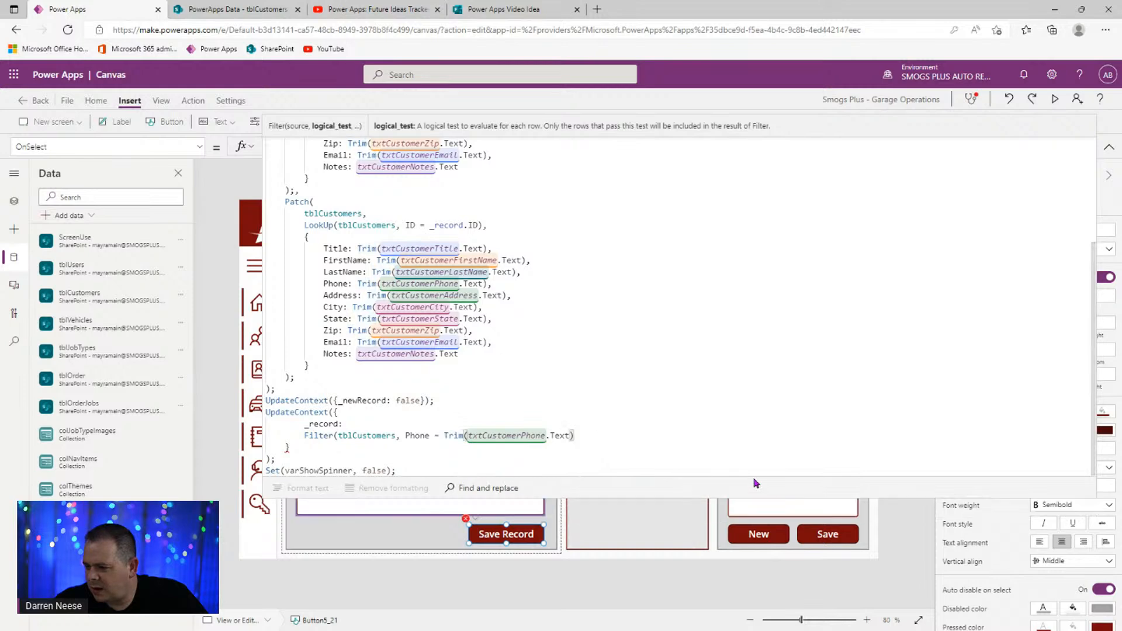
text())
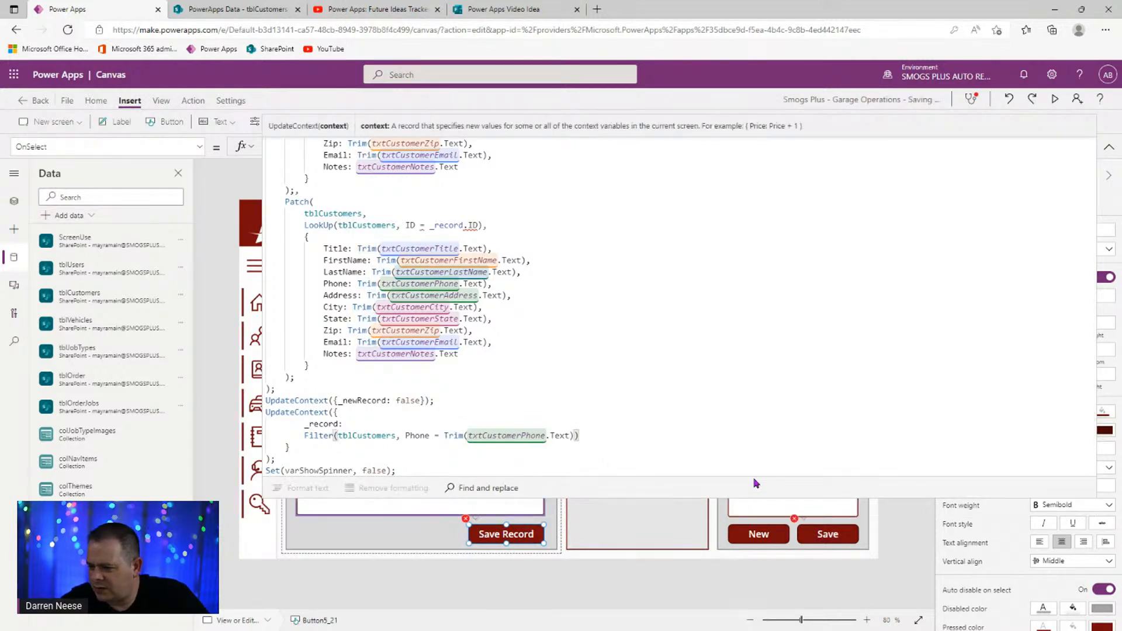
- Insert Last( after _record:, indent the Filter line inside it, and close with )
key(Home)
key(ctrl+shift+Right)
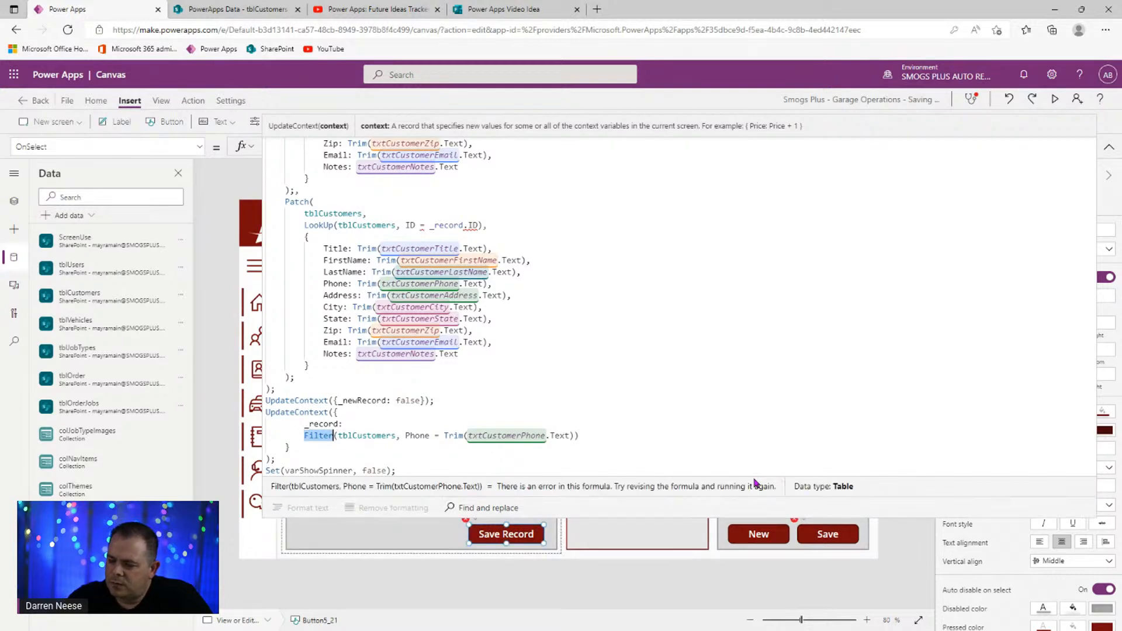
key(Left)
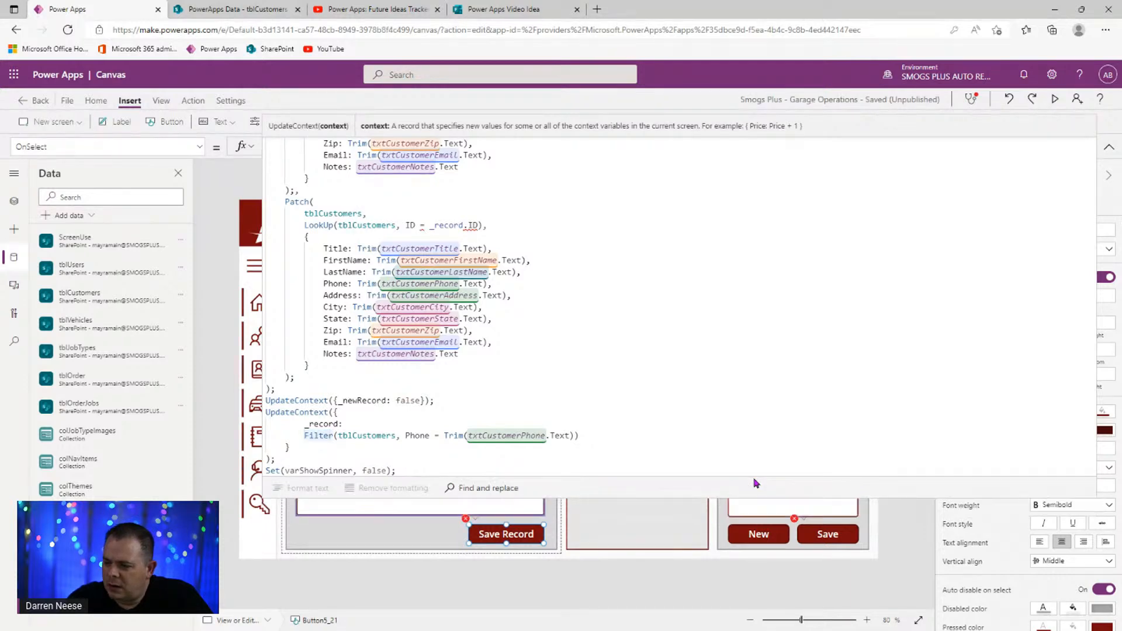
key(Up)
key(End)
key(shift+Return)
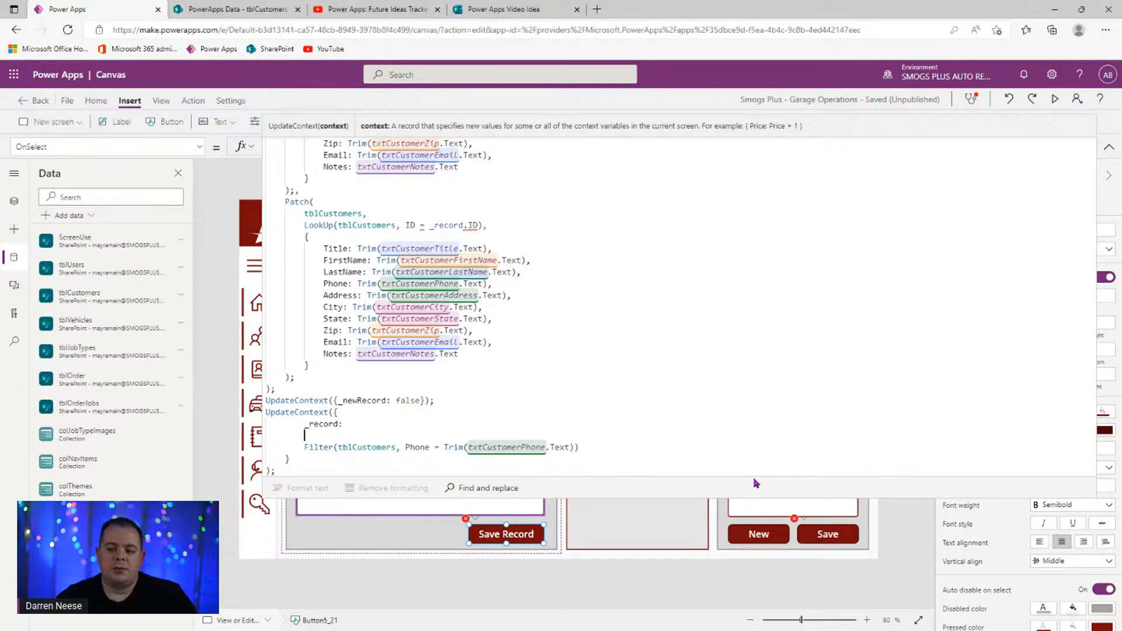
text(Last()
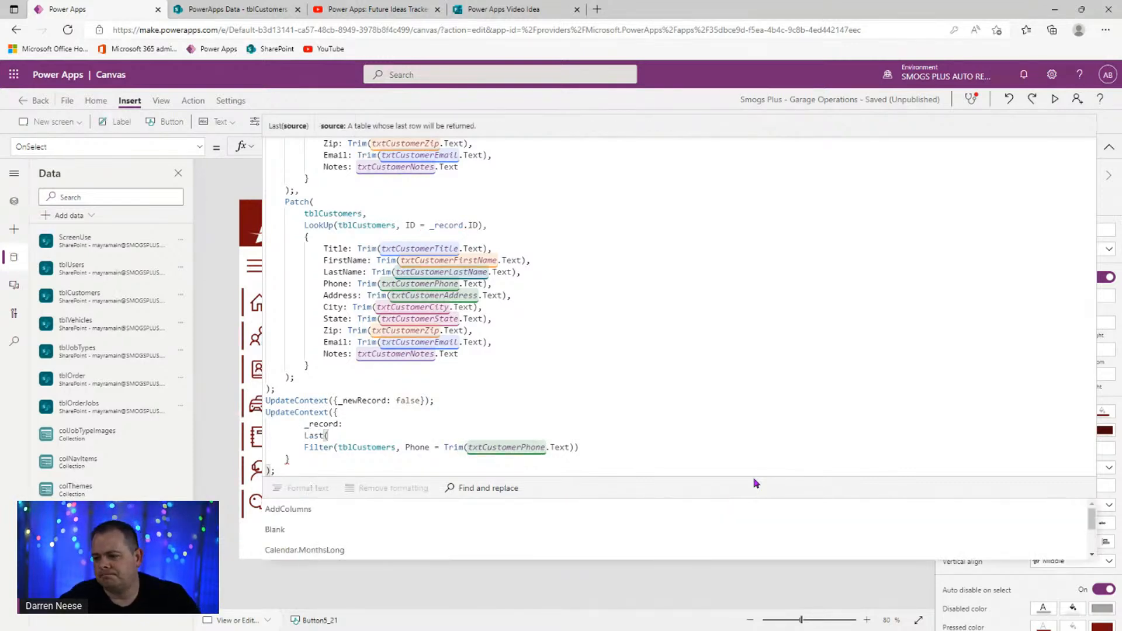
click(614, 441)
key(Tab)
click(614, 442)
key(Return)
text())
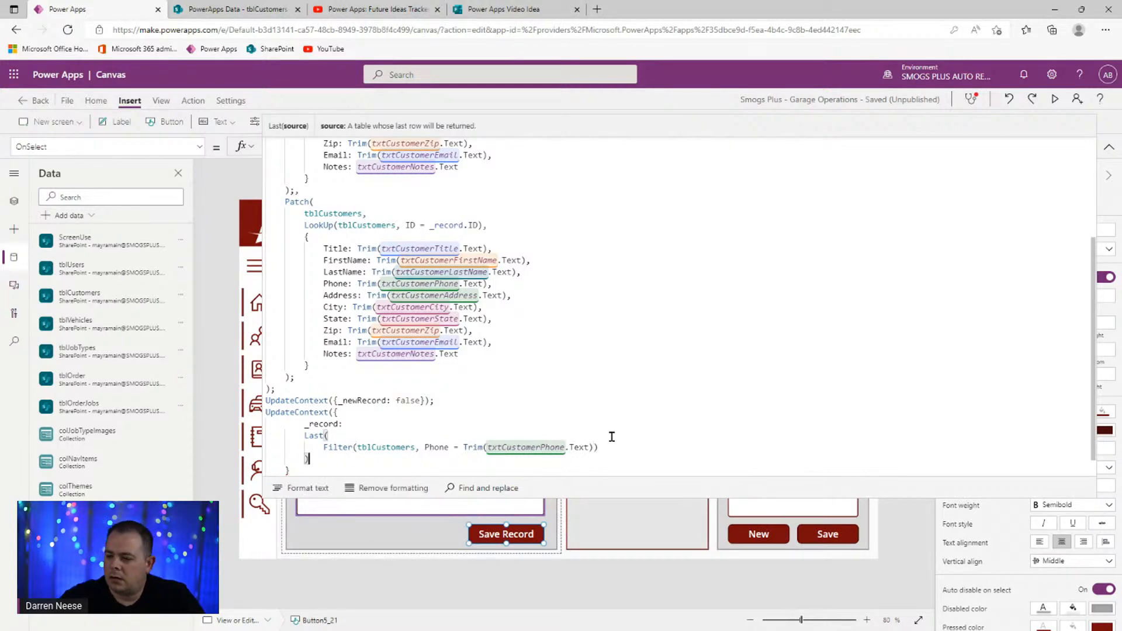
scroll(581, 330, down, 1)
- Verify the formula's bracket matching, then preview the app and go to the Customers screen
click(508, 447)
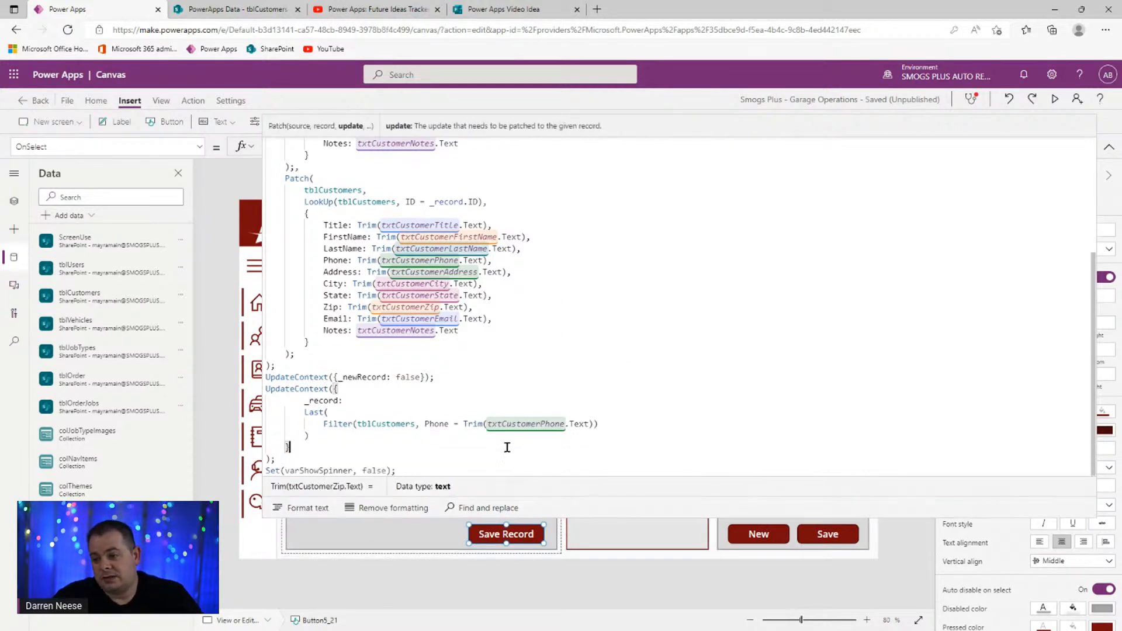
click(746, 427)
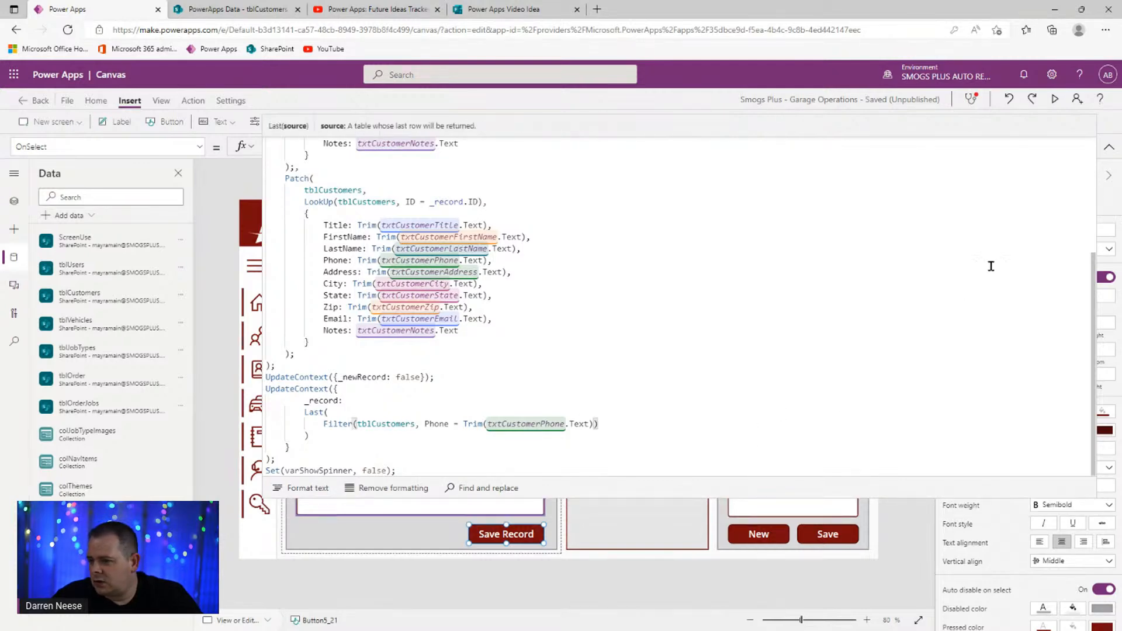
scroll(1005, 223, up, 5)
click(1055, 98)
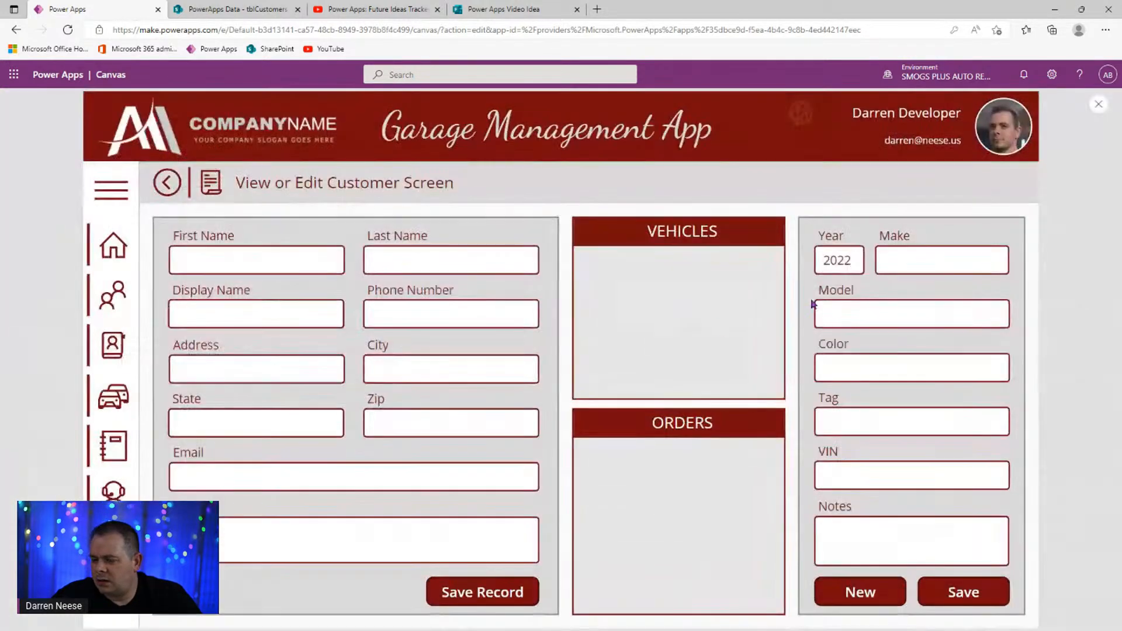
click(111, 187)
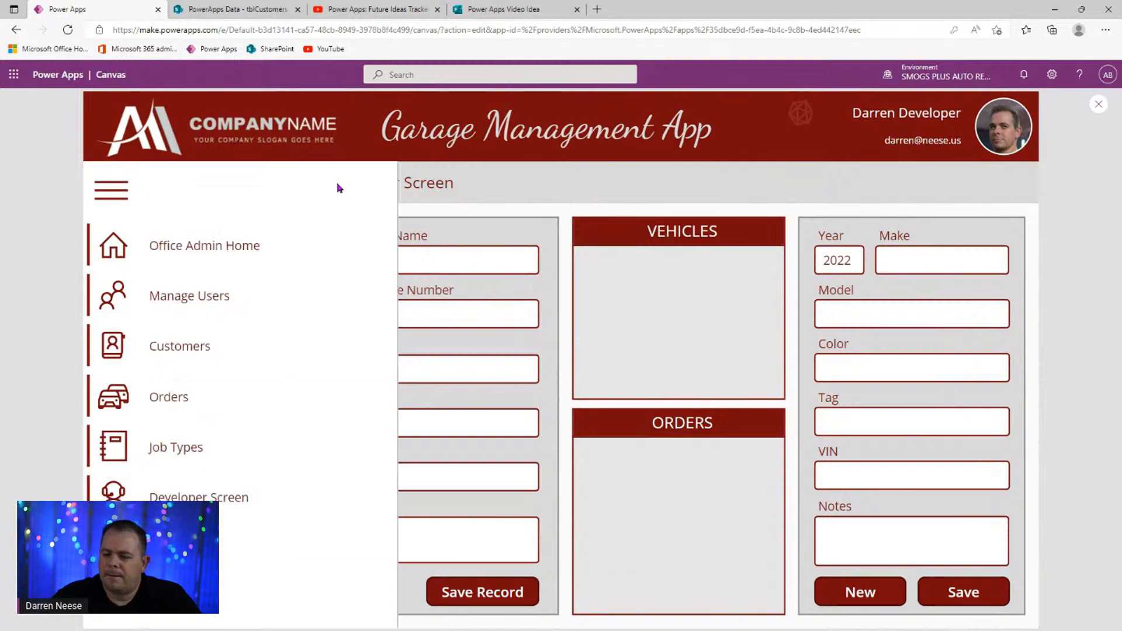
click(203, 354)
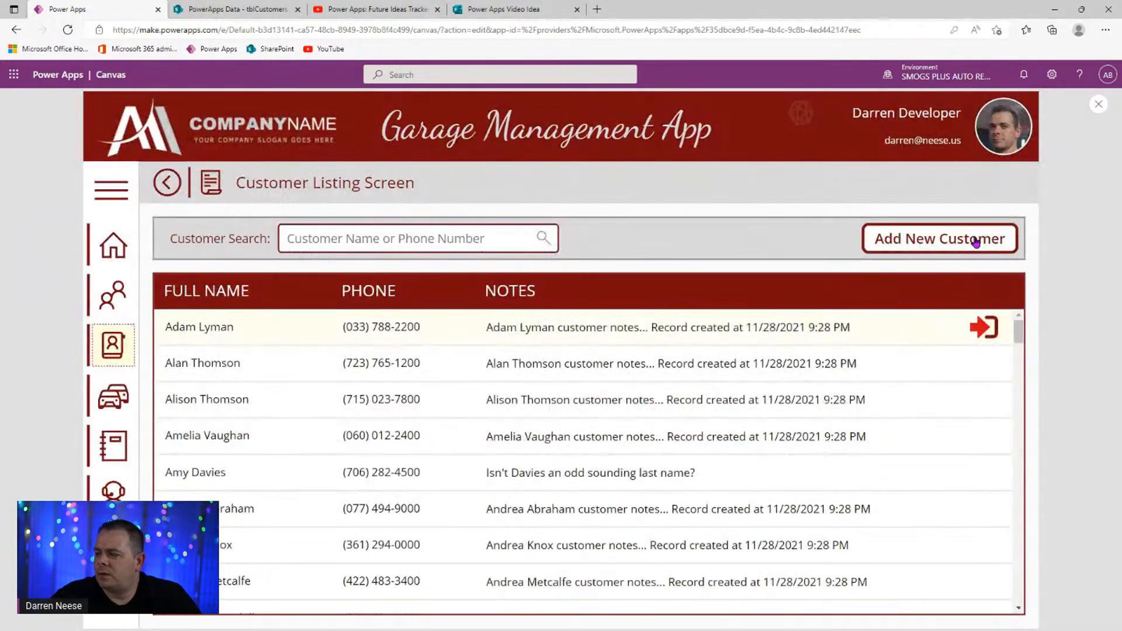
- Start a new customer with first name NEW and last name GUY, then close the preview
click(977, 241)
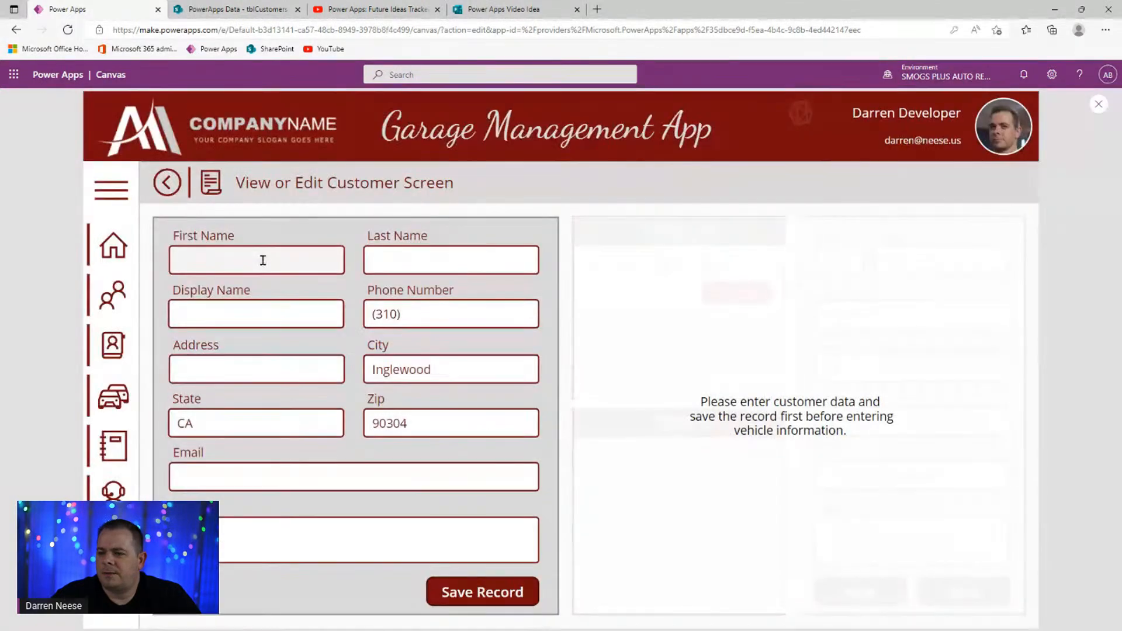
click(265, 261)
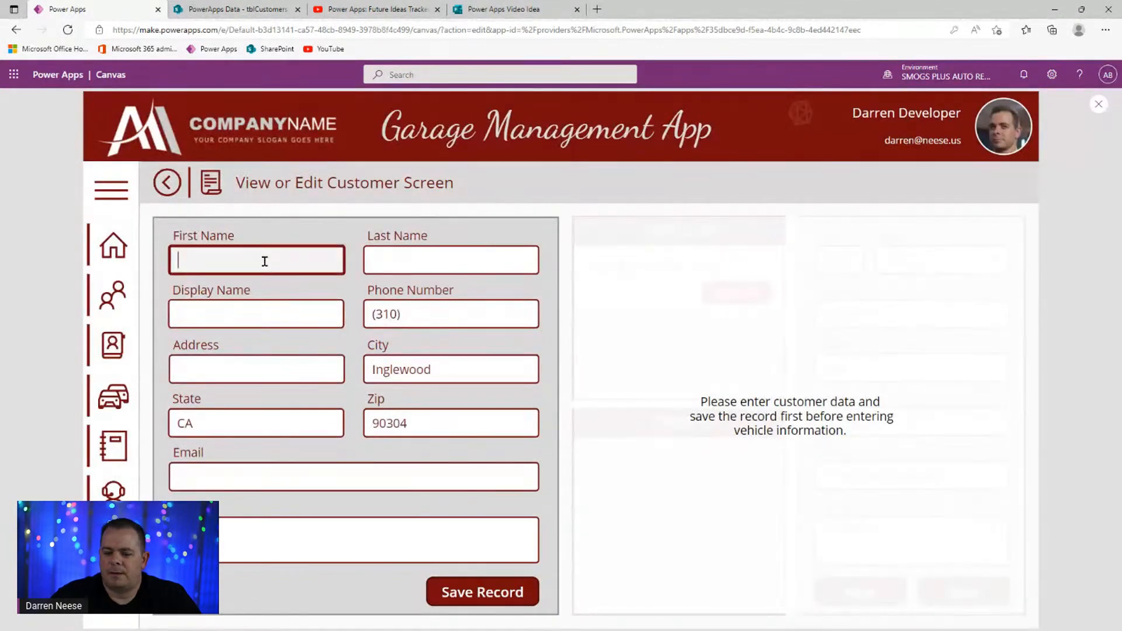
text(NEW)
key(Tab)
text(GUY)
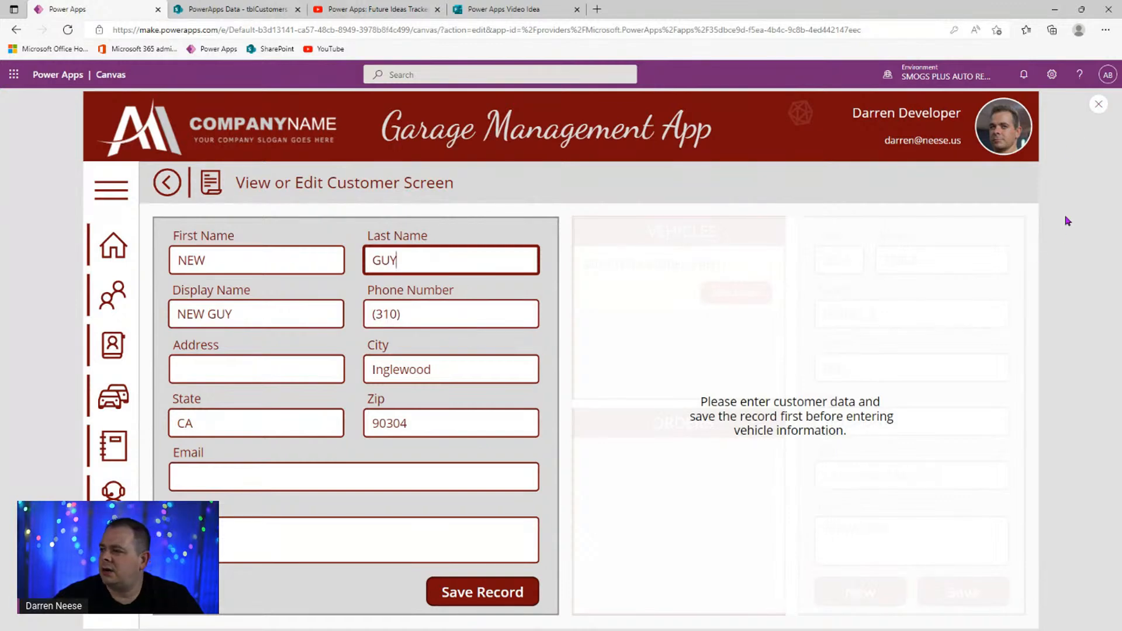
click(1096, 105)
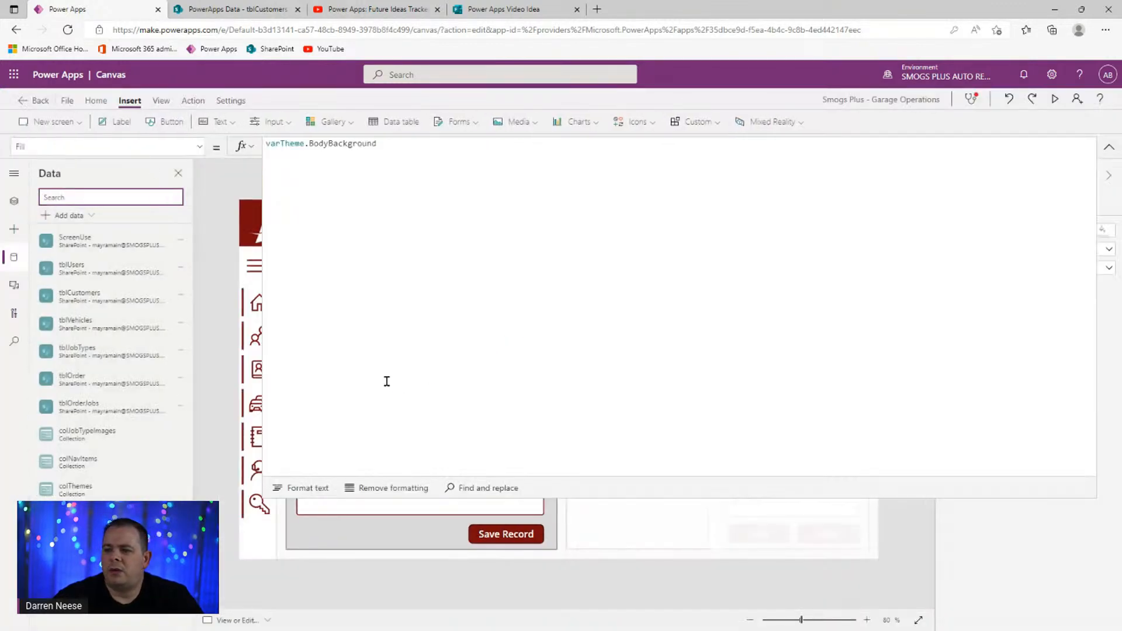
- Check the Phone Number input's control name, then select the Save Record button on the canvas
click(1109, 146)
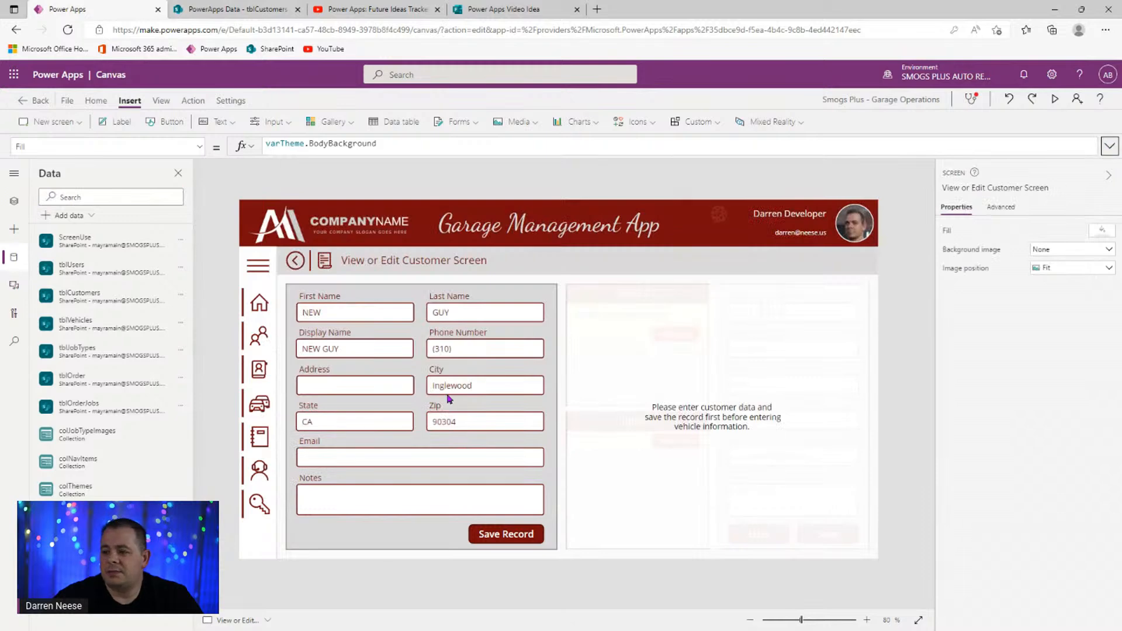
click(483, 353)
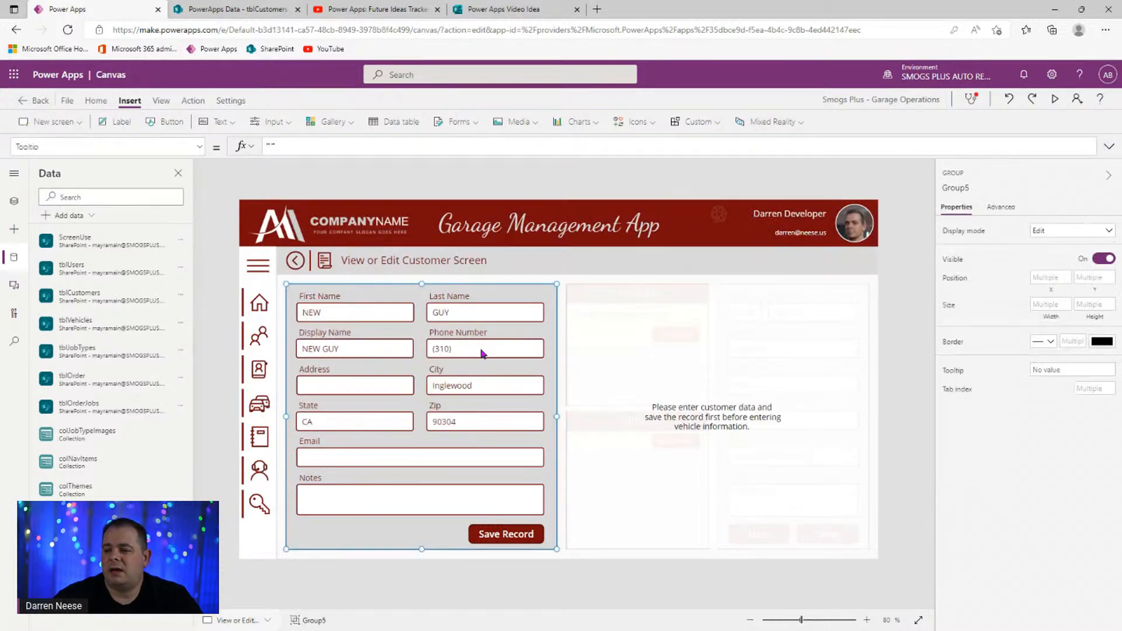
click(482, 351)
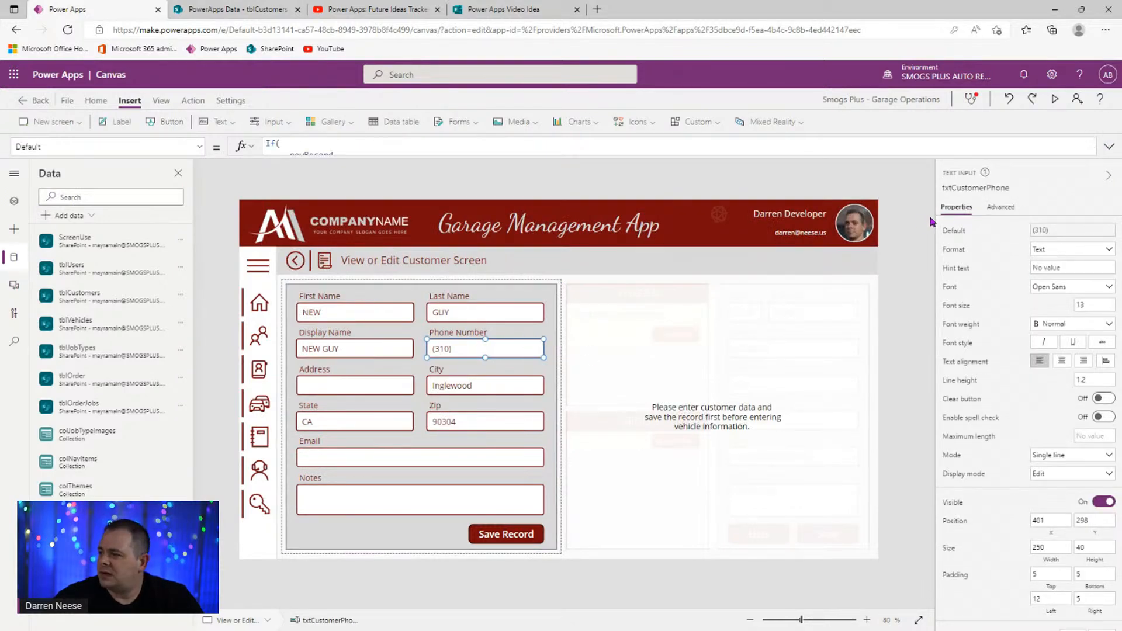
click(990, 188)
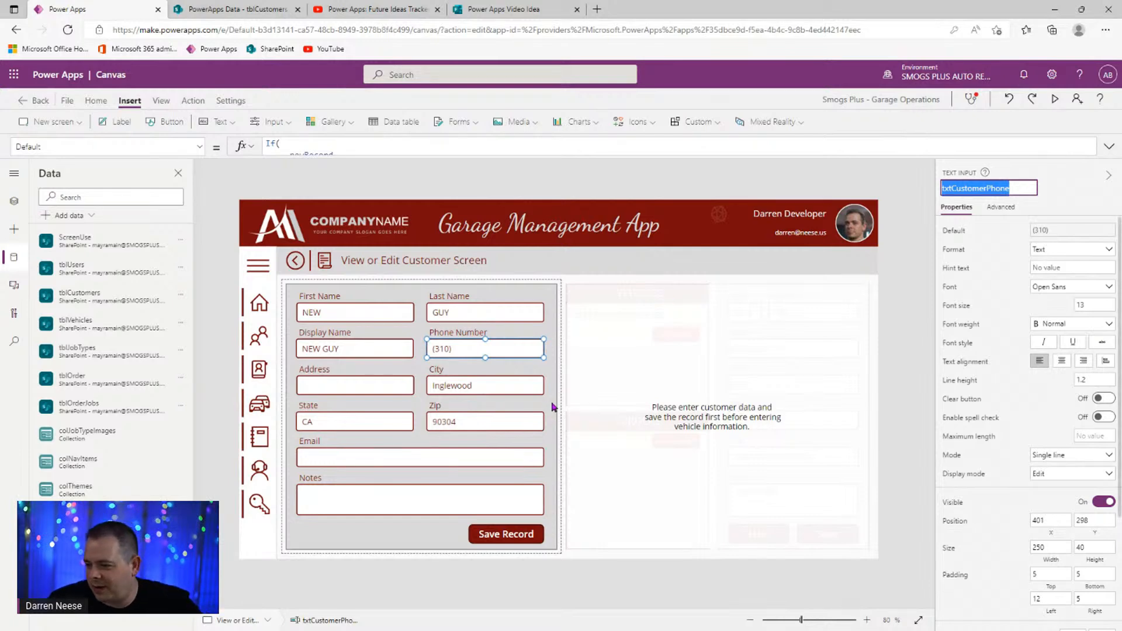
click(506, 534)
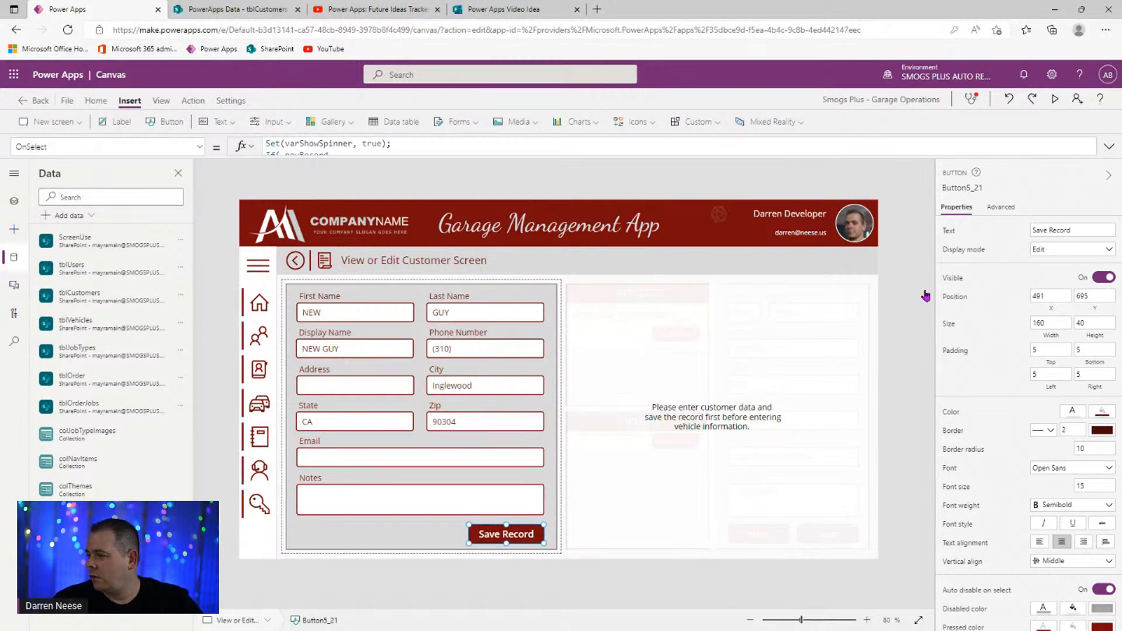
- Start Save Record's DisplayMode formula with the condition If(Len(txtCustomerPhone.Text) > 9,
click(955, 253)
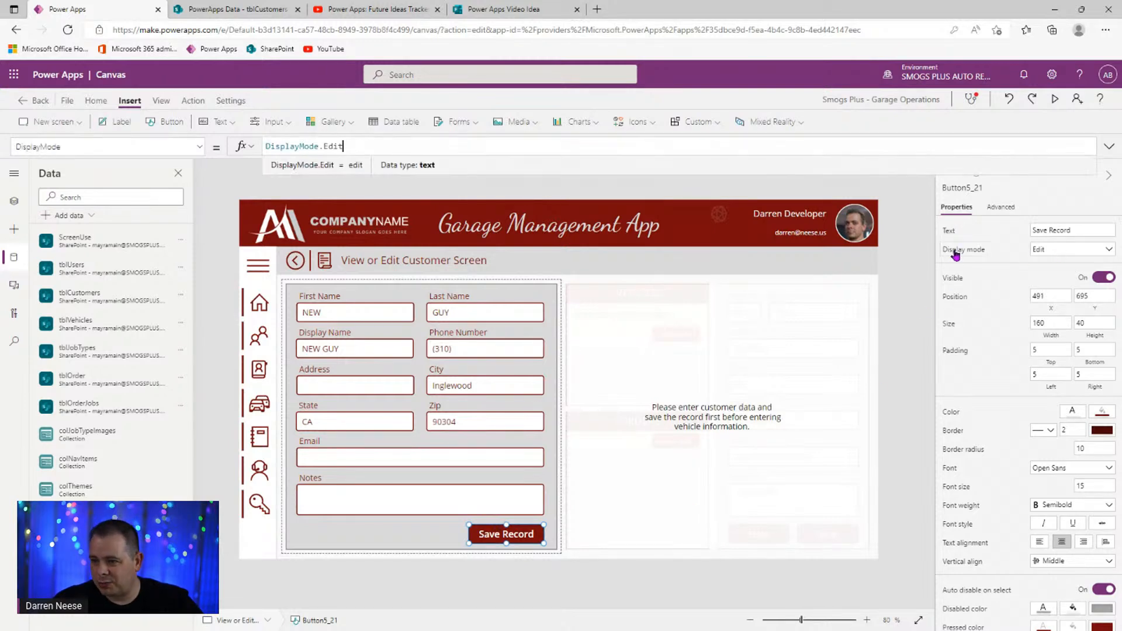
click(1110, 147)
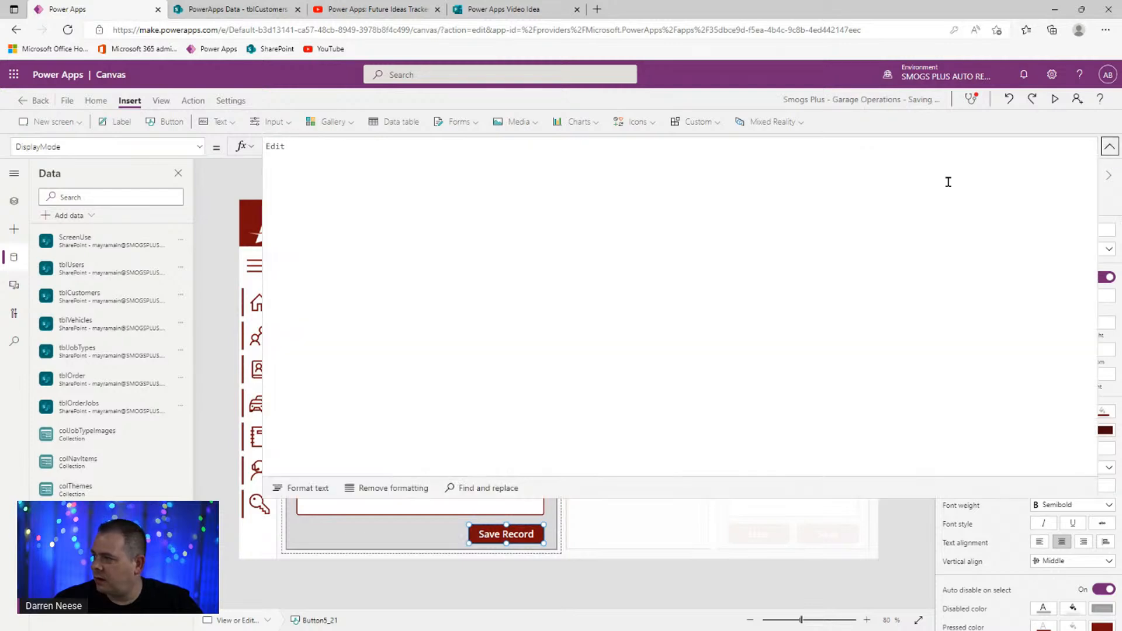
key(Return)
key(Return)
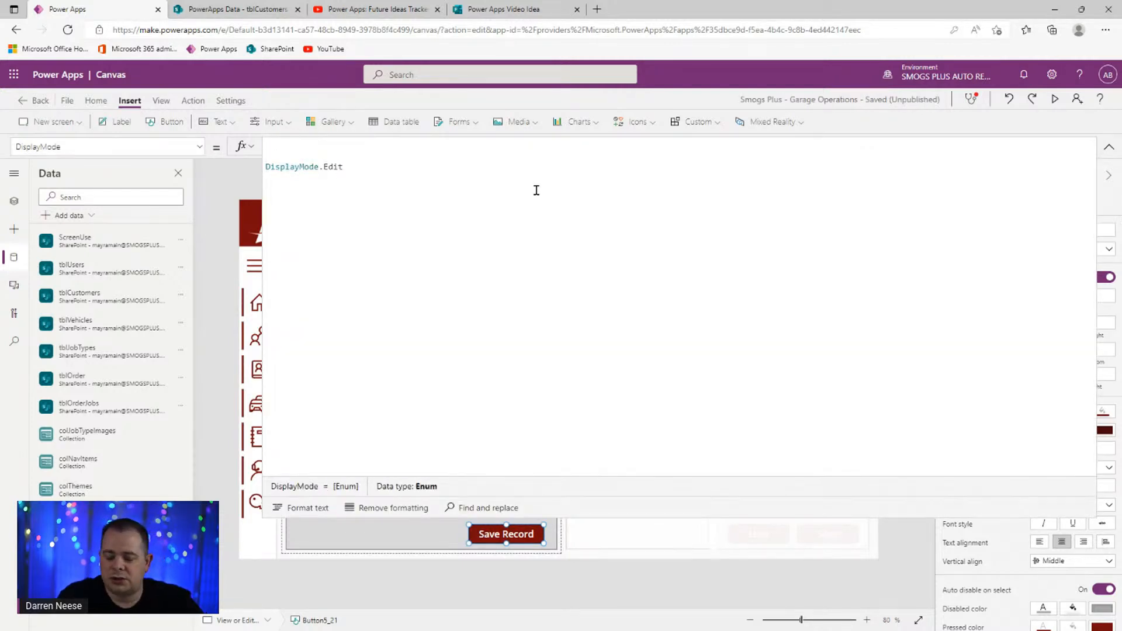
text(If()
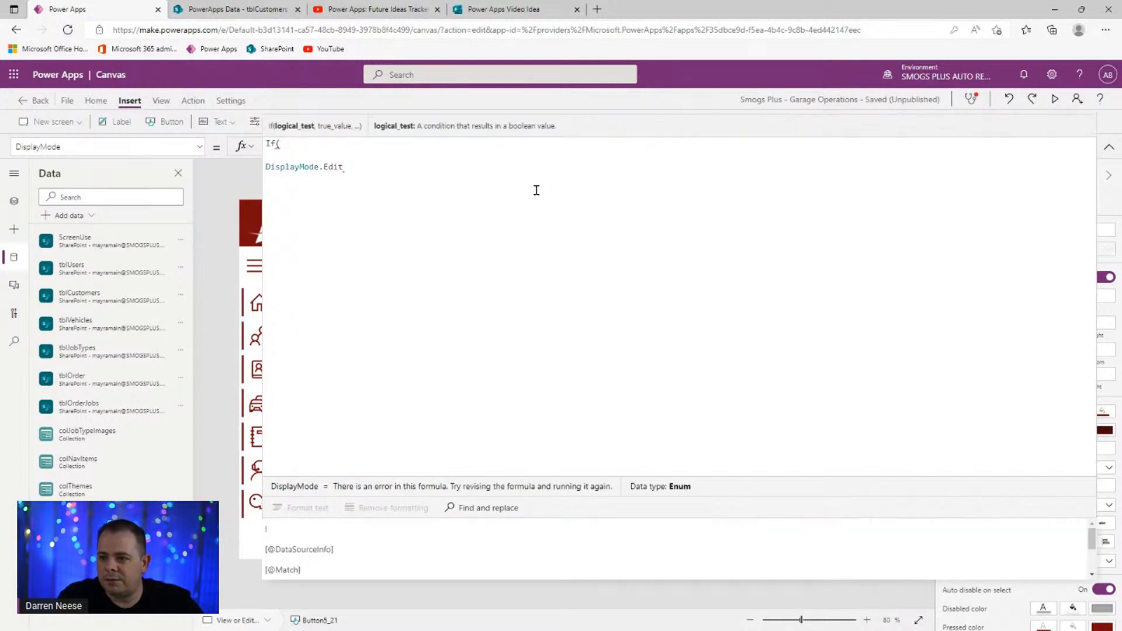
text(Len)
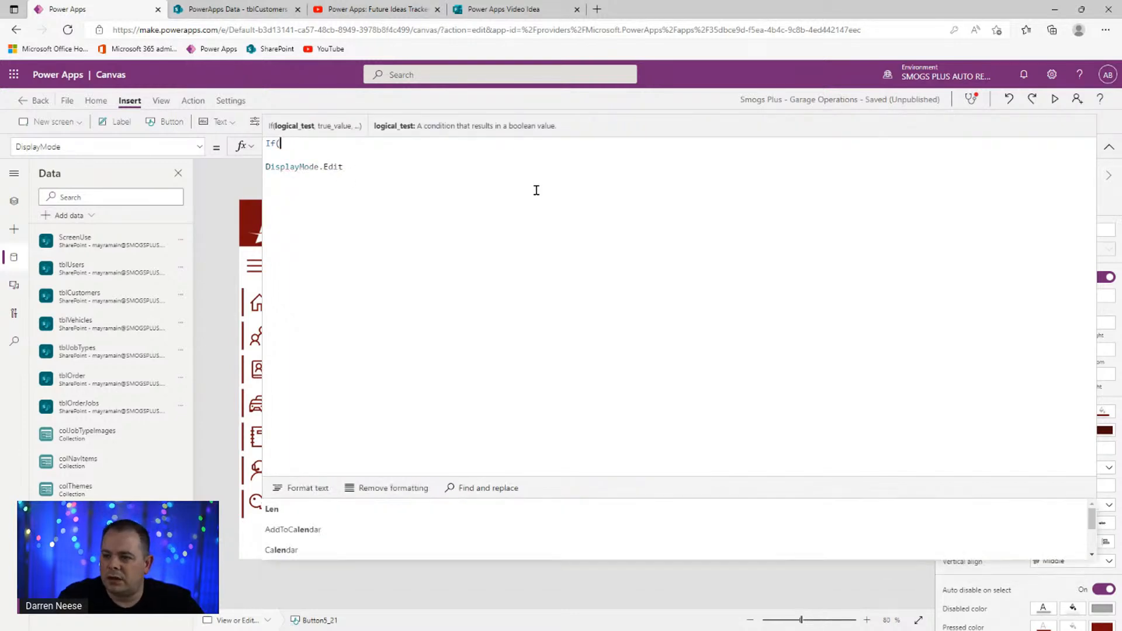
text((txtCustomerPhone))
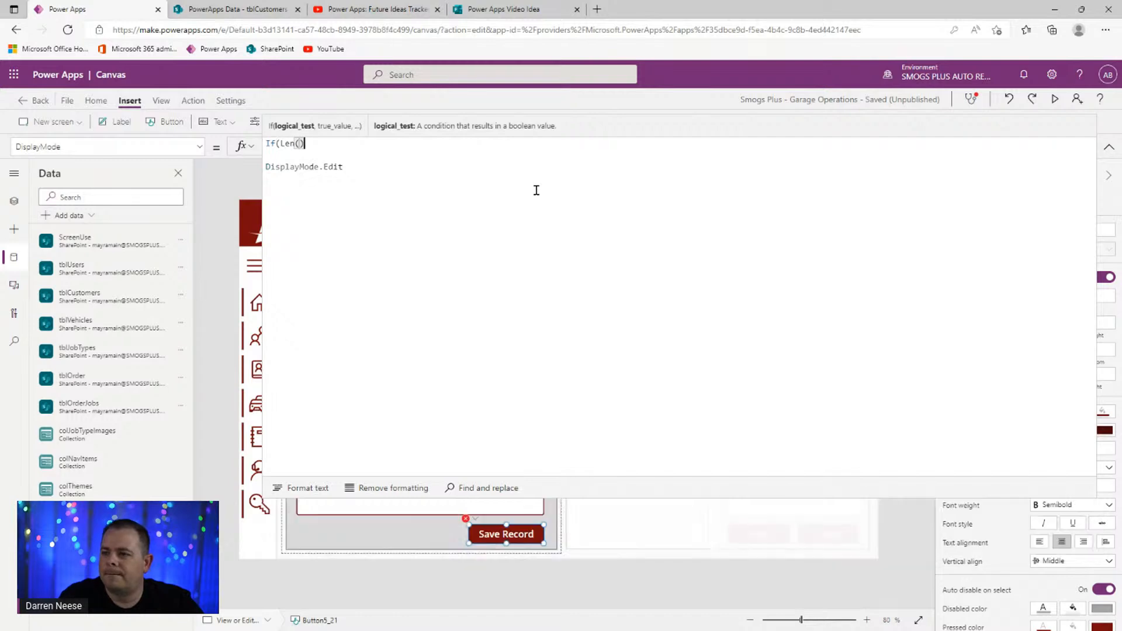
text(.Text)
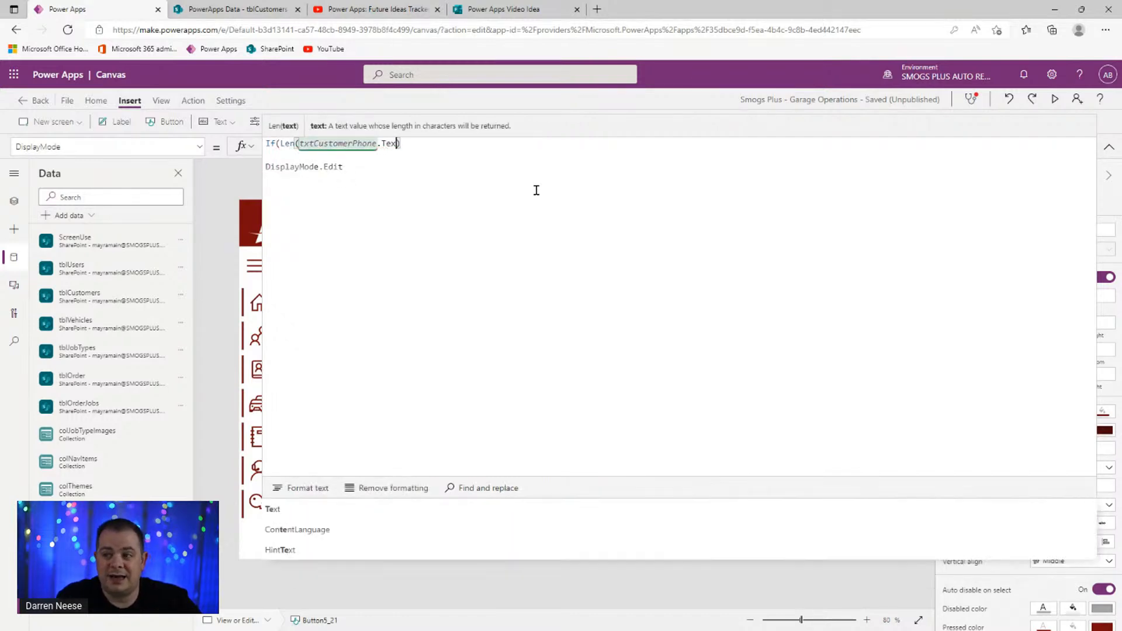
key(Right)
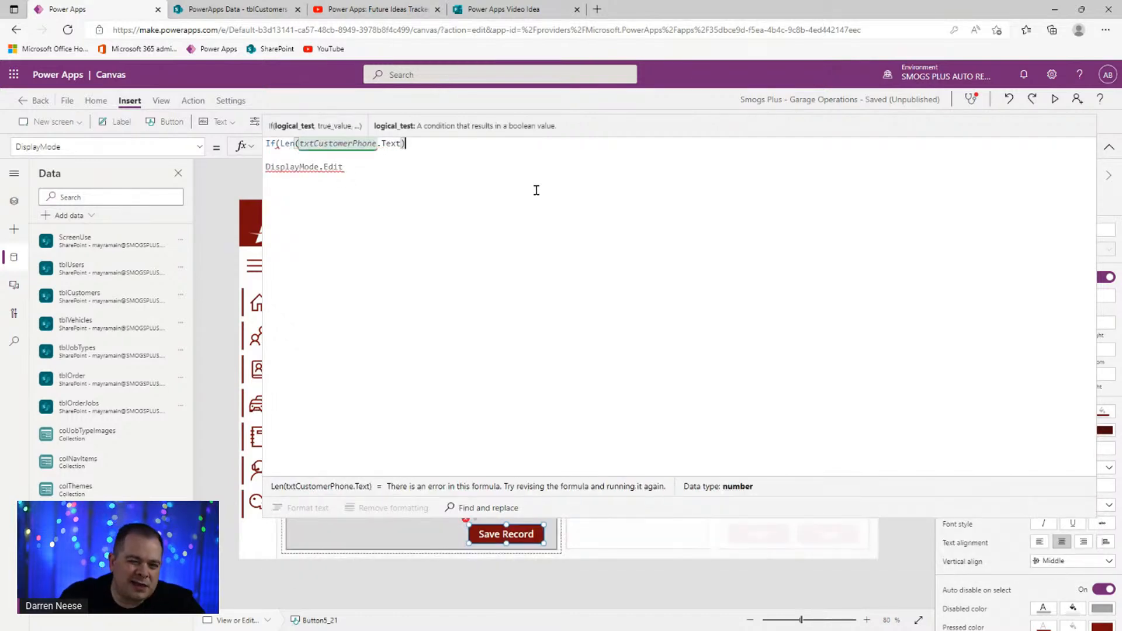
text(> 9)
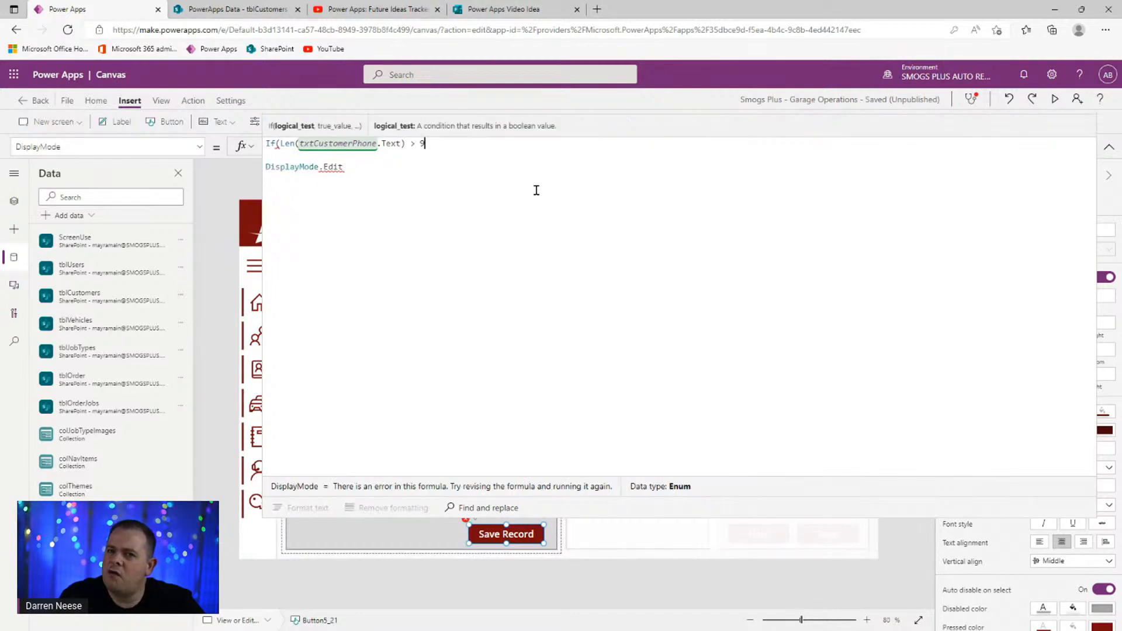
text(,)
key(Delete)
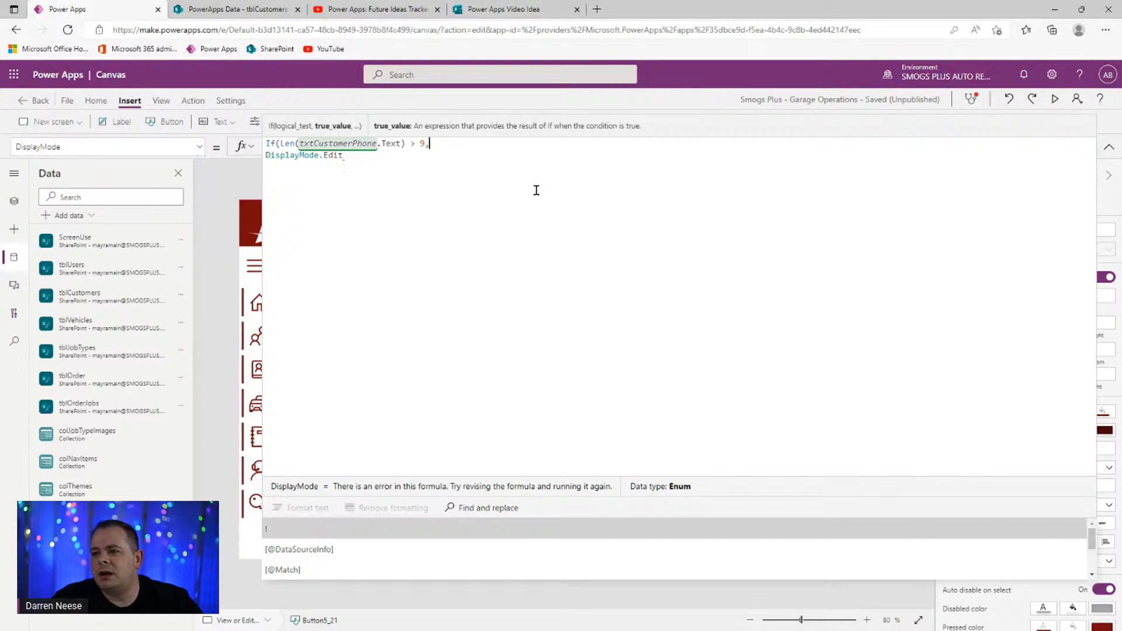
- Complete the formula with DisplayMode.Edit and DisplayMode.Disabled results, format it, and save the app
key(Down)
text(, Disp)
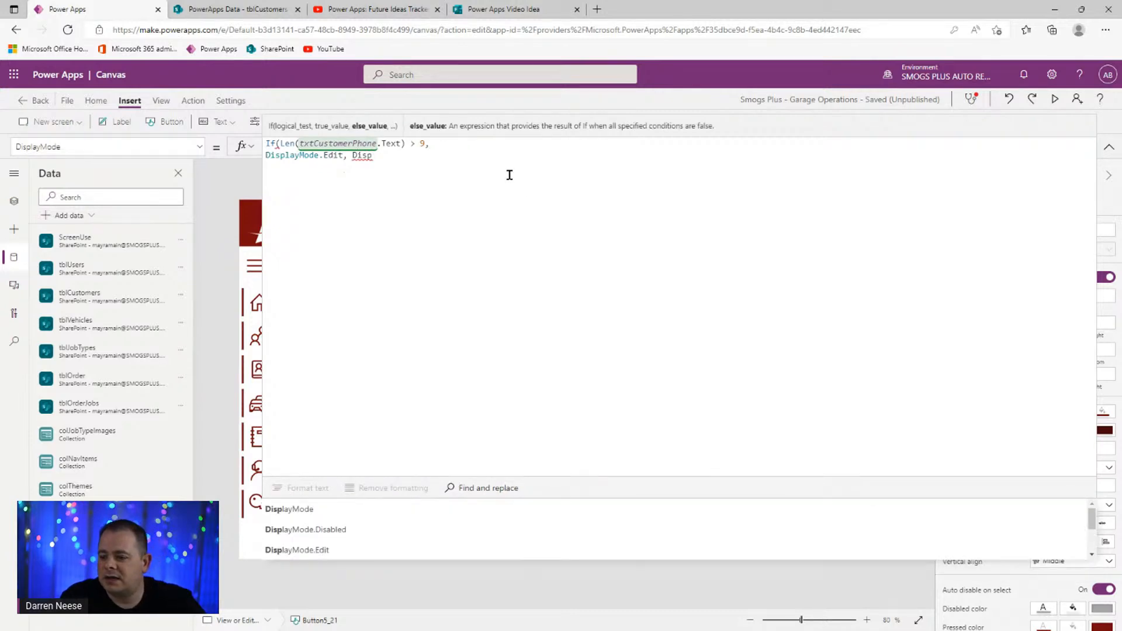
click(317, 529)
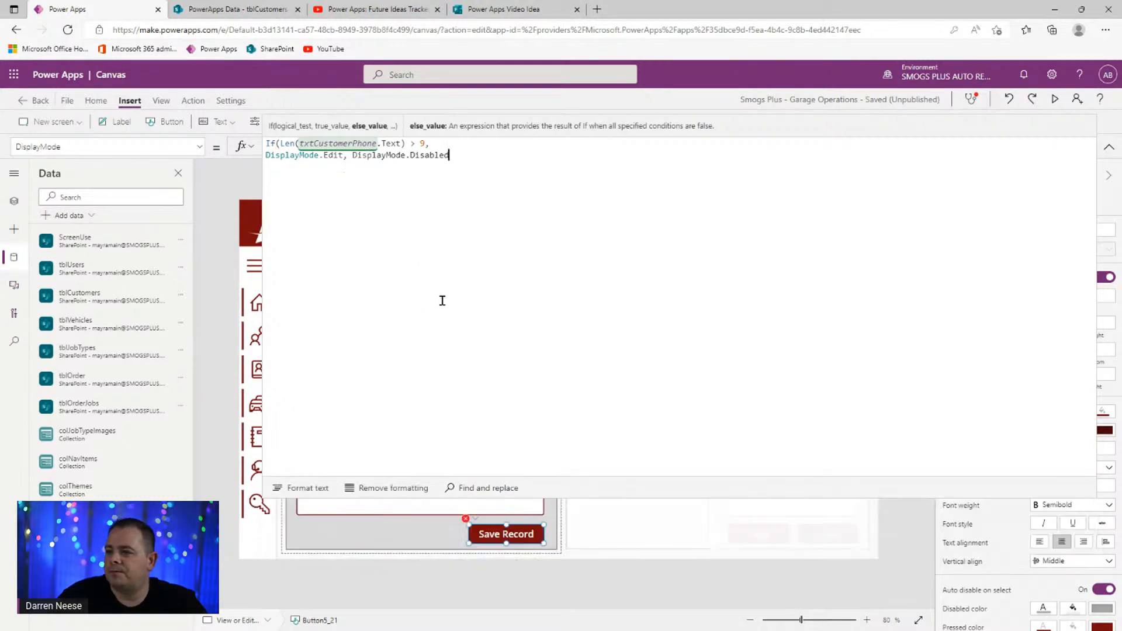
text())
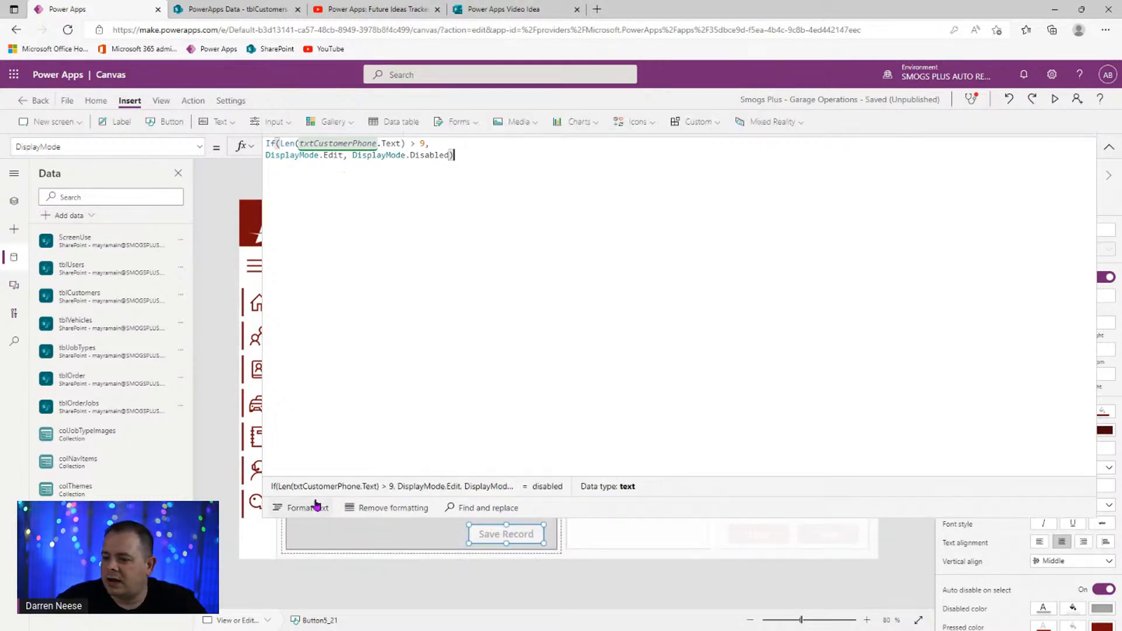
click(308, 508)
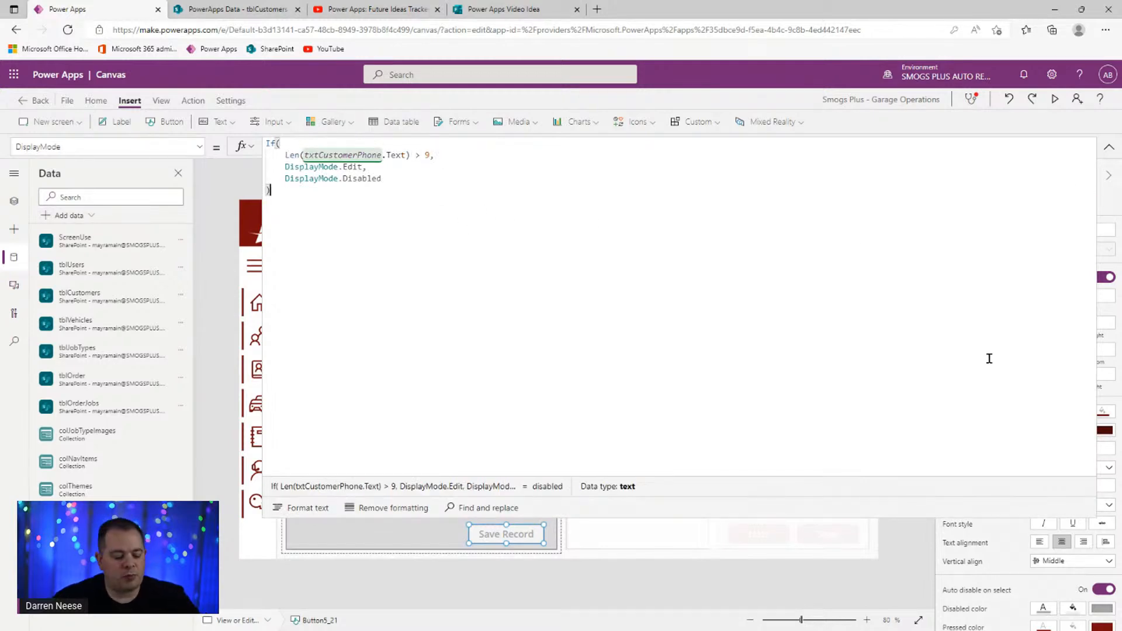
key(ctrl+s)
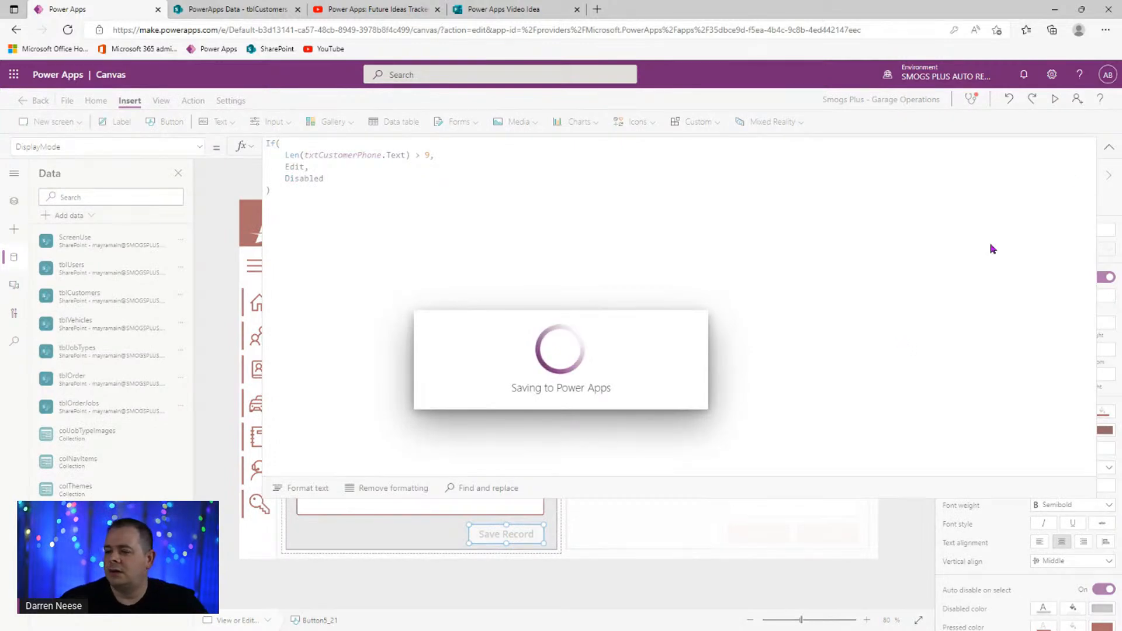
click(1109, 147)
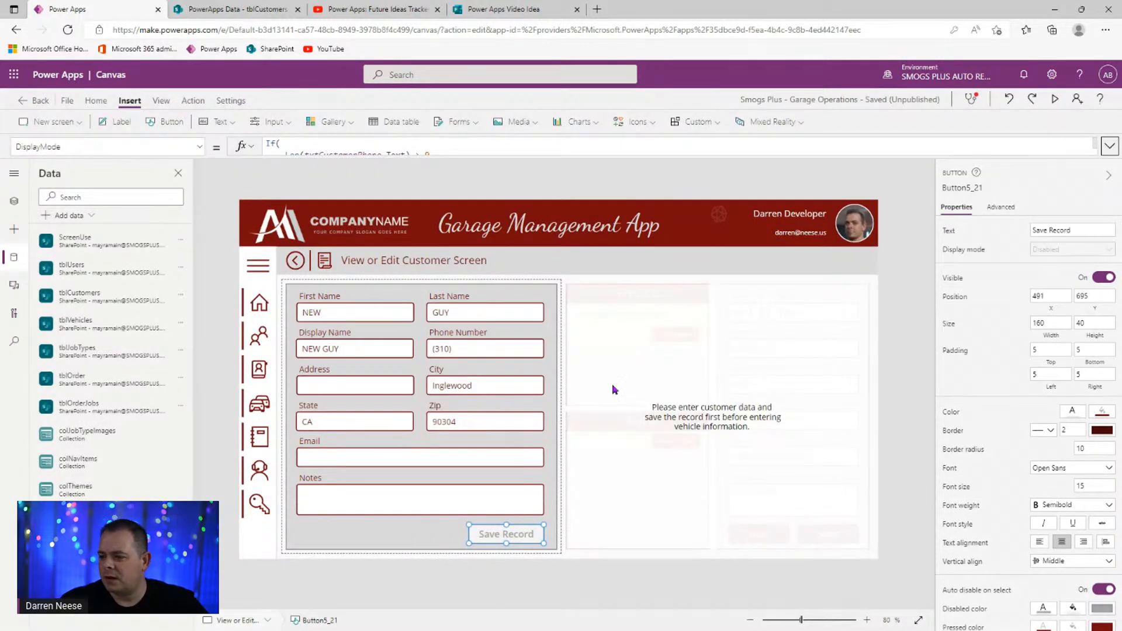
click(1055, 99)
click(506, 320)
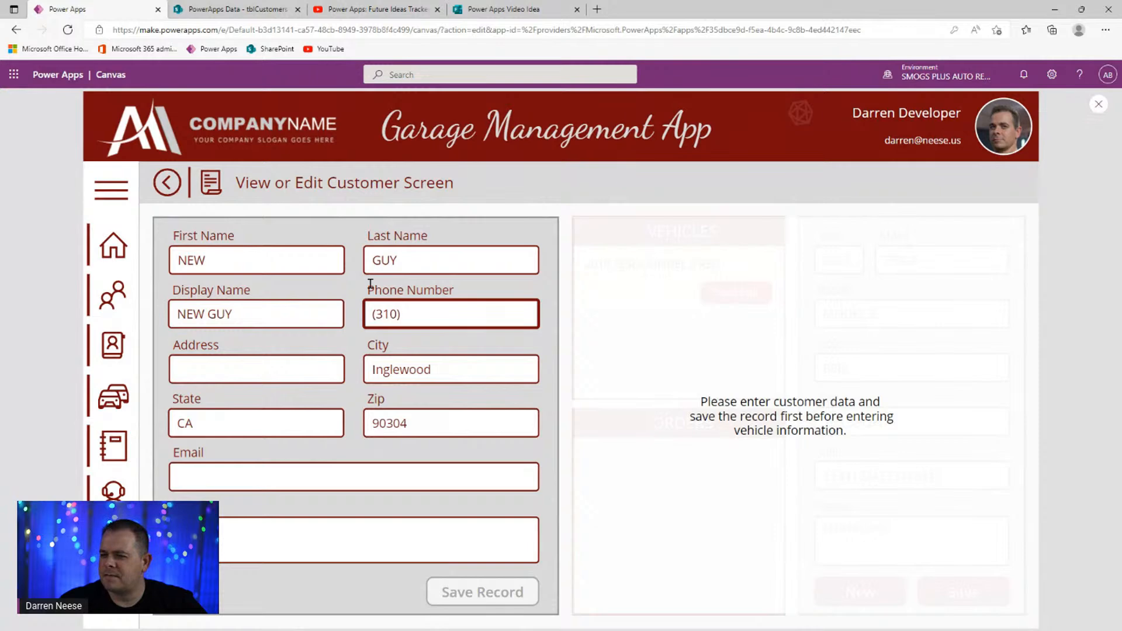
click(1099, 104)
click(445, 335)
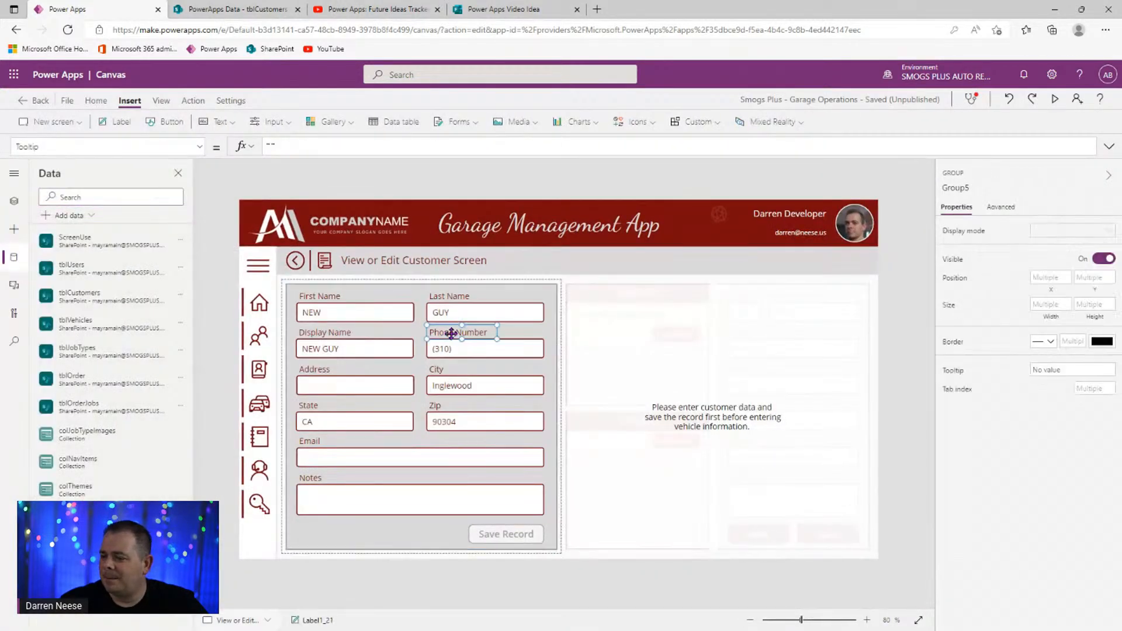
- Change the phone label's text to 'Phone Number (required)' and widen it to 250 to fit one line
click(1086, 229)
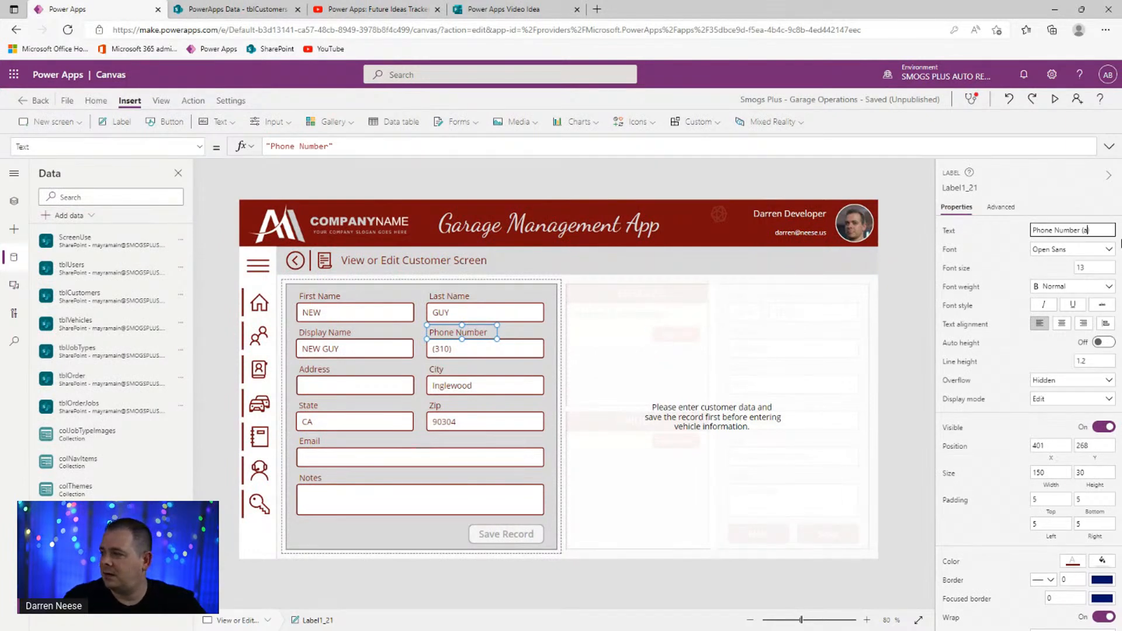
key(ctrl+shift+Left)
key(ctrl+shift+Left)
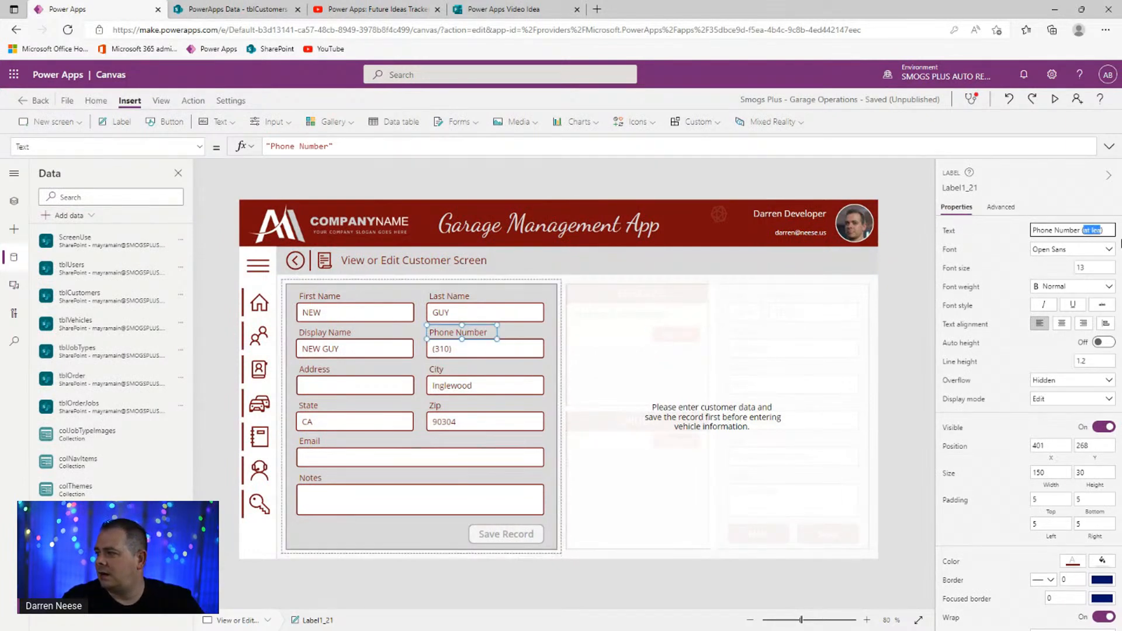
key(Left)
key(Right)
key(ctrl+shift+Right)
key(ctrl+shift+Right)
text(re)
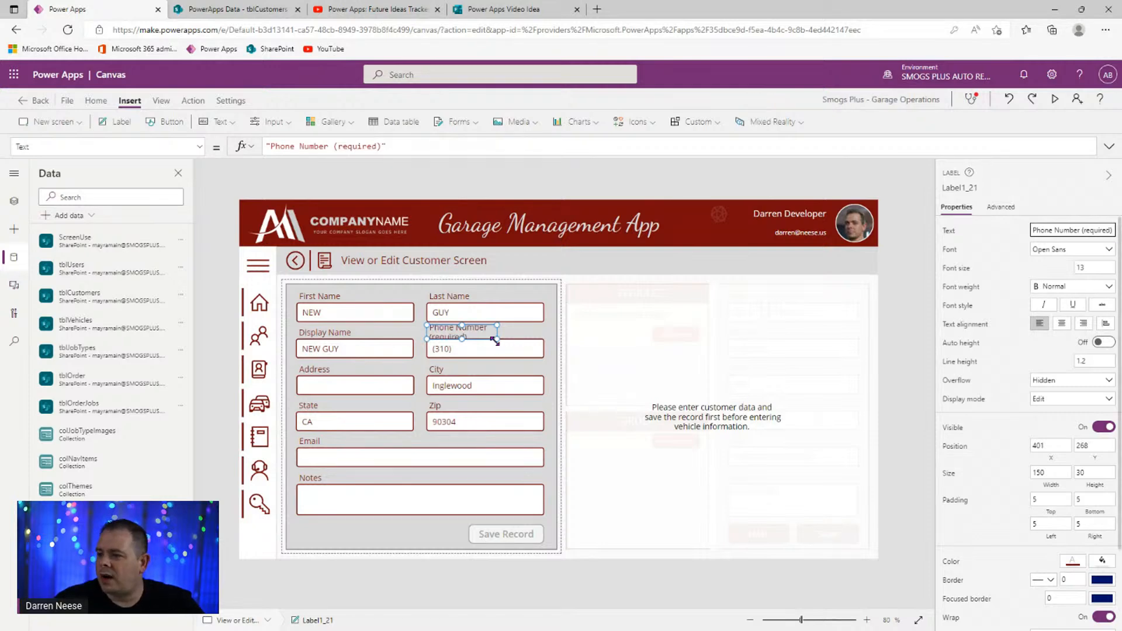
drag(494, 337, 538, 335)
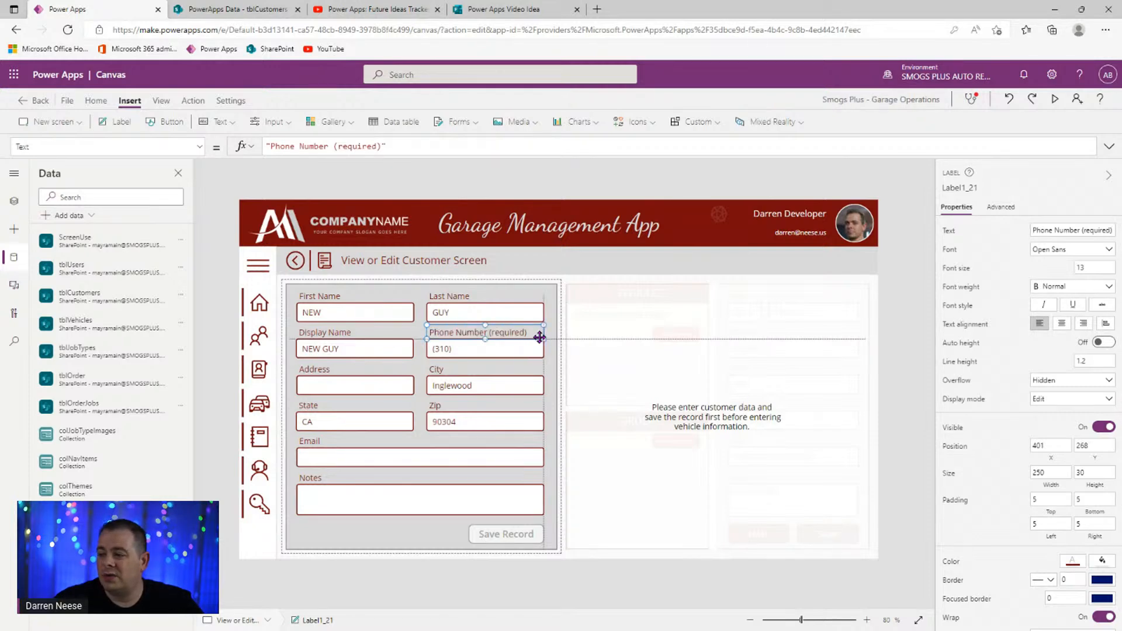
click(911, 331)
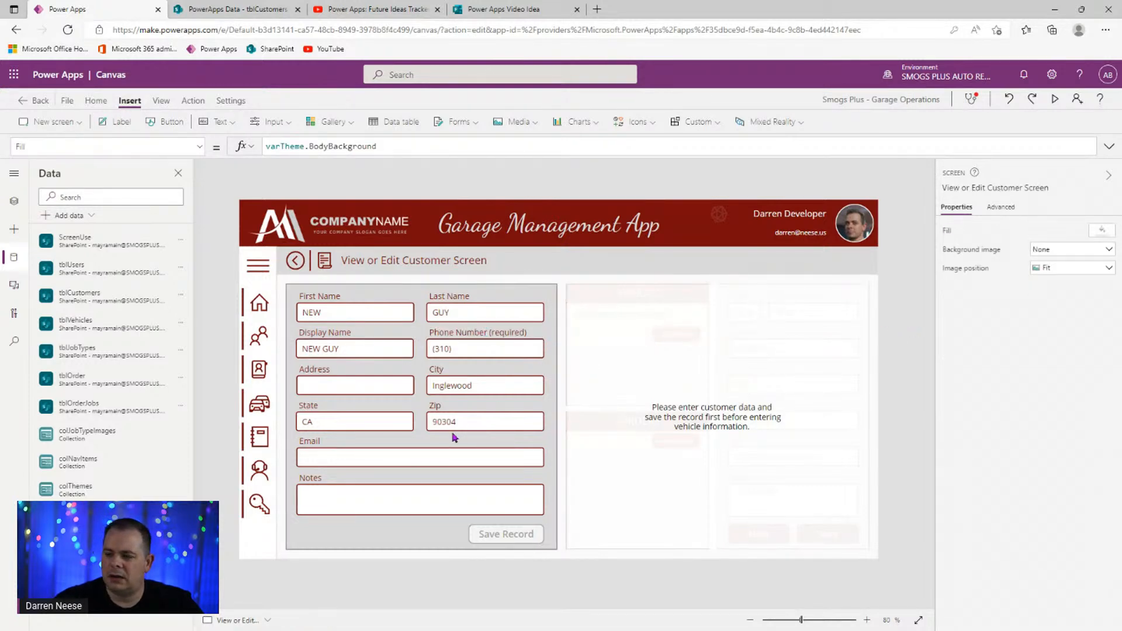
- In preview, complete the test customer's phone number and save the record as 106
click(1055, 98)
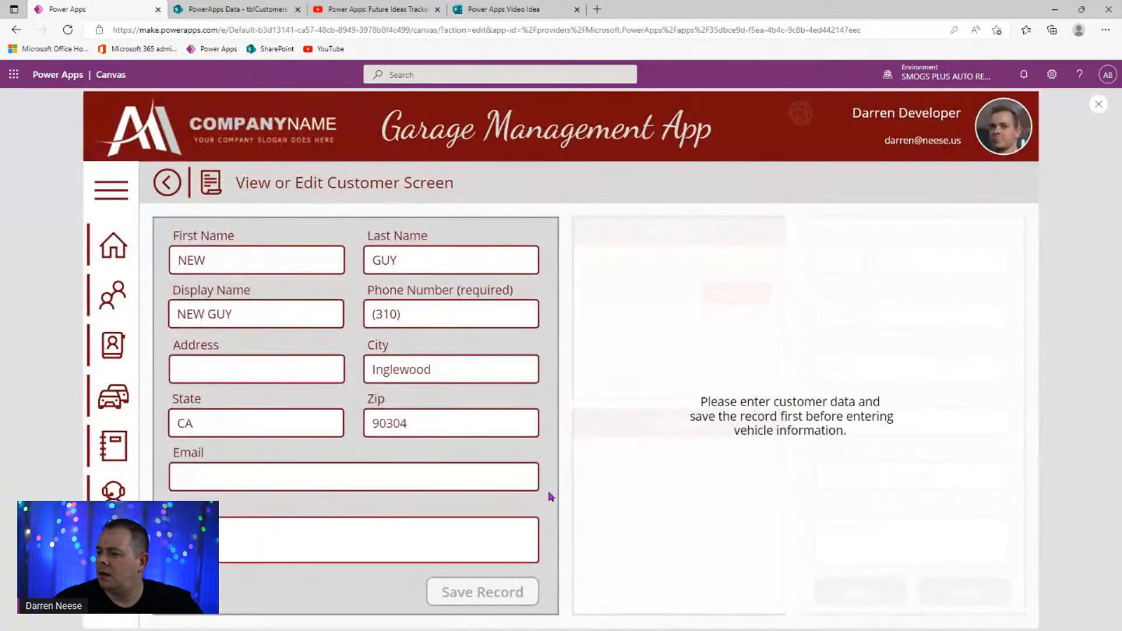
click(477, 318)
text(555-1234)
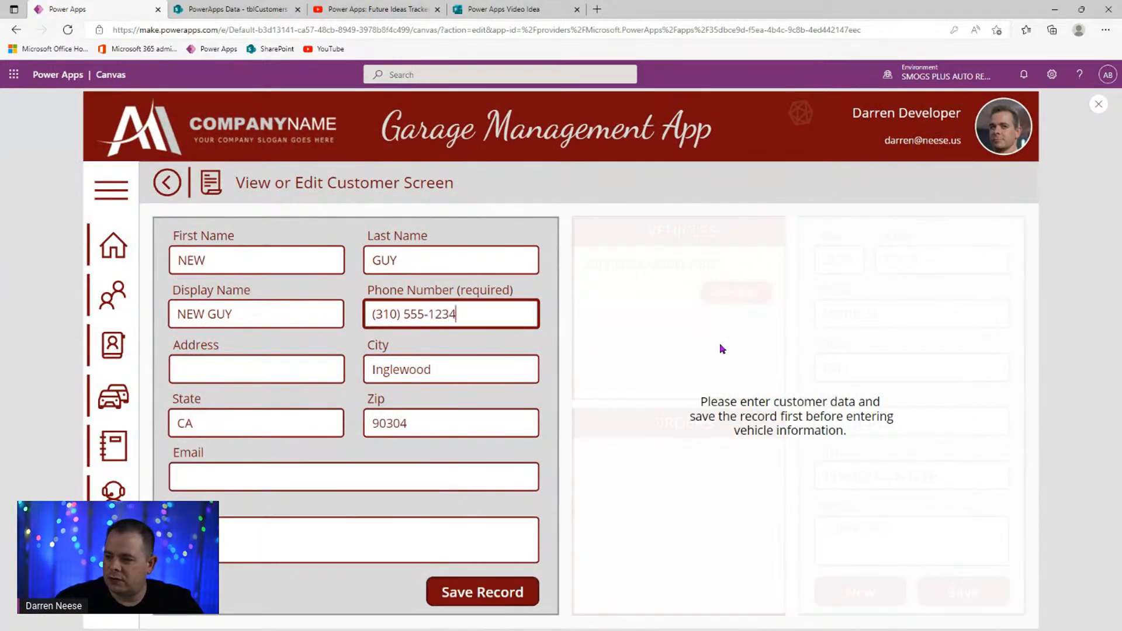
click(473, 588)
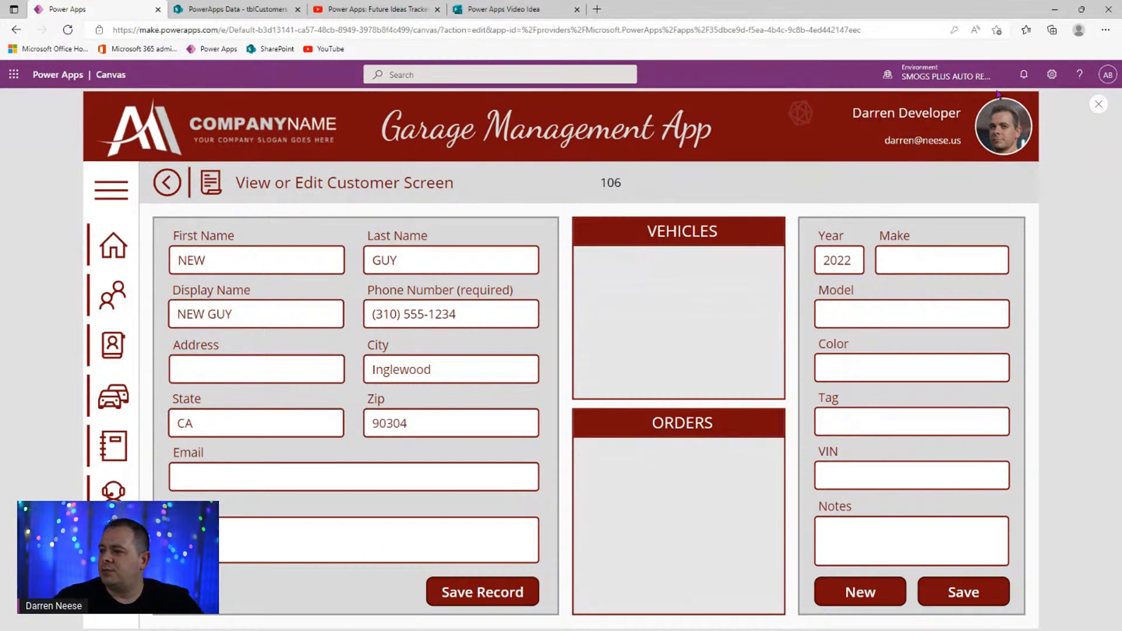
key(Escape)
- Delete the record-ID label from the screen and save the app
click(593, 257)
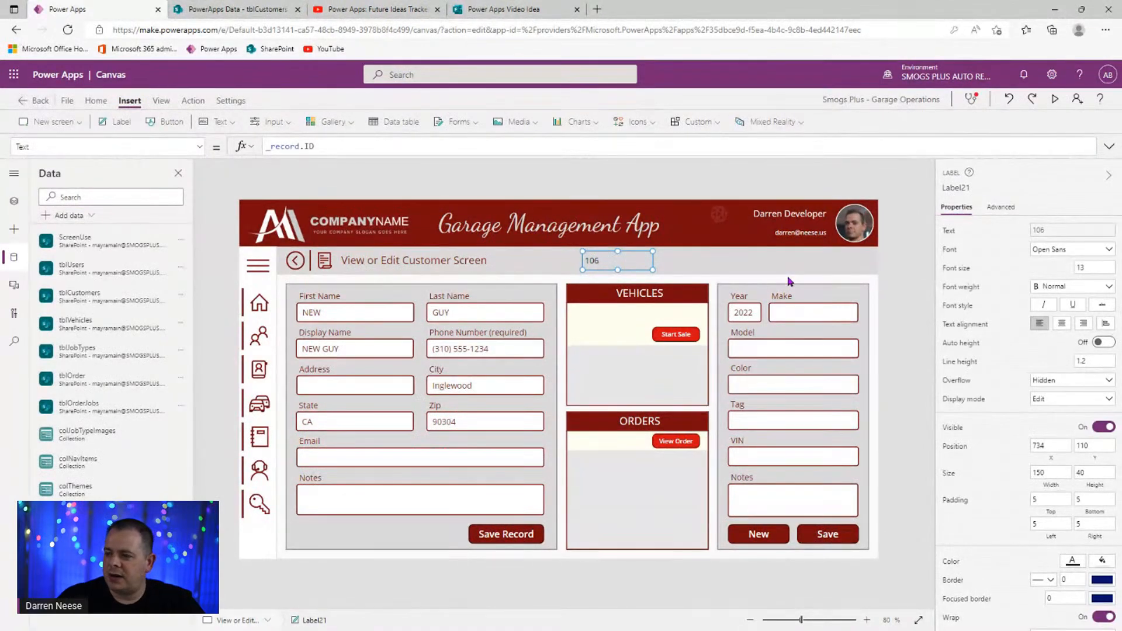
key(Delete)
key(ctrl+s)
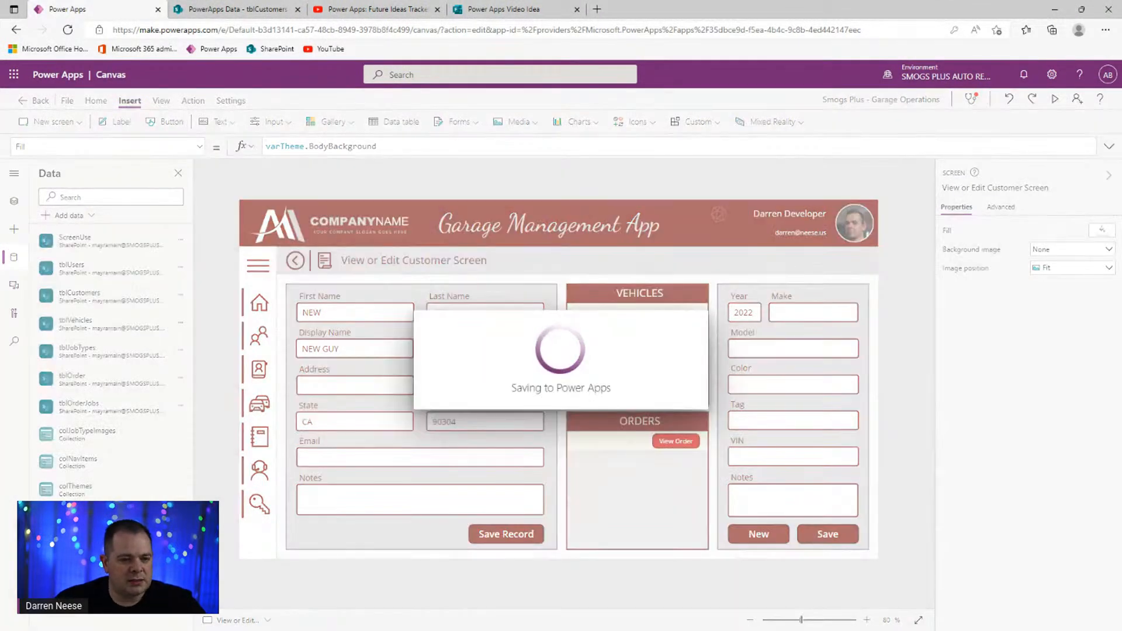
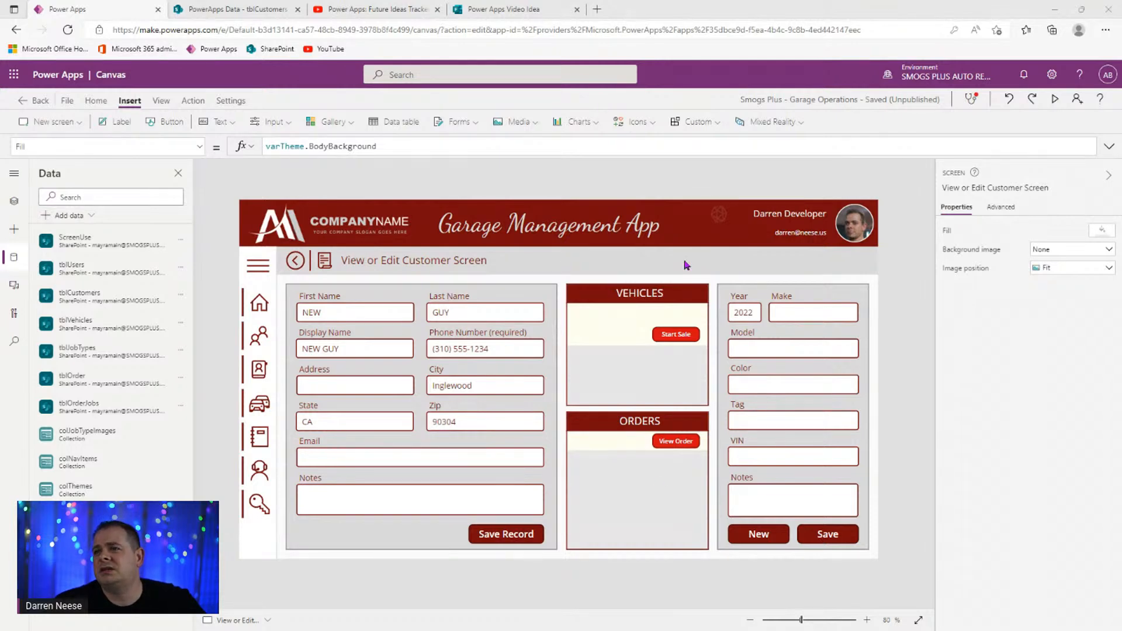
- Preview the app, go through the menu to the Order Listing Screen, and select a couple of orders
click(1055, 99)
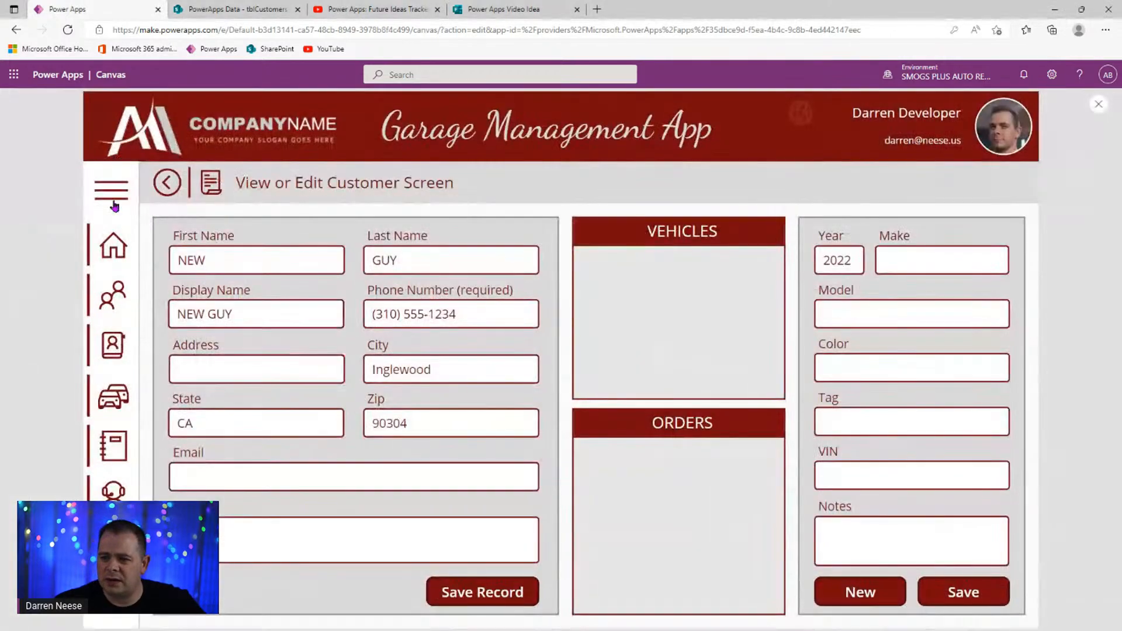
click(111, 190)
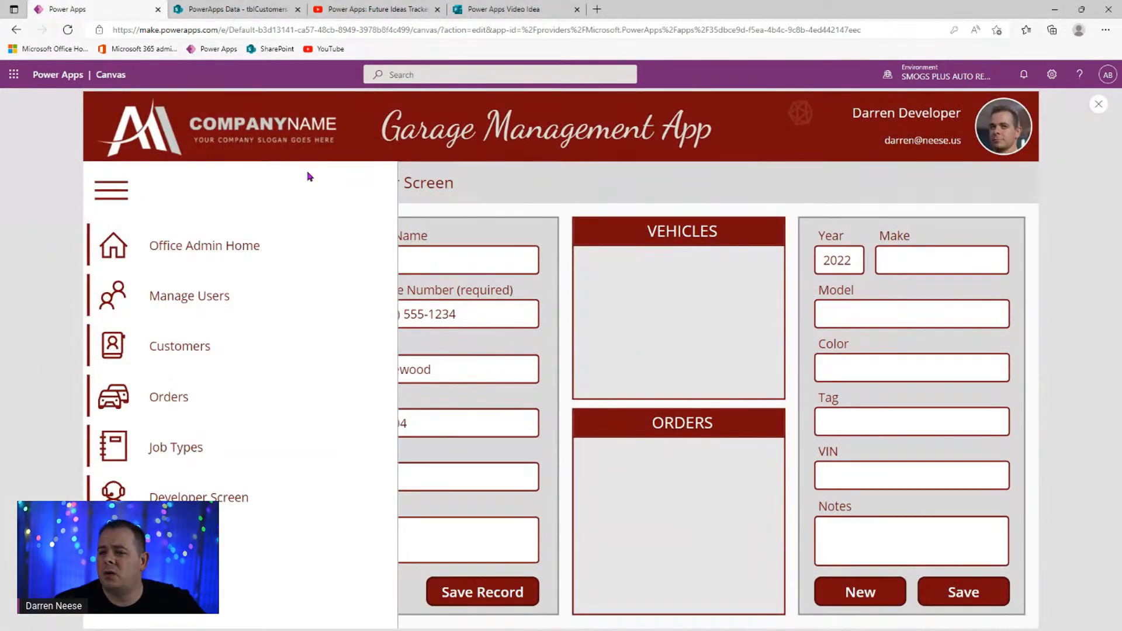
click(195, 400)
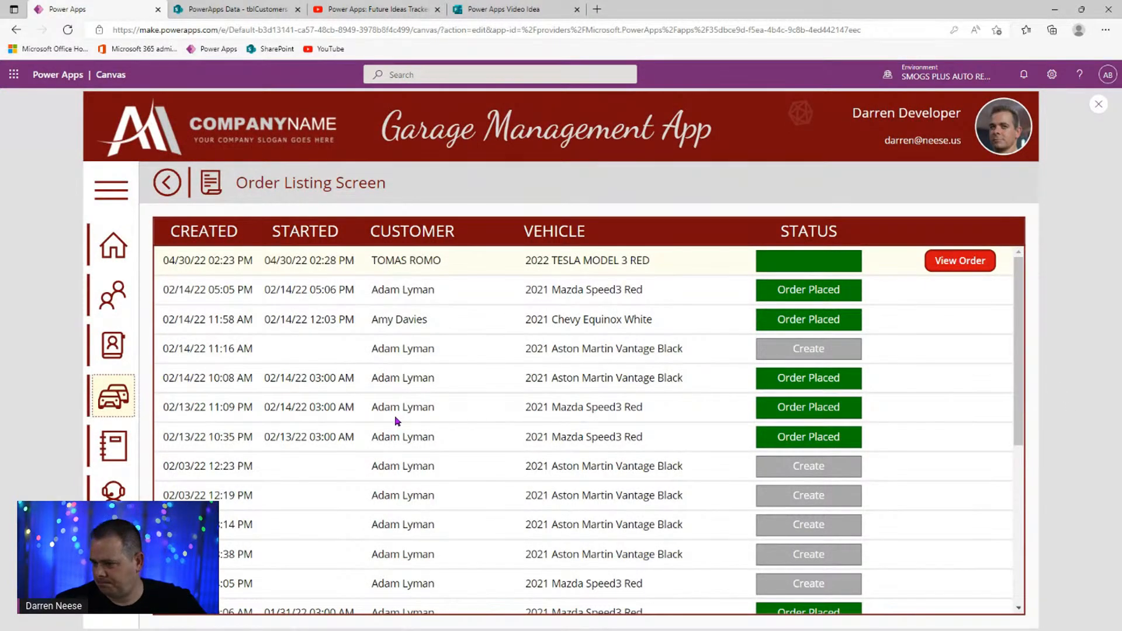
scroll(777, 453, down, 5)
scroll(777, 455, up, 5)
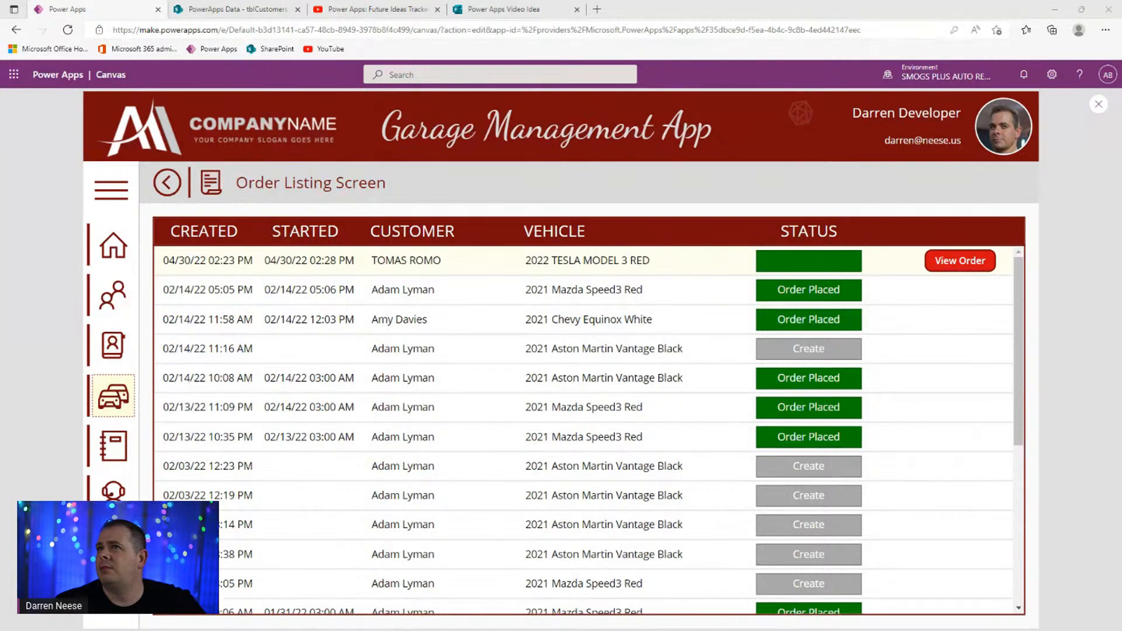
click(512, 299)
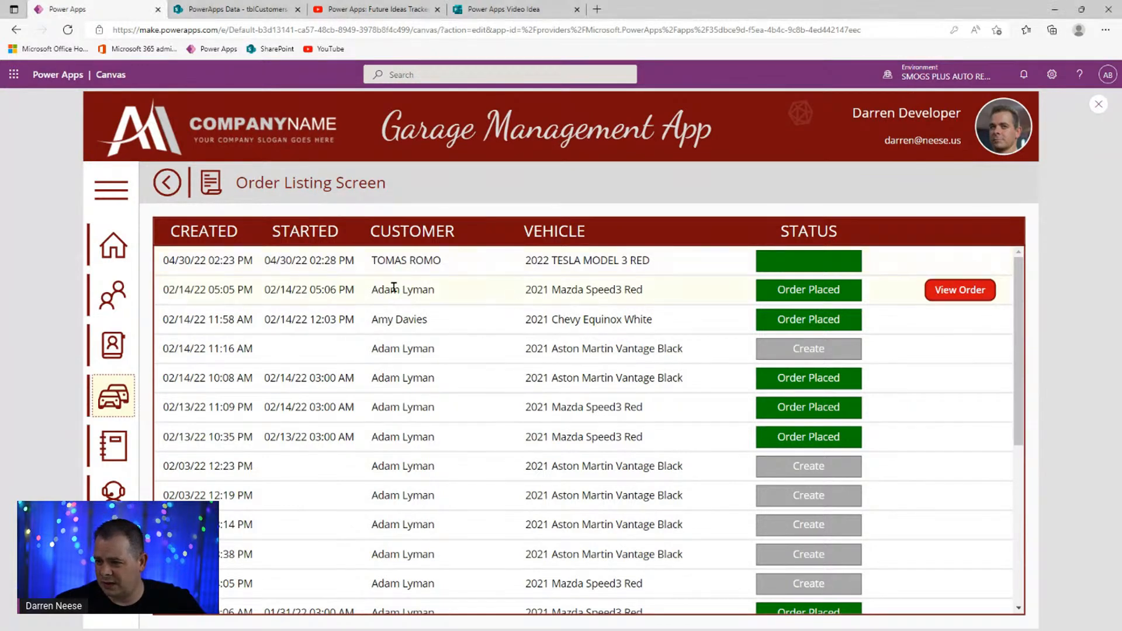
click(456, 265)
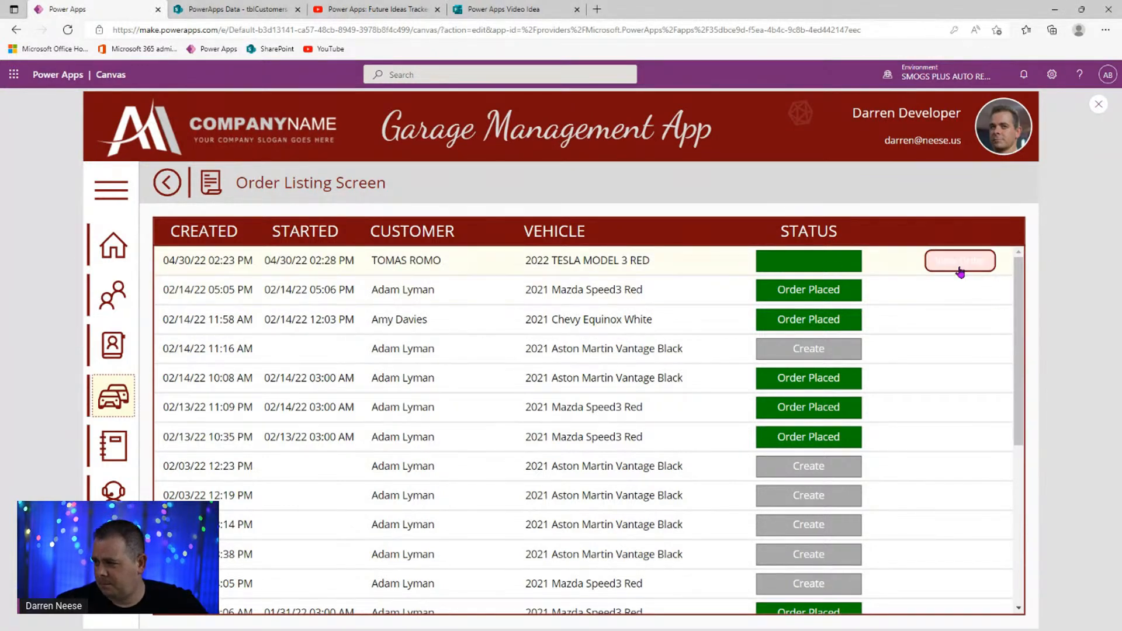
click(1099, 104)
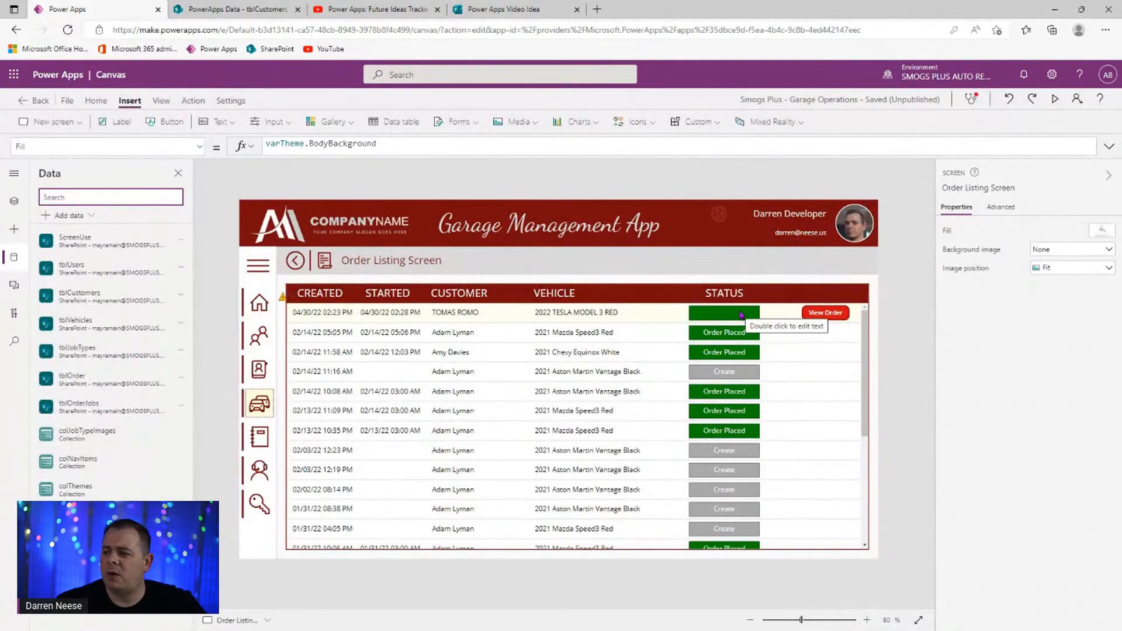
- Inspect the status label's ThisItem.Status formula and its commented-out IsBlank check, then preview the orders
click(740, 314)
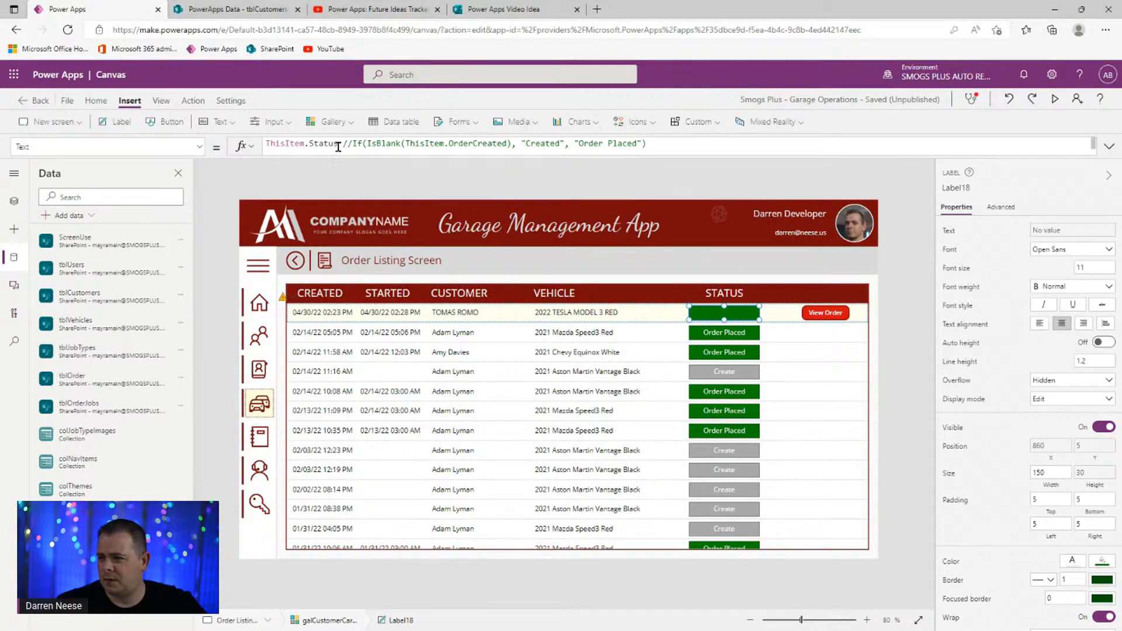
drag(339, 144, 265, 144)
click(399, 141)
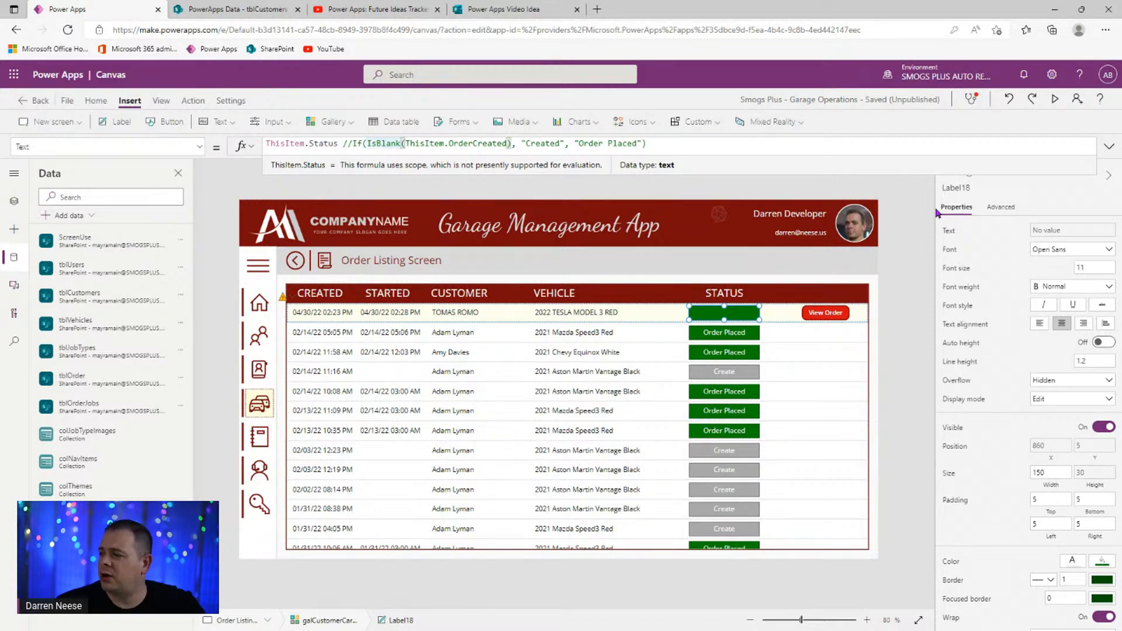
click(1055, 99)
click(631, 296)
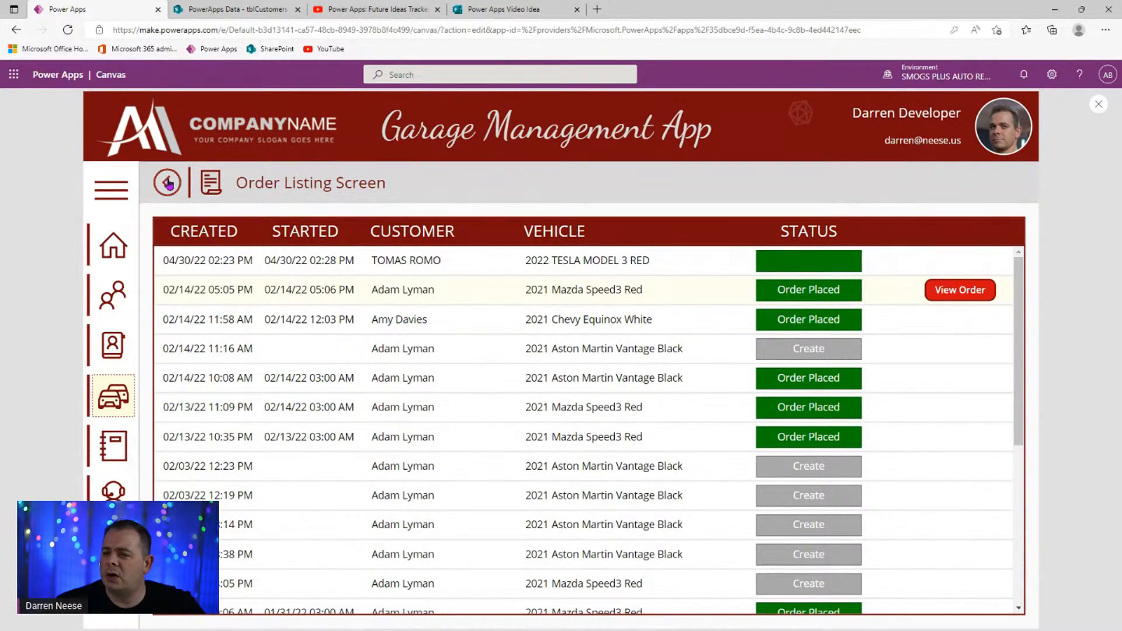
- Enter Make Ford, Model Mustang and Color Black for the customer's new vehicle
click(168, 183)
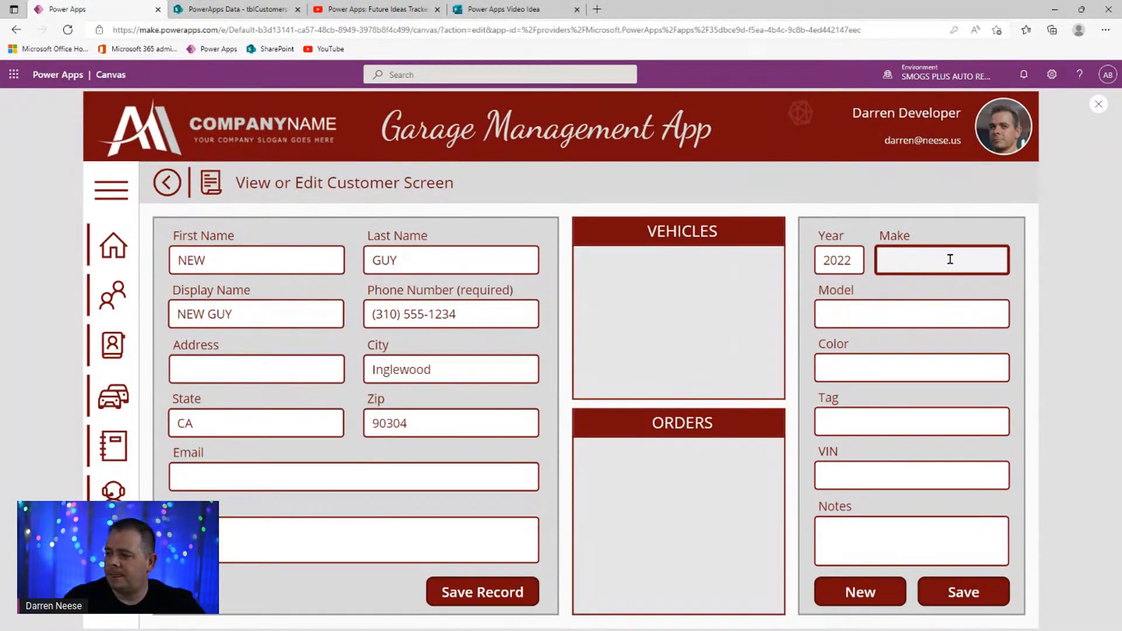
text(Ford)
key(Tab)
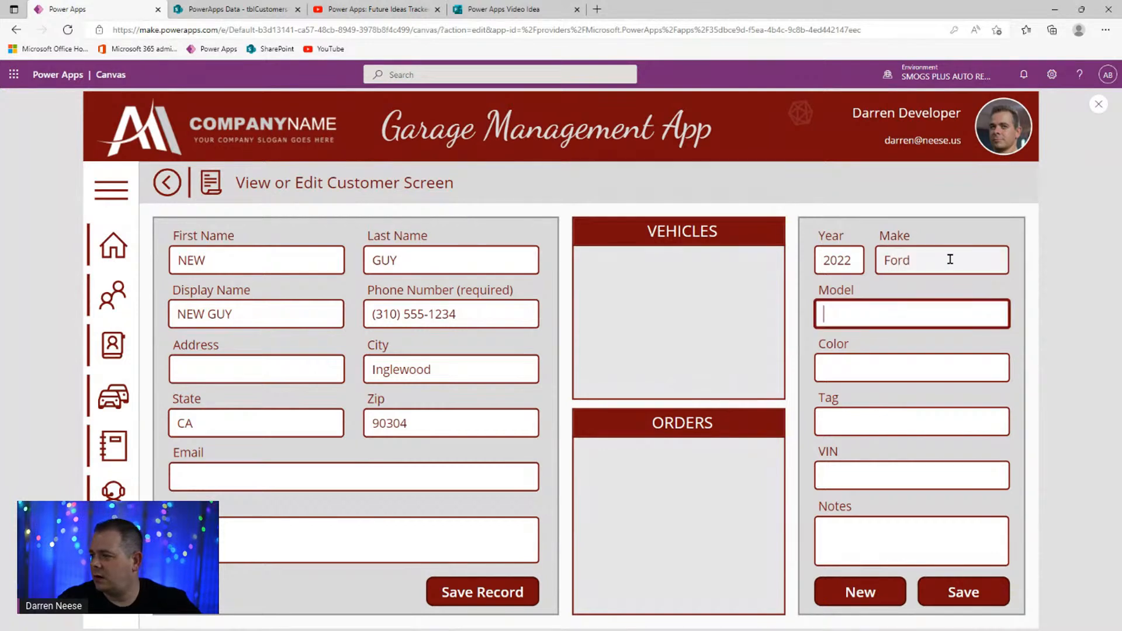
text(Mustang)
key(Tab)
text(Black)
key(Tab)
- Fill in Year 1988 and save the new Ford Mustang vehicle
key(shift+Tab)
key(shift+Tab)
key(shift+Tab)
key(shift+Tab)
text(1988)
key(Tab)
key(Tab)
key(Tab)
key(Tab)
key(Tab)
key(shift+Tab)
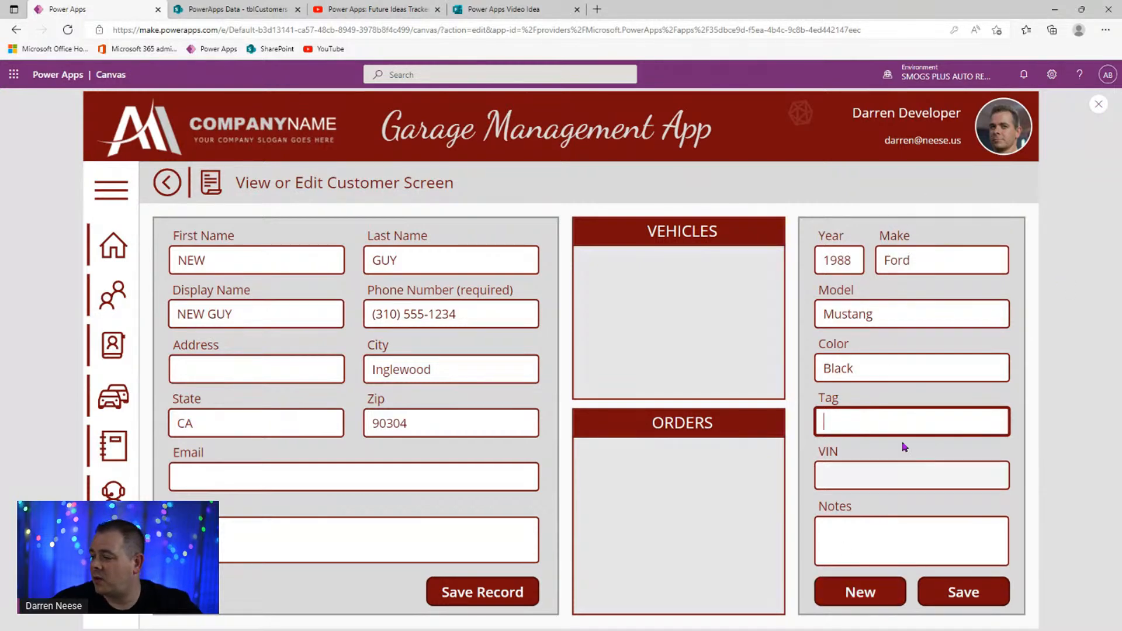
click(892, 534)
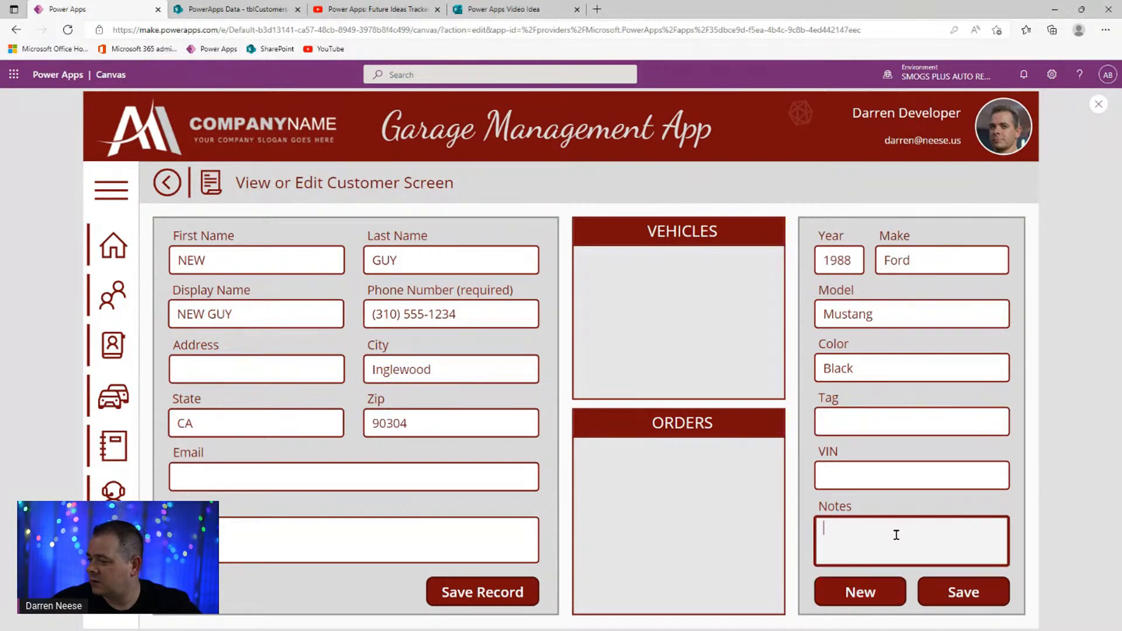
click(978, 597)
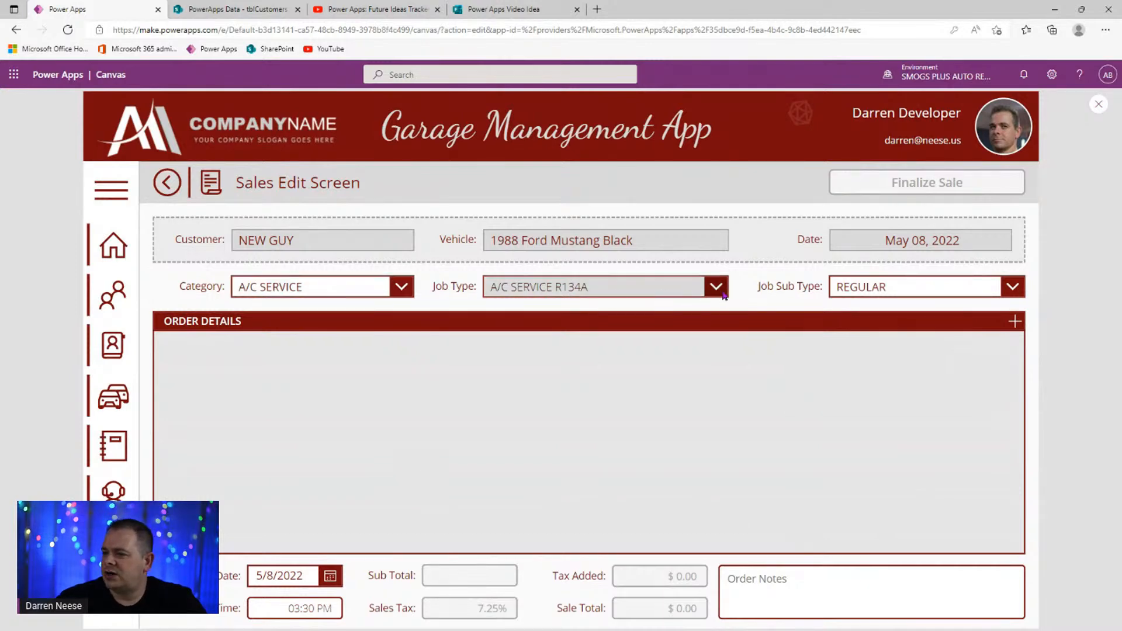
- Check the Category, Job Type and Job Sub Type choices, then add the A/C SERVICE R134A regular job line
click(372, 290)
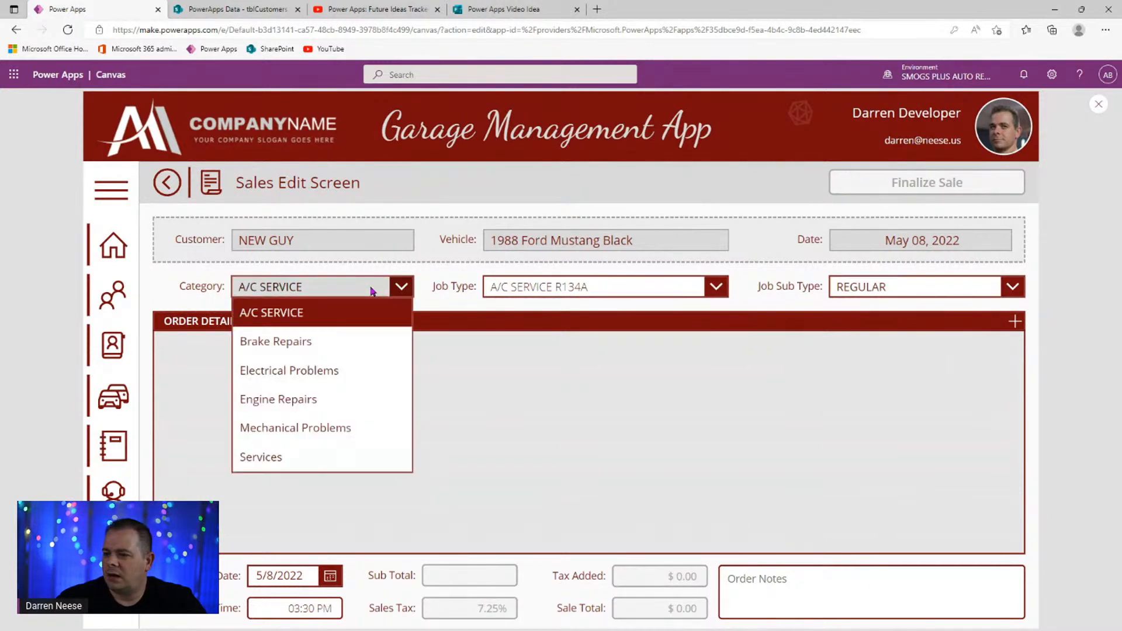
click(514, 290)
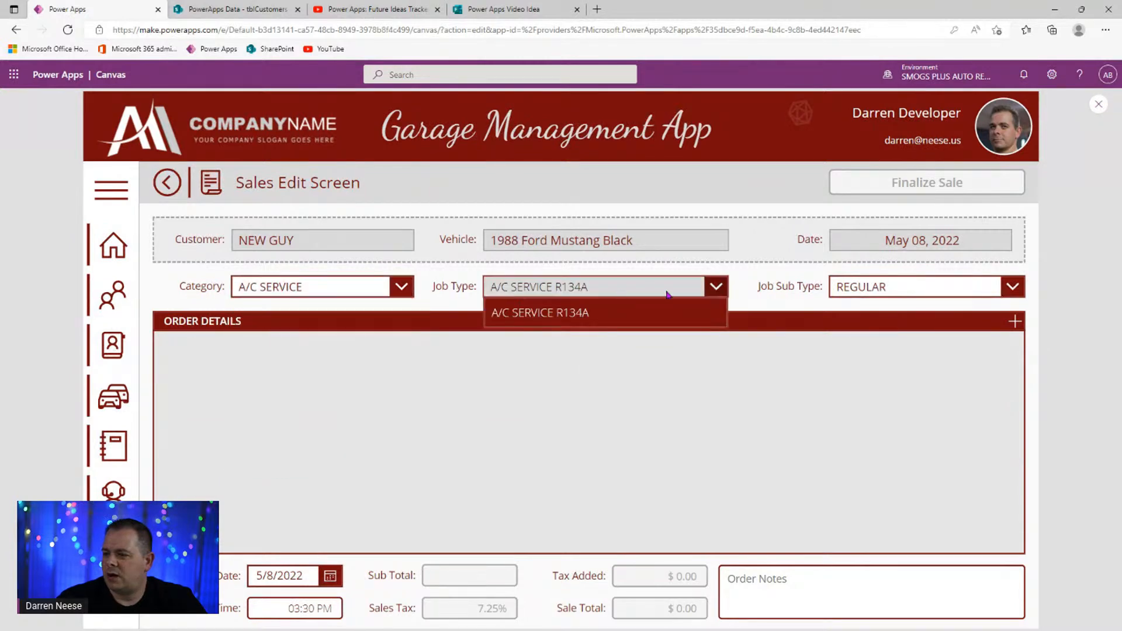
click(842, 287)
click(714, 287)
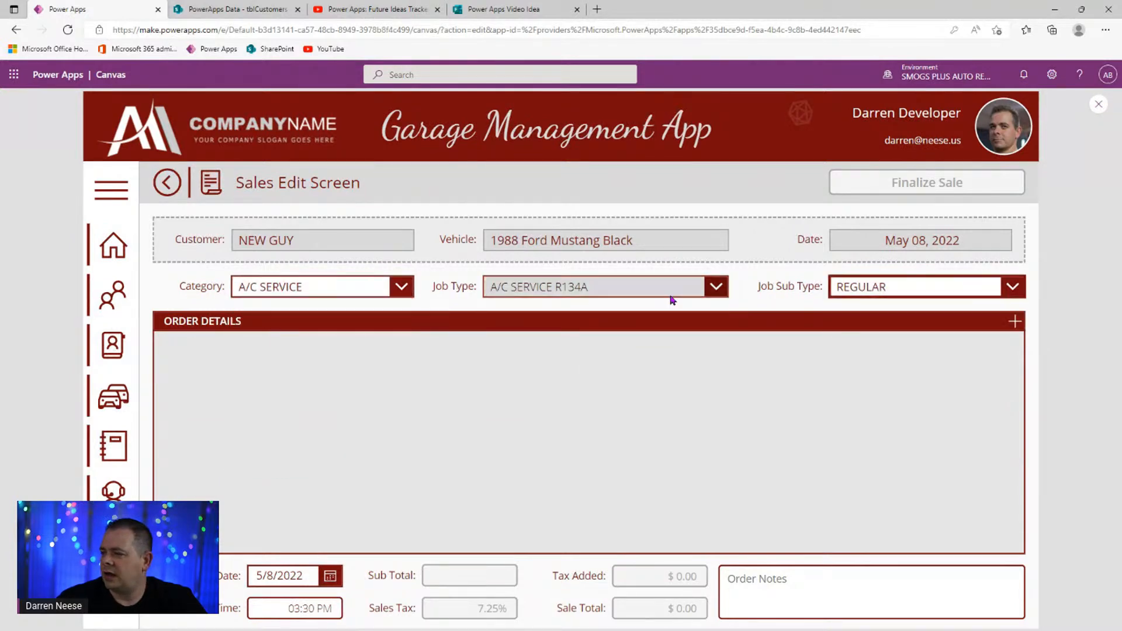
click(716, 287)
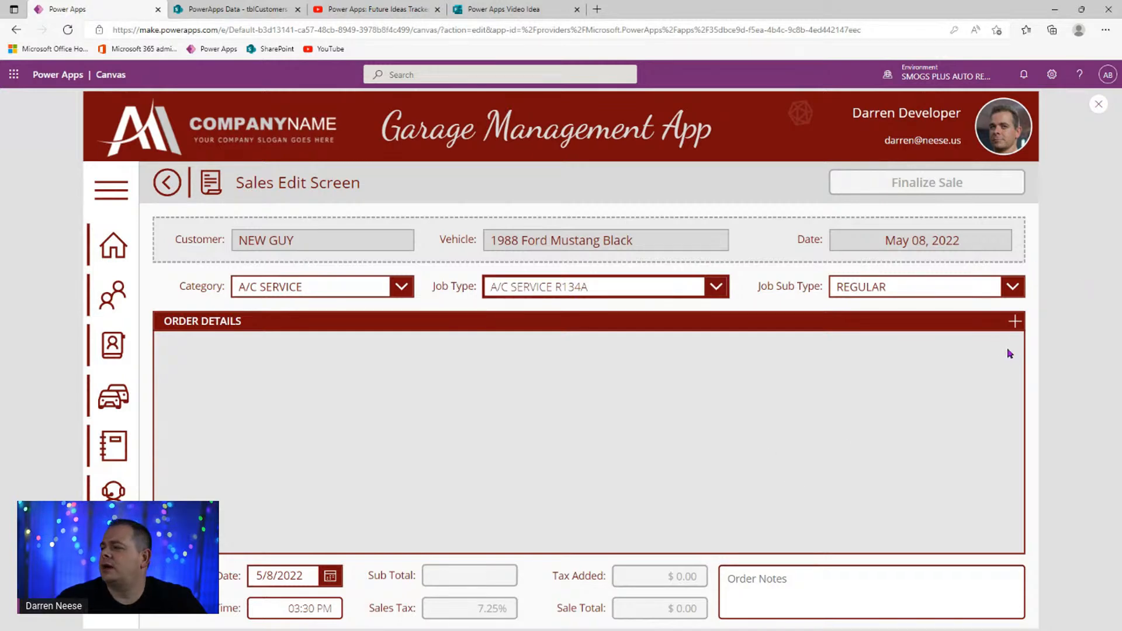
click(1015, 321)
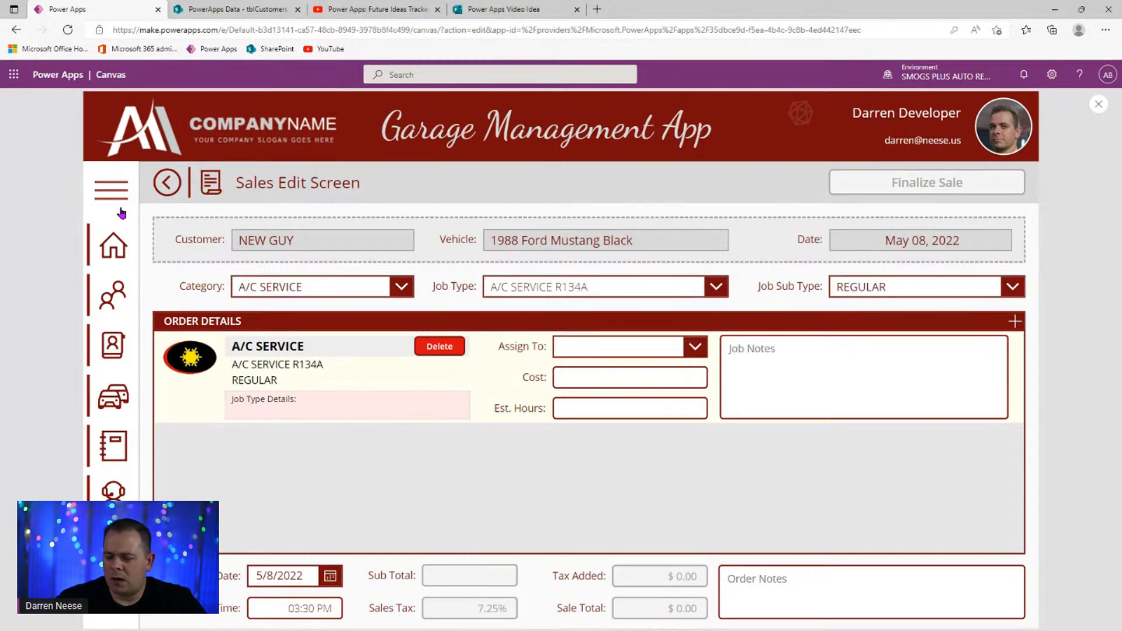
- On Job Types, save A/C SERVICE R134A REGULAR with default cost 145 and estimated time 2.5
click(111, 190)
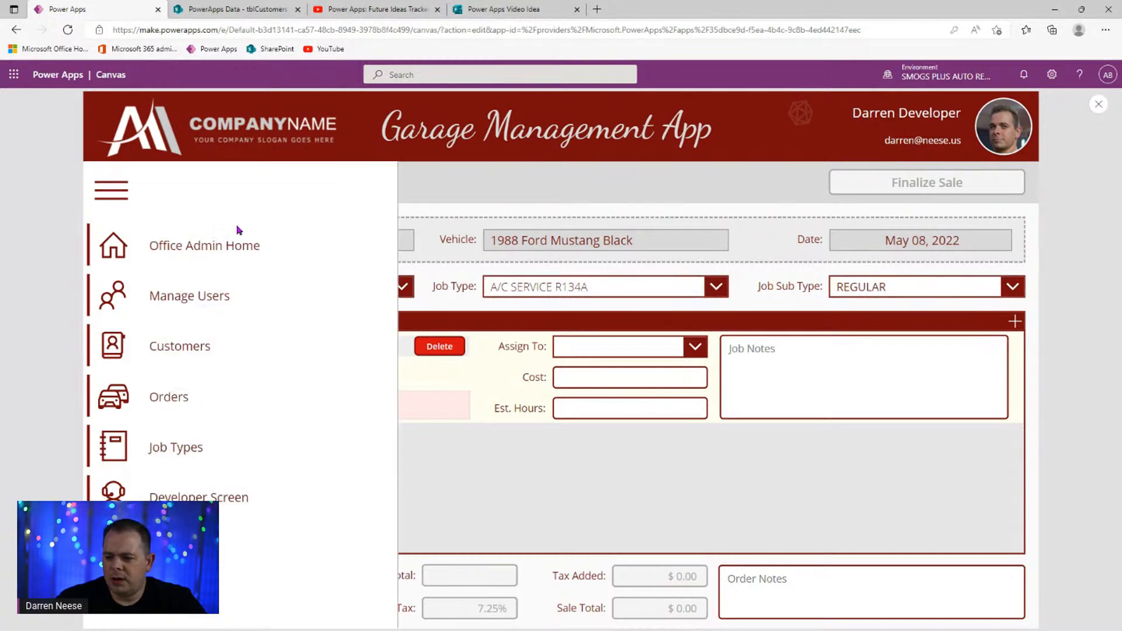
click(186, 451)
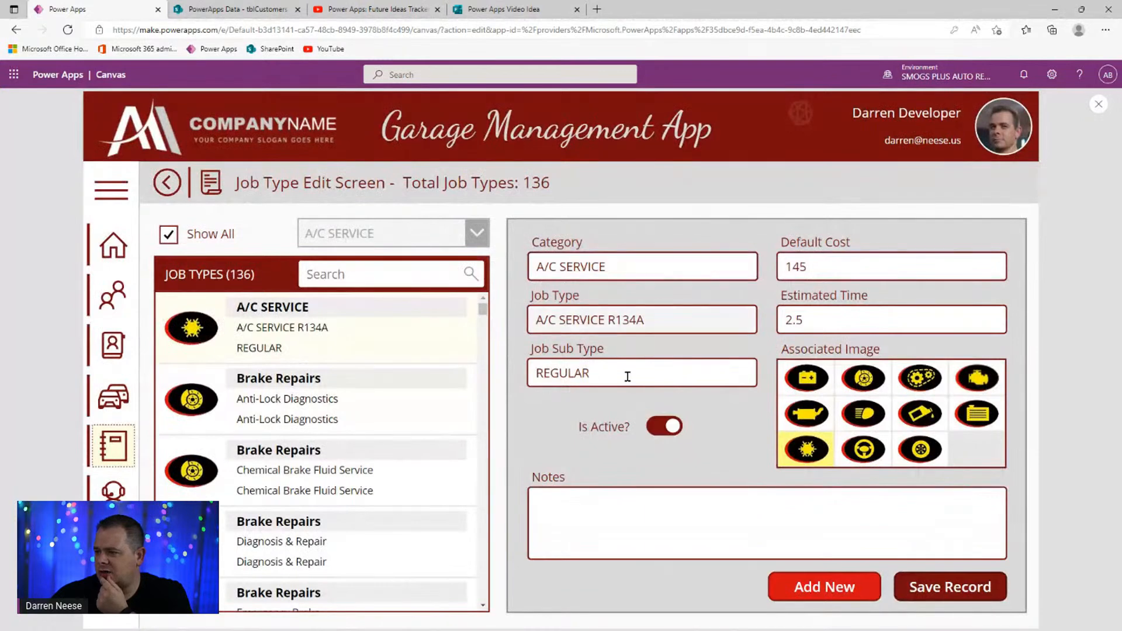
double_click(798, 267)
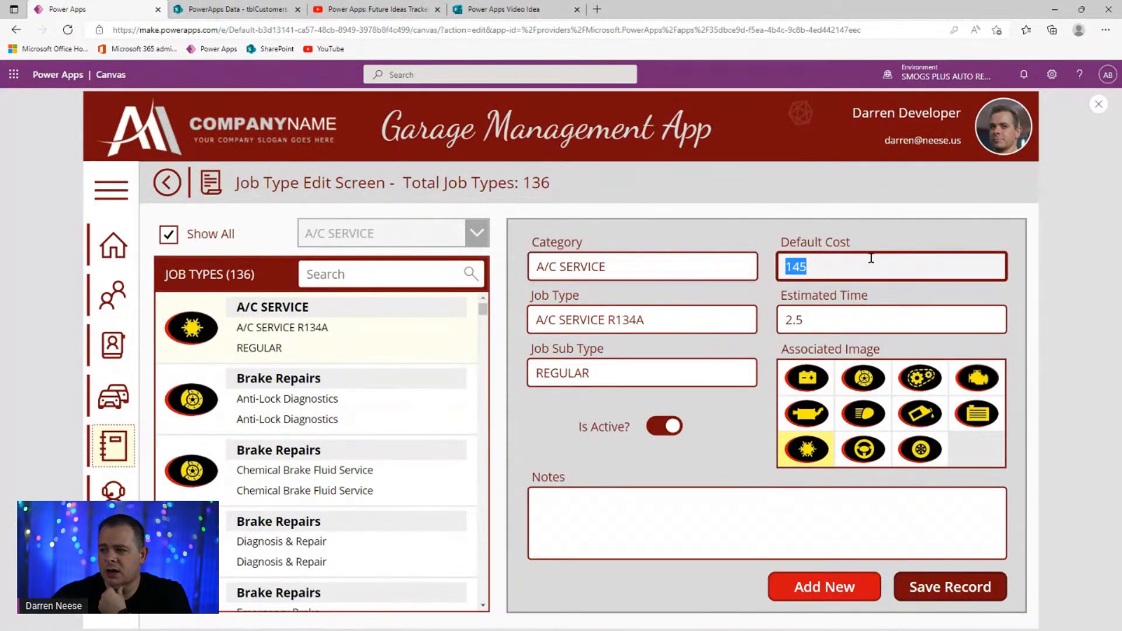
click(867, 324)
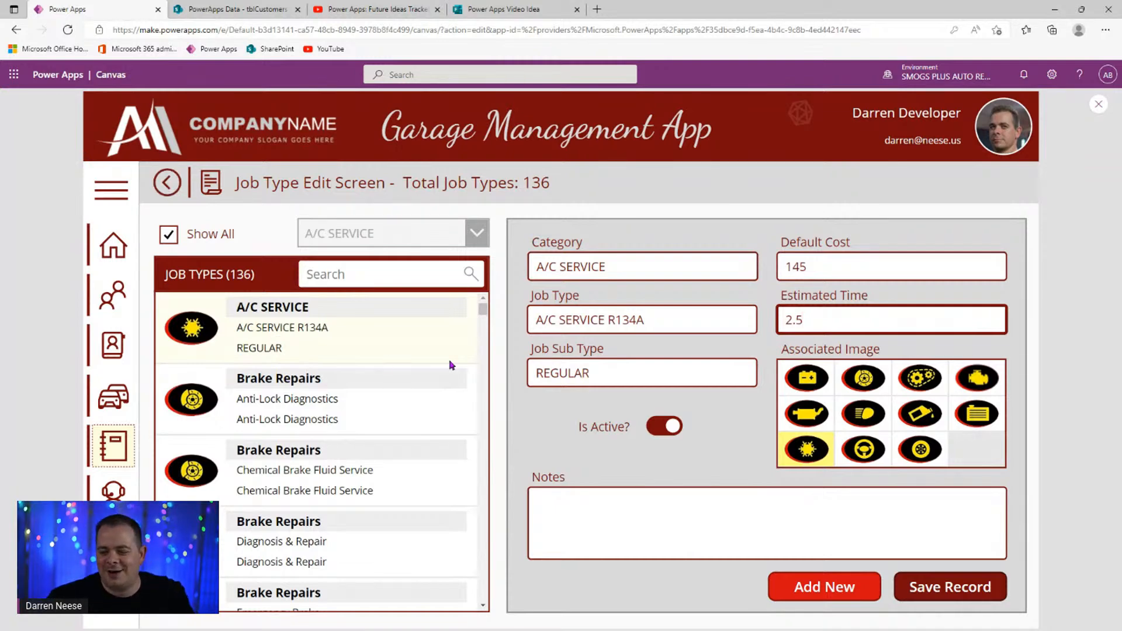
click(501, 324)
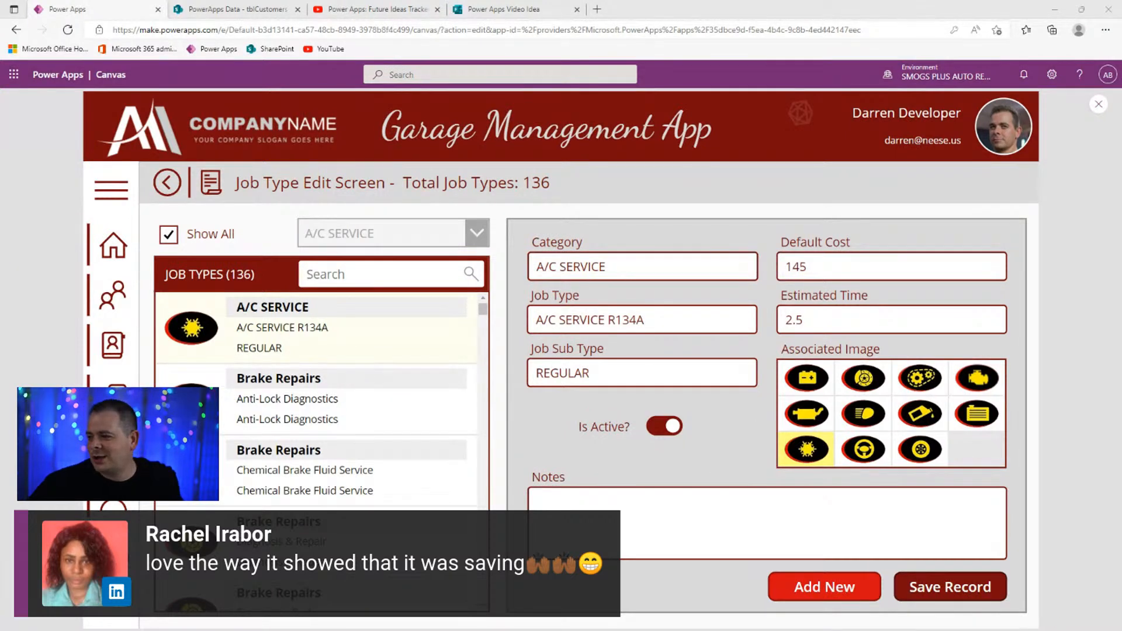
click(933, 601)
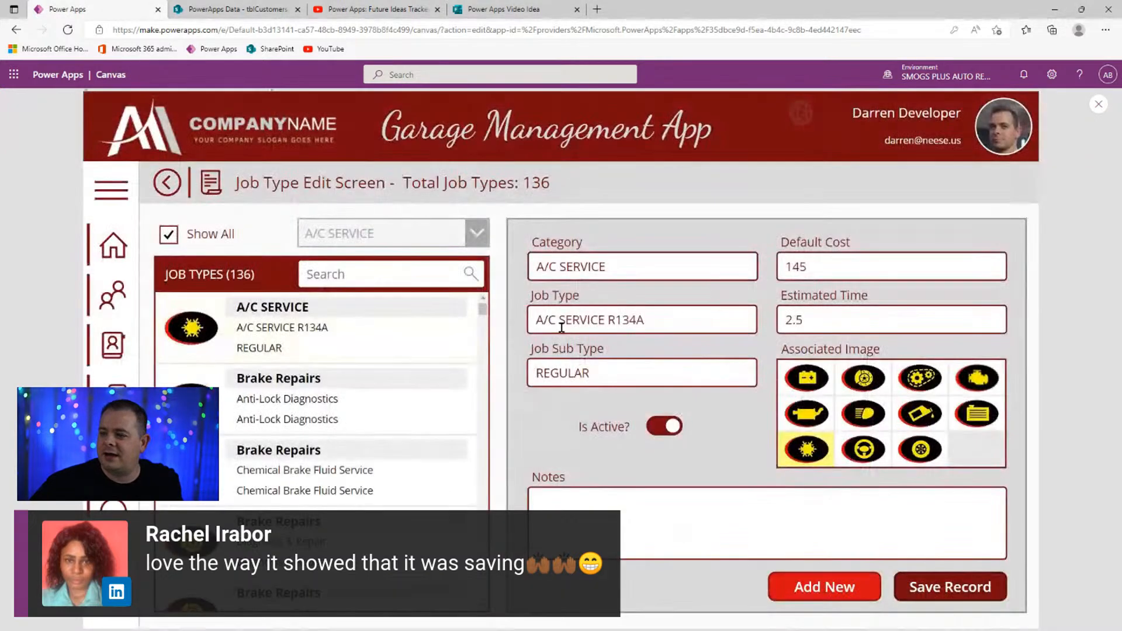
- Browse the PowerApps Tutorial channel's videos and open the Spinner Loading Screen video
click(388, 18)
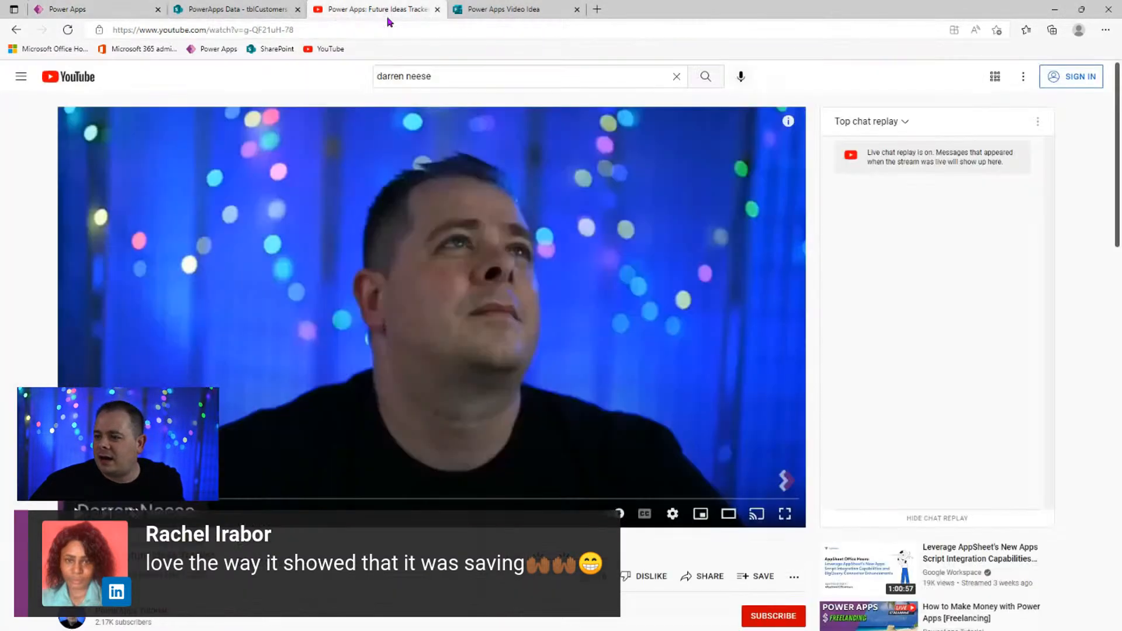
scroll(142, 105, down, 9)
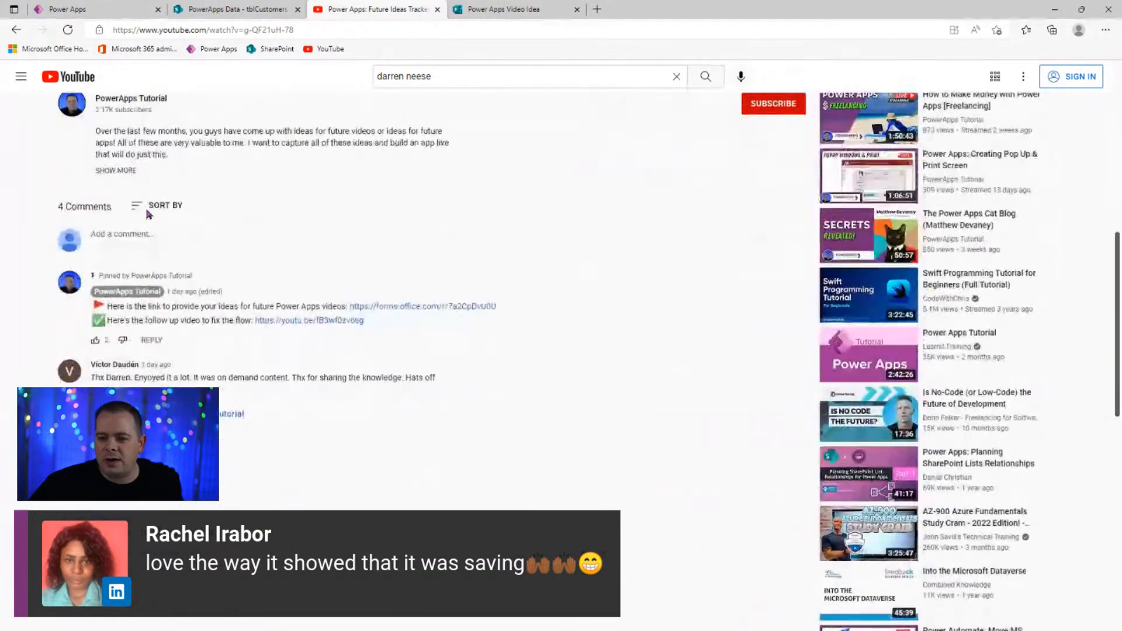
click(141, 102)
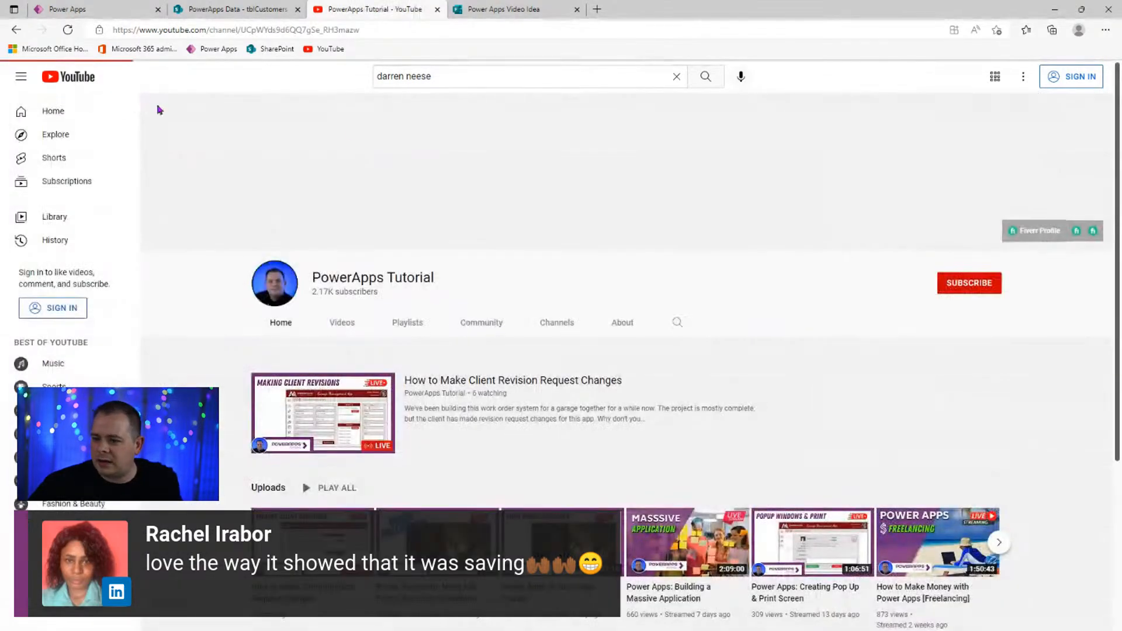
click(341, 325)
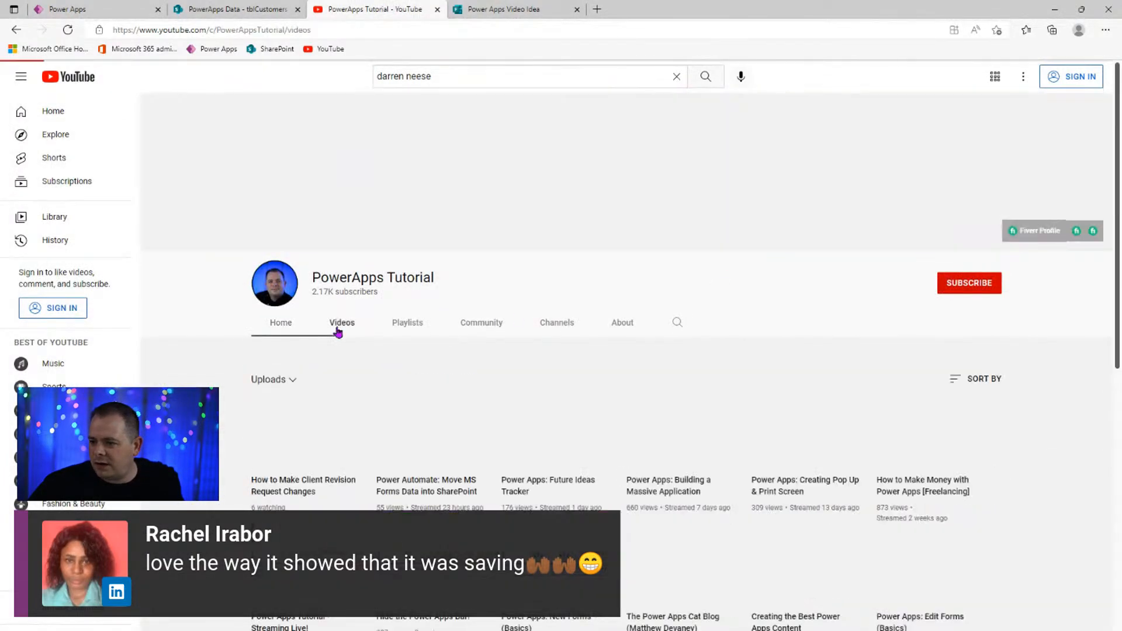
scroll(961, 436, down, 7)
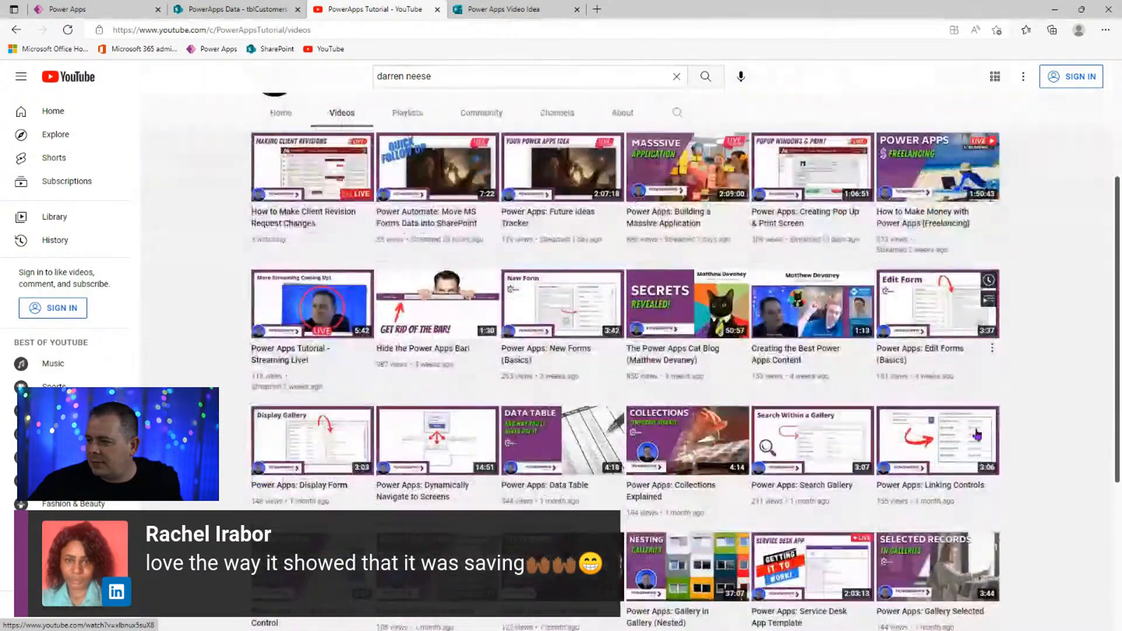
scroll(1103, 314, down, 7)
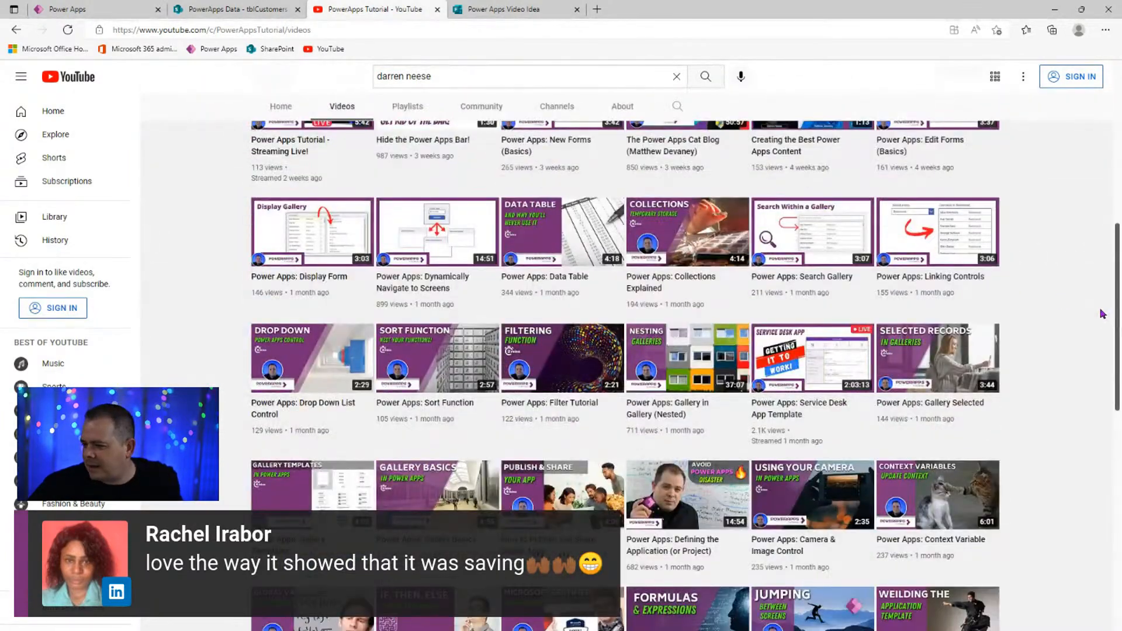
scroll(1104, 314, down, 2)
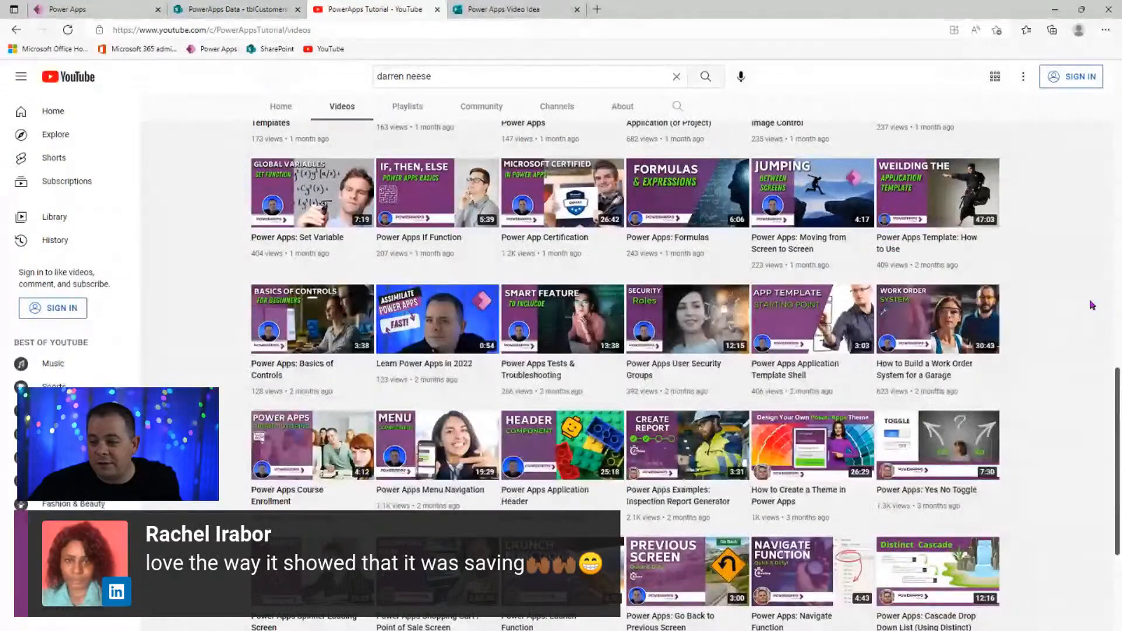
mouse_move(969, 358)
scroll(1039, 338, down, 4)
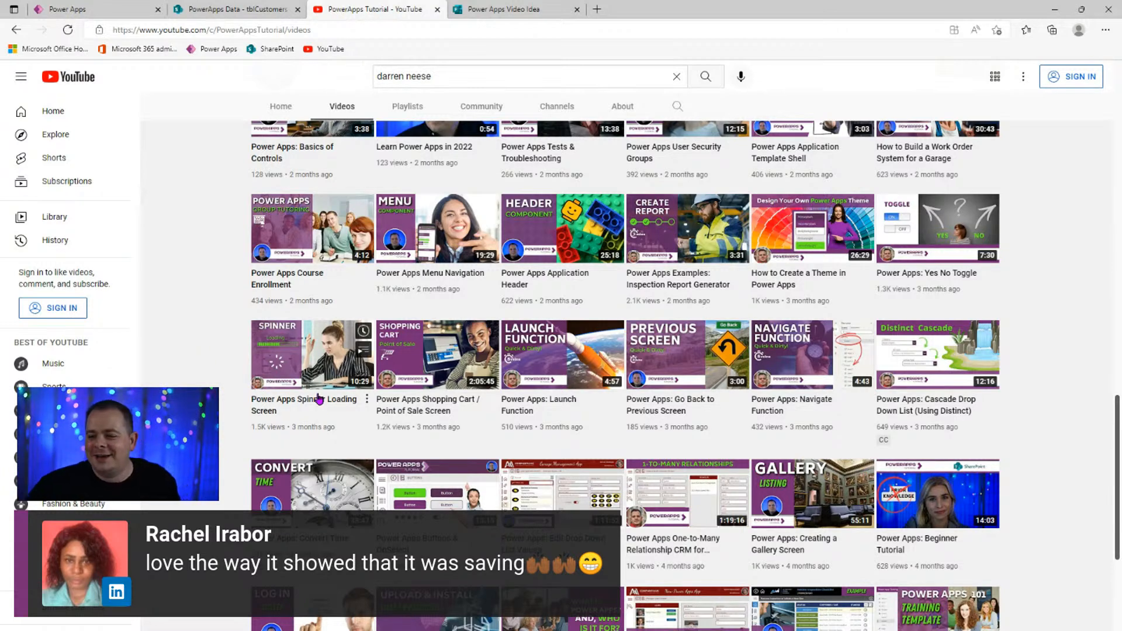
mouse_move(324, 408)
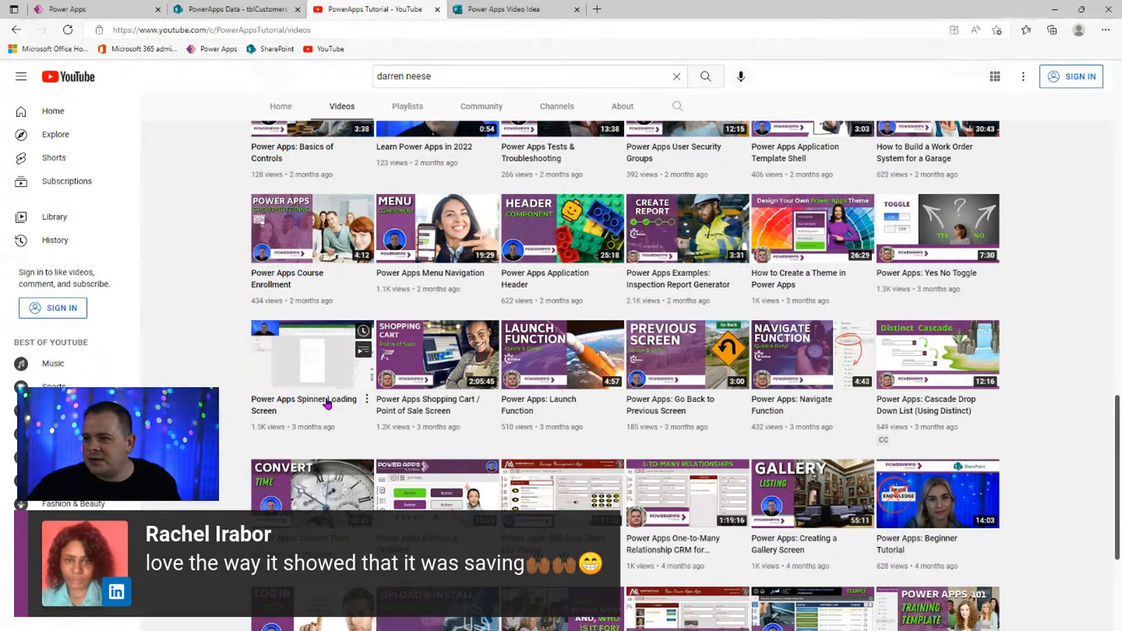
click(328, 402)
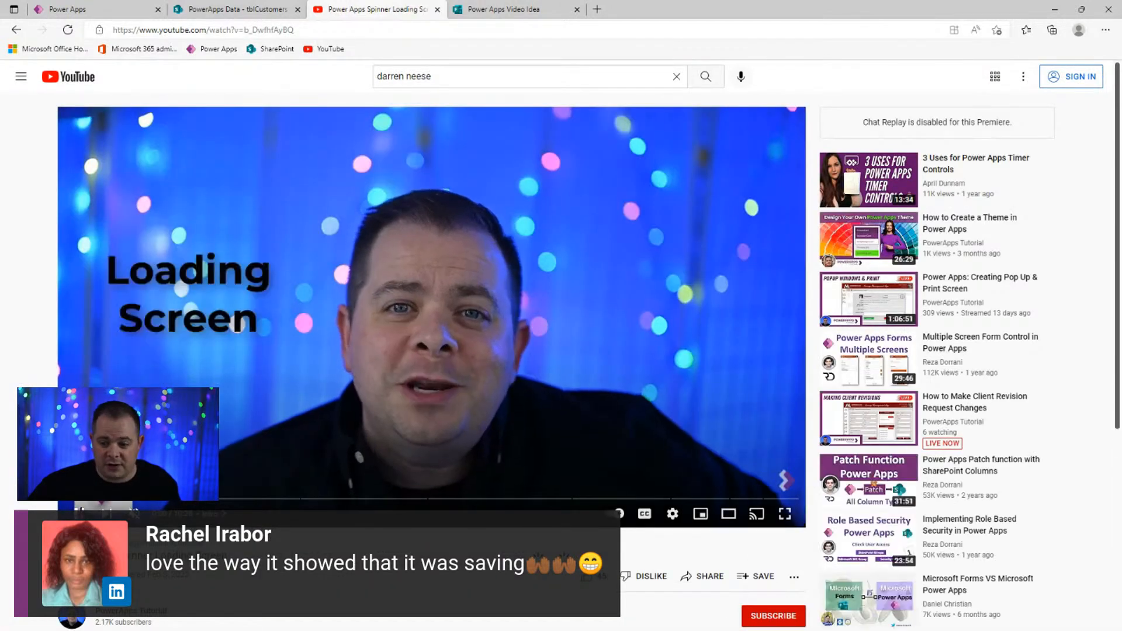
- Copy the Spinner Loading Screen video's short share link
scroll(359, 409, down, 5)
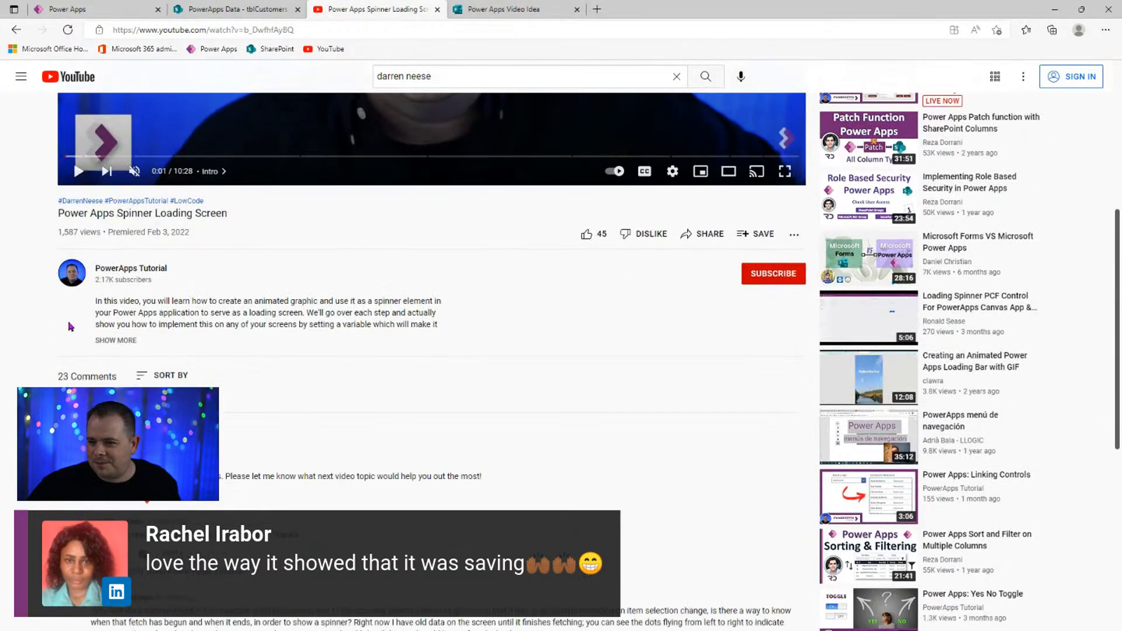
click(115, 341)
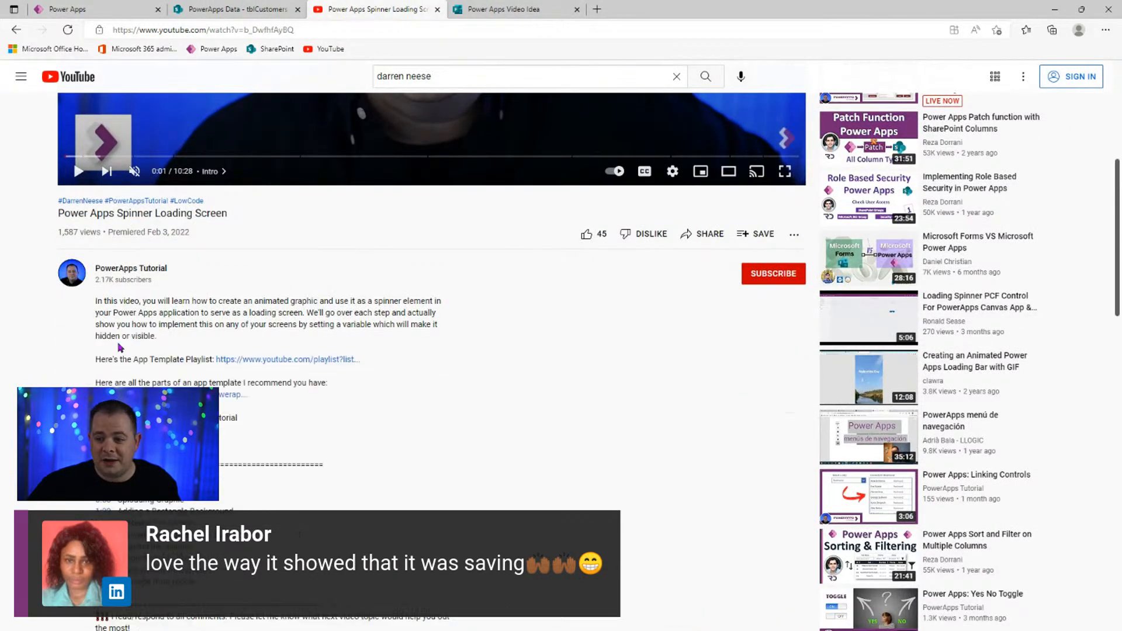
click(708, 236)
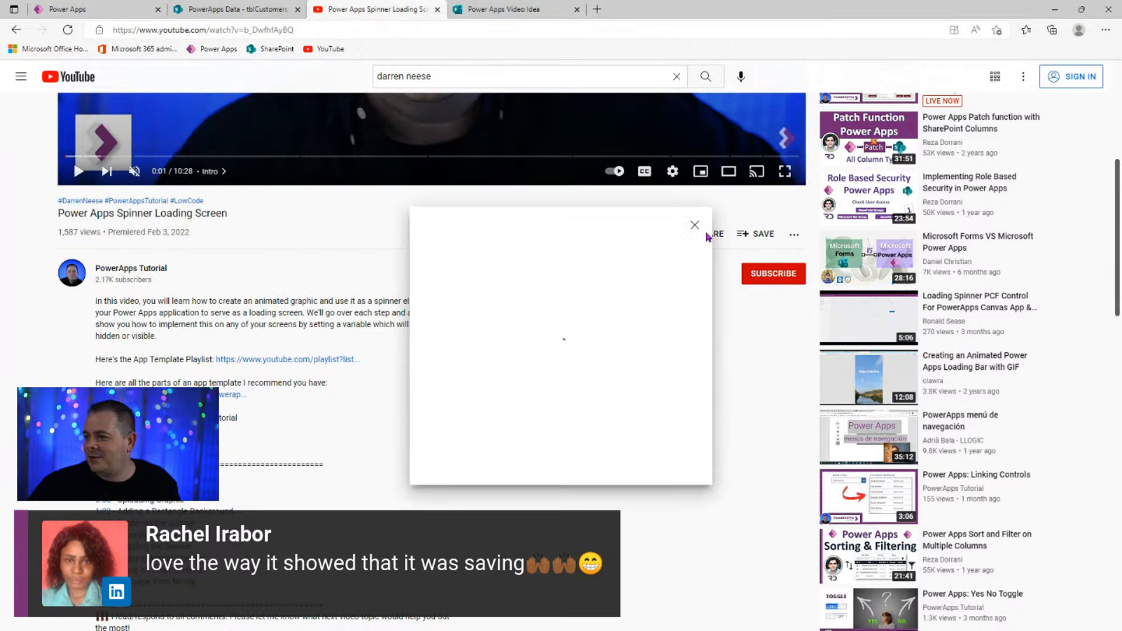
click(661, 374)
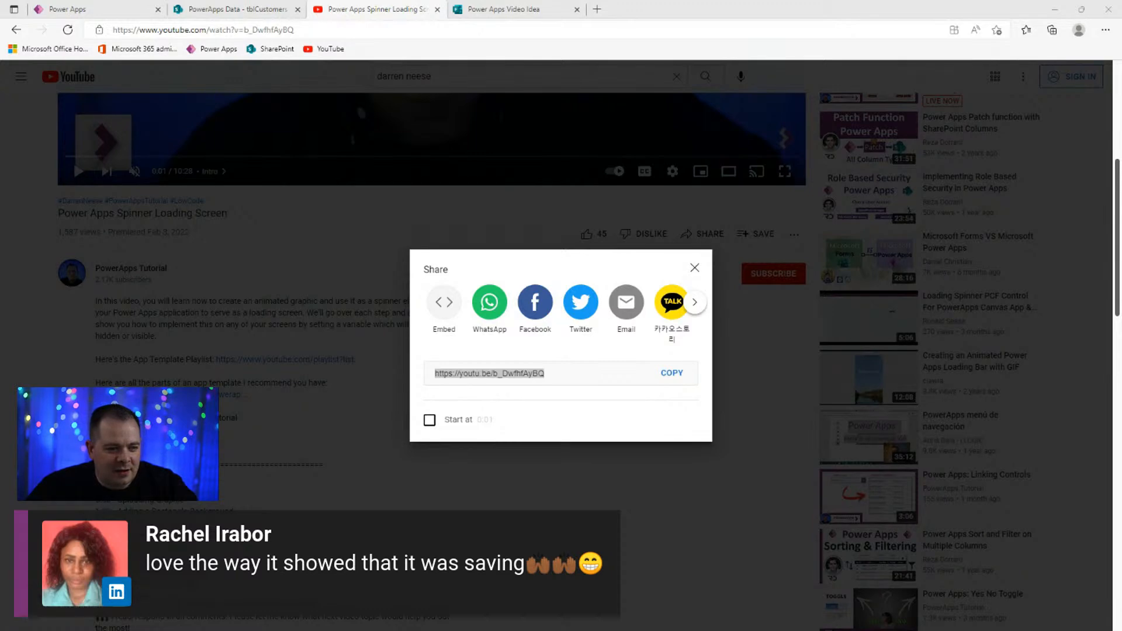
click(694, 268)
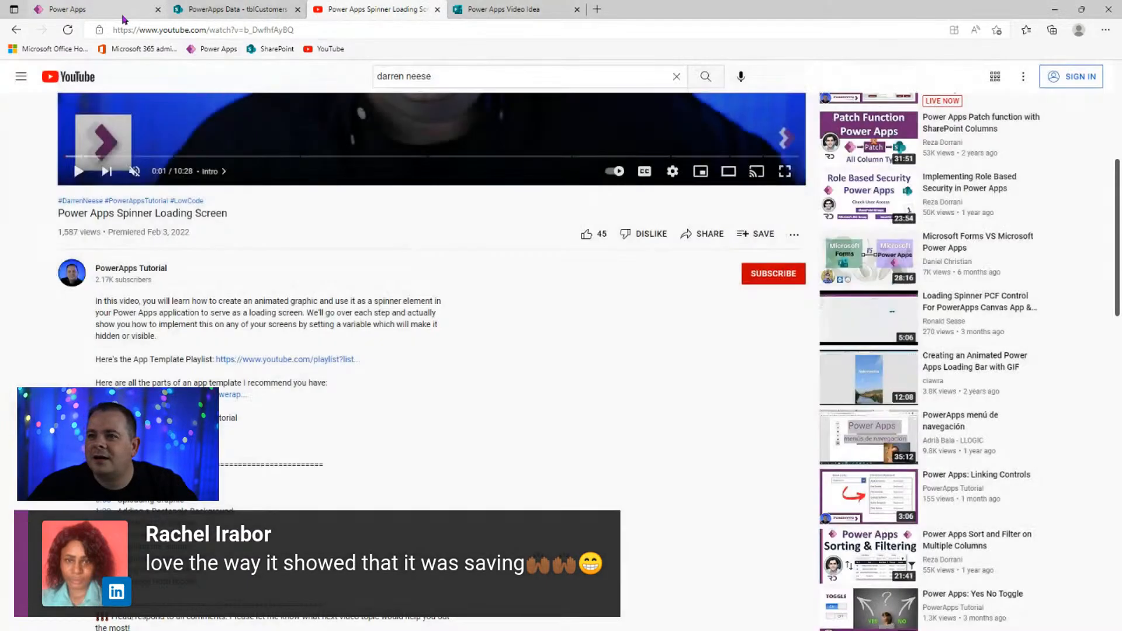
- From the channel's Playlists, open the How to Create Your Own App Template playlist
click(115, 10)
click(353, 9)
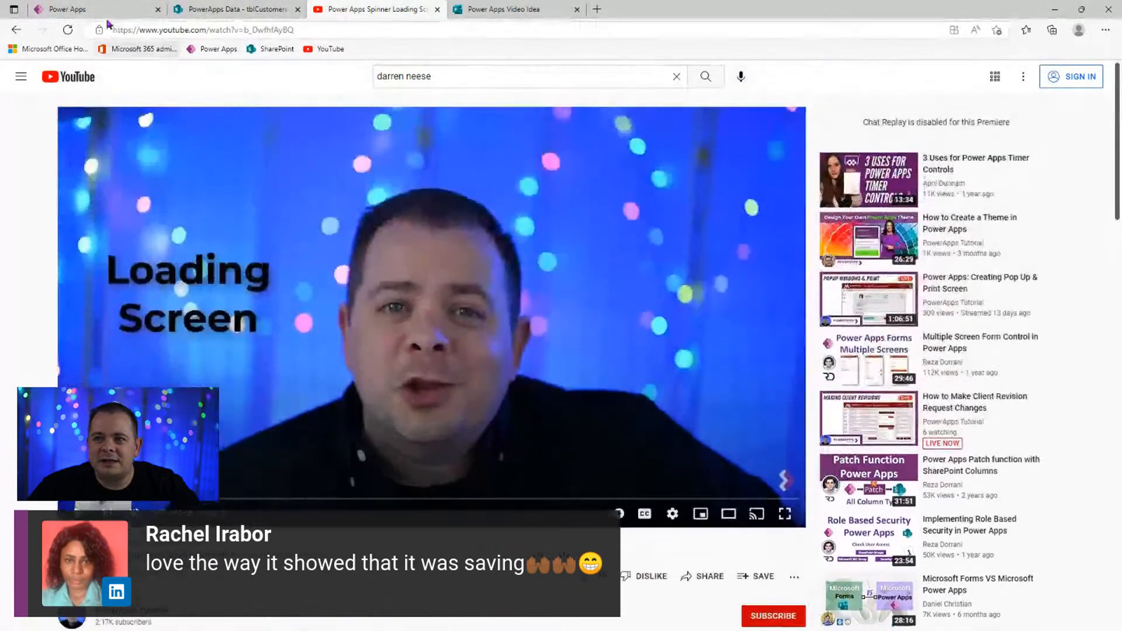
click(98, 10)
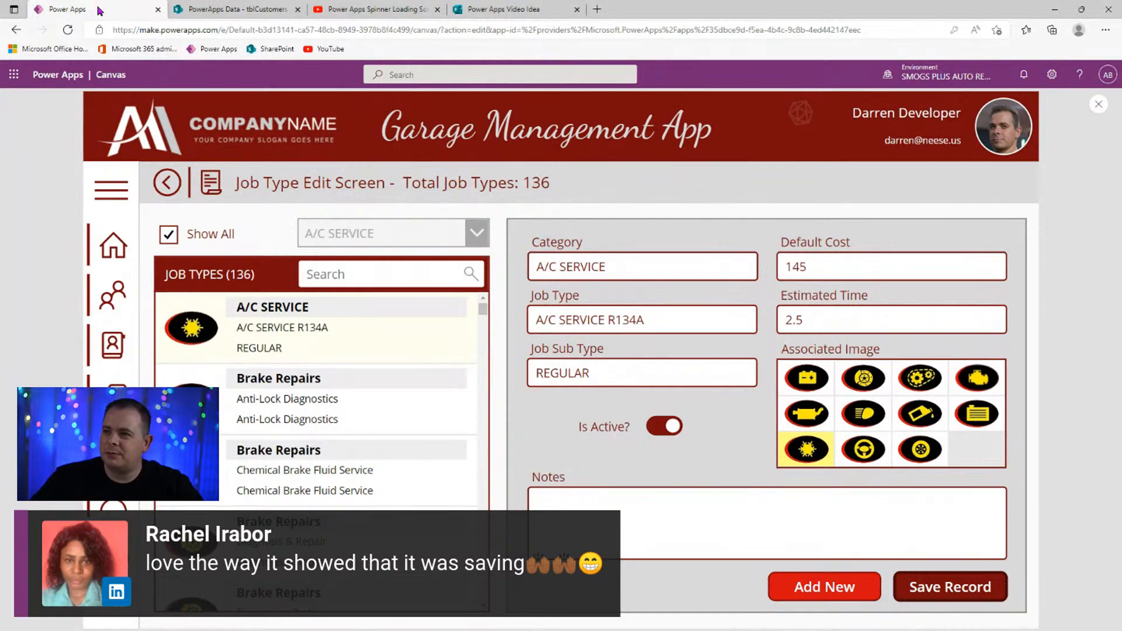
click(387, 10)
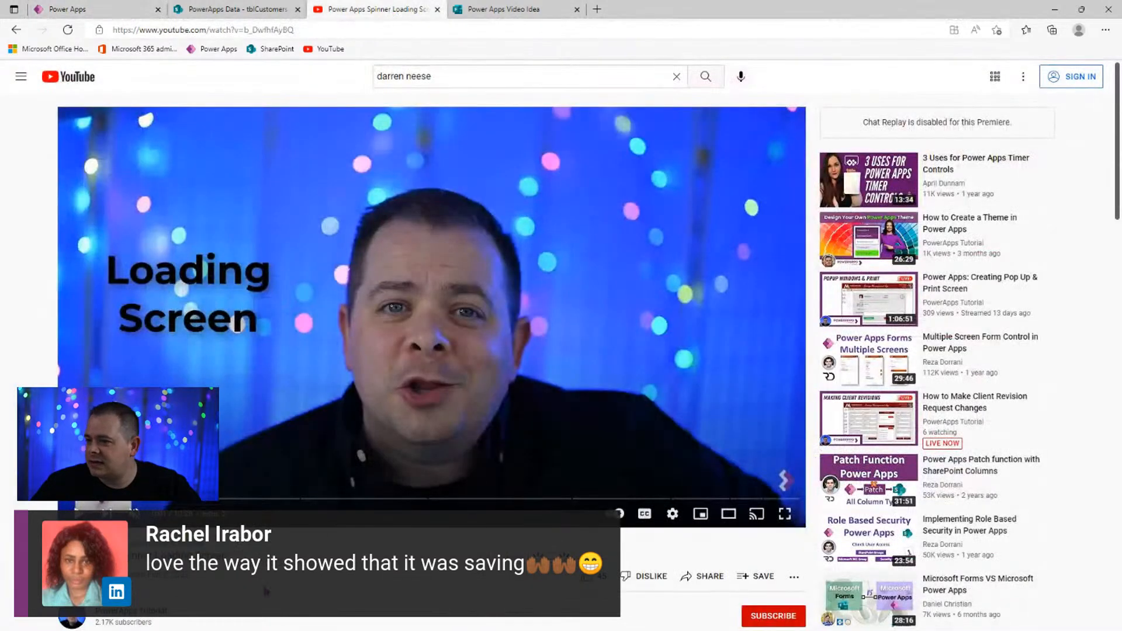
click(132, 617)
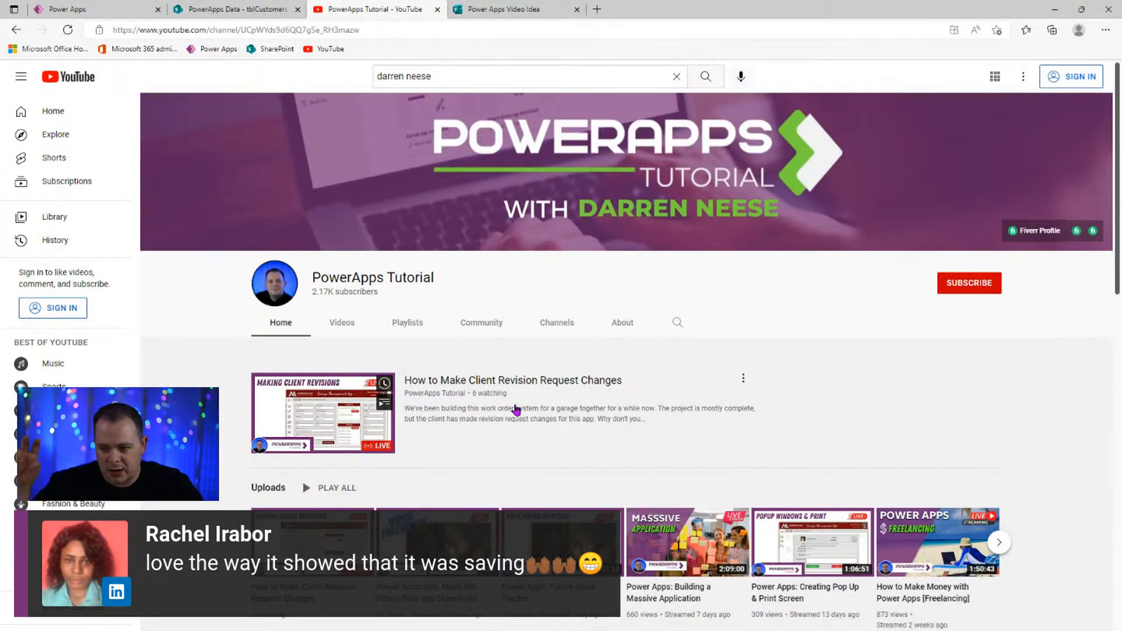
click(403, 322)
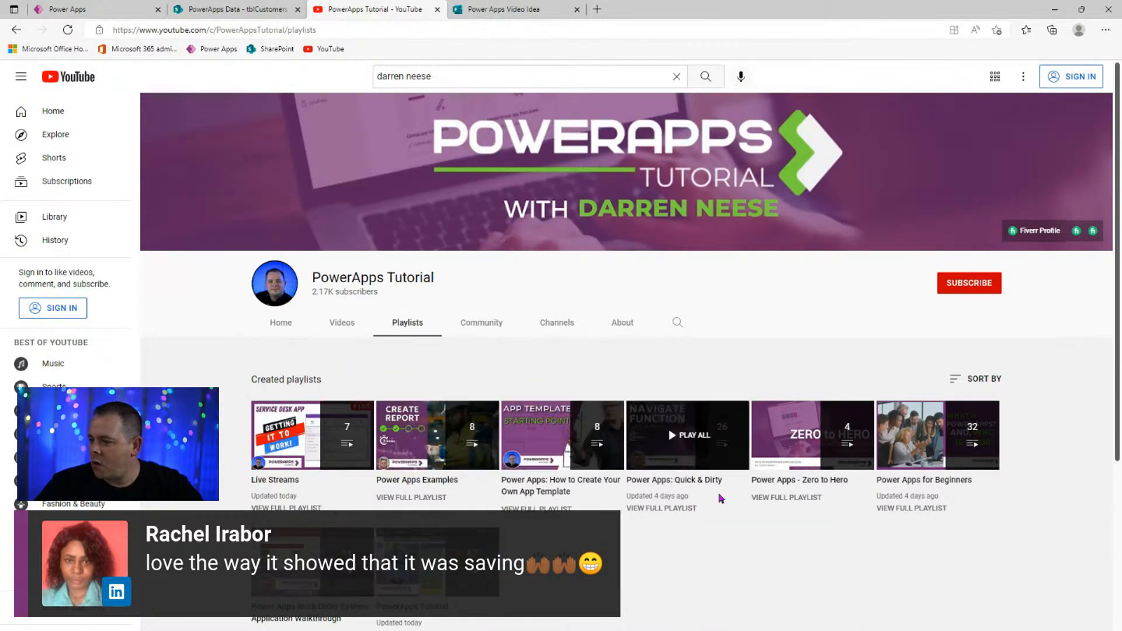
scroll(882, 529, down, 3)
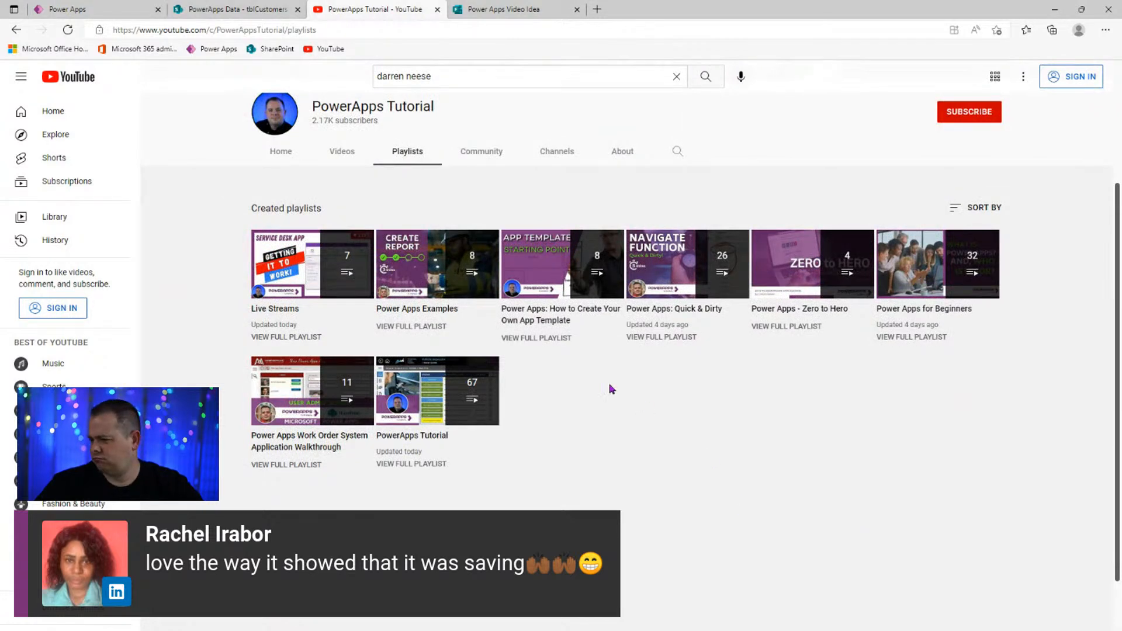
click(556, 321)
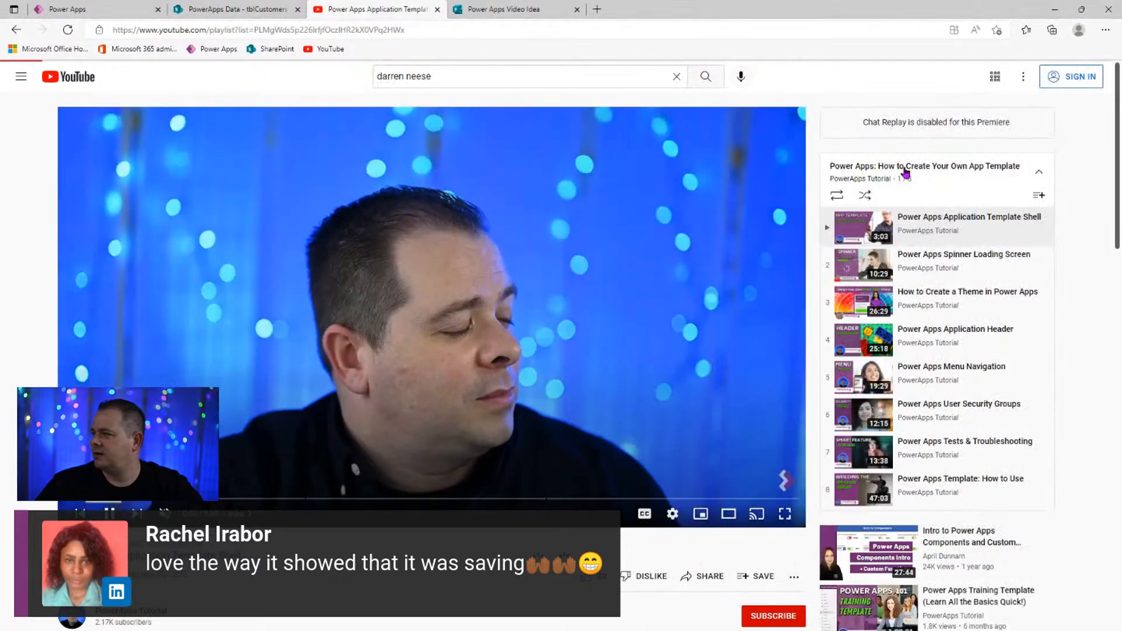
- Open the full 8-video app template playlist page, then return to the Garage Management App
click(905, 171)
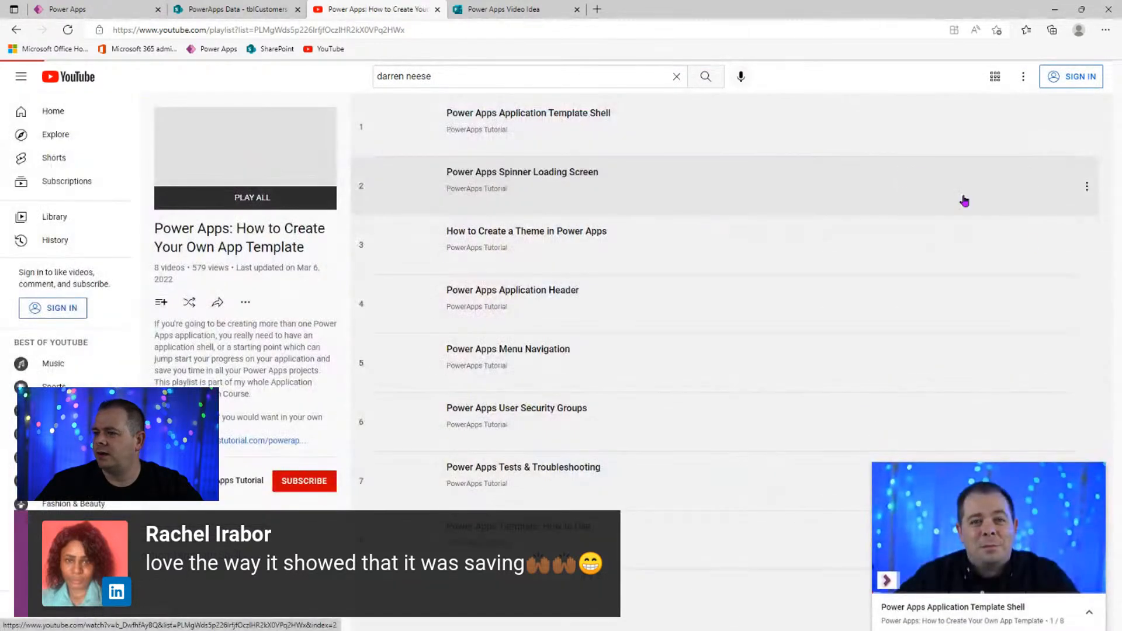
click(1092, 475)
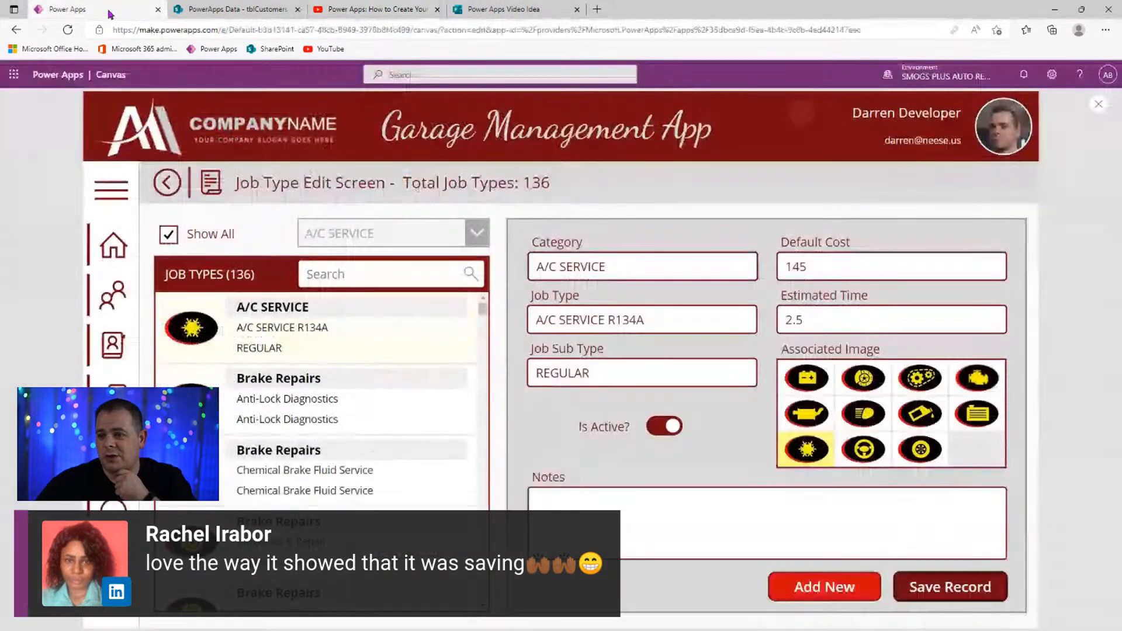
click(105, 10)
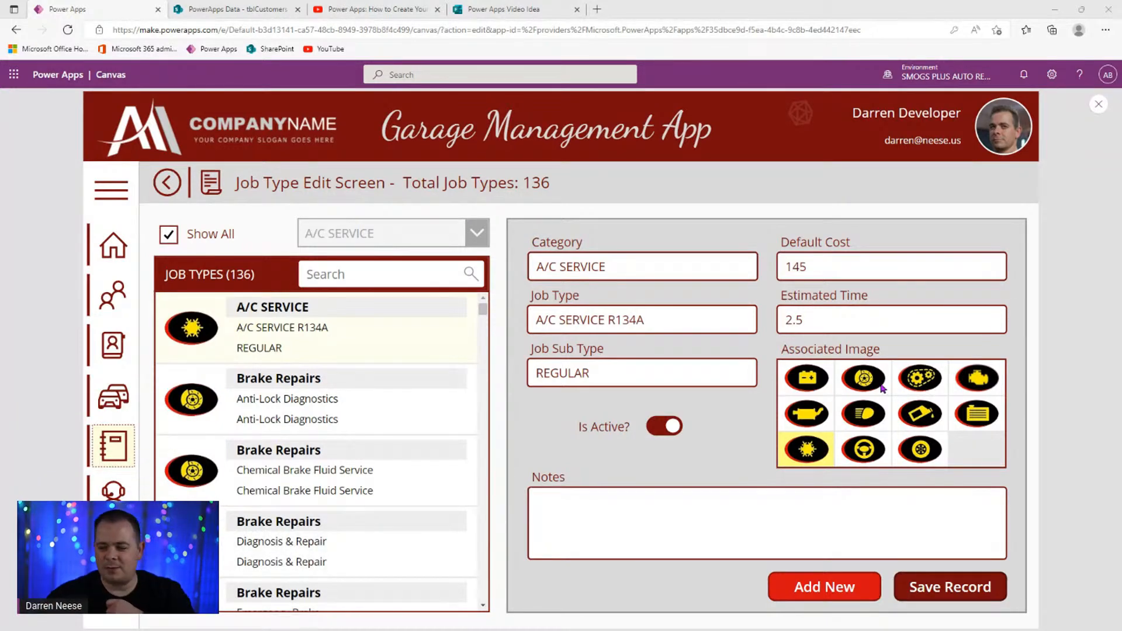
- Exit preview and collapse the Customer Listing, View or Edit Customer and Order Listing screens in Tree view
click(1098, 104)
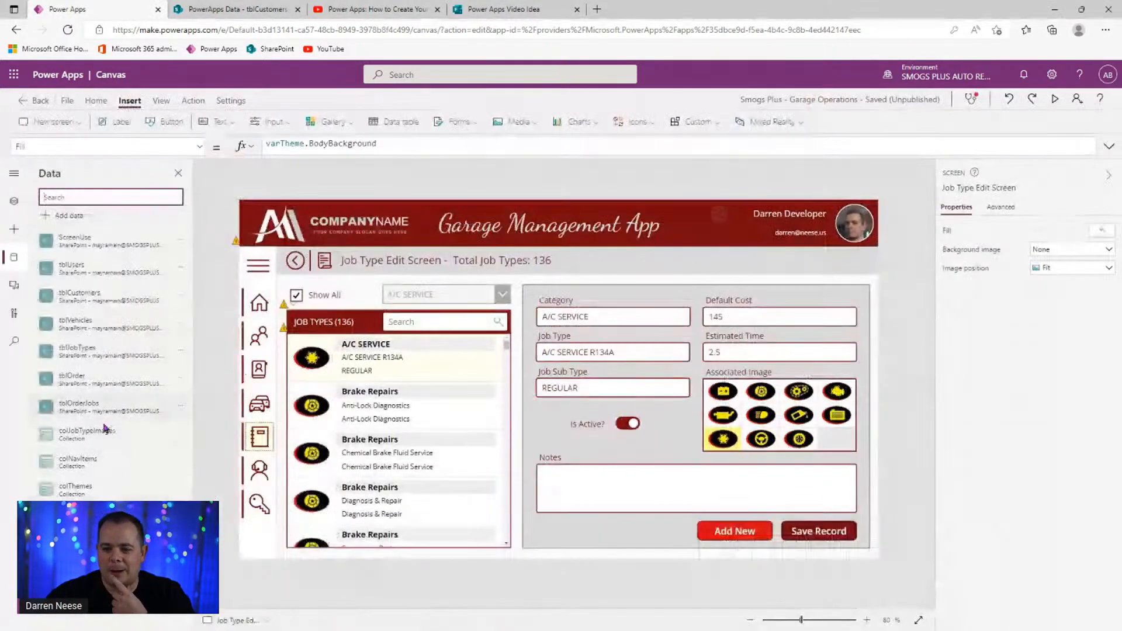
click(14, 201)
scroll(124, 446, down, 3)
scroll(124, 445, up, 10)
scroll(63, 390, up, 1)
click(36, 383)
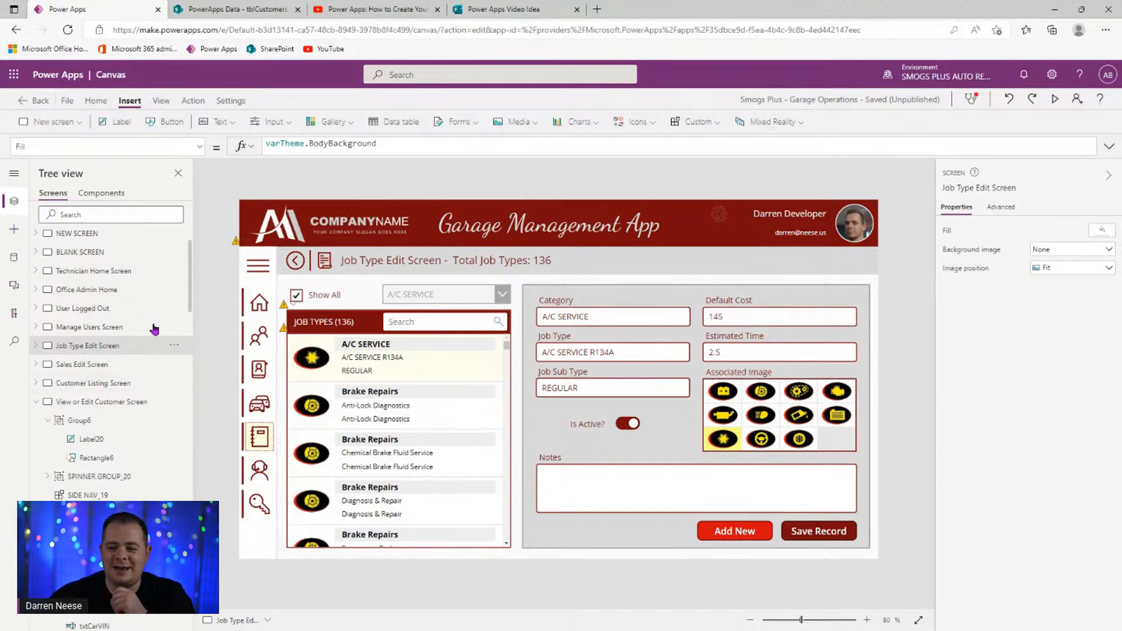
click(36, 401)
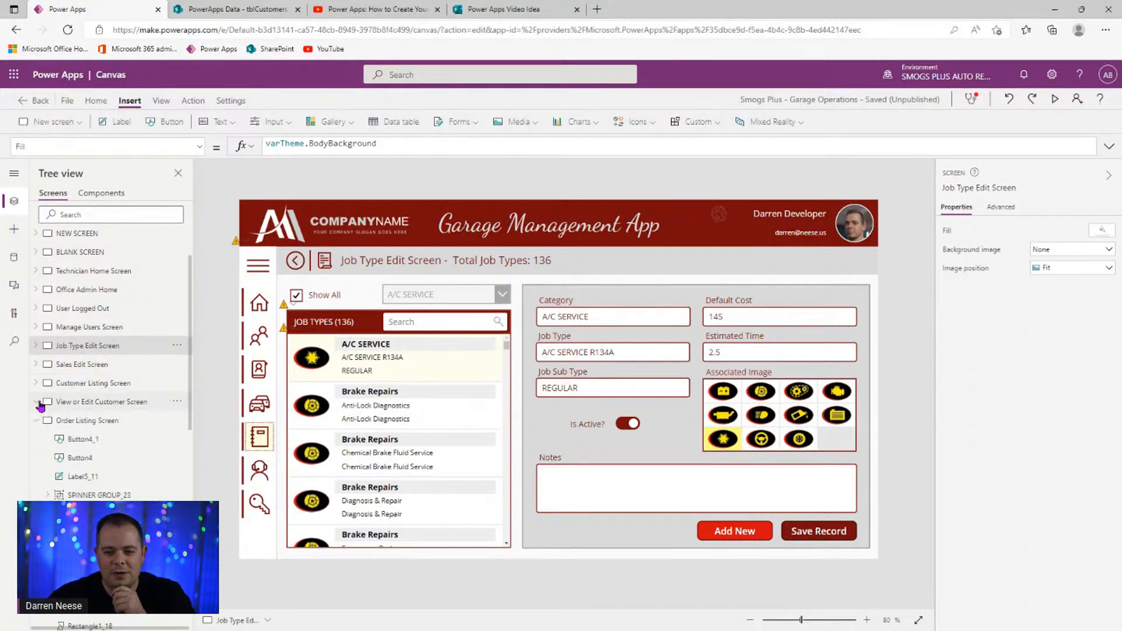
click(36, 421)
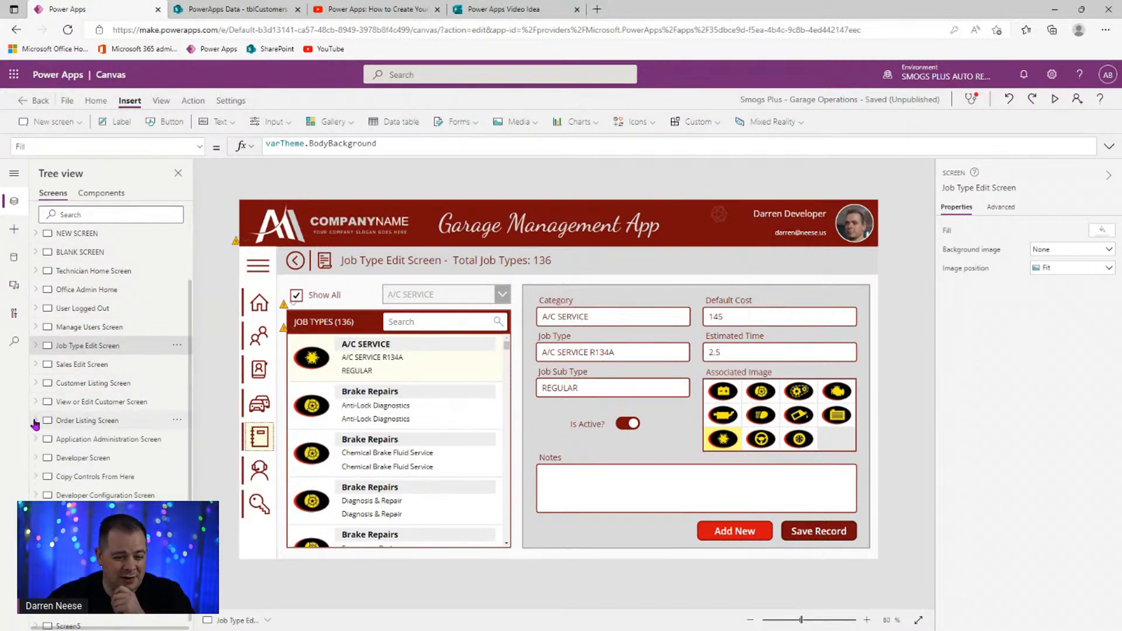
scroll(121, 471, down, 1)
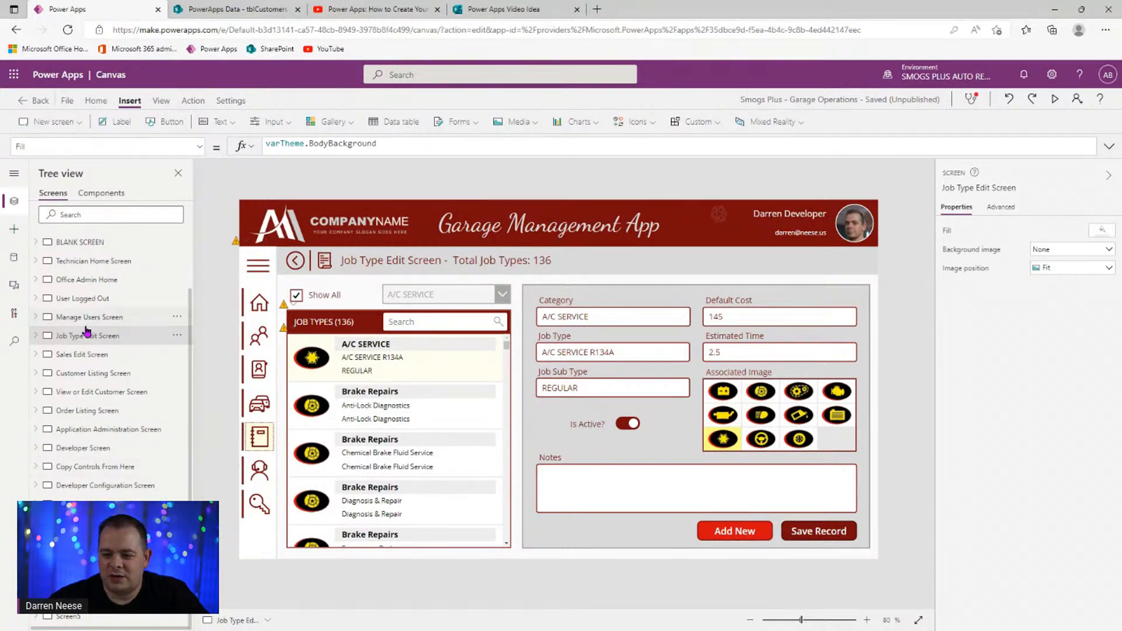
- Preview the Copy Controls From Here screen and try the PowerApps Purple, Orange & Blue, Blue and Green themes
click(109, 468)
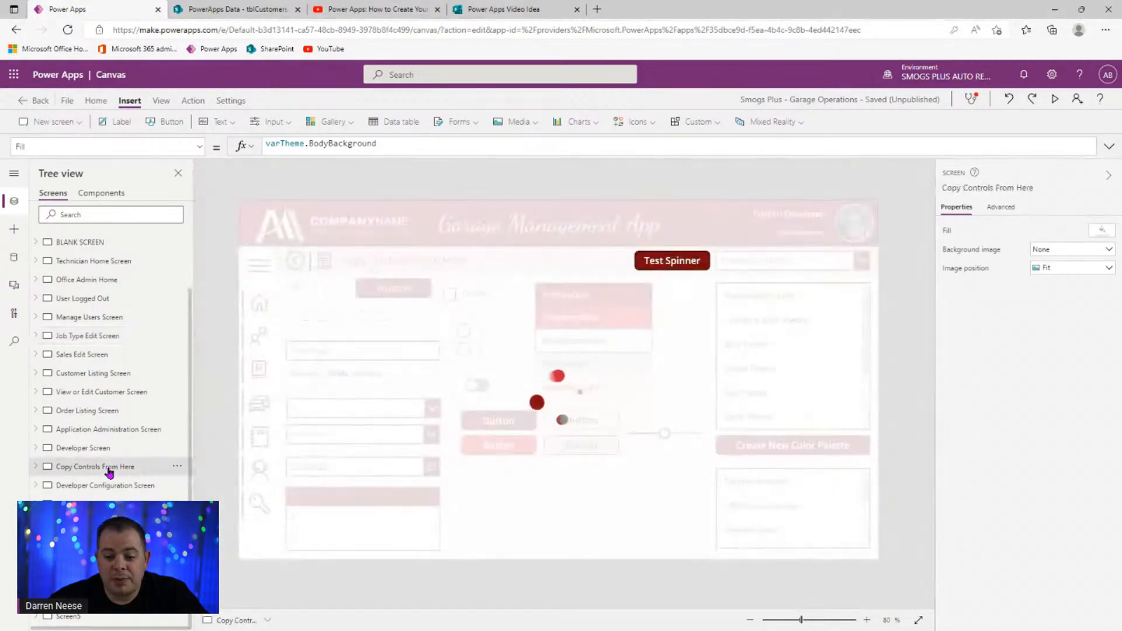
click(1054, 100)
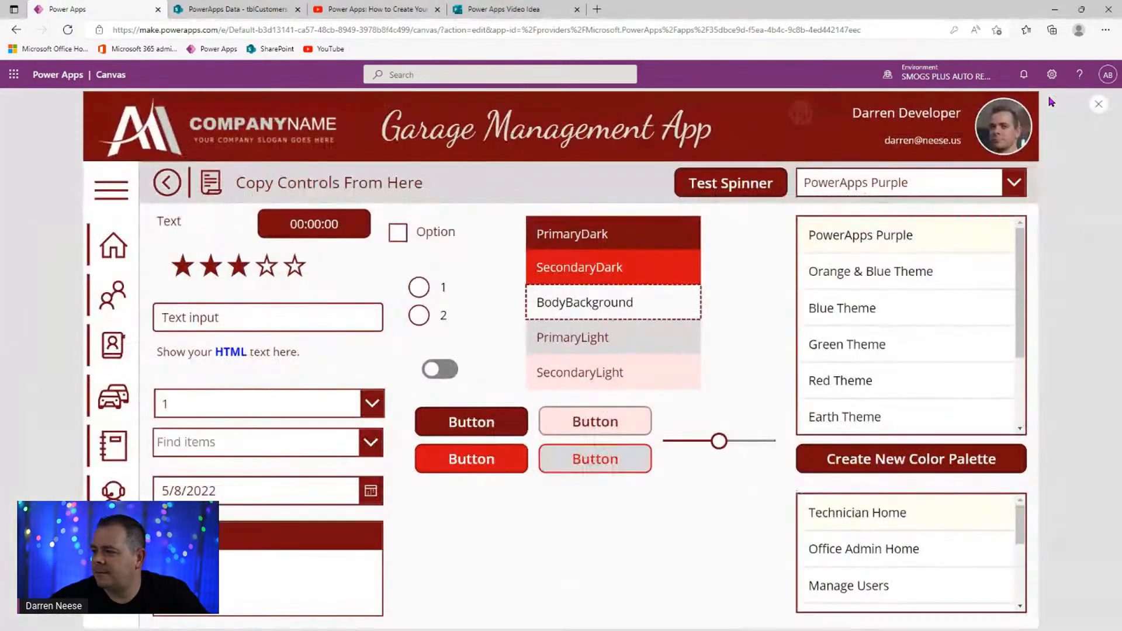
click(921, 237)
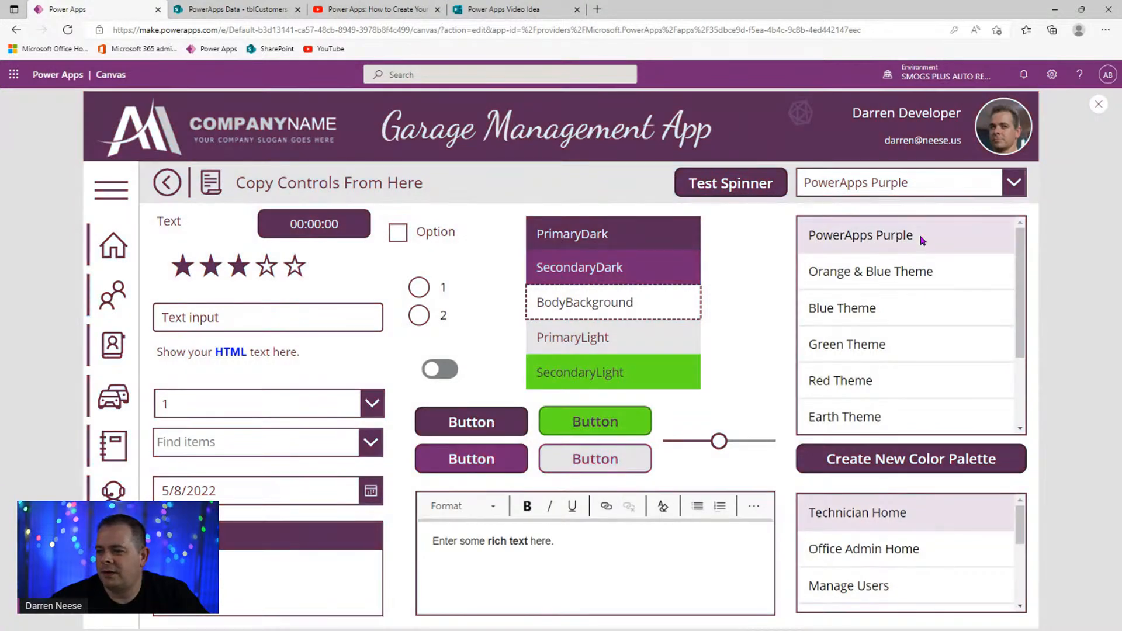
click(124, 195)
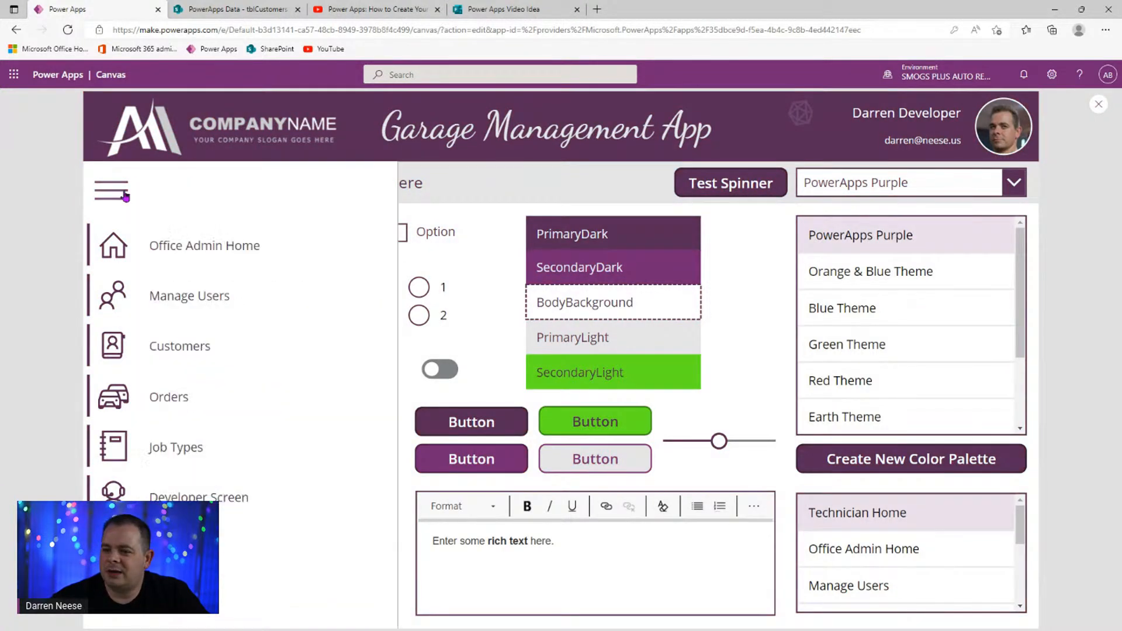
click(891, 275)
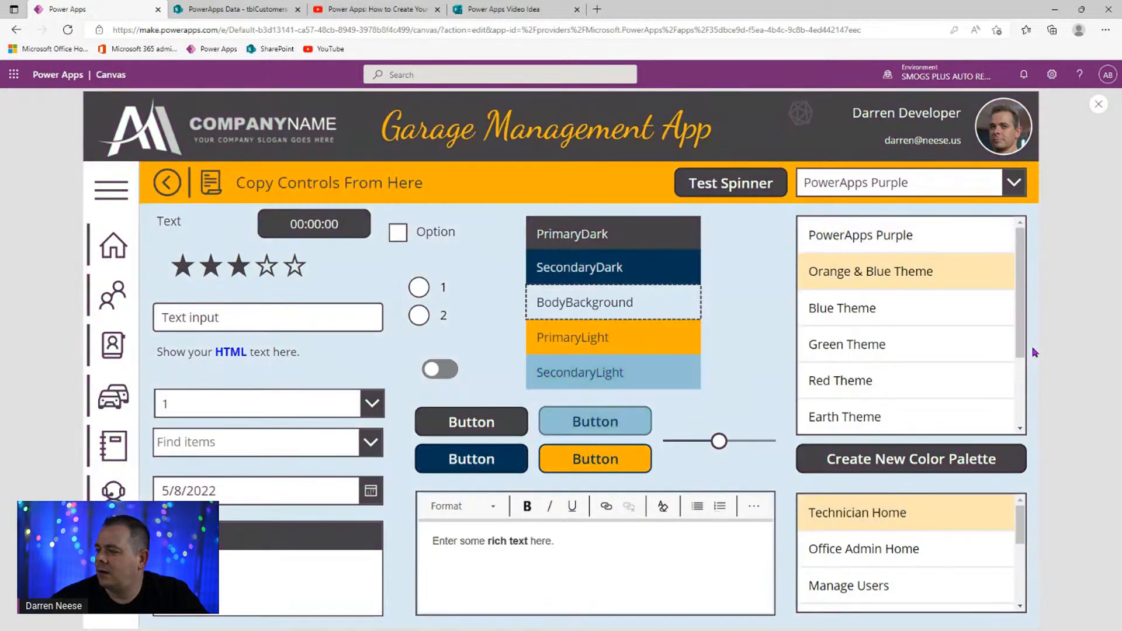
click(963, 323)
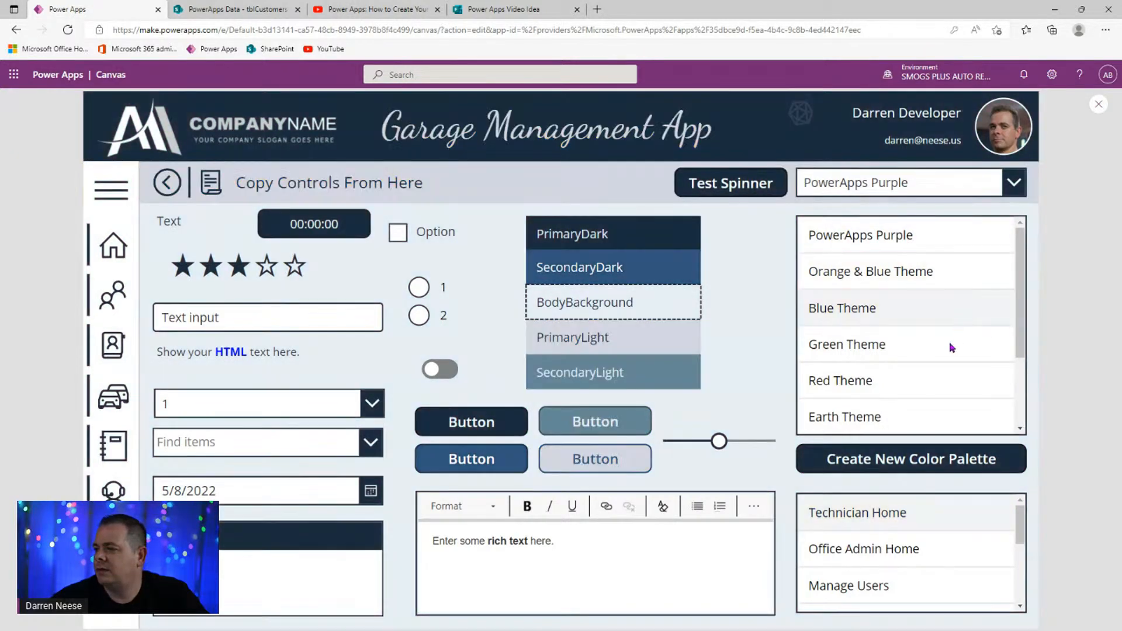
click(951, 347)
- Try the Red, Earth, Pond, Light and Office themes, finishing on the Red Theme
click(941, 382)
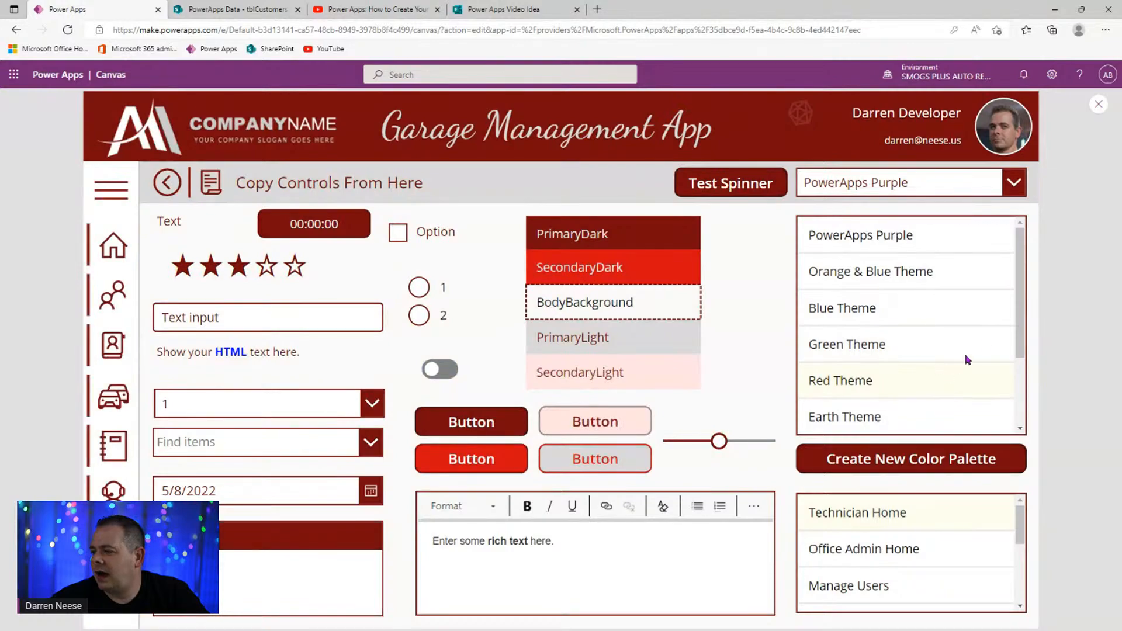
scroll(1021, 313, down, 3)
click(944, 302)
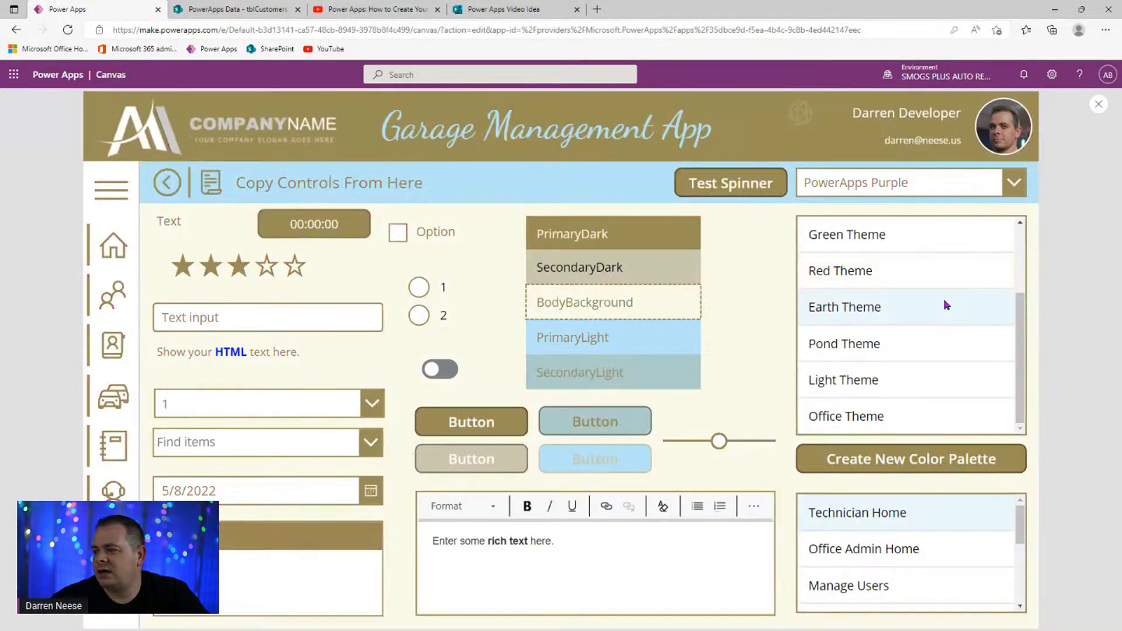
click(908, 351)
click(913, 383)
click(920, 419)
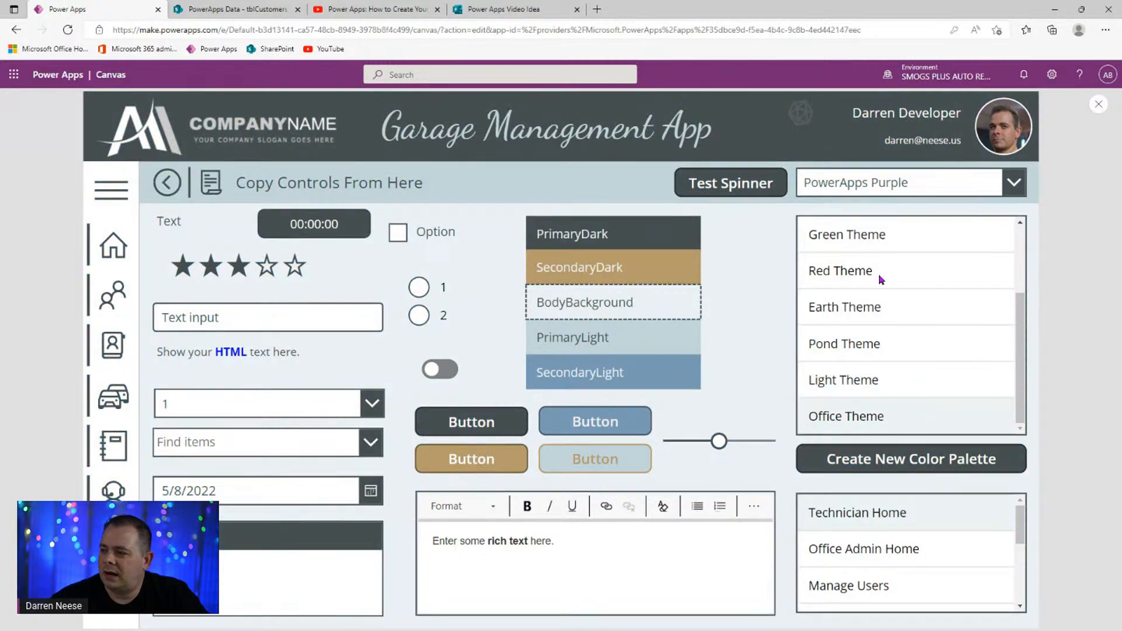
click(881, 276)
scroll(900, 263, up, 3)
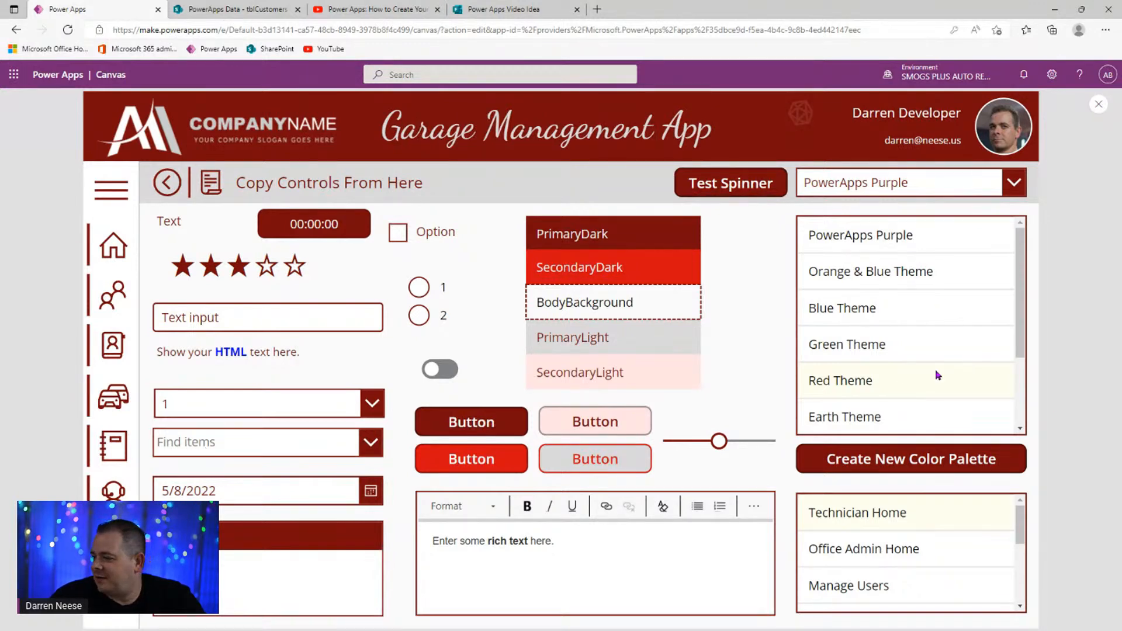
- Cycle through PowerApps Purple, Orange & Blue and Green back to Red Theme, then switch to the YouTube playlist
click(919, 236)
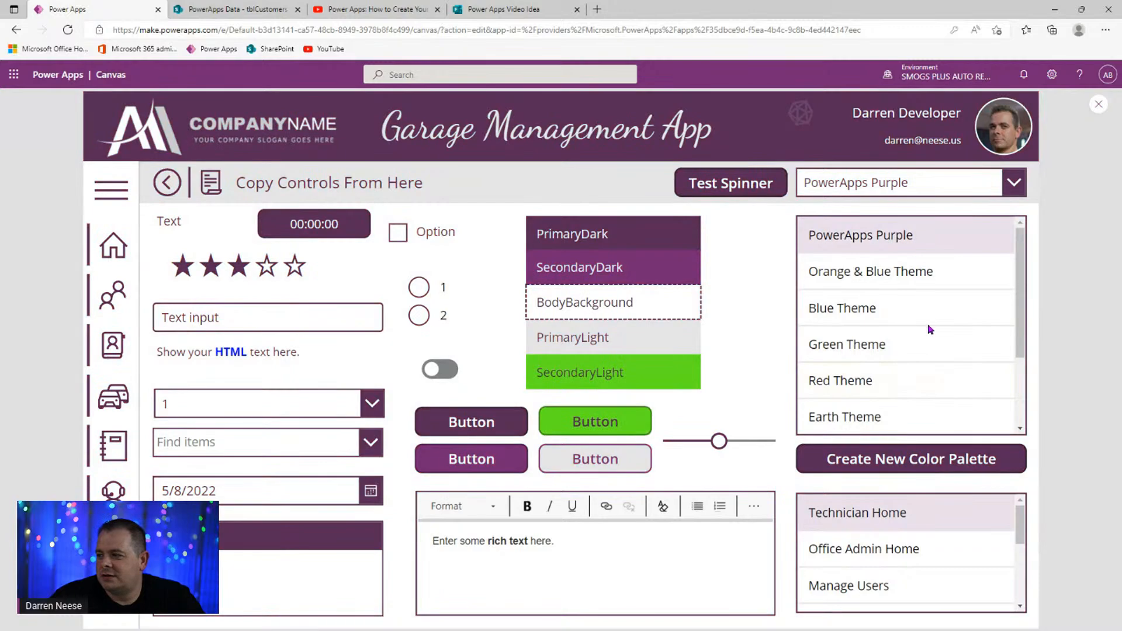
click(938, 272)
click(938, 272)
click(940, 346)
click(940, 379)
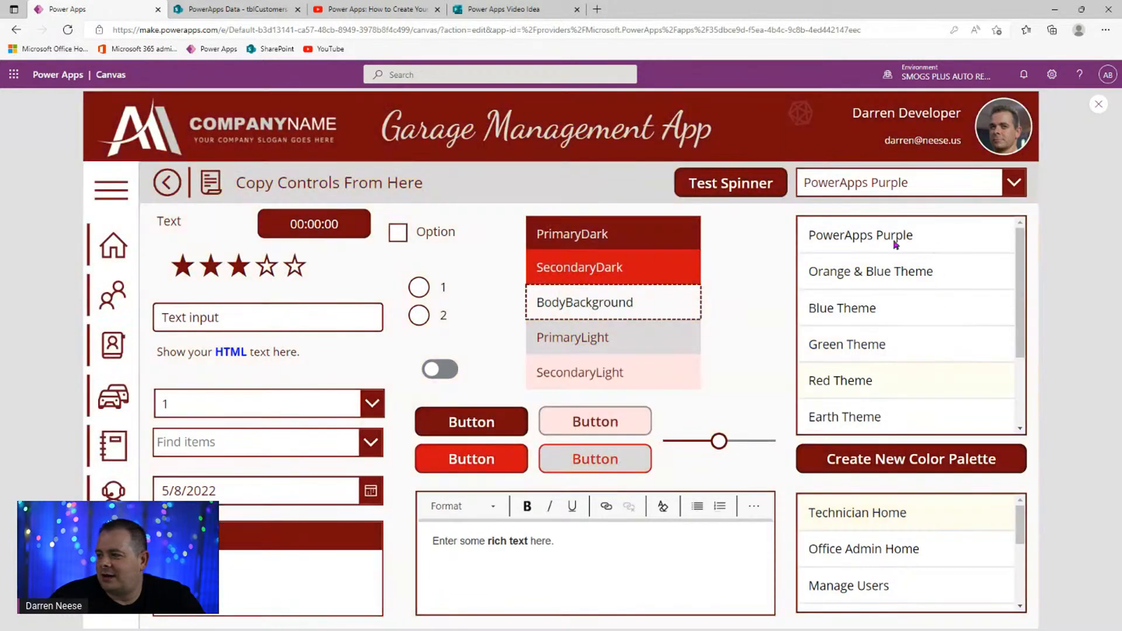
click(388, 15)
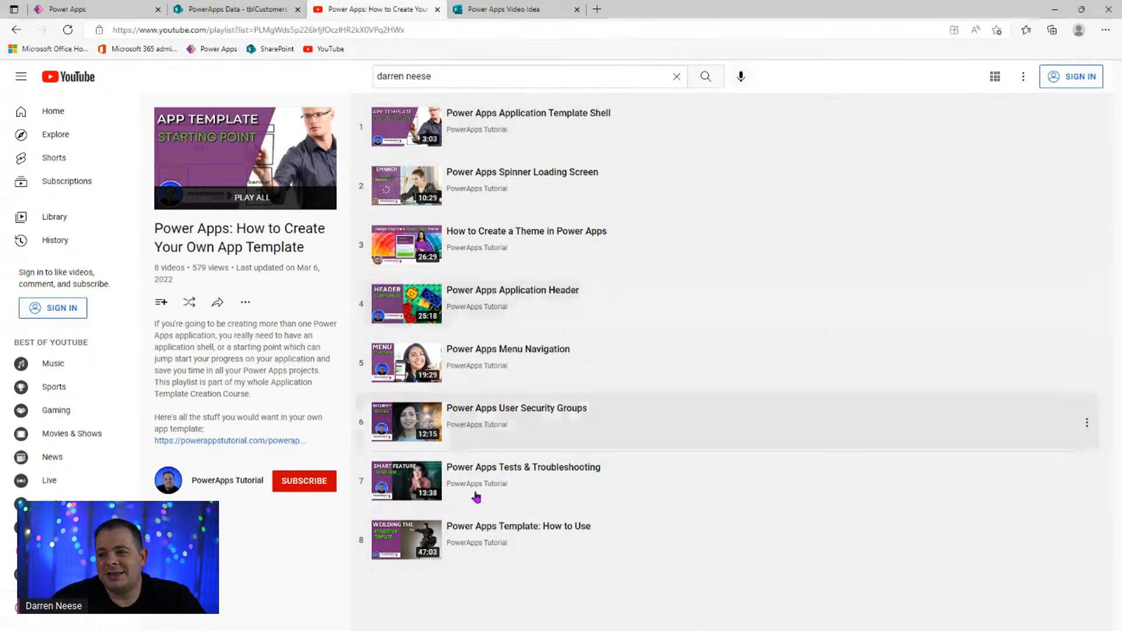
- Go back to editing the Sales Edit Screen and select the plus icon in the Order Details header
click(128, 14)
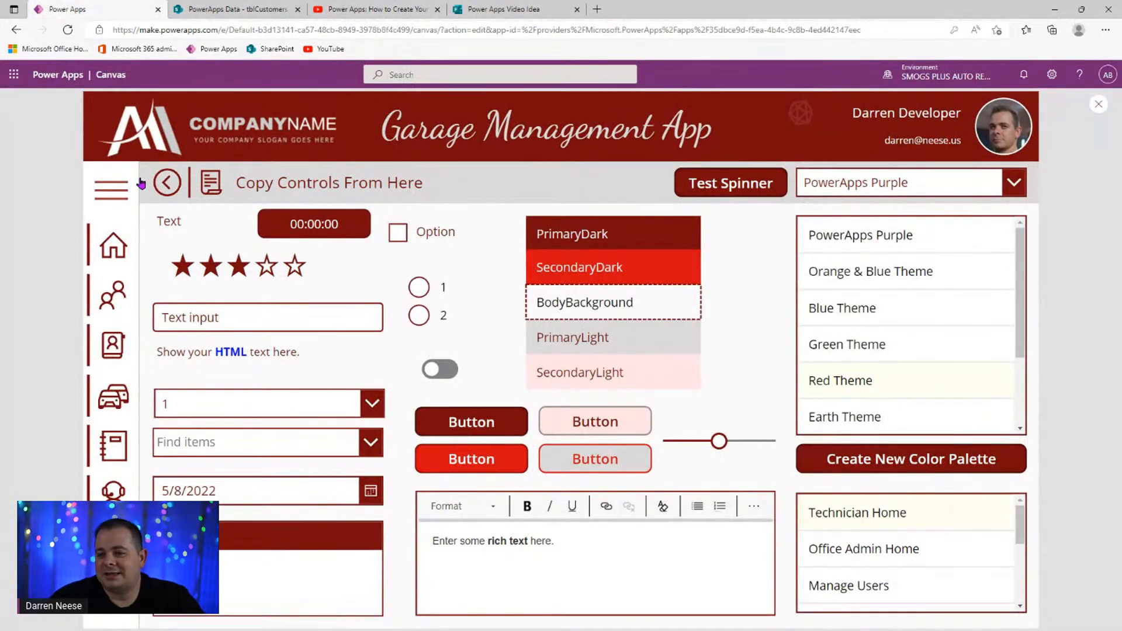
click(167, 185)
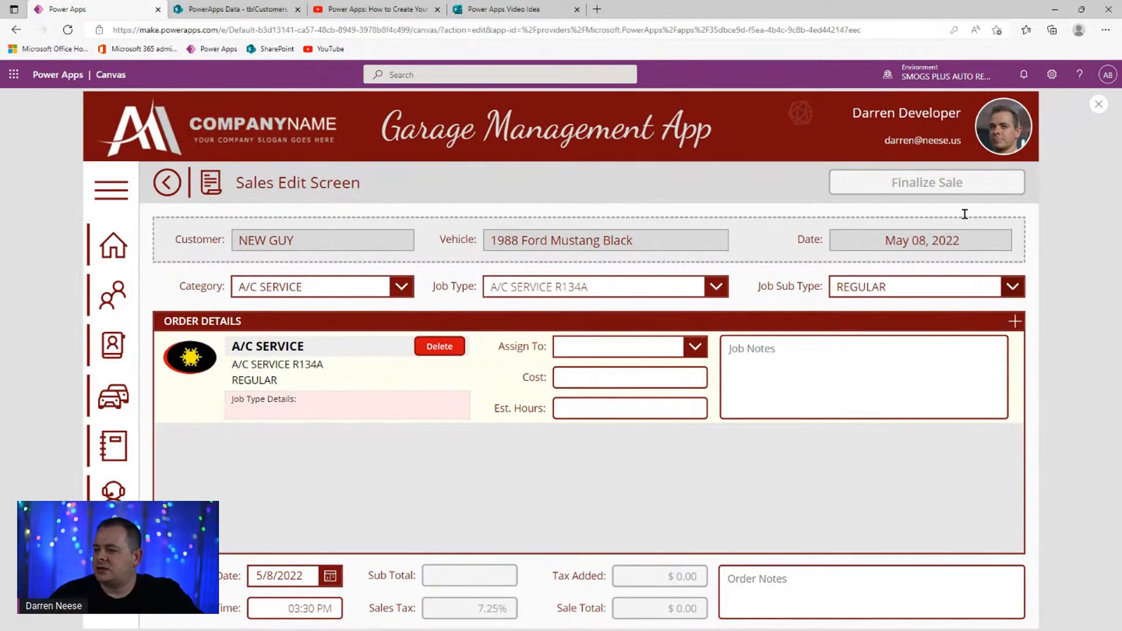
click(1097, 104)
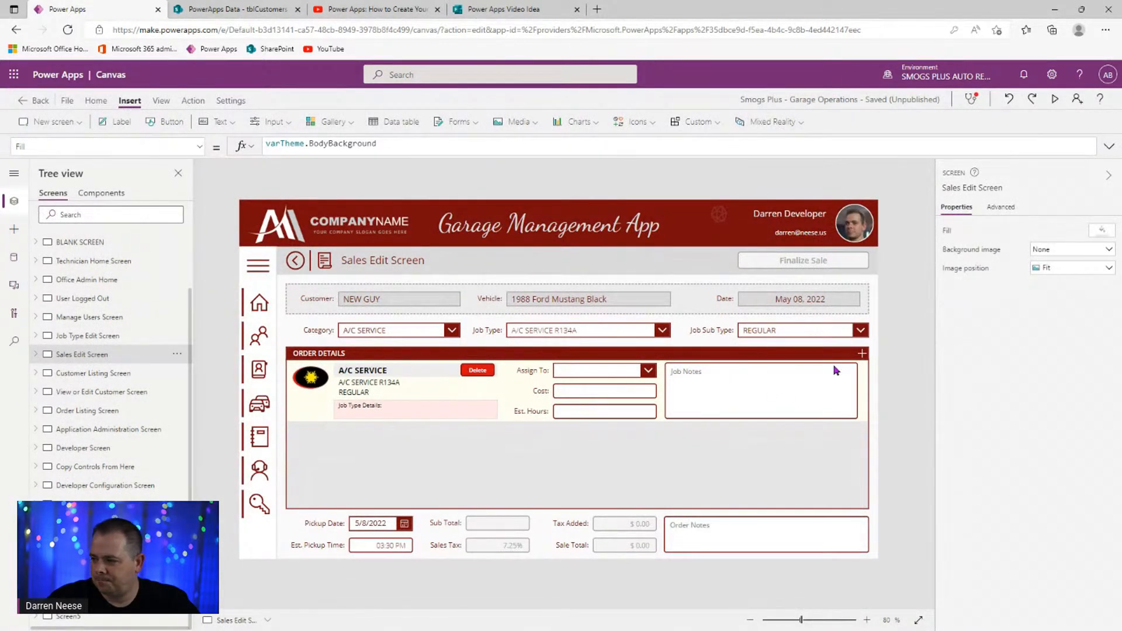
click(863, 353)
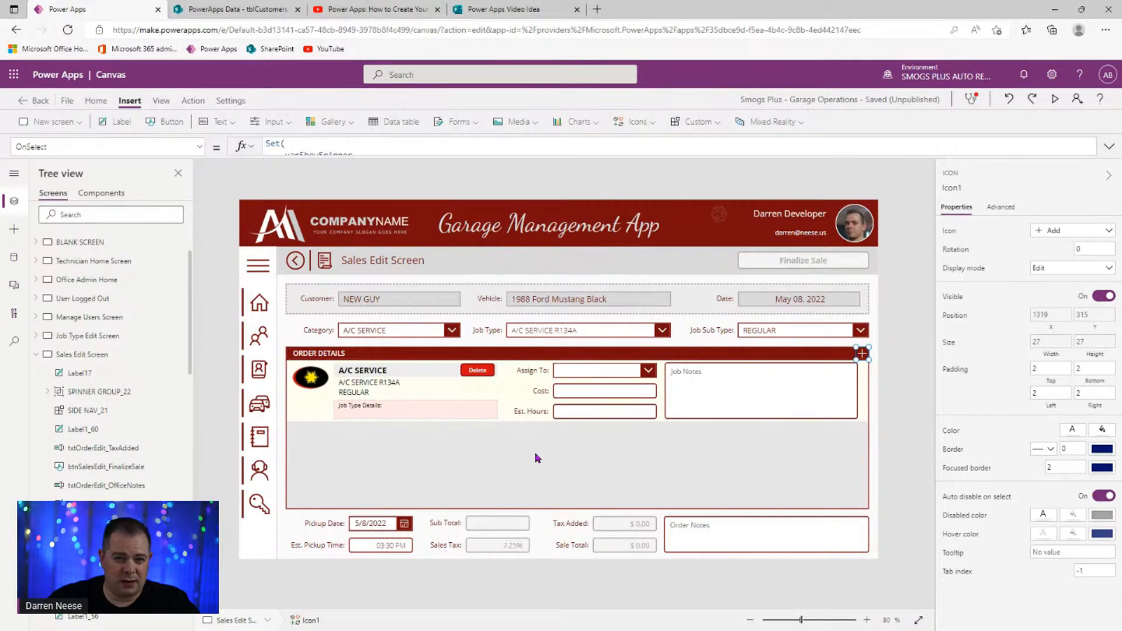
- Expand the plus icon's OnSelect code and highlight the _OrderTitle and _order variables
click(1109, 147)
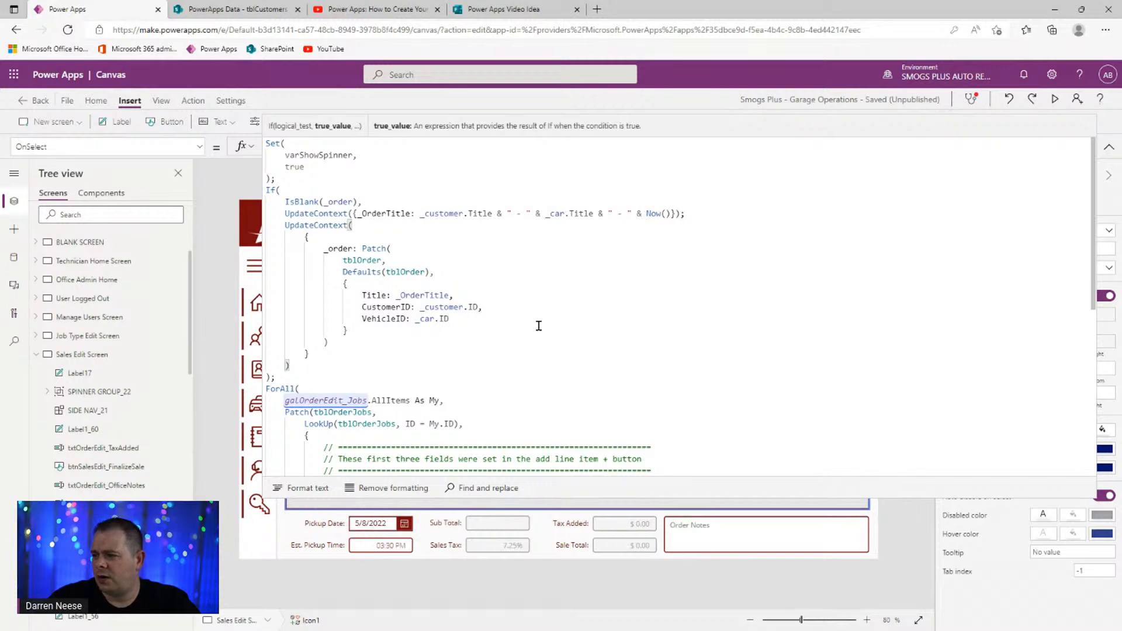
double_click(383, 214)
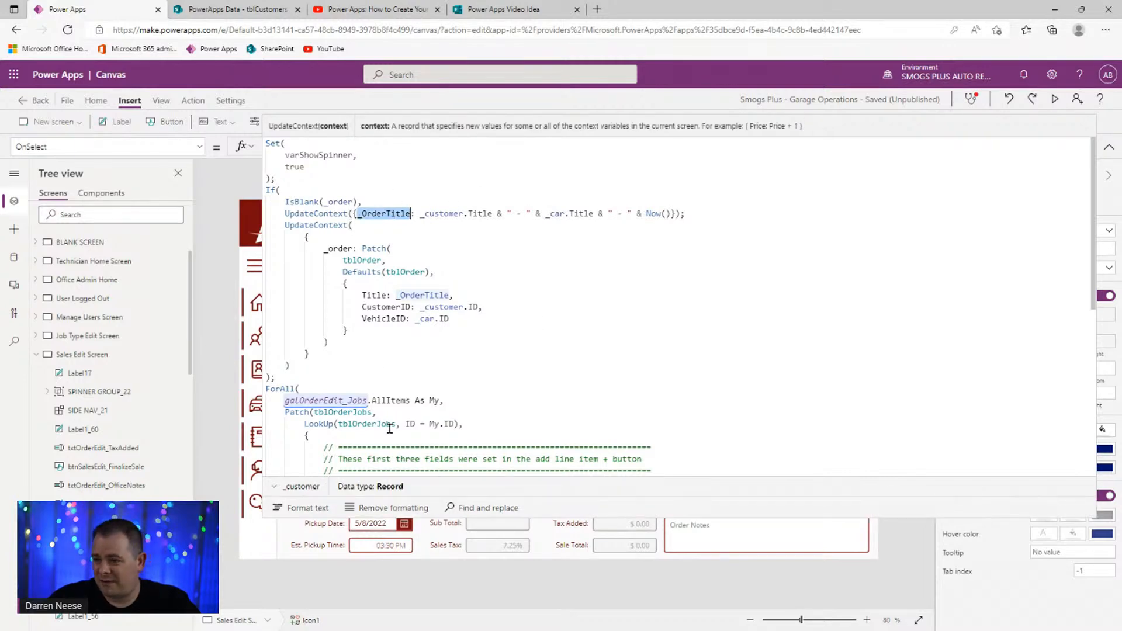
double_click(338, 249)
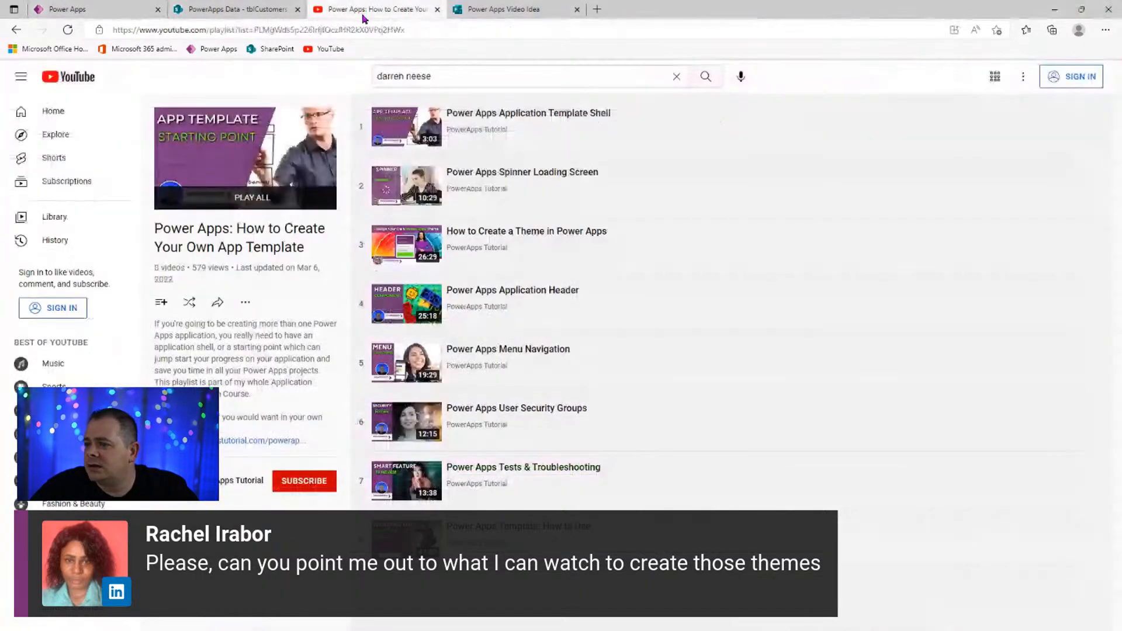
- Open the 'How to Create a Theme in Power Apps' YouTube video and copy its share link
click(377, 9)
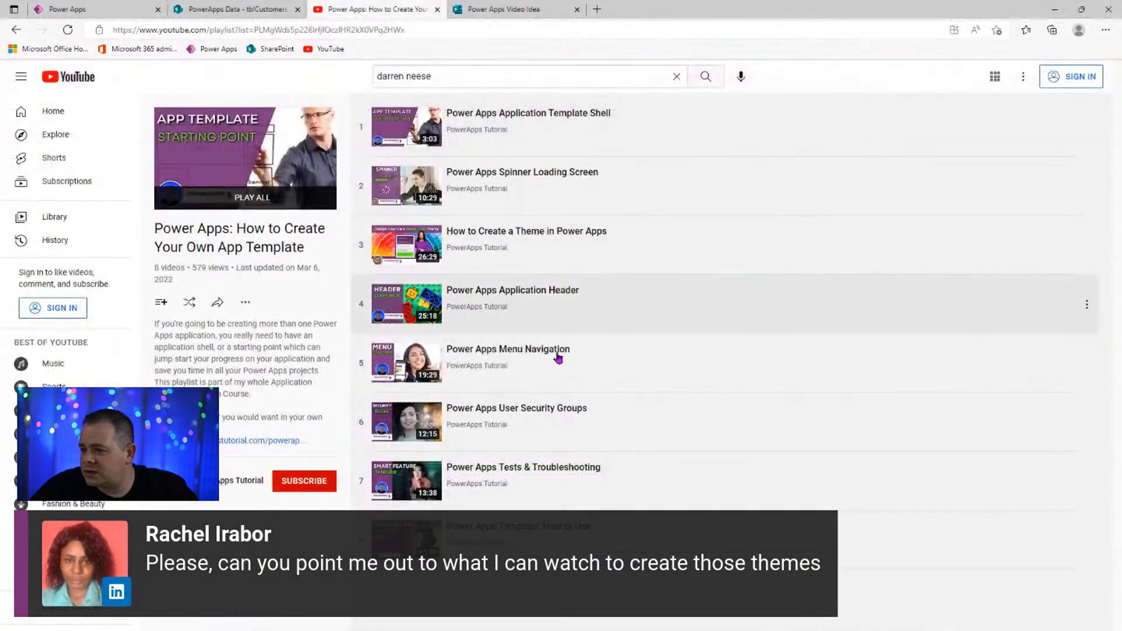
click(563, 234)
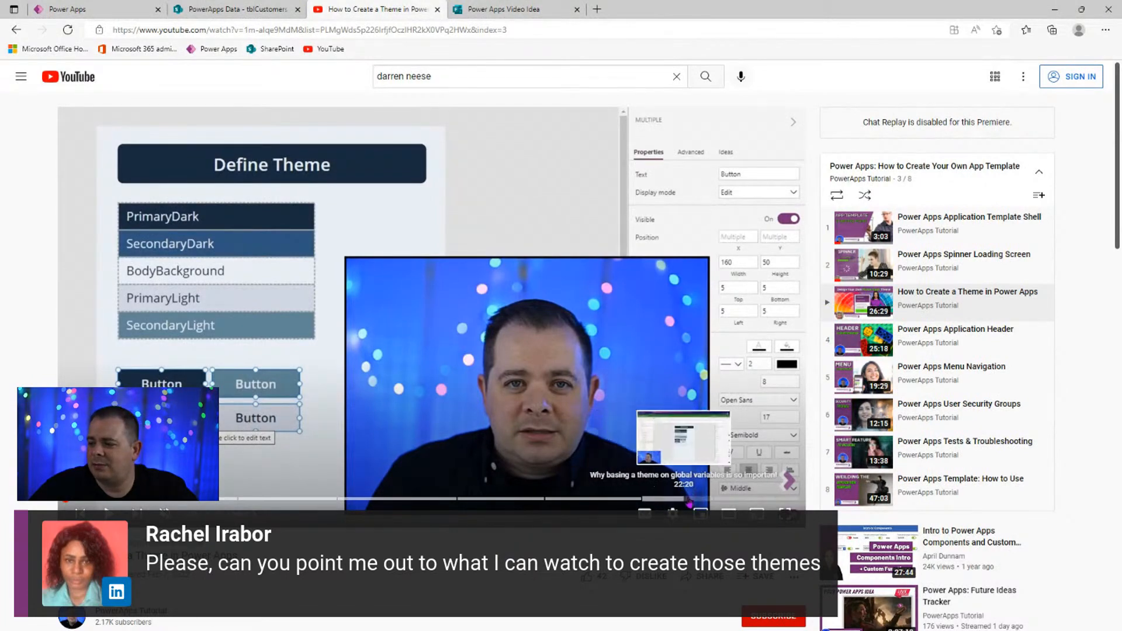
scroll(421, 409, down, 6)
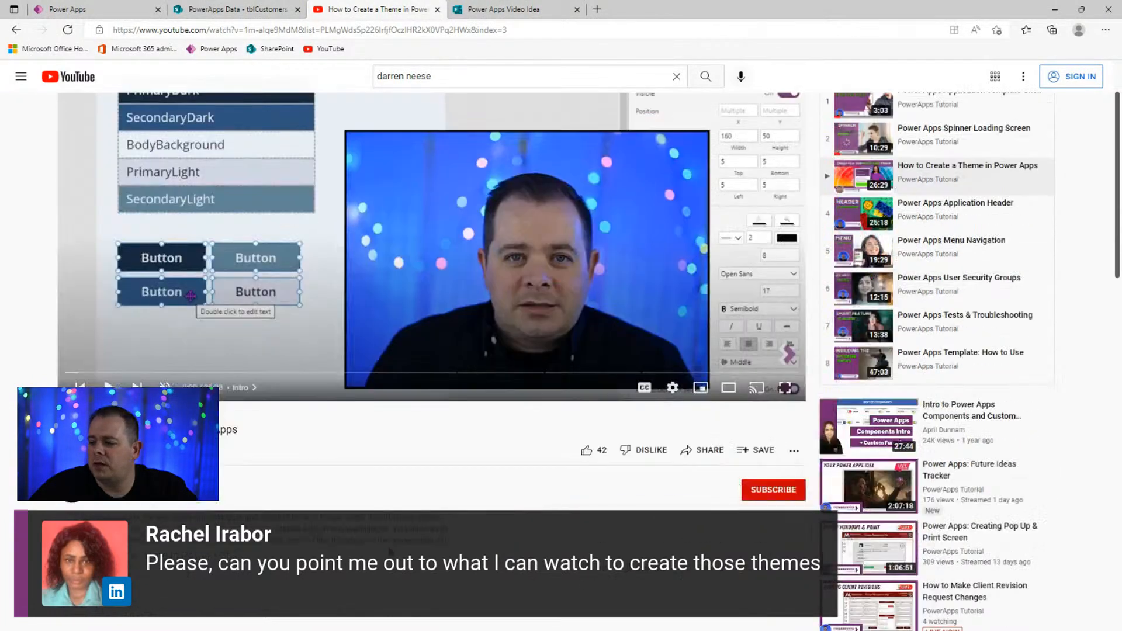
scroll(709, 403, up, 3)
click(704, 405)
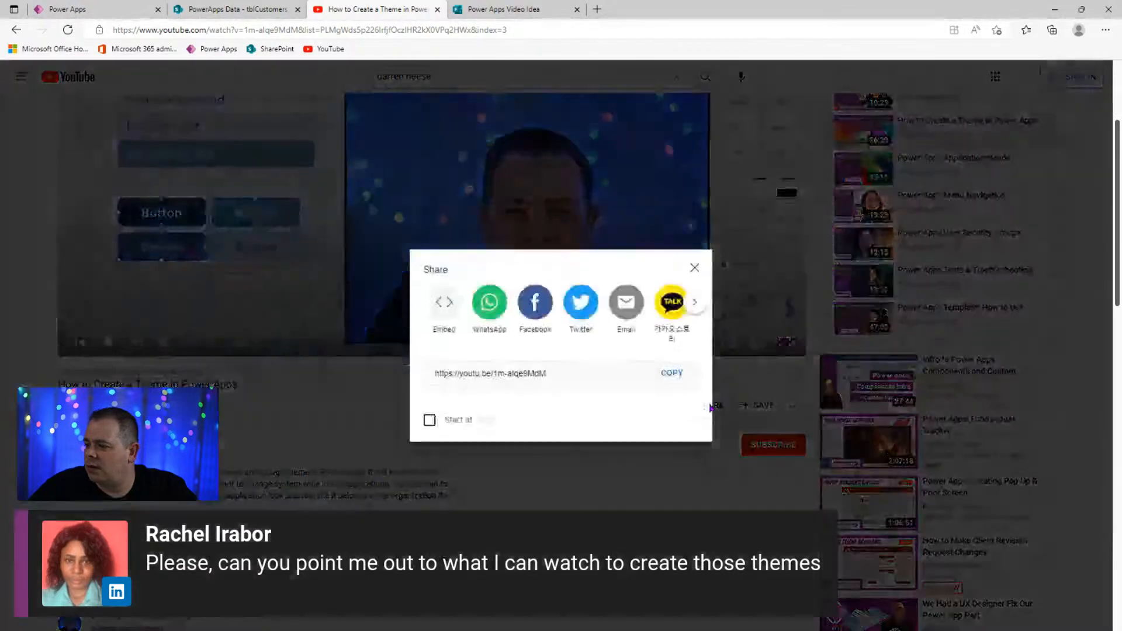
click(680, 374)
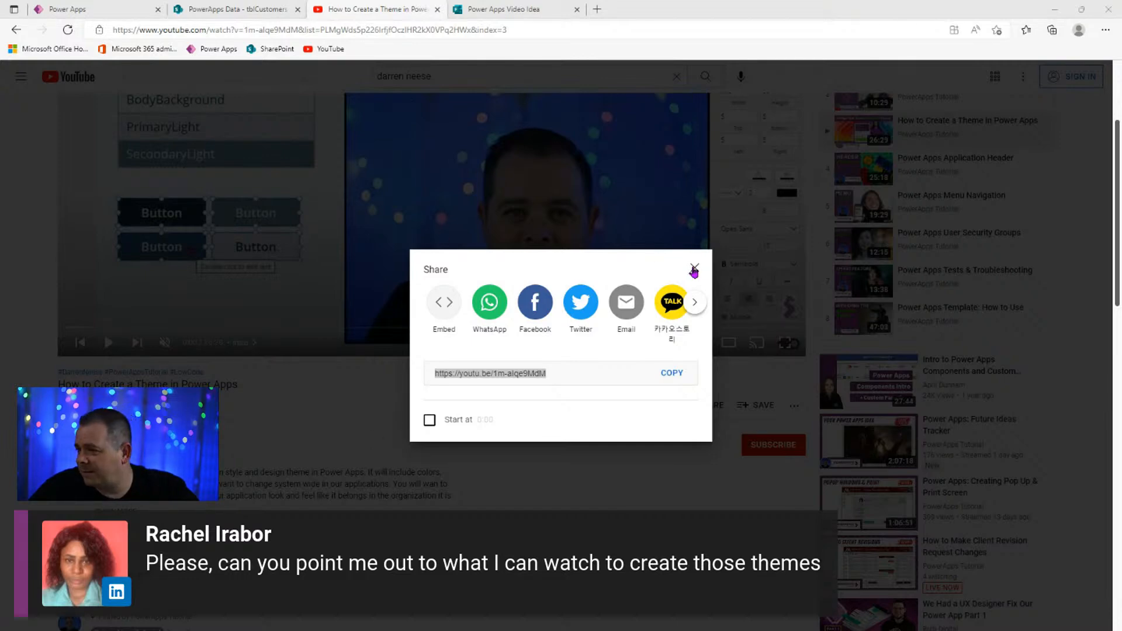
click(694, 268)
- Back in the plus icon's OnSelect code, check the If block and the UpdateContext record braces
click(112, 11)
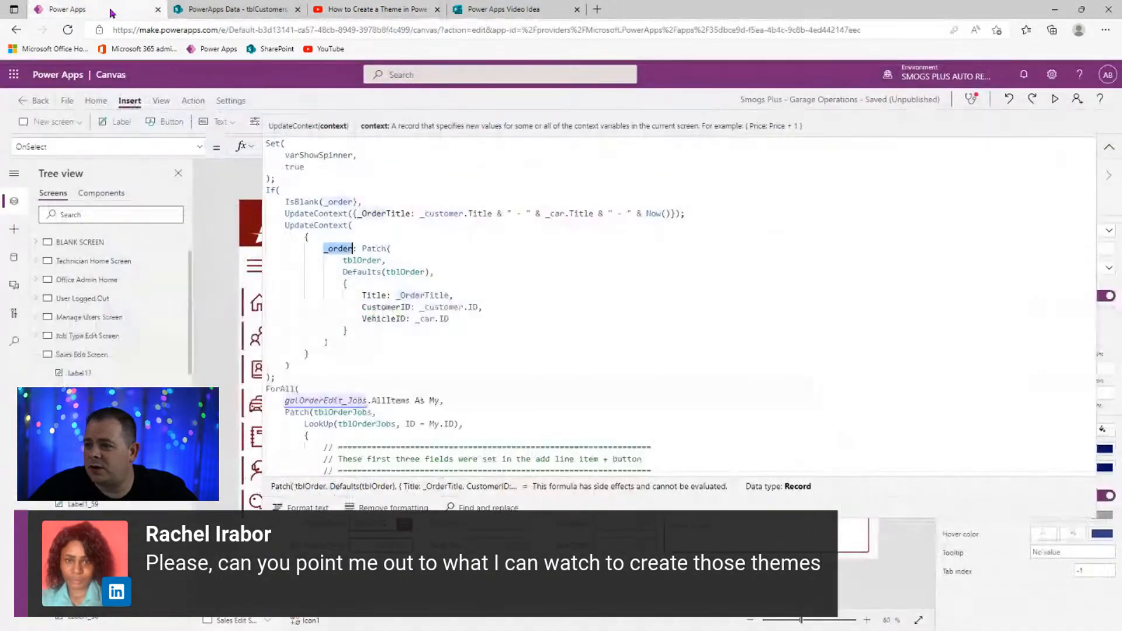
click(439, 356)
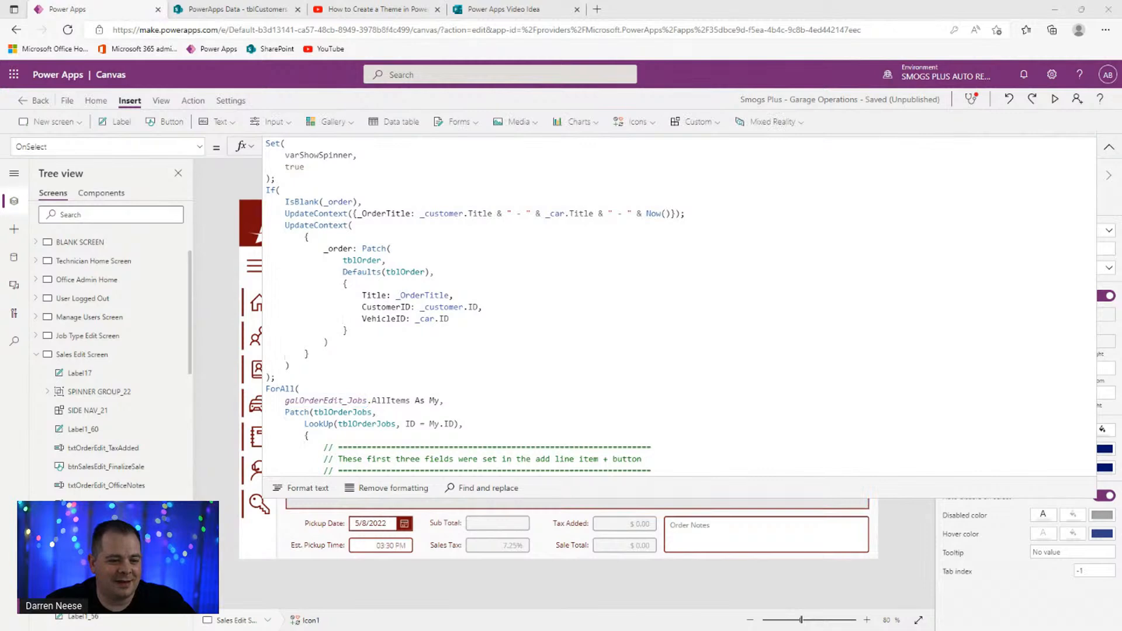
click(561, 369)
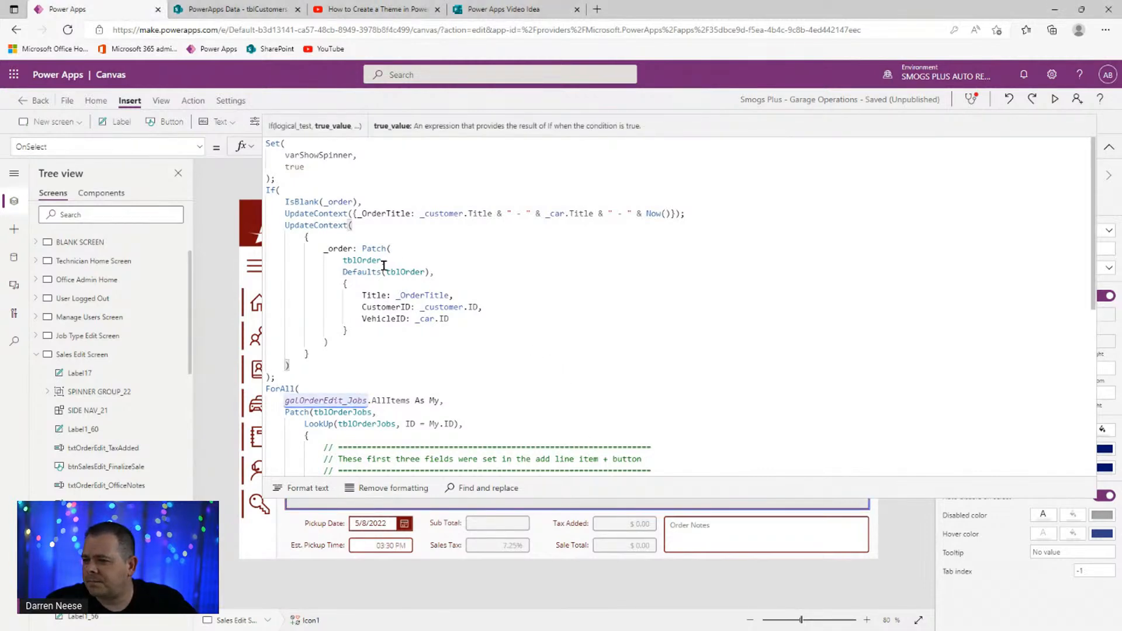
click(360, 357)
scroll(552, 422, down, 3)
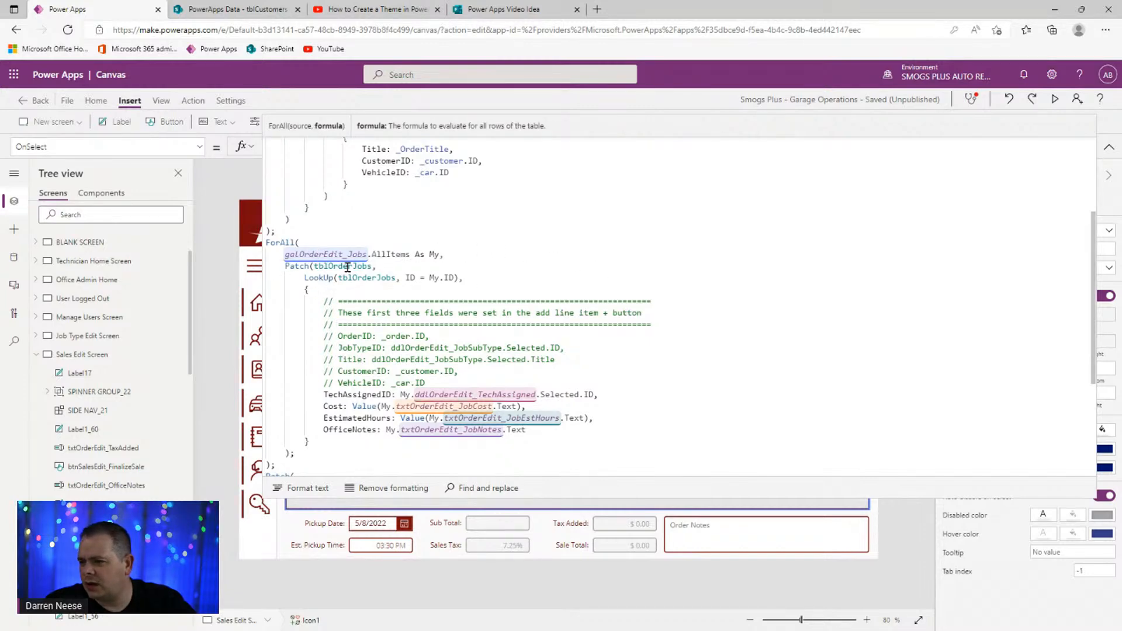
- Highlight the Cost, EstimatedHours and OfficeNotes fields in the ForAll job Patch
click(558, 434)
double_click(329, 407)
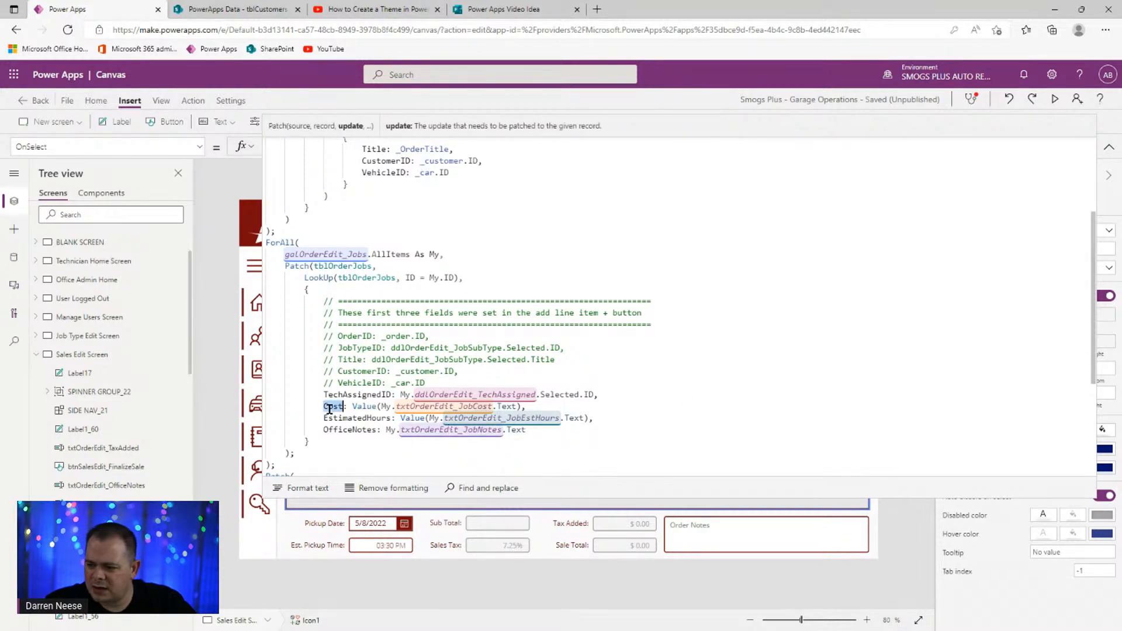
double_click(330, 420)
double_click(519, 428)
click(601, 420)
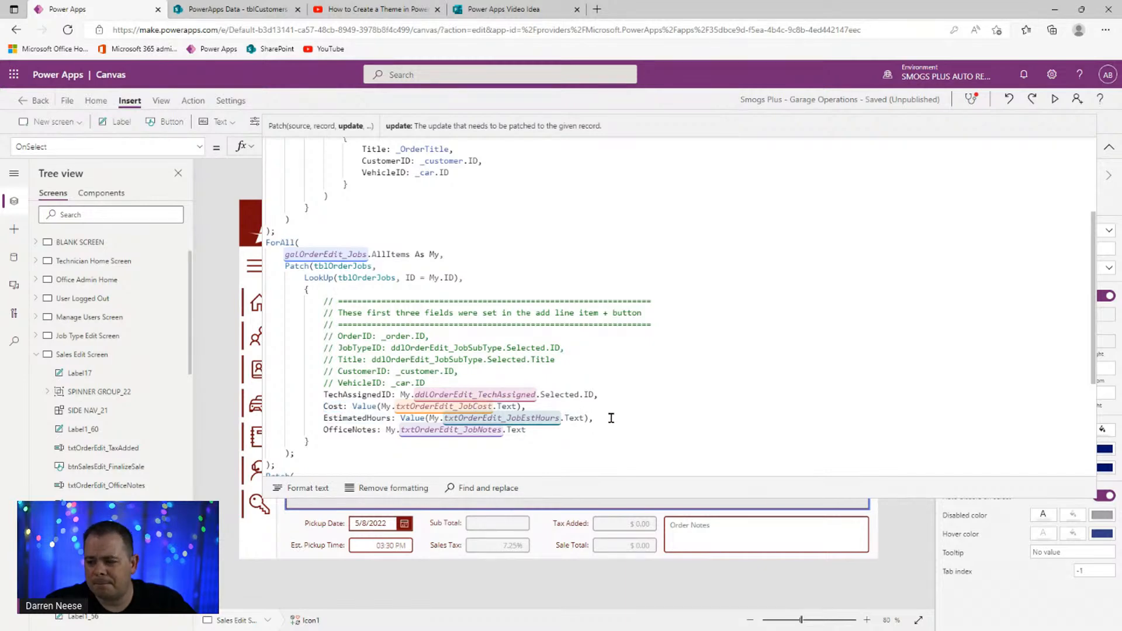
- Select the job row's Cost input and view its Default formula, ThisItem.Cost, at full size
click(1109, 147)
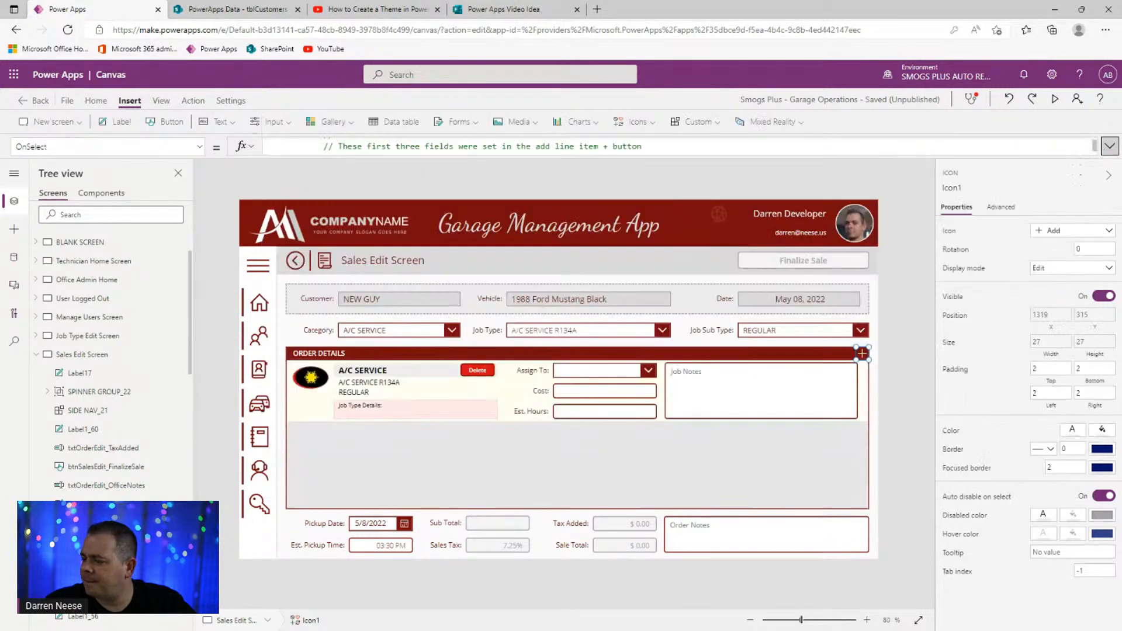
click(620, 383)
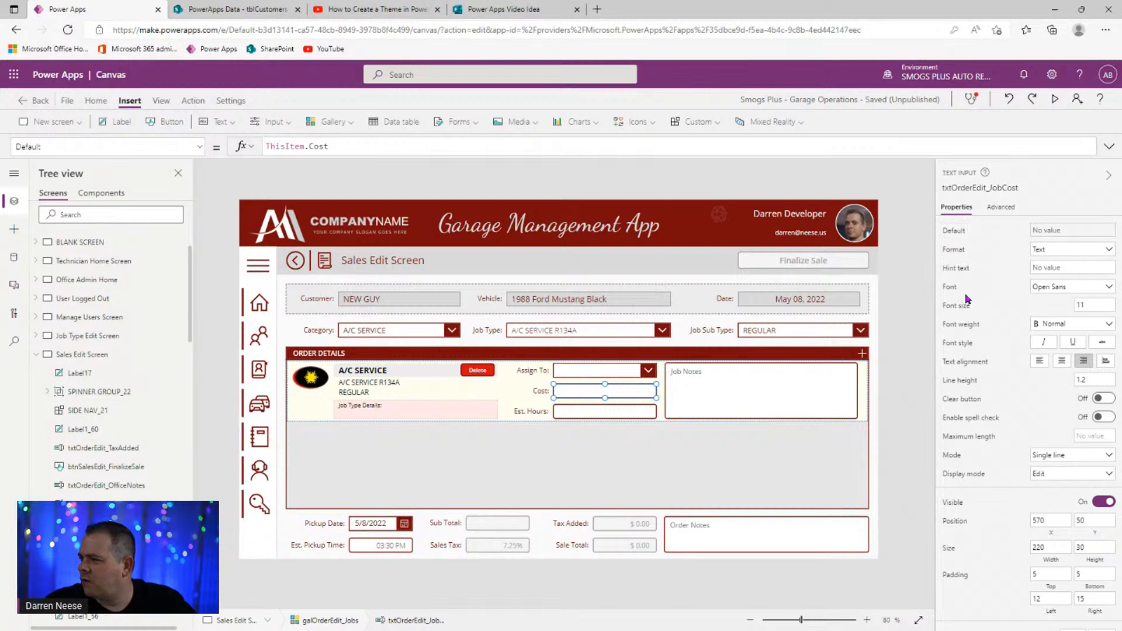
click(953, 235)
drag(328, 147, 231, 146)
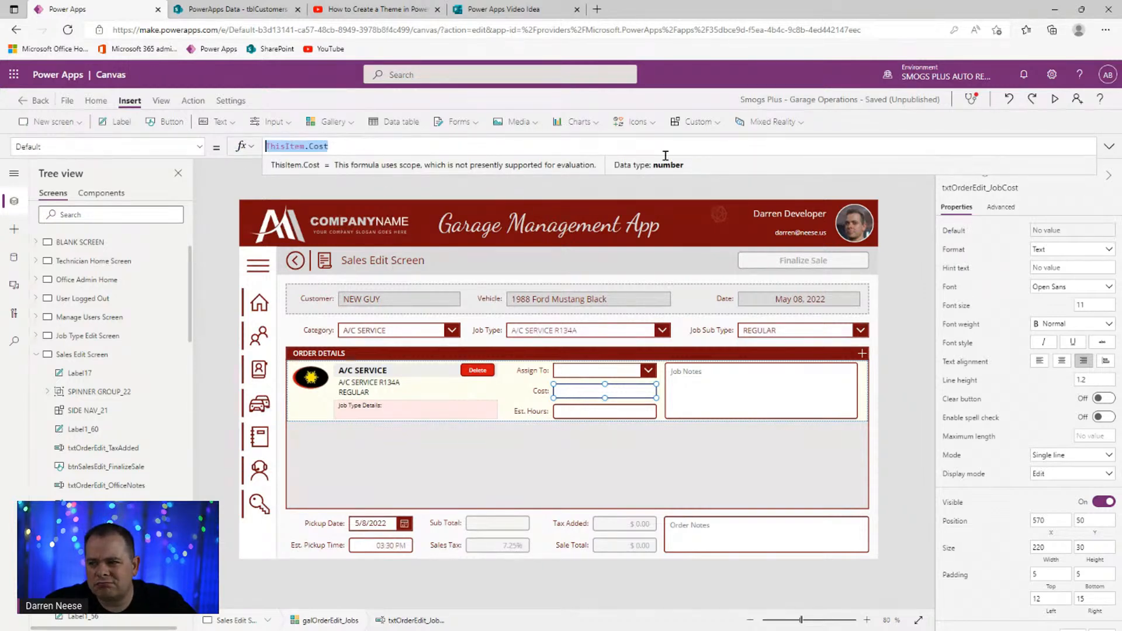
click(1109, 146)
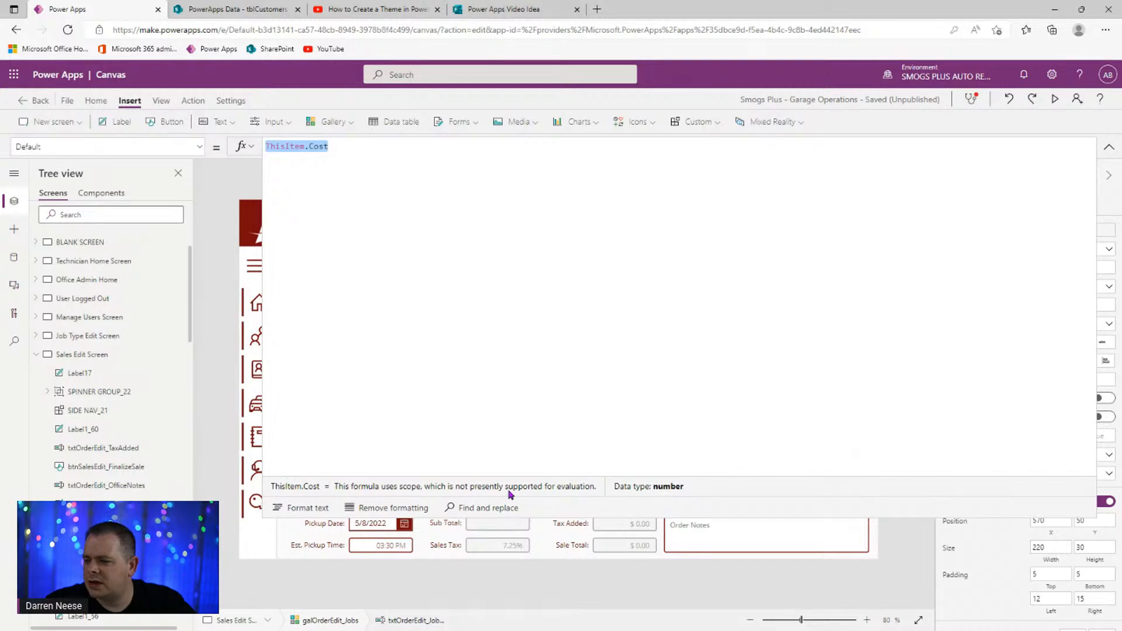
click(1109, 147)
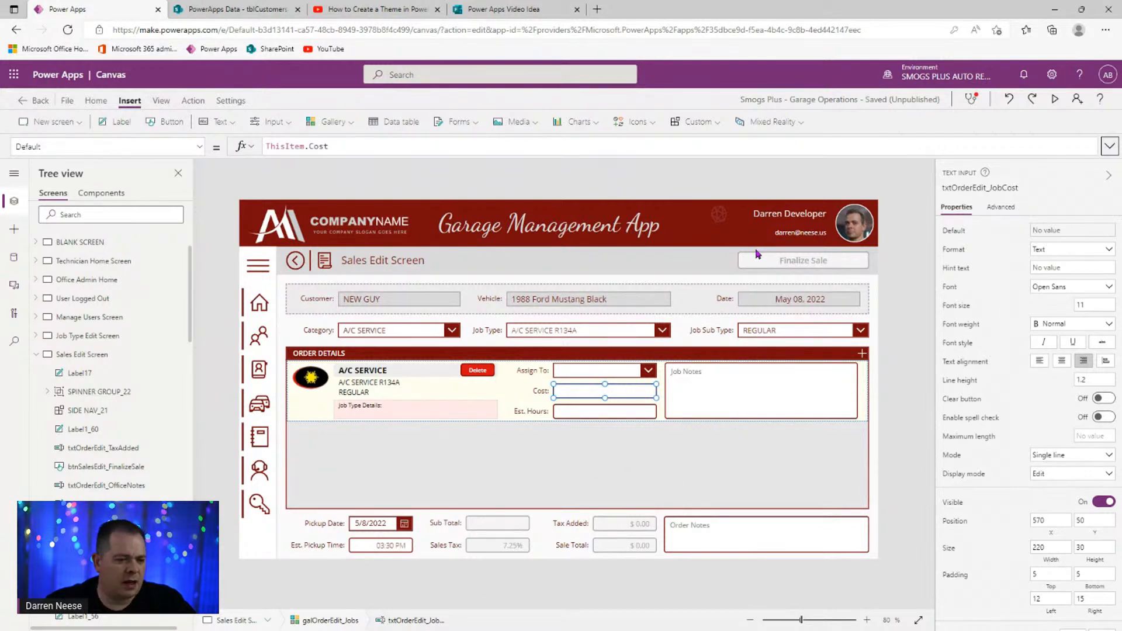
- Copy and paste the order ID label showing 24 to create a duplicate
key(alt)
alt+click(714, 223)
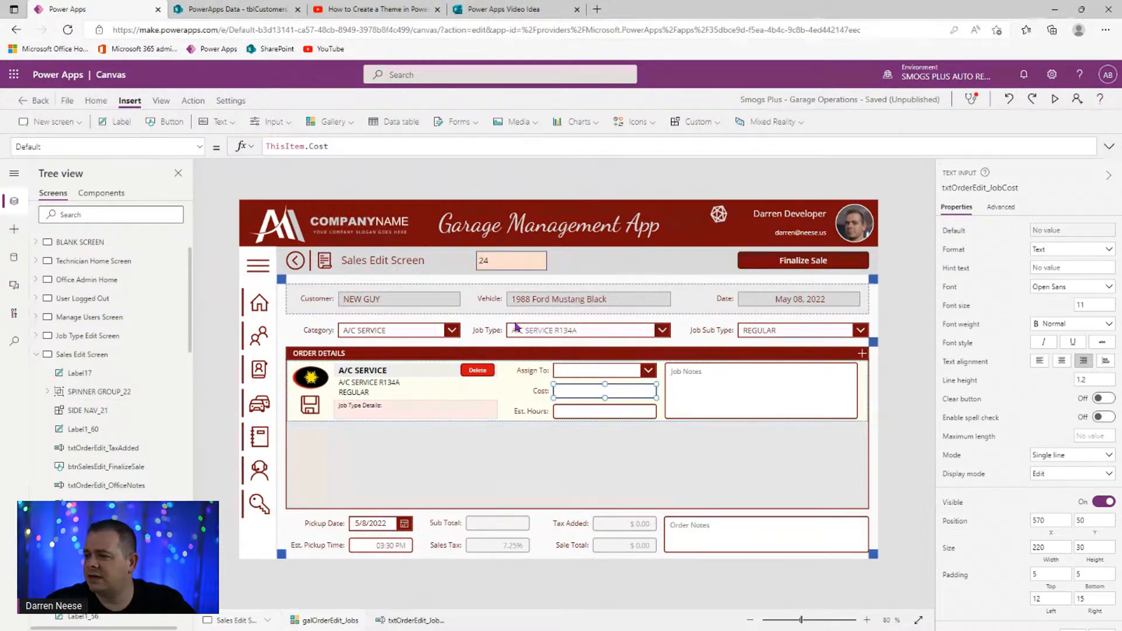
click(505, 266)
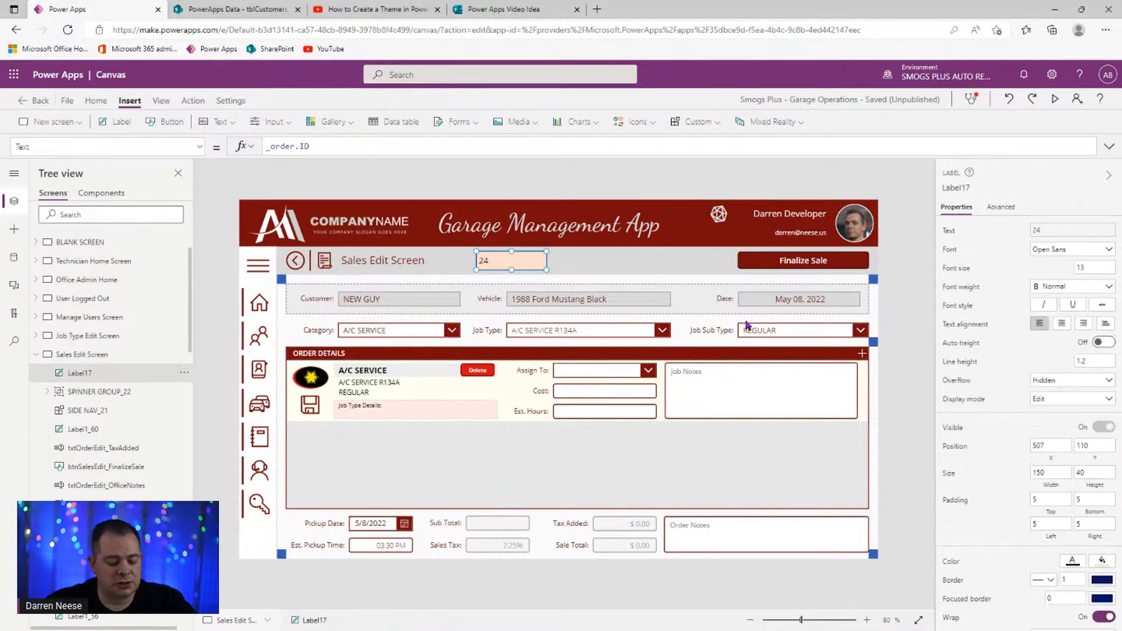
key(ctrl+c)
key(ctrl+v)
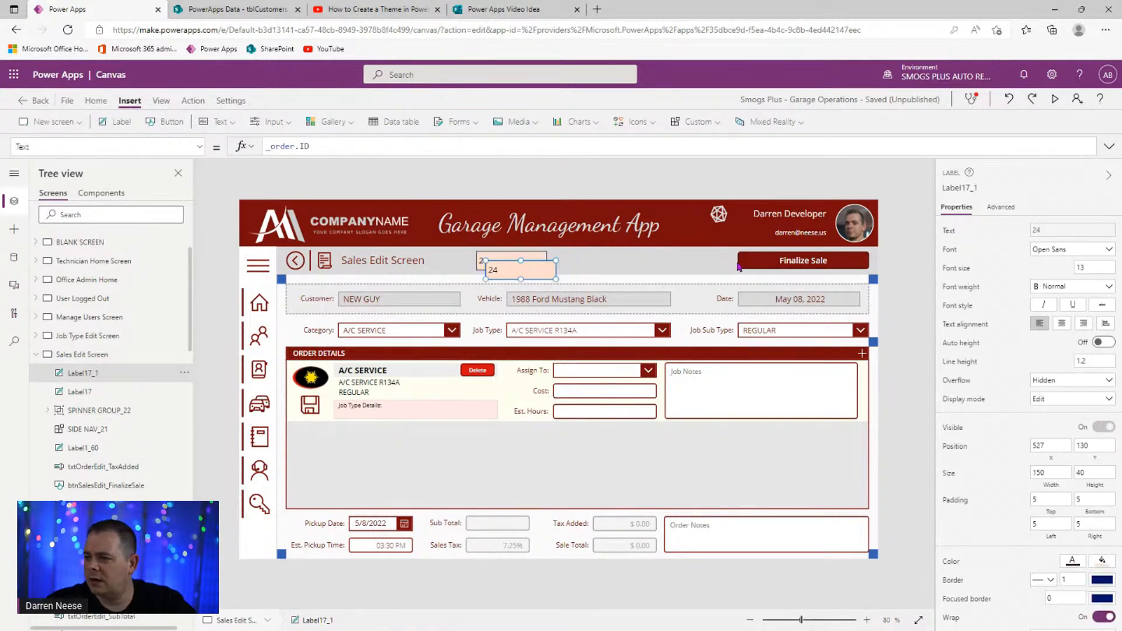
- Preview the app, glance at the theme tutorial video, then close the preview
click(1056, 104)
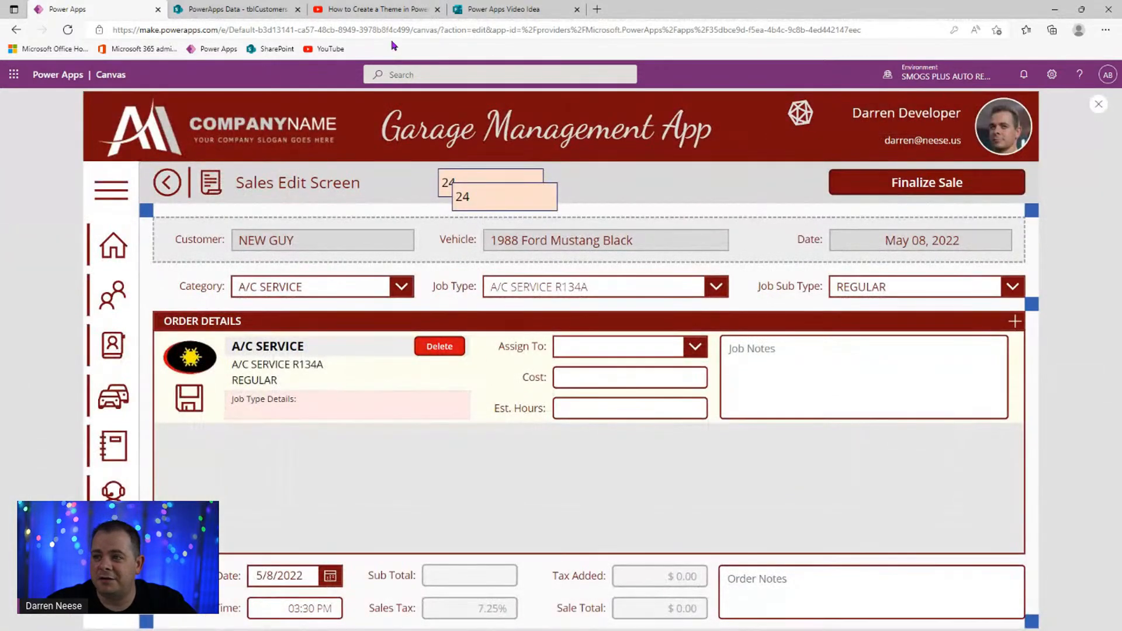
click(395, 11)
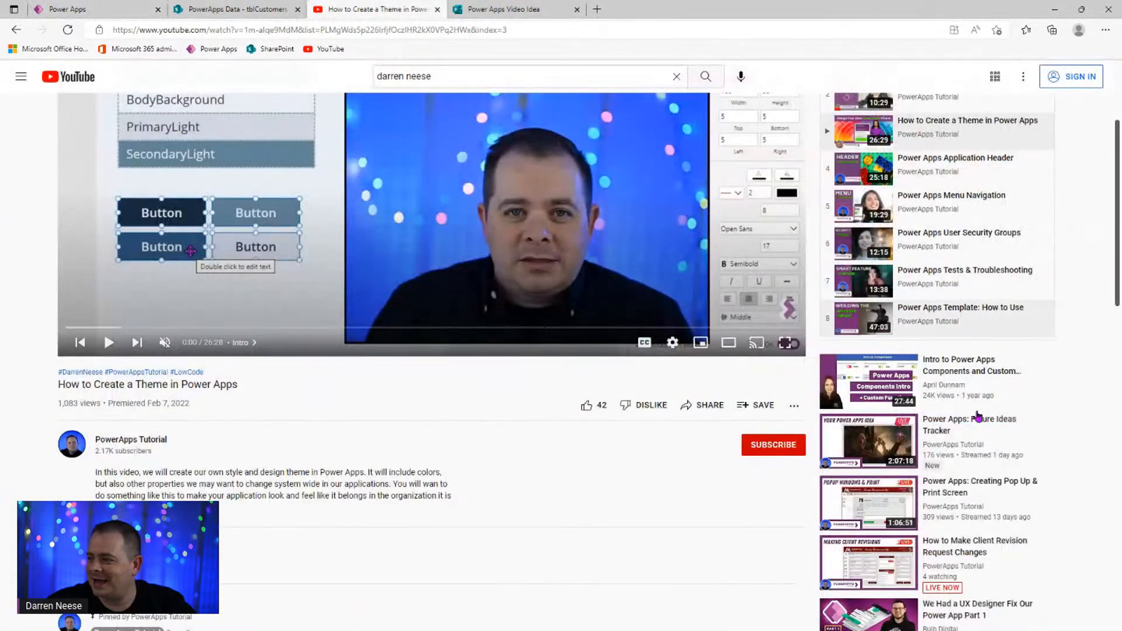
scroll(977, 376, up, 3)
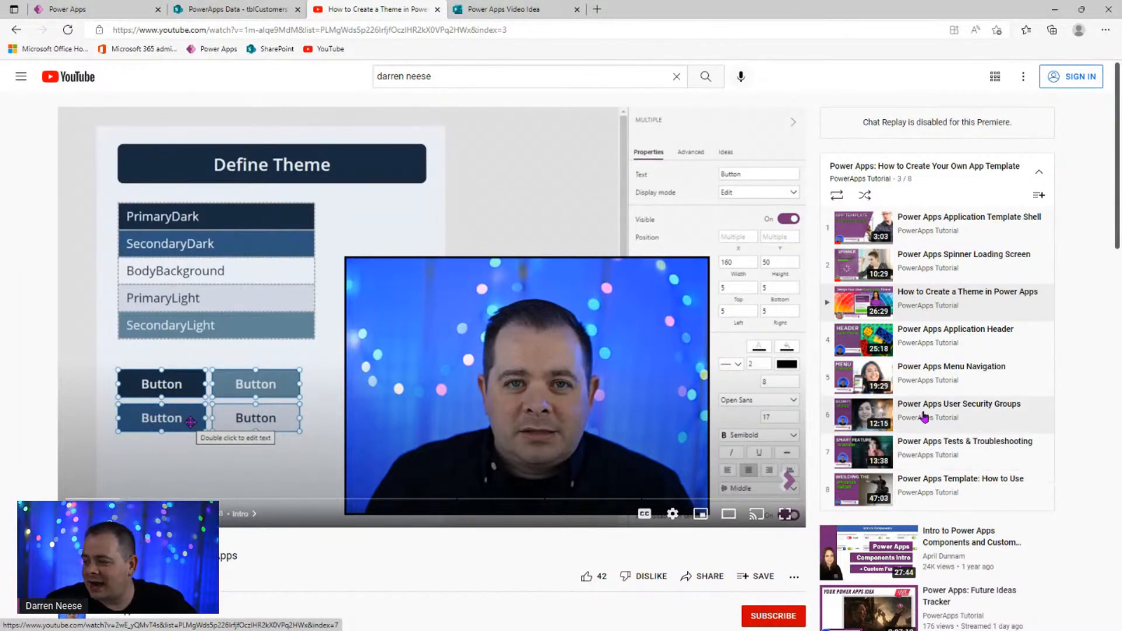
click(106, 16)
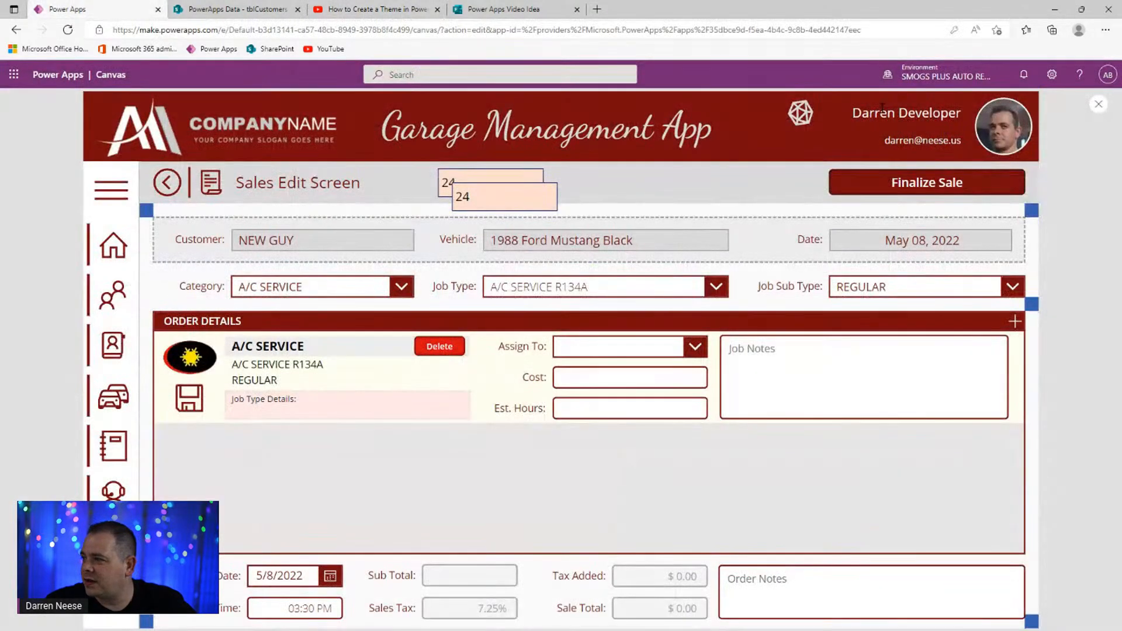
click(1098, 105)
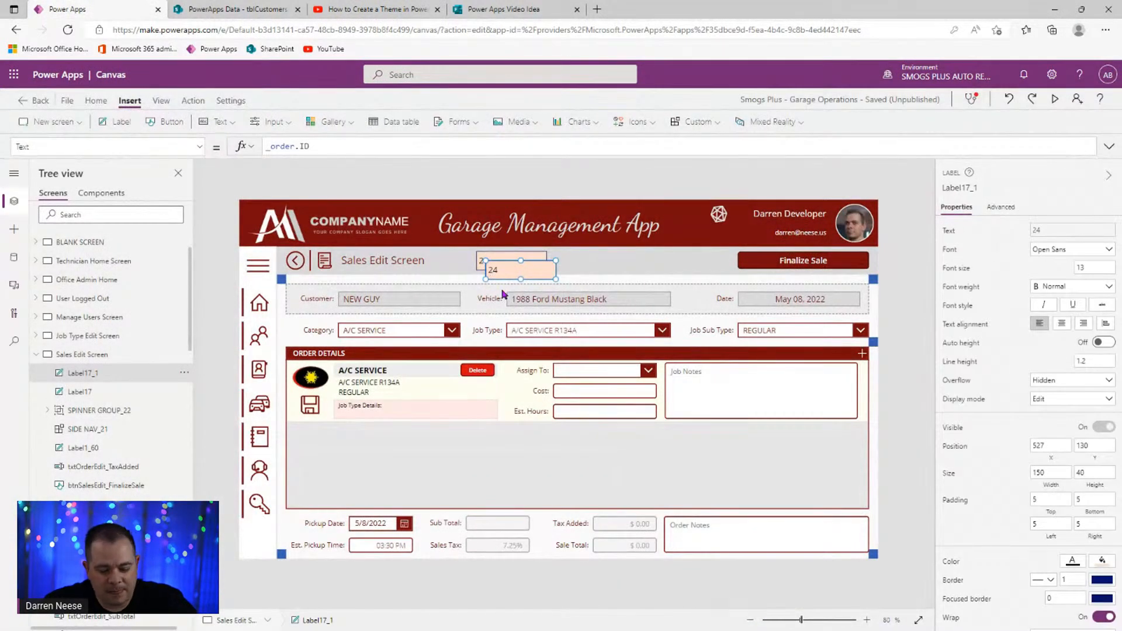
- Move the duplicate ID label into the Order Details job row, placed in its empty middle
key(Delete)
click(444, 412)
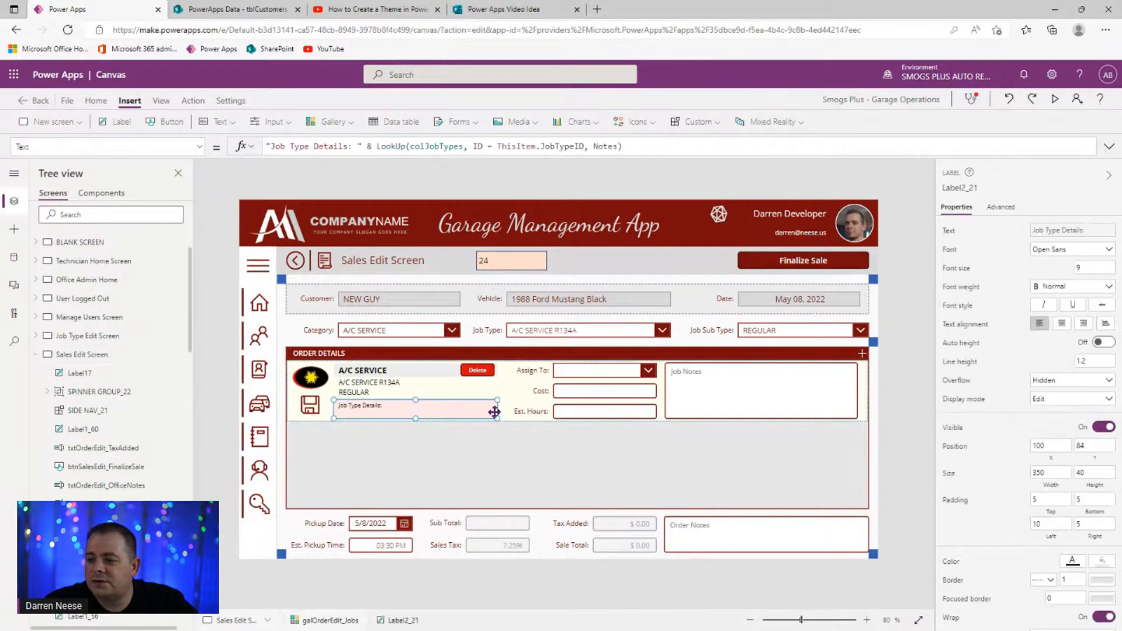
key(ctrl+v)
drag(357, 392, 492, 390)
- Fill the label light green and change its Text to ThisItem.ID, showing job 51
click(1103, 562)
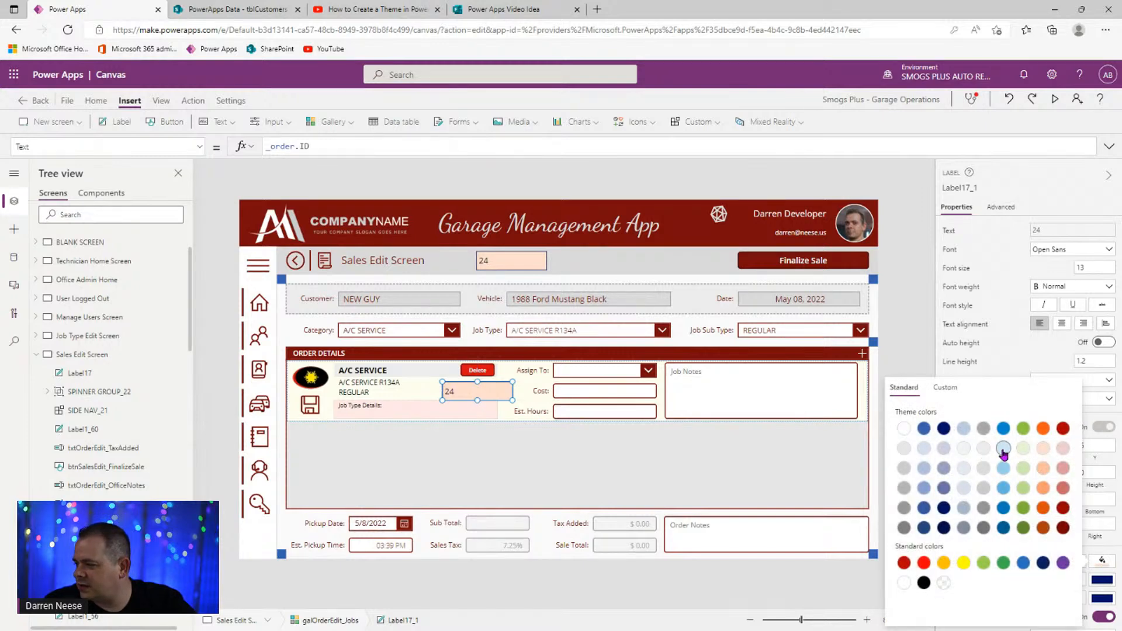
click(1024, 448)
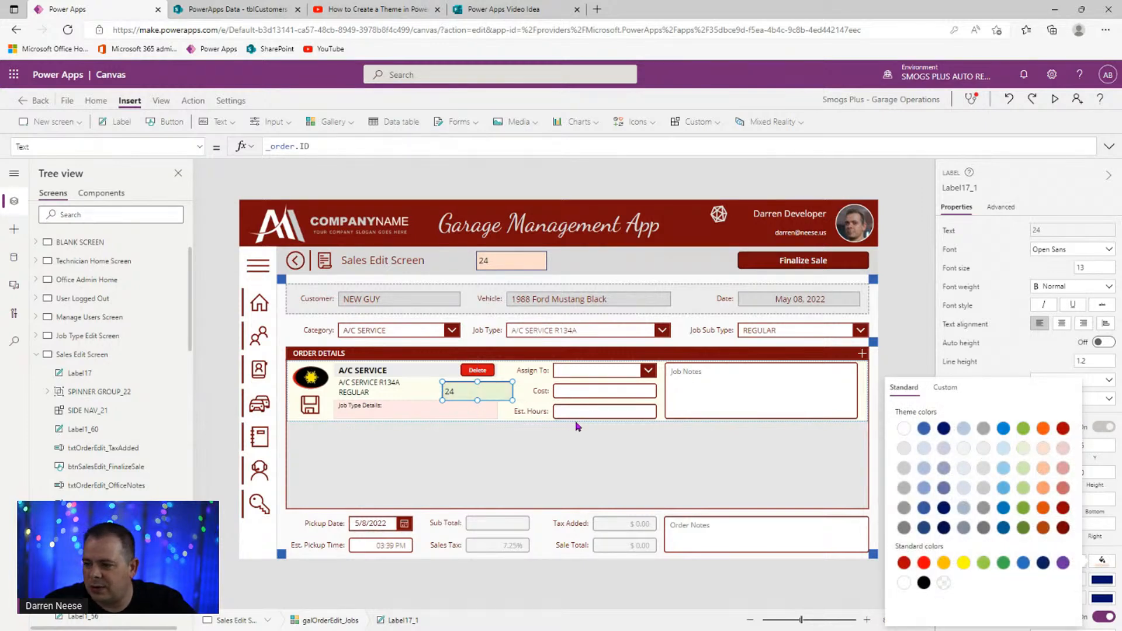
double_click(282, 147)
text(ThisItem.)
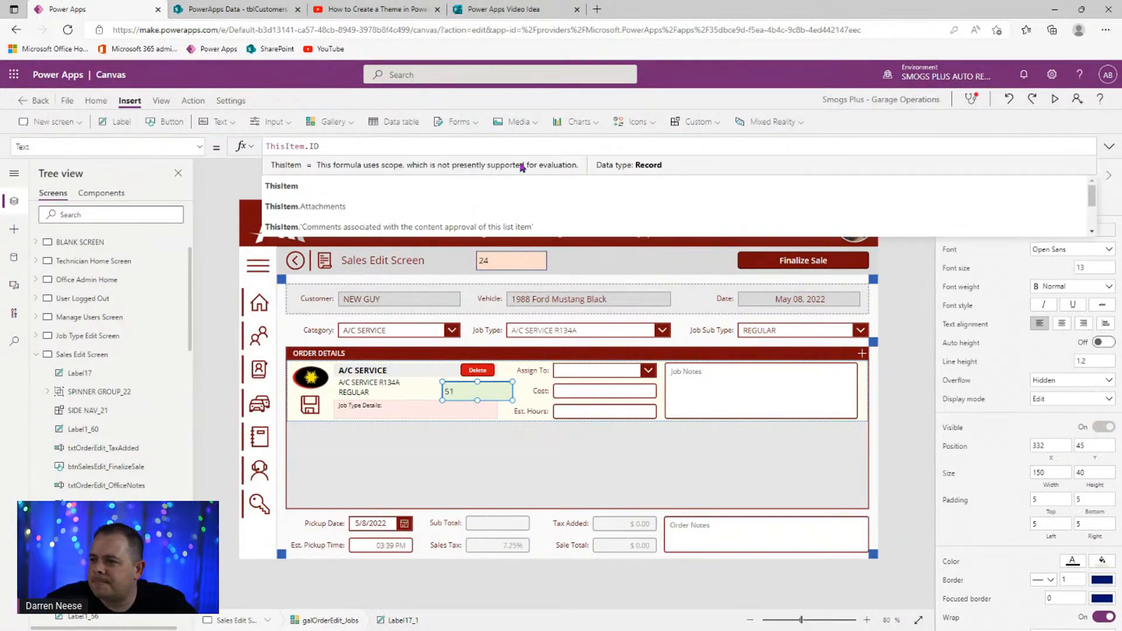
click(230, 9)
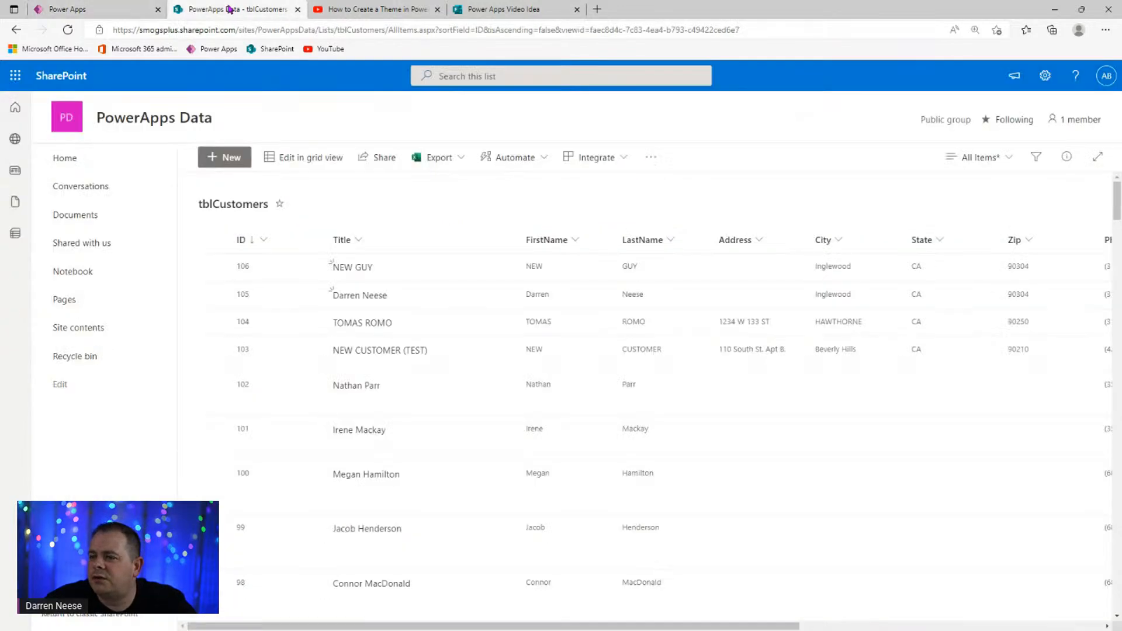
- Open the tblOrderJobs list from Site contents and sort it by ID, largest first
click(87, 325)
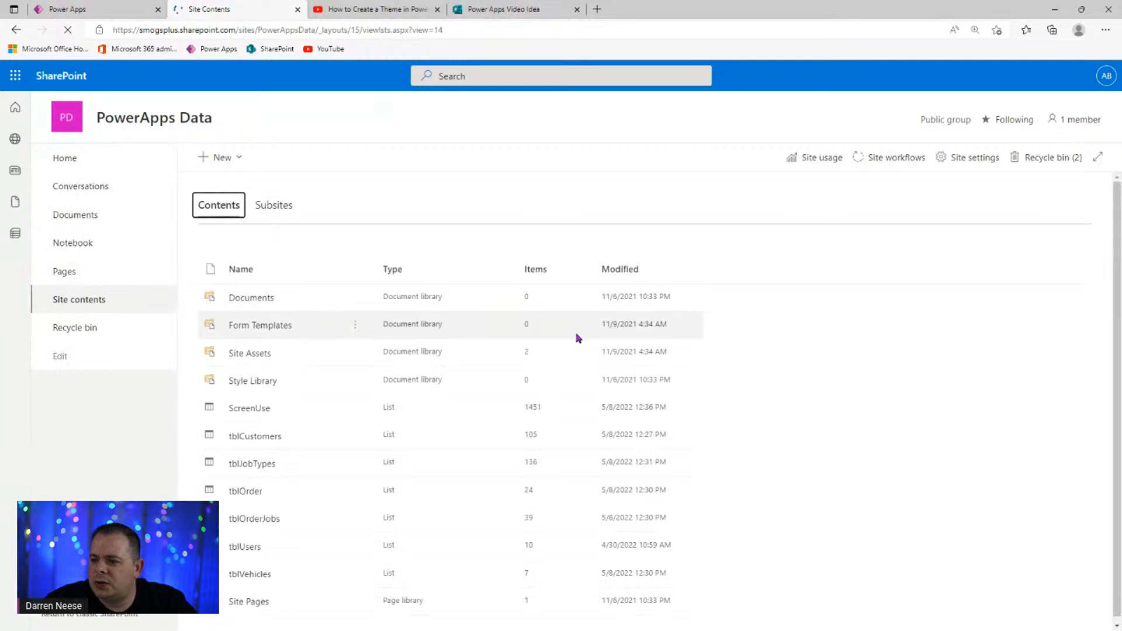
scroll(518, 467, down, 1)
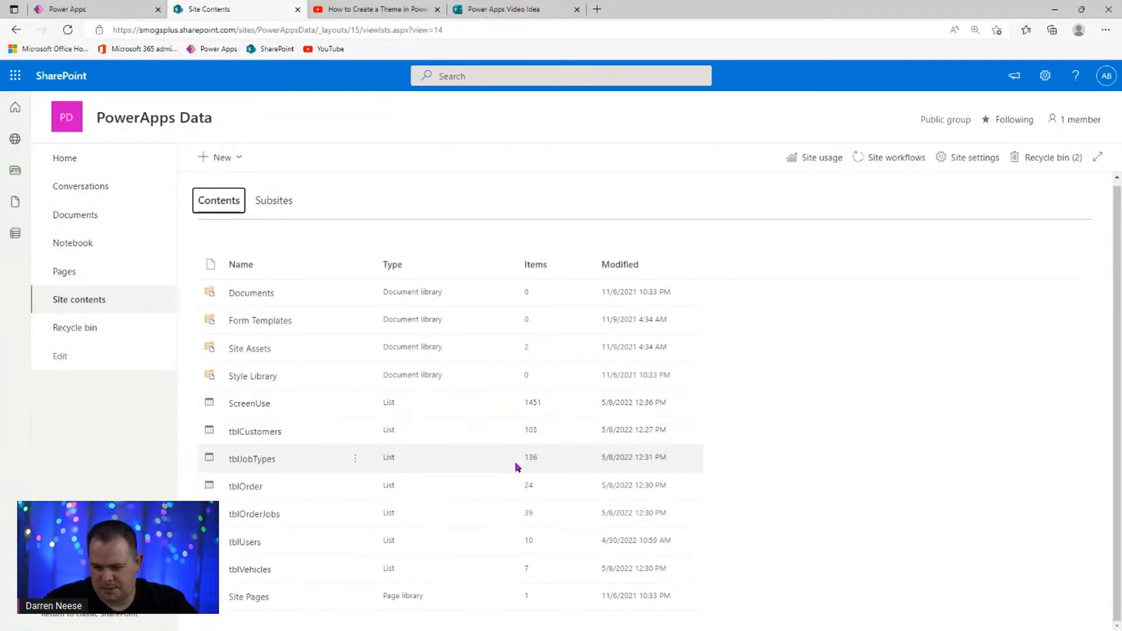
click(255, 514)
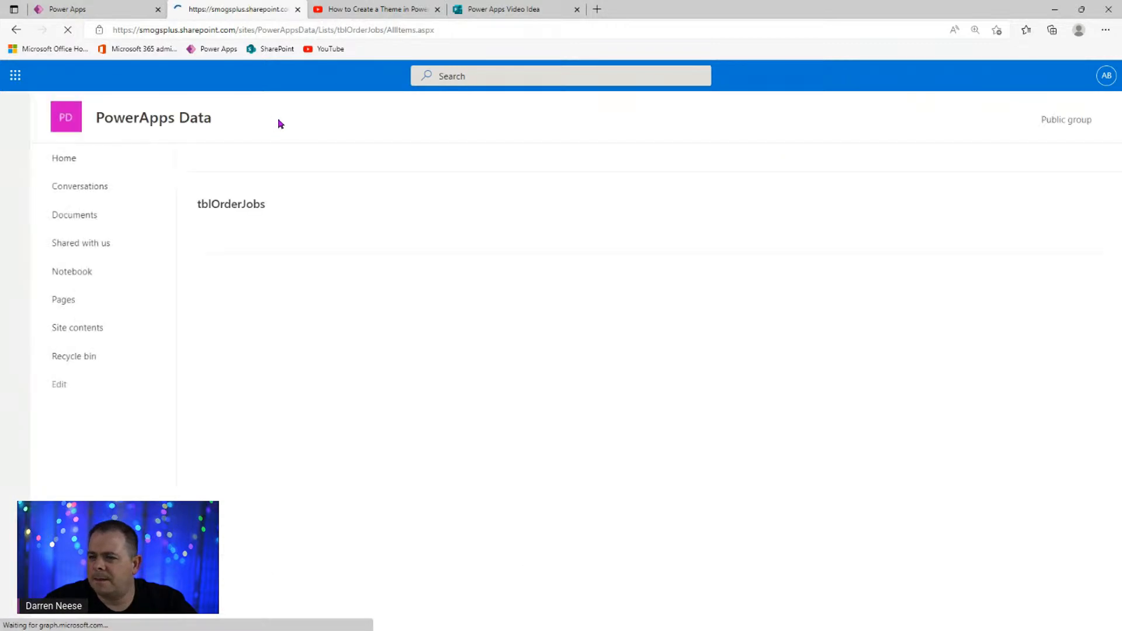
click(253, 241)
click(281, 289)
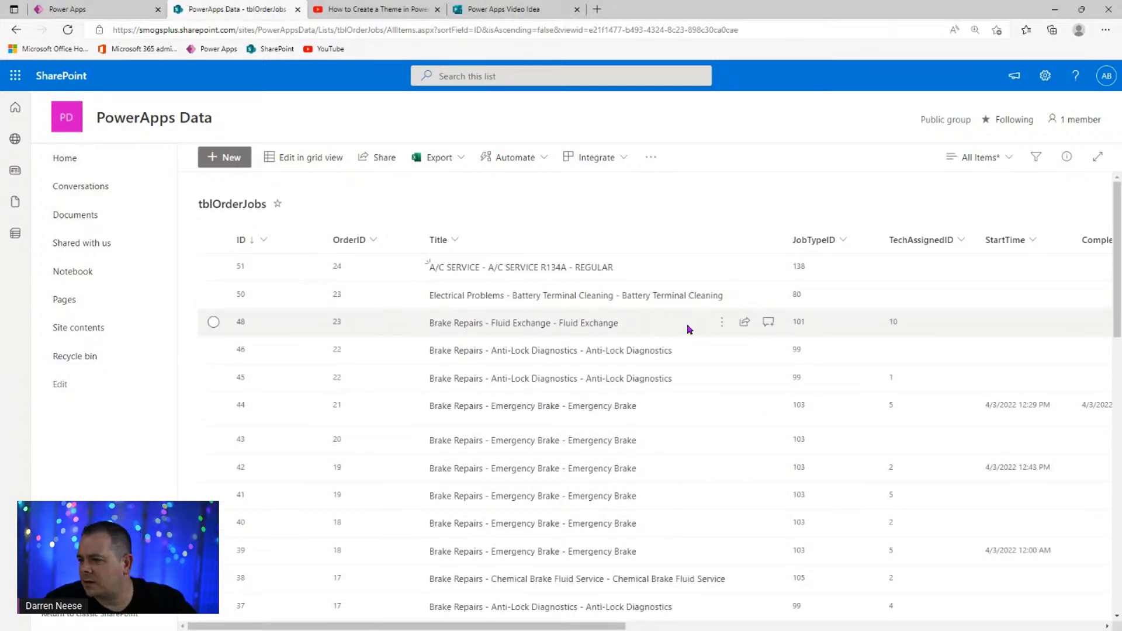
- Scroll across the list's columns to confirm ID 51 is order 24's A/C SERVICE job
drag(581, 627, 863, 628)
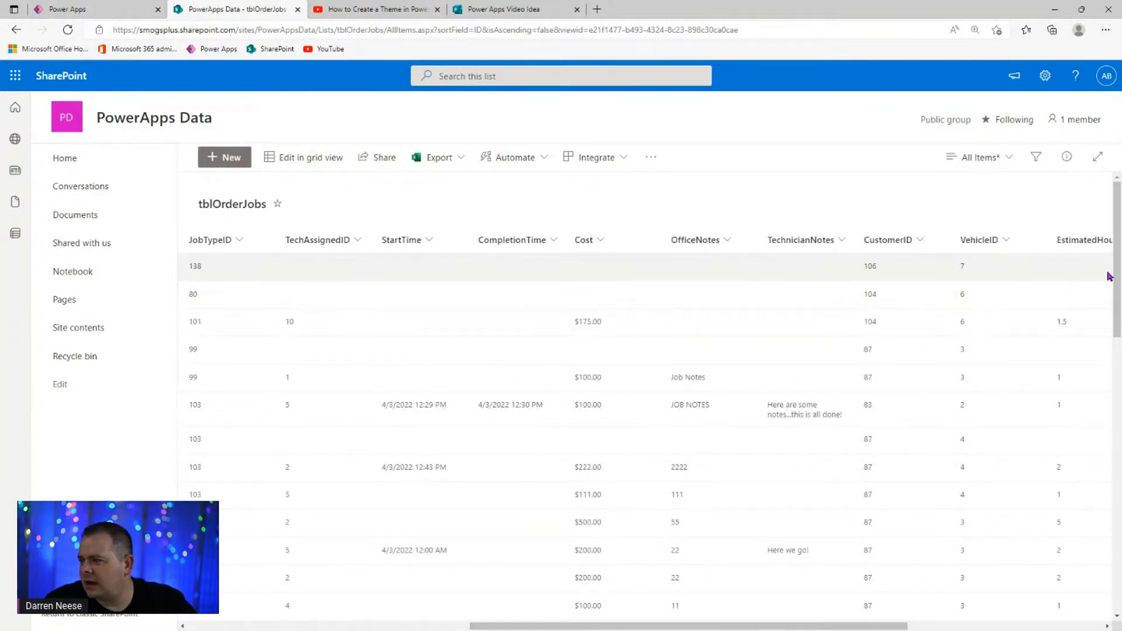
drag(880, 627, 974, 627)
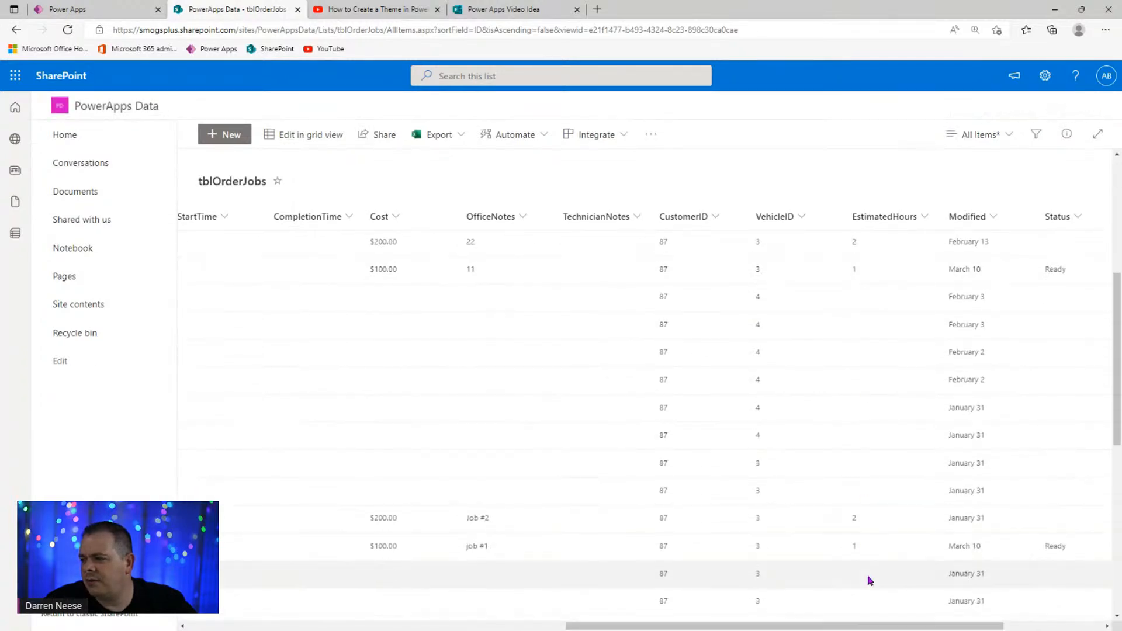
scroll(871, 578, up, 5)
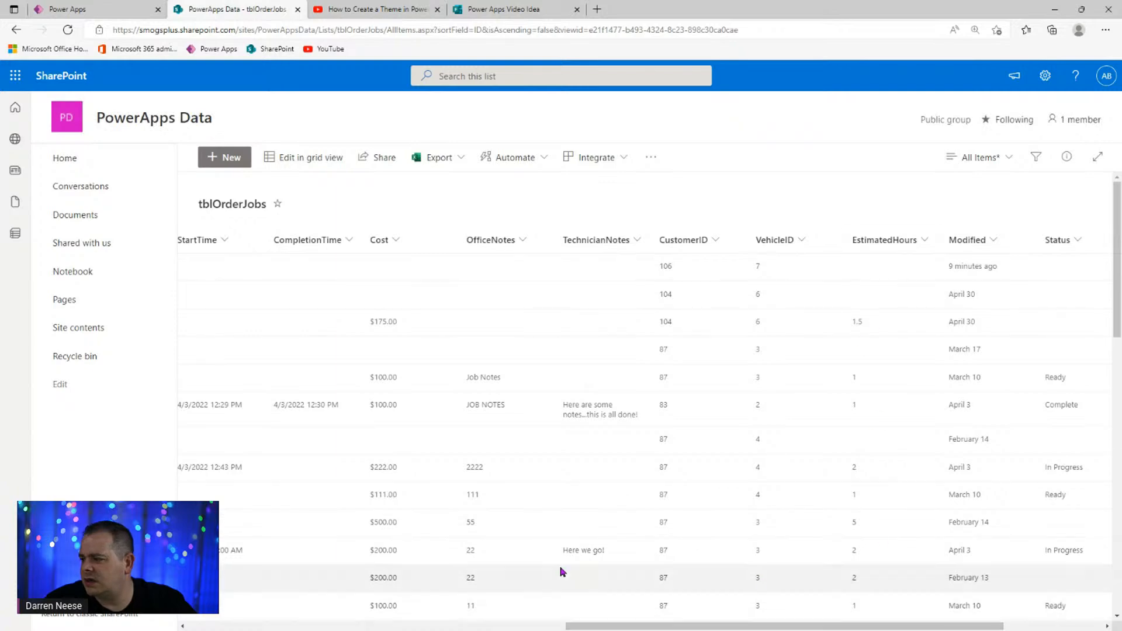
drag(693, 626, 339, 626)
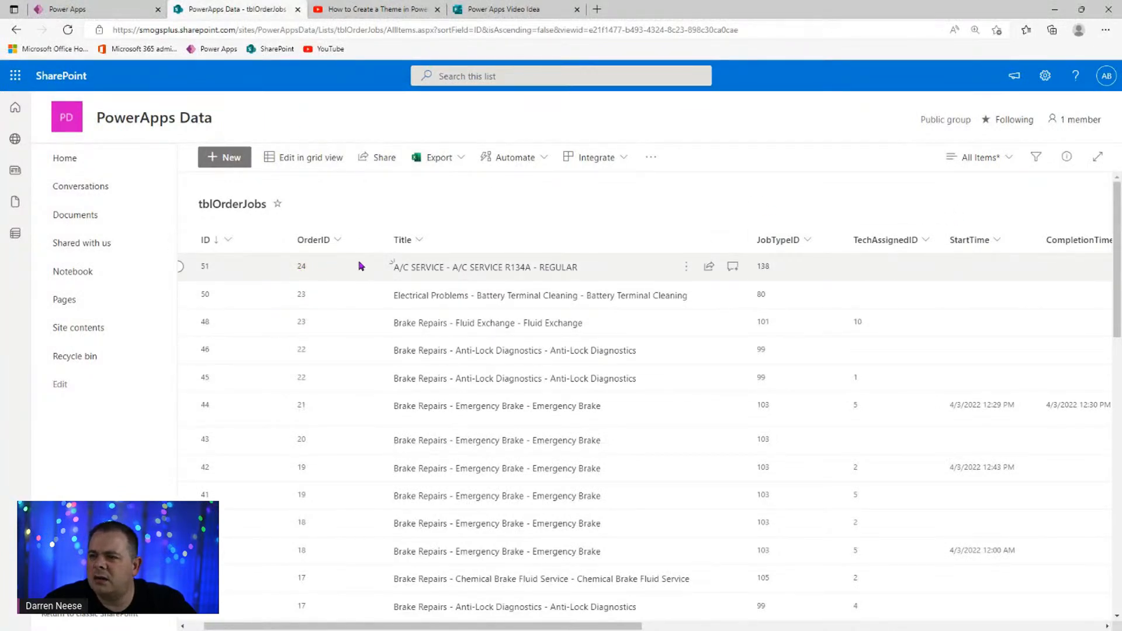
scroll(613, 626, right, 1)
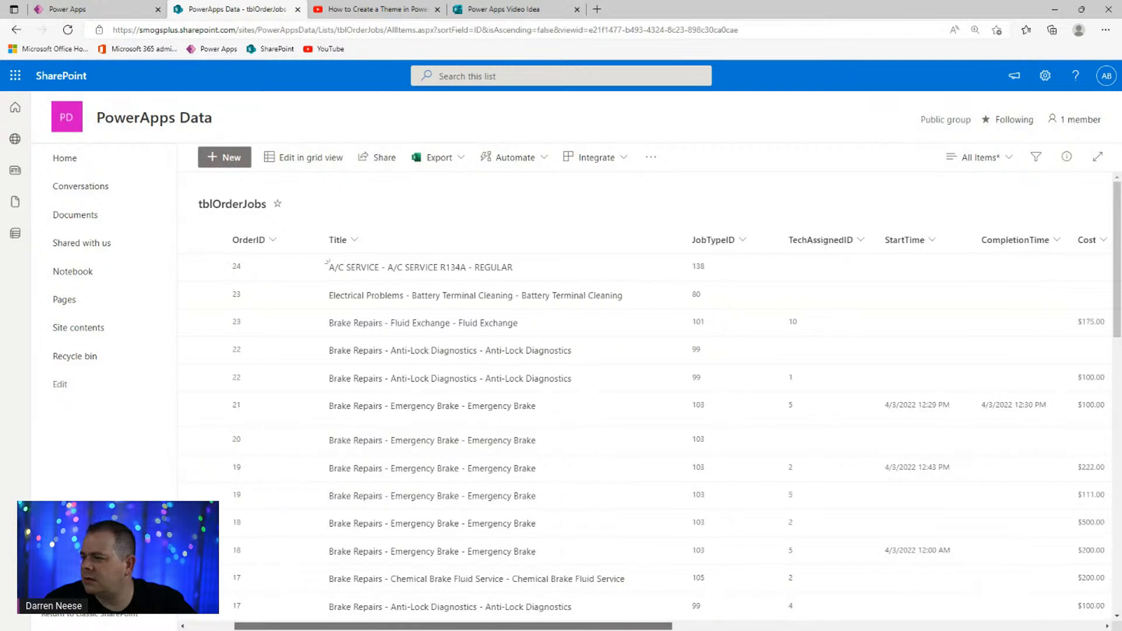
scroll(385, 611, right, 5)
scroll(385, 611, left, 8)
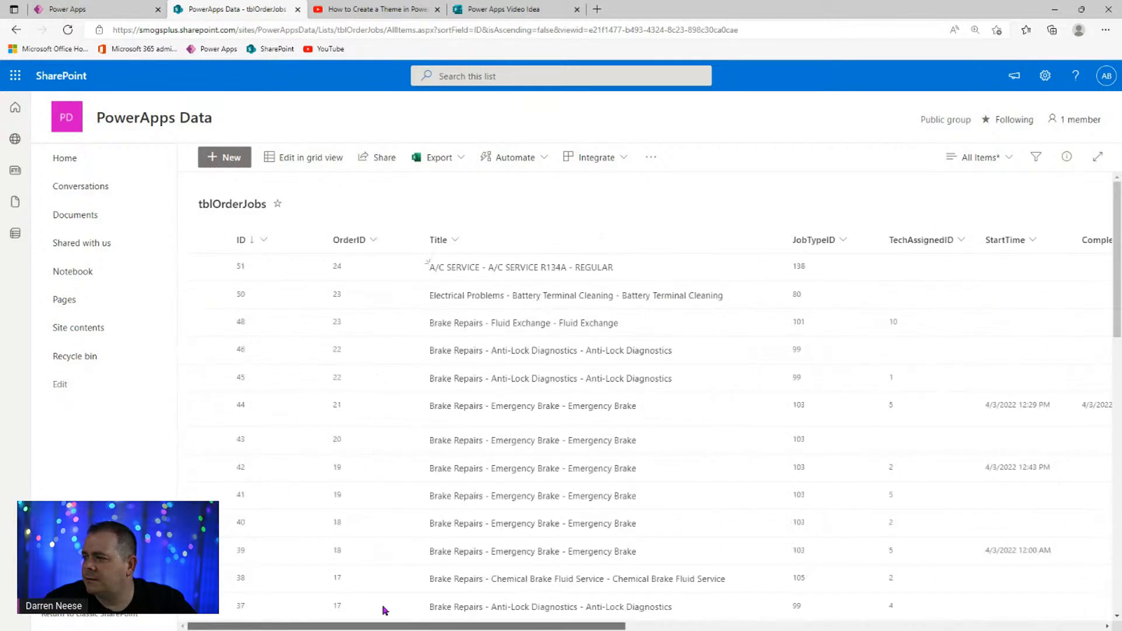
click(94, 9)
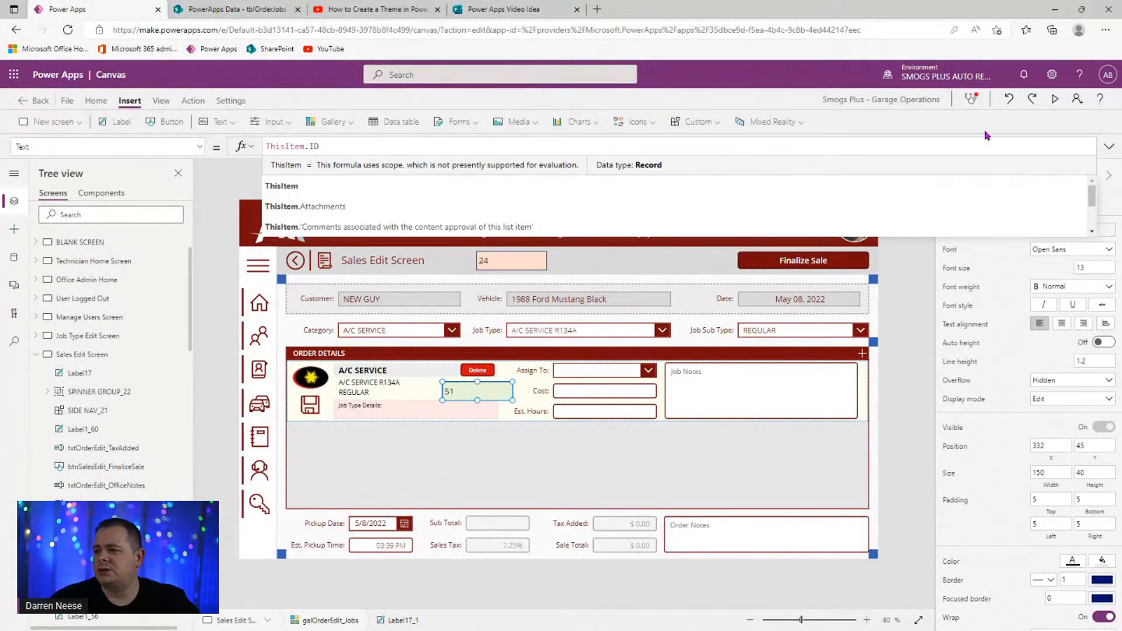
click(1109, 146)
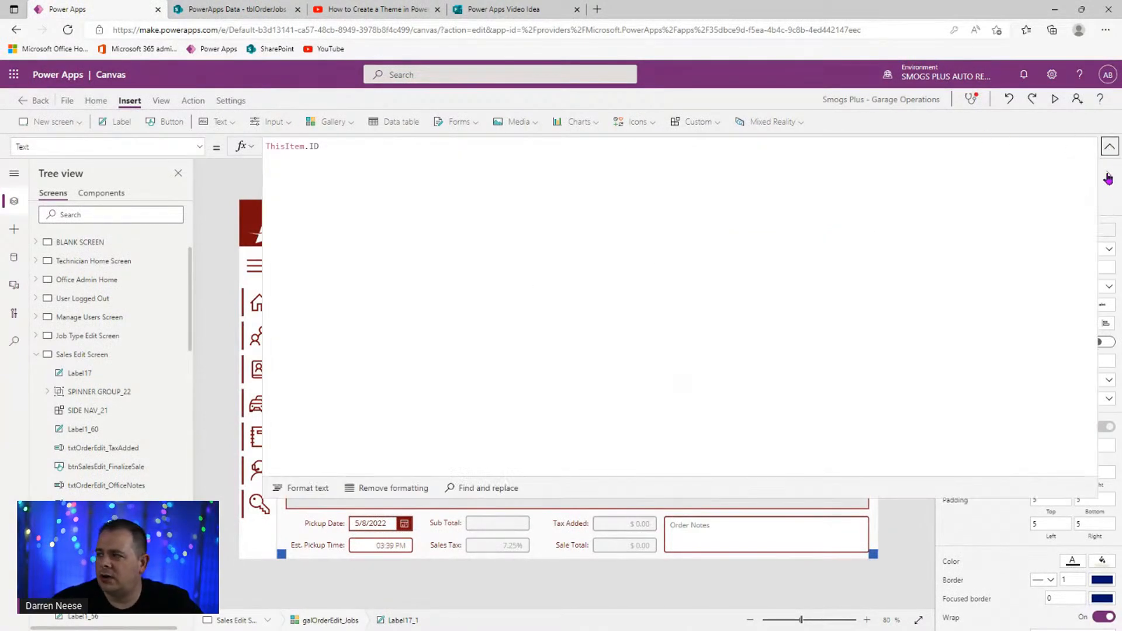
click(1109, 147)
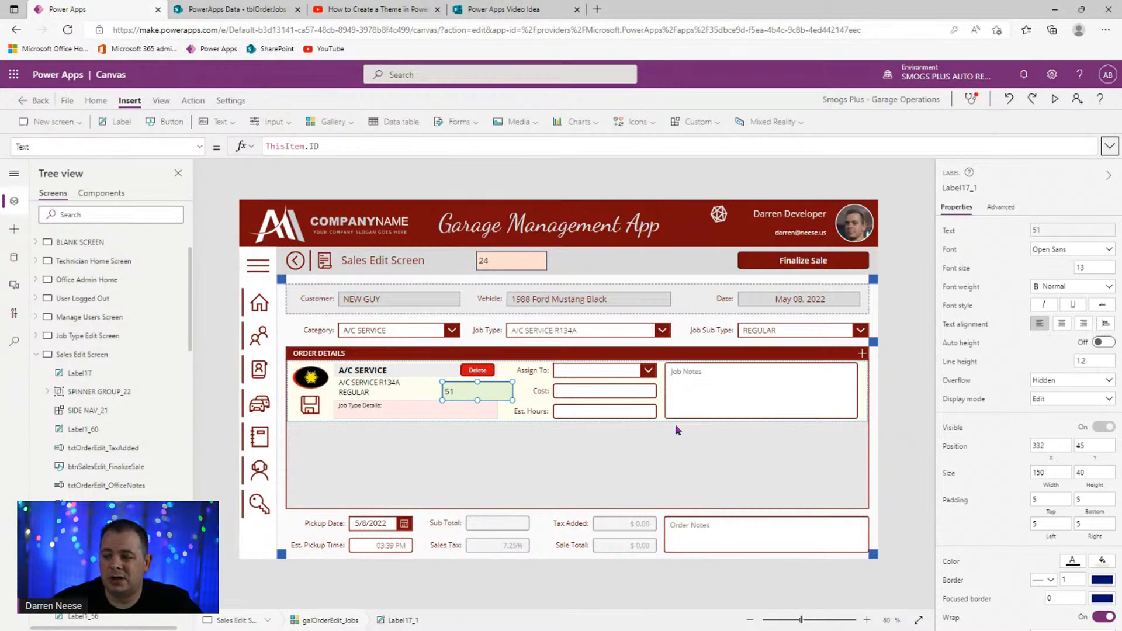
drag(513, 400, 486, 390)
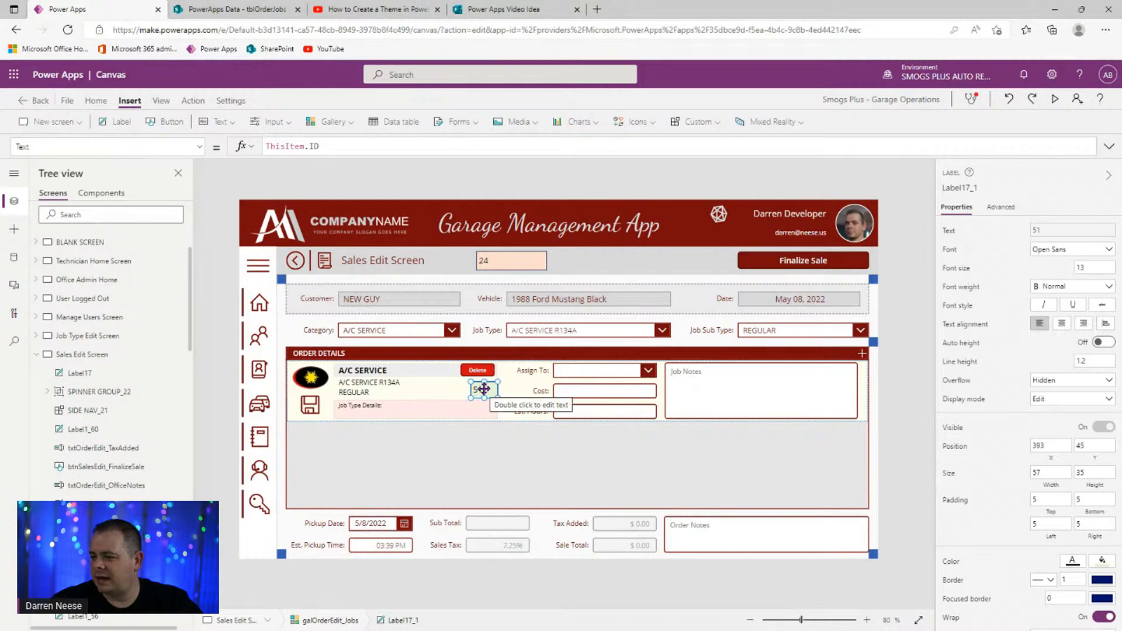
alt+click(716, 220)
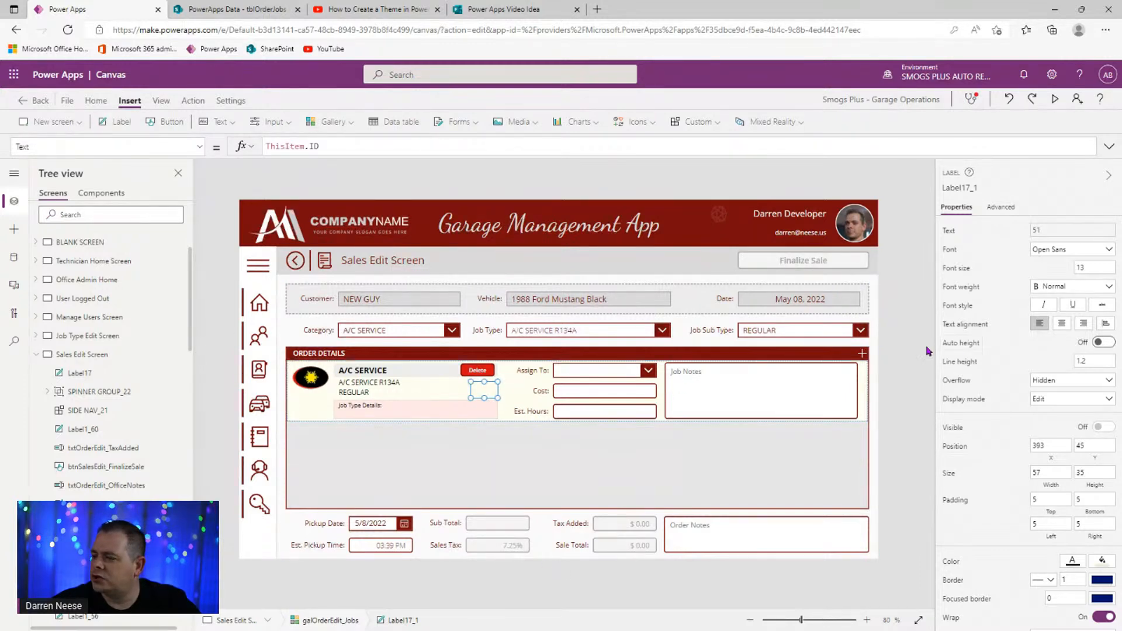
click(863, 355)
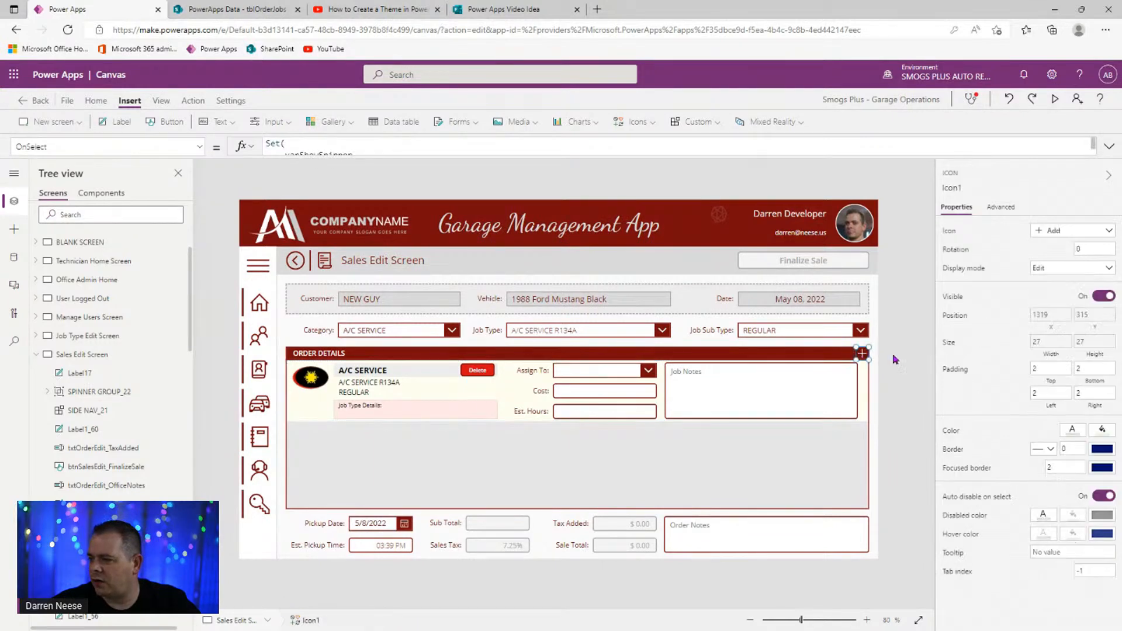
click(1109, 146)
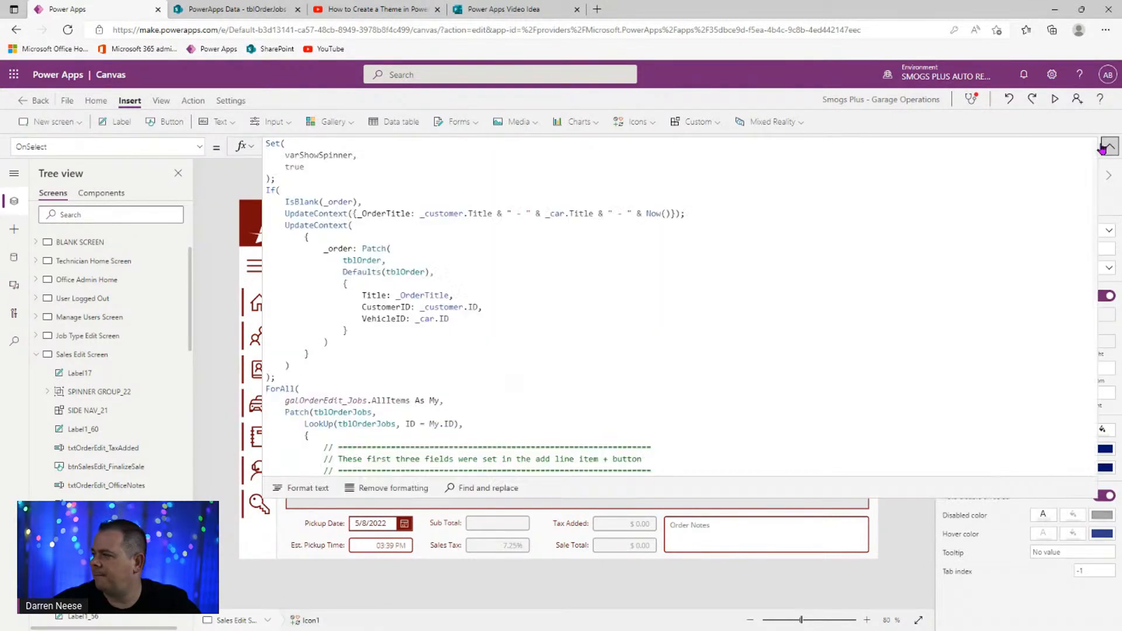
click(476, 258)
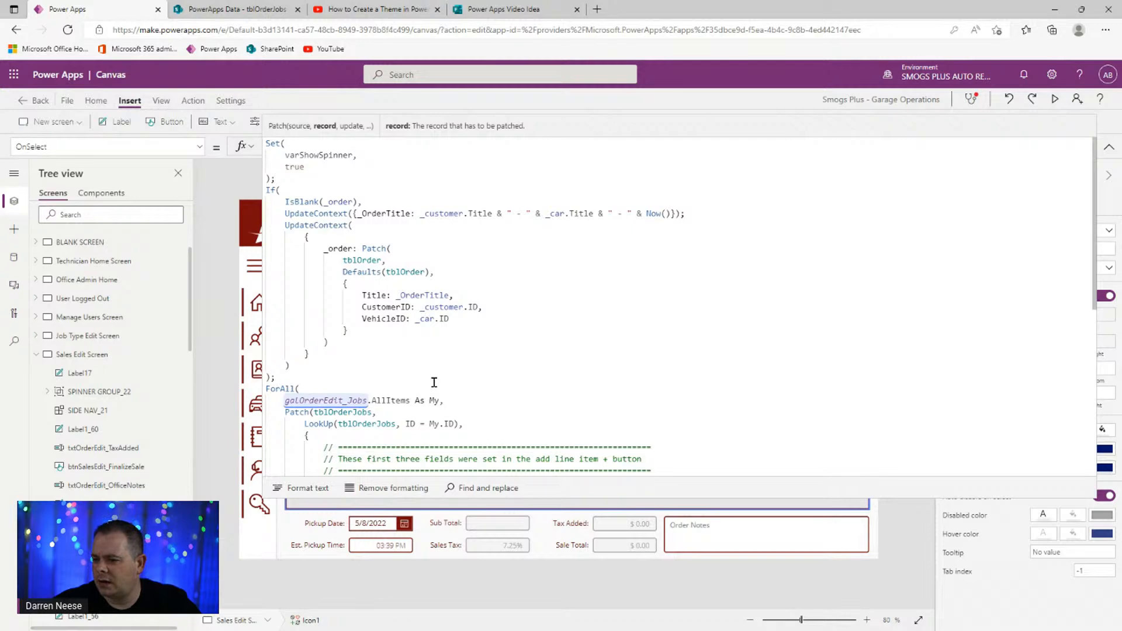
scroll(627, 376, down, 3)
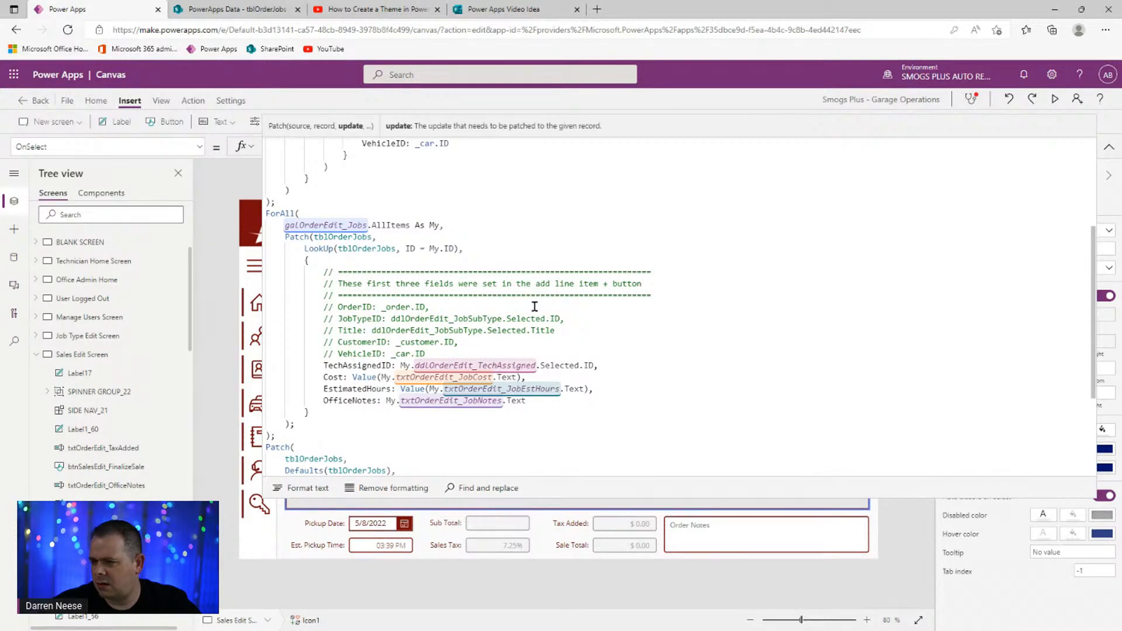
double_click(337, 228)
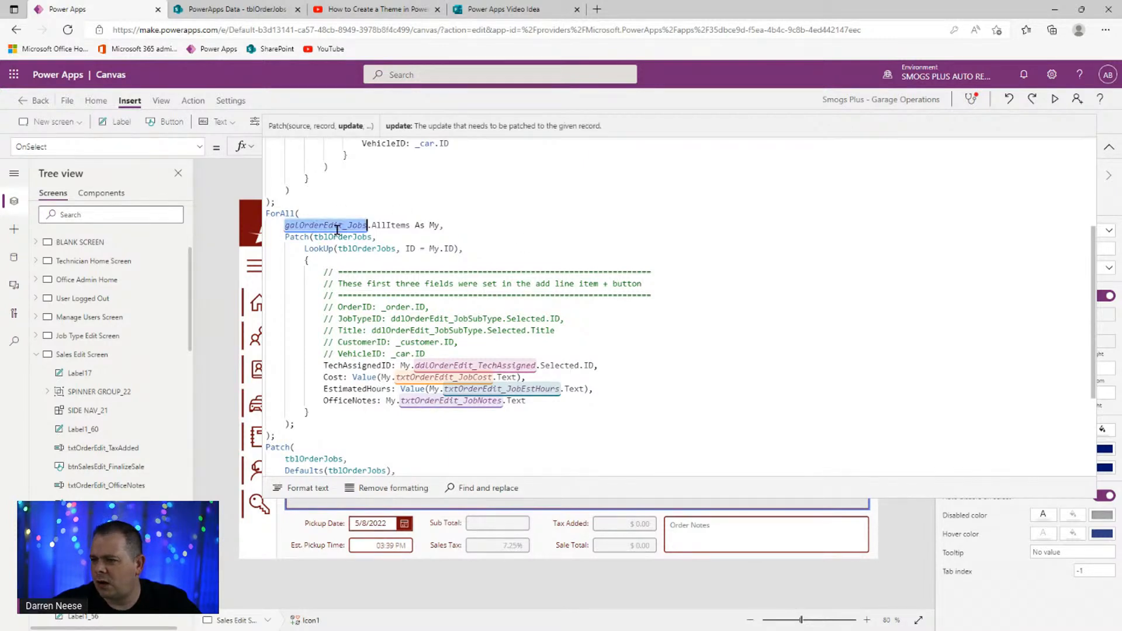
click(1109, 147)
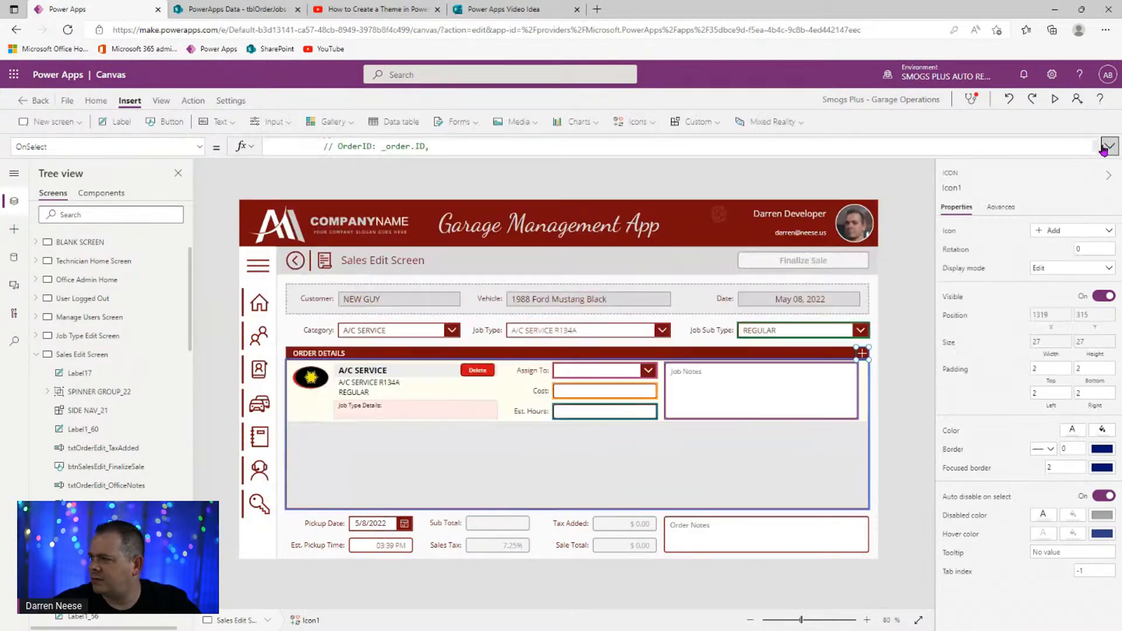
click(462, 464)
click(460, 459)
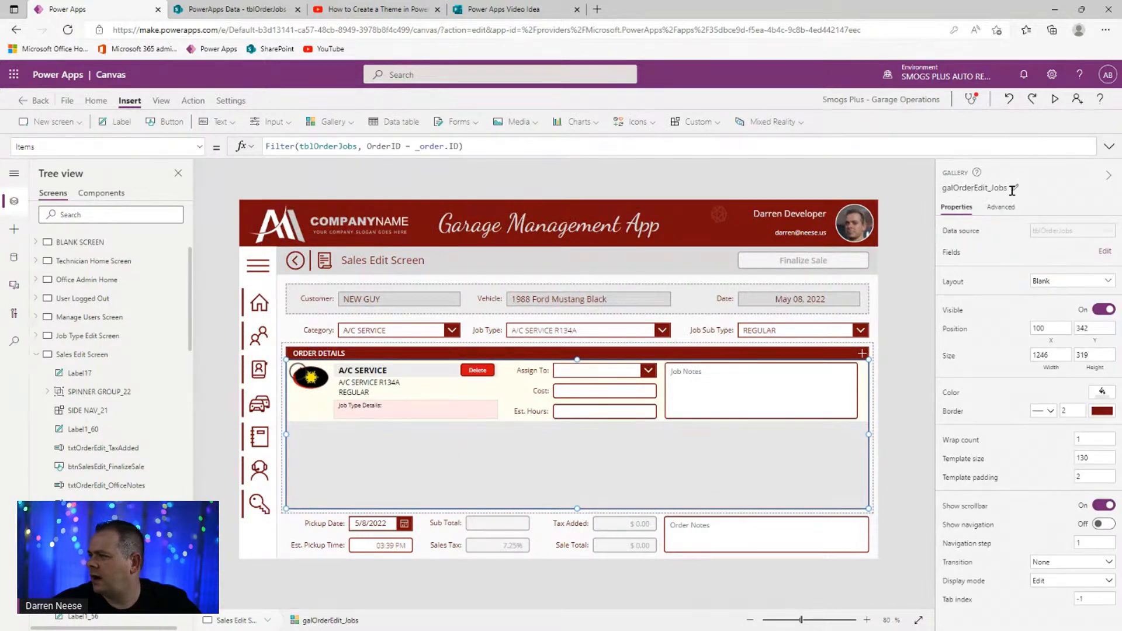
click(863, 354)
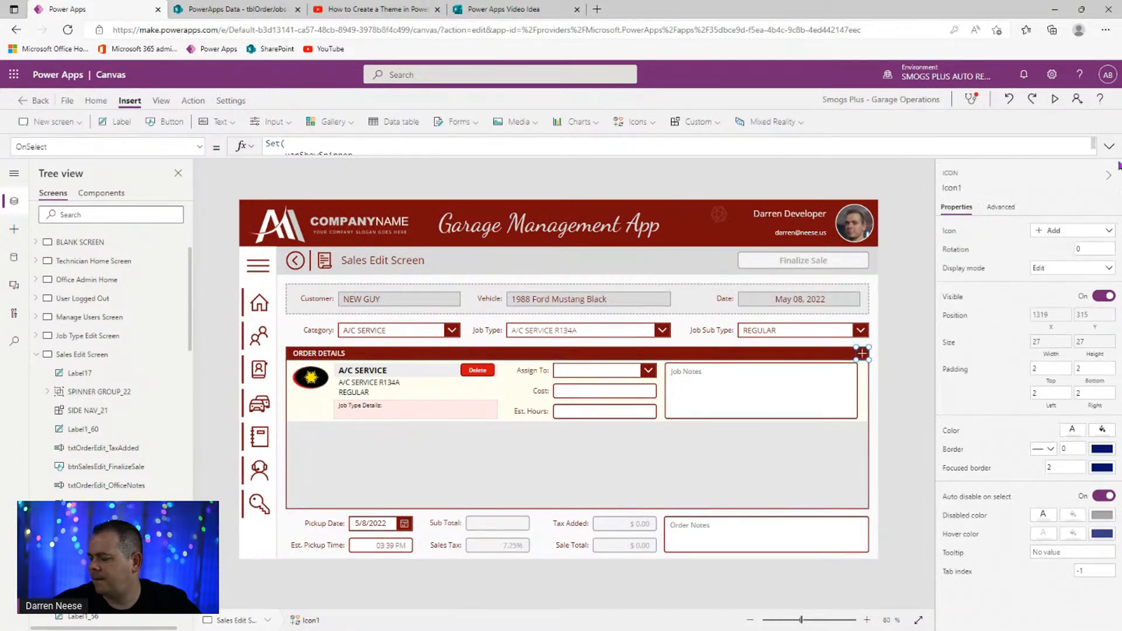
click(1109, 146)
click(607, 342)
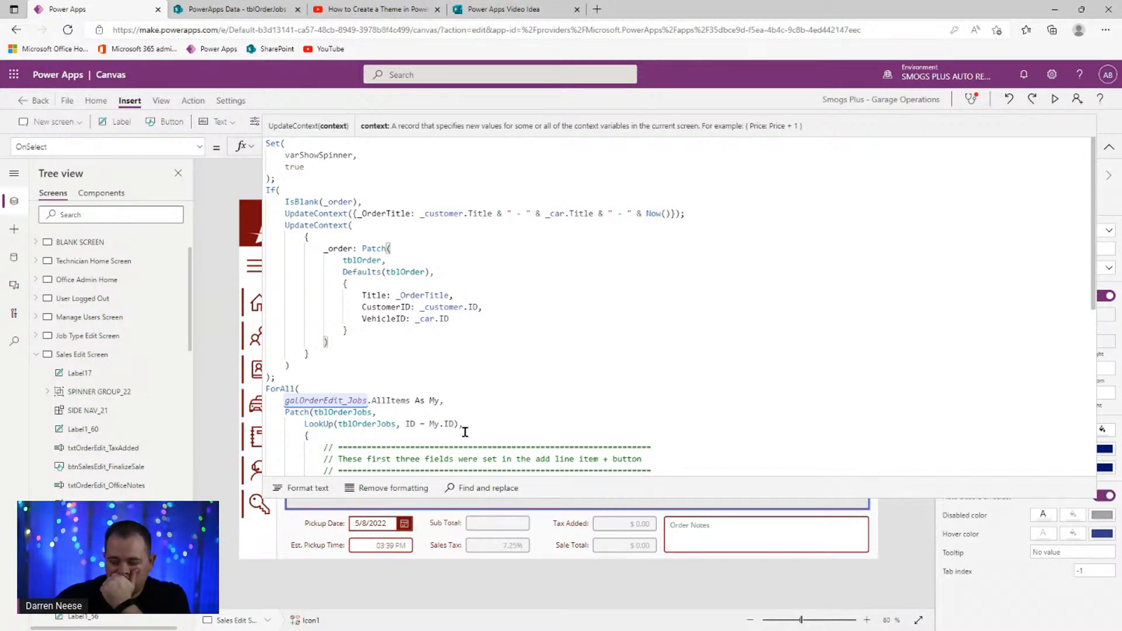
click(538, 312)
scroll(648, 388, down, 10)
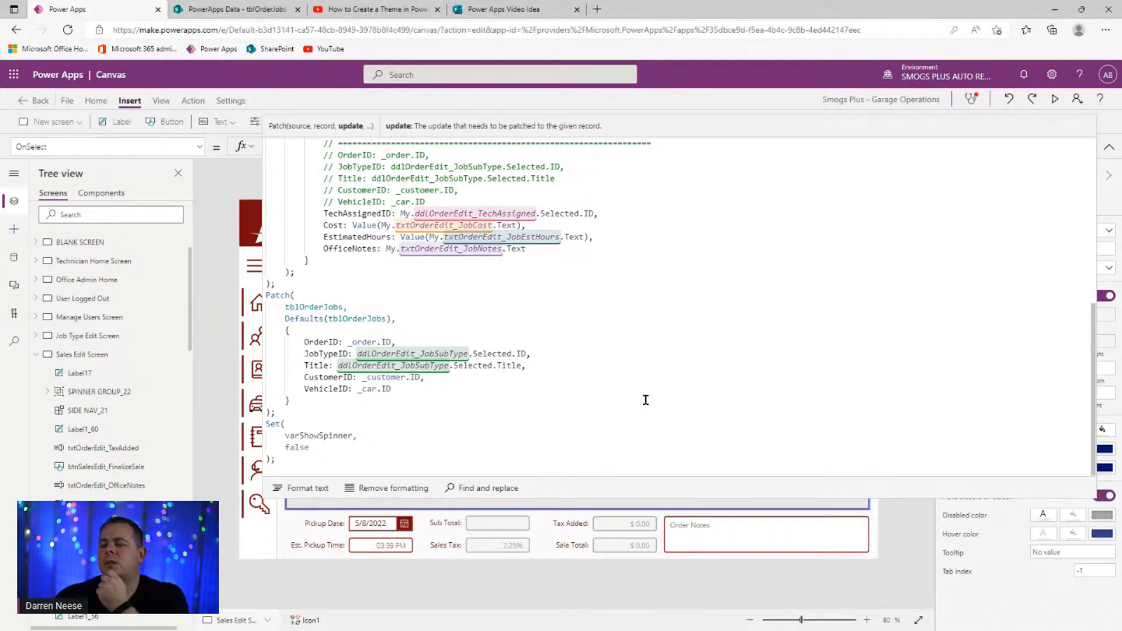
click(446, 409)
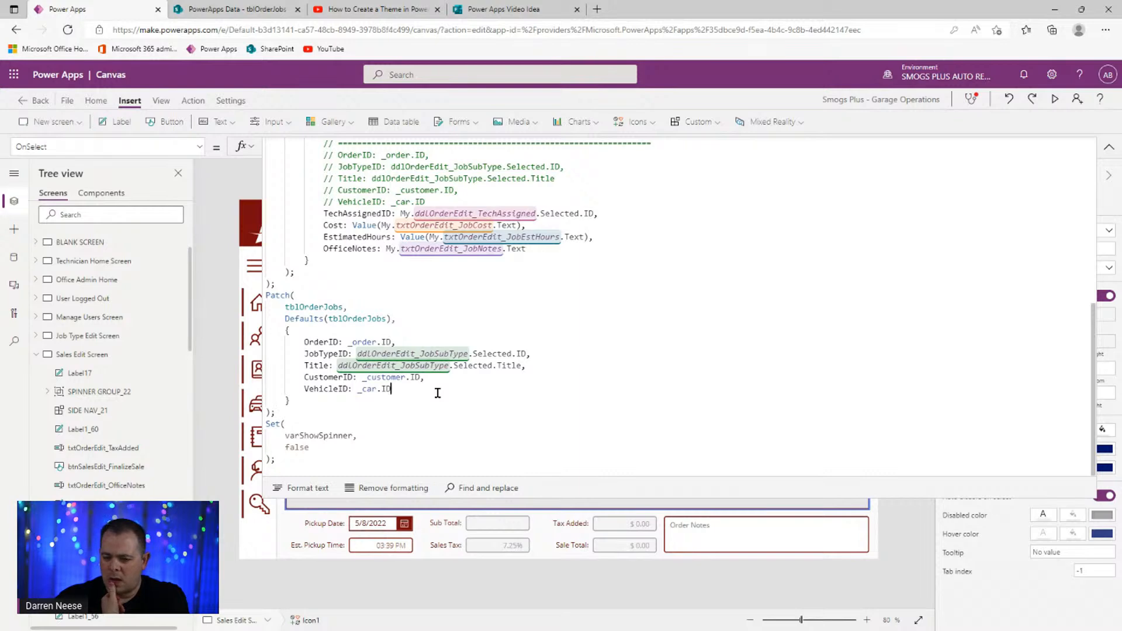
click(438, 393)
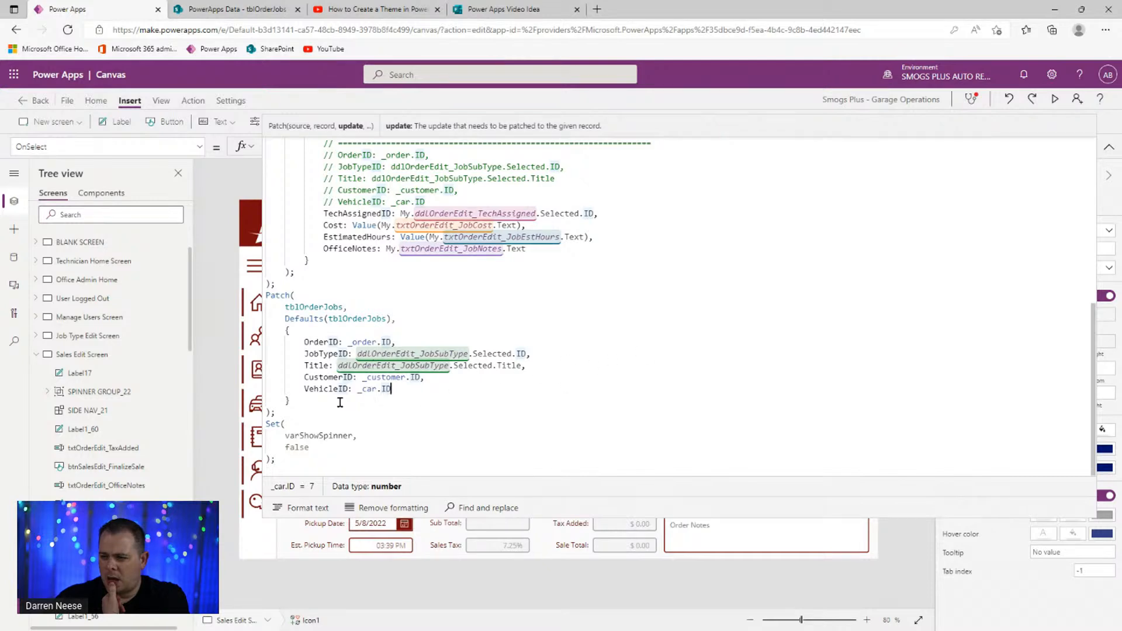
click(431, 395)
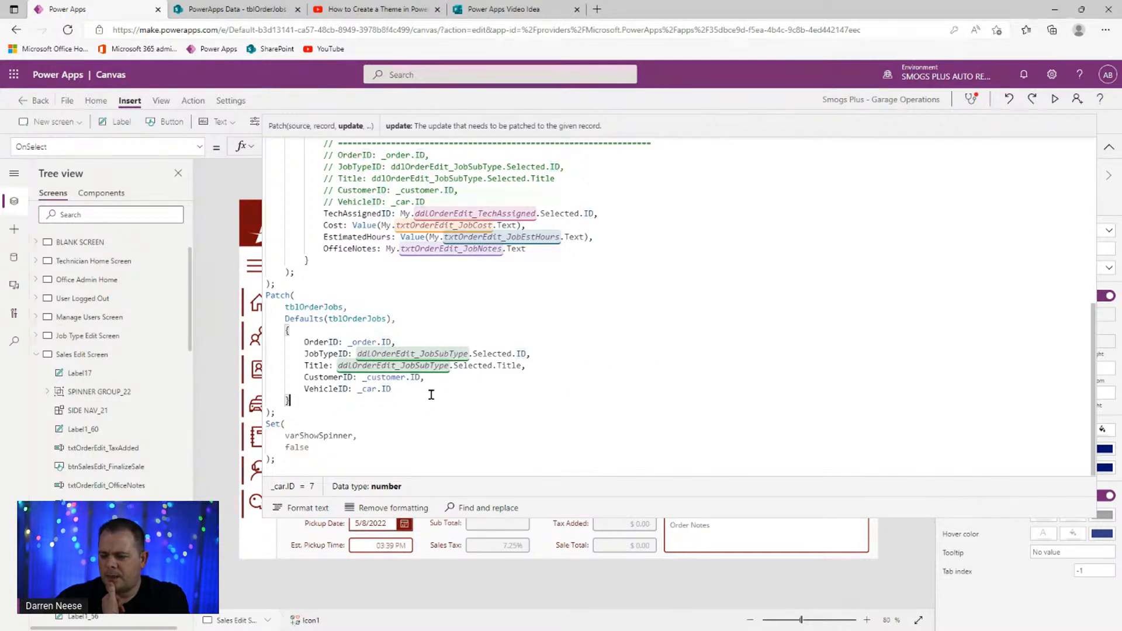
scroll(682, 401, up, 10)
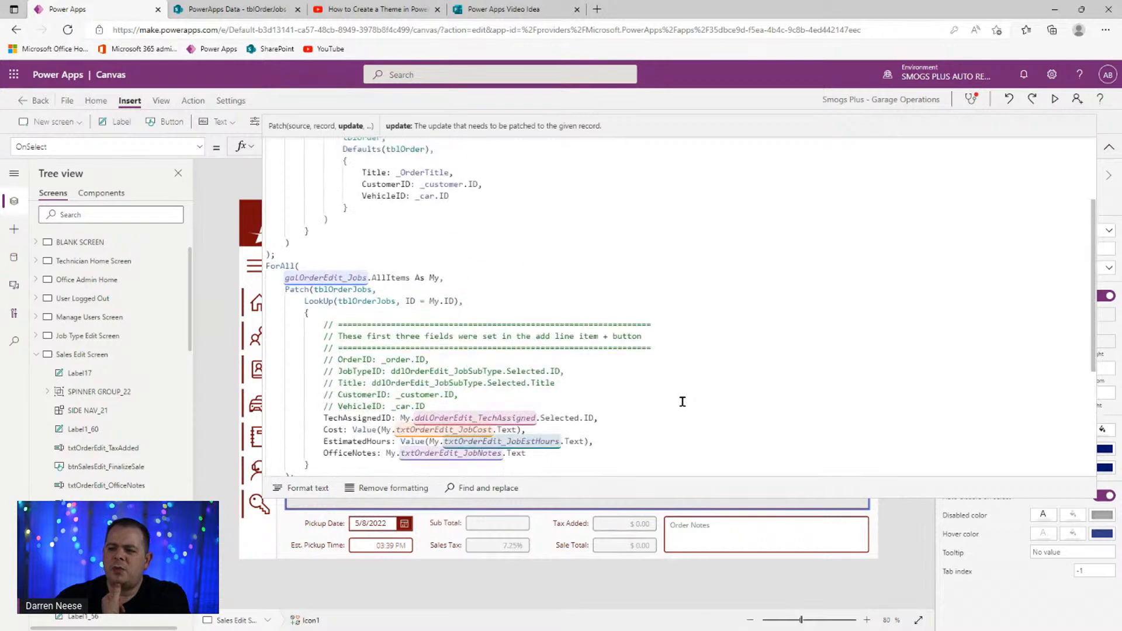
scroll(683, 402, down, 4)
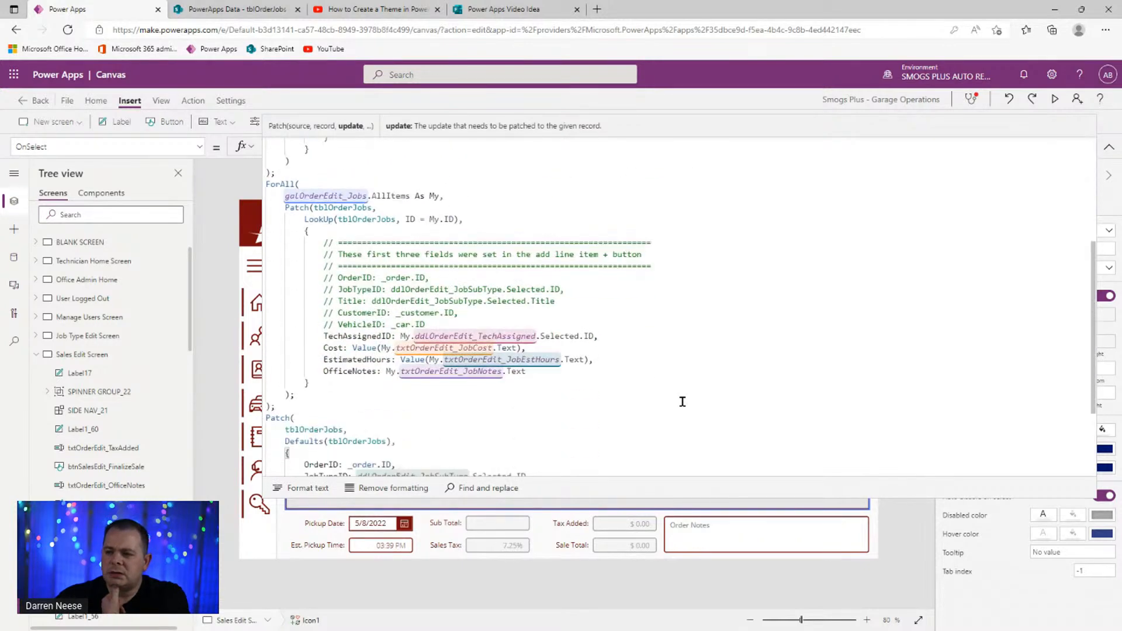
click(1109, 147)
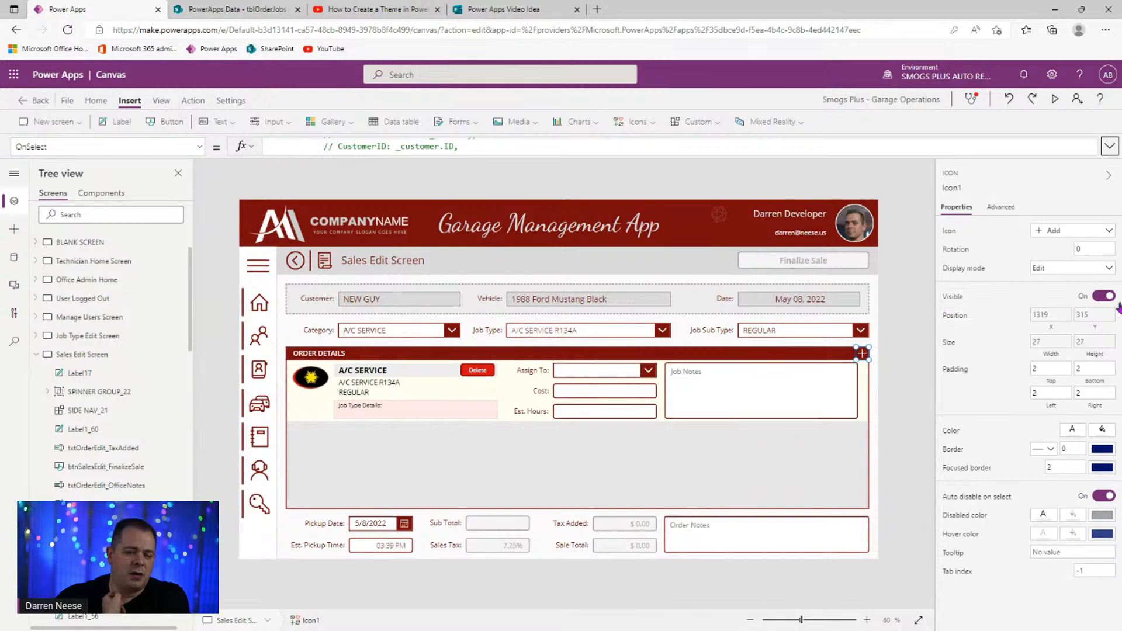
click(1110, 146)
scroll(696, 327, up, 5)
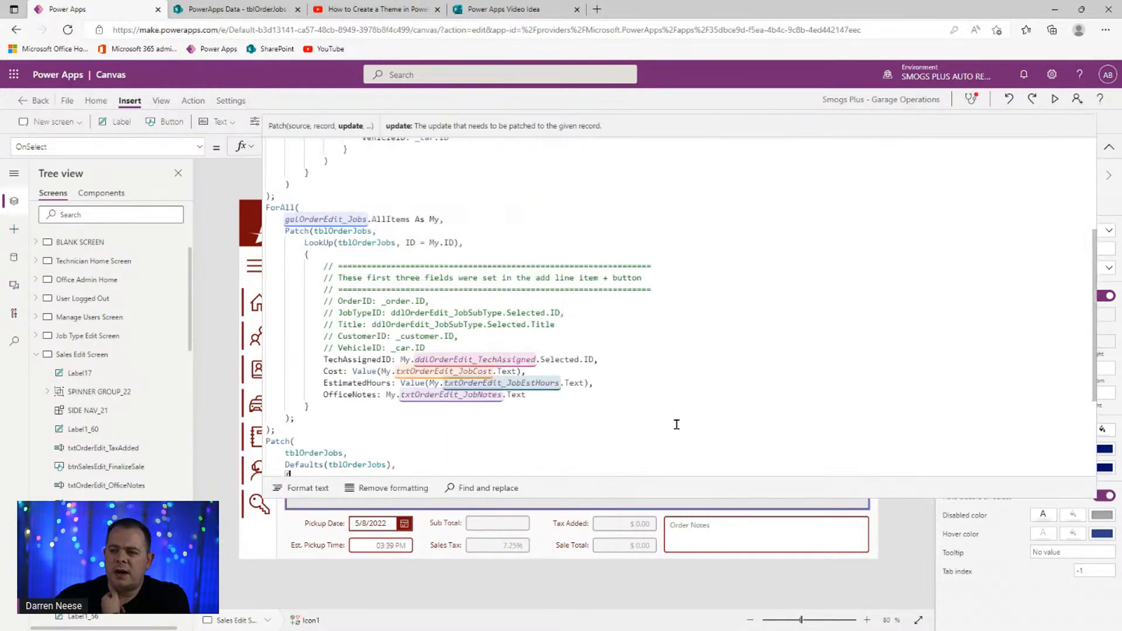
scroll(675, 417, up, 4)
scroll(674, 415, down, 6)
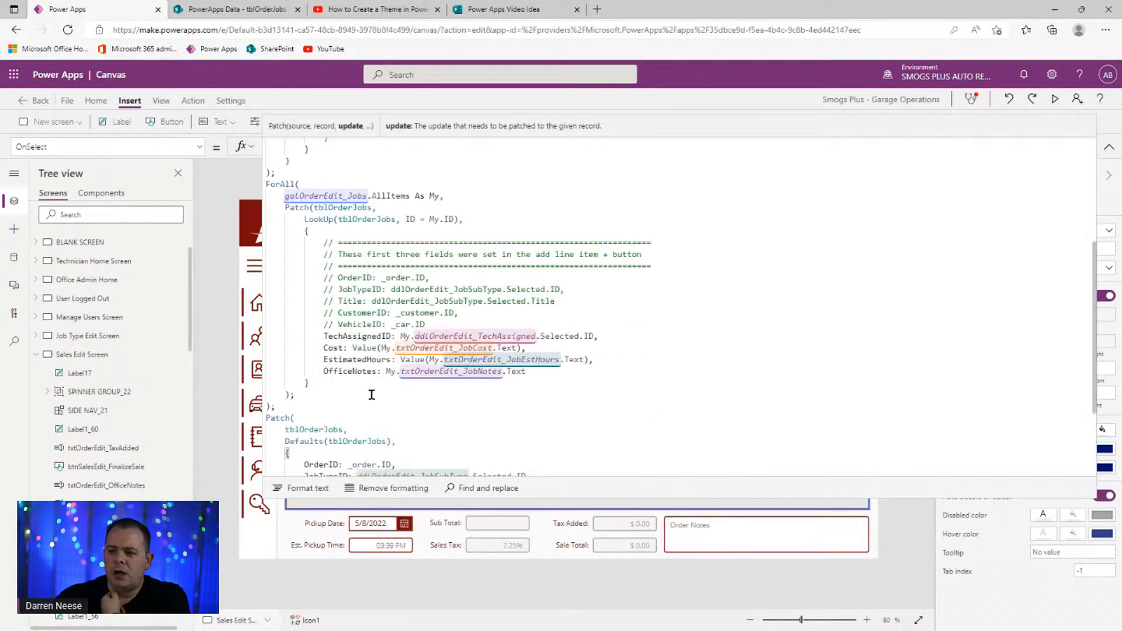
click(434, 408)
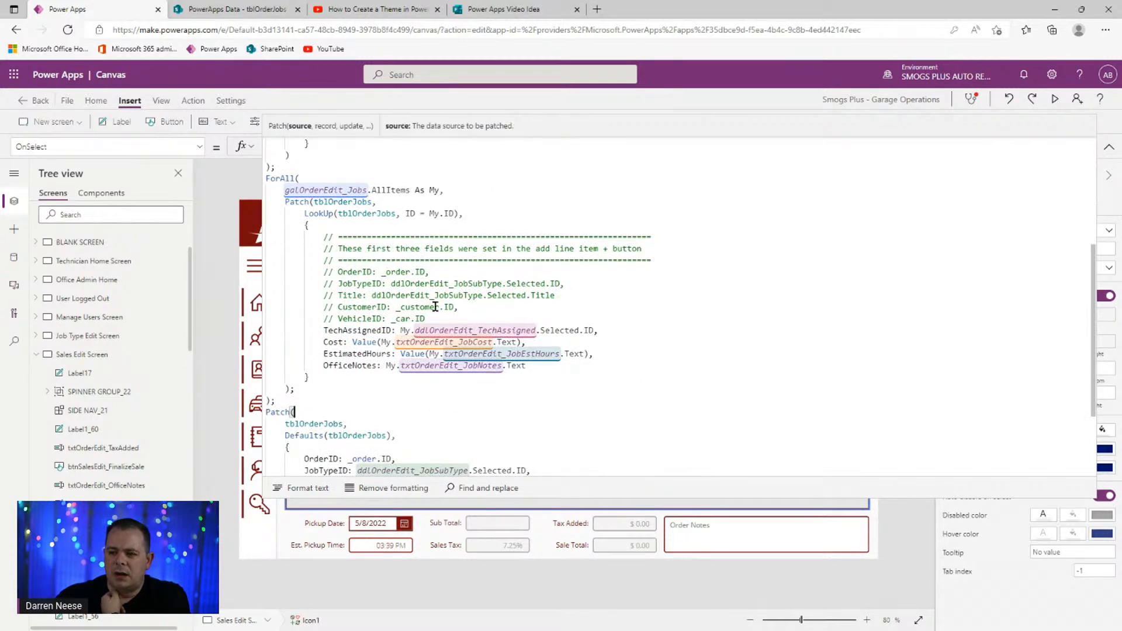
scroll(476, 332, down, 5)
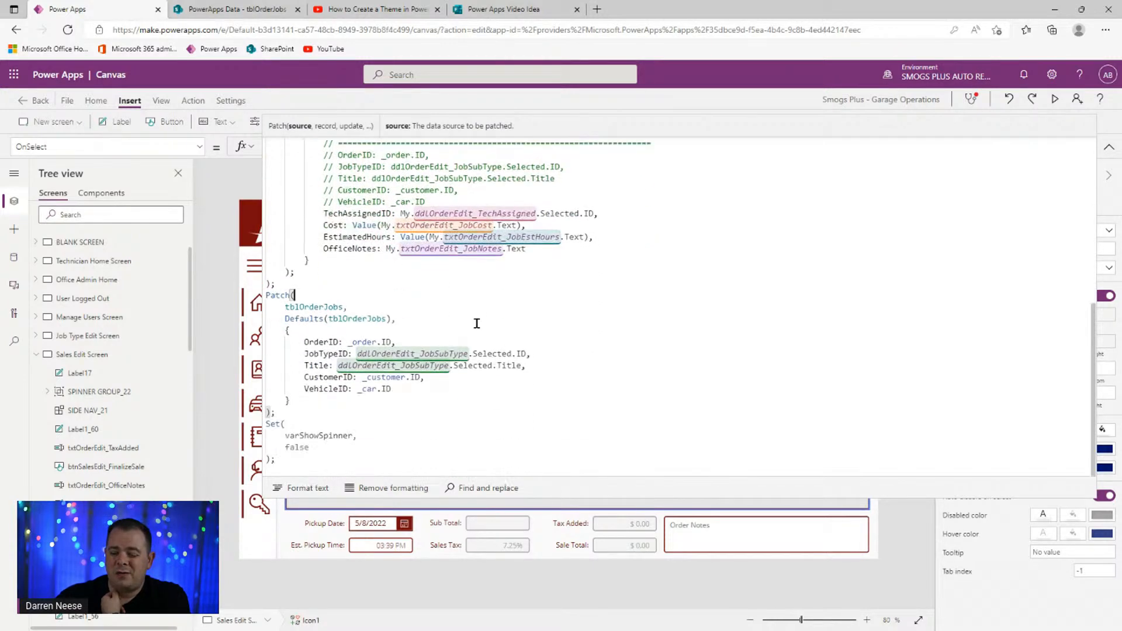
click(1108, 147)
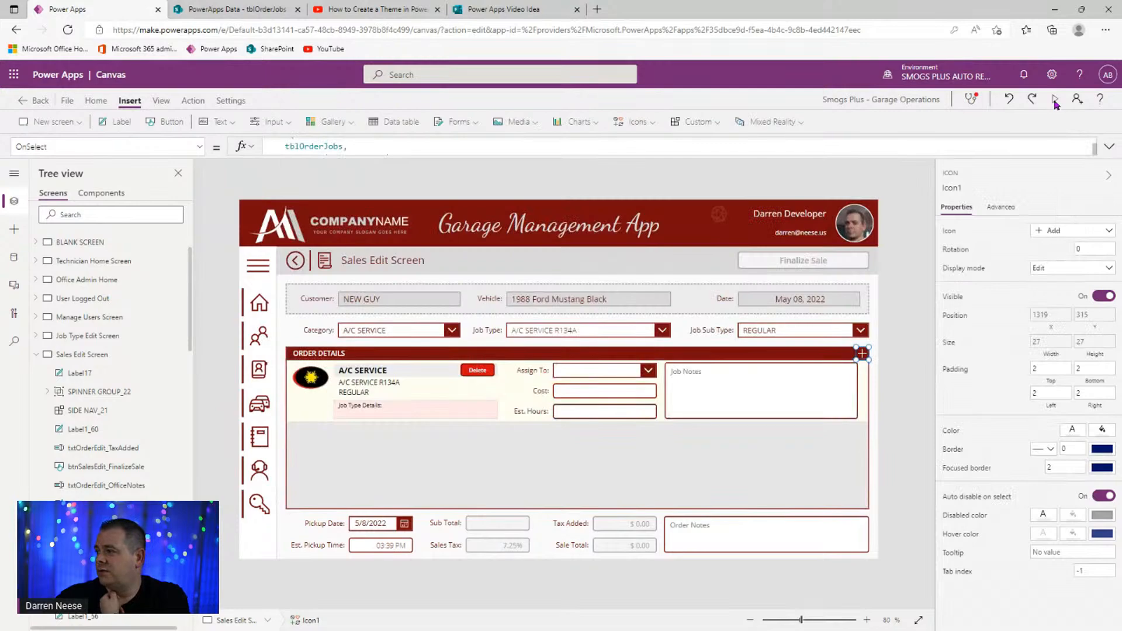
click(1055, 99)
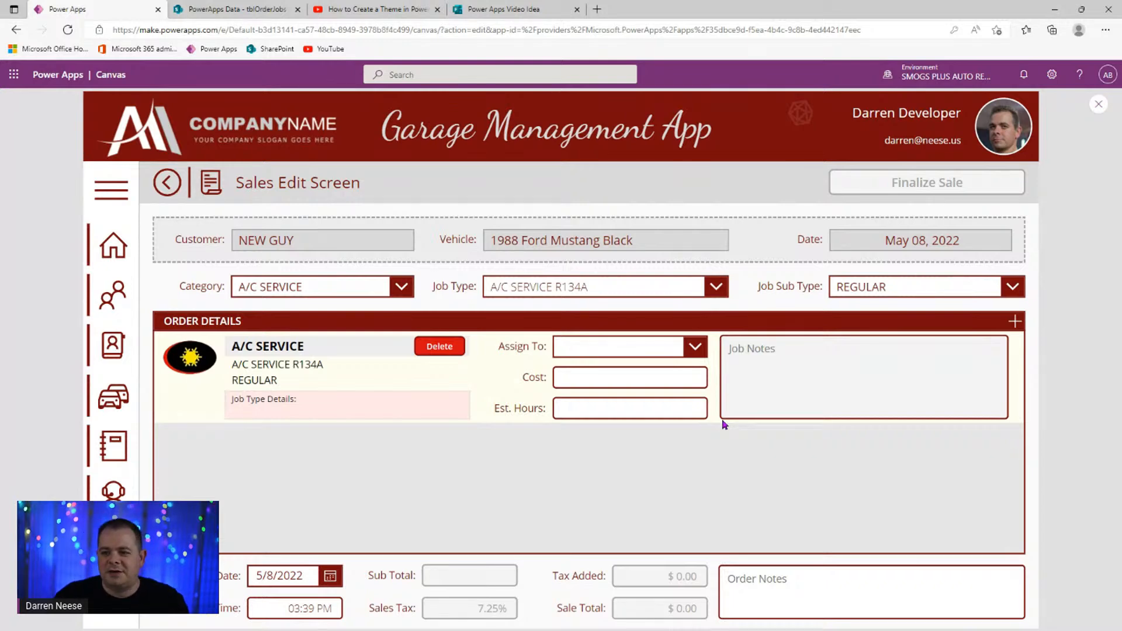
click(1099, 104)
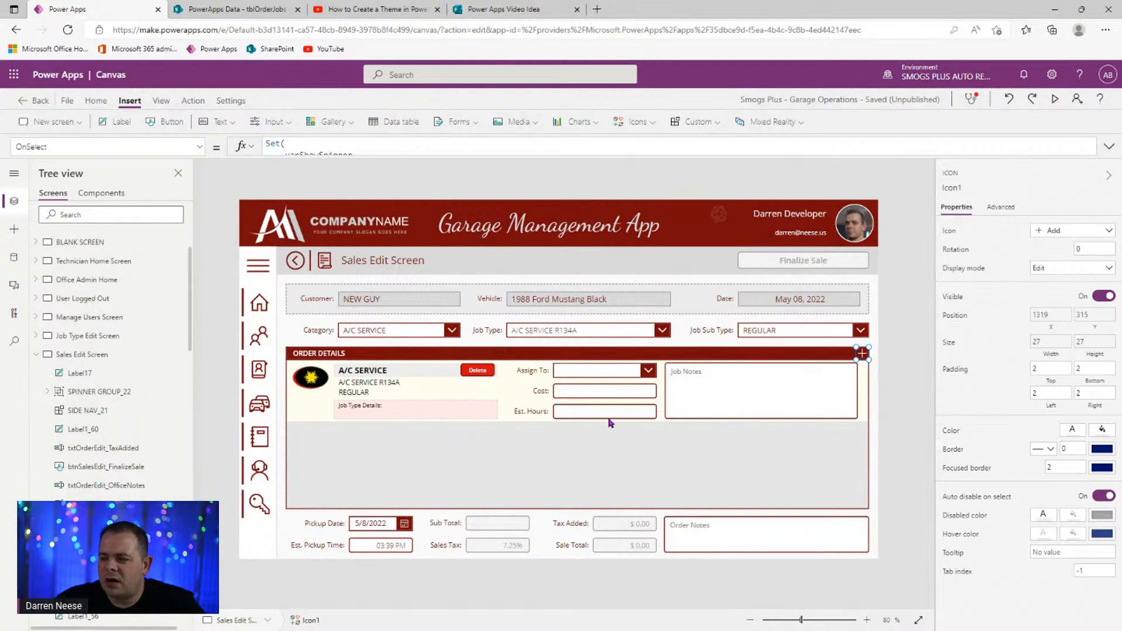
- Copy the Cost and EstimatedHours lines into the add-job Patch after Title and clear their values
click(1109, 148)
click(618, 426)
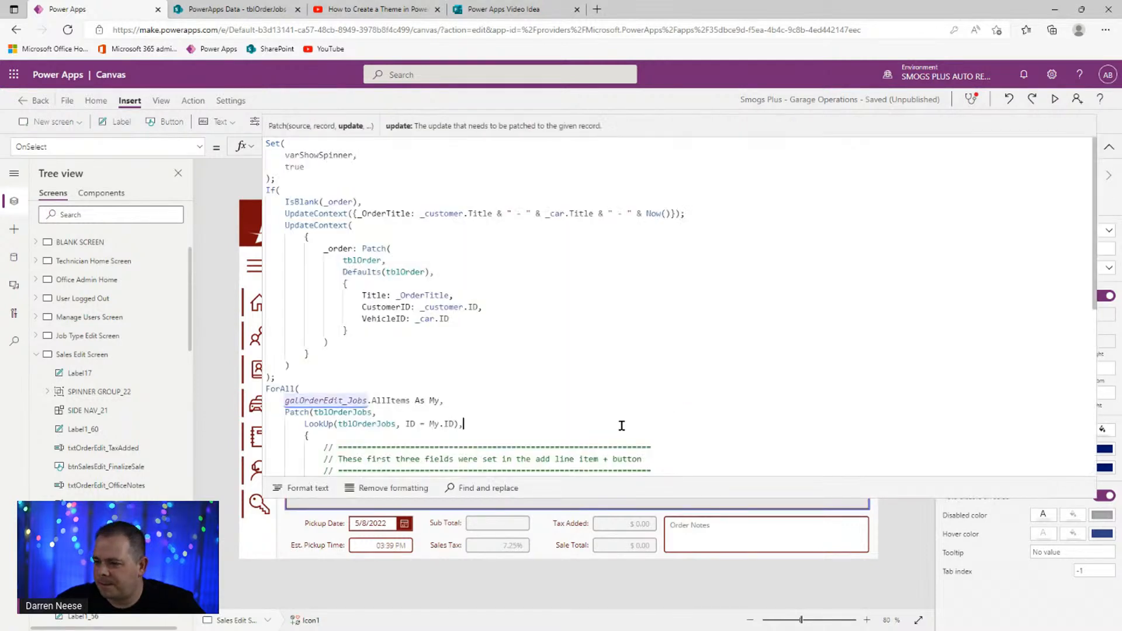
scroll(621, 421, down, 5)
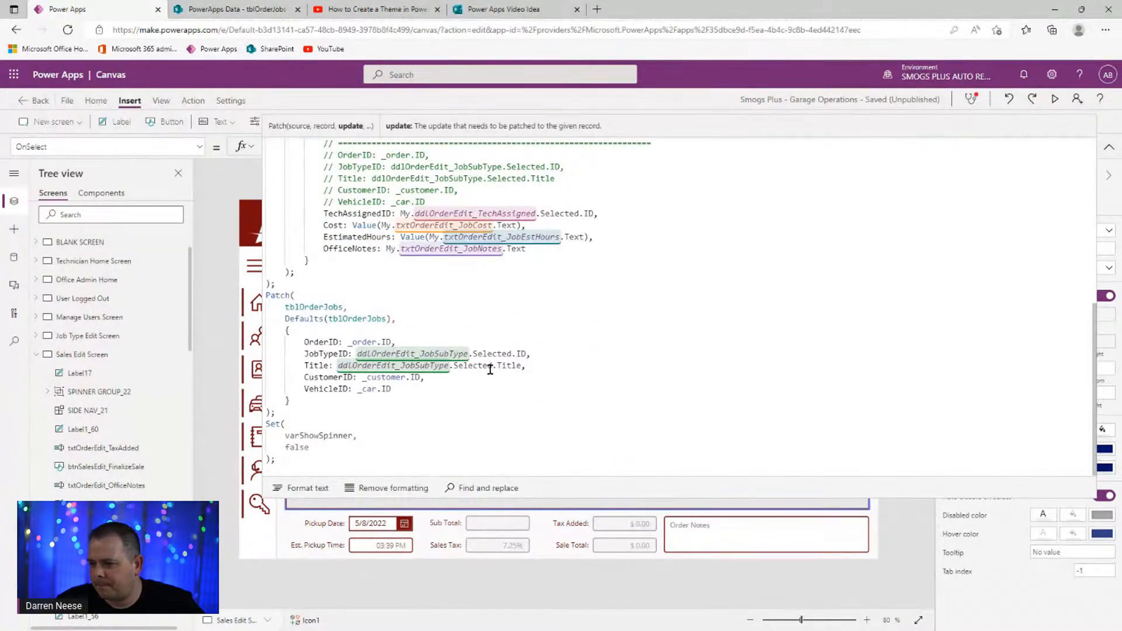
drag(608, 239, 250, 233)
key(ctrl+c)
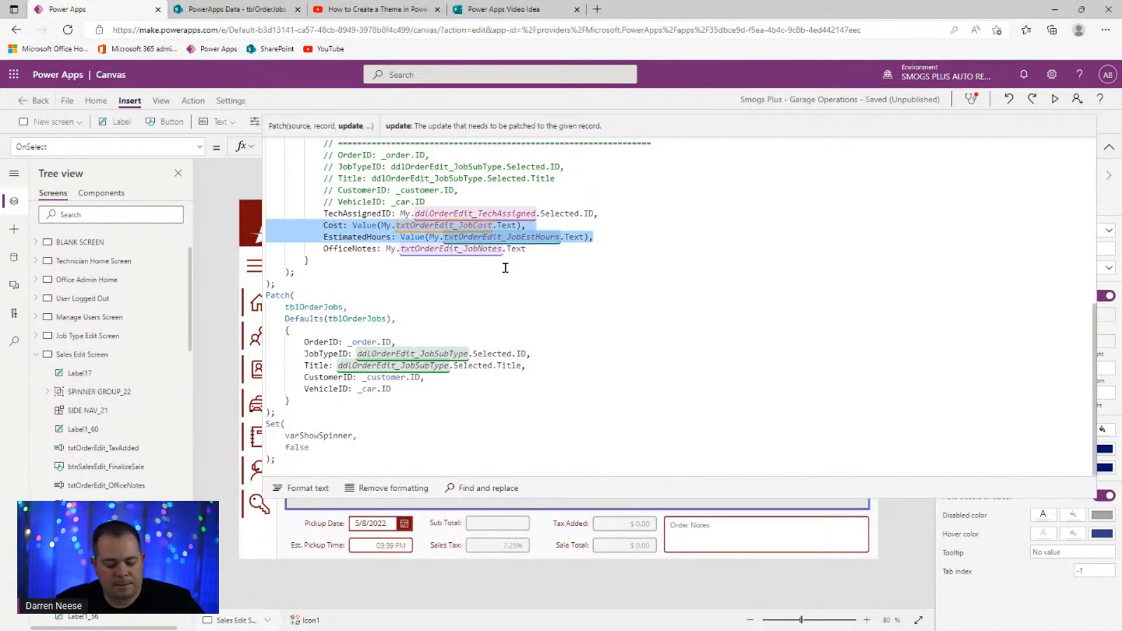
click(540, 370)
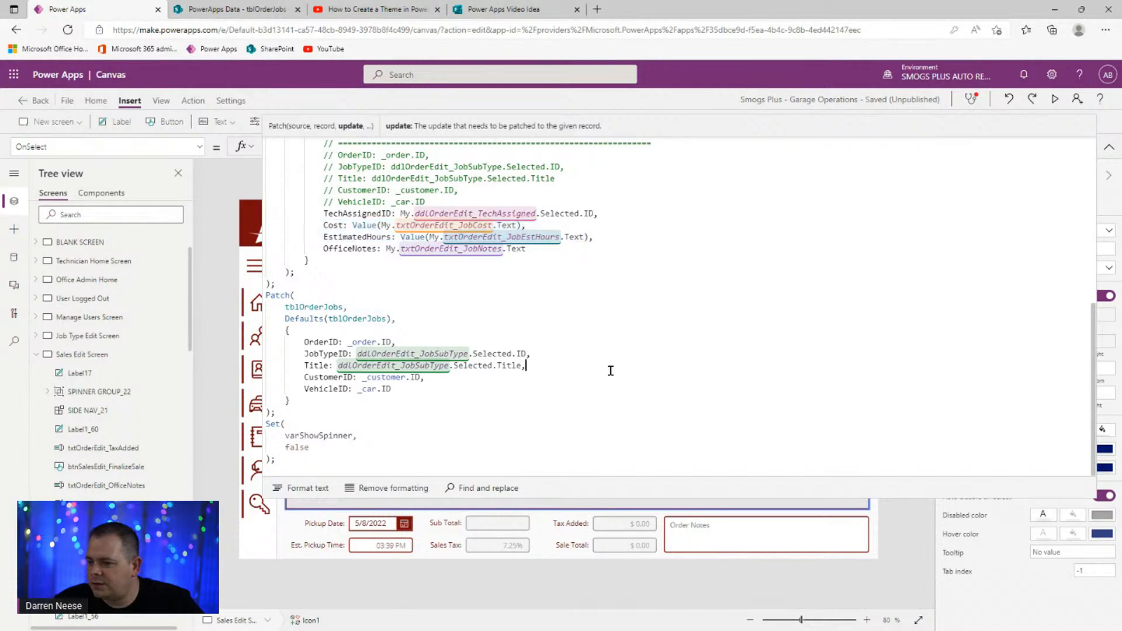
key(Return)
key(shift+Home)
key(ctrl+v)
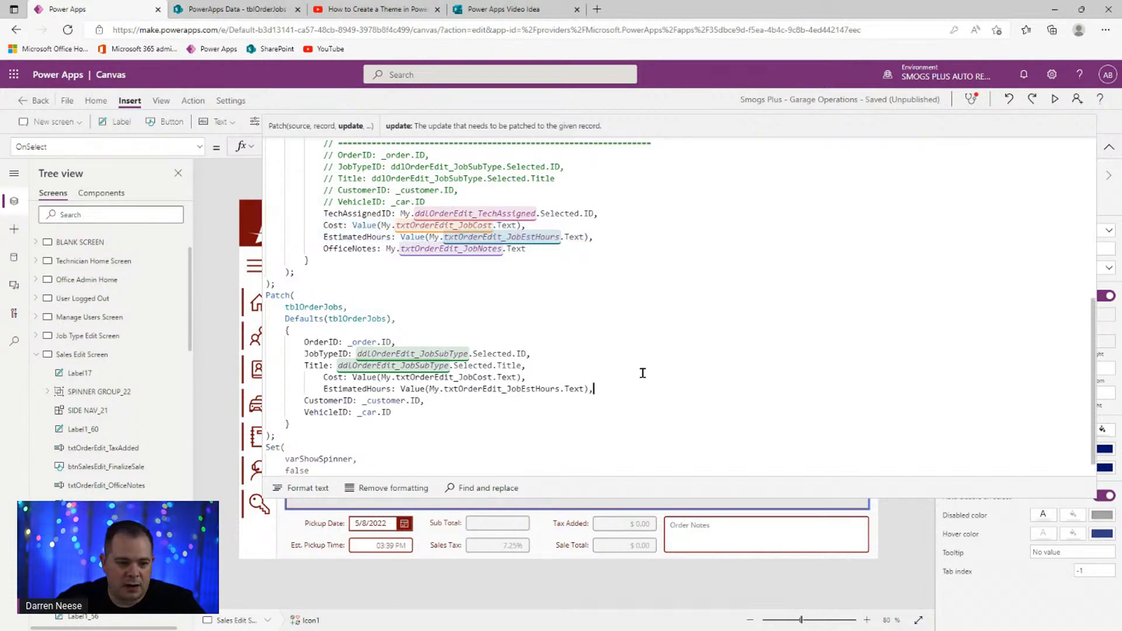
drag(626, 387, 259, 383)
key(shift+Tab)
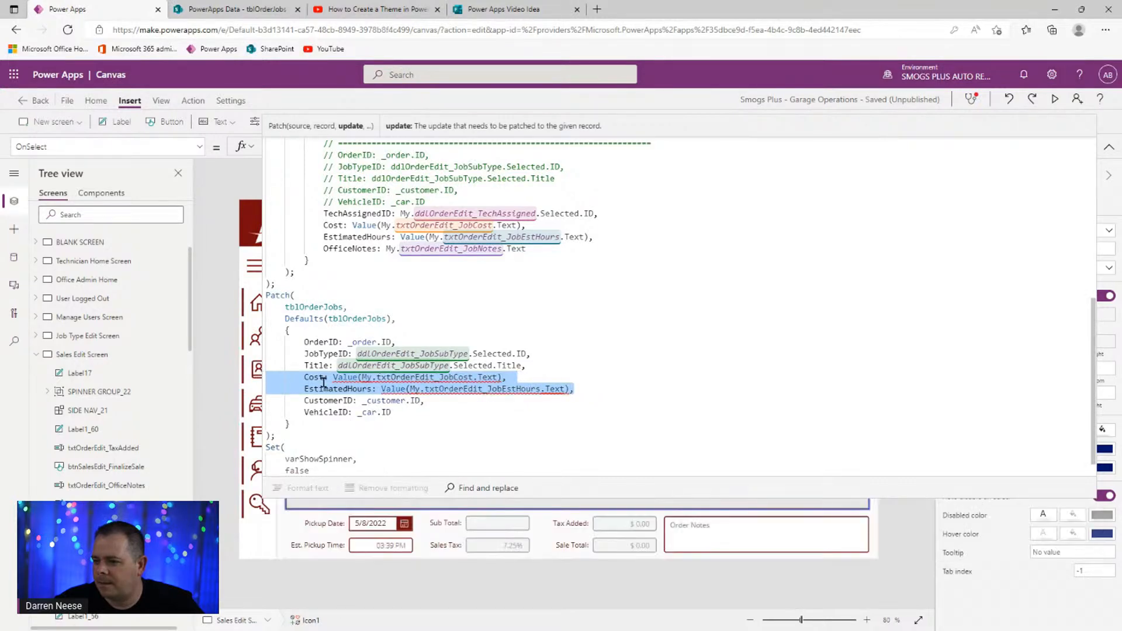
click(424, 377)
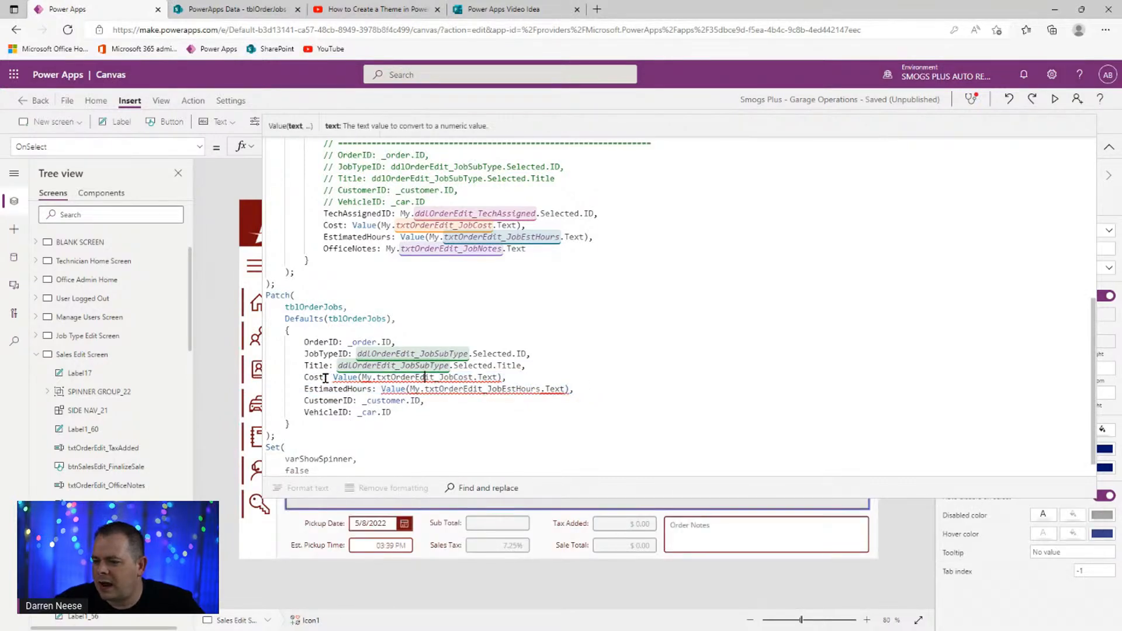
drag(346, 377, 501, 378)
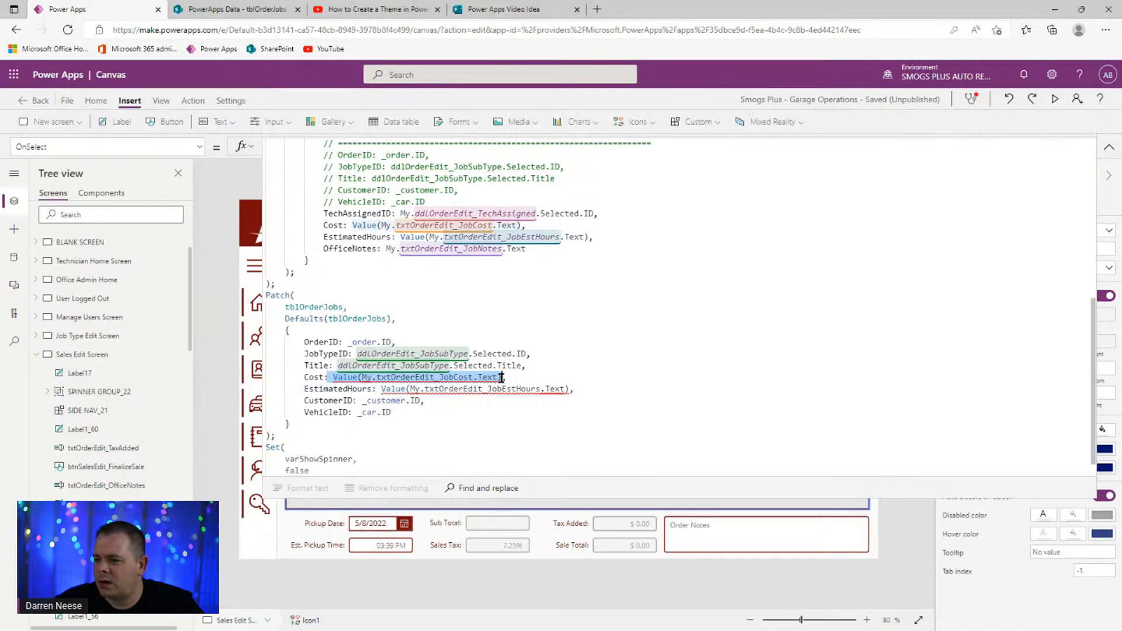
key(BackSpace)
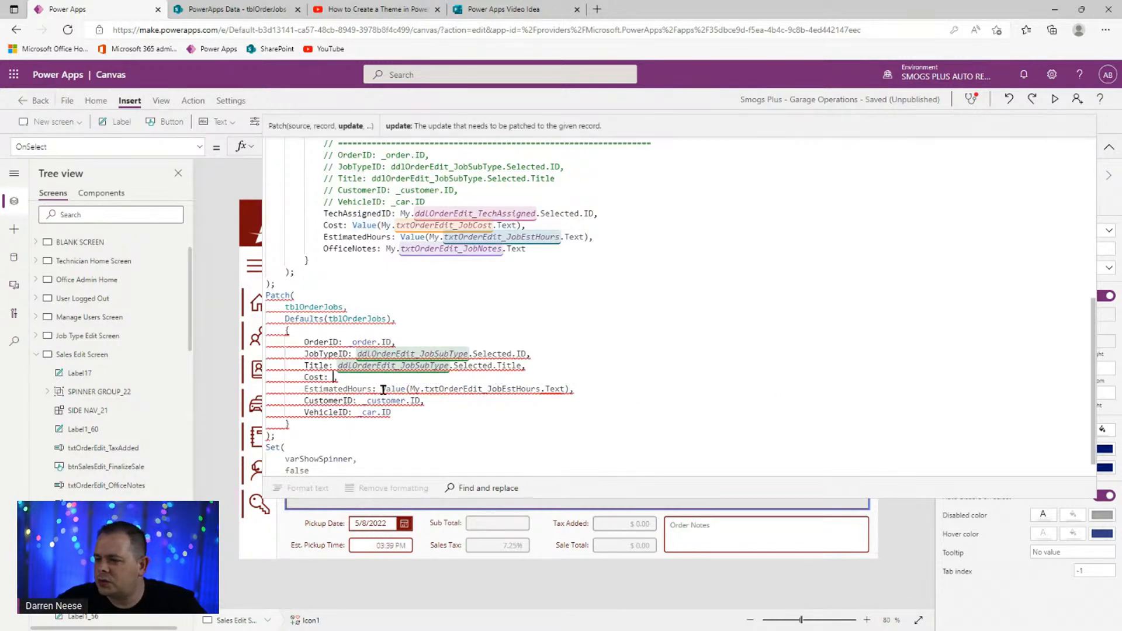
drag(382, 388, 571, 388)
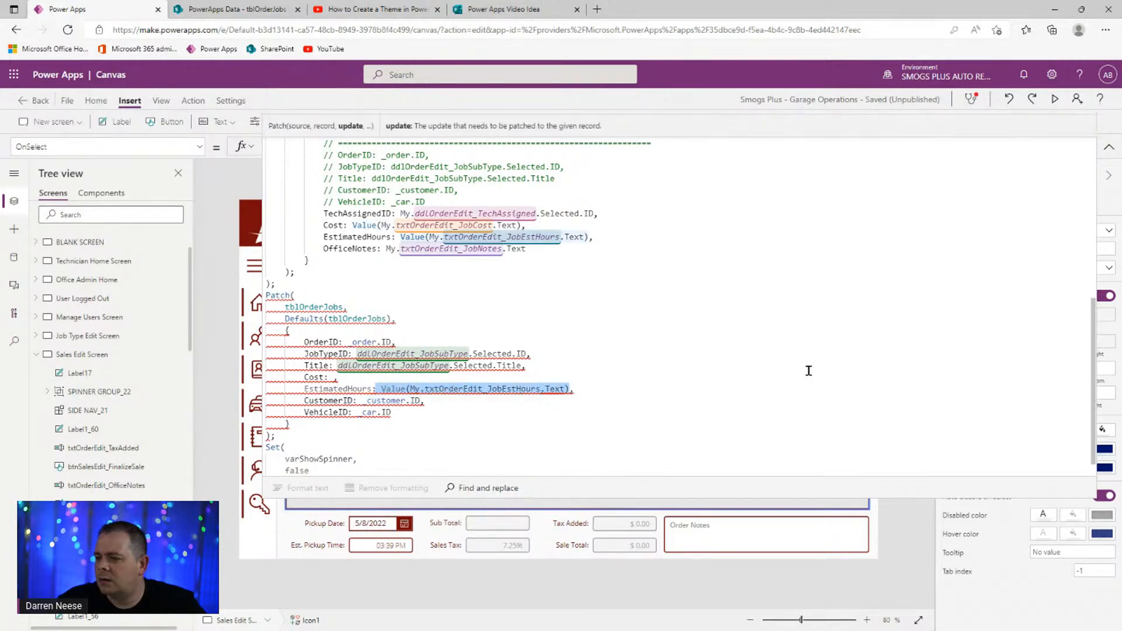
key(BackSpace)
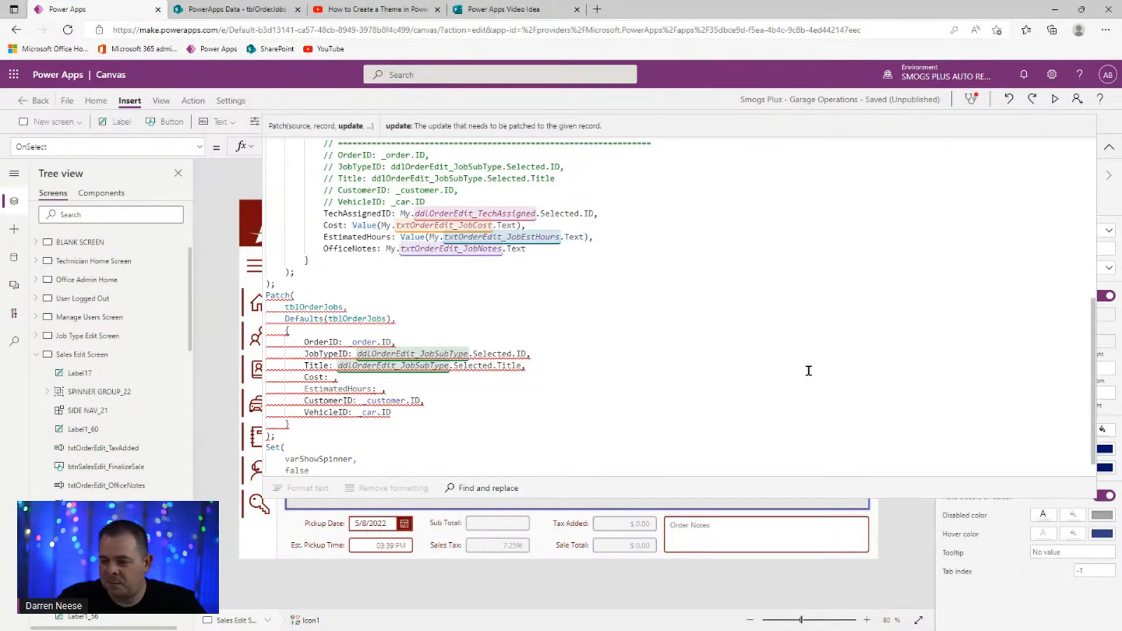
- Copy the Job Sub Type dropdown's name and reopen the add icon's OnSelect code
click(1109, 146)
click(847, 338)
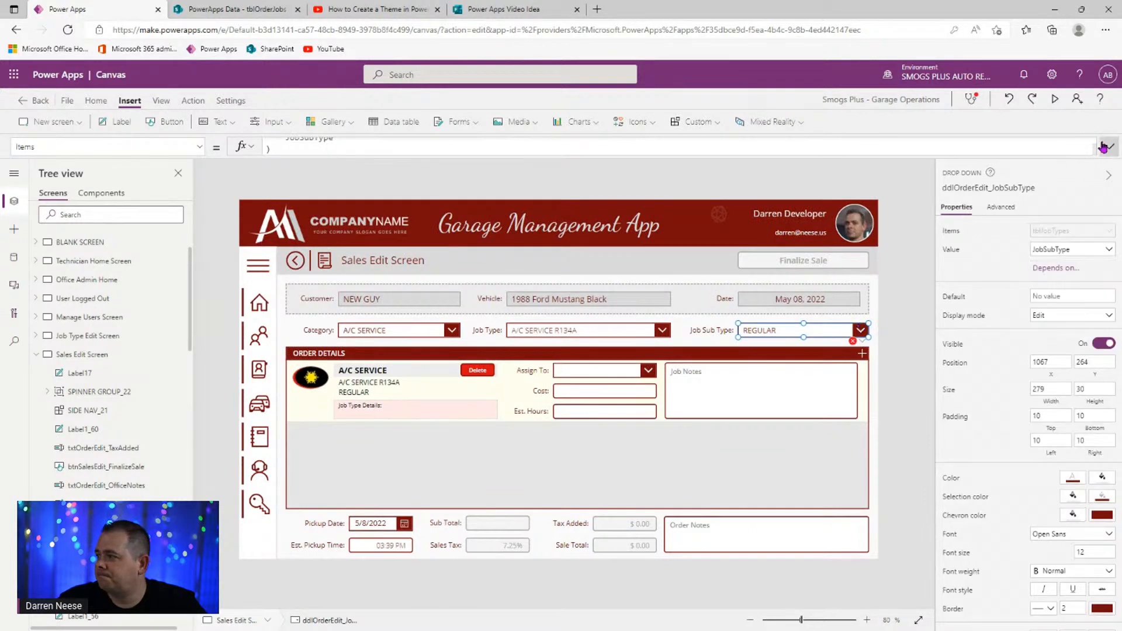
click(1104, 147)
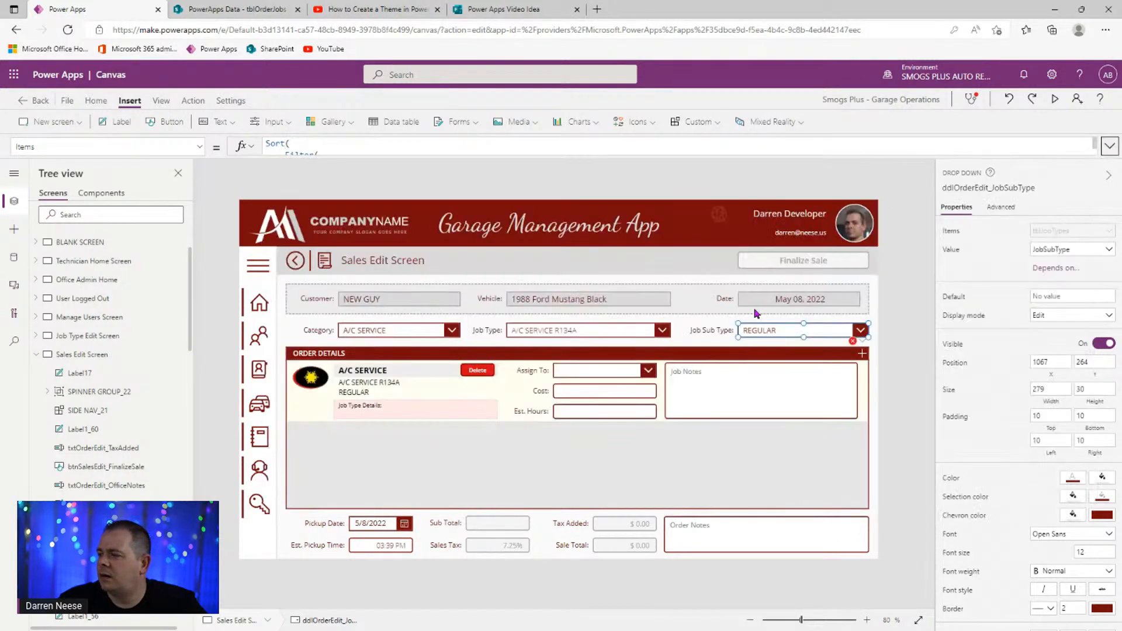
click(993, 187)
key(ctrl+c)
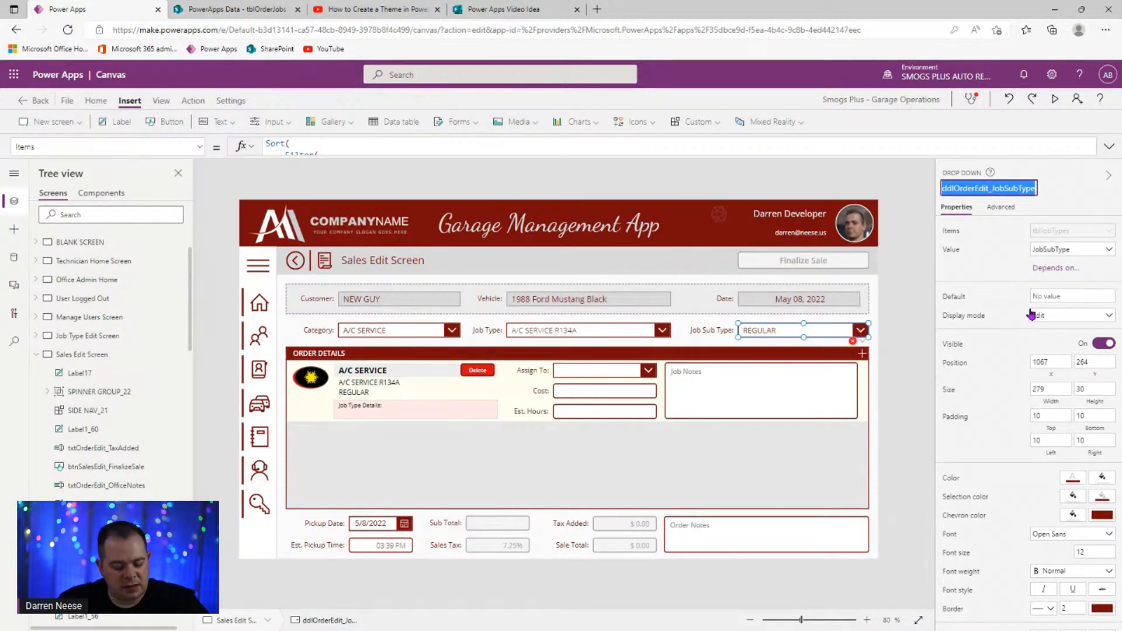
click(862, 354)
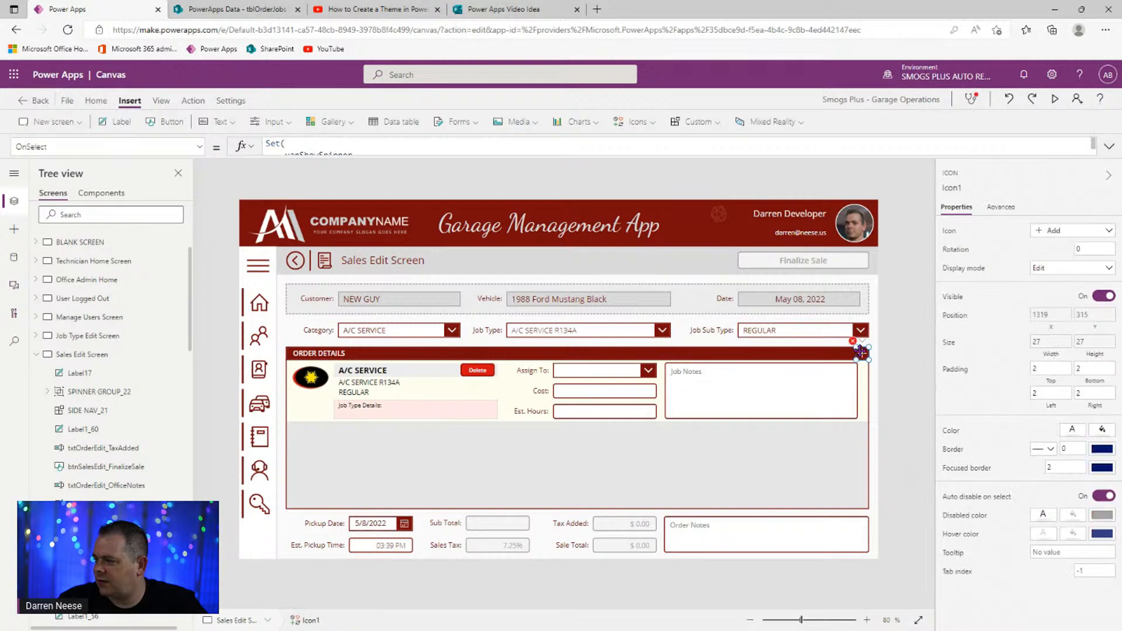
click(1117, 162)
scroll(681, 339, down, 10)
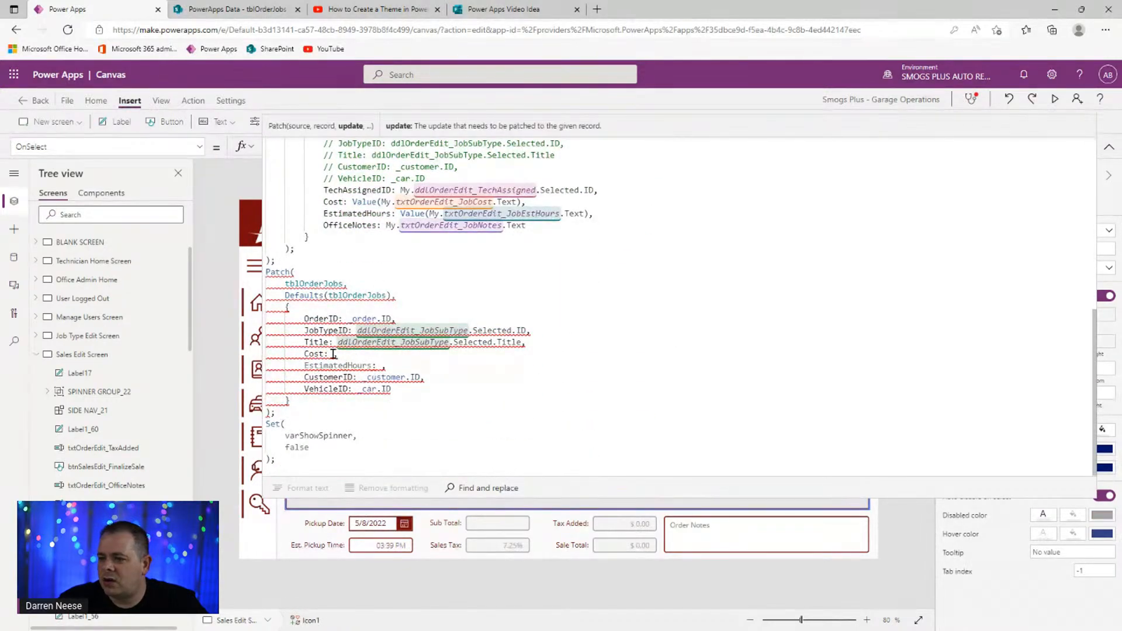
- Set Cost to ddlOrderEdit_JobSubType.Selected.DefaultCost and EstimatedHours to its Selected.EstimatedTime
text(ddlOrderEdit_JobSubType.Sele)
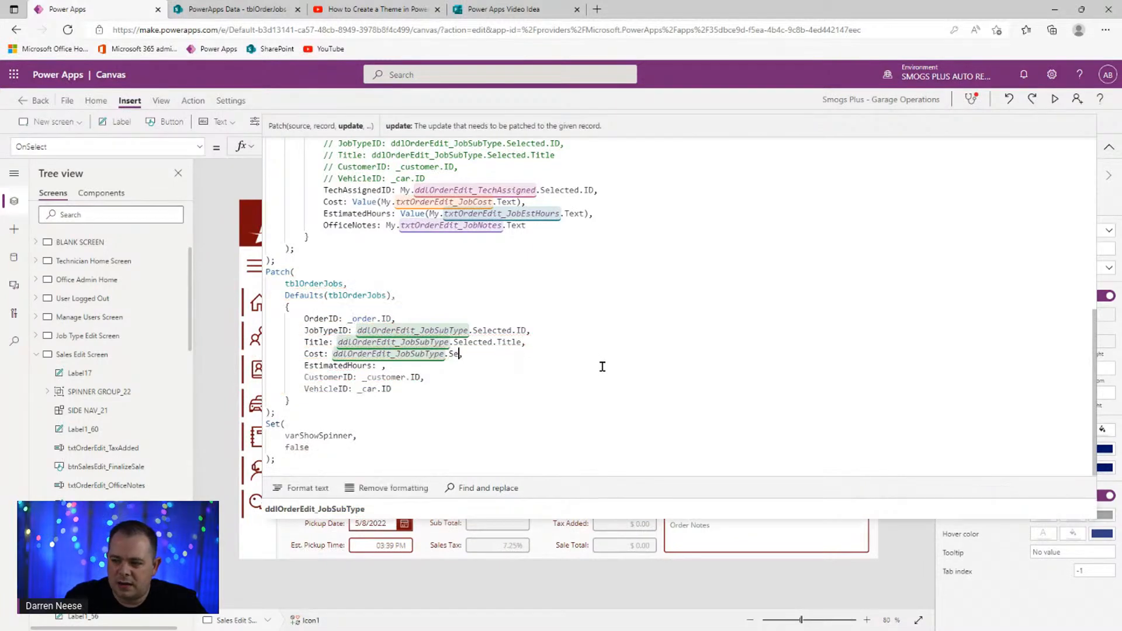
key(Down)
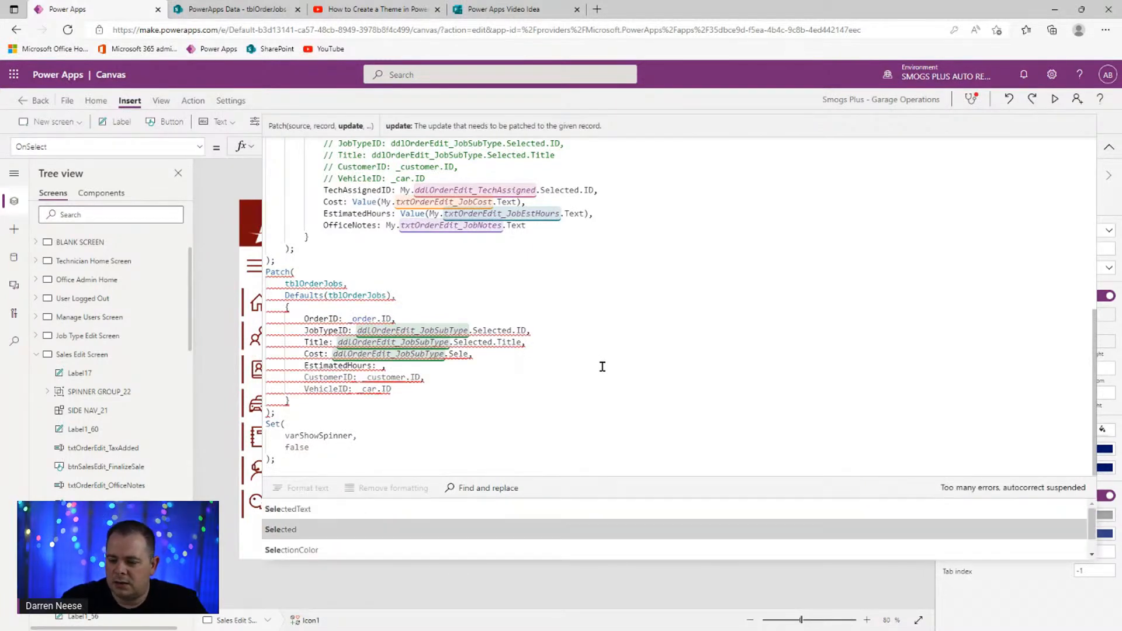
key(Tab)
text(.)
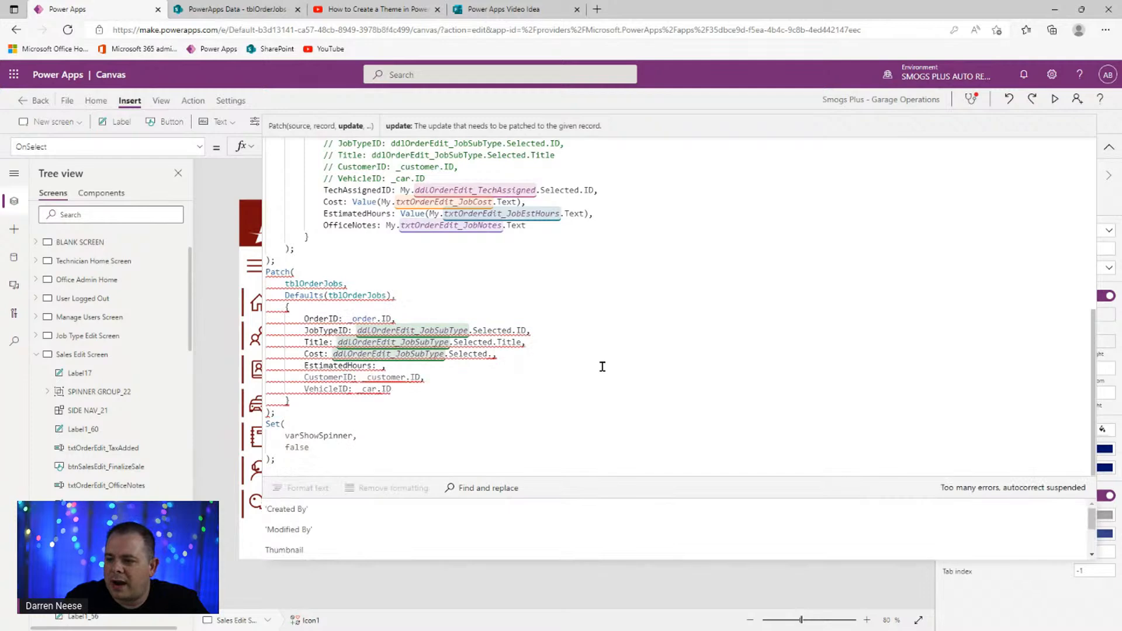
text(cost)
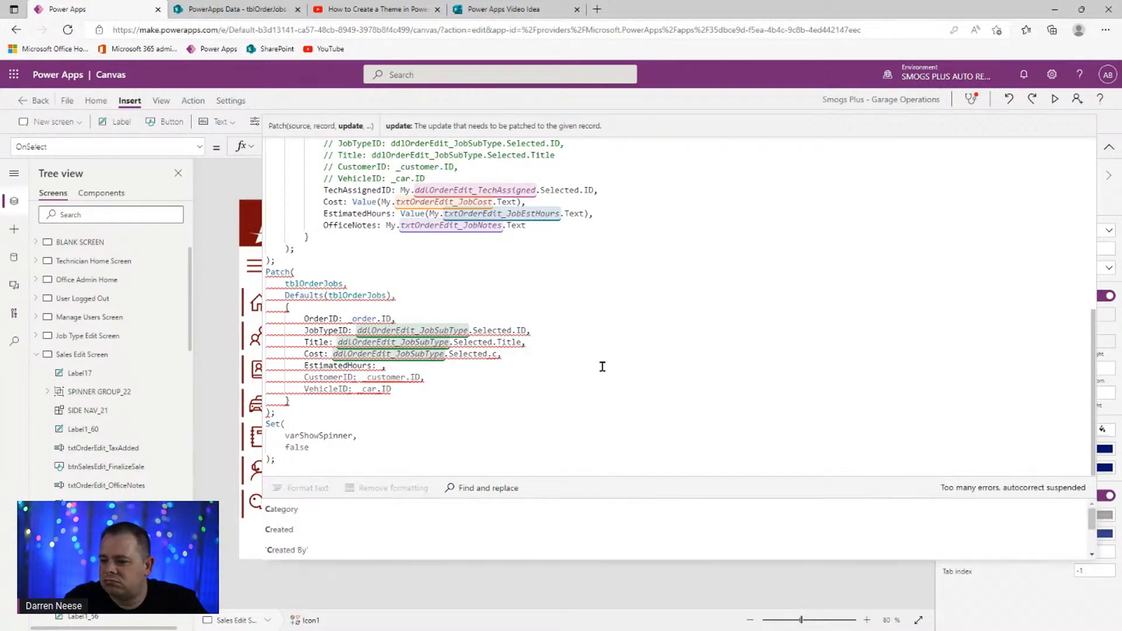
text(,)
key(Tab)
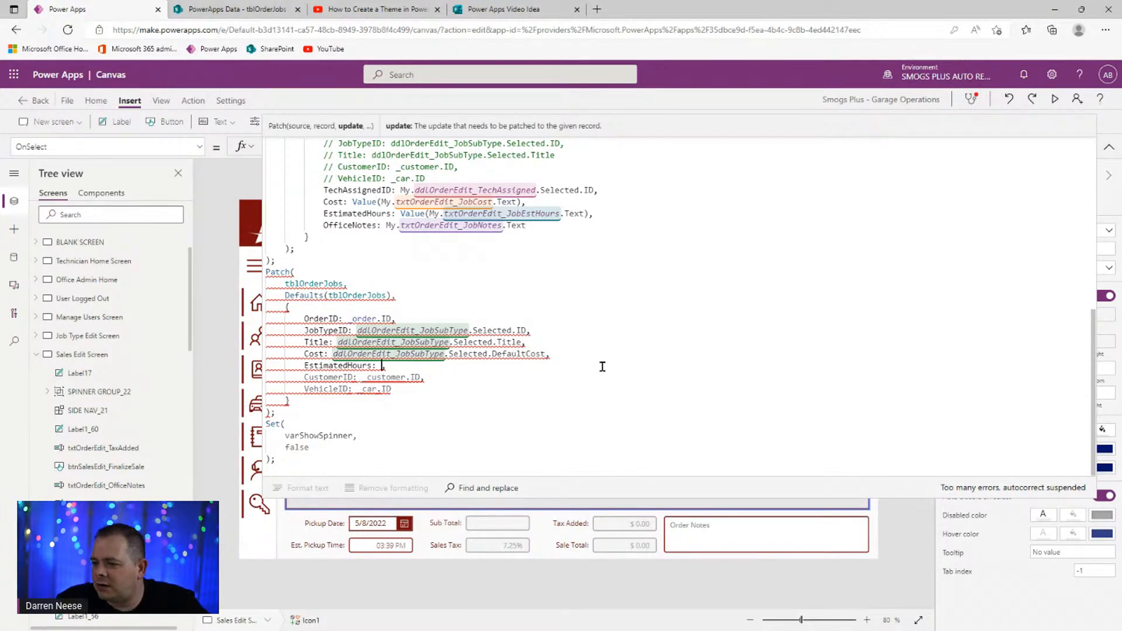
key(ctrl+v)
text(.sele)
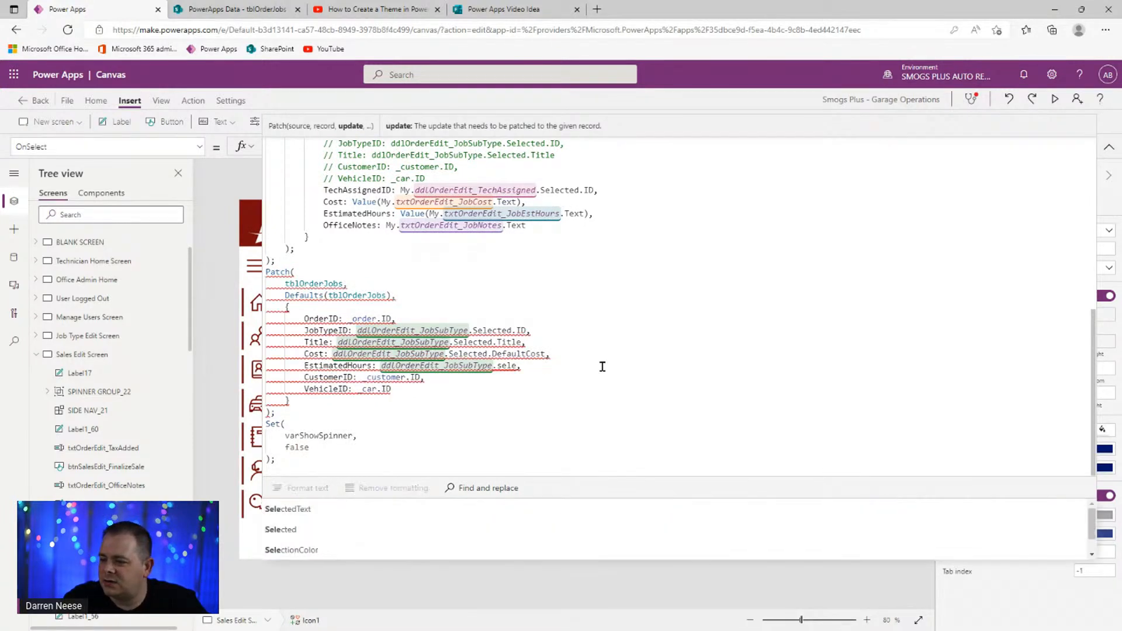
key(Down)
key(Tab)
text(.)
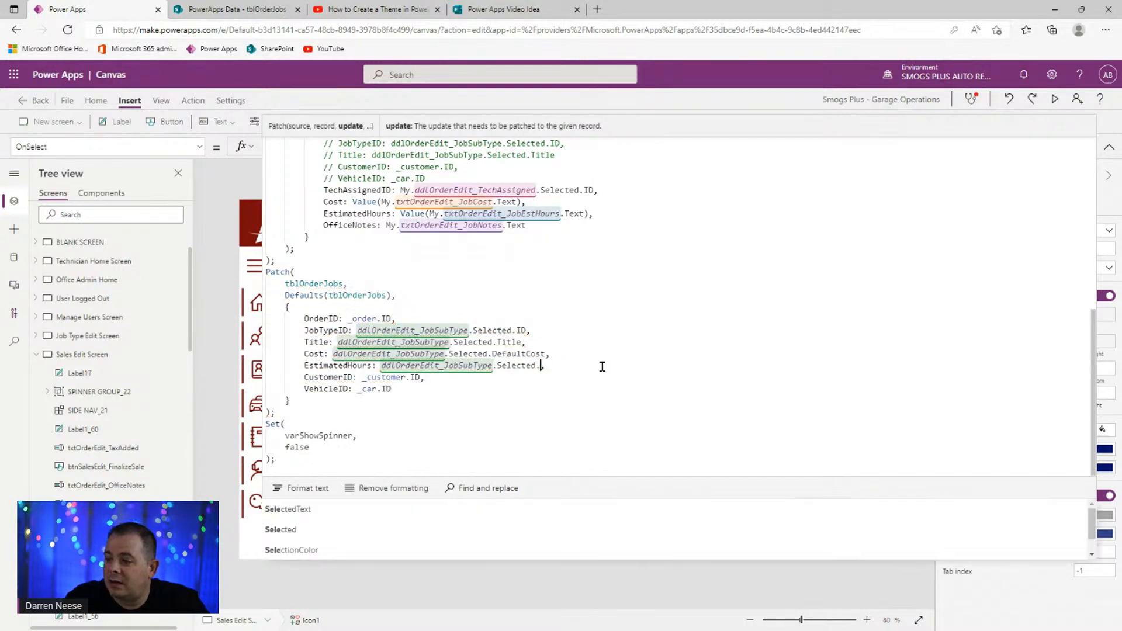
text(D)
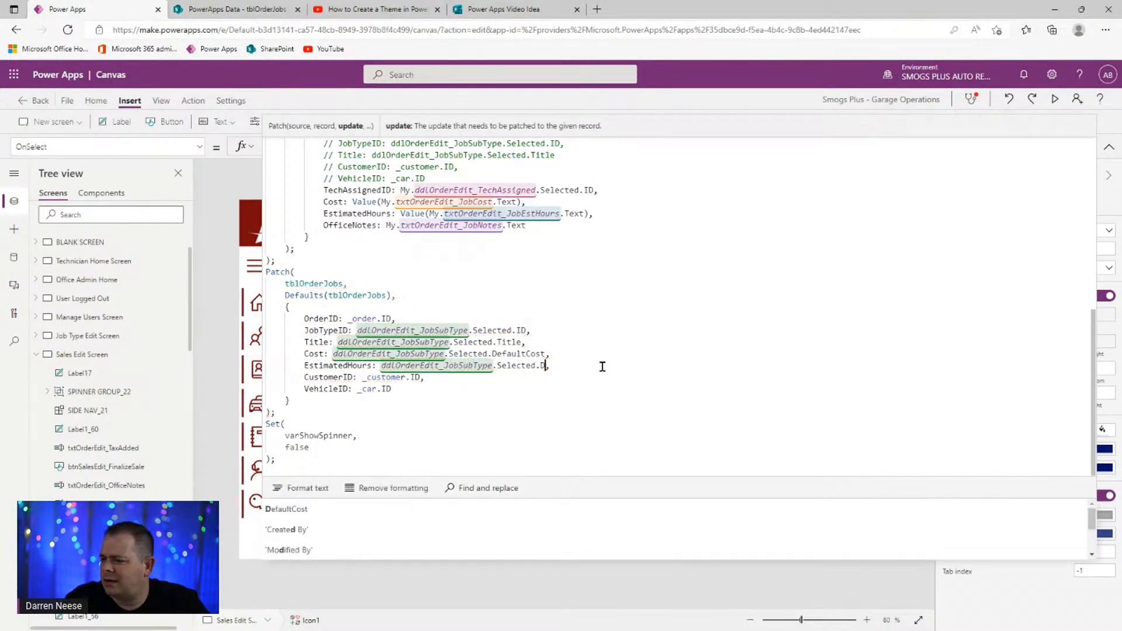
text(e)
key(BackSpace)
key(BackSpace)
text(Es)
key(Tab)
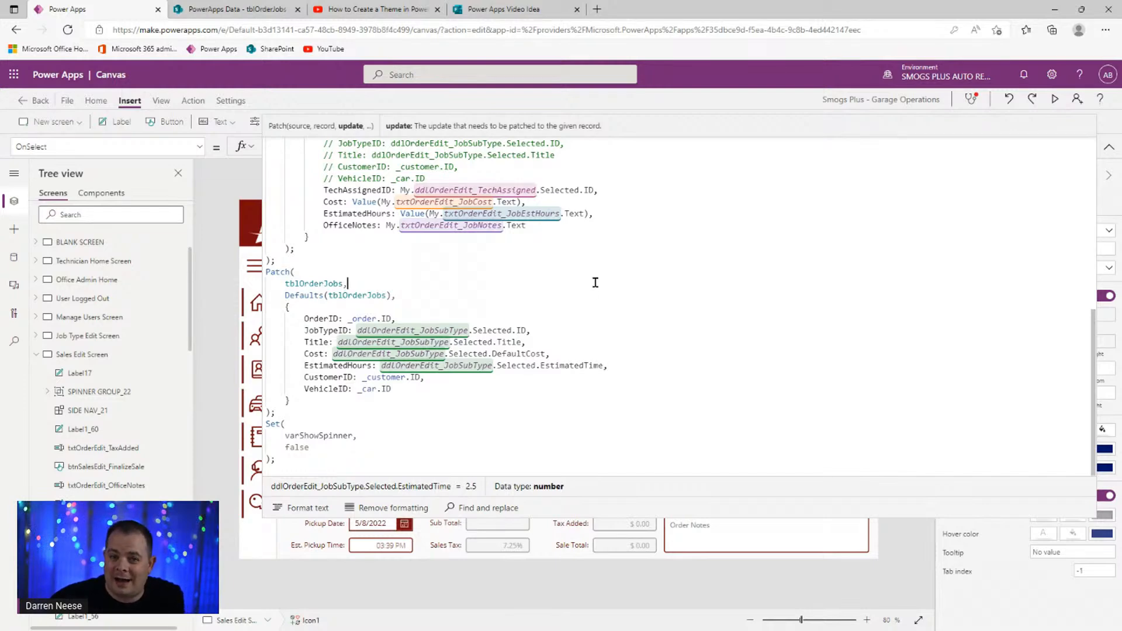
- Scroll the tblOrderJobs list to the Cost and EstimatedHours columns, still empty for JobTypeID 138
click(263, 10)
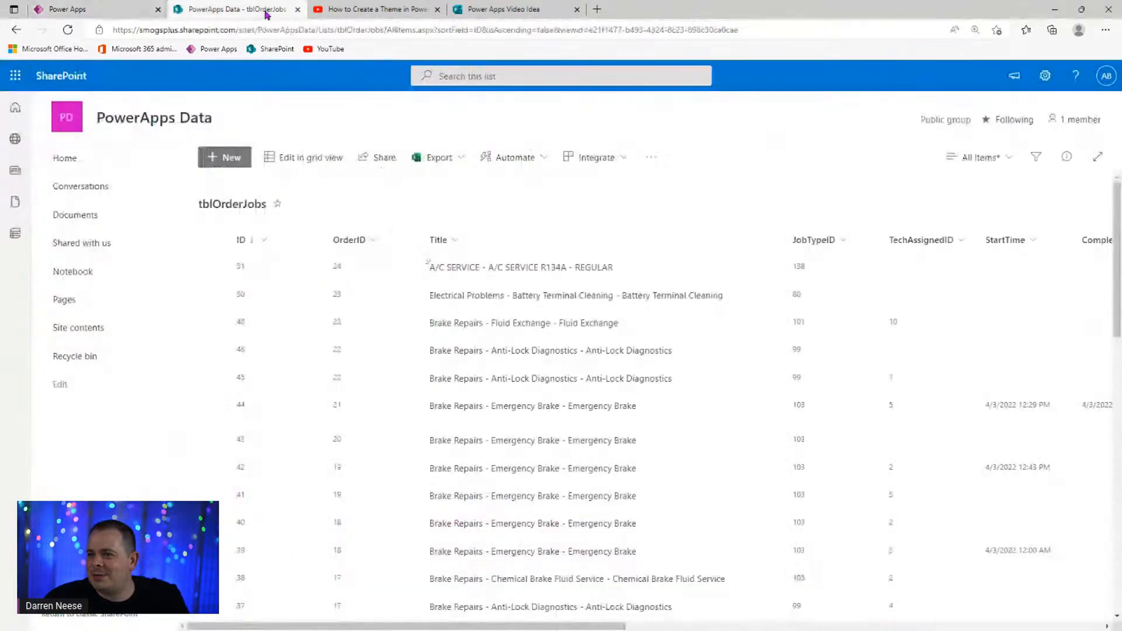
drag(342, 625, 703, 626)
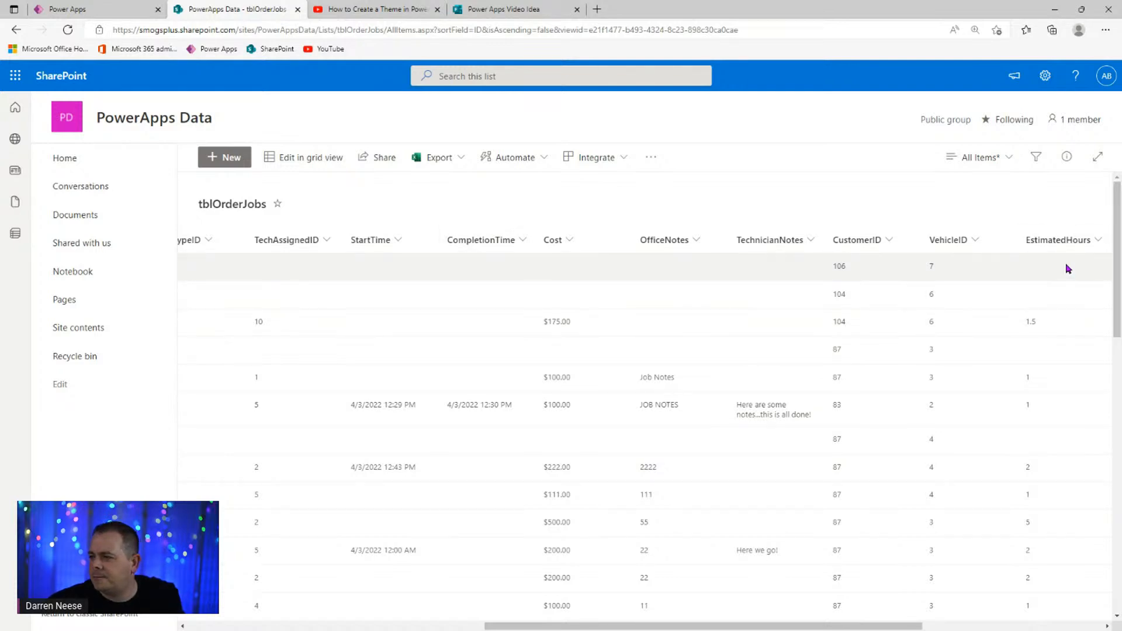
drag(880, 629, 940, 625)
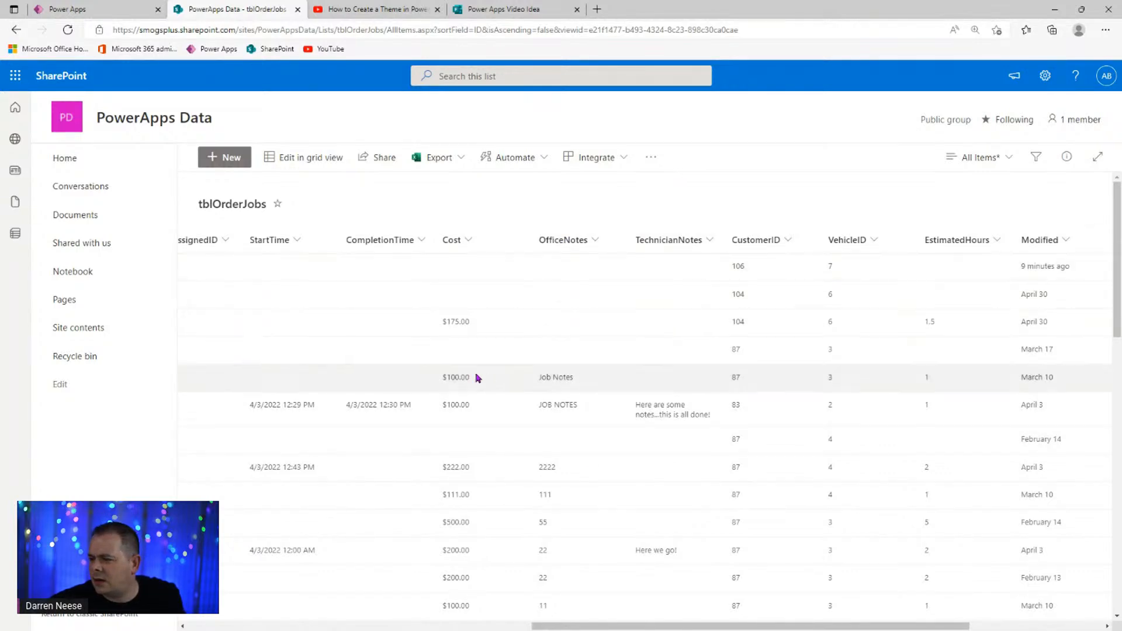
- Inspect the Job Type Details label's LookUp on colJobTypes, then preview the Sales Edit Screen
click(106, 9)
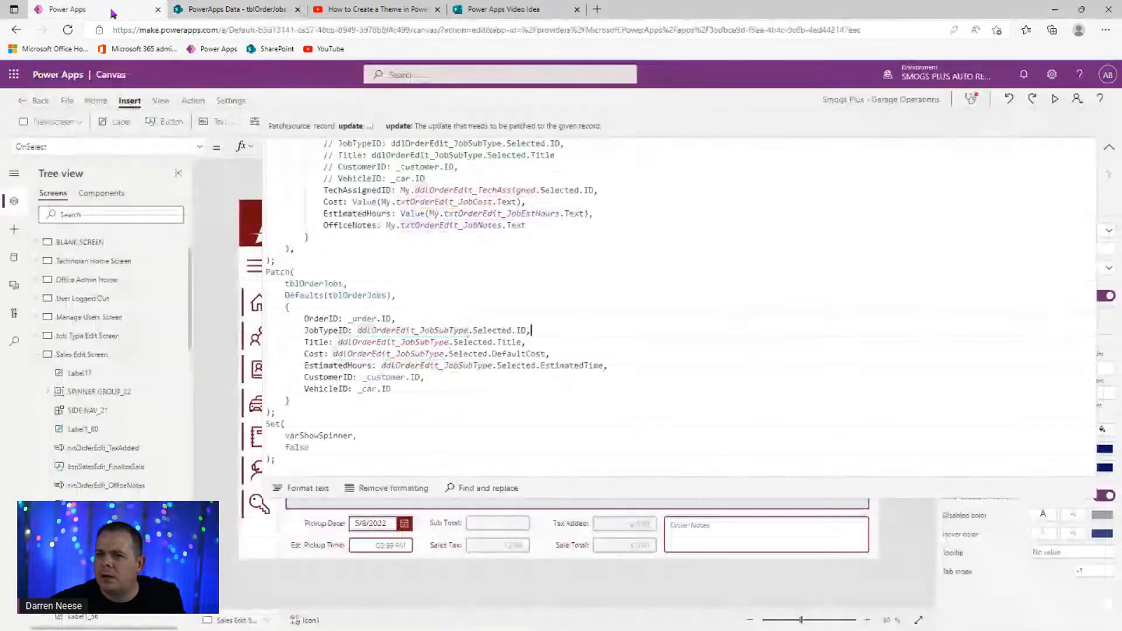
click(1108, 146)
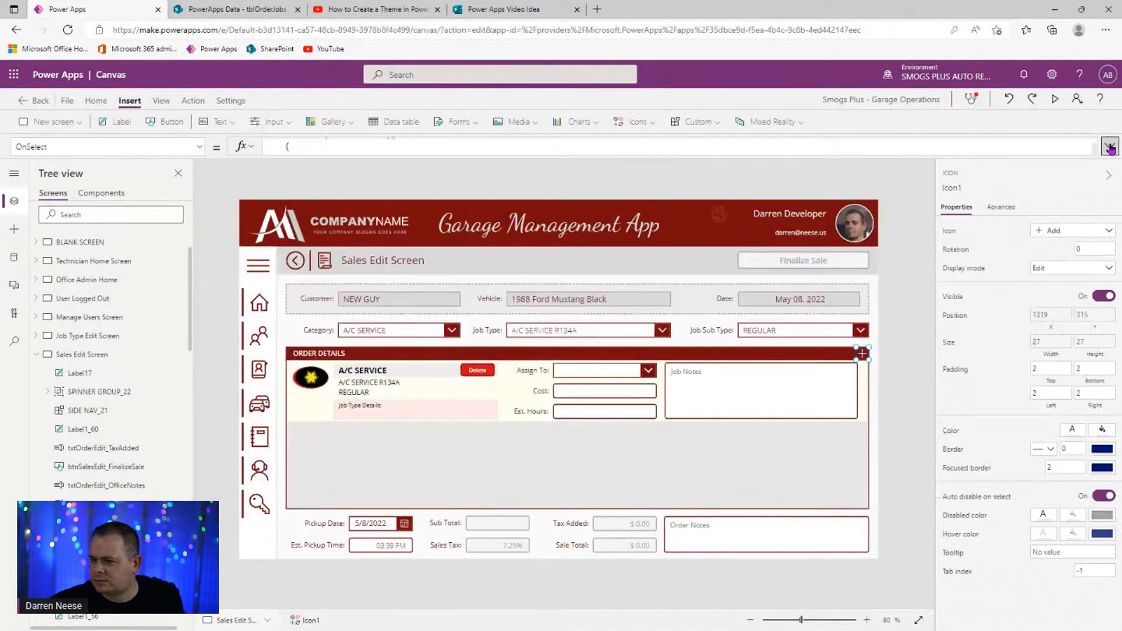
click(406, 407)
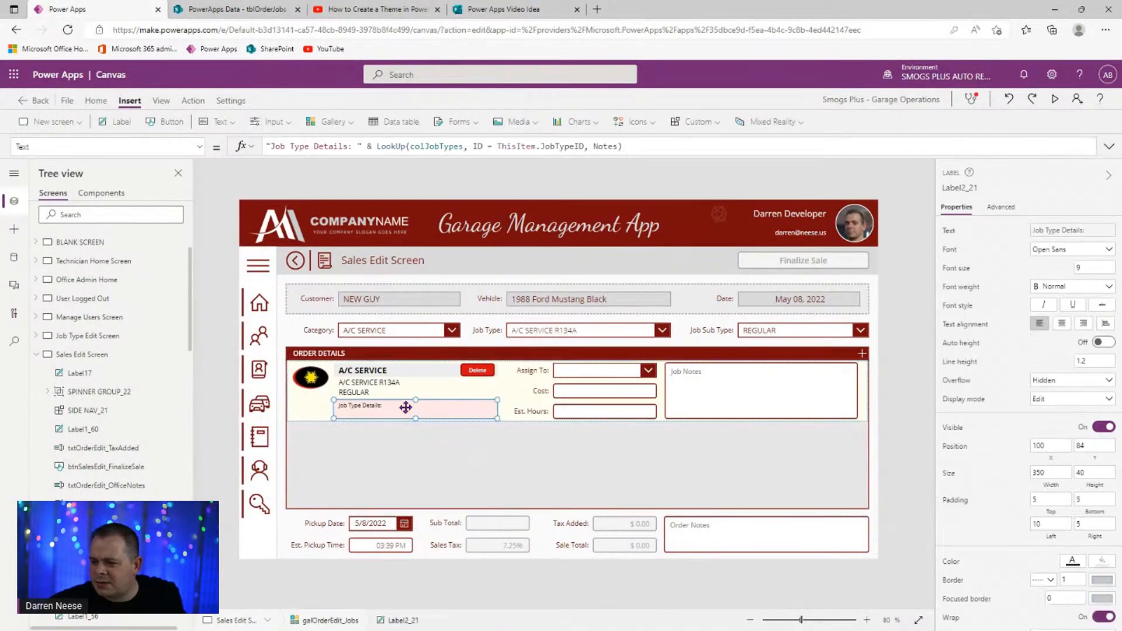
double_click(425, 146)
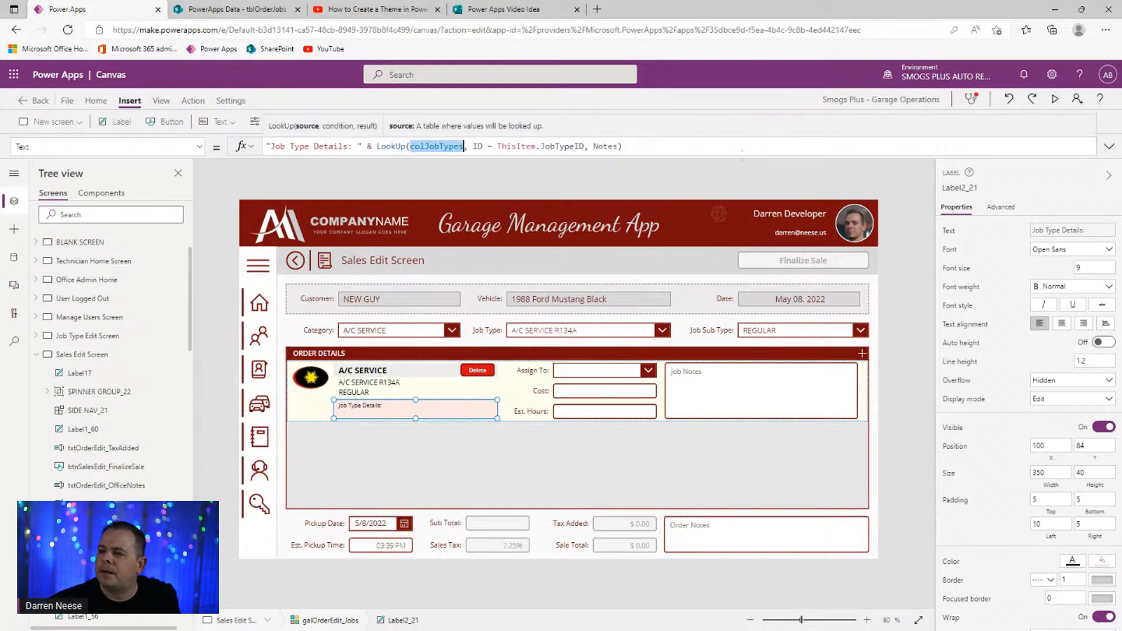
click(632, 153)
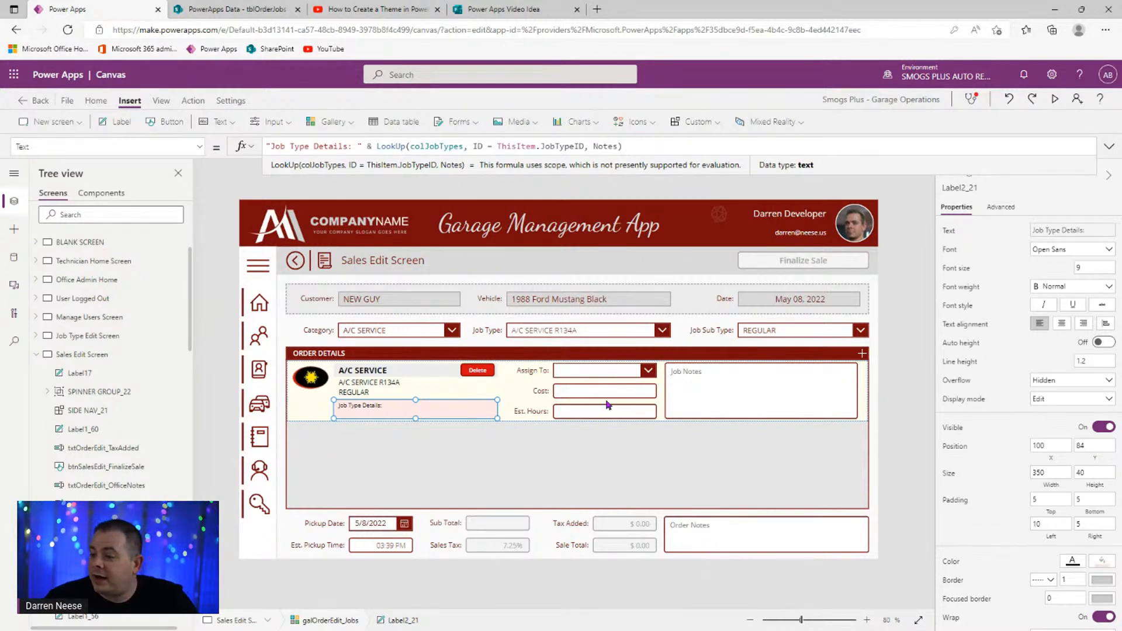
click(1050, 99)
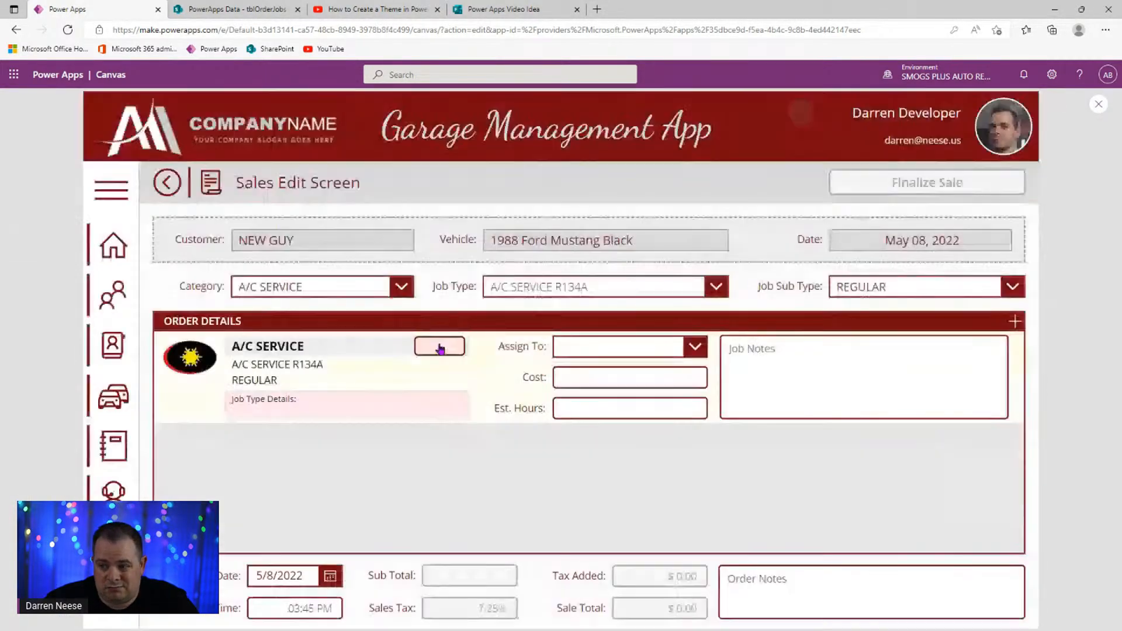
- Delete the A/C SERVICE job and re-add it as REGULAR, auto-filling cost 145 and 2.5 hours
click(440, 345)
click(899, 293)
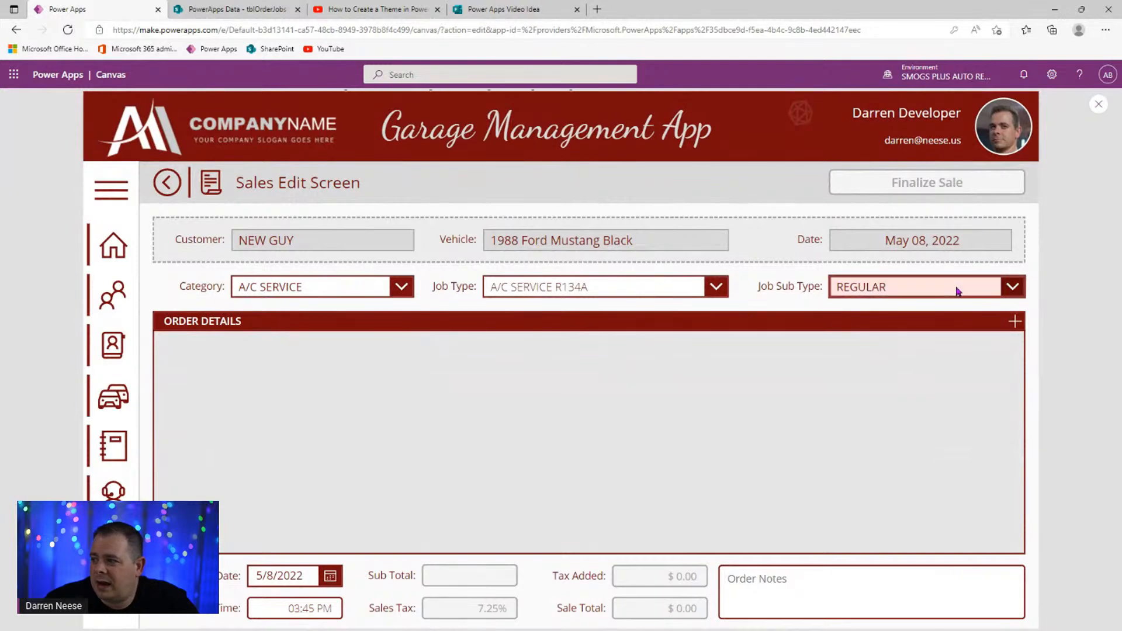
click(965, 310)
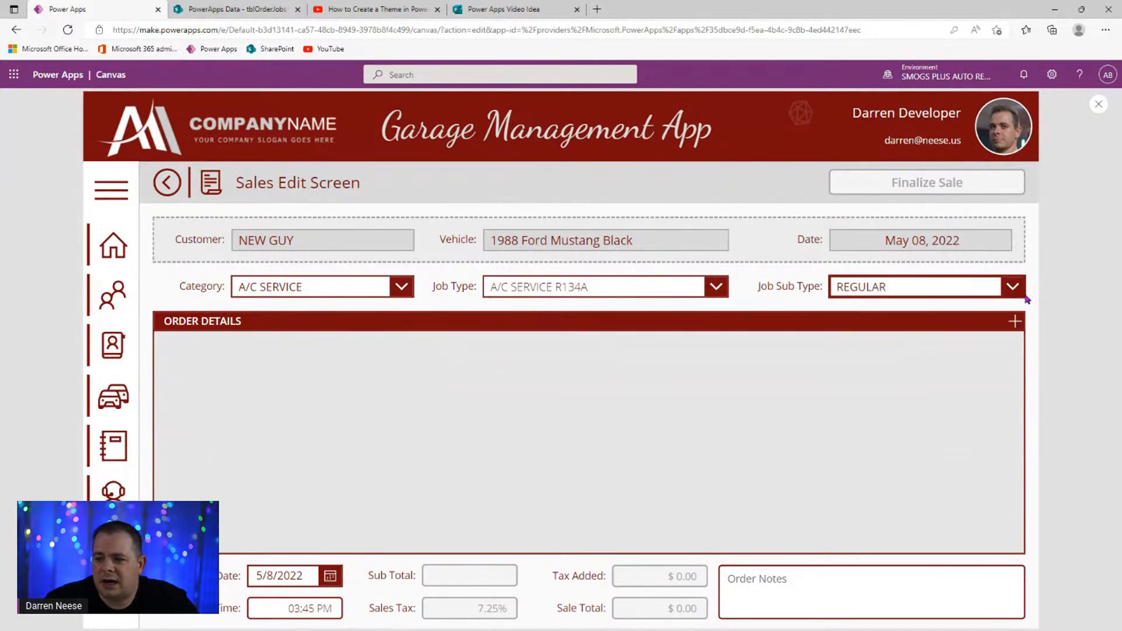
click(1015, 321)
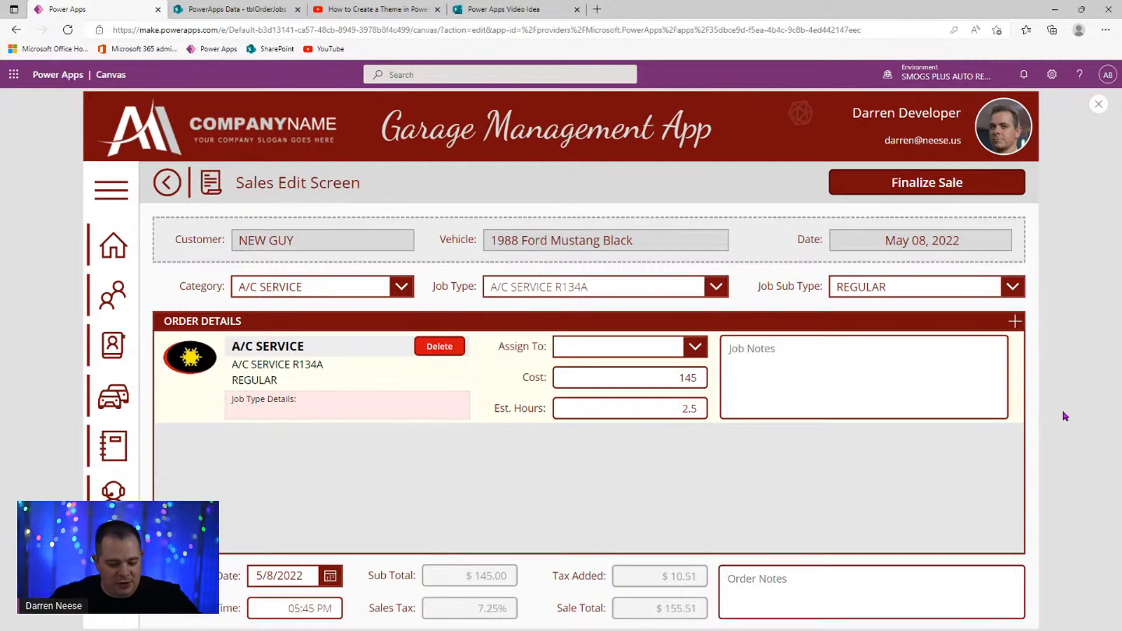
click(1099, 104)
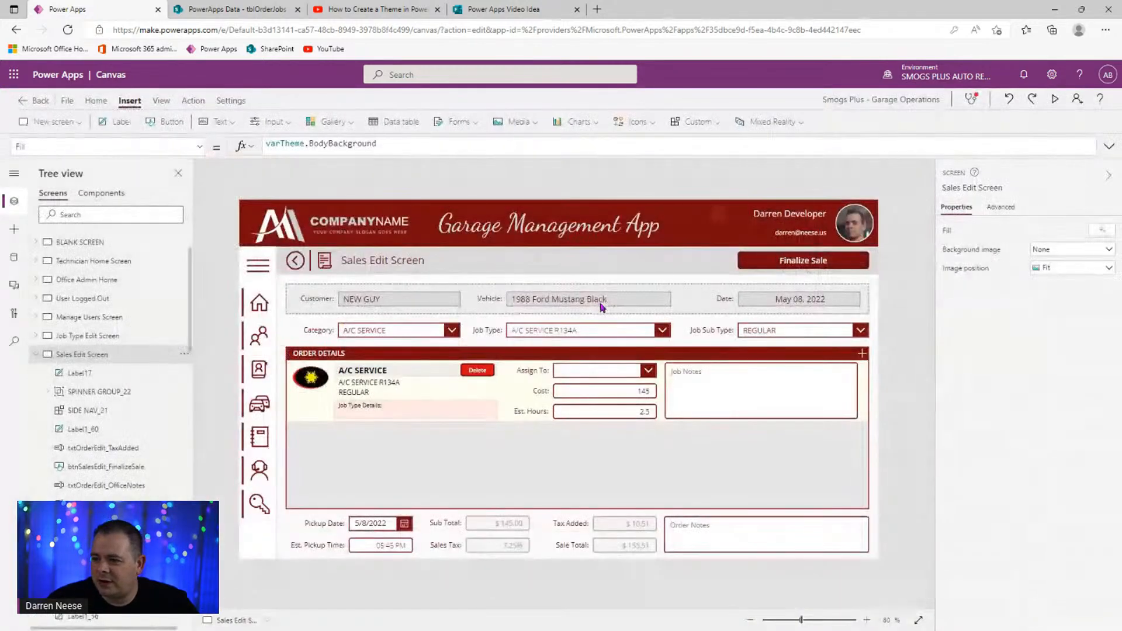
key(ctrl+s)
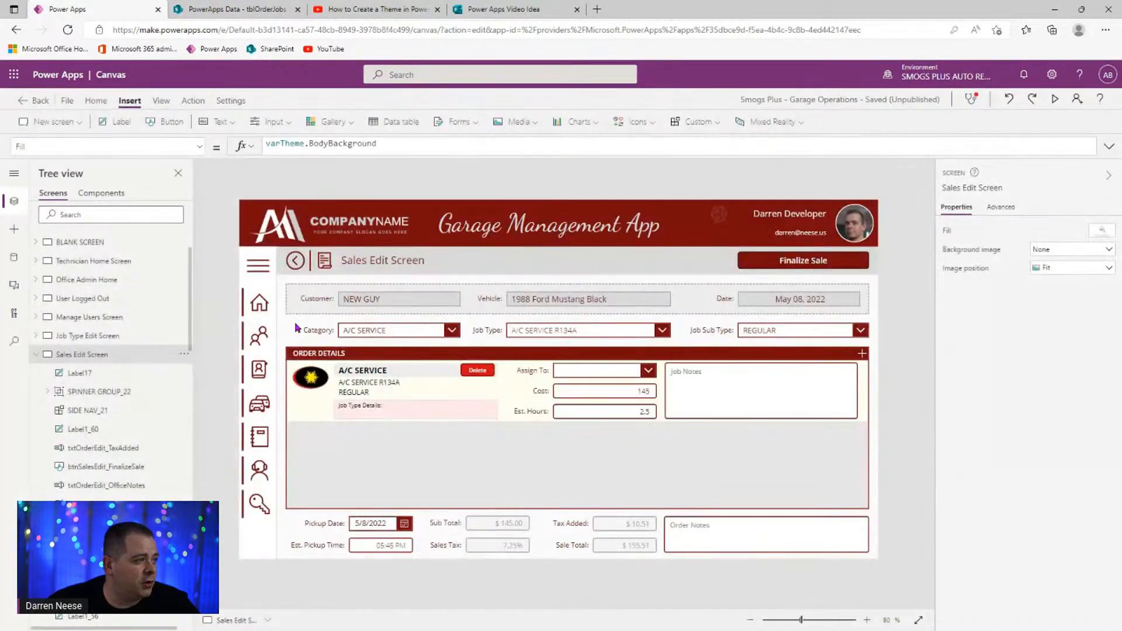
click(67, 101)
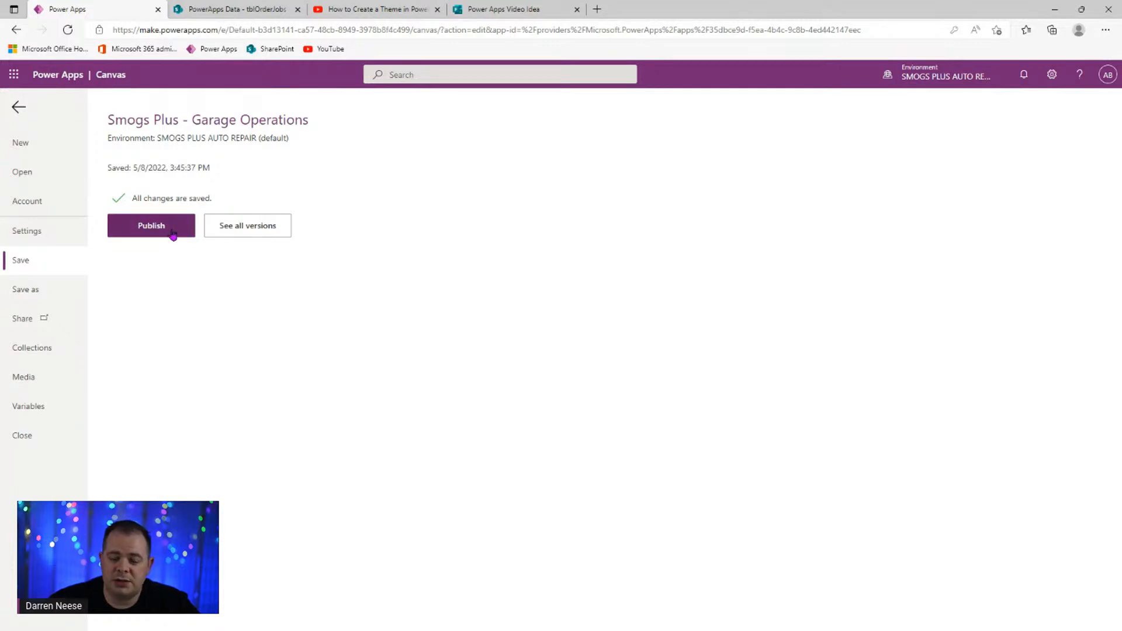
click(266, 233)
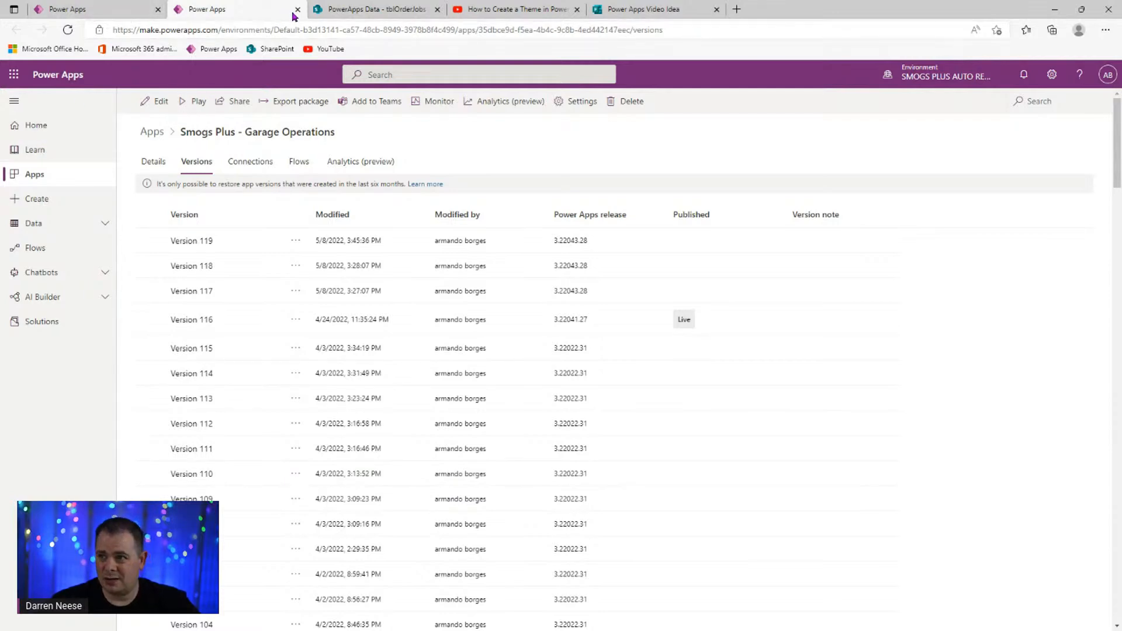
click(97, 13)
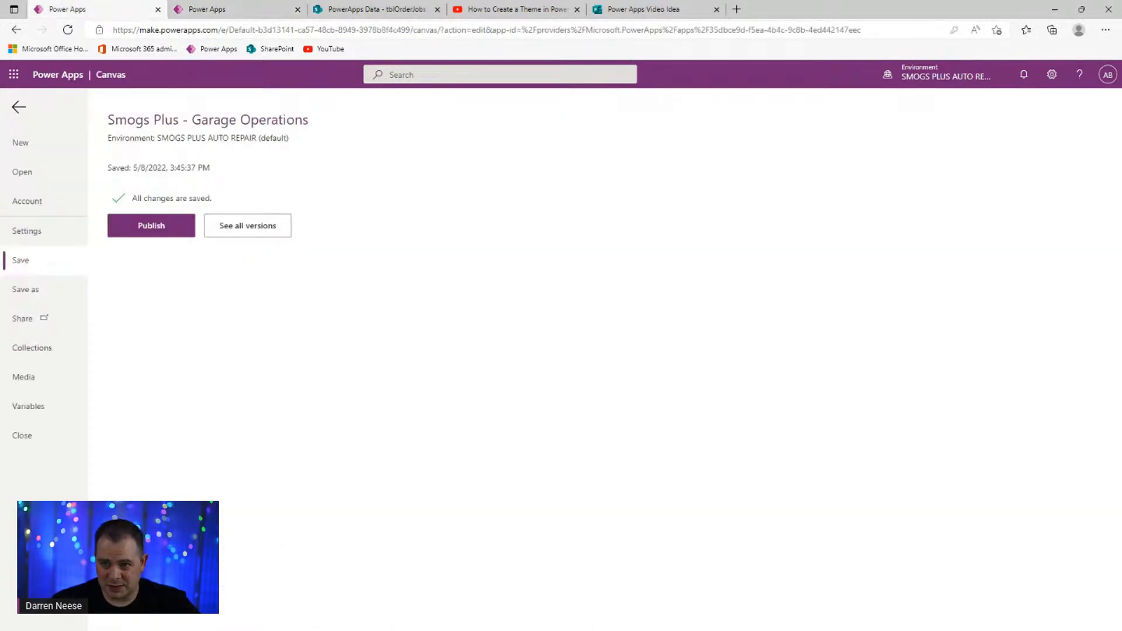
click(18, 109)
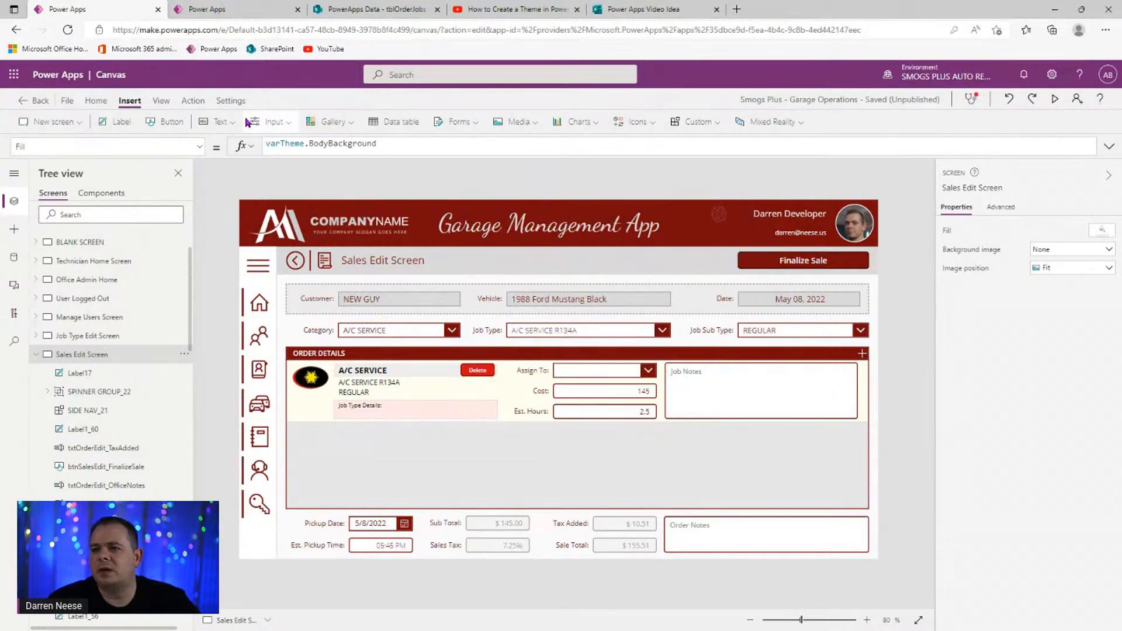
click(231, 101)
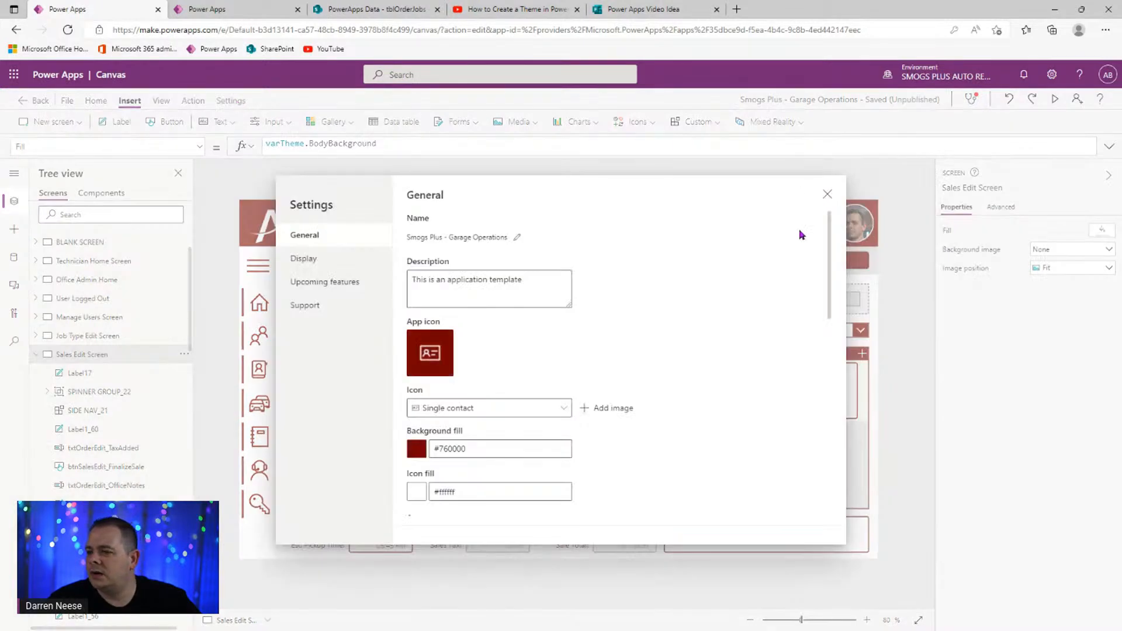
scroll(714, 388, down, 2)
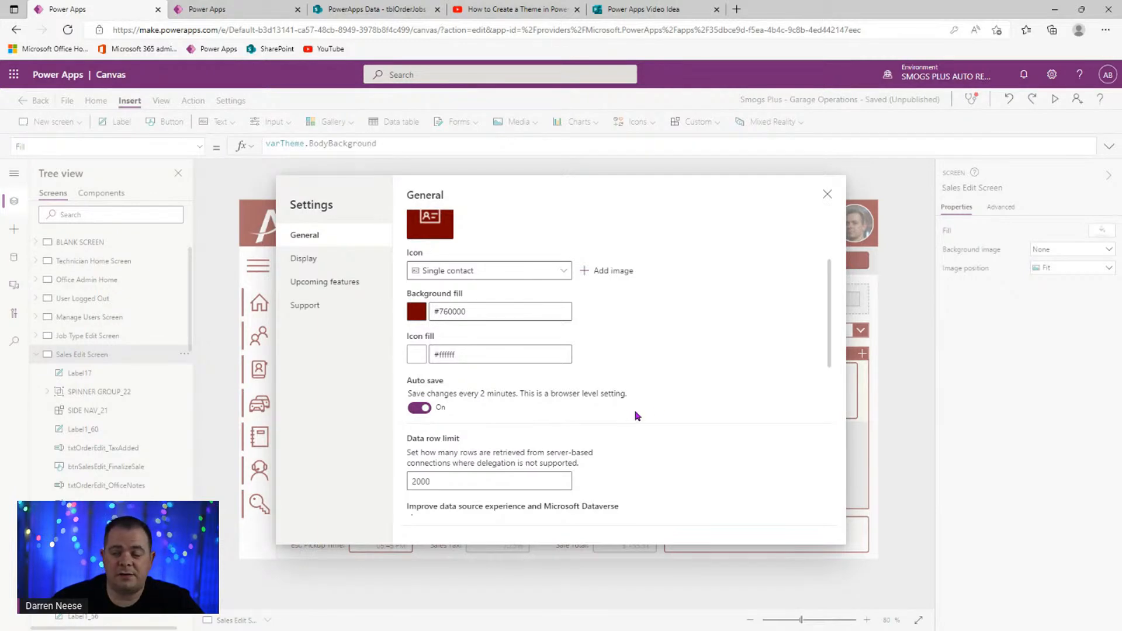
click(828, 194)
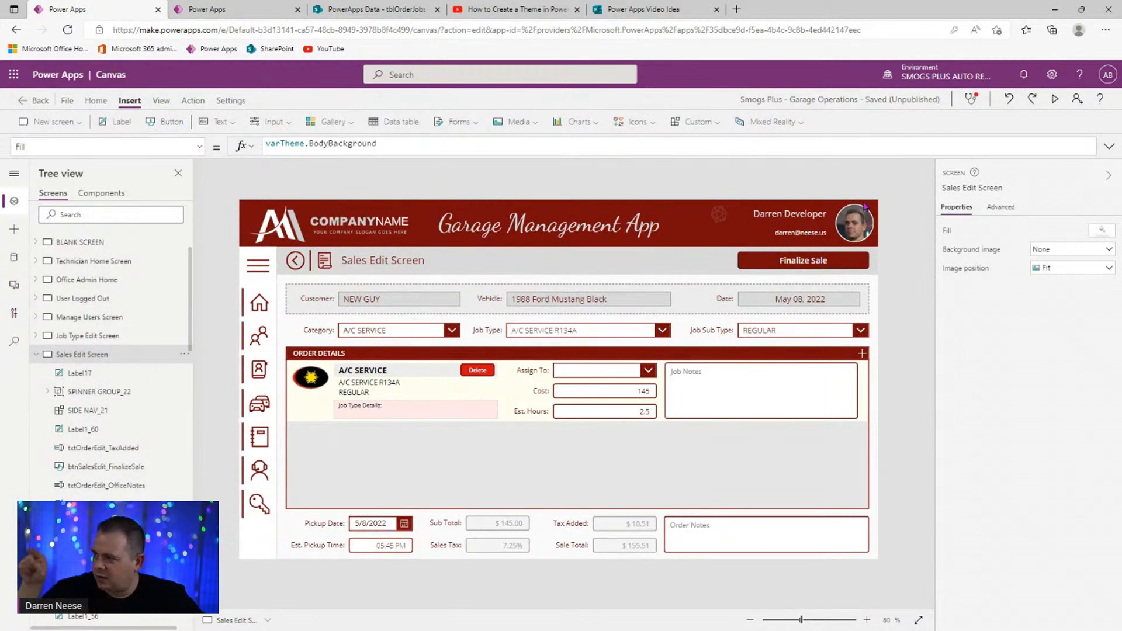
- Undo the last two edits and preview the app, showing a $155.51 sale total
click(1016, 104)
click(1009, 102)
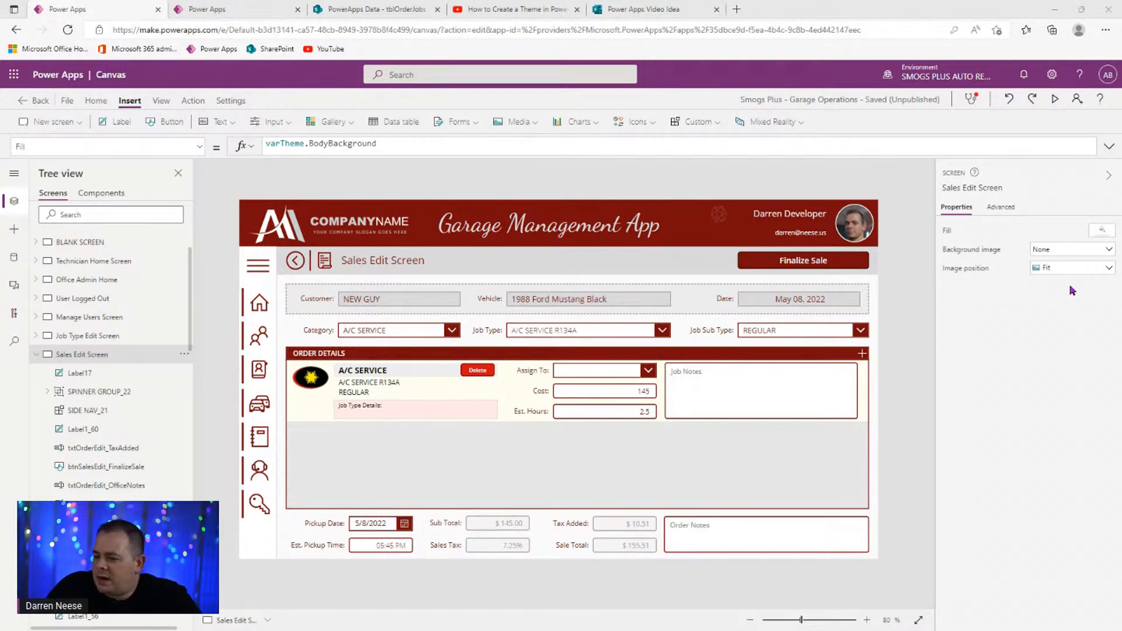
click(1055, 101)
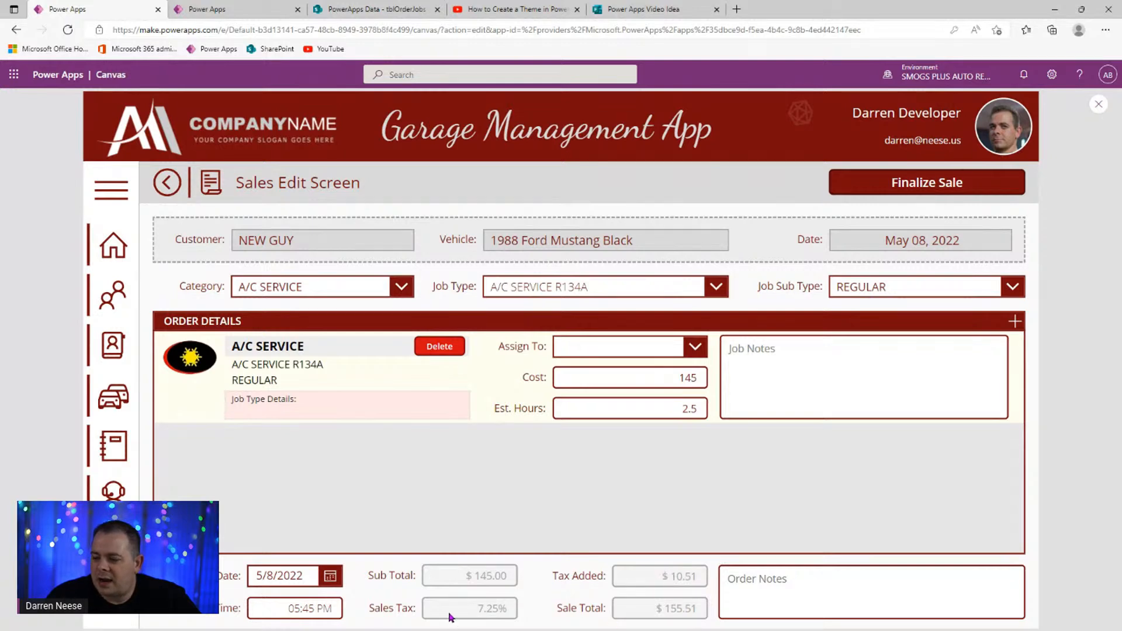
- Make Sub Total, Sales Tax, Tax Added and Sale Total show black disabled text, checked in preview
click(1097, 105)
click(506, 526)
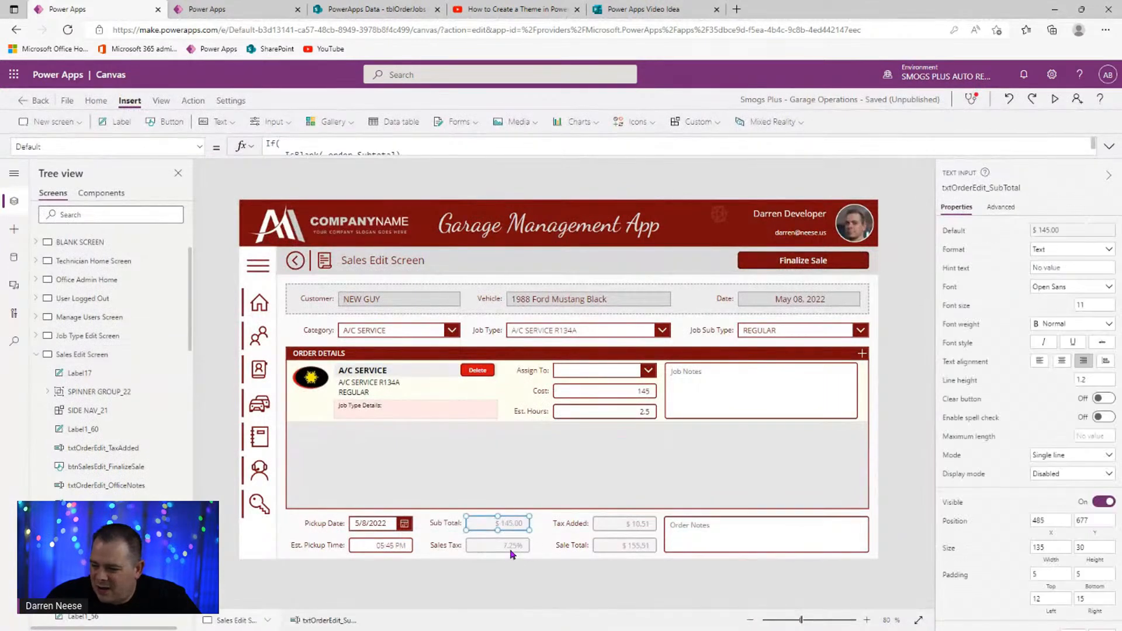
shift+click(513, 546)
shift+click(621, 524)
shift+click(626, 545)
scroll(1020, 494, down, 3)
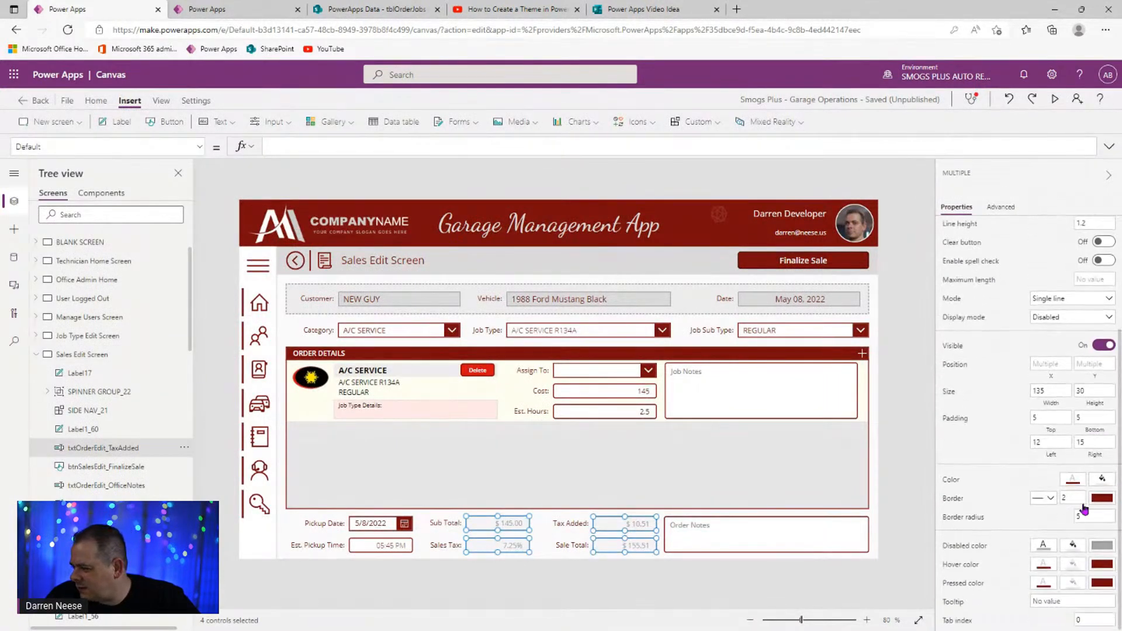
click(1036, 546)
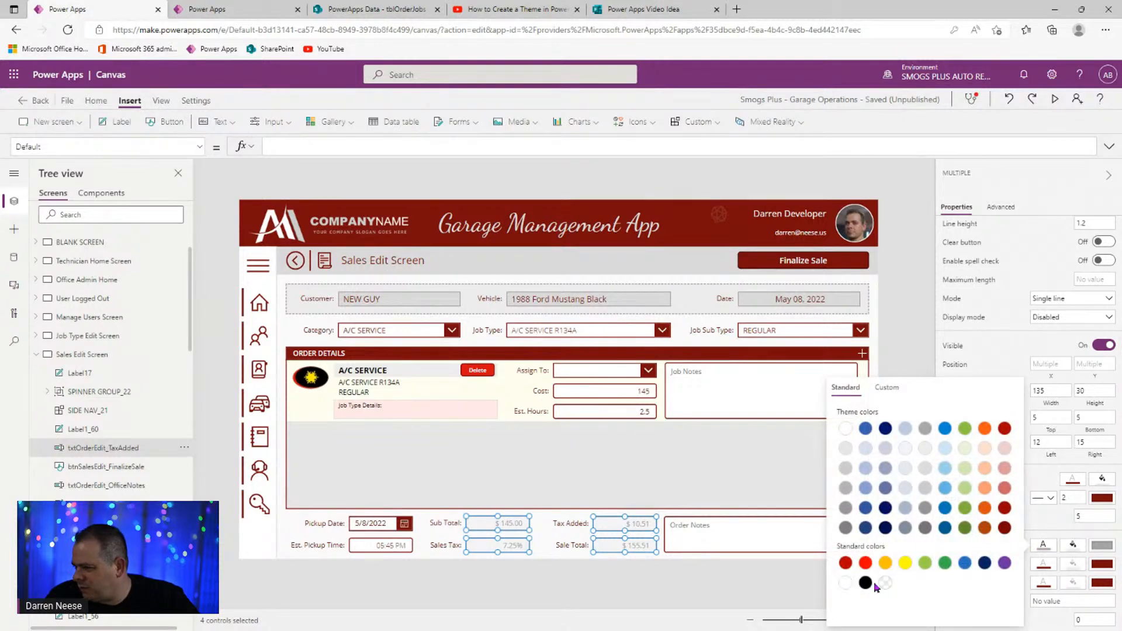
click(865, 582)
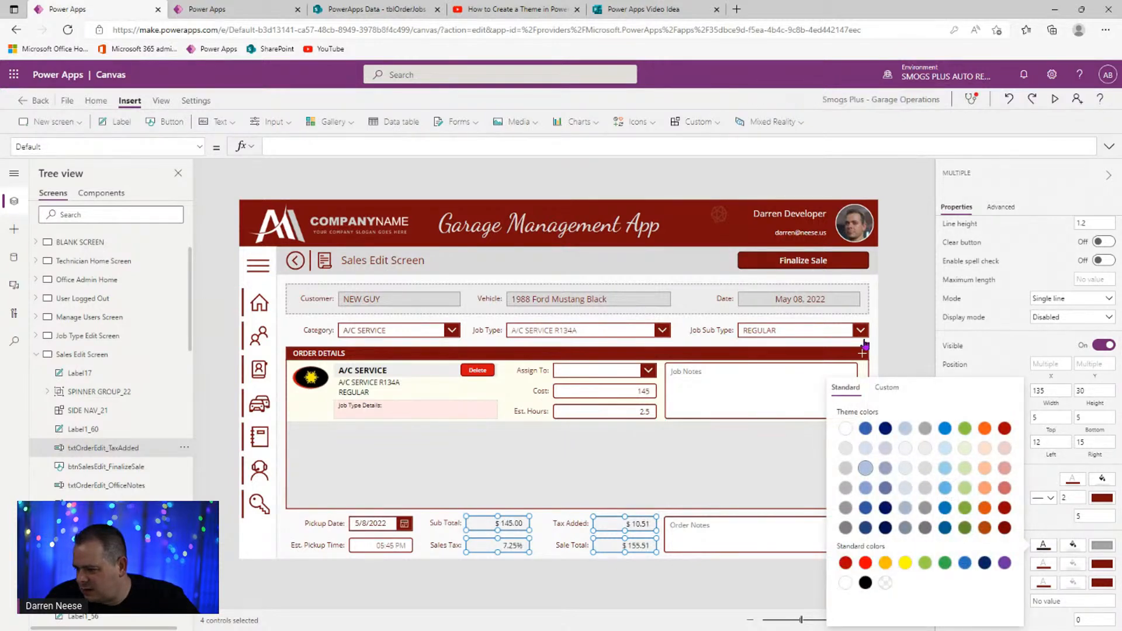
click(900, 317)
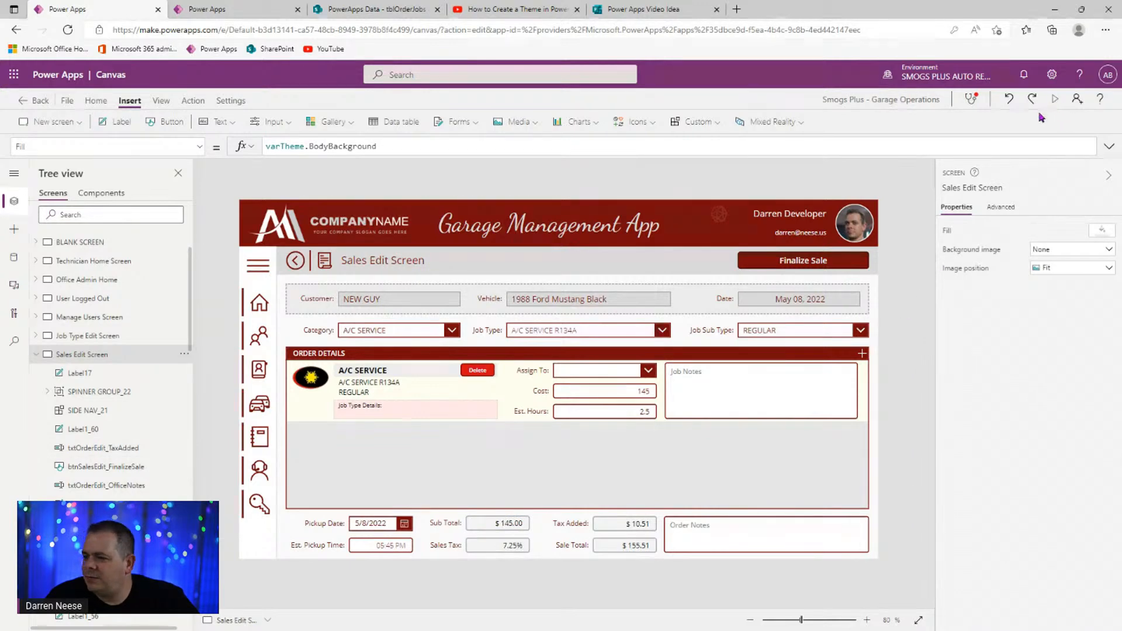
click(1055, 99)
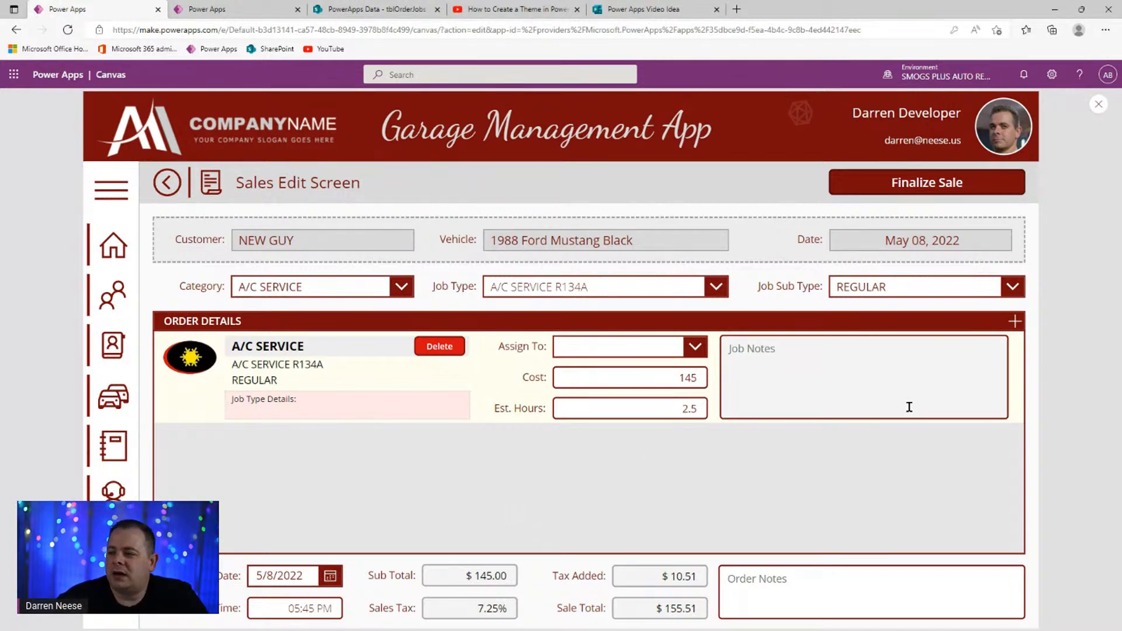
click(1098, 104)
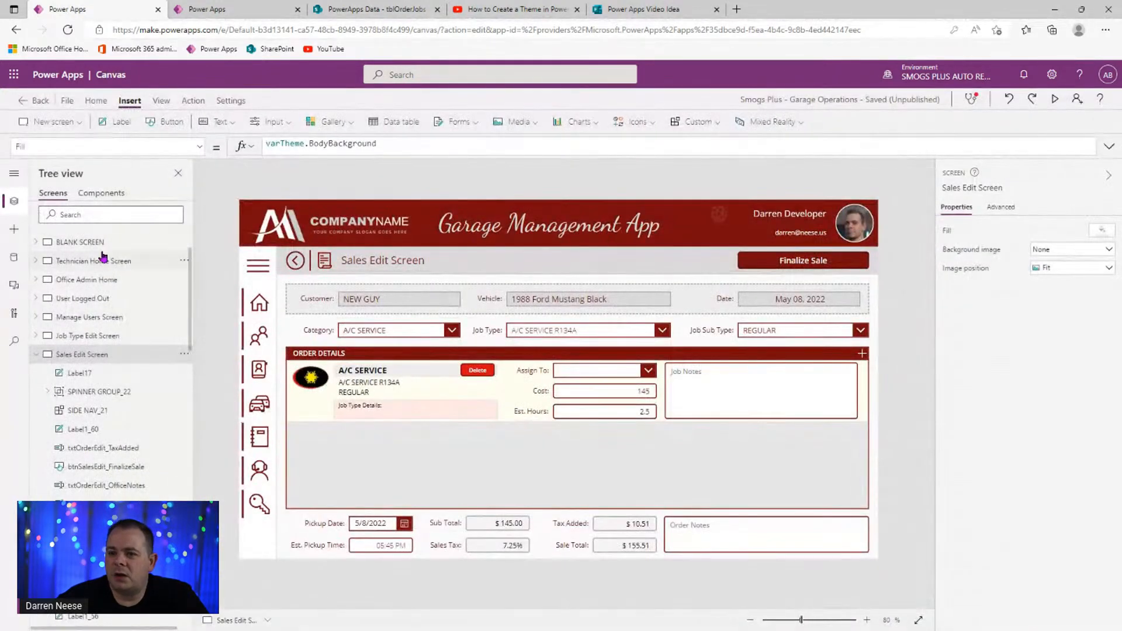
click(73, 239)
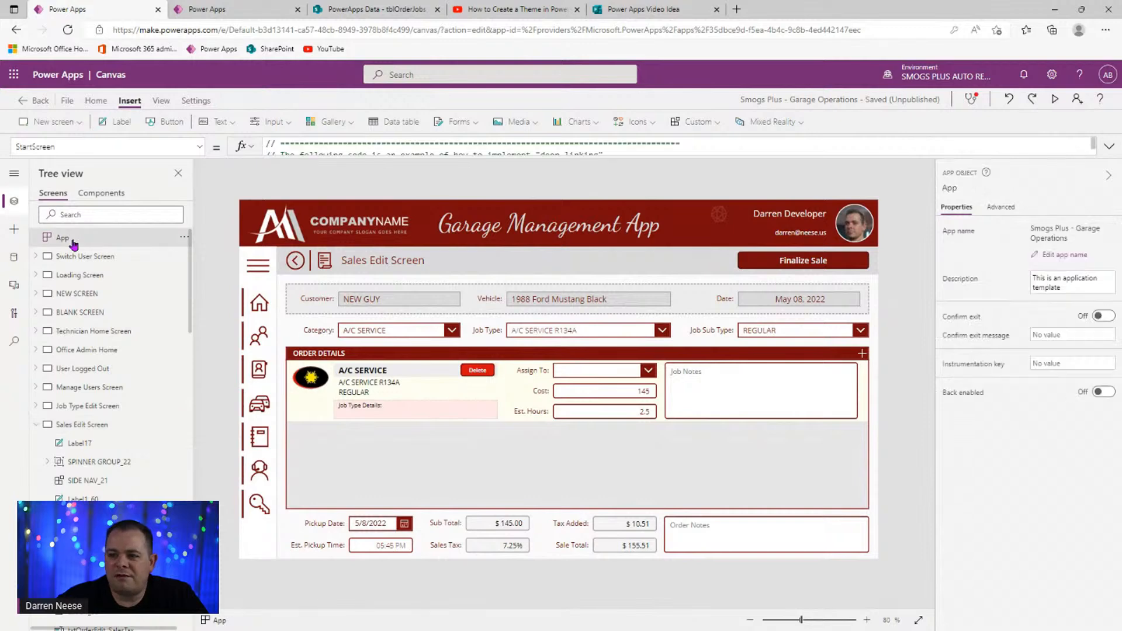
click(104, 143)
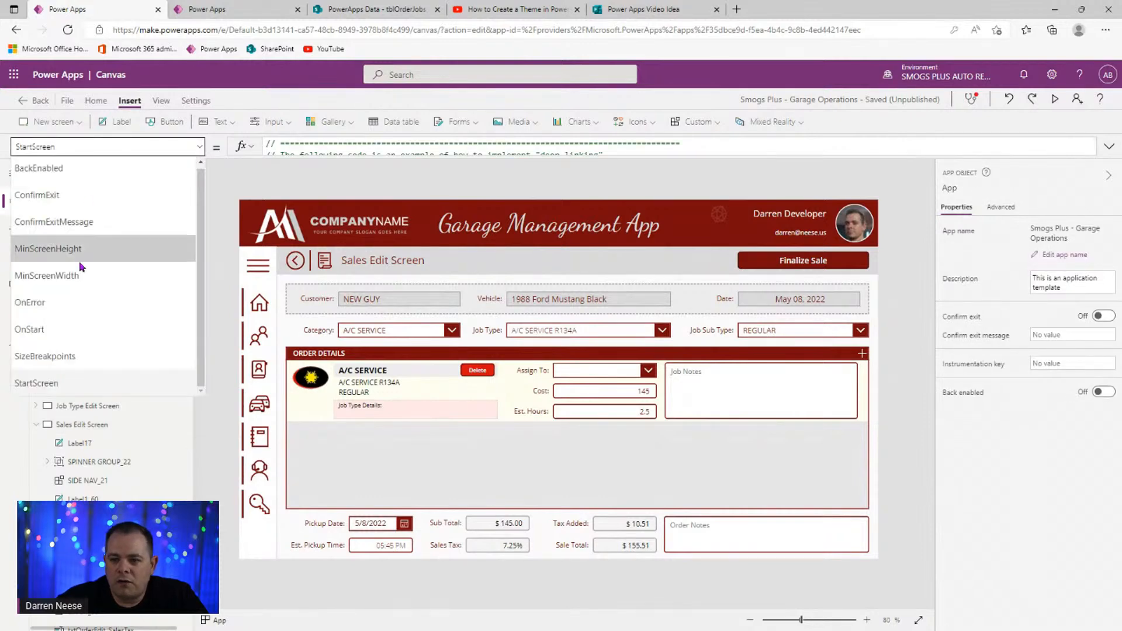
click(76, 320)
click(1109, 146)
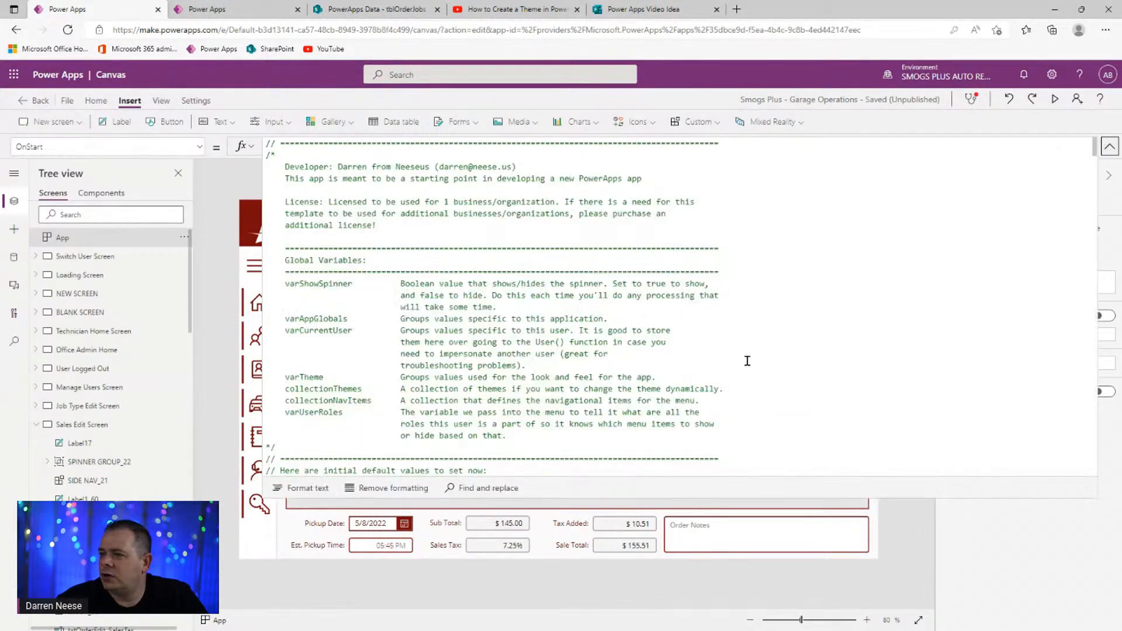
drag(1094, 156, 1085, 431)
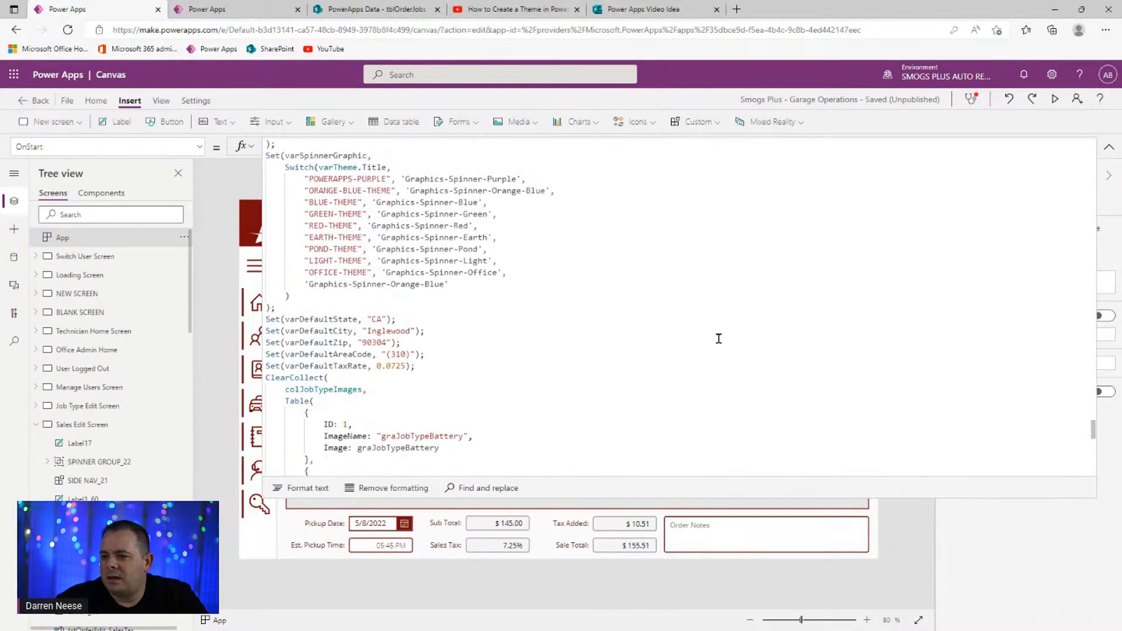
double_click(331, 319)
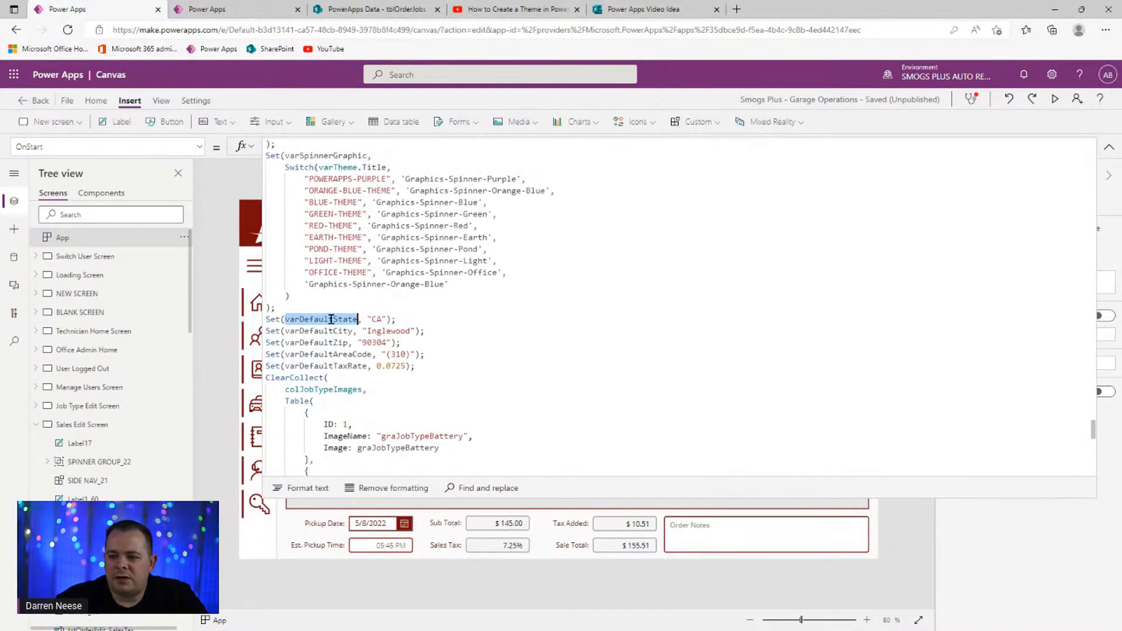
click(462, 331)
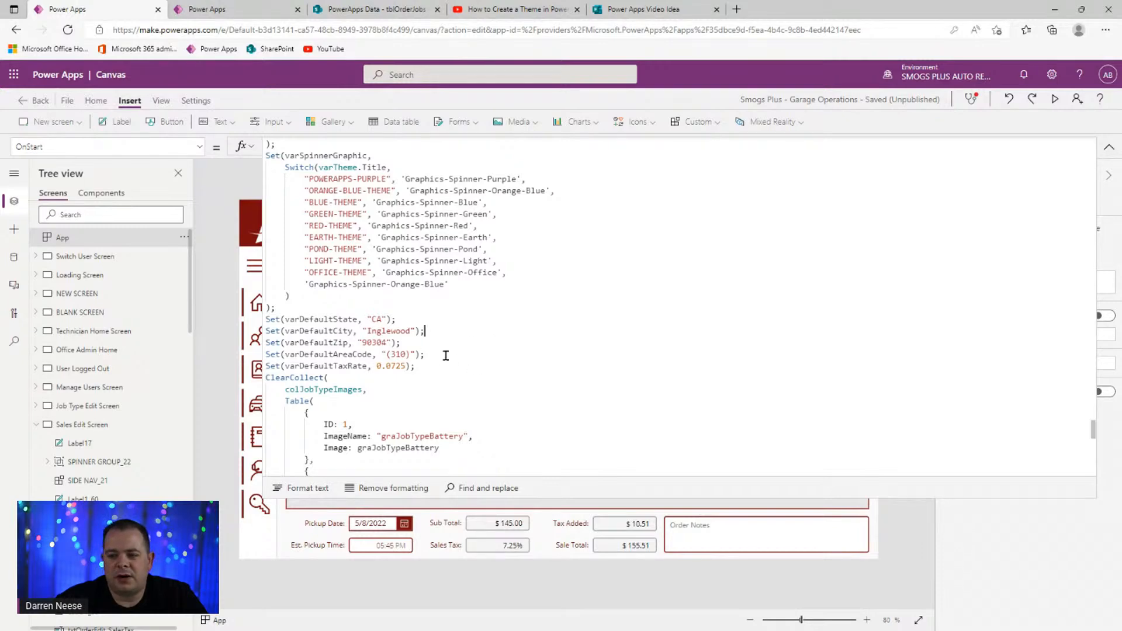
double_click(392, 366)
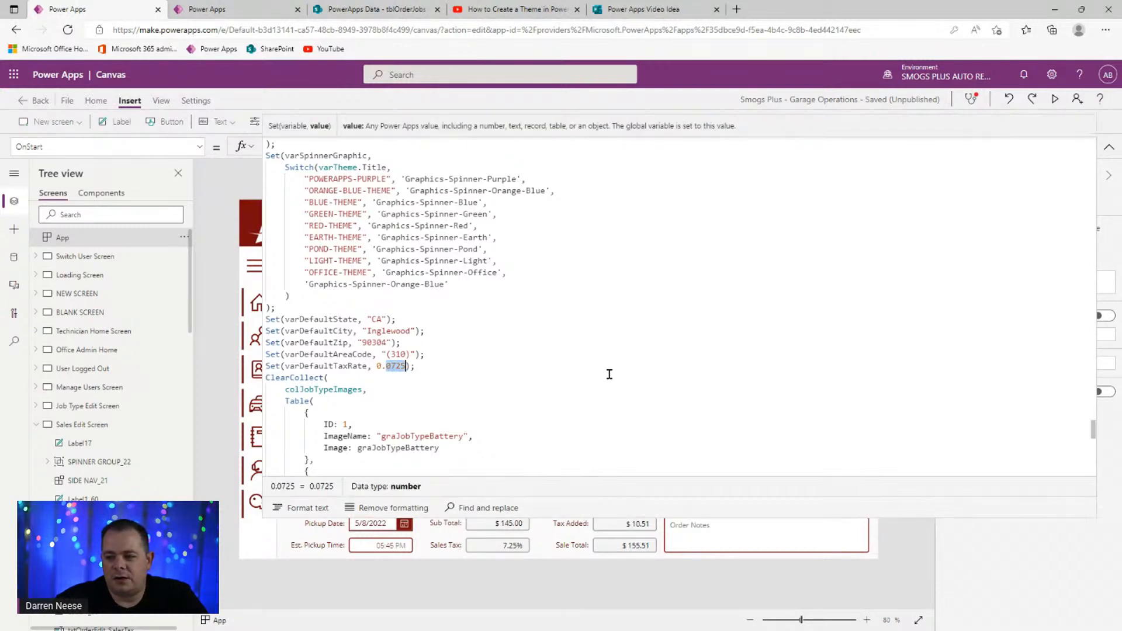
click(608, 376)
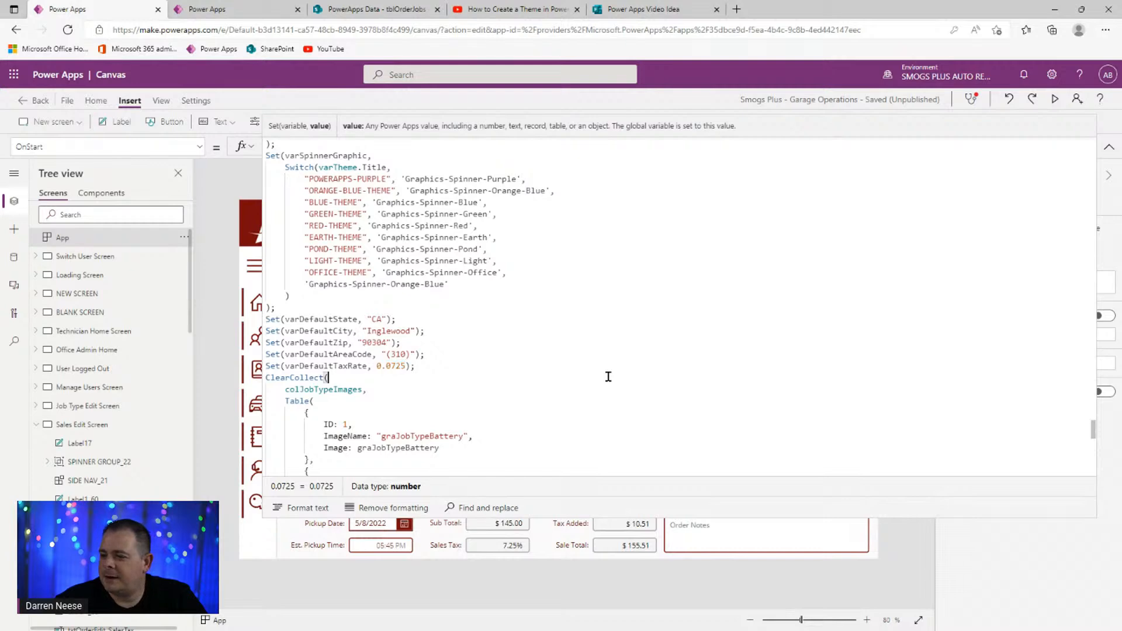
click(1109, 147)
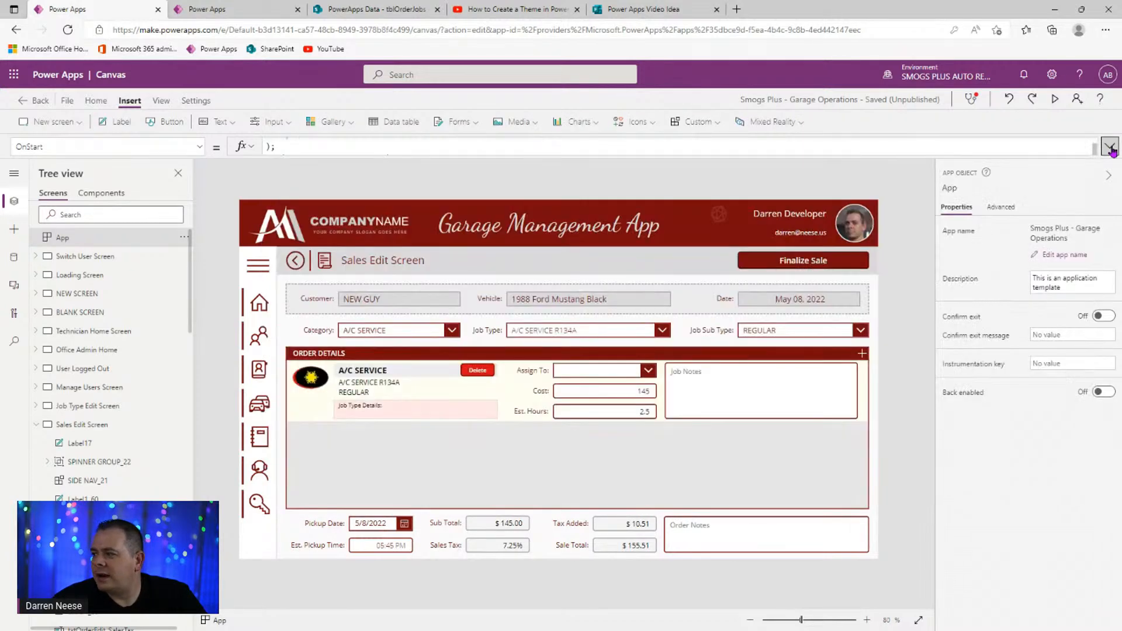
click(917, 453)
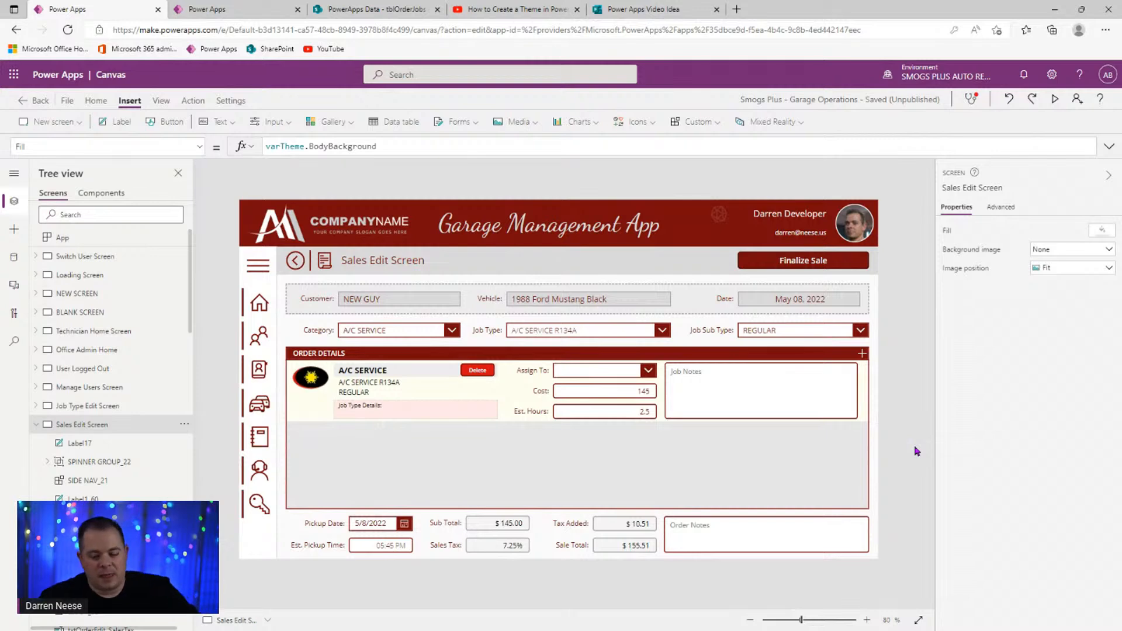
- Collapse Sales Edit Screen in the Tree view and switch to the SharePoint tblOrderJobs list
click(36, 426)
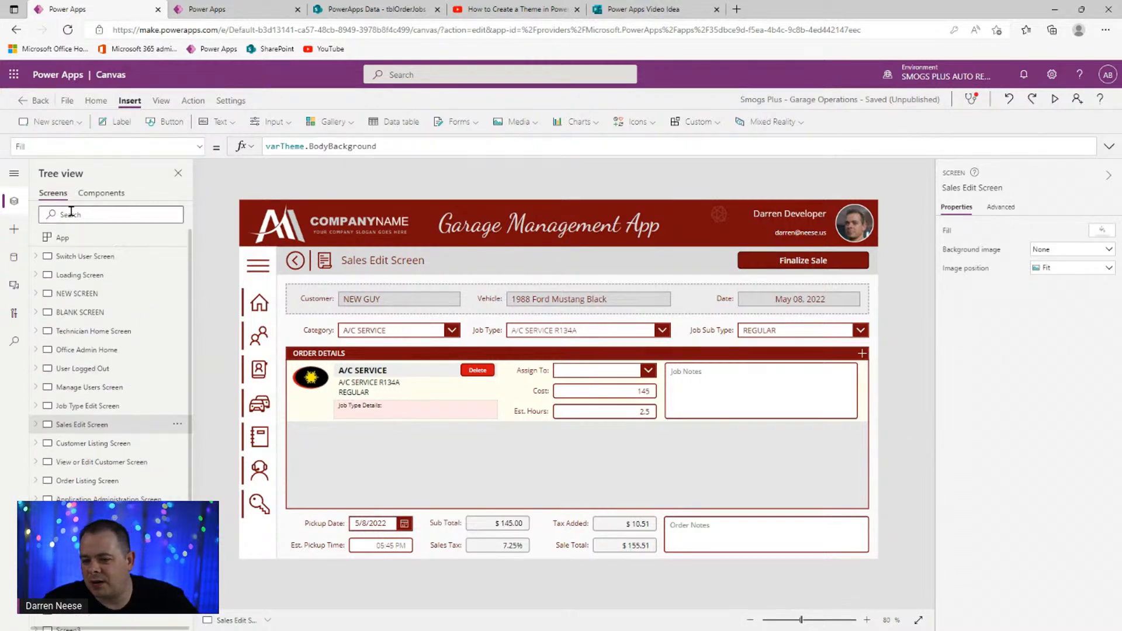
click(378, 10)
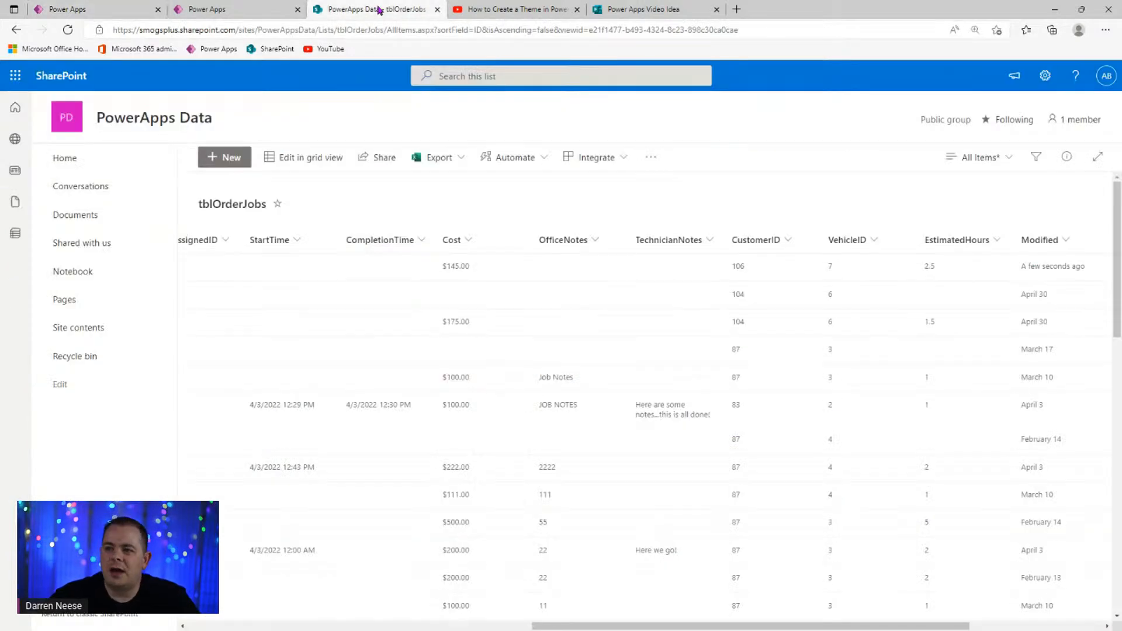
- Start a new blank list from the SharePoint site contents
click(93, 329)
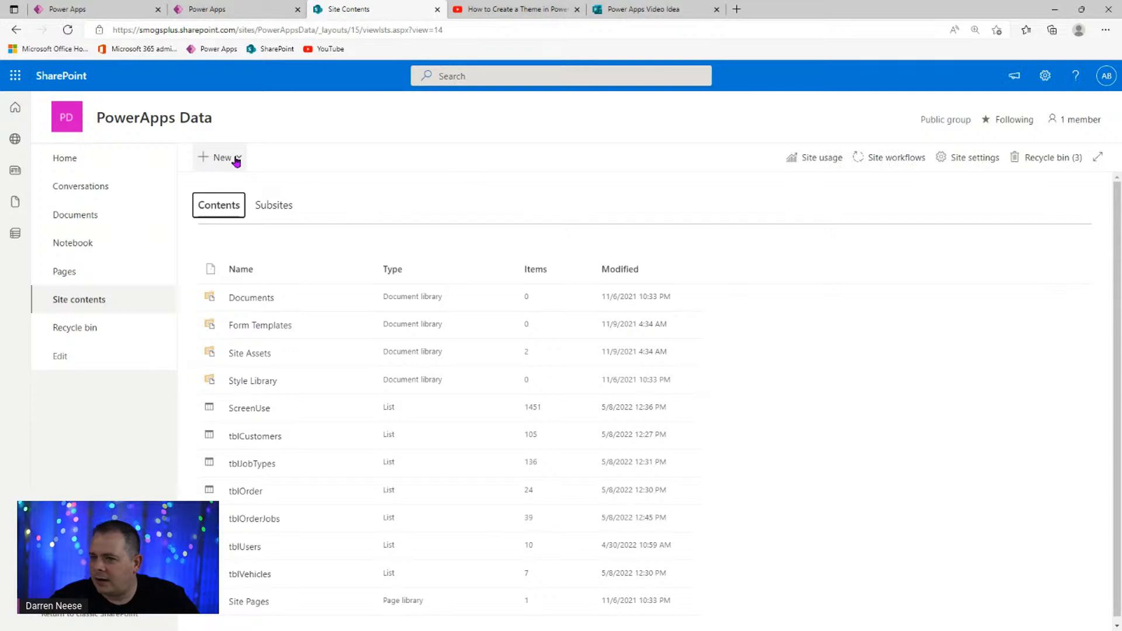
click(237, 159)
click(233, 182)
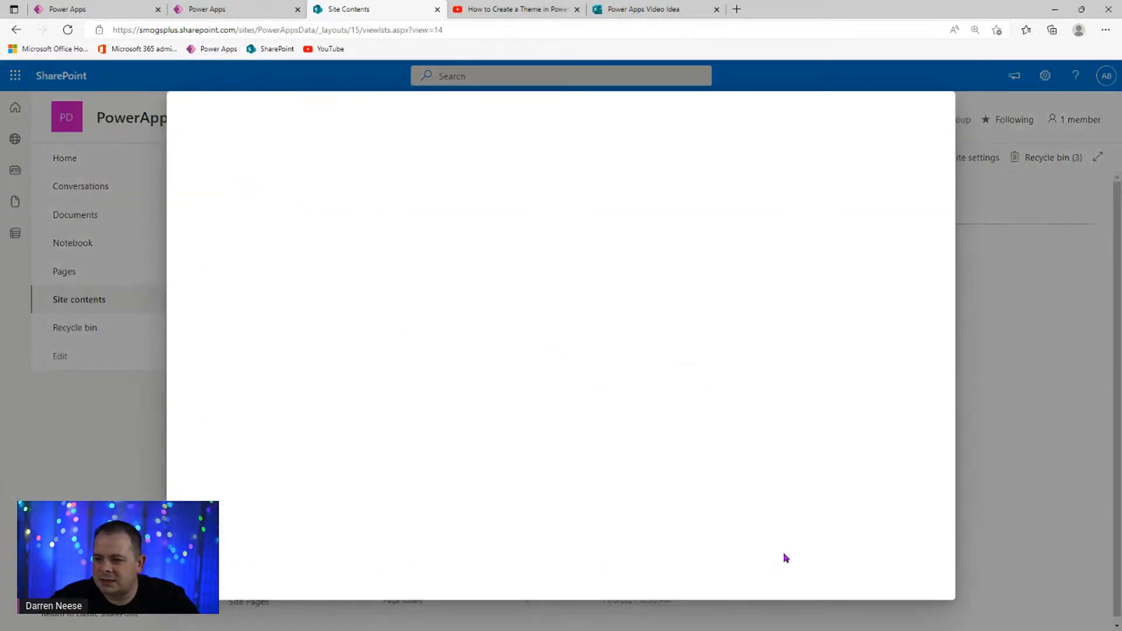
click(230, 182)
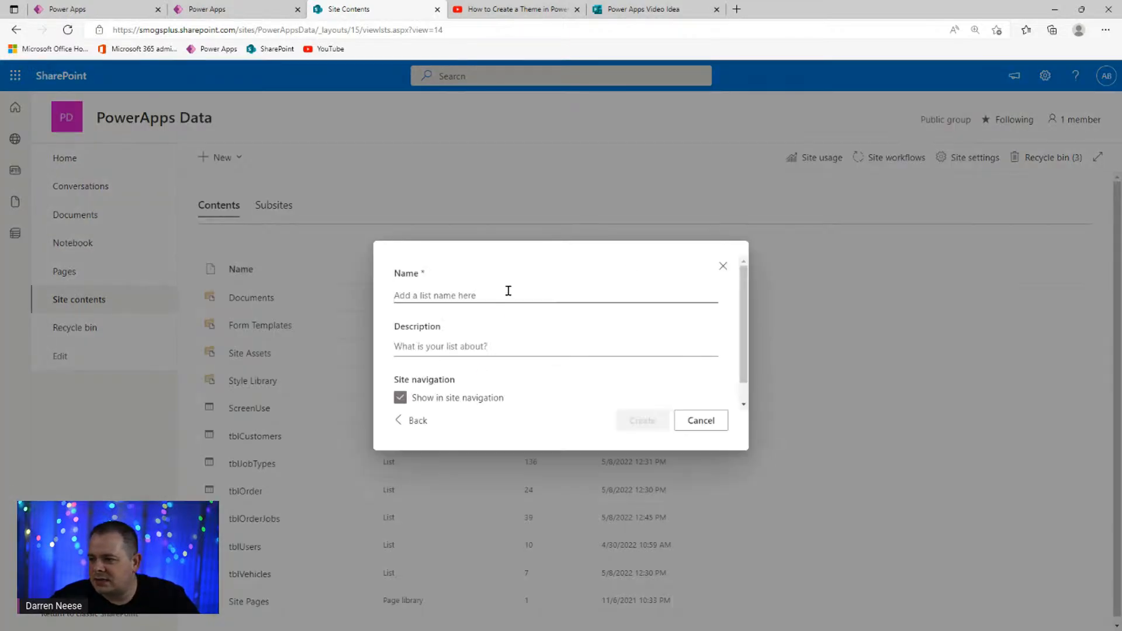
- Name the list tblSalesTax, exclude it from site navigation, and create it
text(tbl)
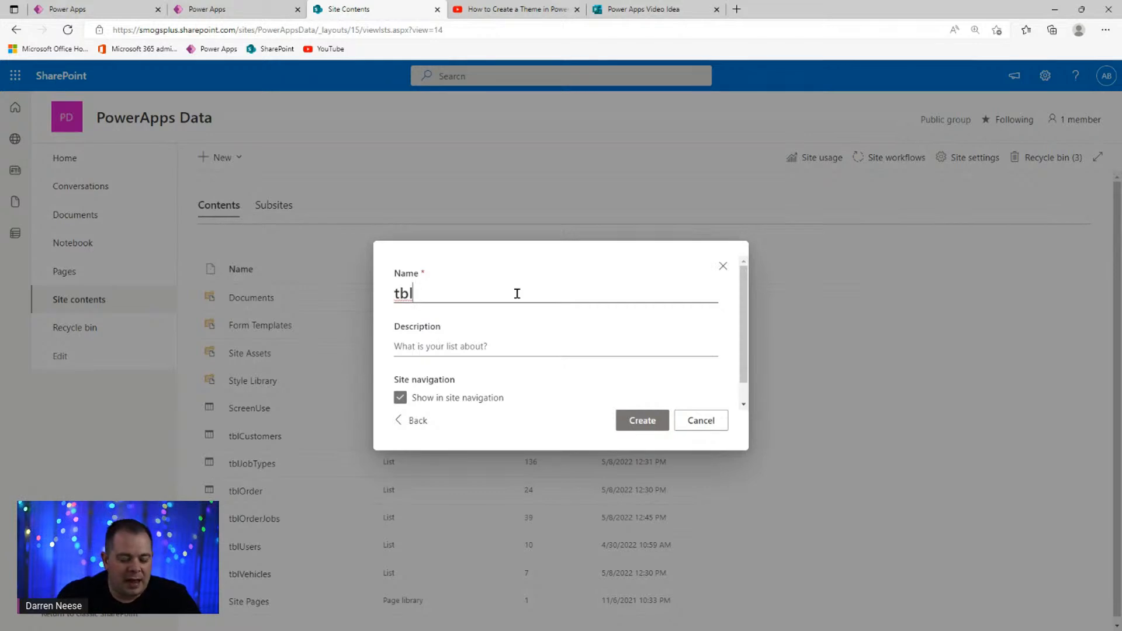
text(Taxes)
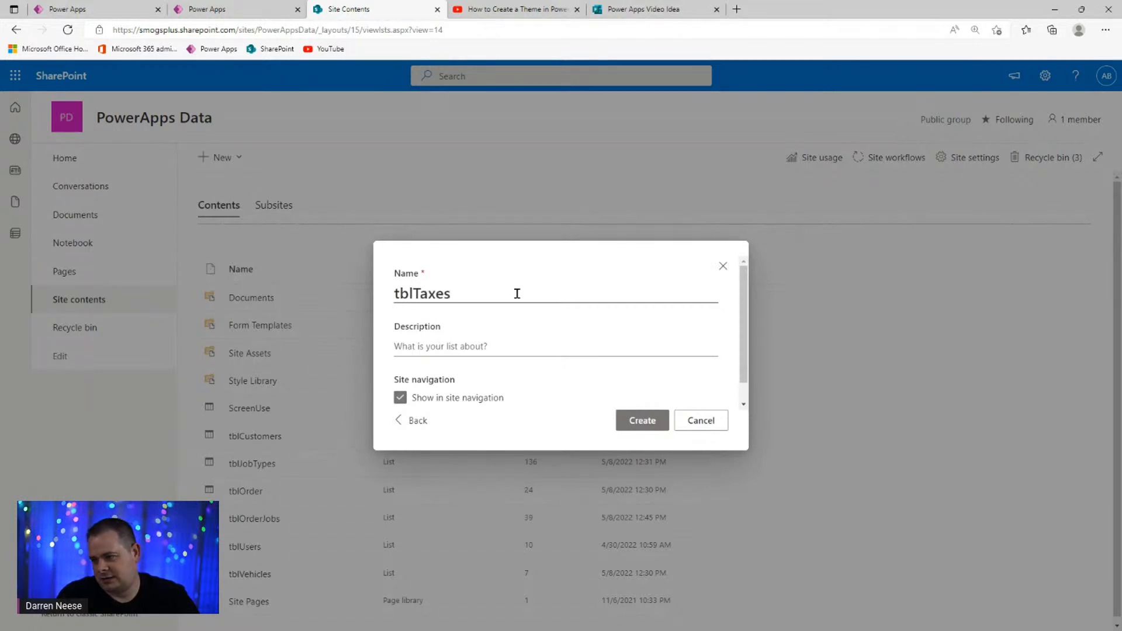
text(Sax)
key(BackSpace)
key(BackSpace)
key(BackSpace)
key(Left)
key(Left)
key(Left)
key(Left)
key(shift+Left)
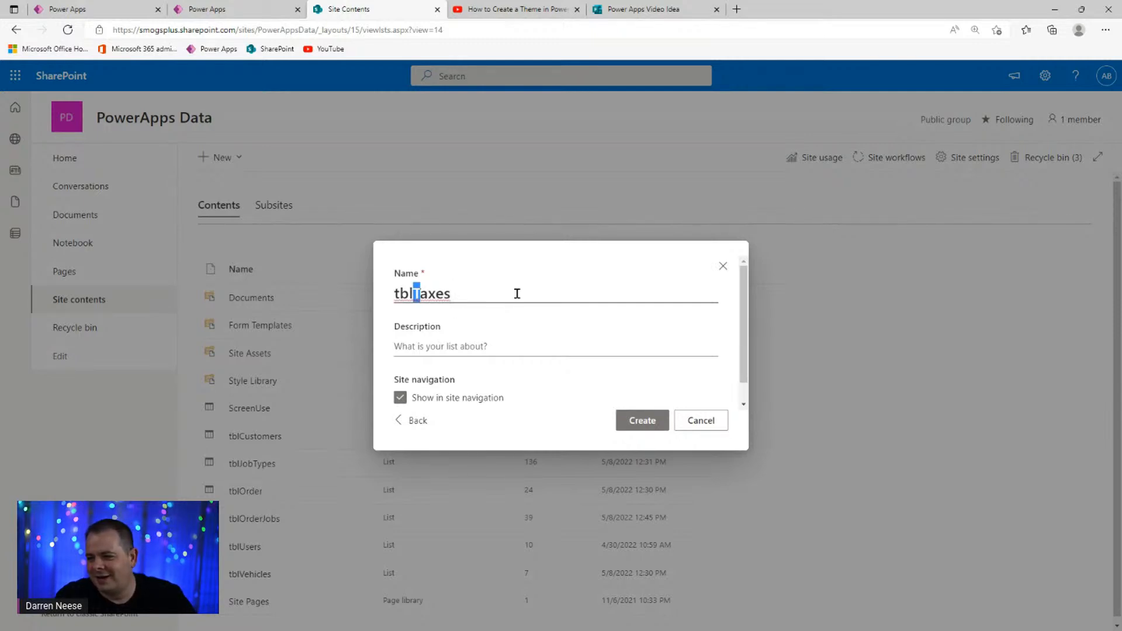
key(Left)
key(shift+End)
text(Sa)
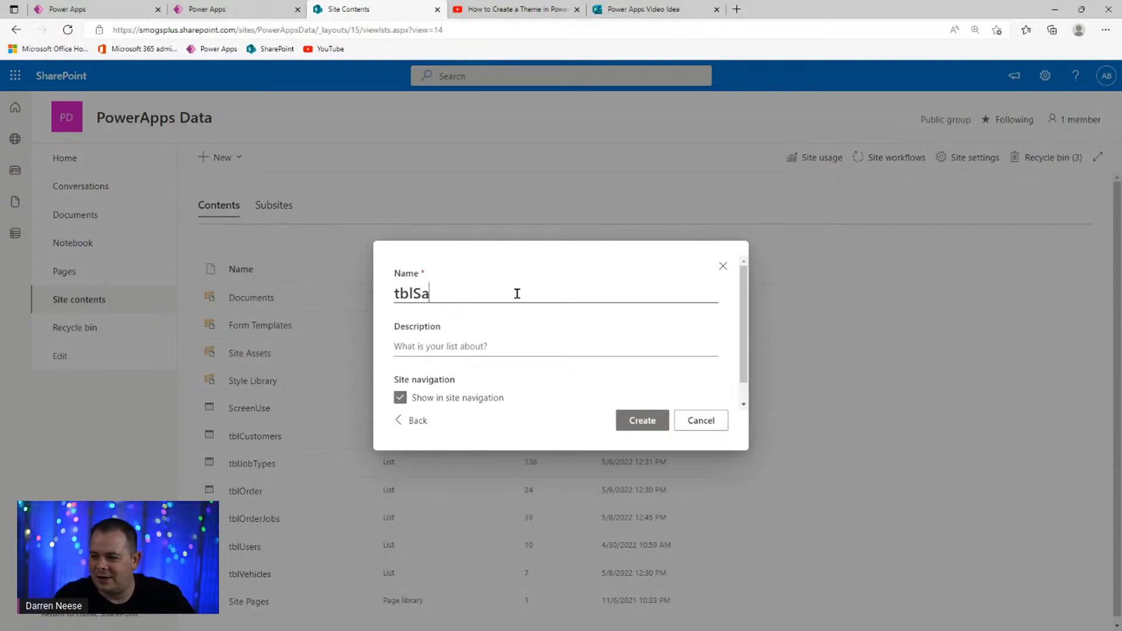
text(lesTax)
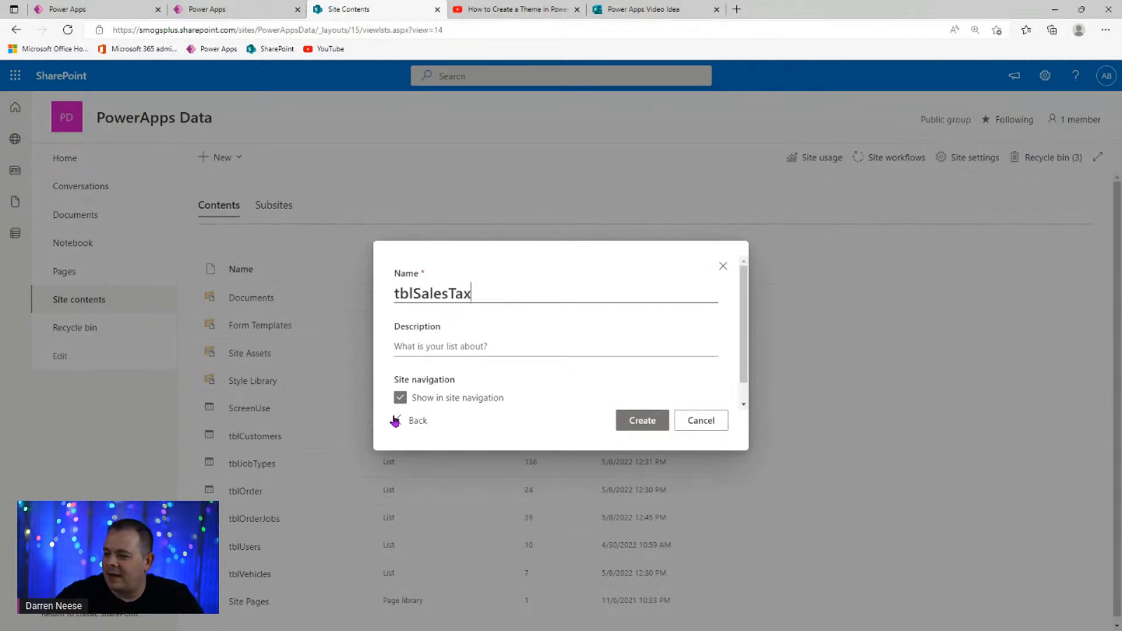
click(400, 398)
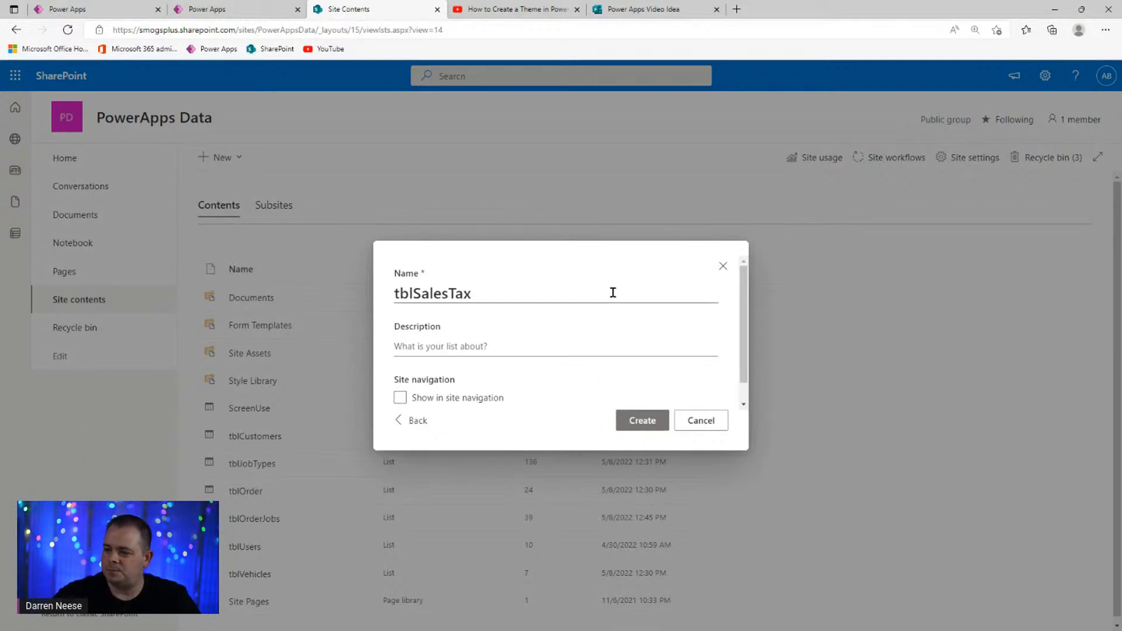
scroll(743, 350, down, 1)
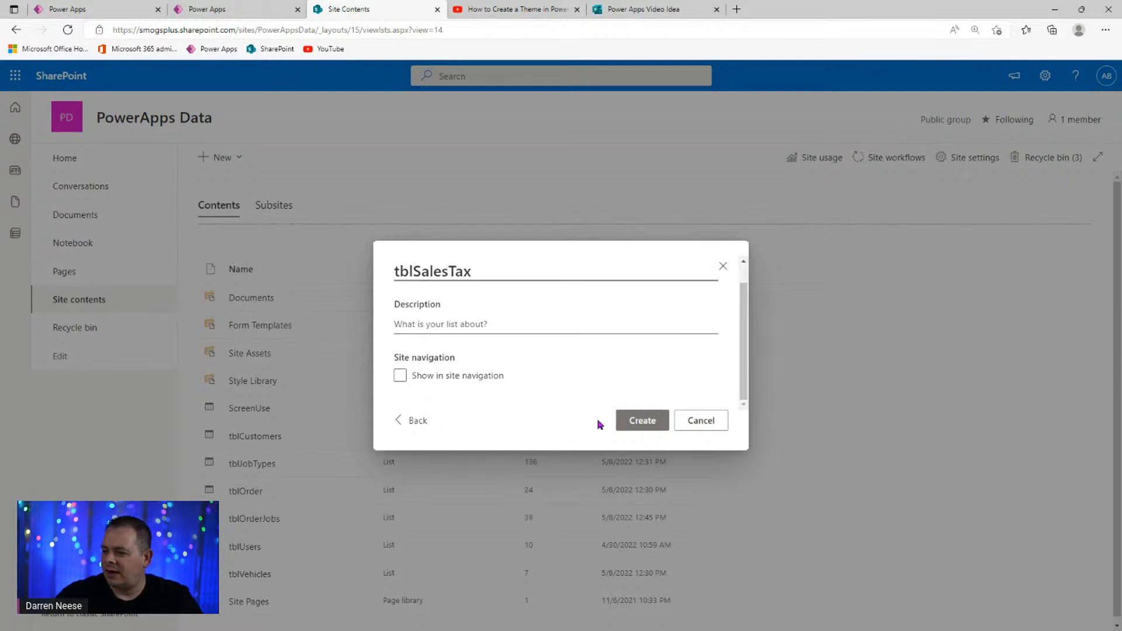
click(643, 423)
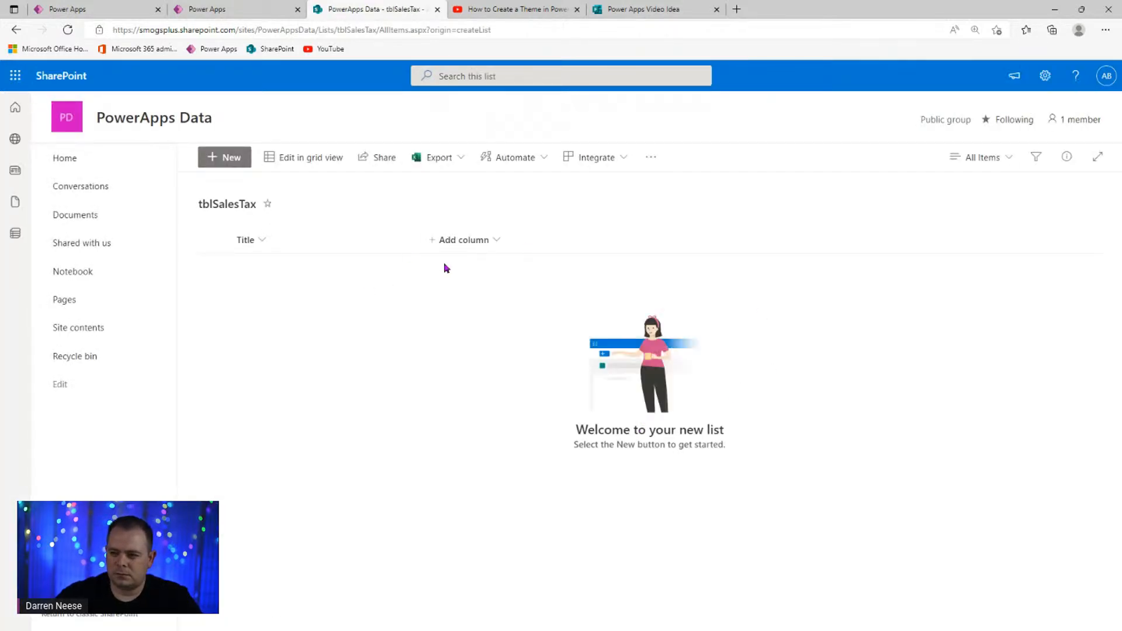
- Show the ID column ahead of Title in the tblSalesTax view, then open the column types
click(458, 241)
click(449, 593)
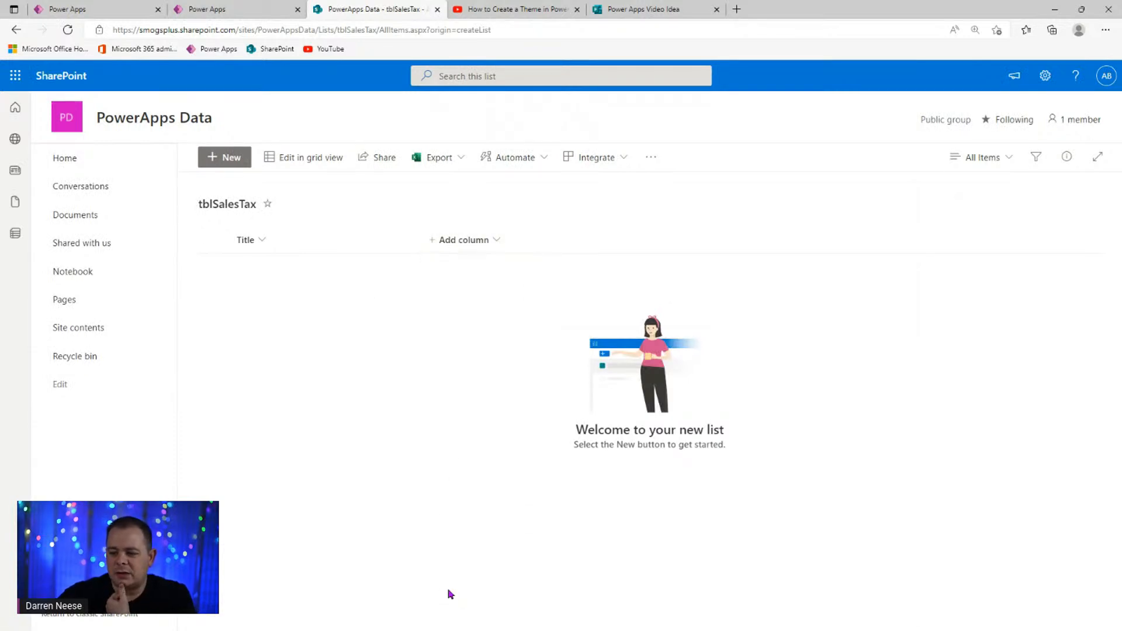
click(935, 220)
drag(950, 220, 945, 193)
click(946, 104)
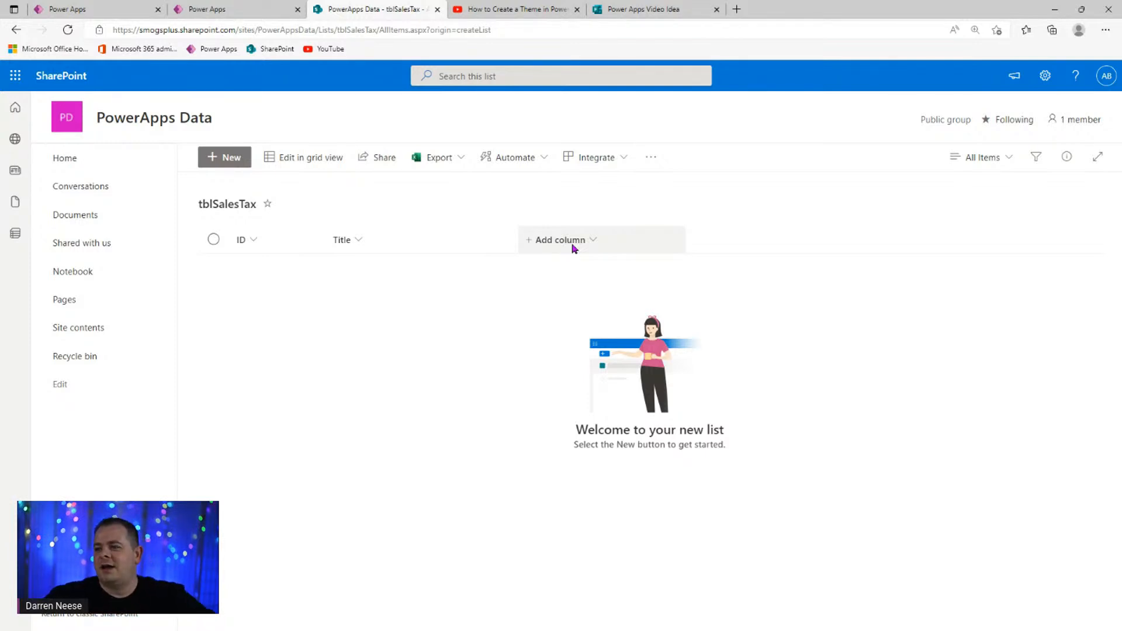
click(574, 248)
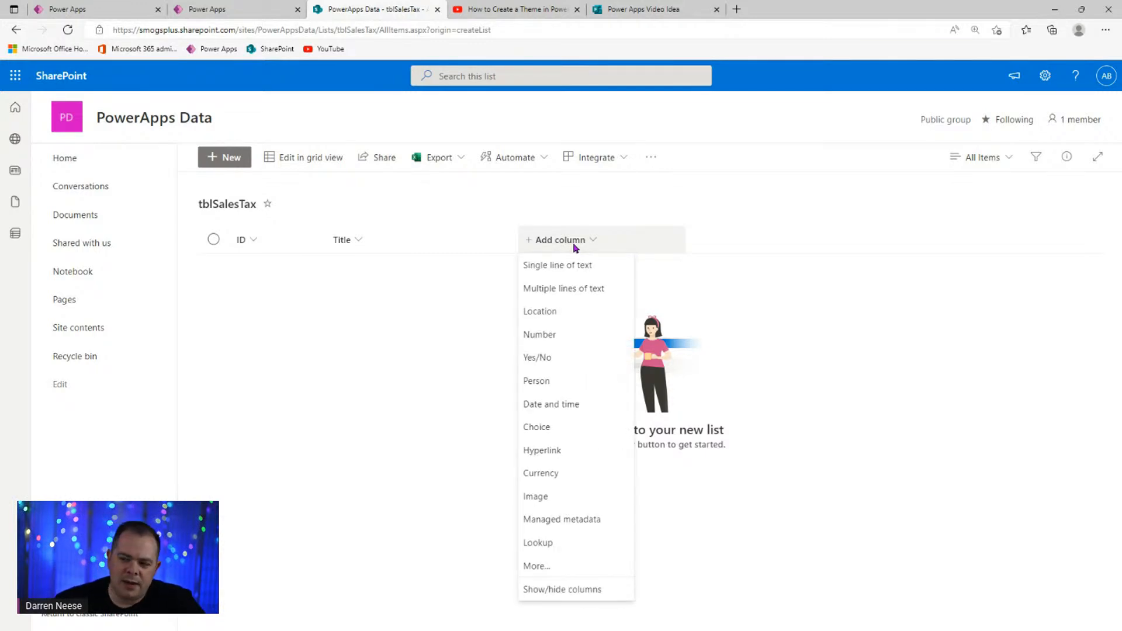
- Define a Number column named SalesTaxValue with 2 decimal places
click(568, 334)
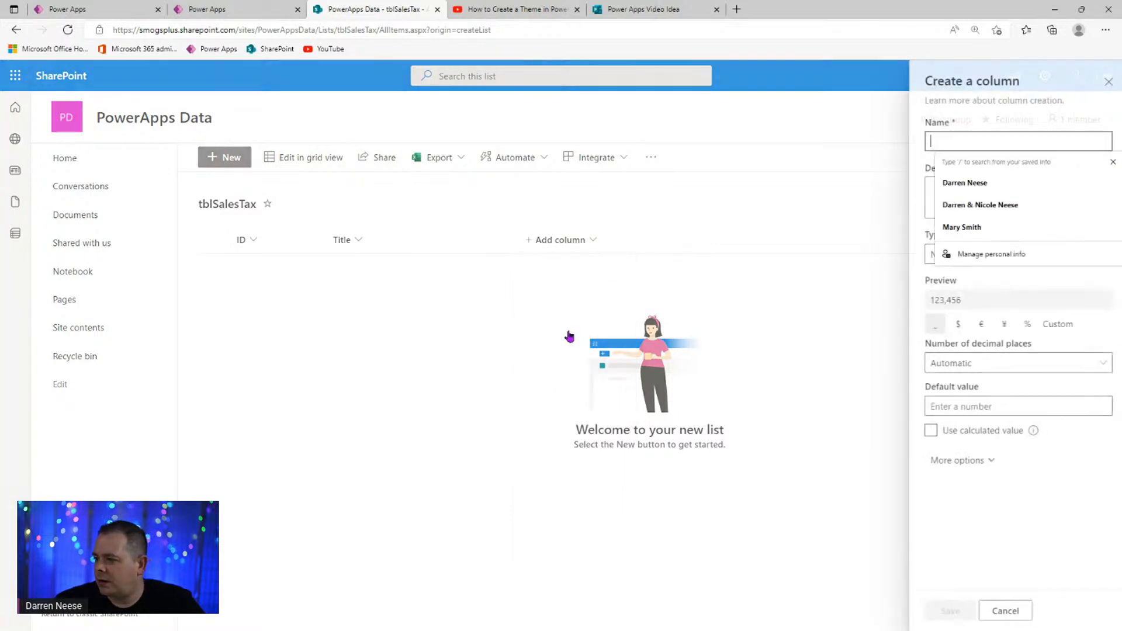
click(997, 583)
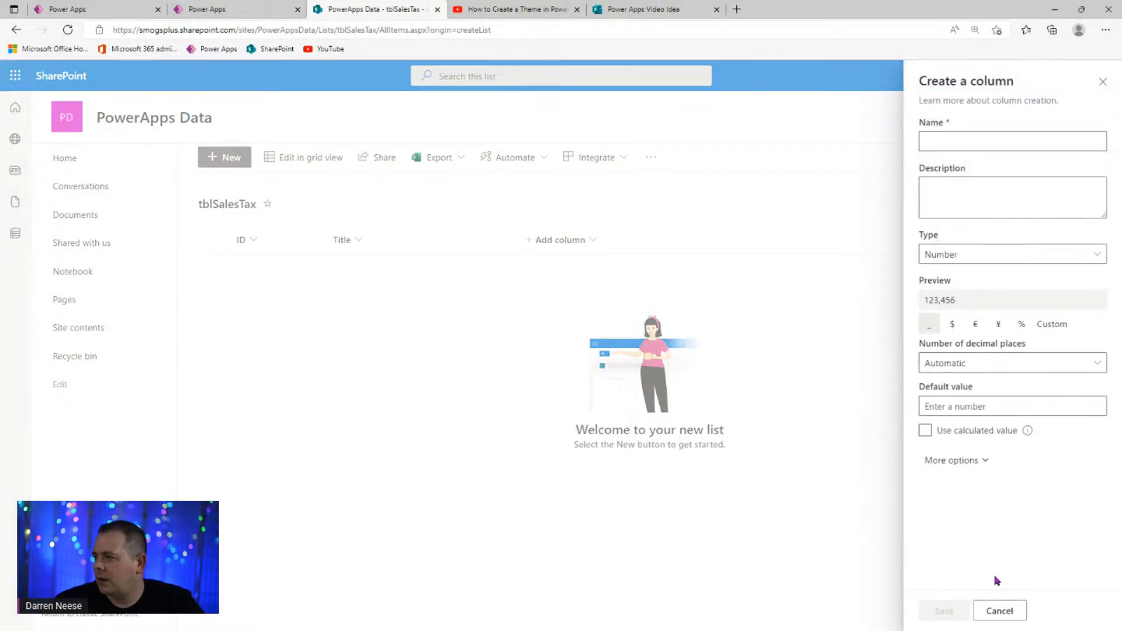
click(1006, 260)
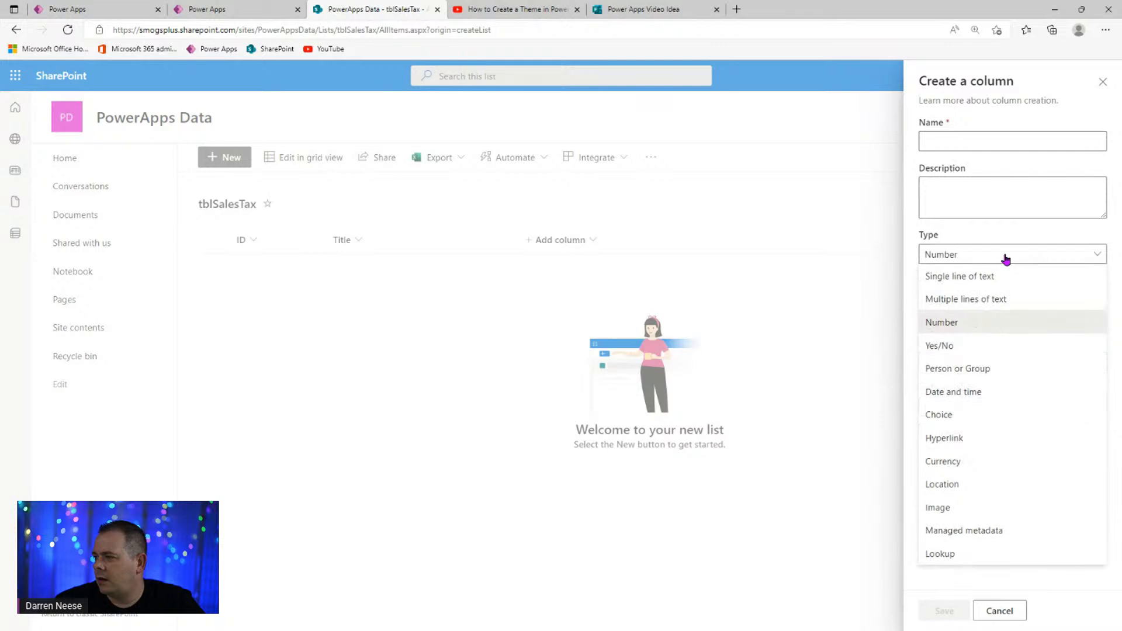
click(1006, 259)
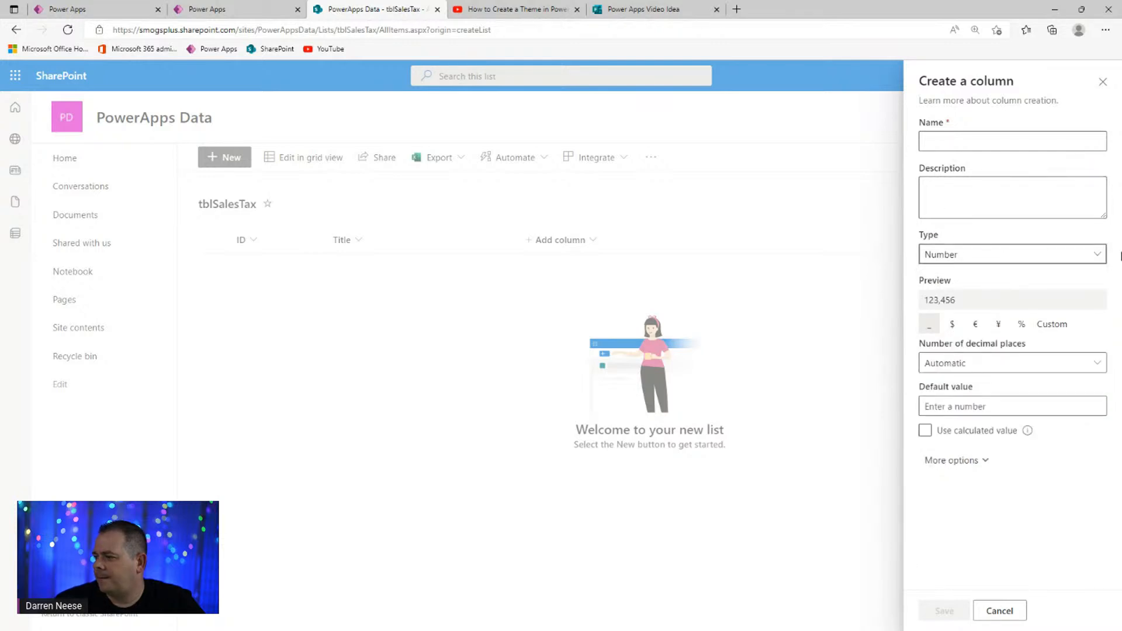
click(1056, 363)
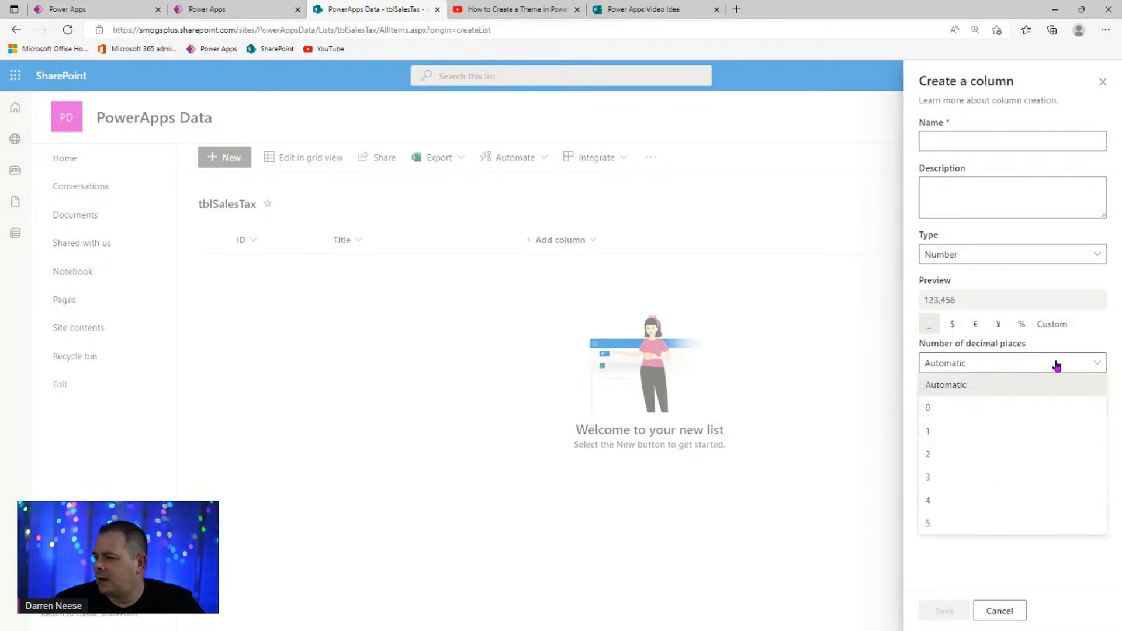
click(111, 12)
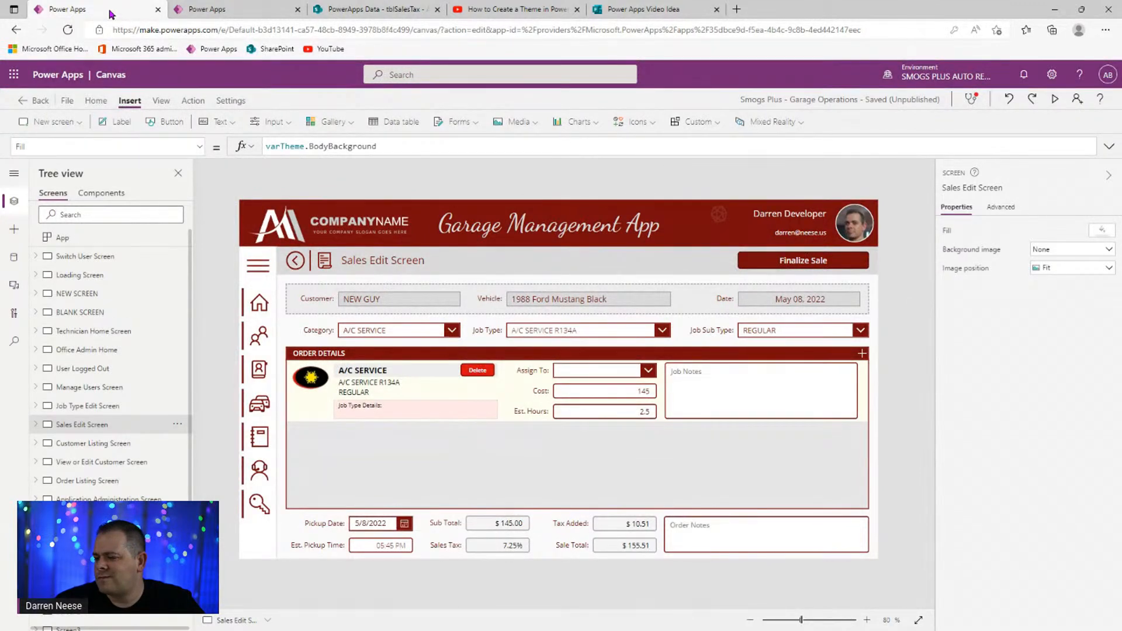
click(403, 13)
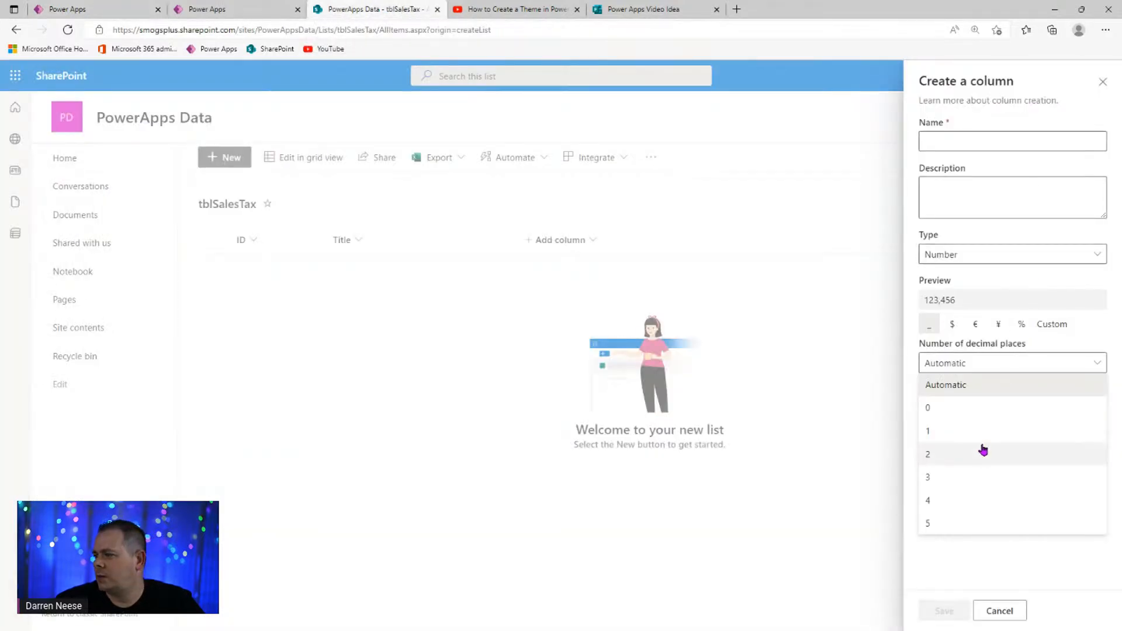
click(979, 452)
click(978, 142)
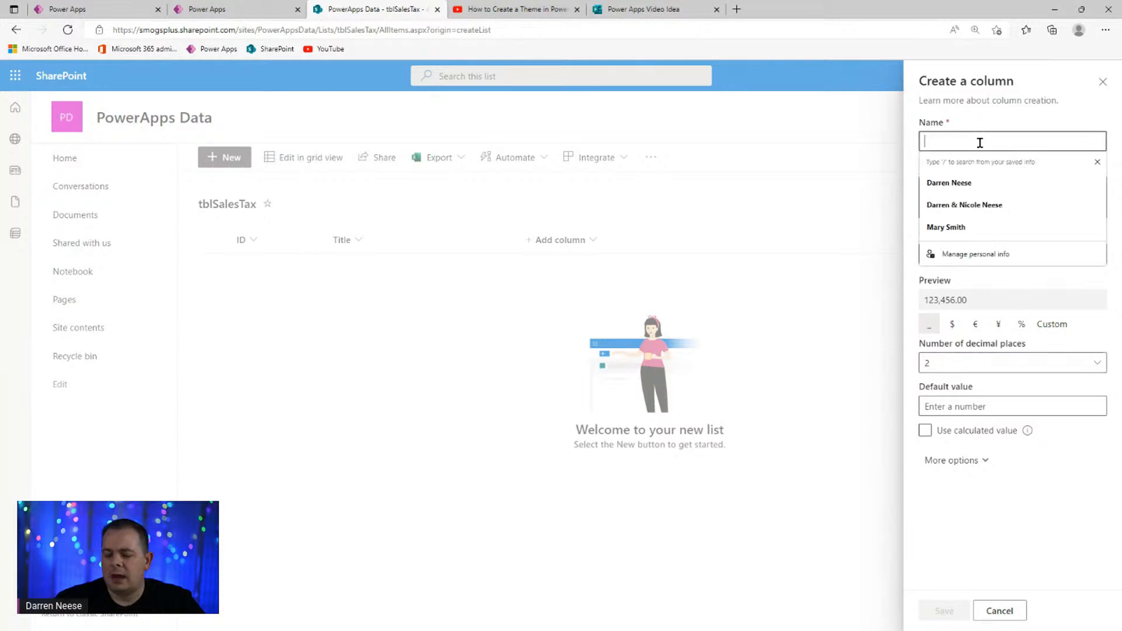
text(SalesA)
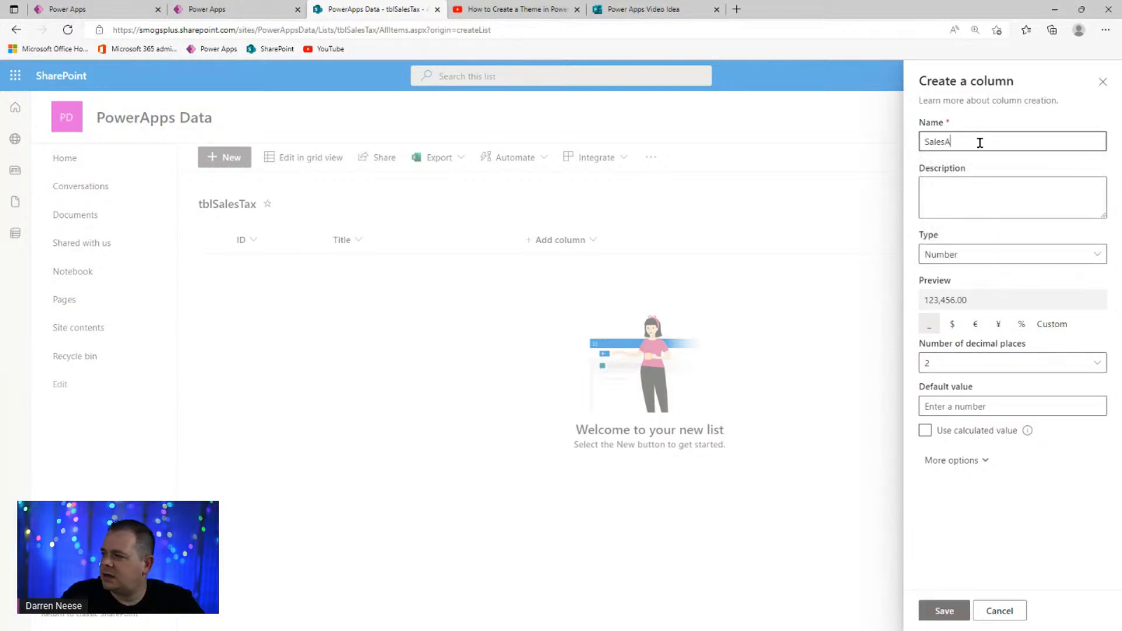
key(BackSpace)
text(Tax)
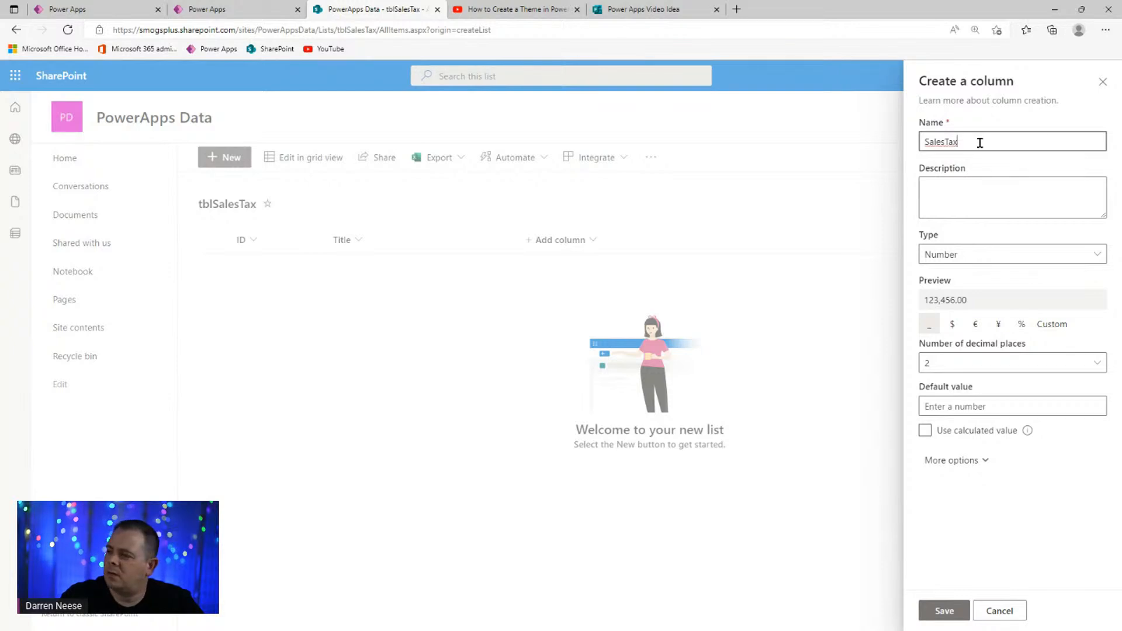
text(Value)
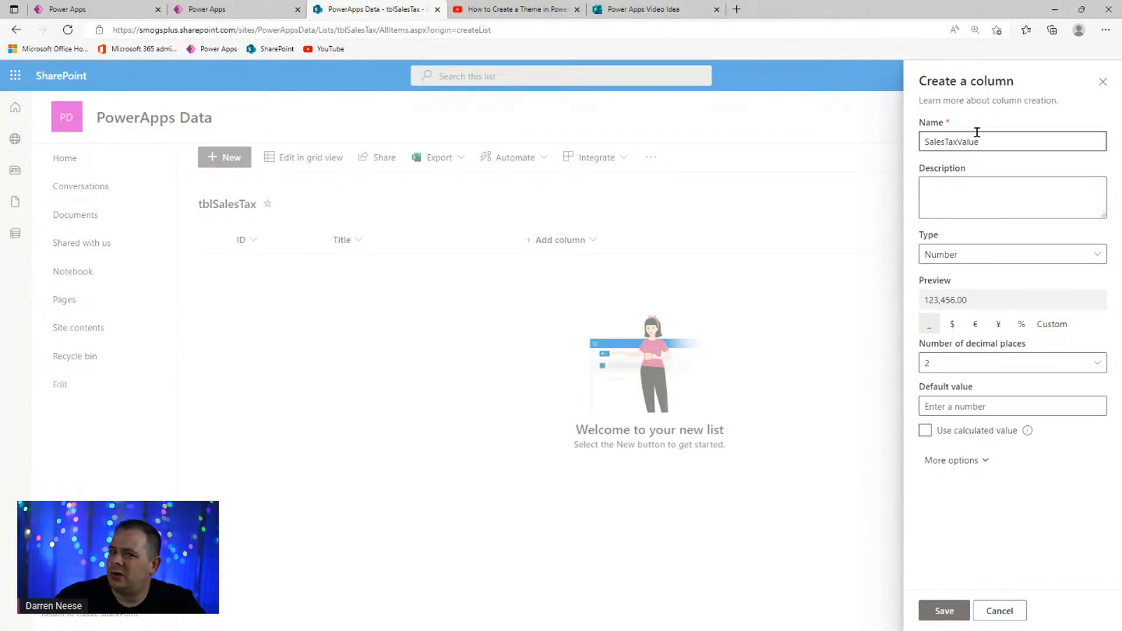
click(105, 12)
- Check the App OnStart line Set(varDefaultTaxRate, 0.0725), then return to the SharePoint column form
click(120, 237)
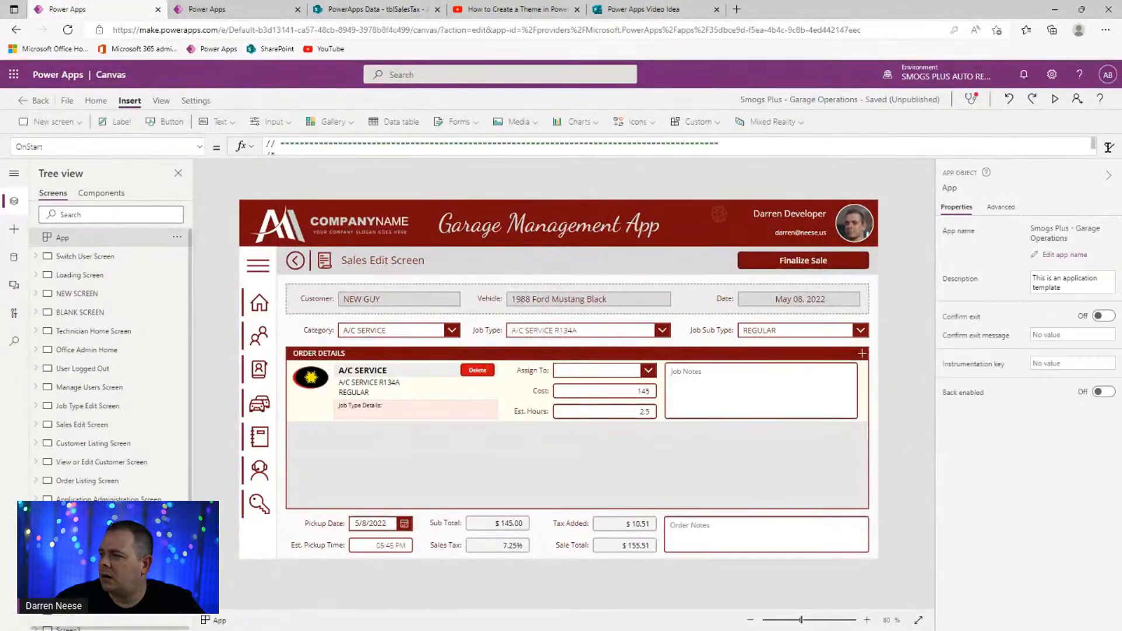
click(1109, 147)
click(829, 304)
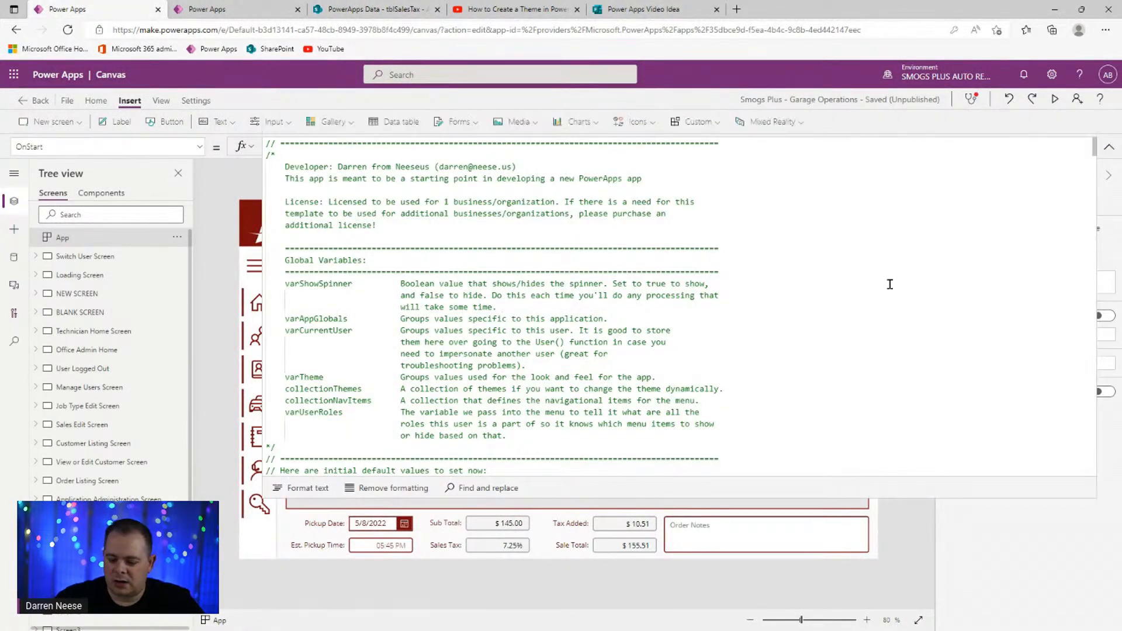
key(ctrl+End)
scroll(573, 298, up, 10)
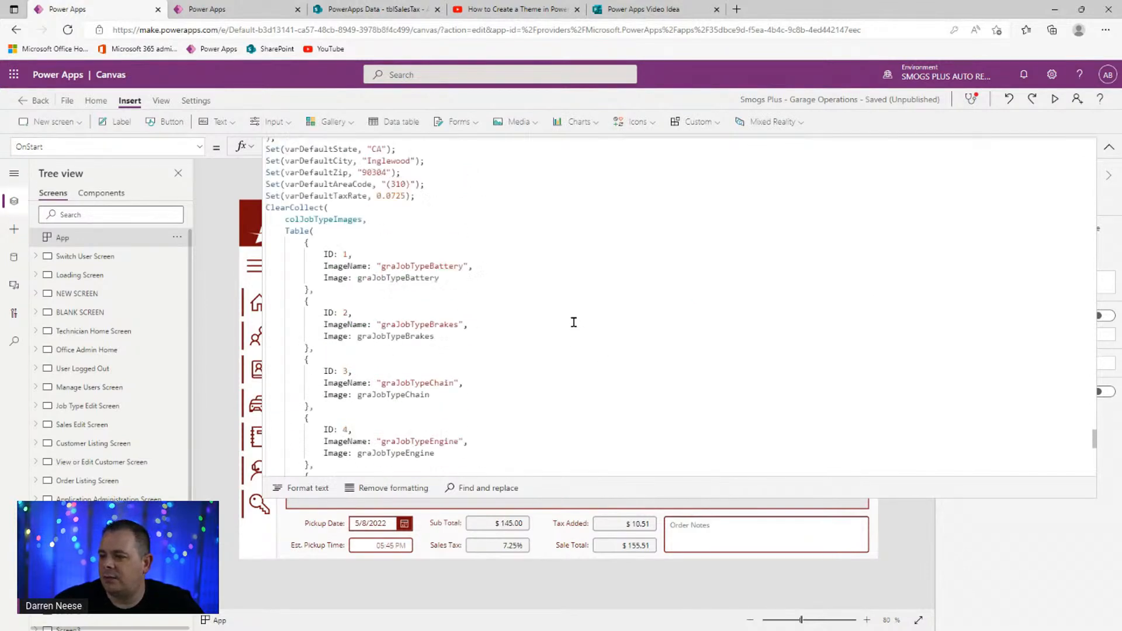
scroll(574, 324, up, 2)
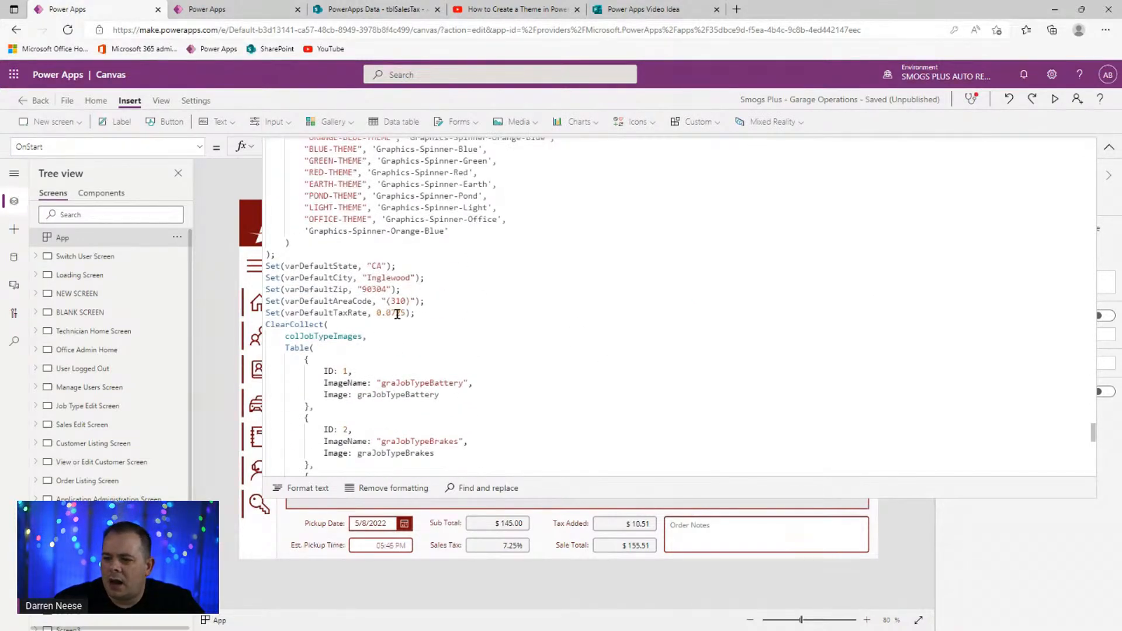
drag(423, 313, 266, 315)
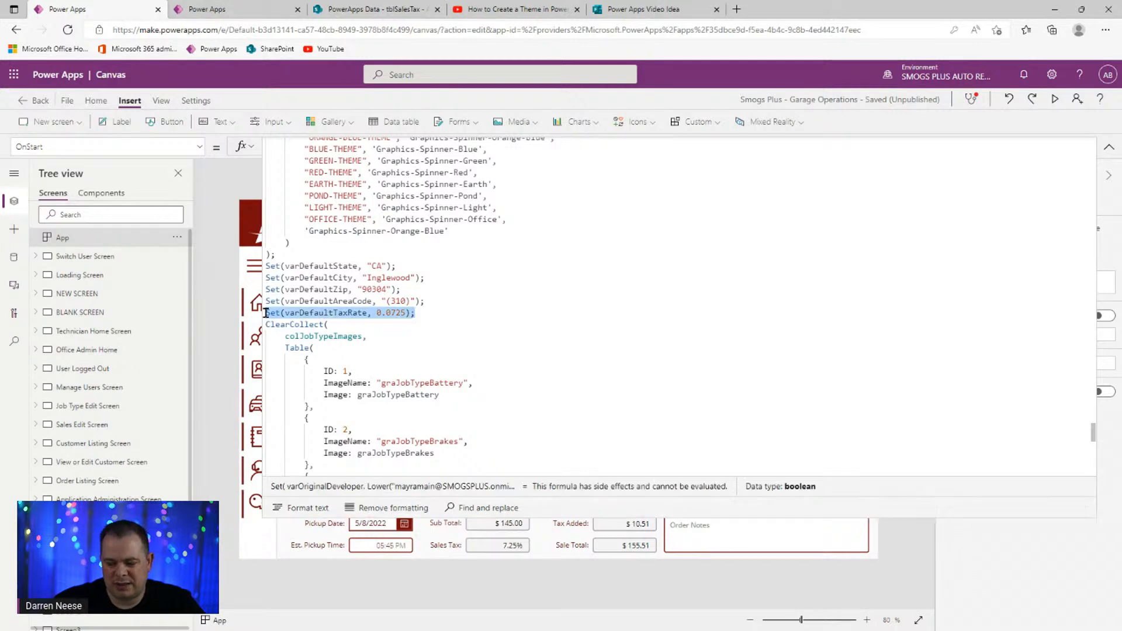
click(428, 307)
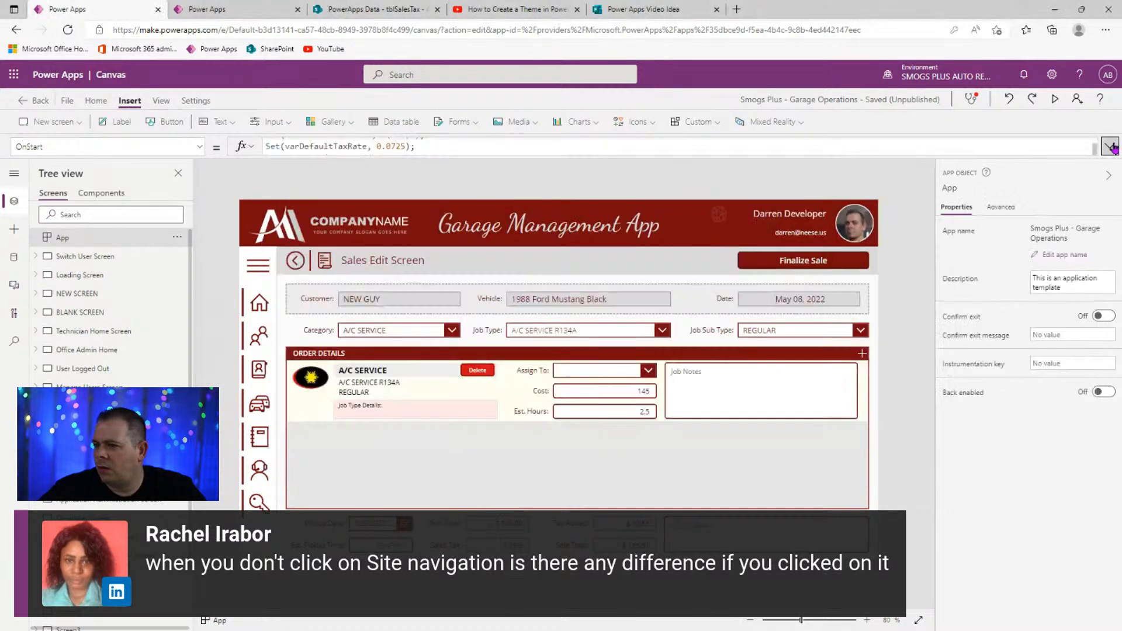
click(1110, 147)
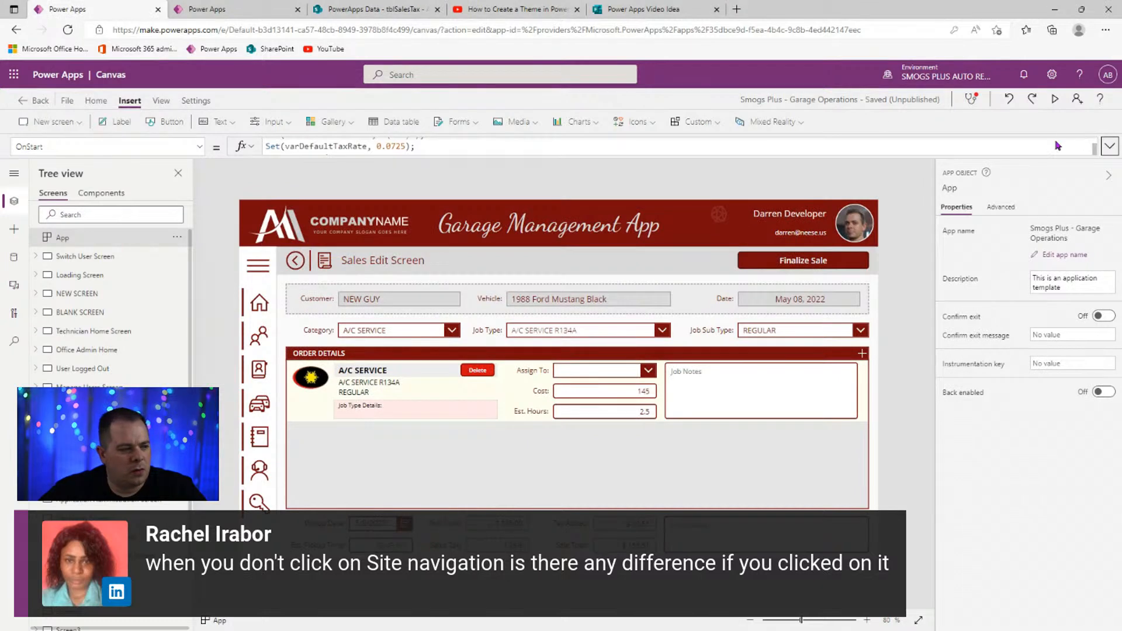
click(368, 13)
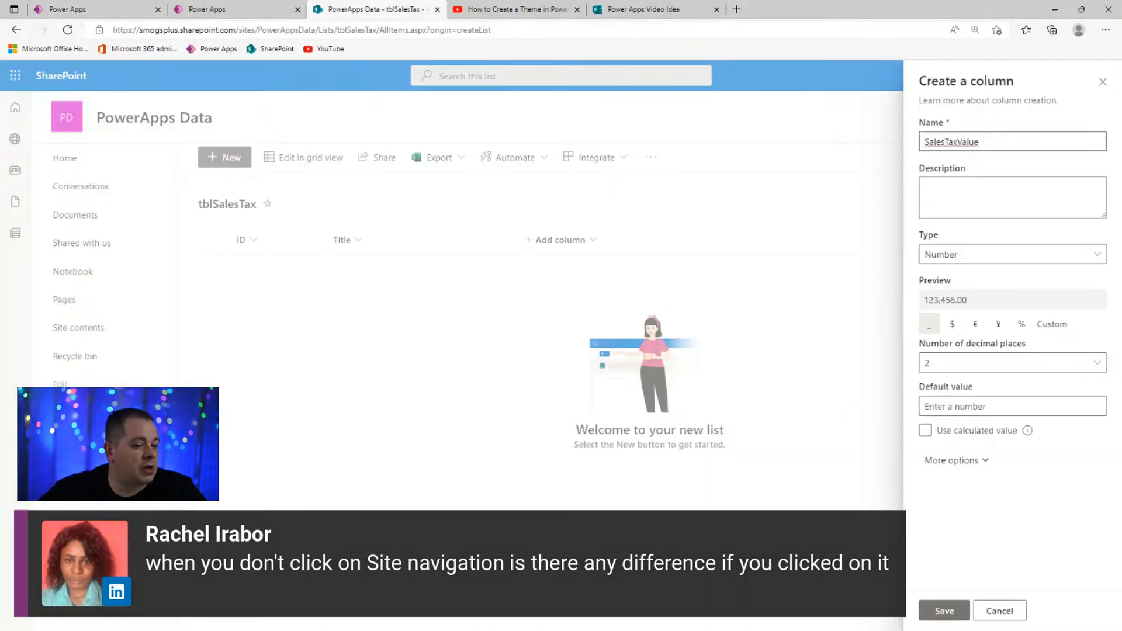
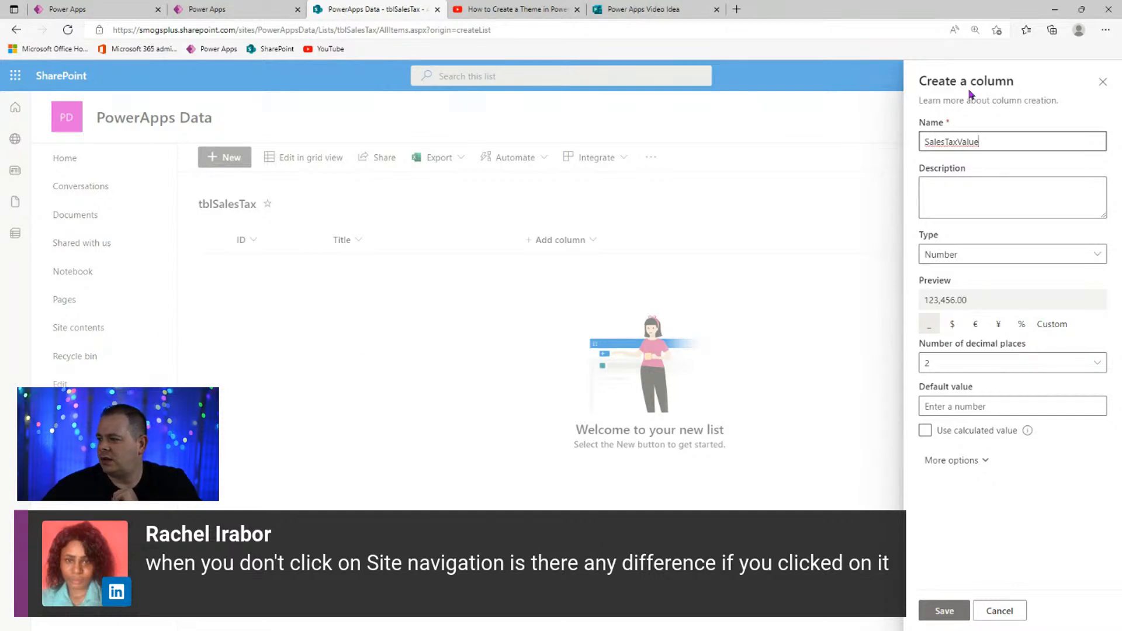
- Save the SalesTaxValue column with 4 decimal places, then open the site settings gear menu
click(1005, 364)
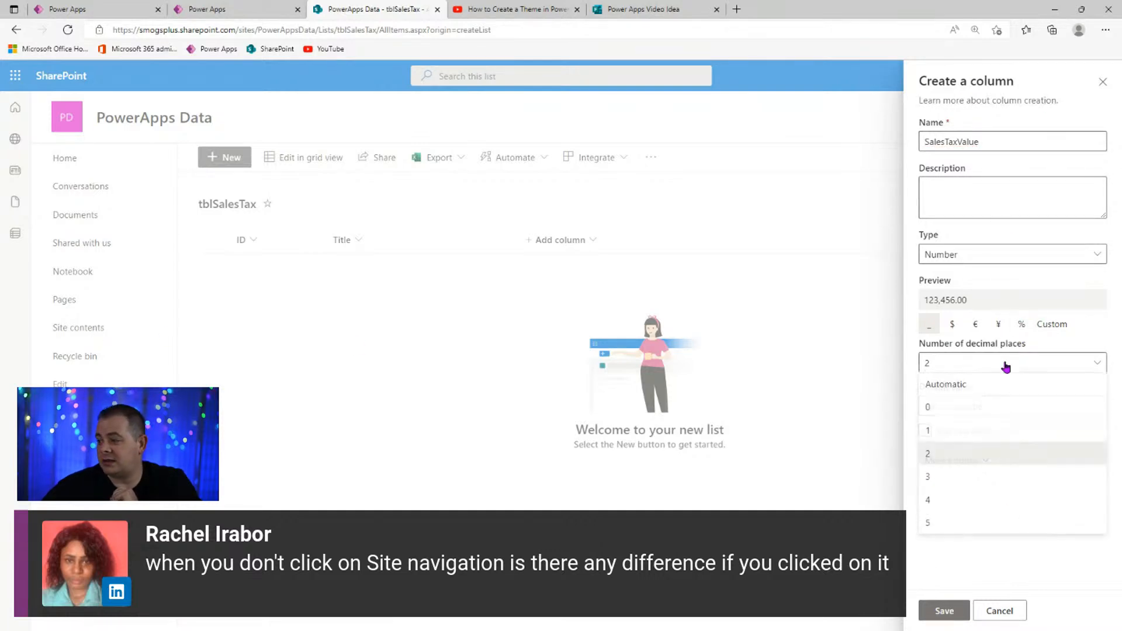
click(941, 501)
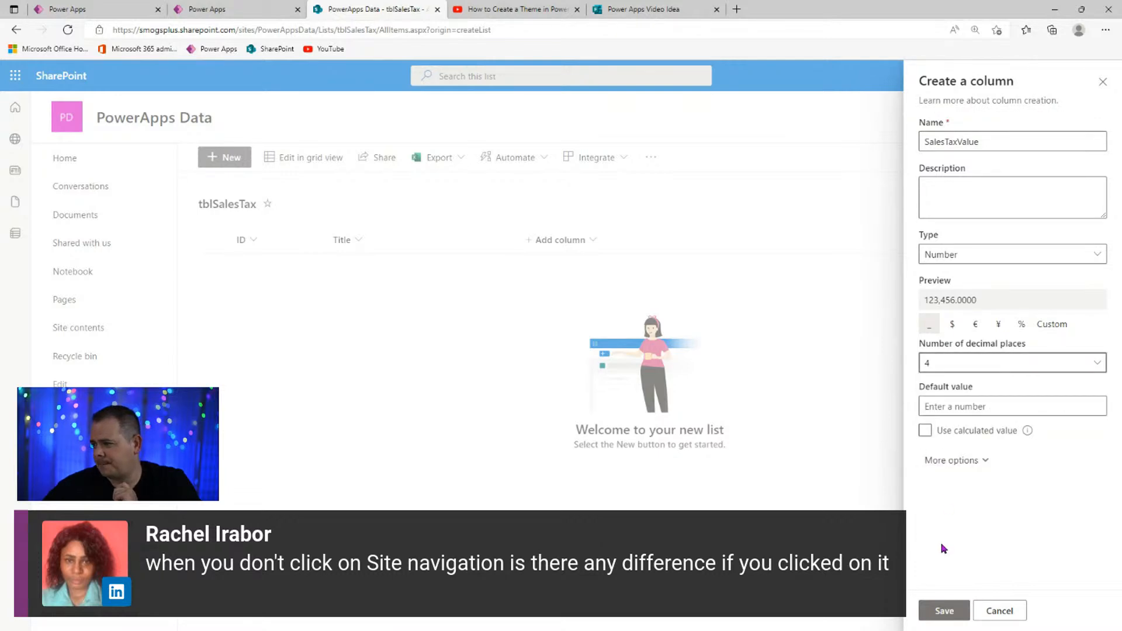
click(946, 612)
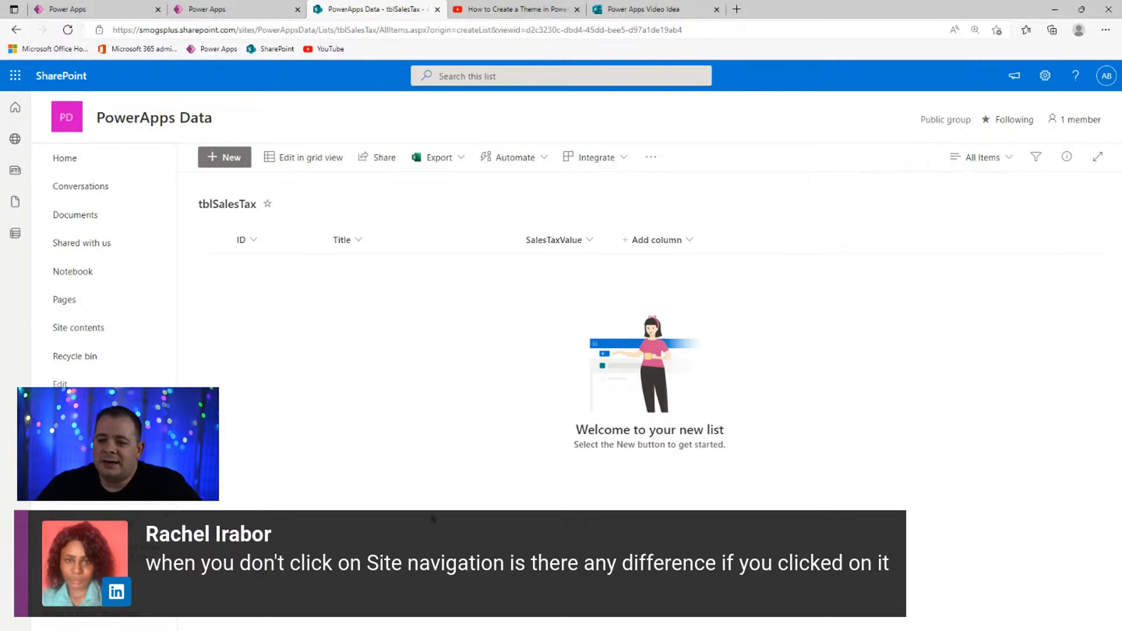
click(1045, 76)
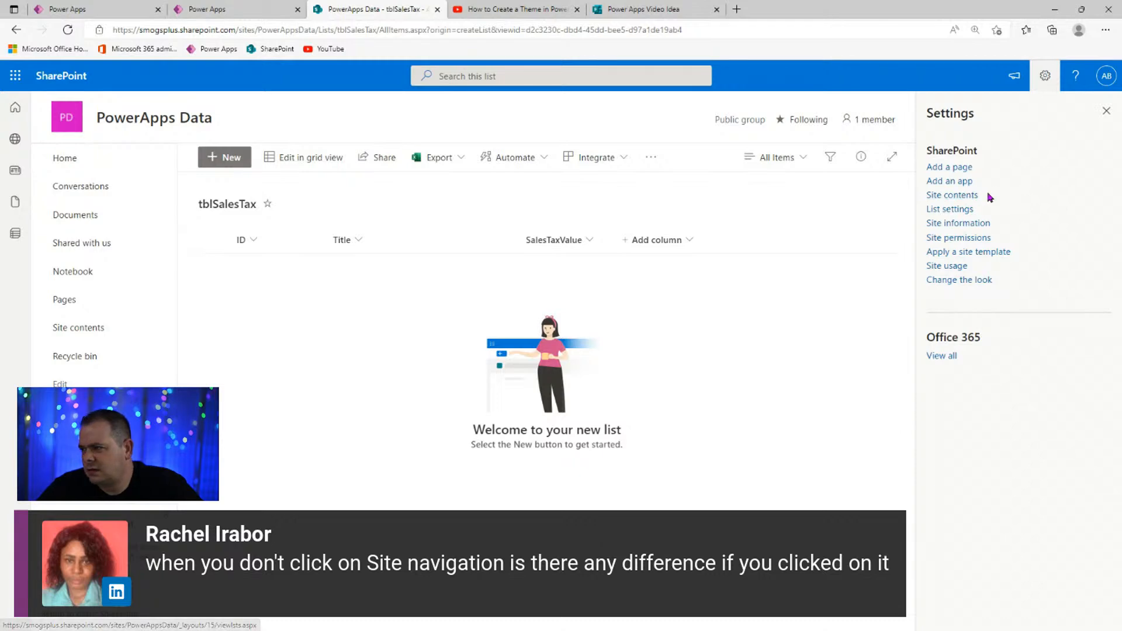
- Check Site information, visit Site contents, then return to the PowerApps Data home page
click(973, 223)
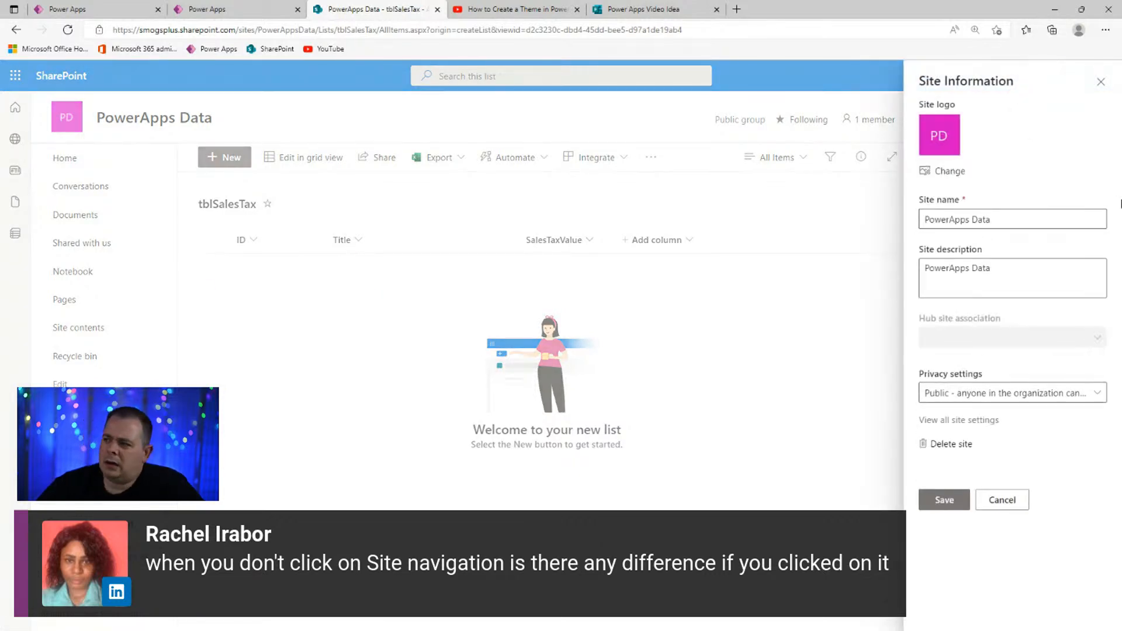
click(1008, 508)
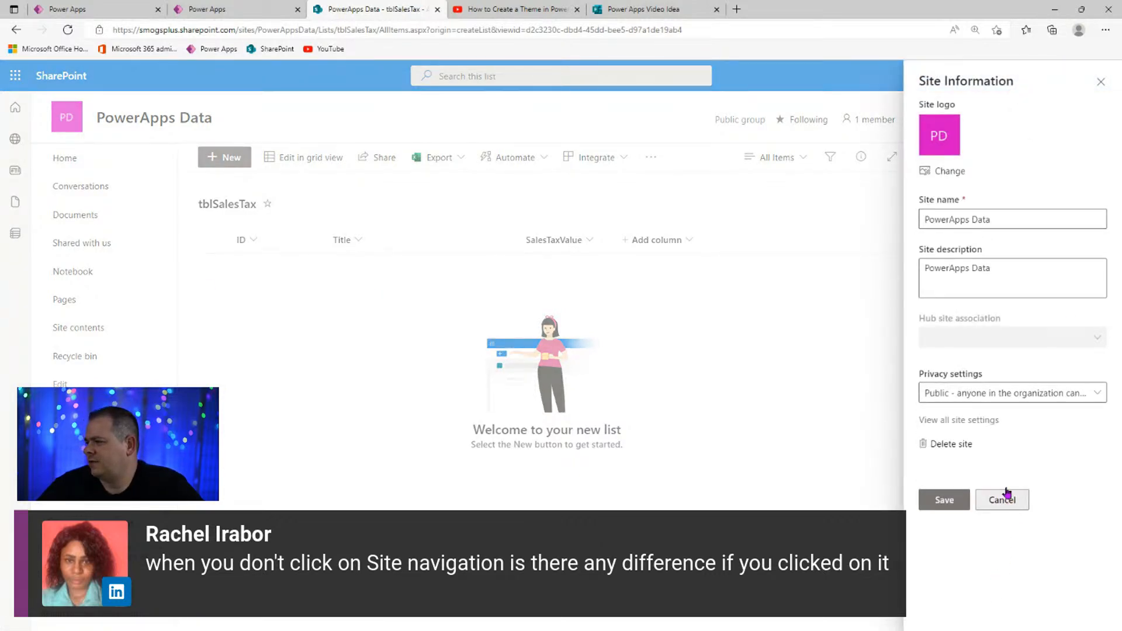
click(1046, 77)
click(1045, 78)
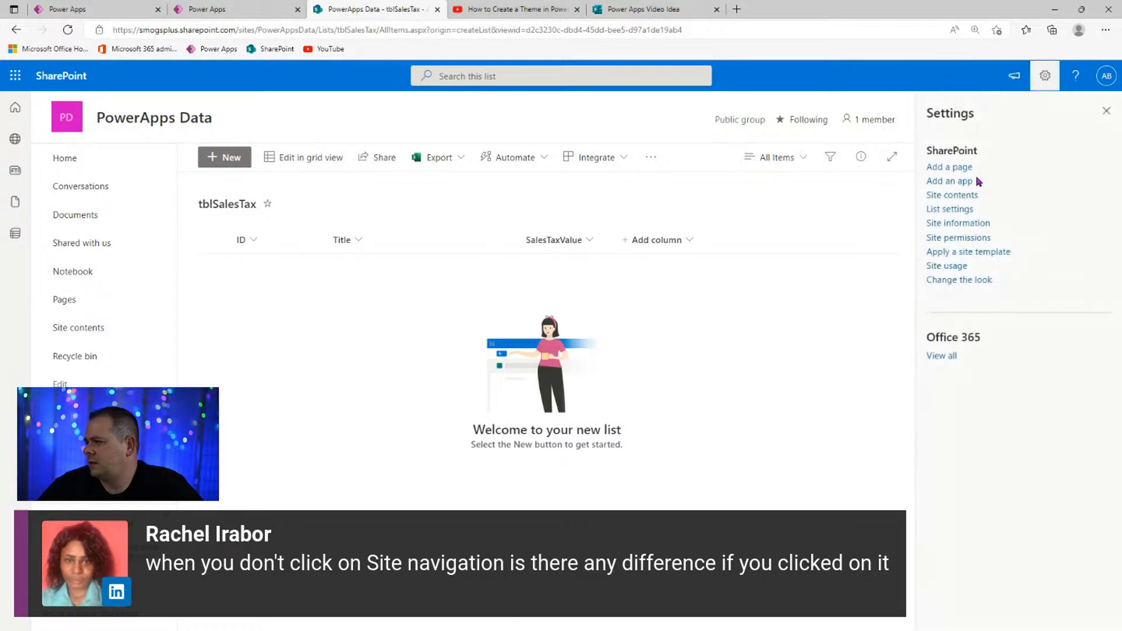
click(967, 199)
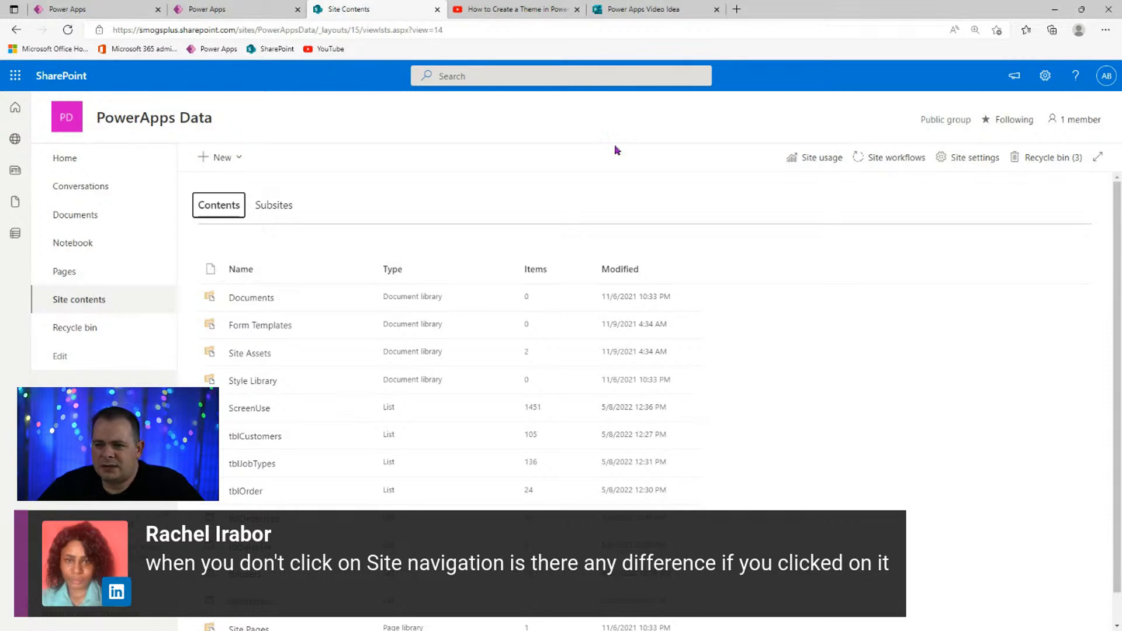
click(1045, 76)
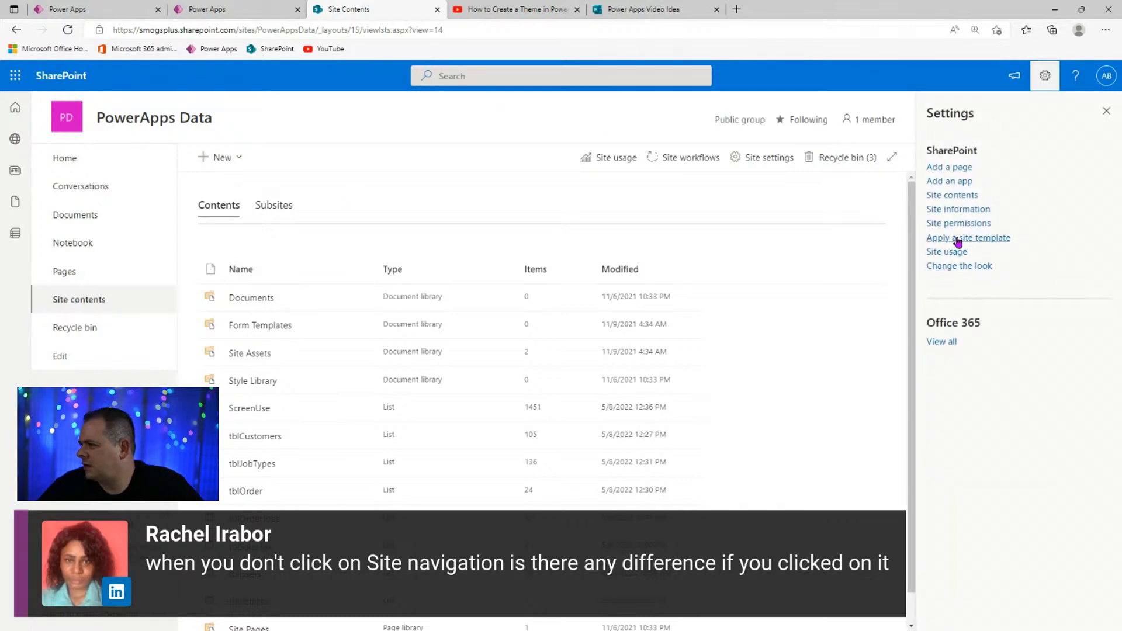
click(70, 120)
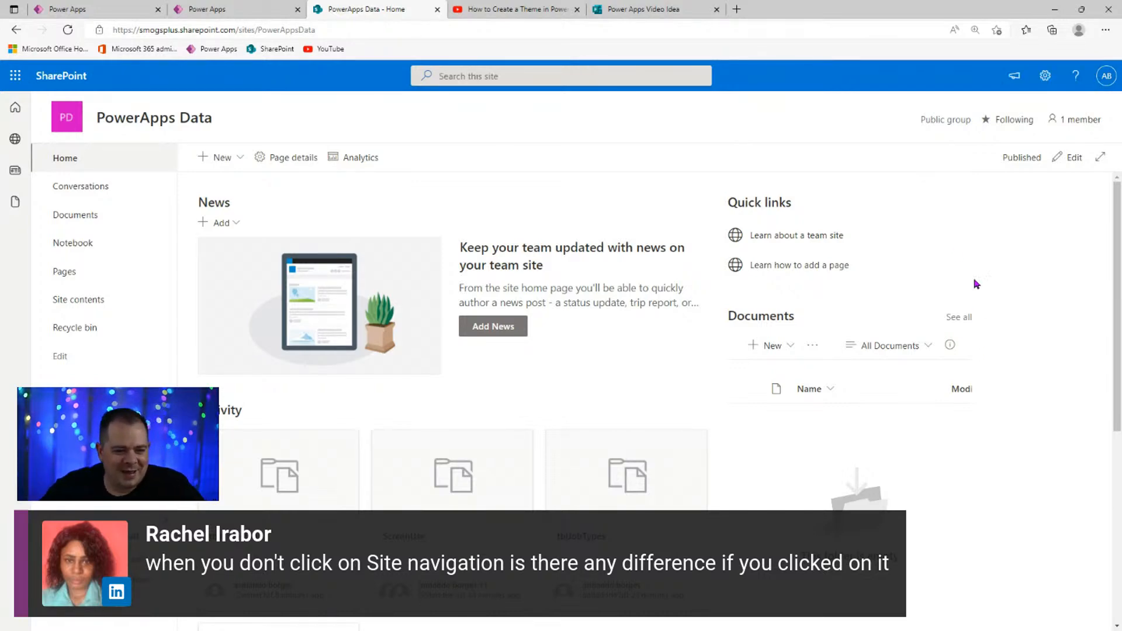
- Open Site information from the gear menu and choose 'View all site settings'
click(1046, 76)
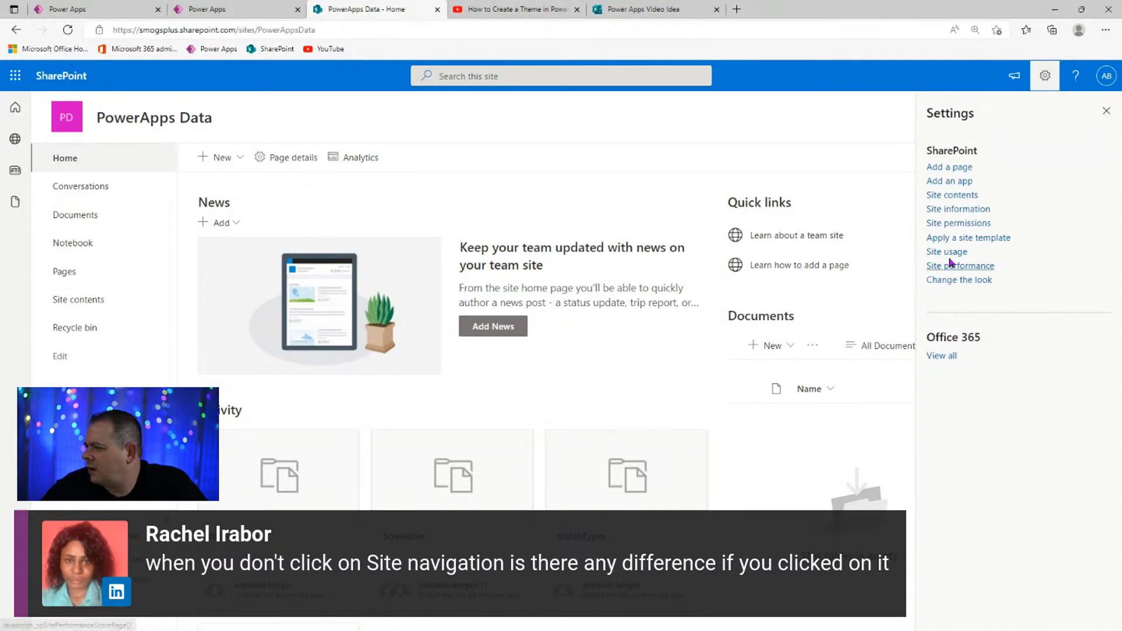
click(965, 210)
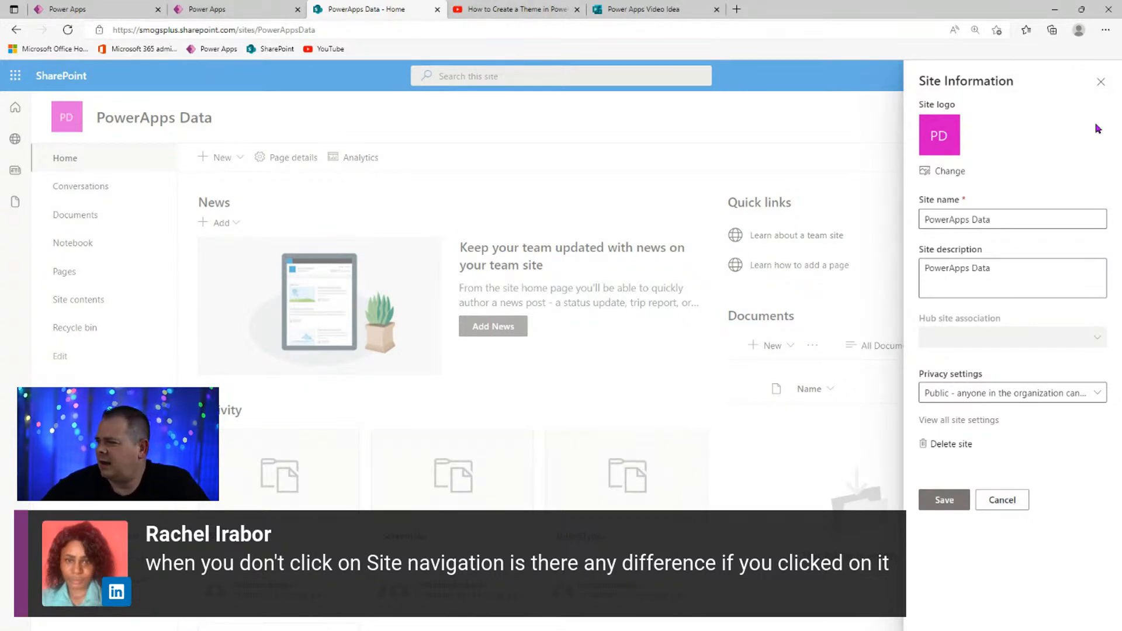
click(1100, 81)
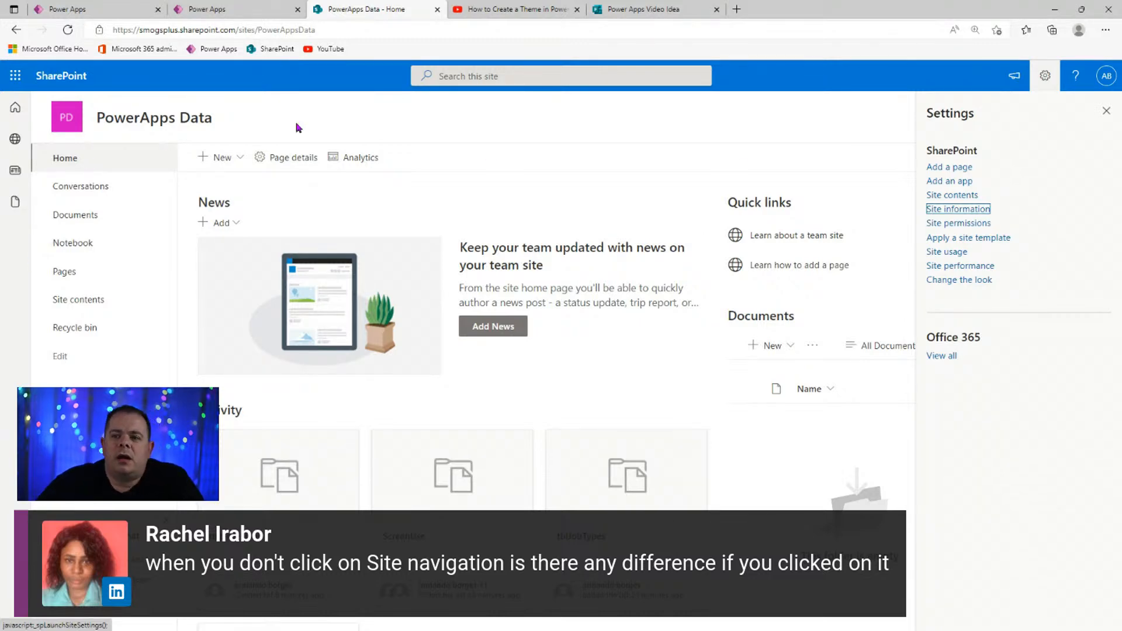
click(981, 212)
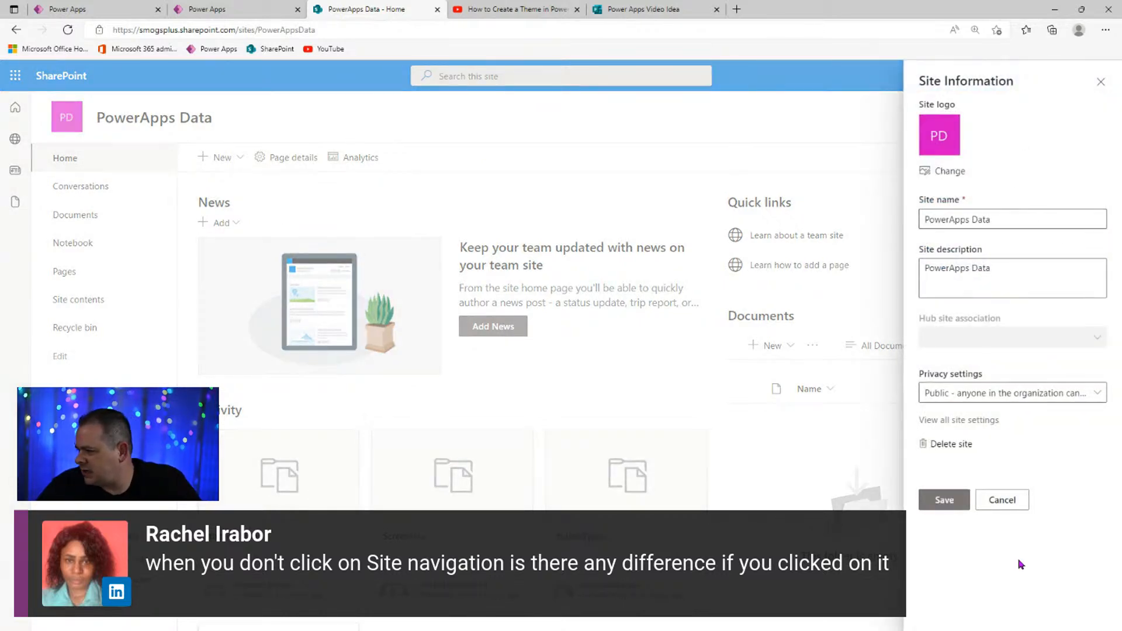
click(966, 421)
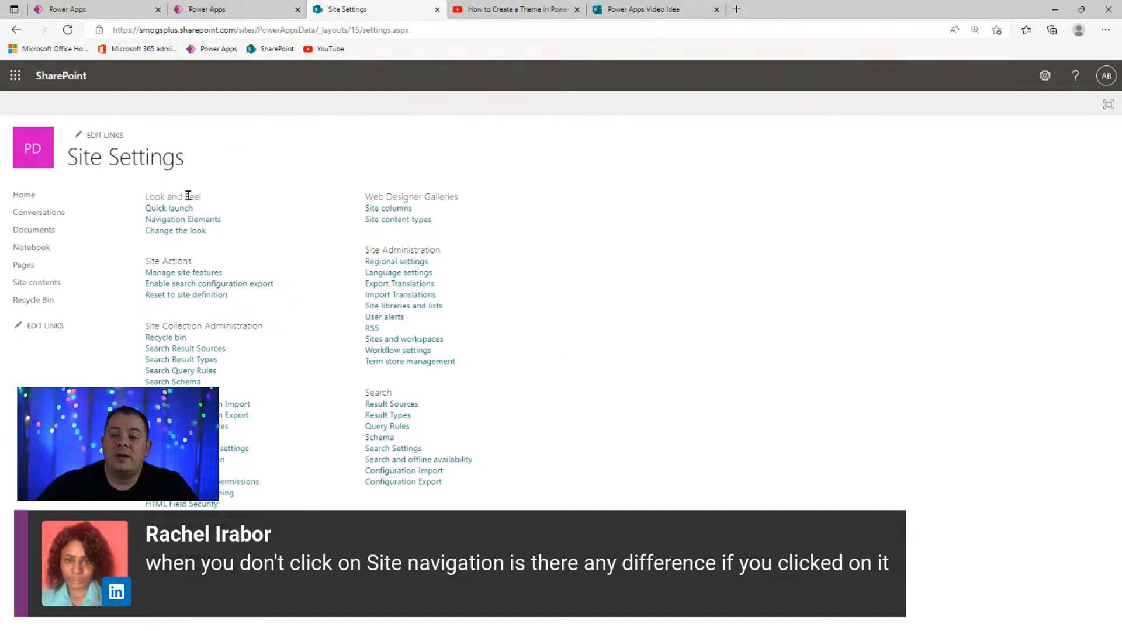
- Look at Navigation Elements under Look and Feel, then return to Power Apps Studio
click(215, 221)
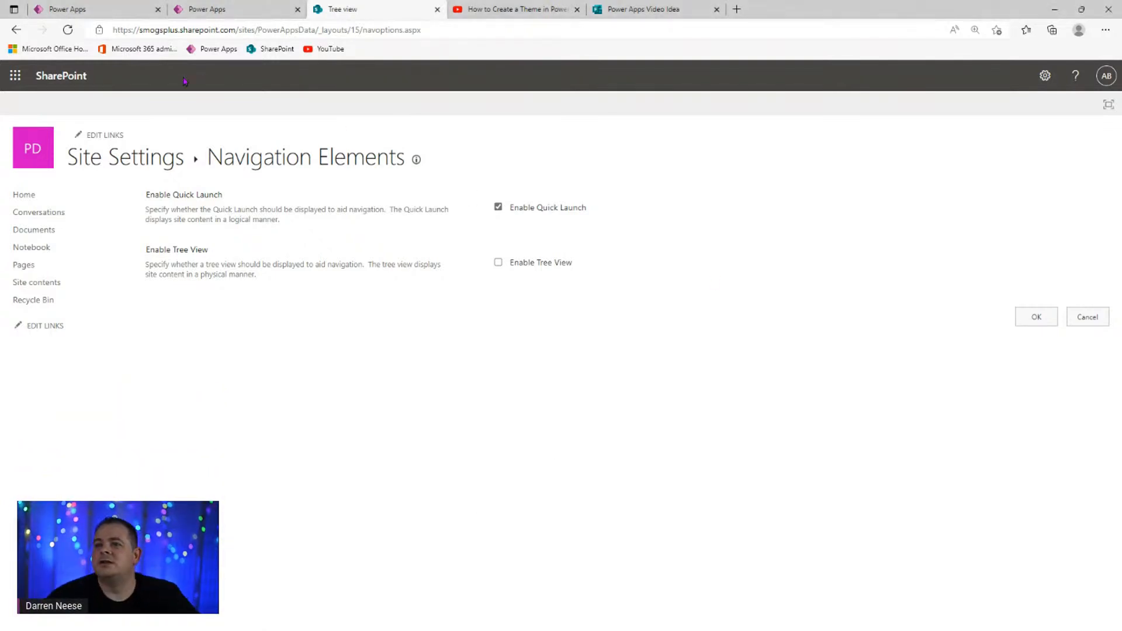
click(99, 19)
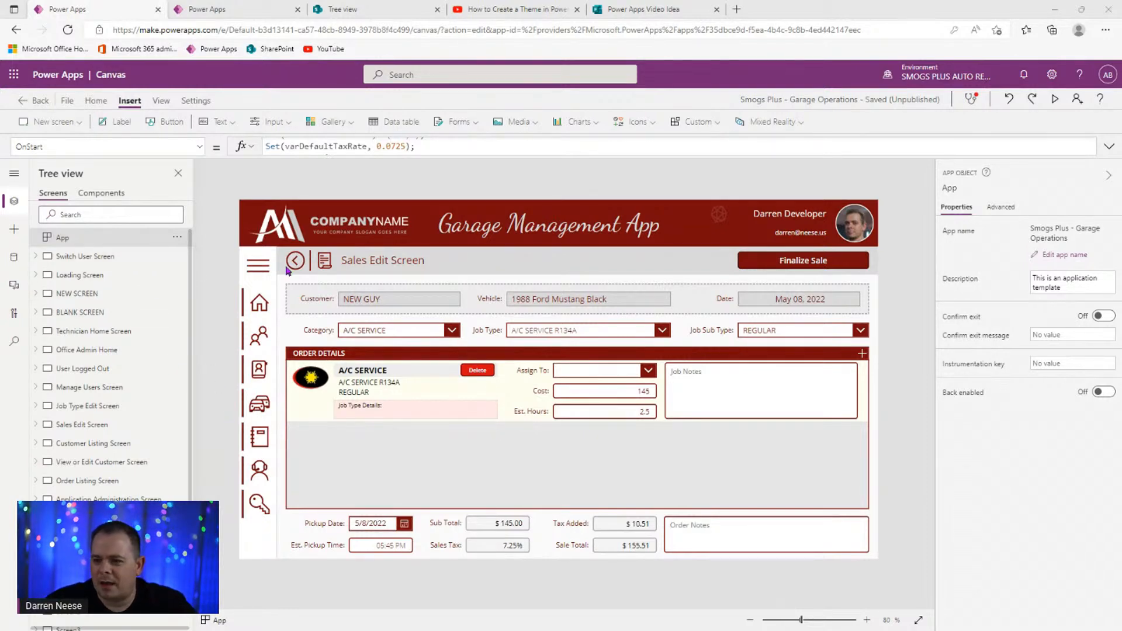
- Go to Office Admin Home through the side navigation and select the grey button panel
click(257, 313)
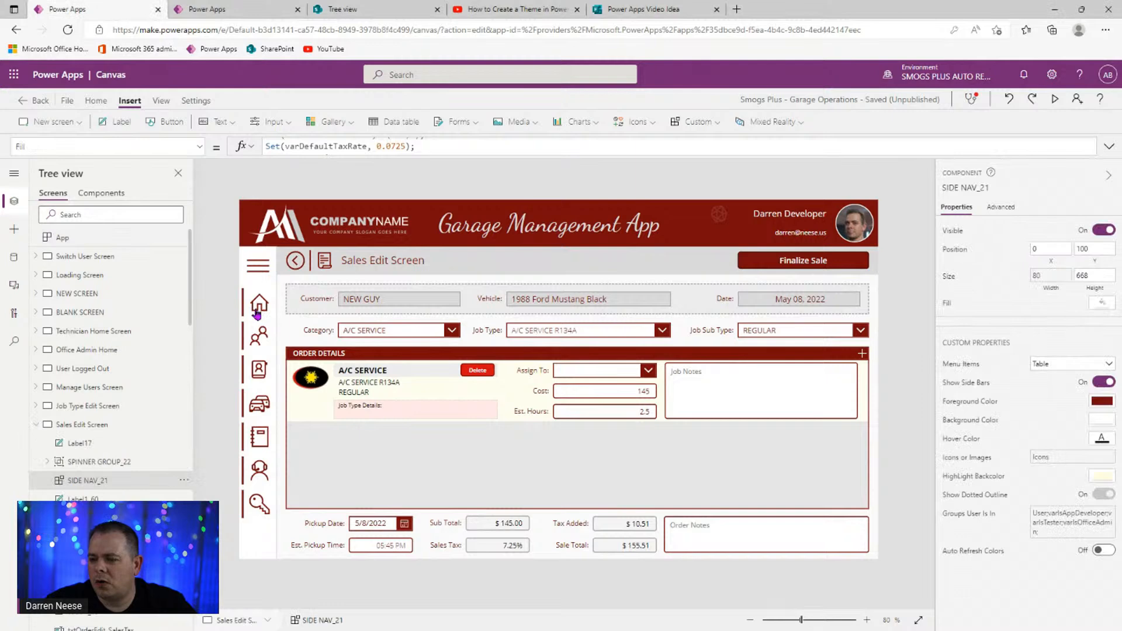
alt+click(257, 313)
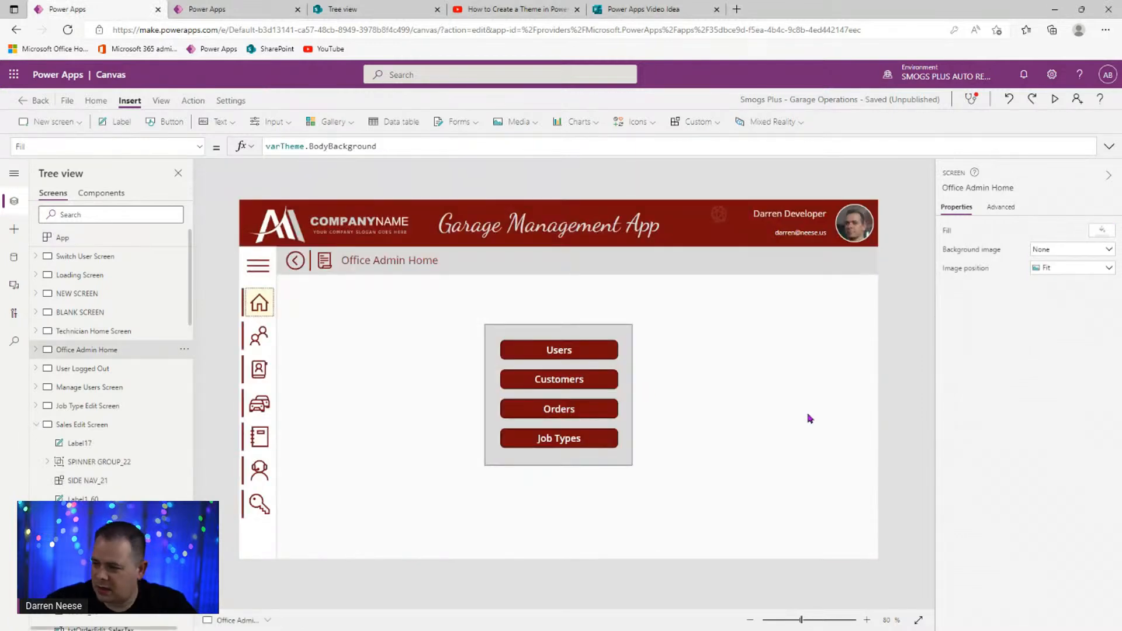
click(605, 463)
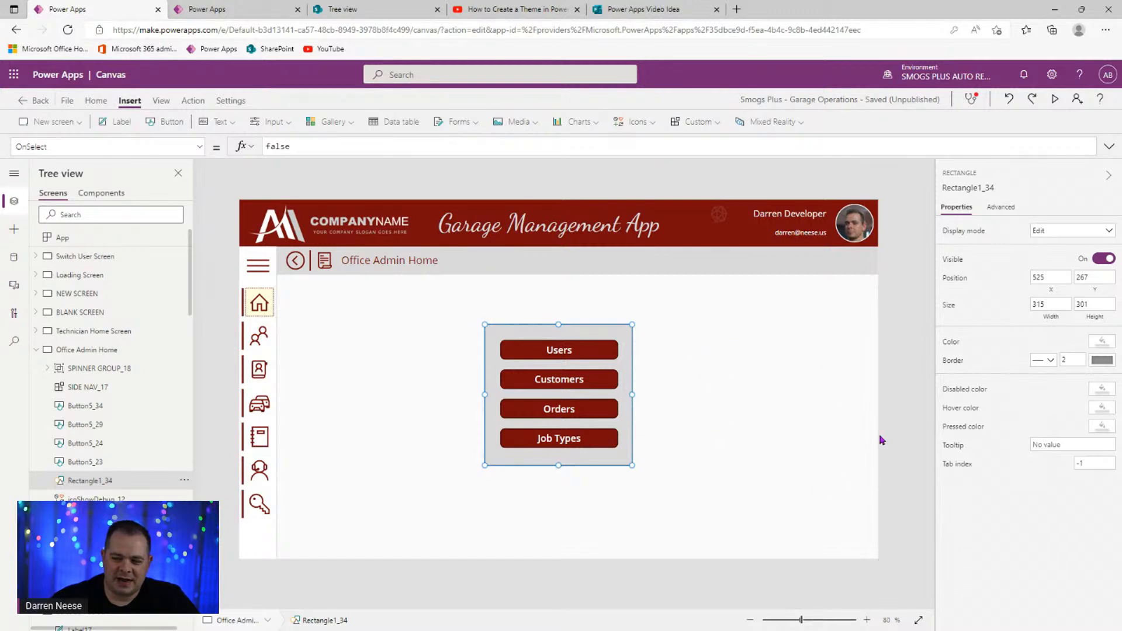
- Stretch the grey panel Rectangle1_34 taller, from 301 to 358
click(896, 368)
click(567, 463)
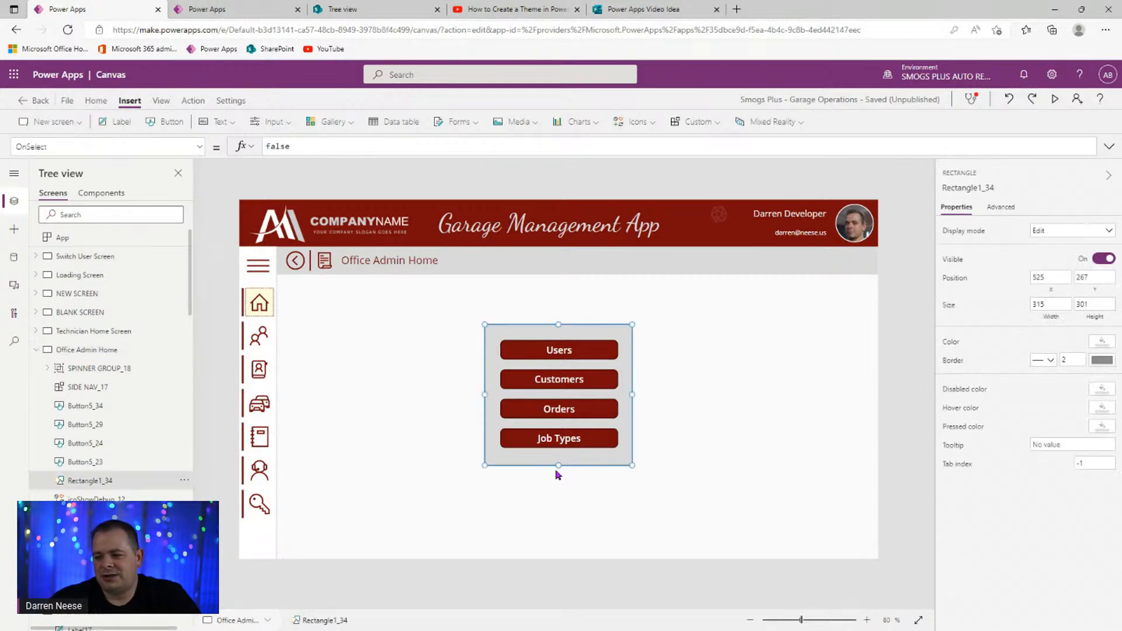
drag(559, 465, 559, 492)
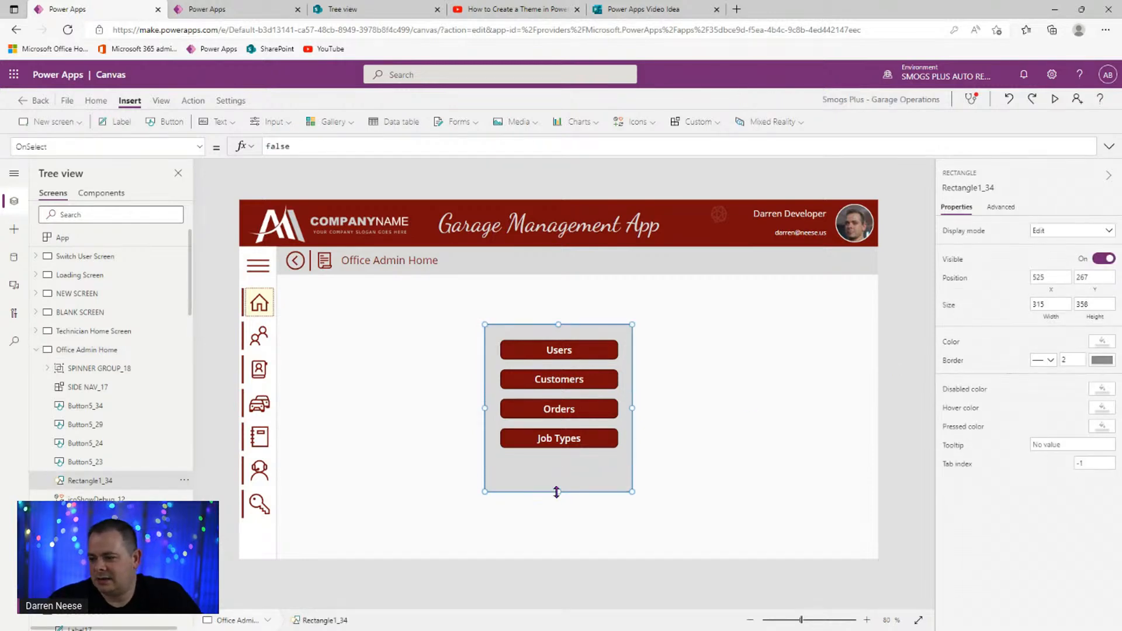
- Copy the Job Types button below itself and label the copy Application Settings
click(760, 456)
click(563, 439)
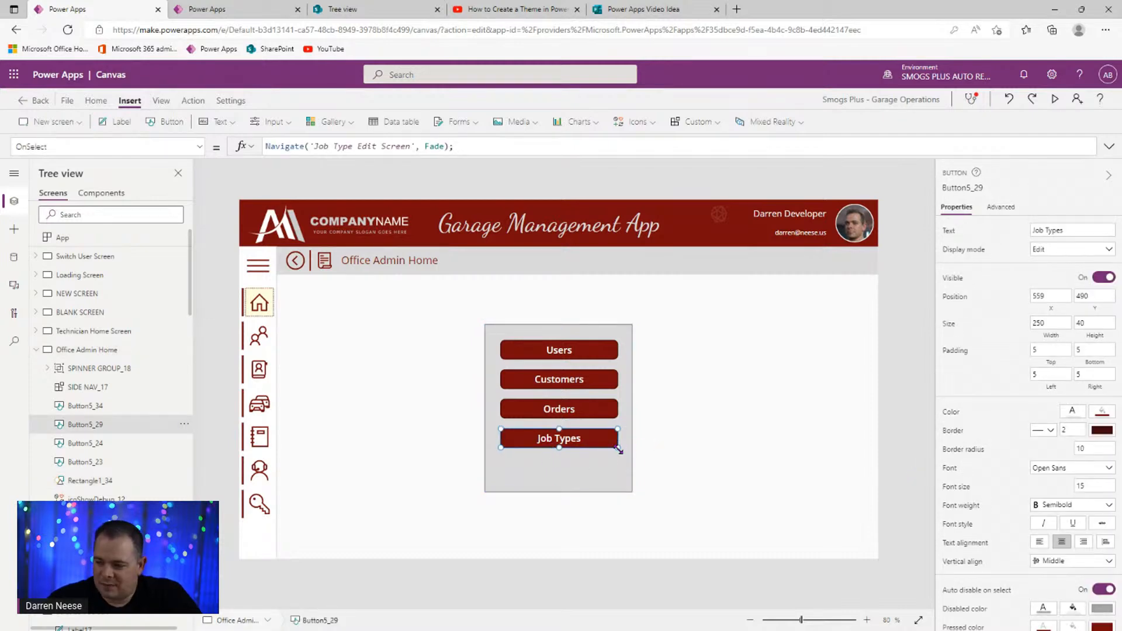
key(ctrl+c)
key(ctrl+v)
drag(592, 457, 587, 465)
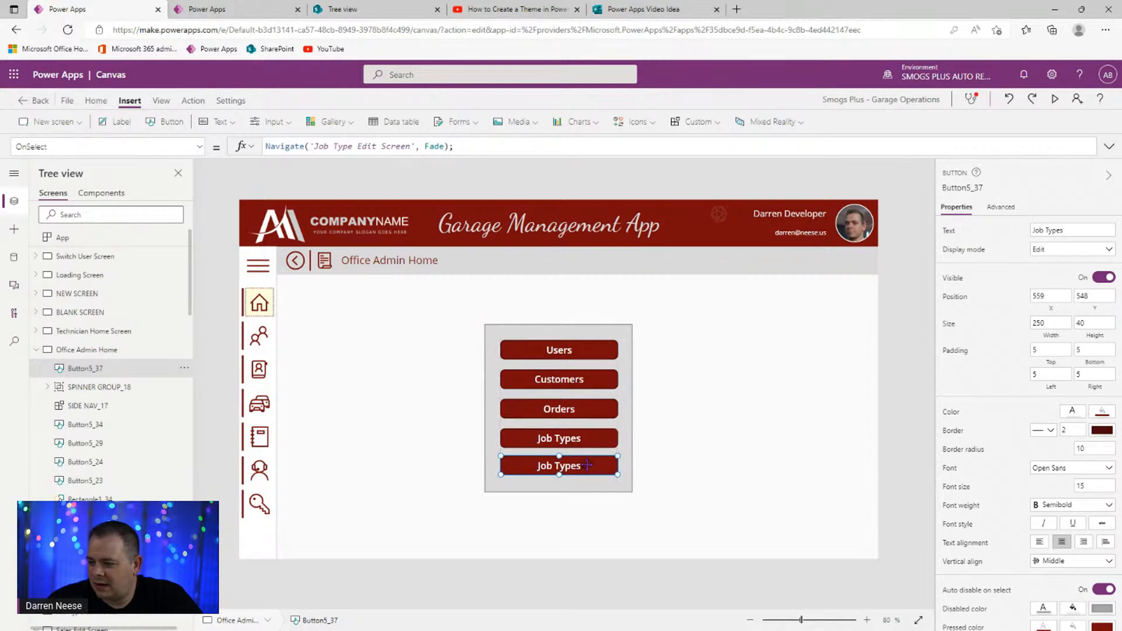
click(1084, 230)
text(Application Settings)
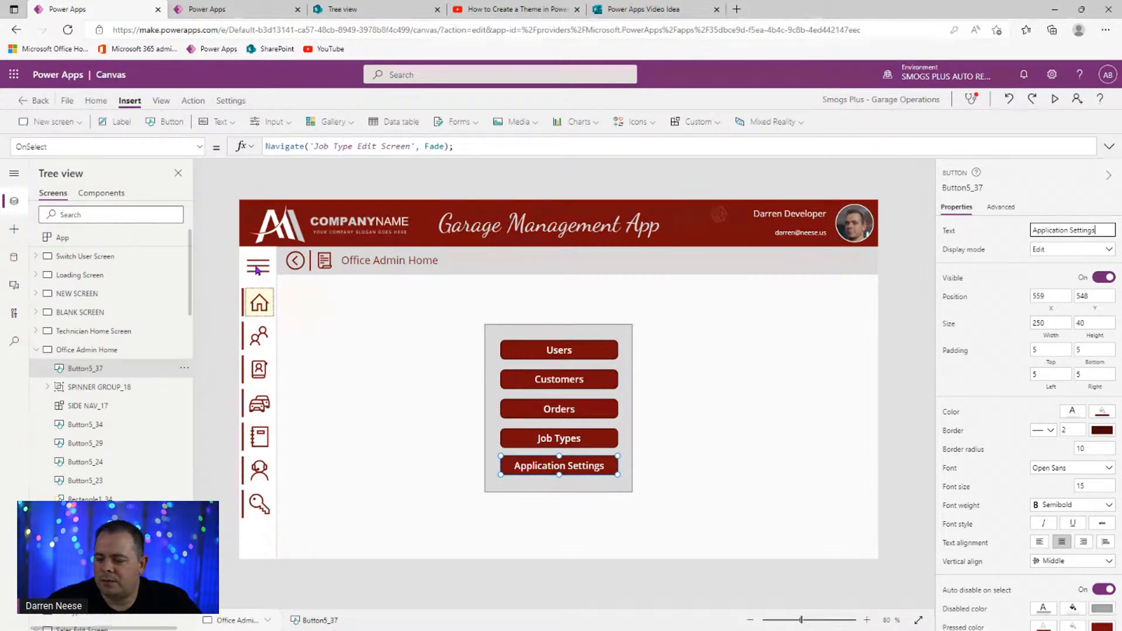
click(34, 350)
click(92, 313)
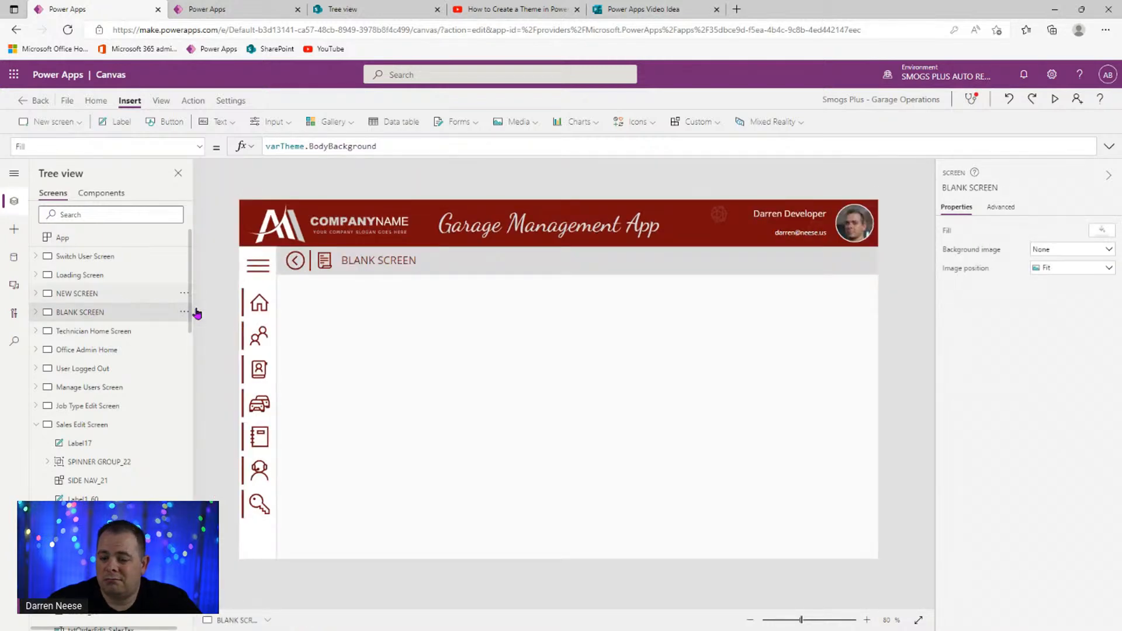
- Duplicate NEW SCREEN as NEW SCREEN_1 and start editing its name in Properties
click(94, 298)
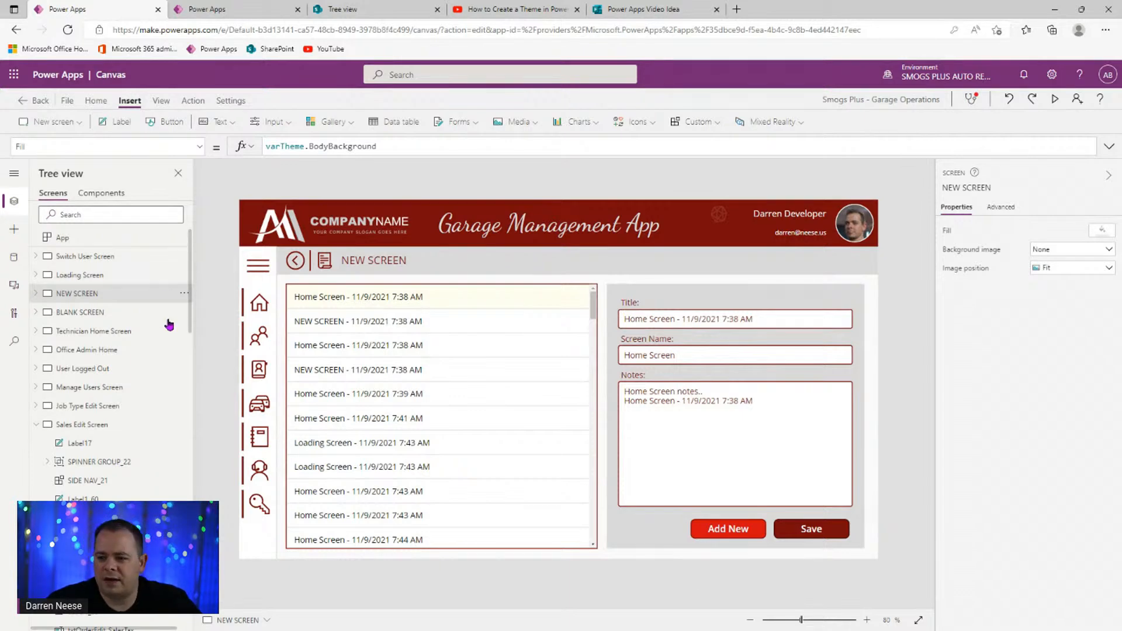
click(184, 294)
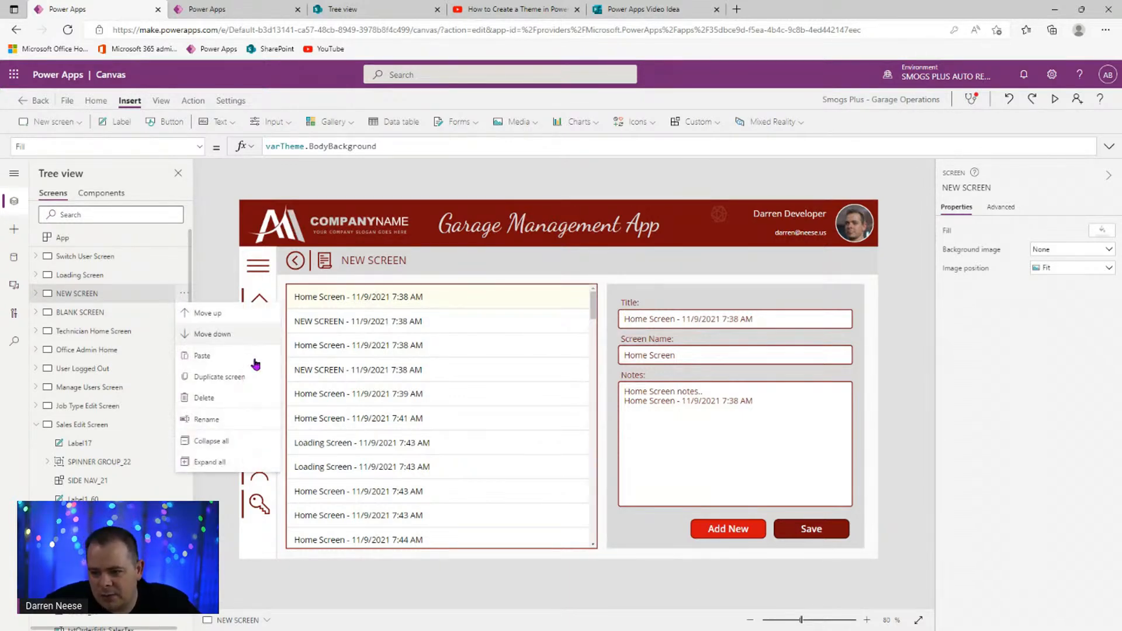
click(227, 376)
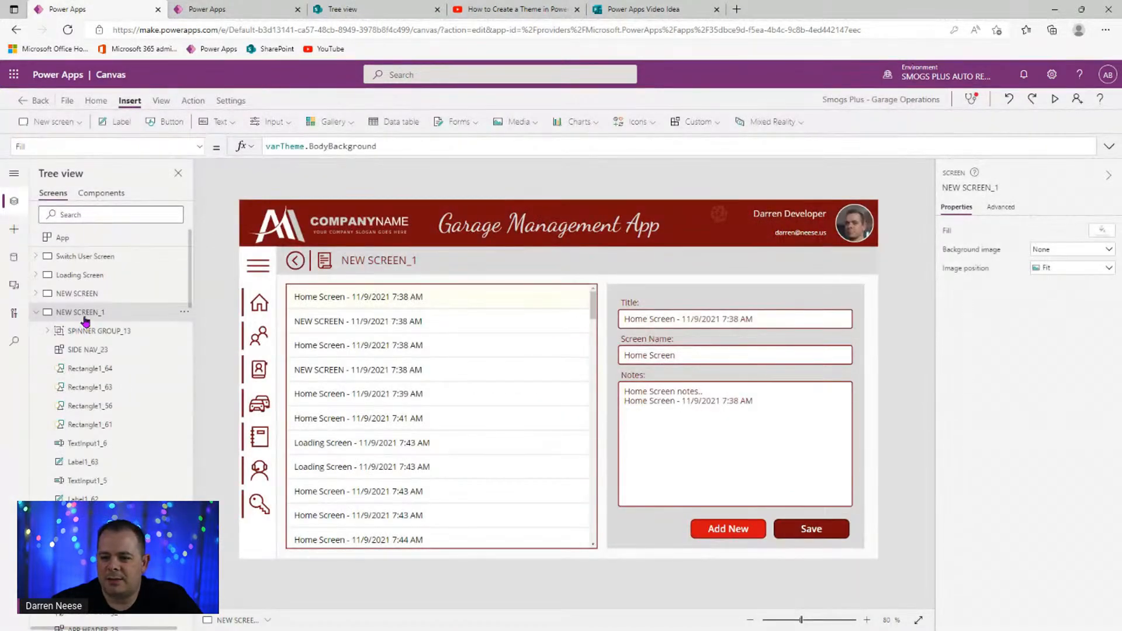
click(969, 186)
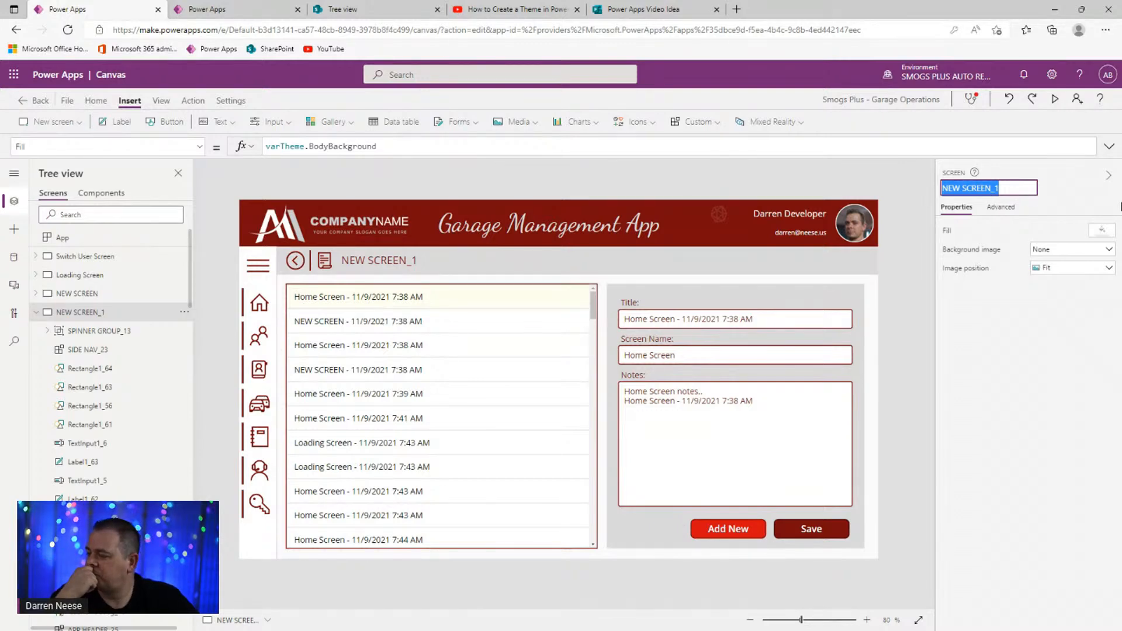
- Rename the duplicated screen to Manage Sales Tax Screen
text(Sales)
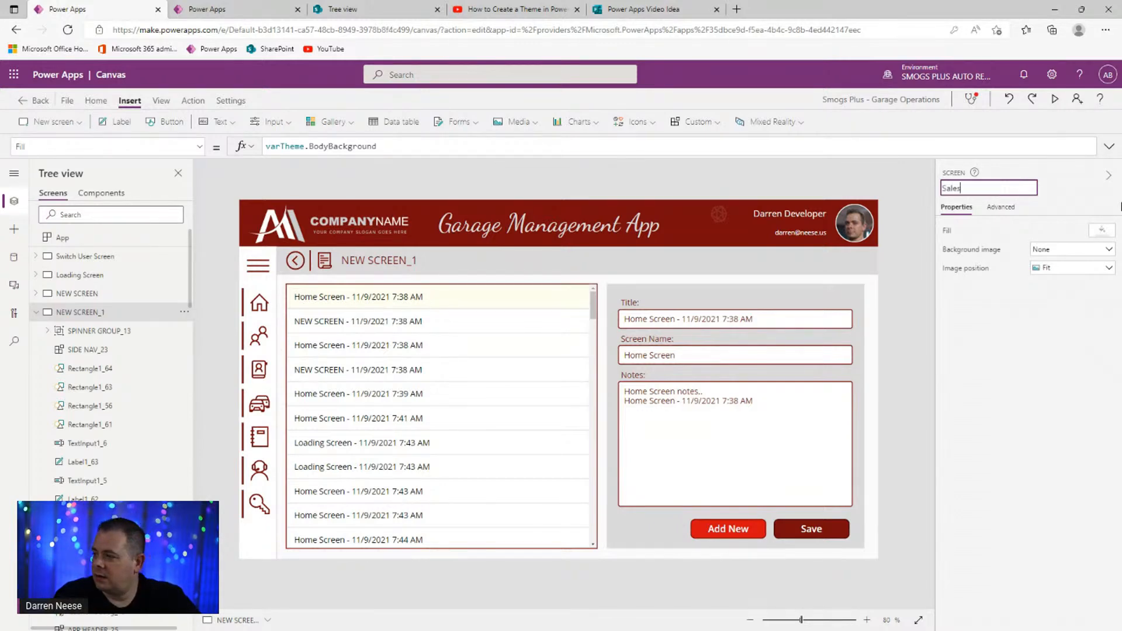
text(Edit)
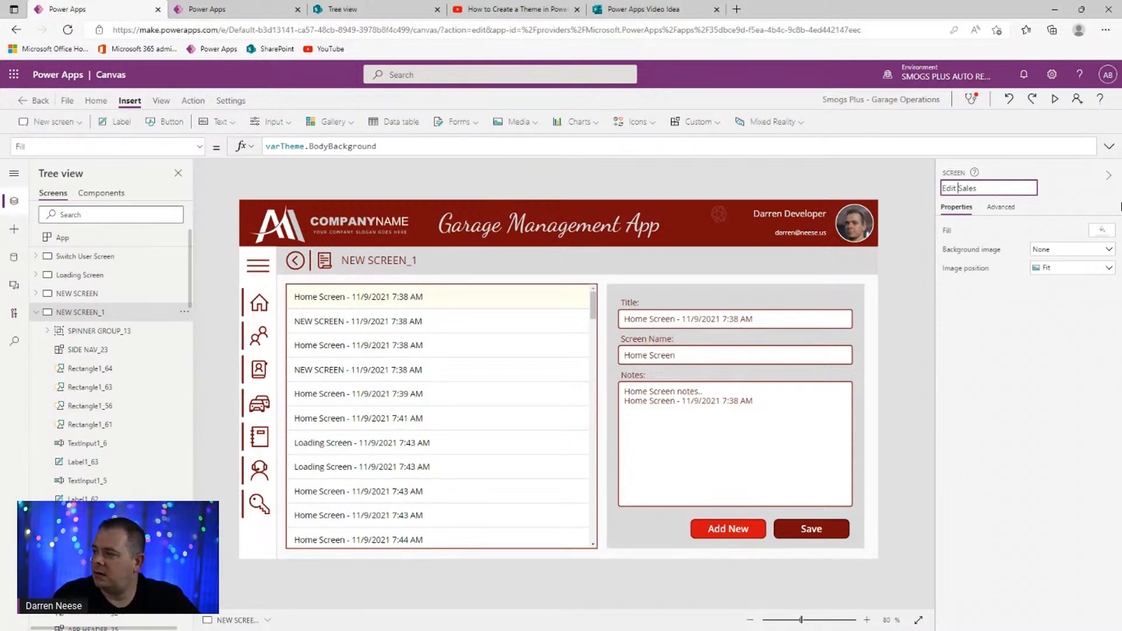
key(shift+Home)
text(Mange)
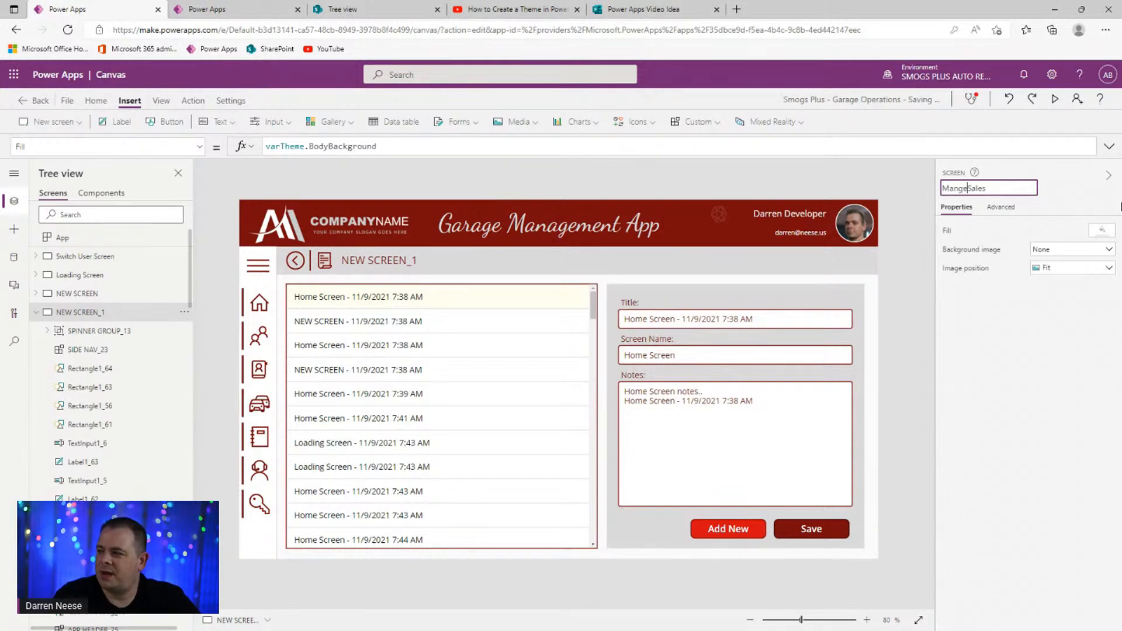
key(BackSpace)
key(BackSpace)
text(age)
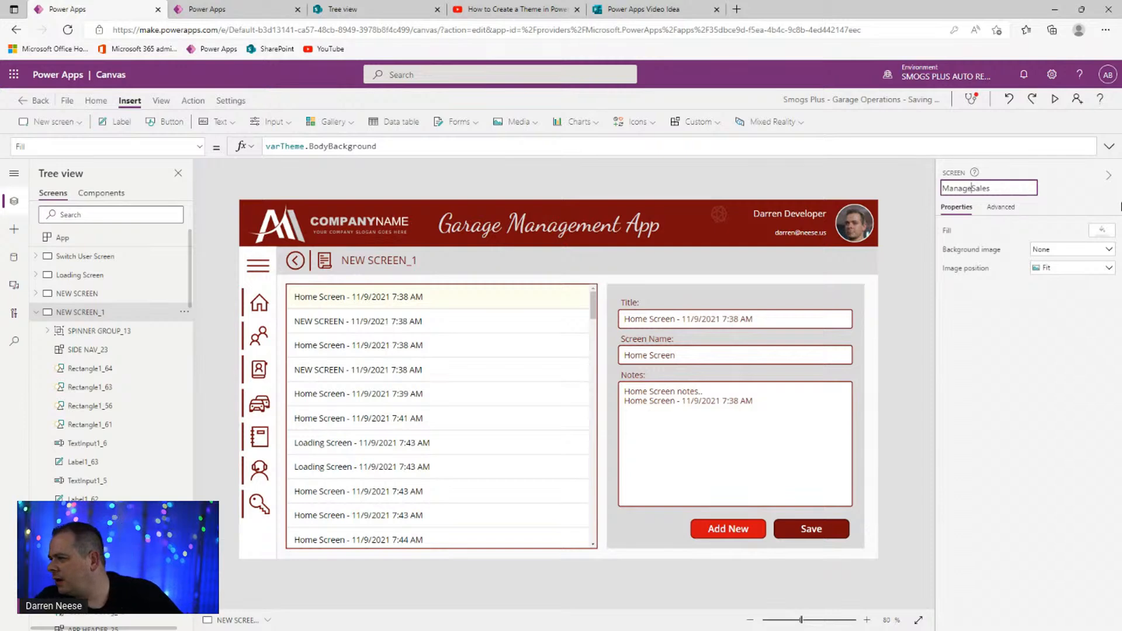
key(End)
text(Ta)
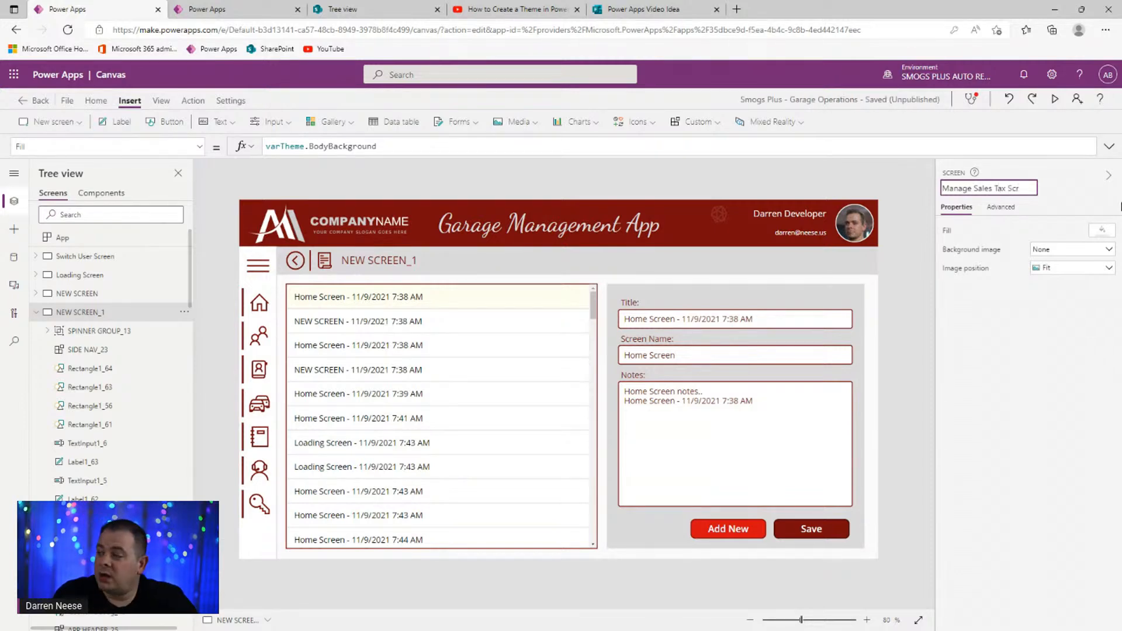
text(x Screen)
key(Return)
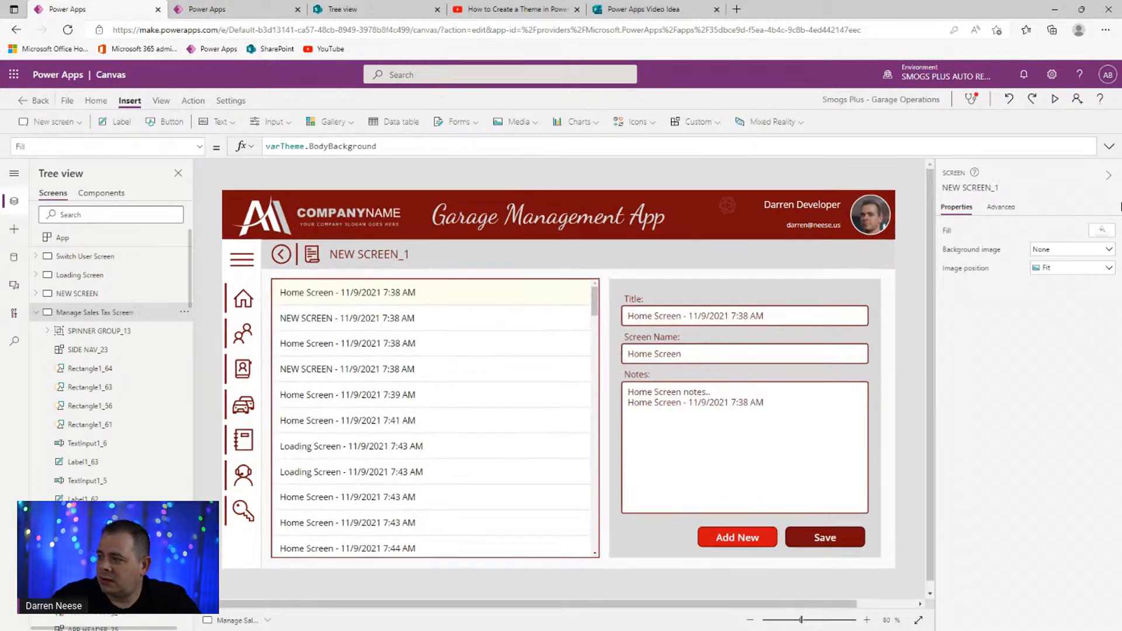
click(1006, 188)
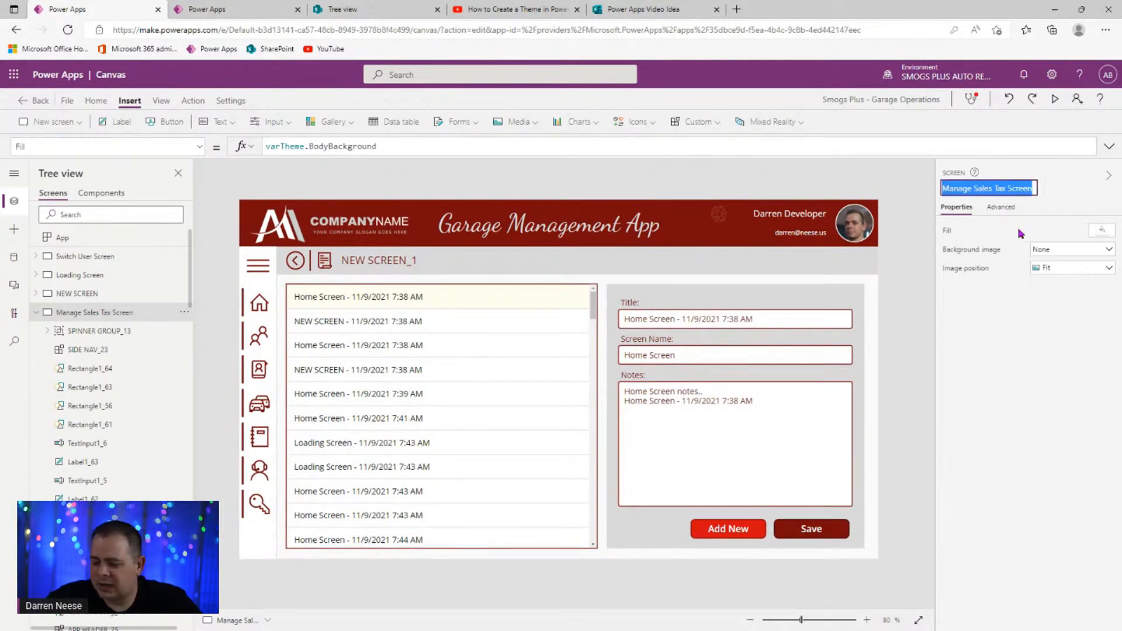
- Move Manage Sales Tax Screen down one place in the Tree view, below BLANK SCREEN
click(36, 312)
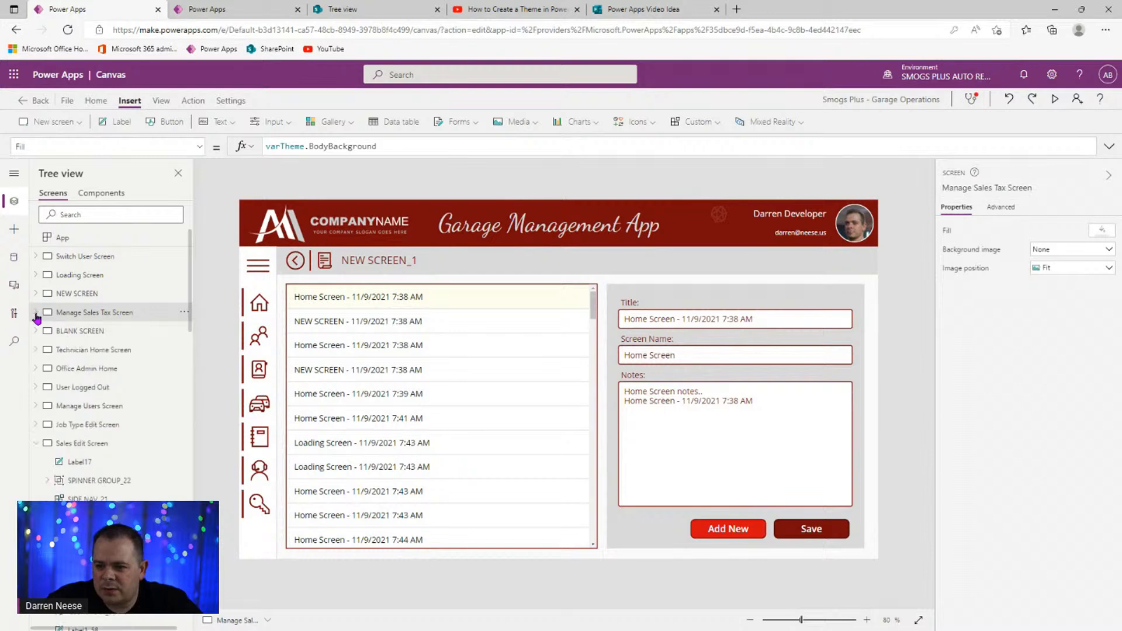
click(37, 443)
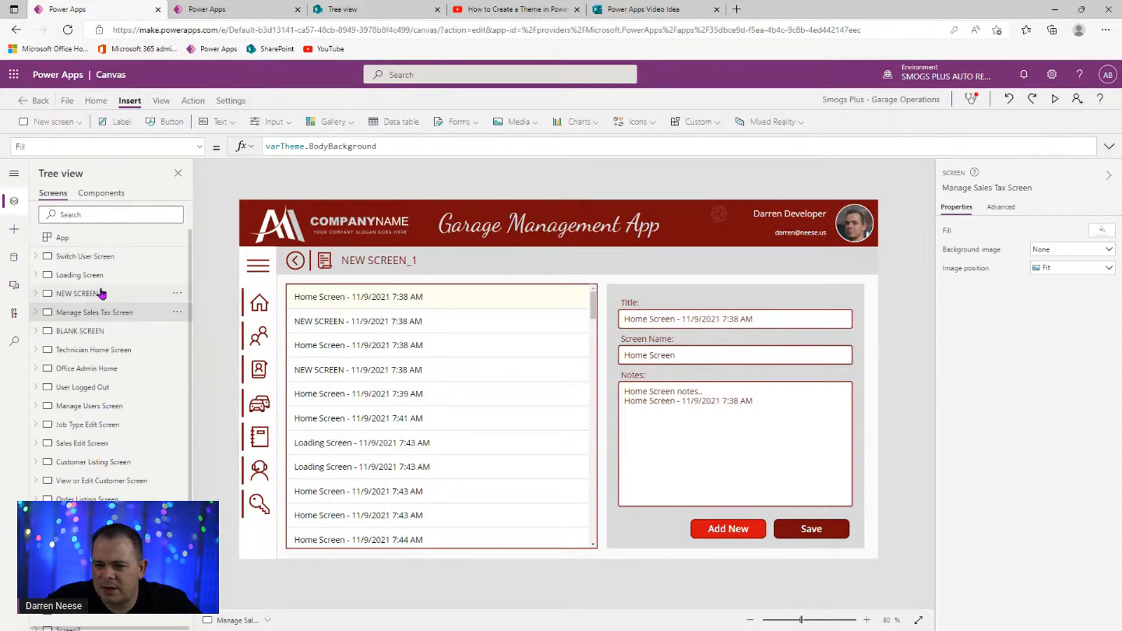
click(177, 311)
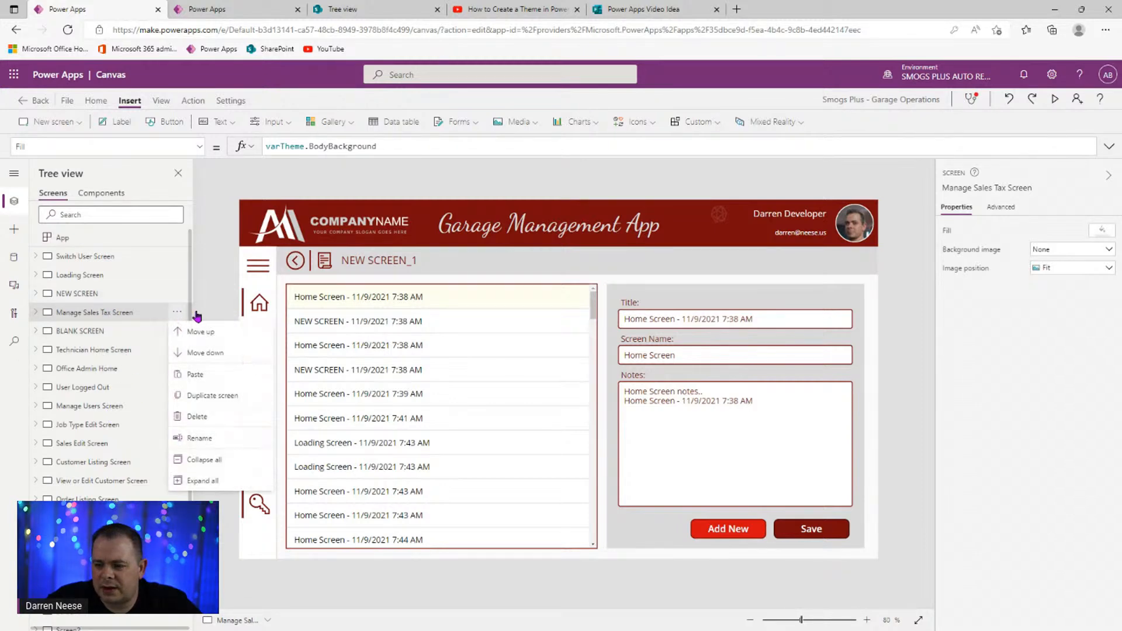
click(225, 362)
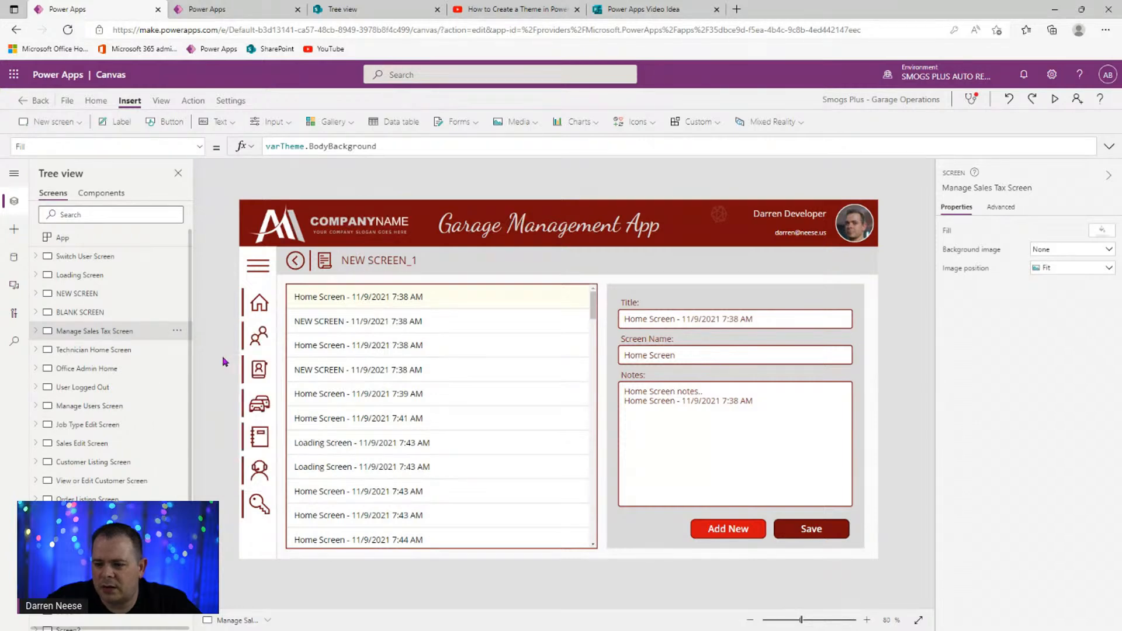
- On Office Admin Home, select the Application Settings button's Navigate target screen in OnSelect
alt+click(259, 303)
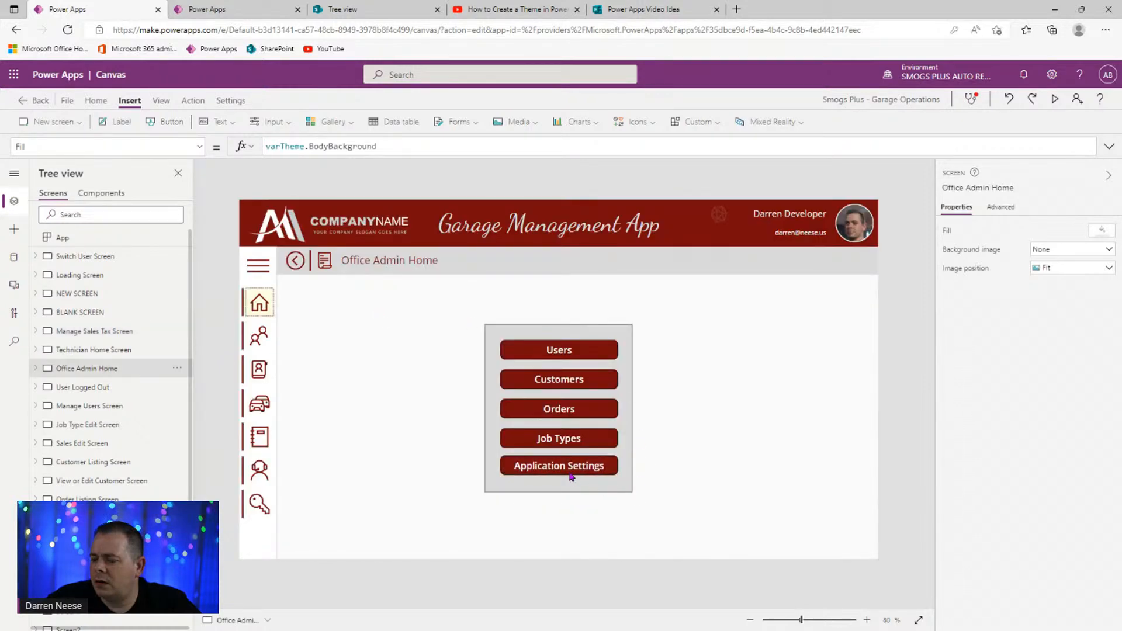
click(571, 474)
drag(311, 146, 415, 147)
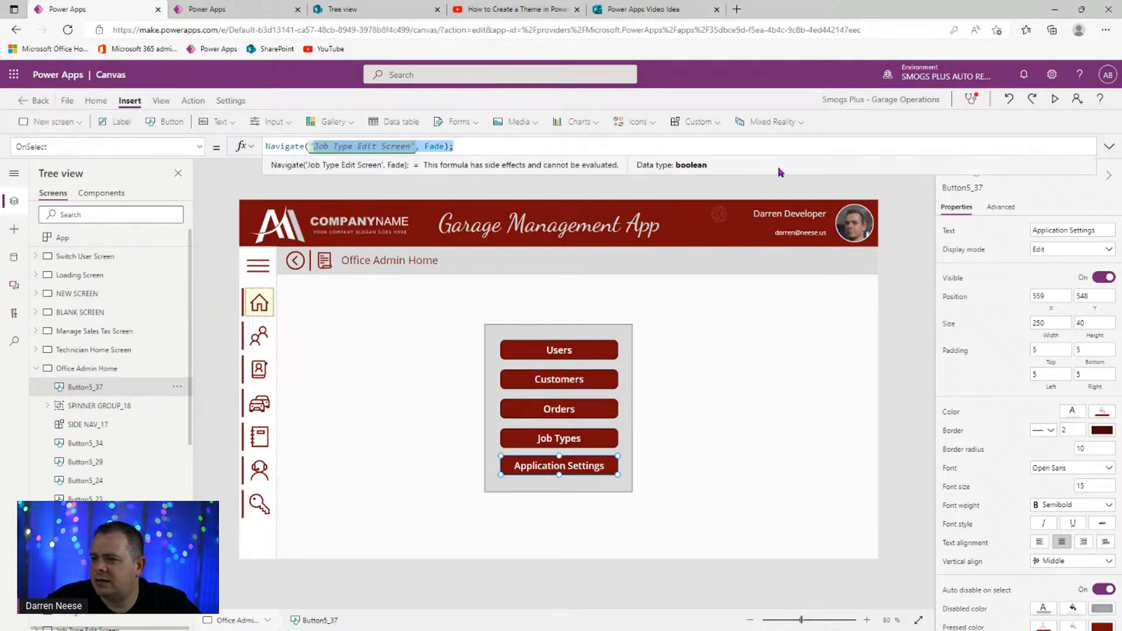
- Point the button's Navigate to 'Manage Sales Tax Screen' and label it Manage Sales Tax
text('Manage Sales Tax Screen)
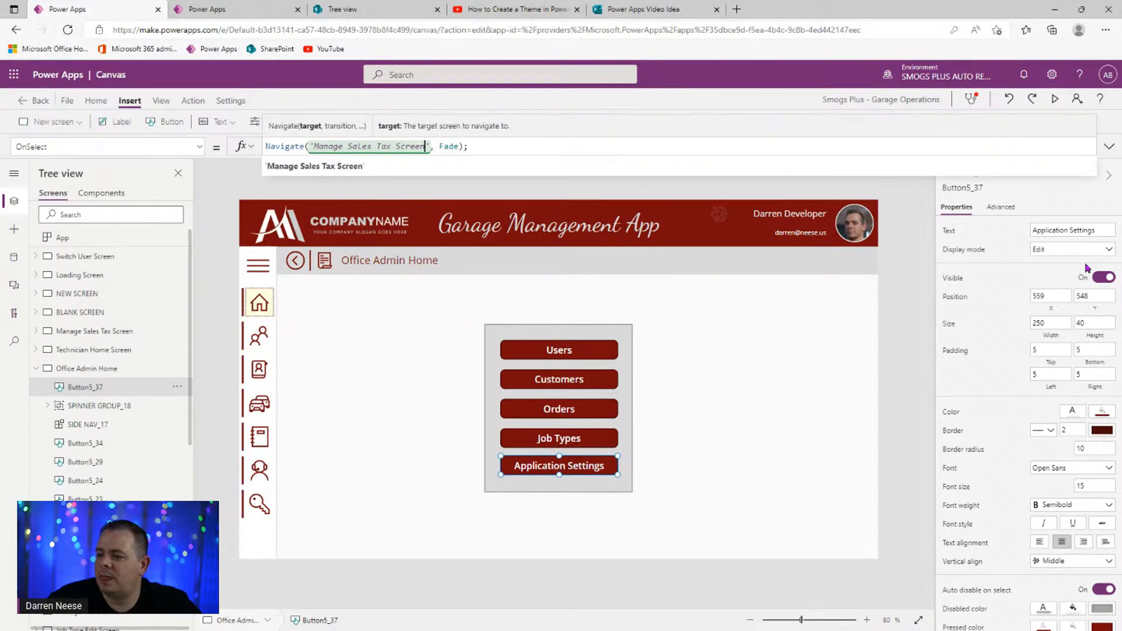
click(1078, 230)
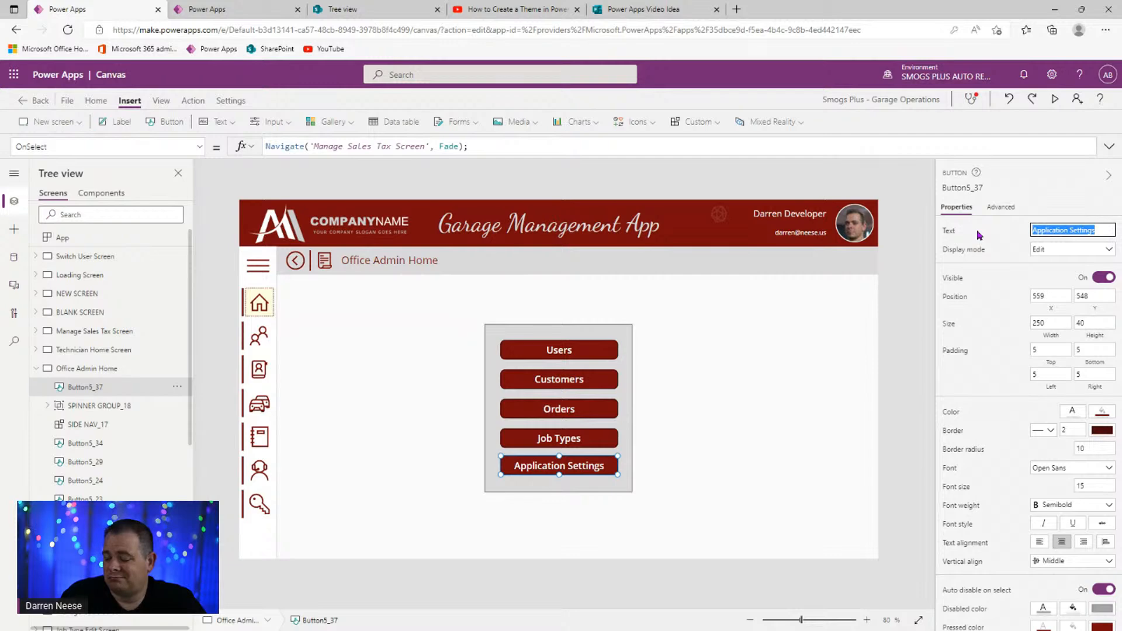
text(Man)
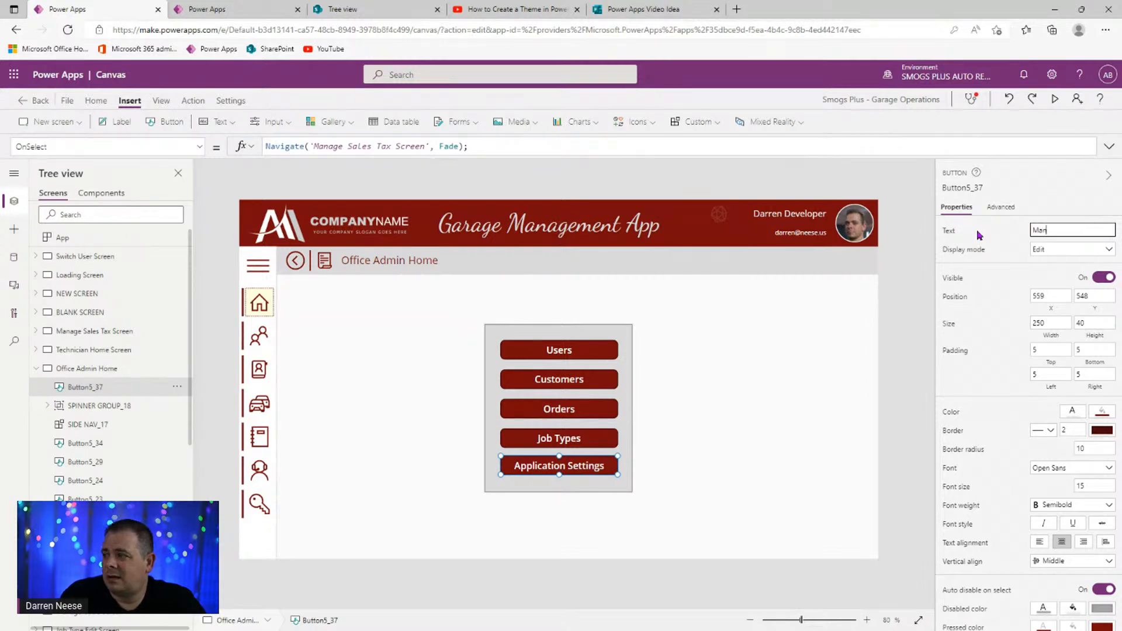
text(age Sales Tax)
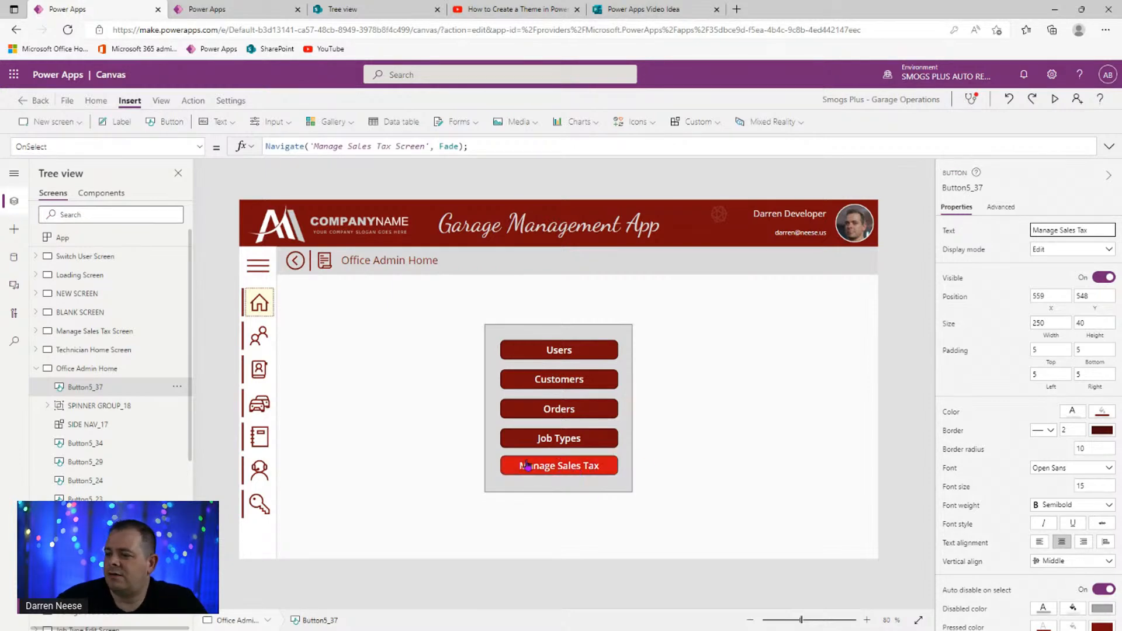
- Bring the side navigation and spinner group to the front, then test the Manage Sales Tax button
right_click(259, 277)
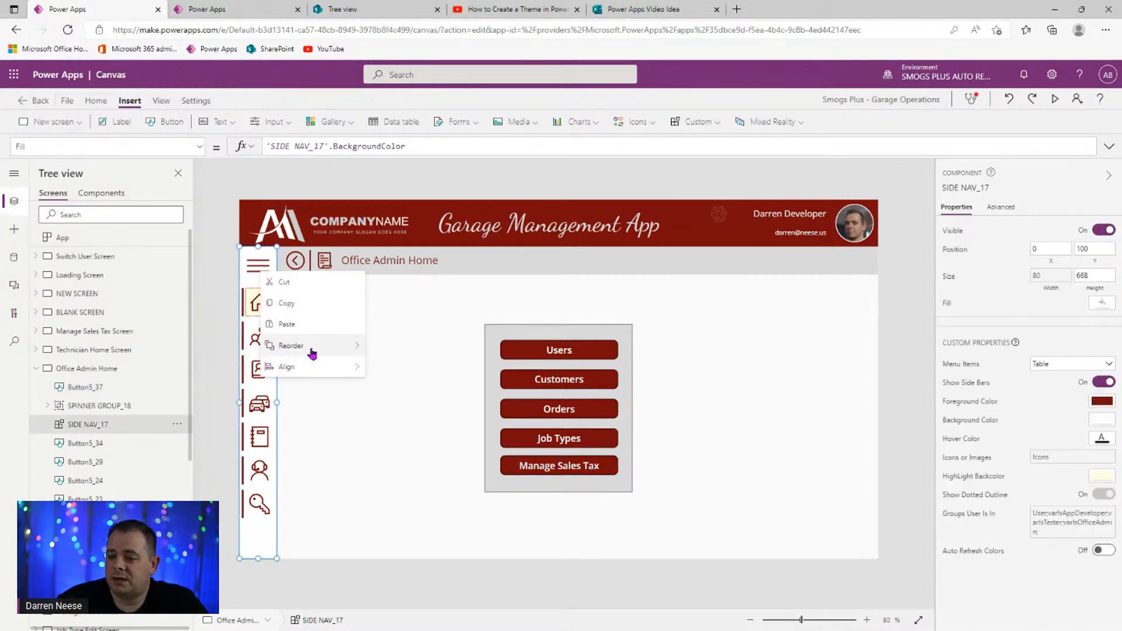
click(380, 345)
click(146, 429)
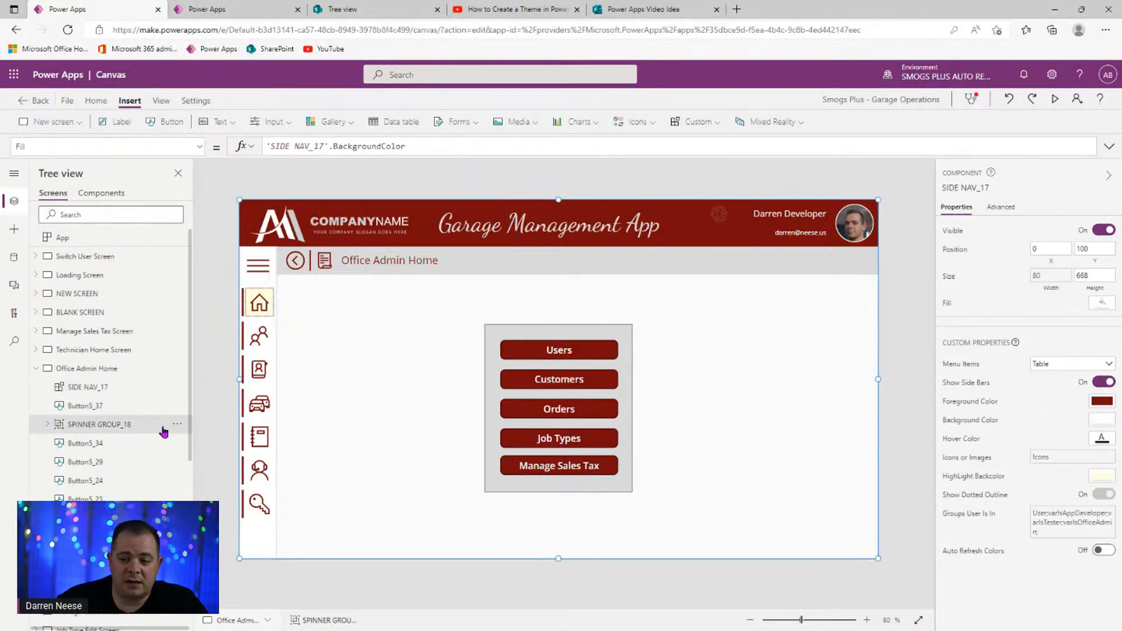
click(177, 424)
mouse_move(228, 390)
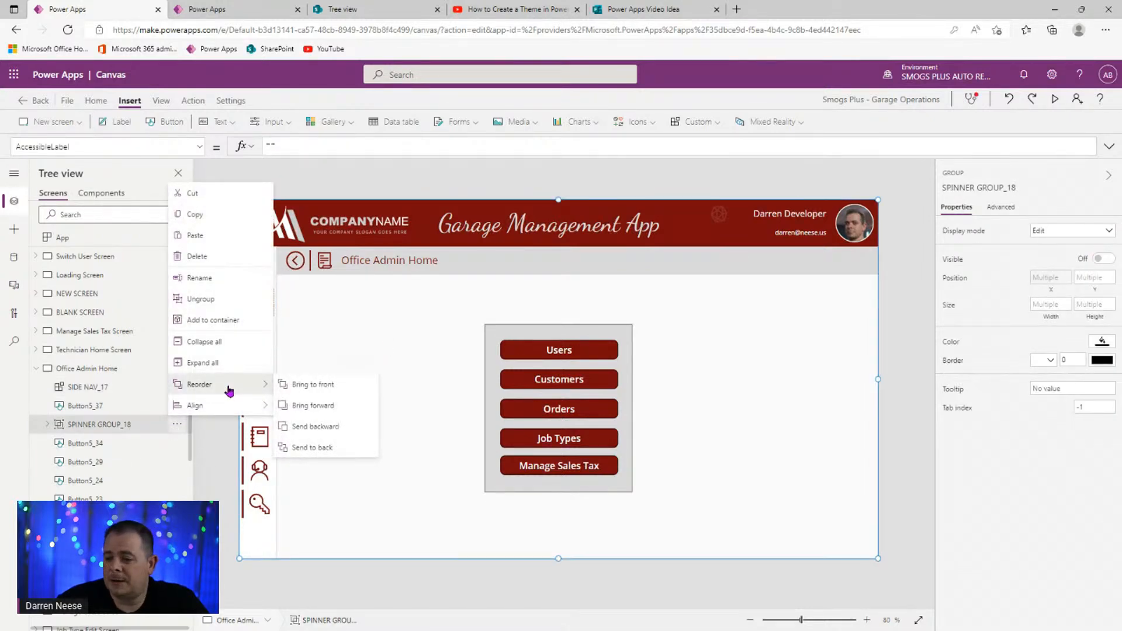
click(313, 386)
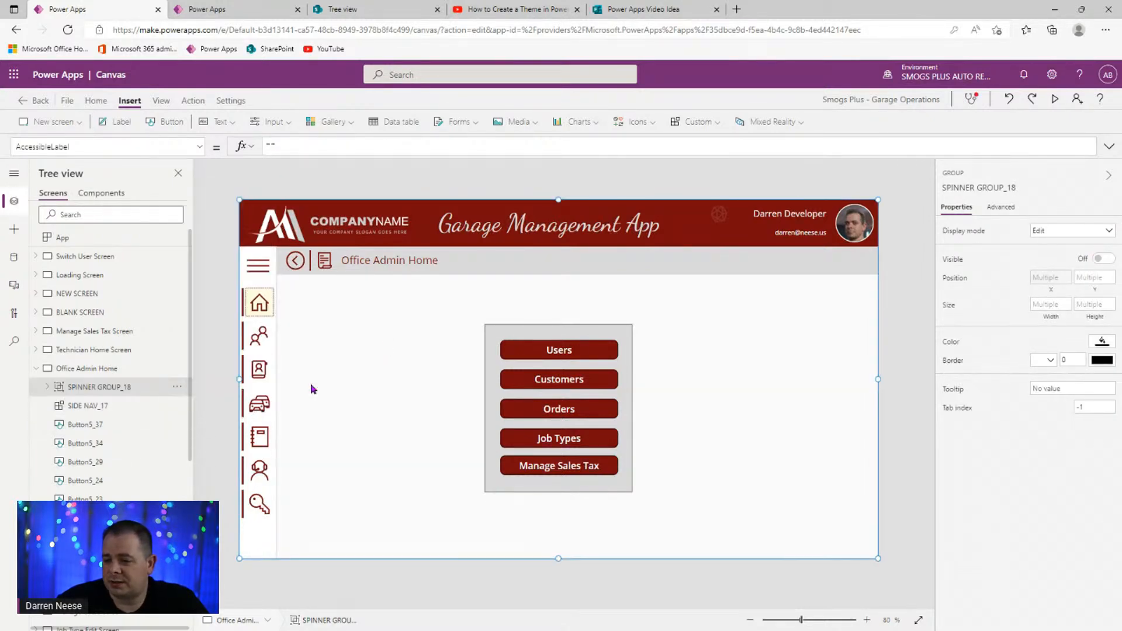
alt+click(587, 474)
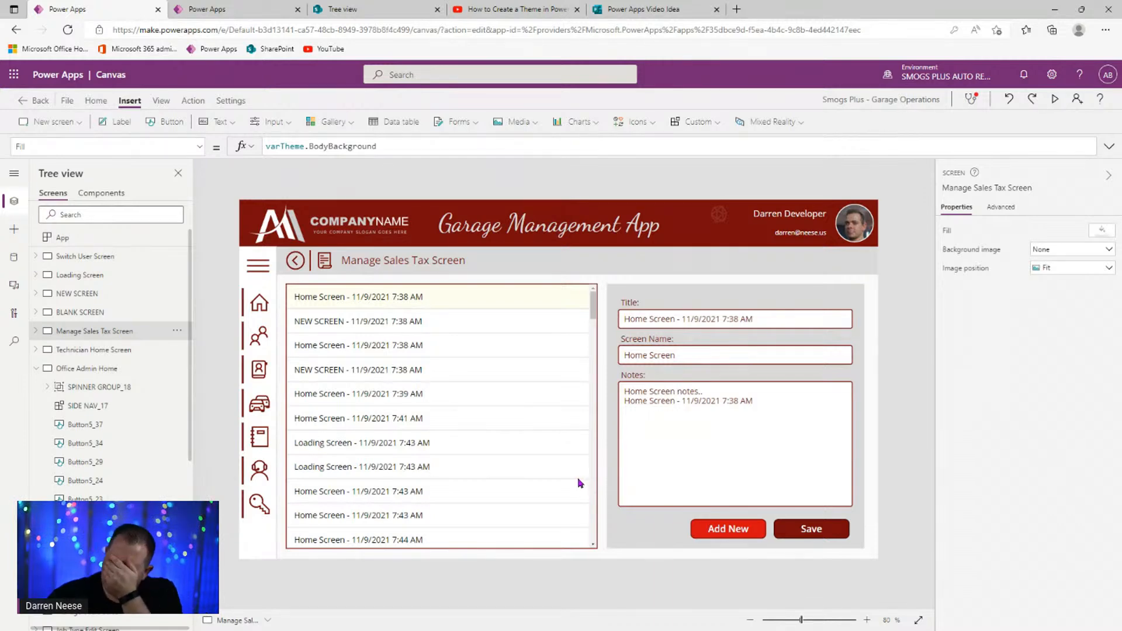
- Find Set(varDefaultTaxRate, 0.0725) in the App OnStart formula, then go back to SharePoint
click(358, 437)
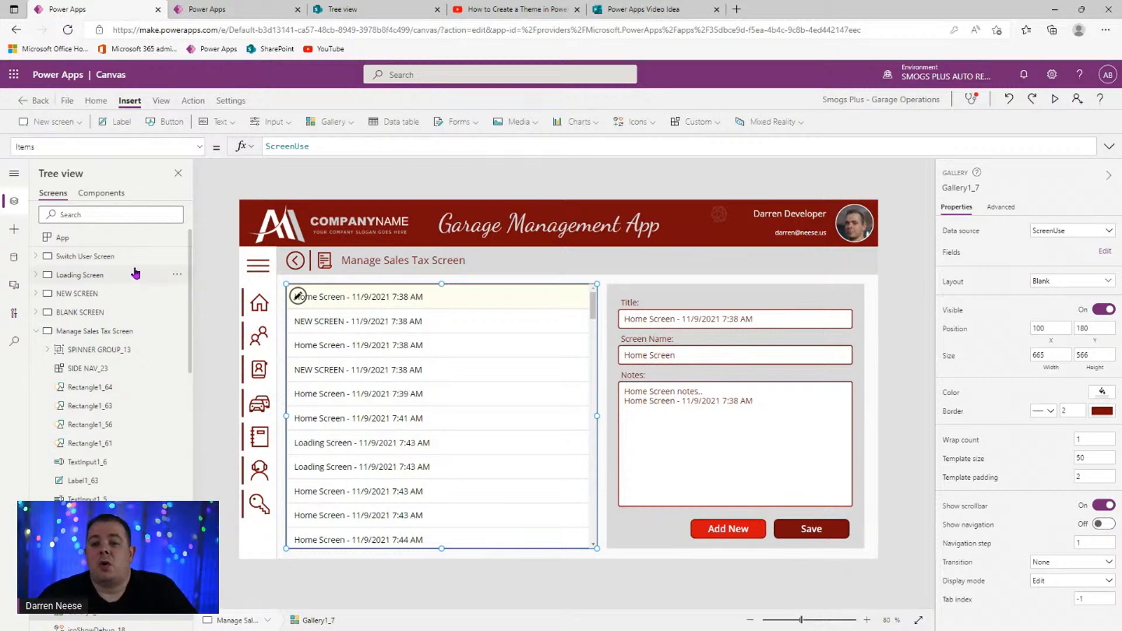
click(143, 237)
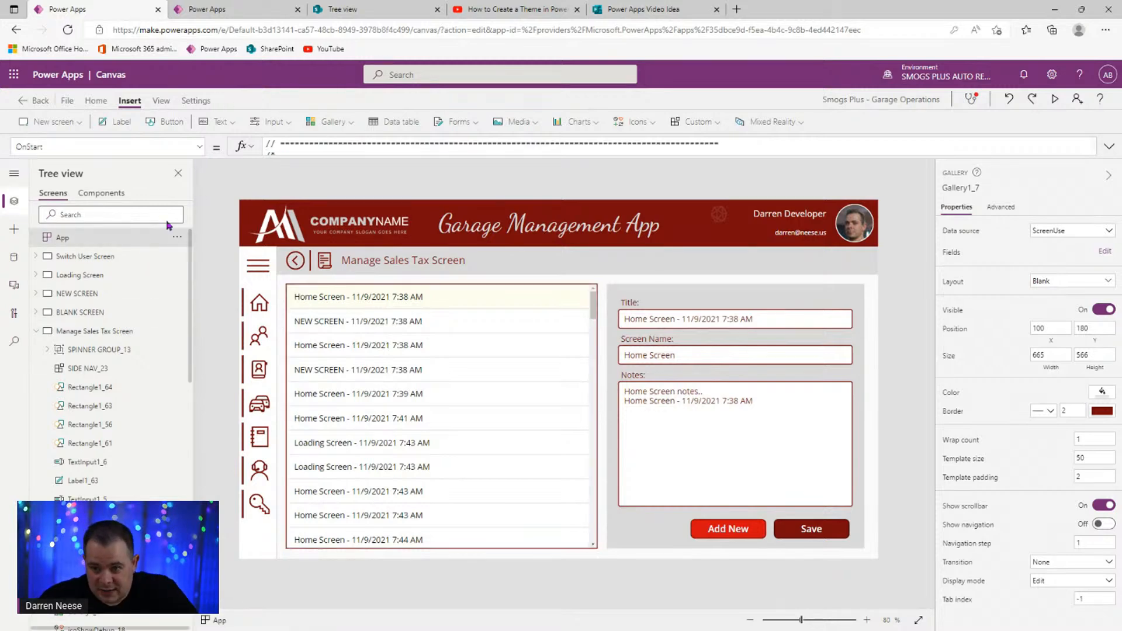
click(1109, 147)
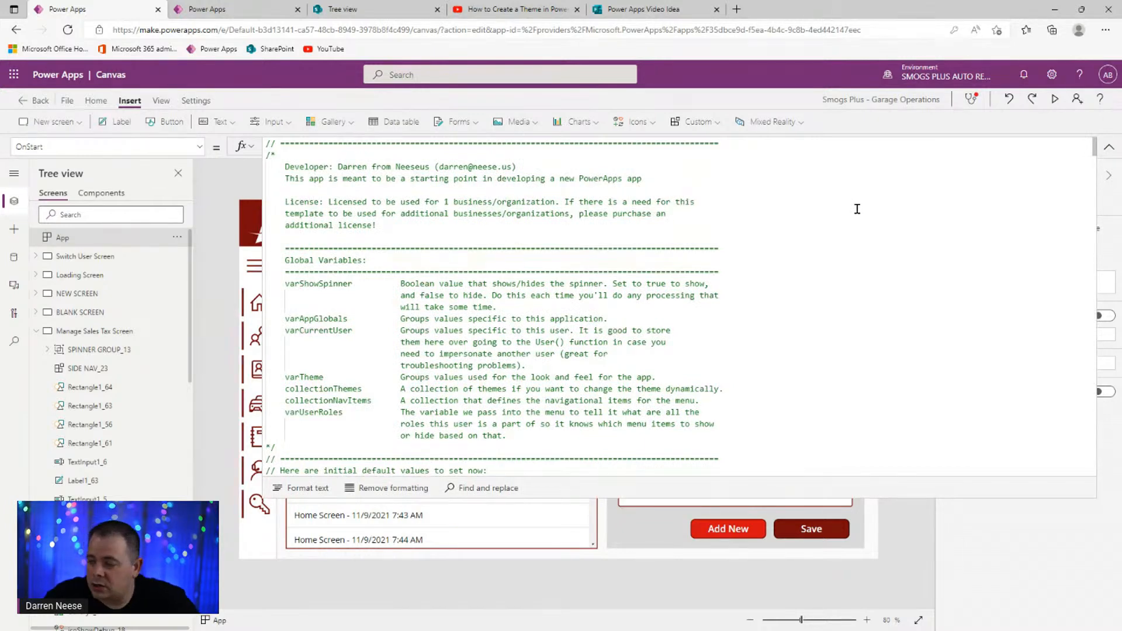
scroll(857, 208, down, 15)
scroll(545, 393, up, 3)
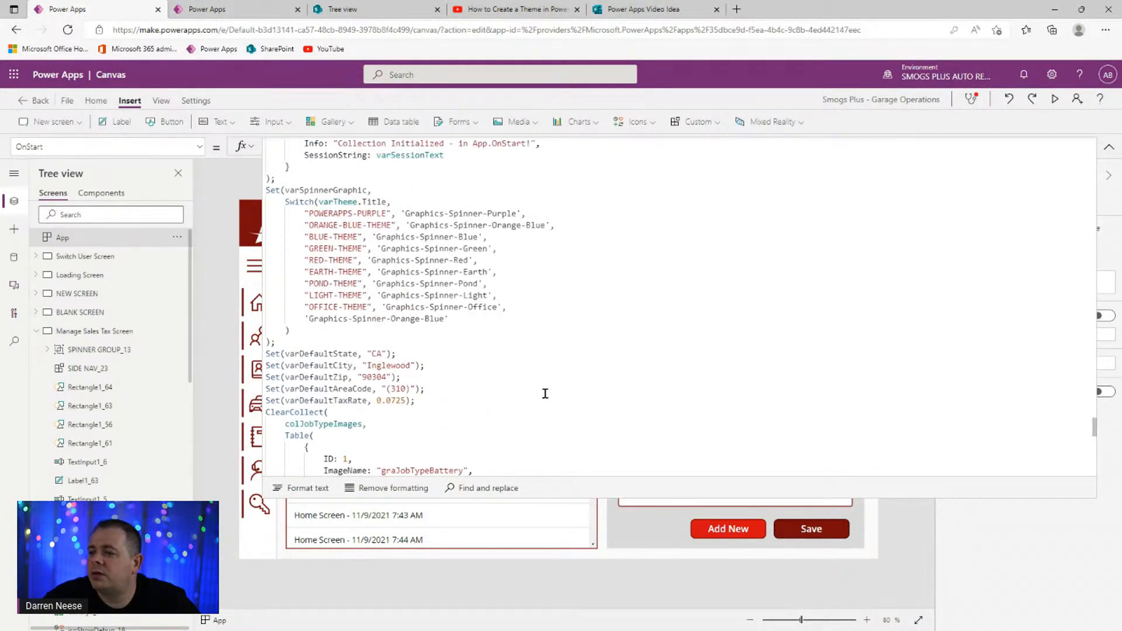
drag(407, 401, 377, 401)
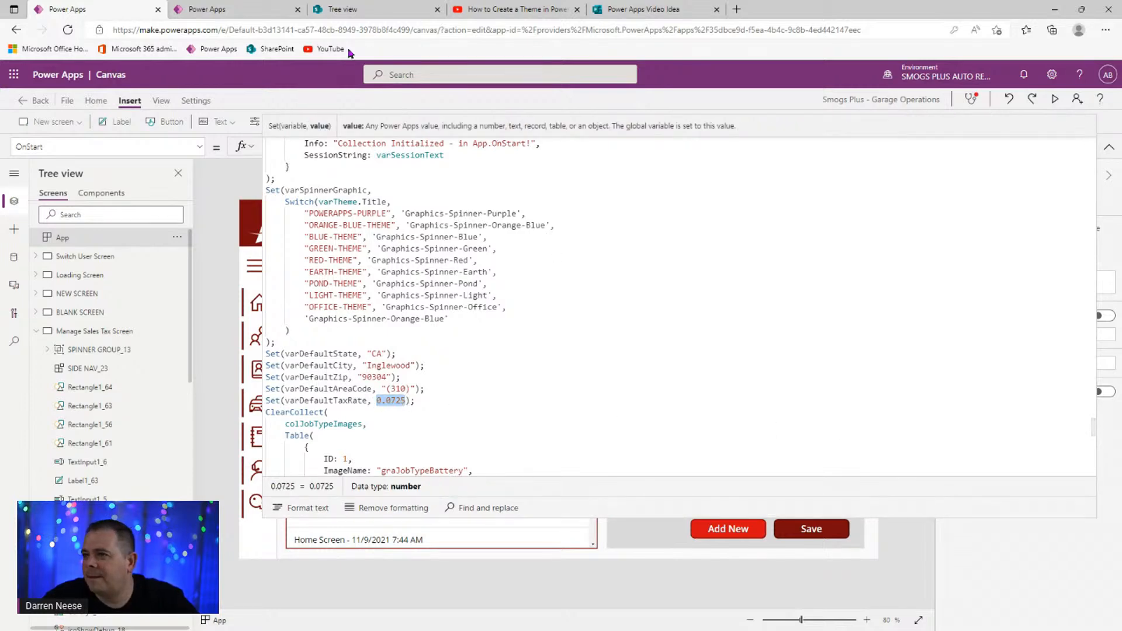
click(629, 11)
- Open the tblSalesTax list from the PowerApps Data site's contents
click(376, 10)
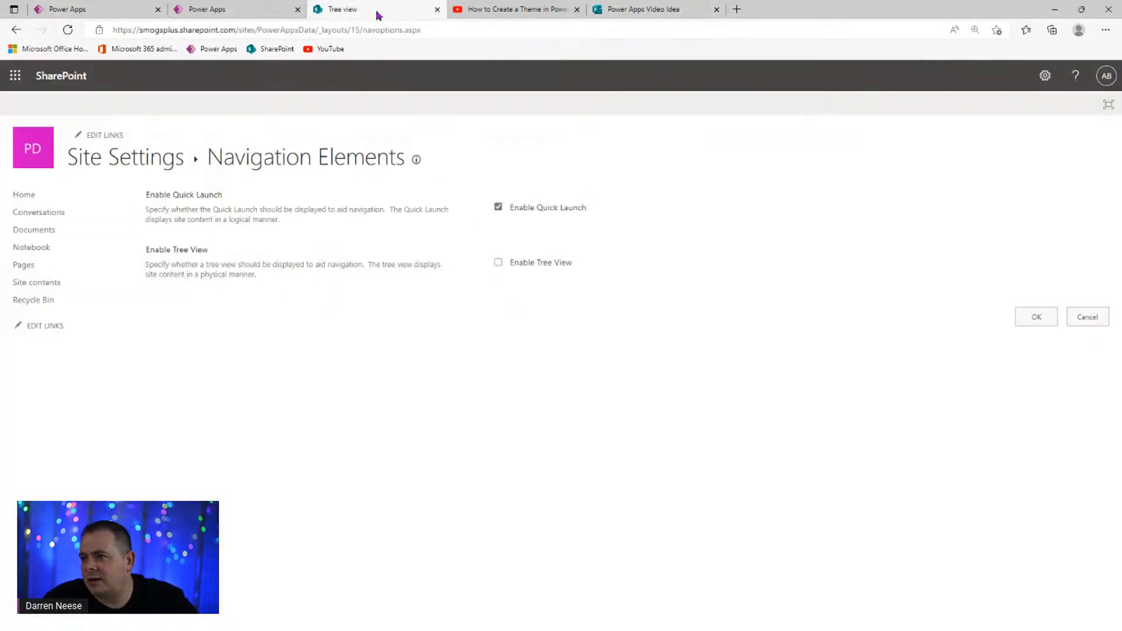
click(35, 153)
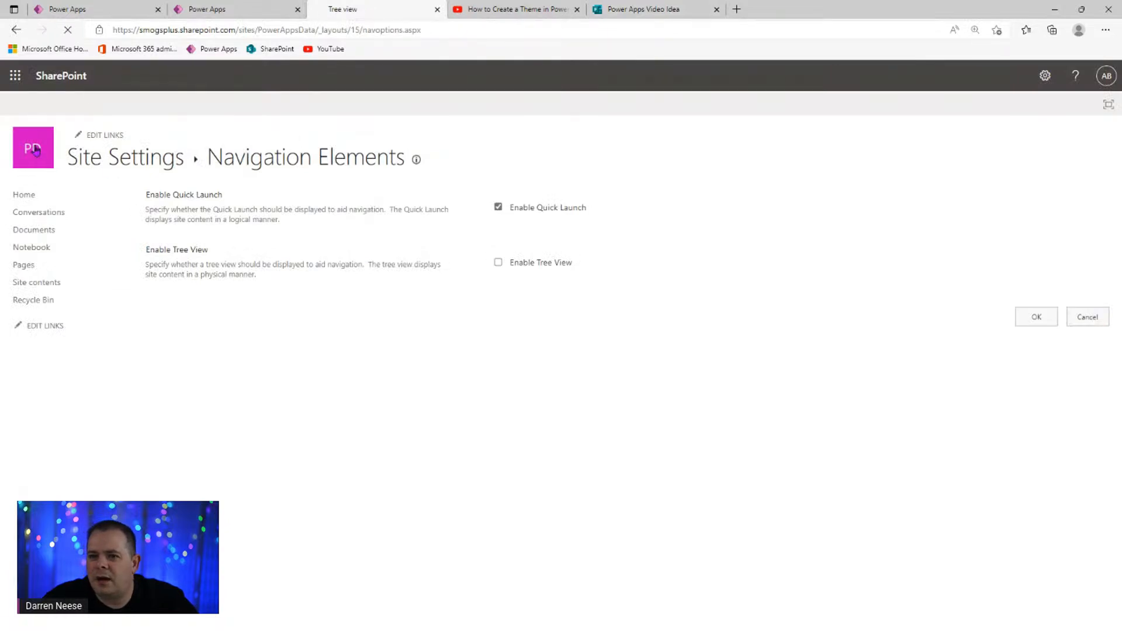
click(111, 299)
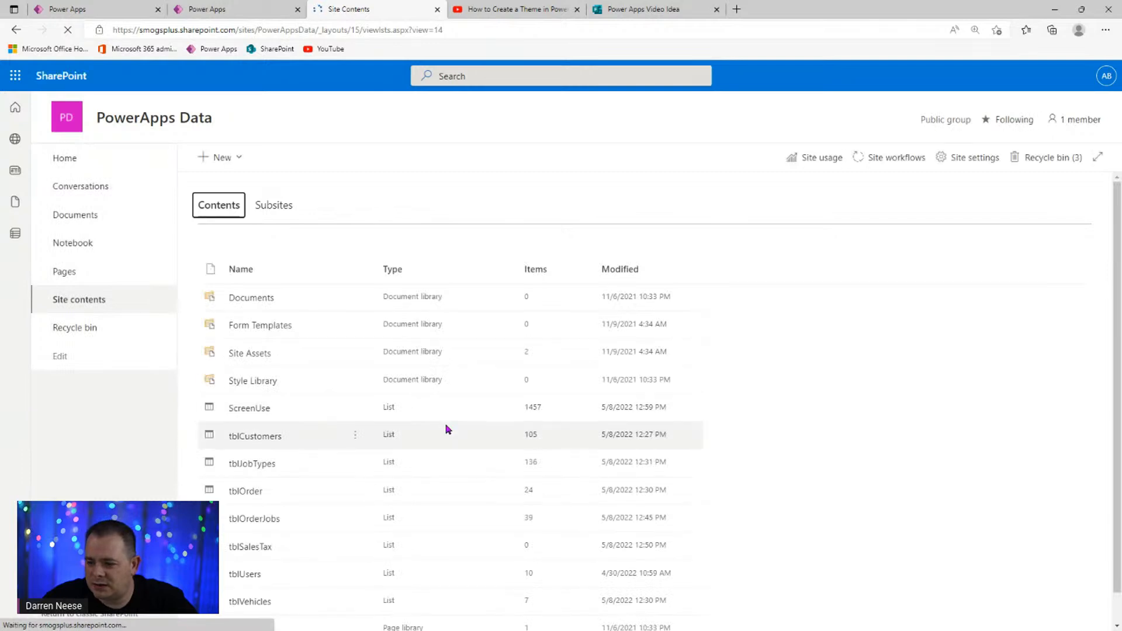
scroll(409, 441, down, 1)
click(257, 517)
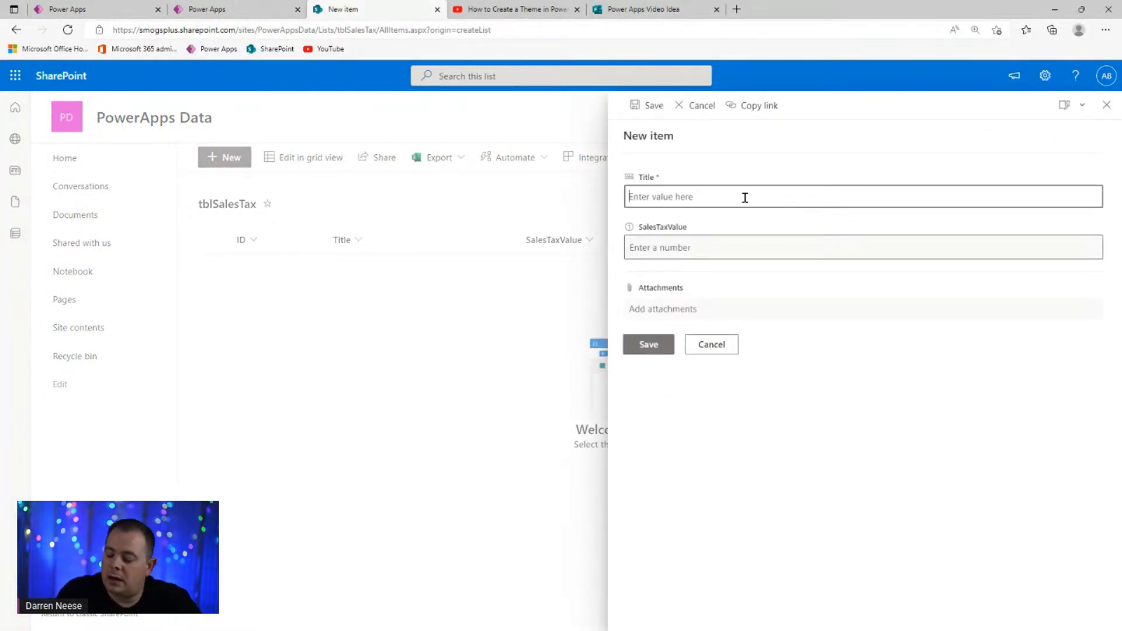
- Add a tblSalesTax item titled with the author's name and 5/8/22 4pm, with SalesTaxValue 0.0725
text(Darren Neese - 5/8/22)
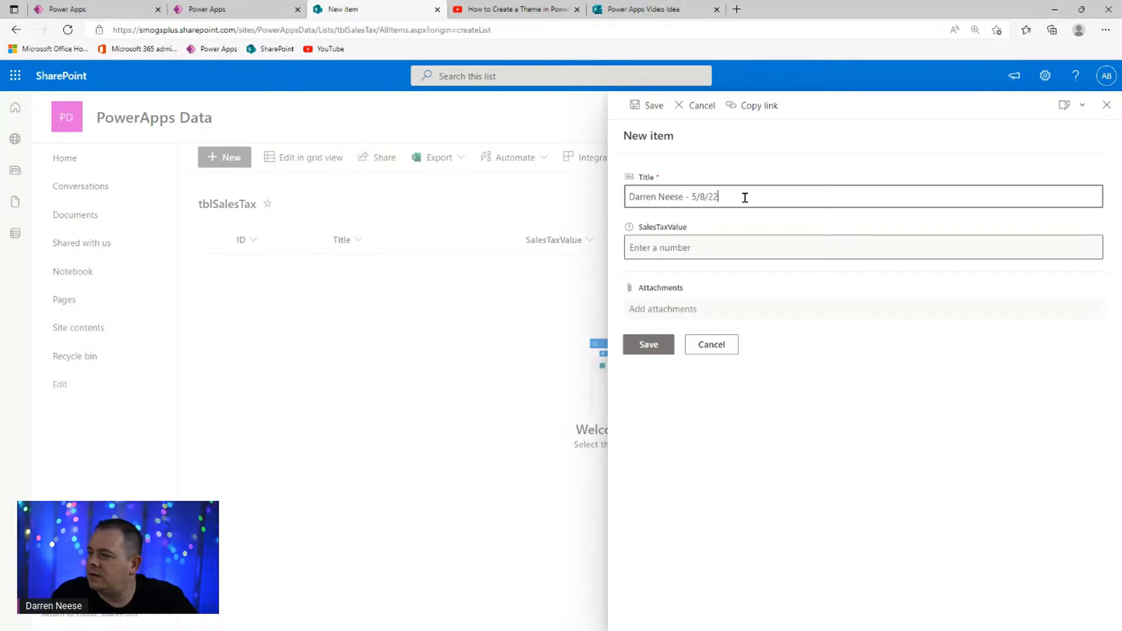
text(4pm)
click(764, 252)
text(0.0725)
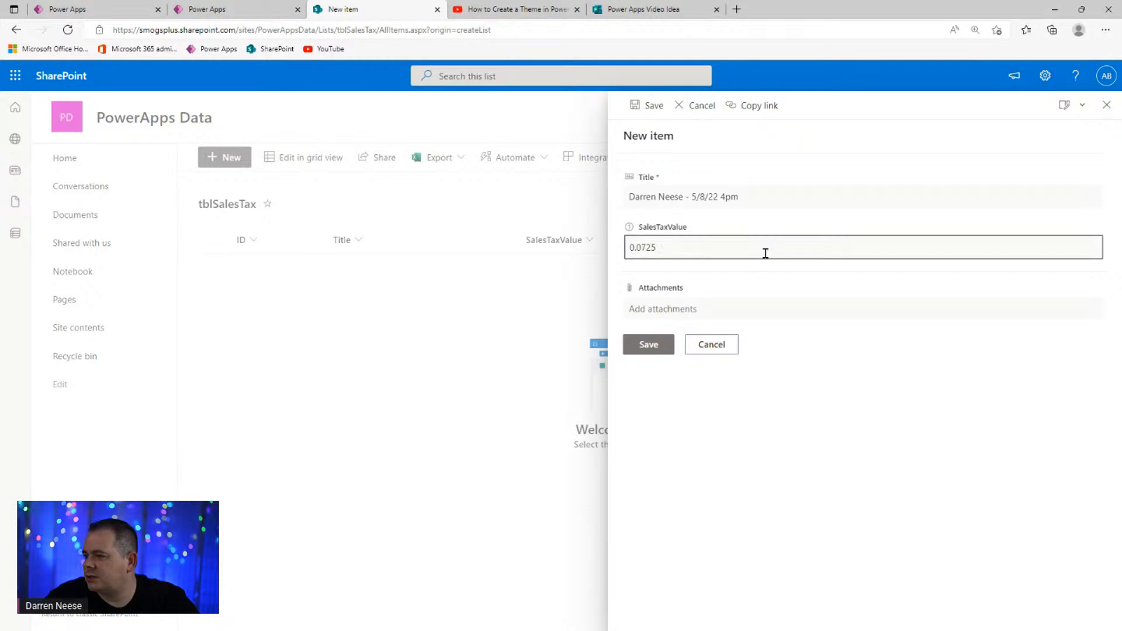
click(653, 345)
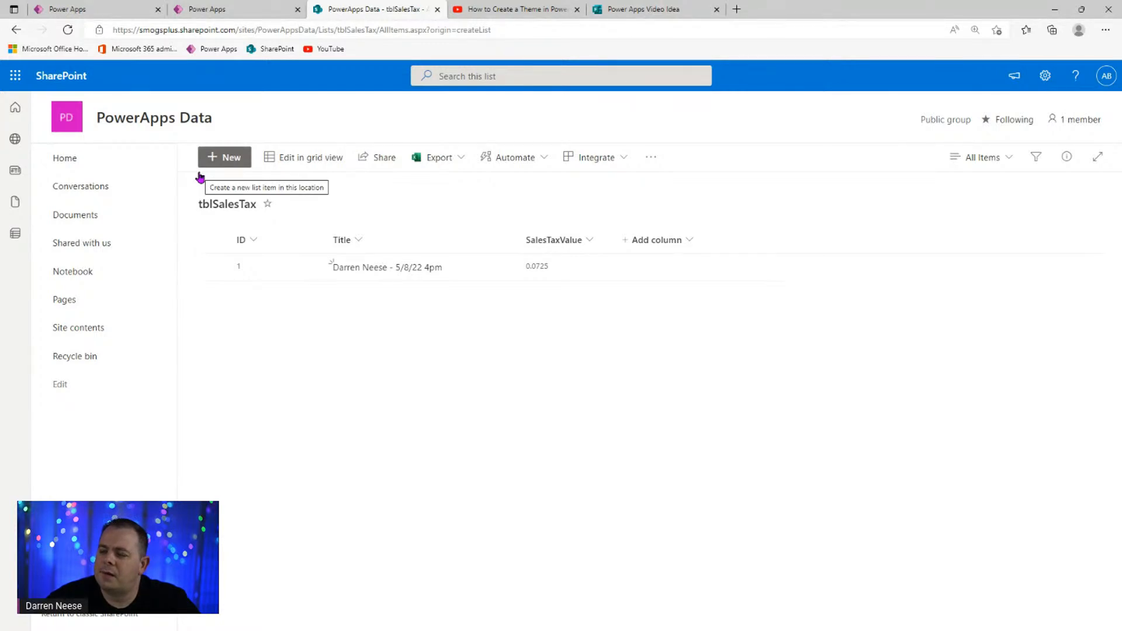
click(105, 12)
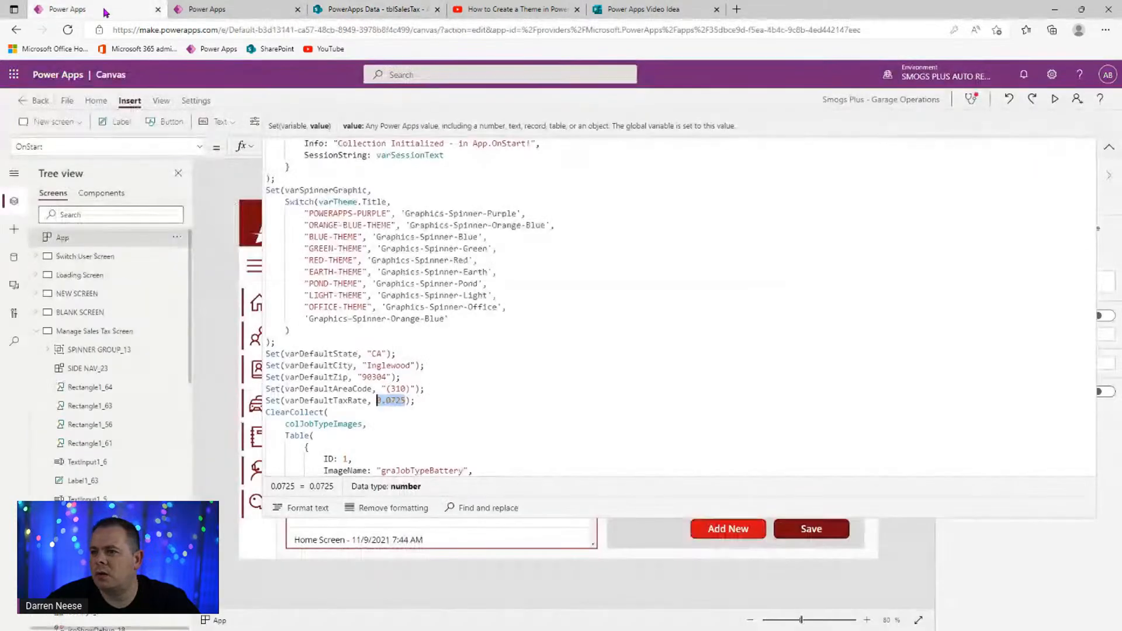
- Collapse the OnStart formula, try pointing the gallery's Items at tblSalesTax, then undo it
click(1109, 148)
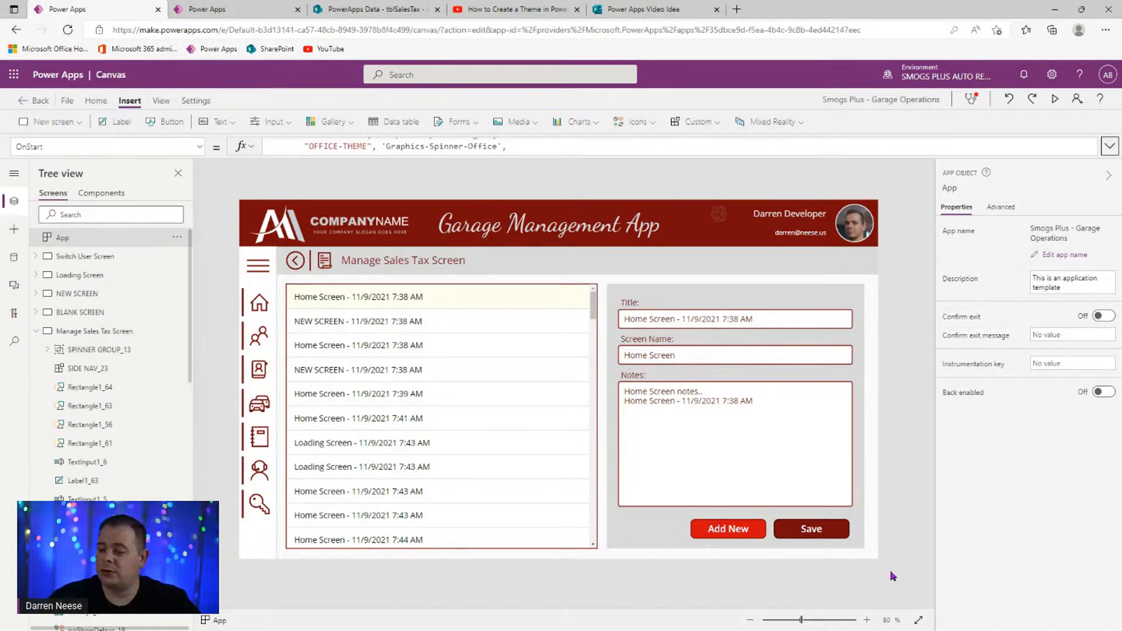
click(556, 374)
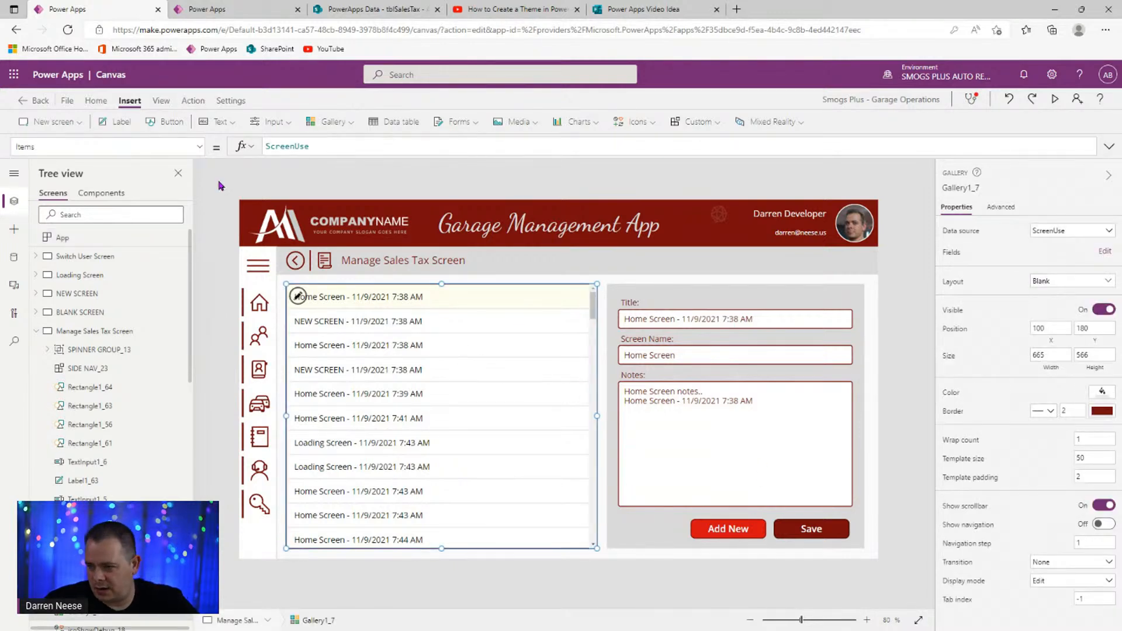
double_click(267, 146)
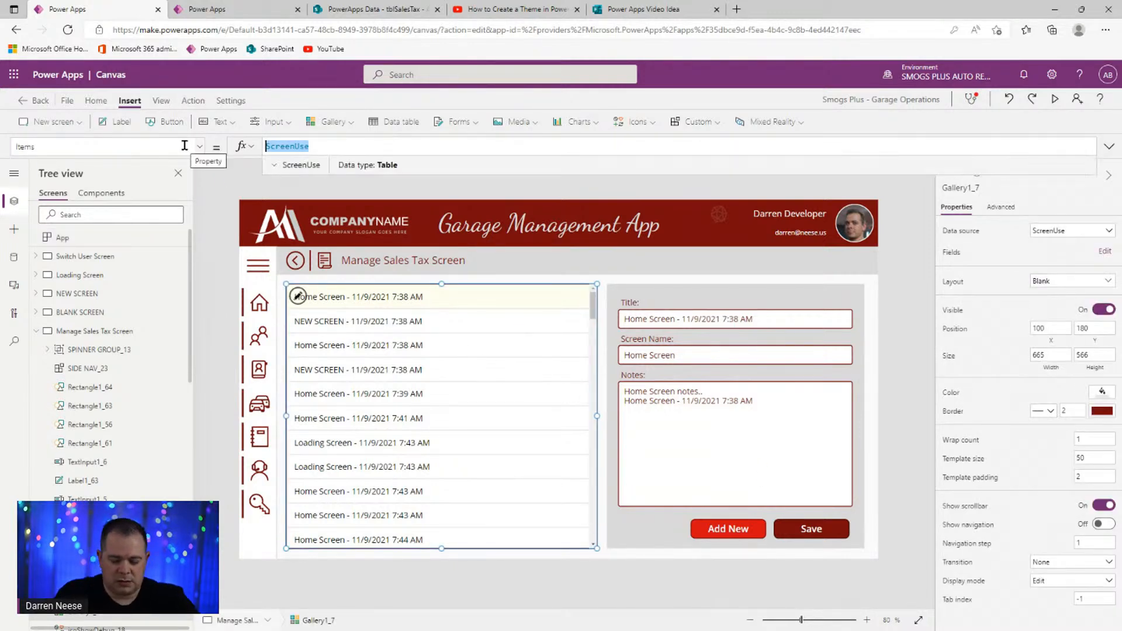
text(tblS)
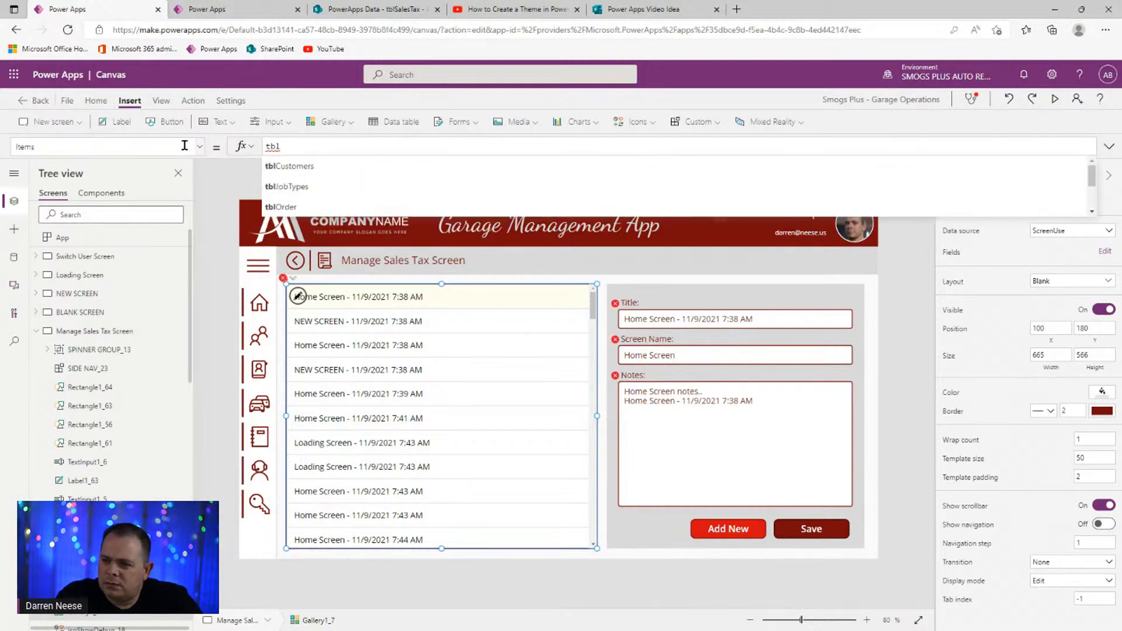
key(BackSpace)
key(BackSpace)
key(BackSpace)
key(BackSpace)
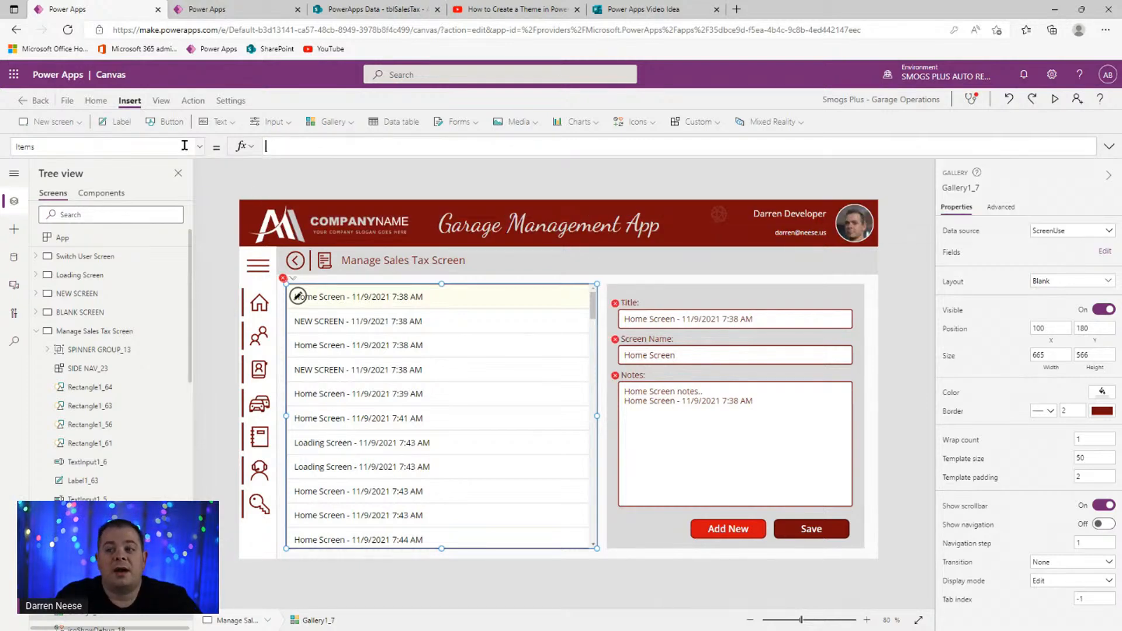
click(1009, 99)
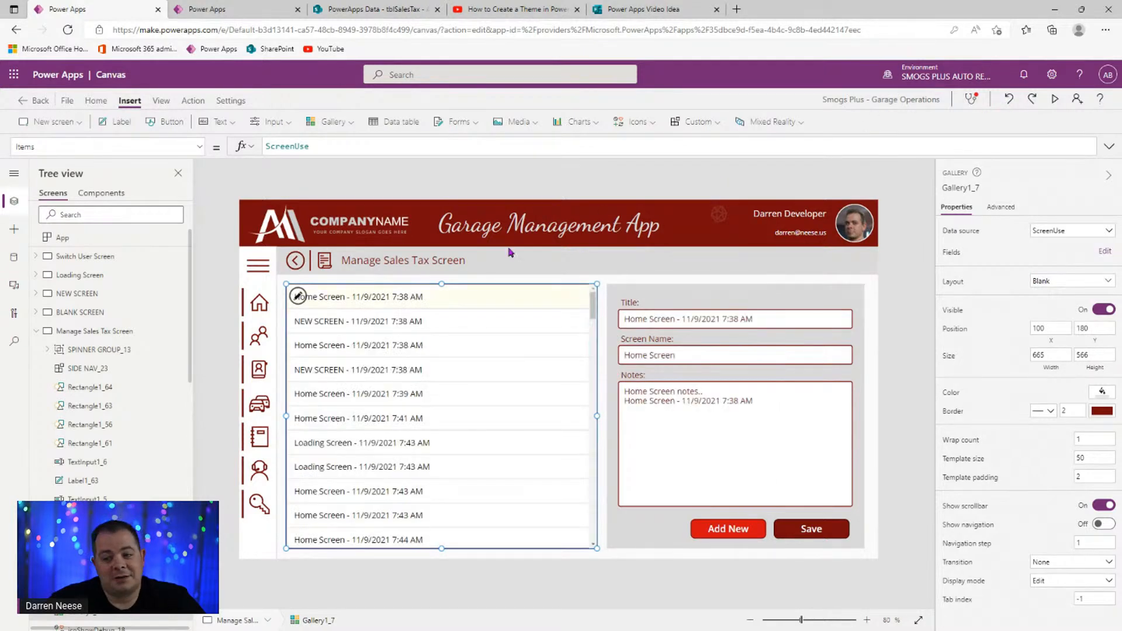
- Connect the tblSalesTax list from the PowerApps Data SharePoint site as a data source
click(14, 257)
click(79, 215)
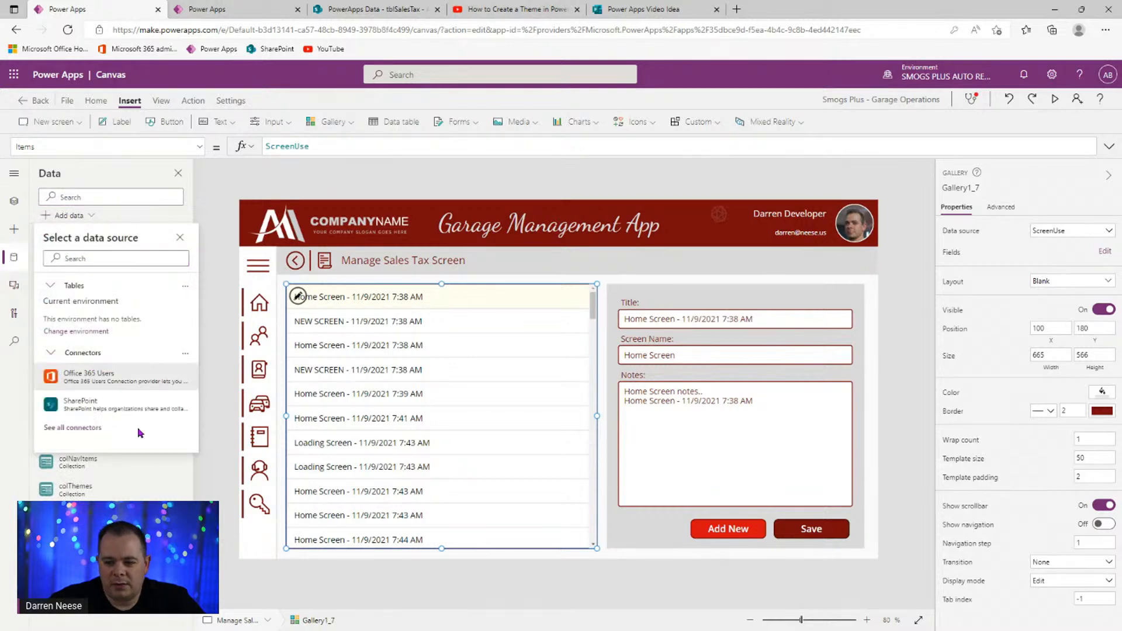
click(140, 410)
click(133, 289)
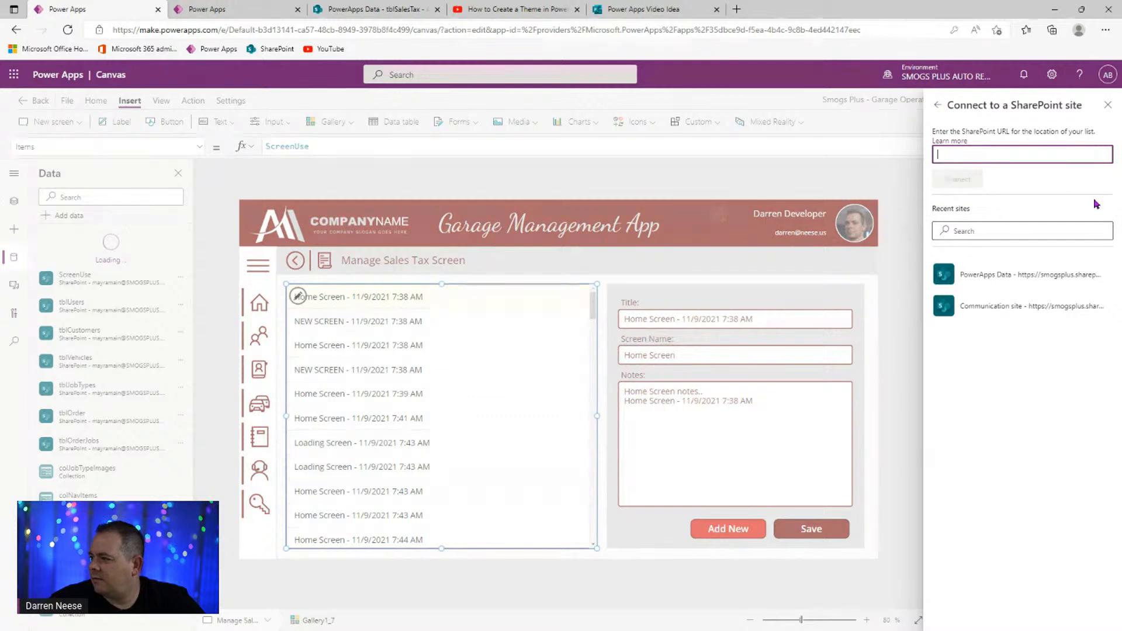
click(984, 276)
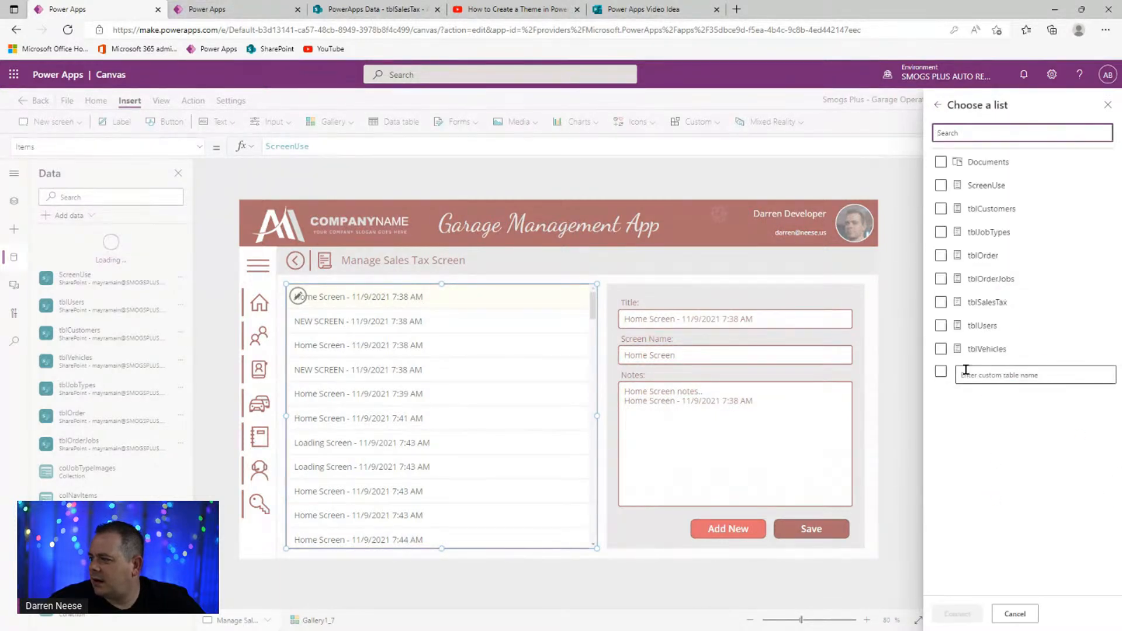
click(941, 302)
click(949, 616)
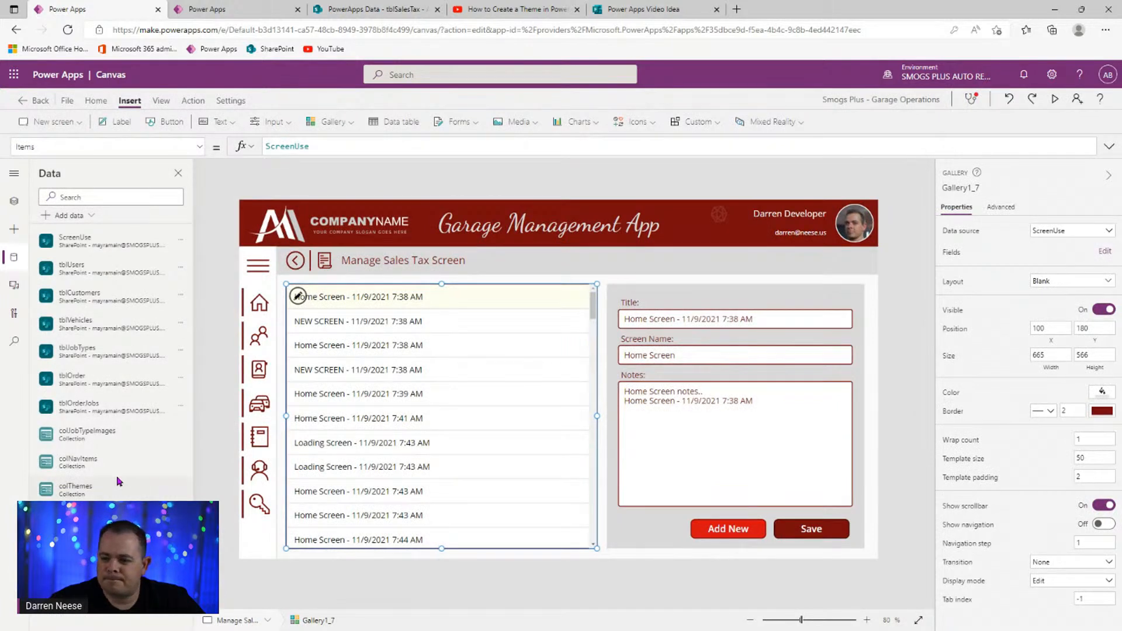
drag(366, 146, 241, 146)
- Set the gallery's Items to tblSalesTax and change the row label to ThisItem.SalesTaxValue
text(tblSalesTax)
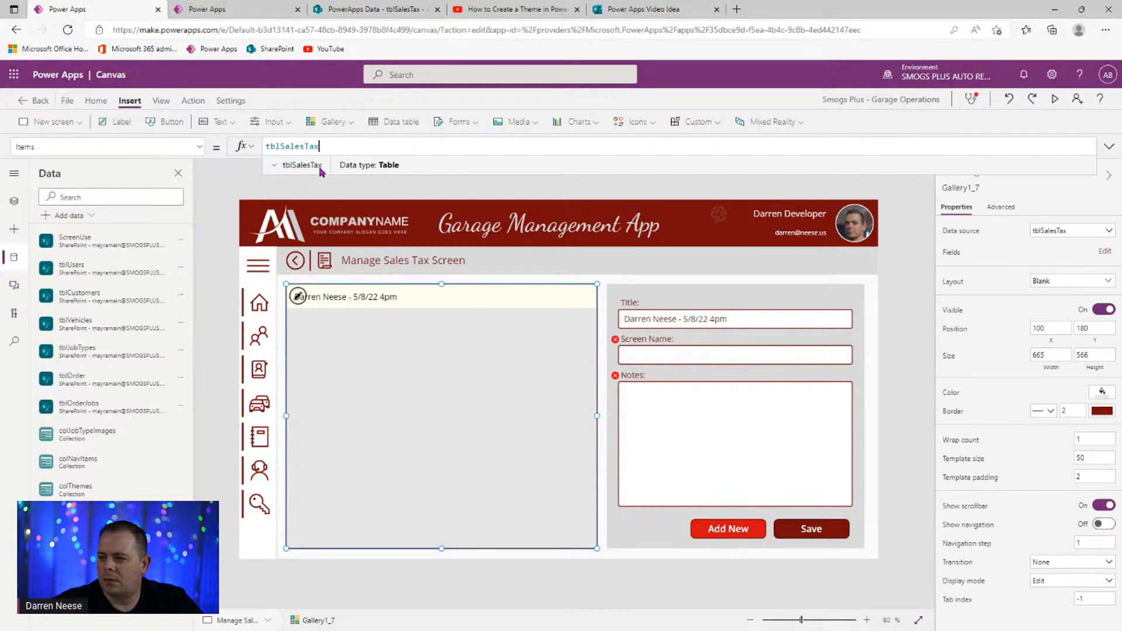
click(413, 294)
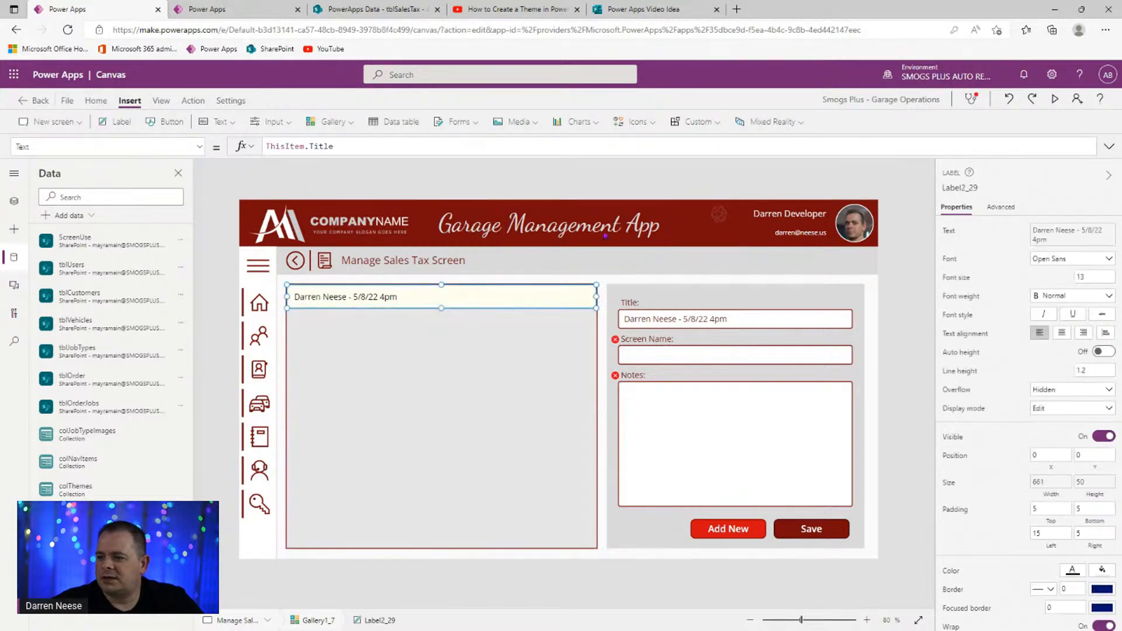
triple_click(321, 147)
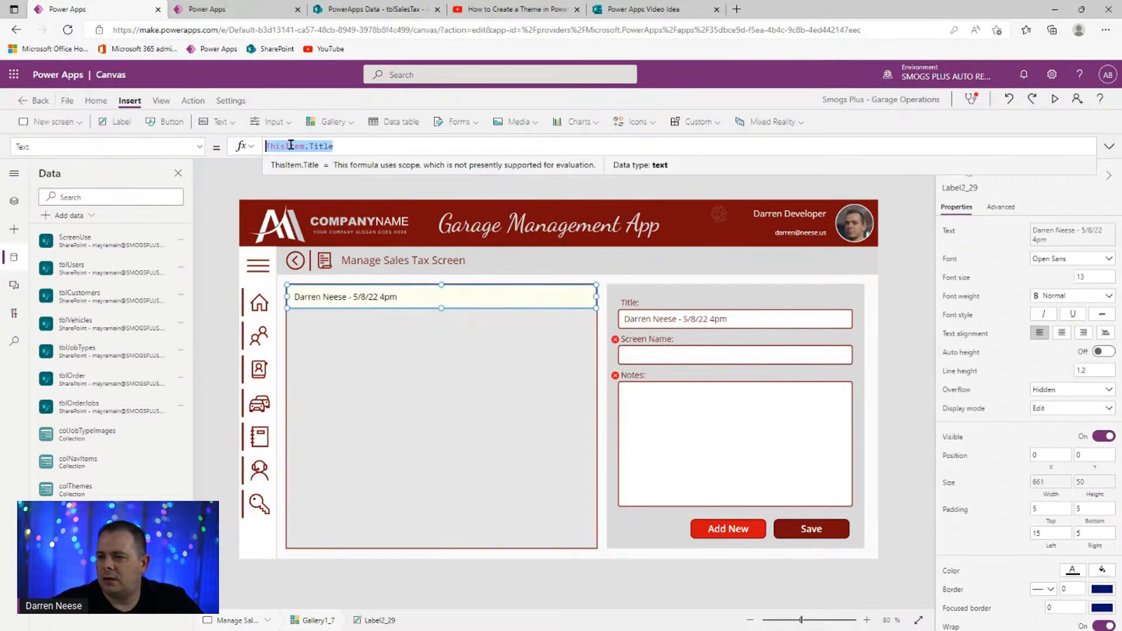
double_click(321, 147)
text(SalesTaxValue)
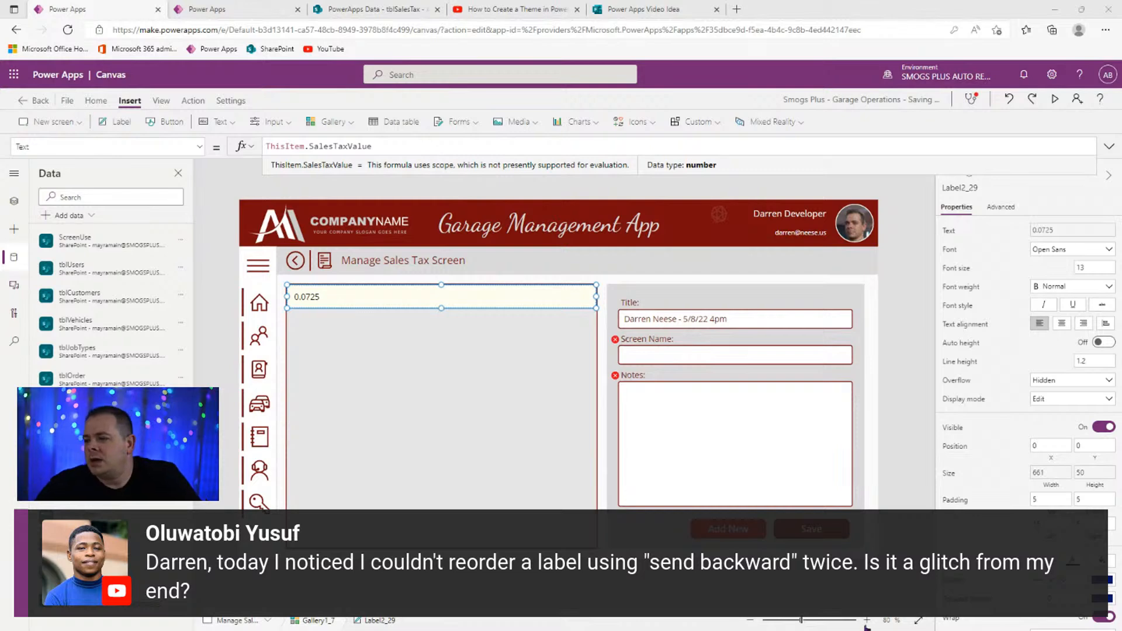
- In Tree view, expand SPINNER GROUP_13, then select SIDE NAV_23 and Rectangle1_64
click(14, 205)
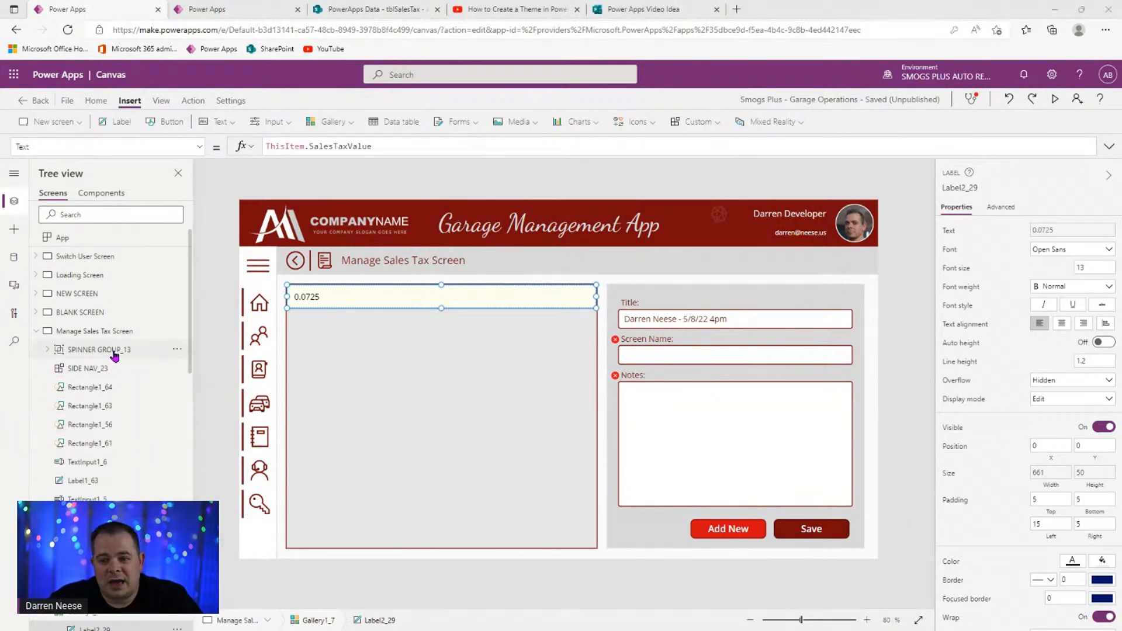
click(50, 351)
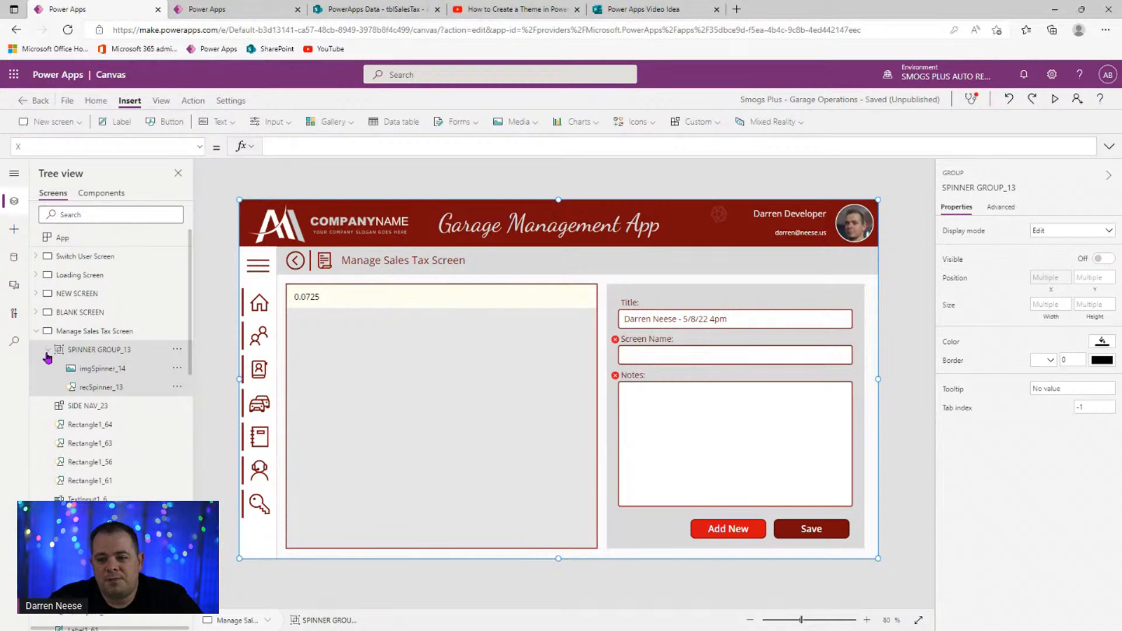
click(47, 352)
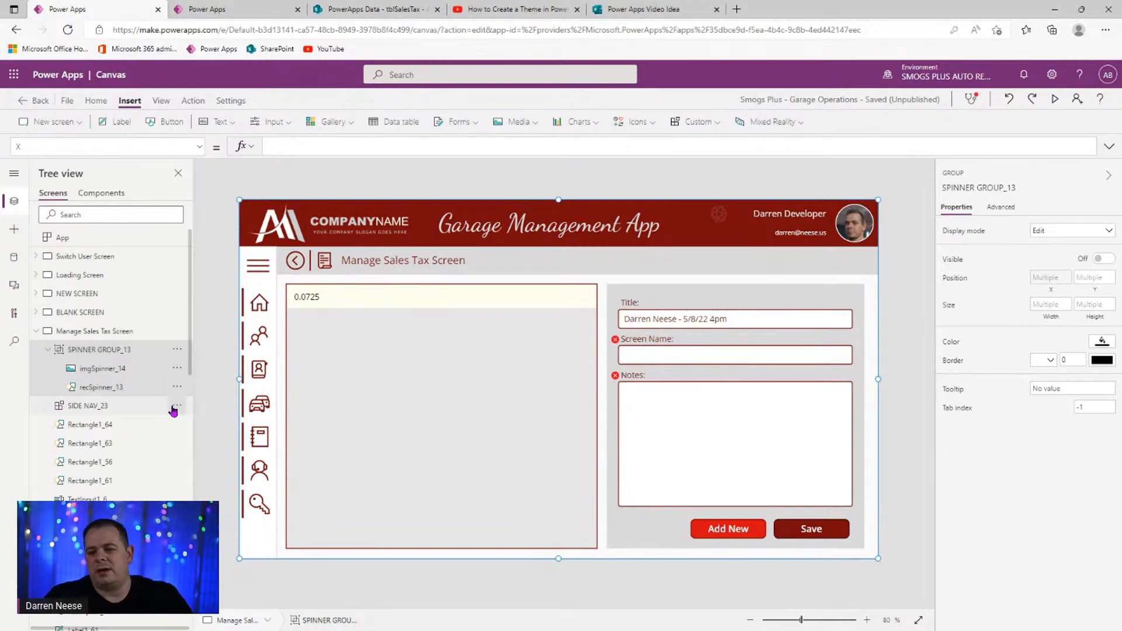
scroll(153, 407, down, 5)
scroll(150, 419, up, 5)
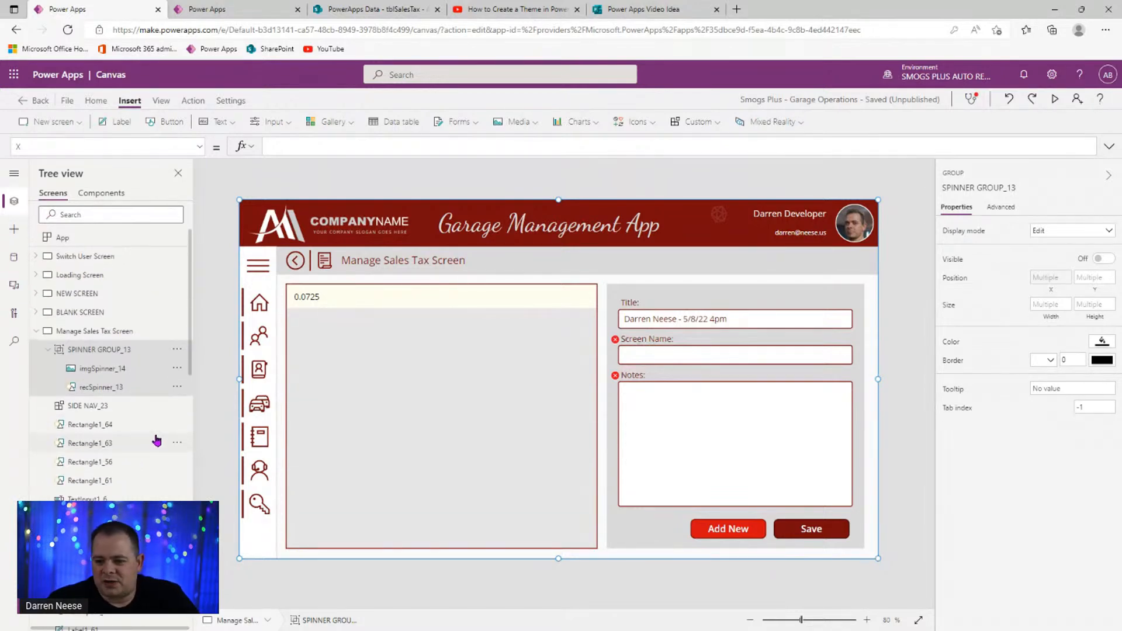
click(128, 407)
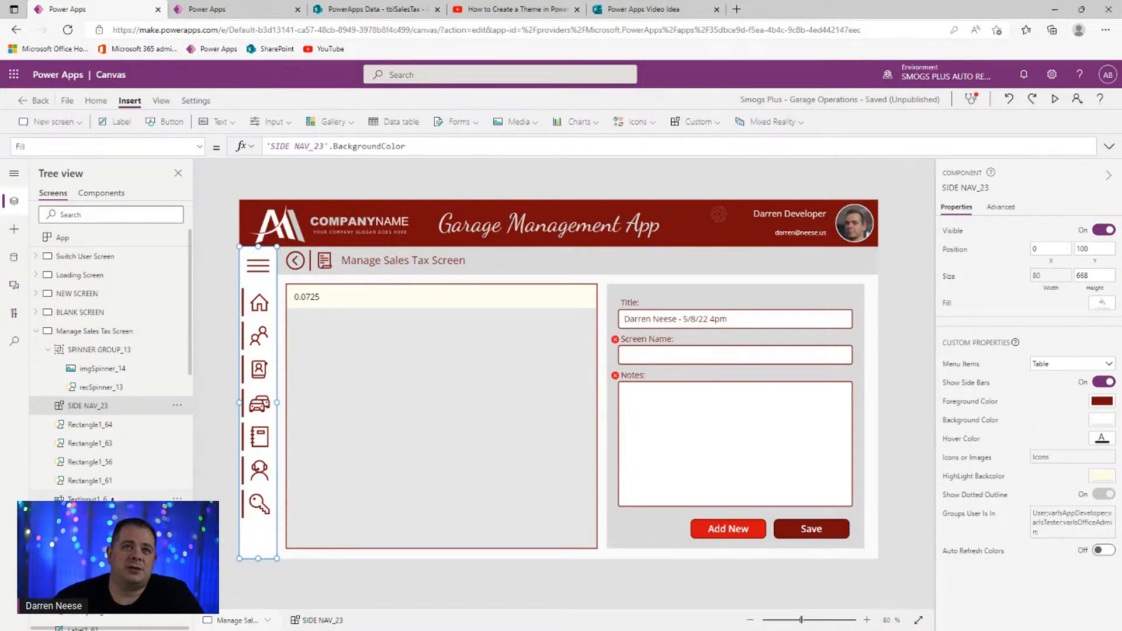
mouse_move(191, 325)
mouse_down()
mouse_move(192, 349)
mouse_move(198, 333)
mouse_up()
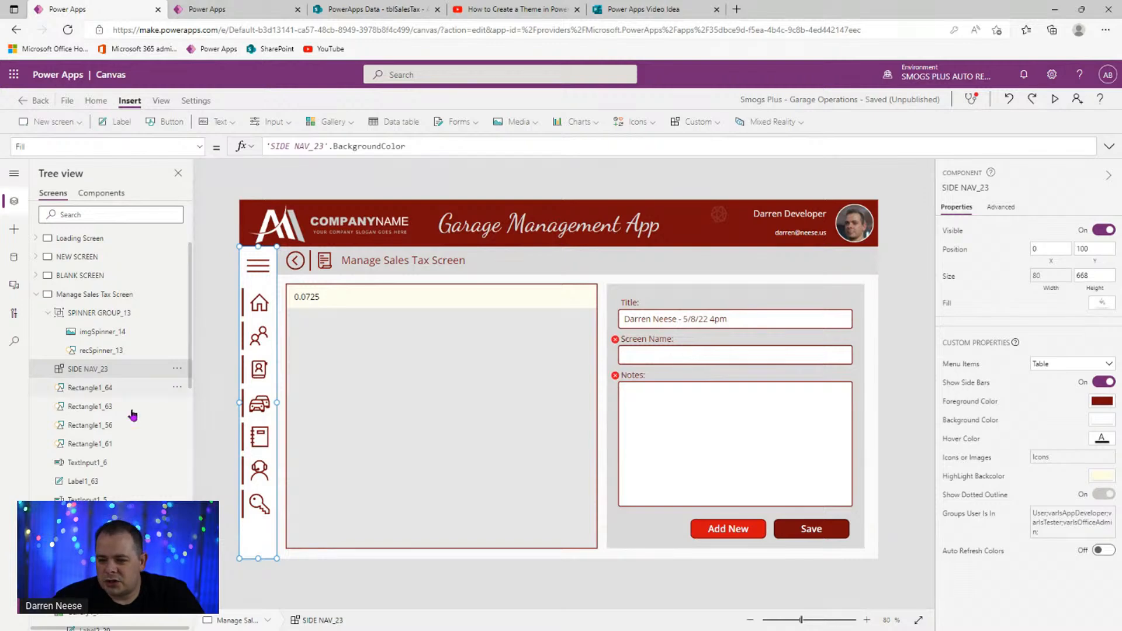
click(116, 390)
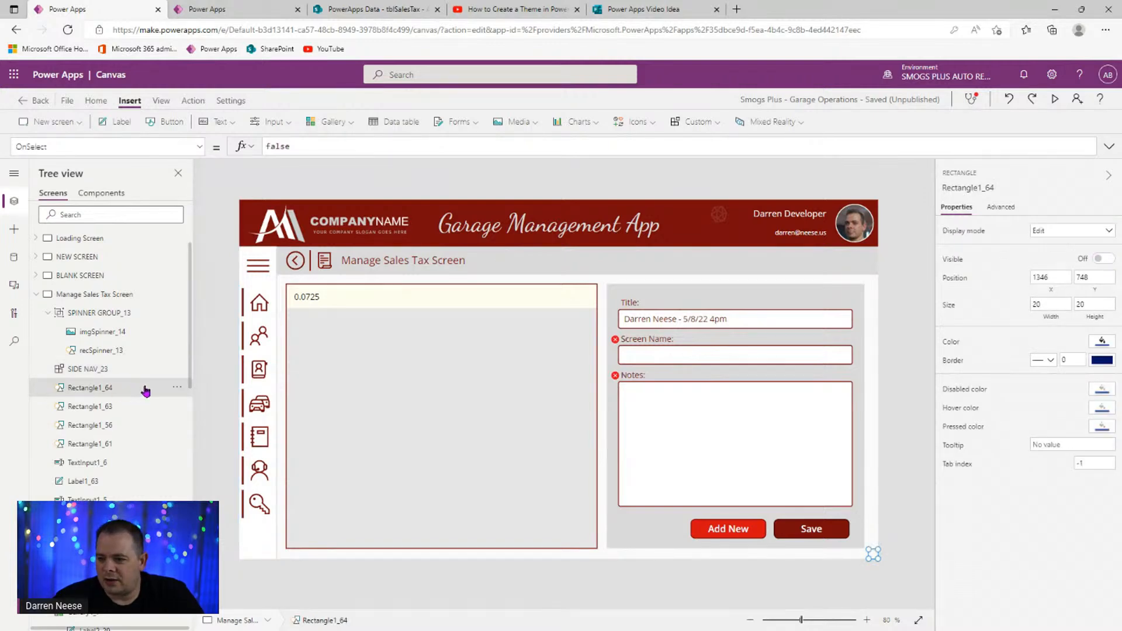
- Rename Rectangle1_64 to recMoveMe
click(980, 188)
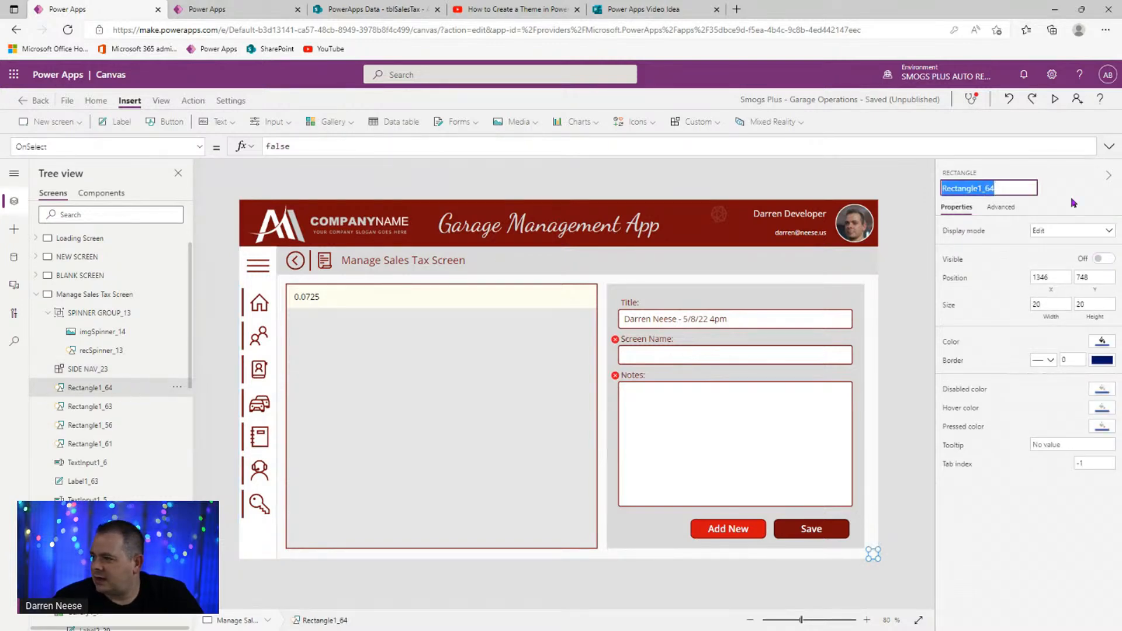
key(BackSpace)
text(re)
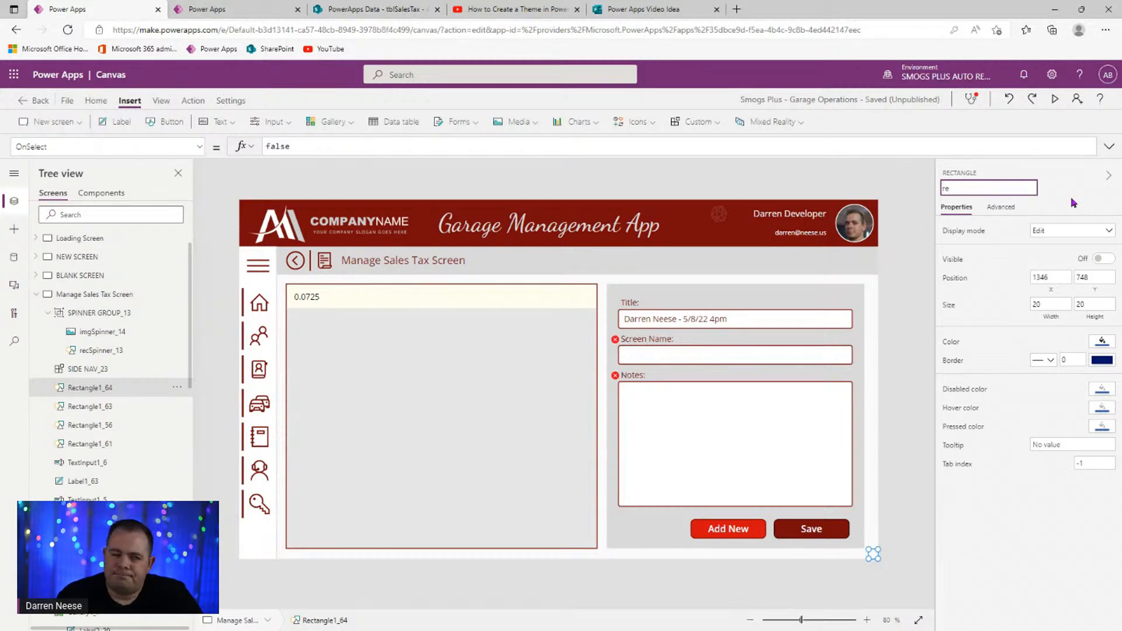
text(c)
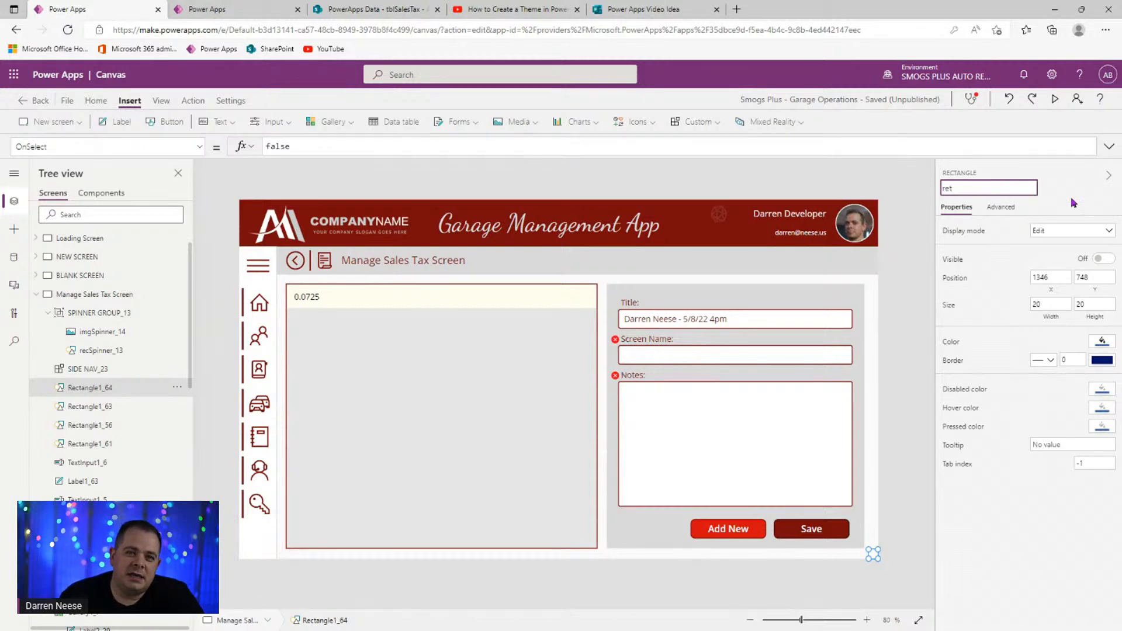
text(MoveMe)
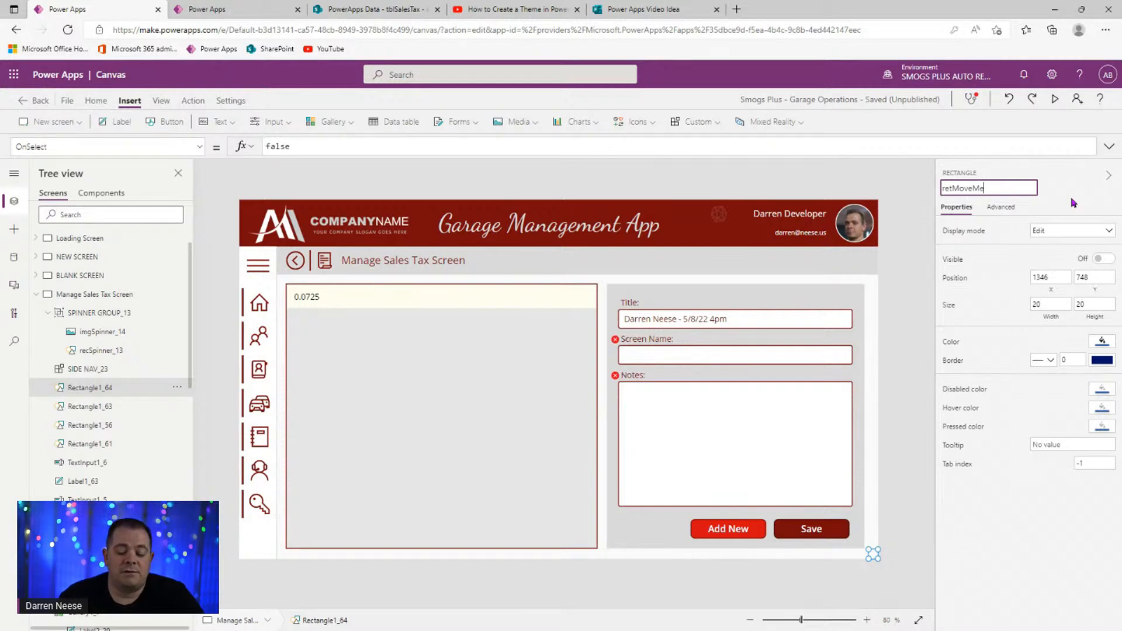
key(Return)
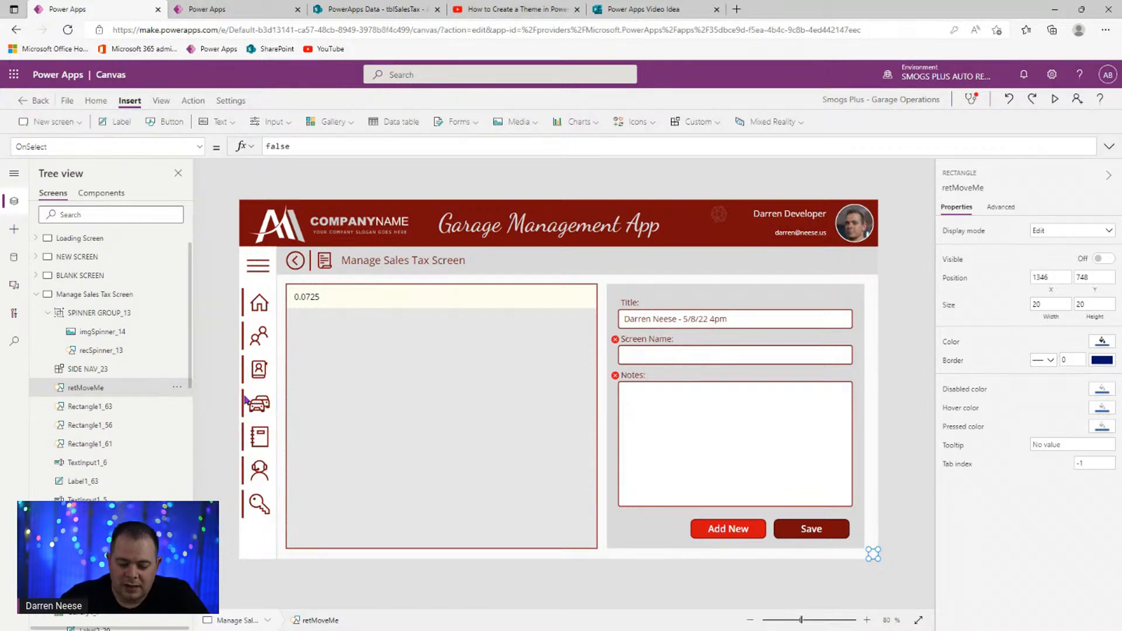
- Reorder recMoveMe in the layer order so it sits below Rectangle1_61
key(ctrl+bracketleft)
key(ctrl+bracketleft)
key(ctrl+bracketleft)
key(ctrl+bracketleft)
key(ctrl+bracketleft)
key(ctrl+bracketleft)
key(ctrl+bracketleft)
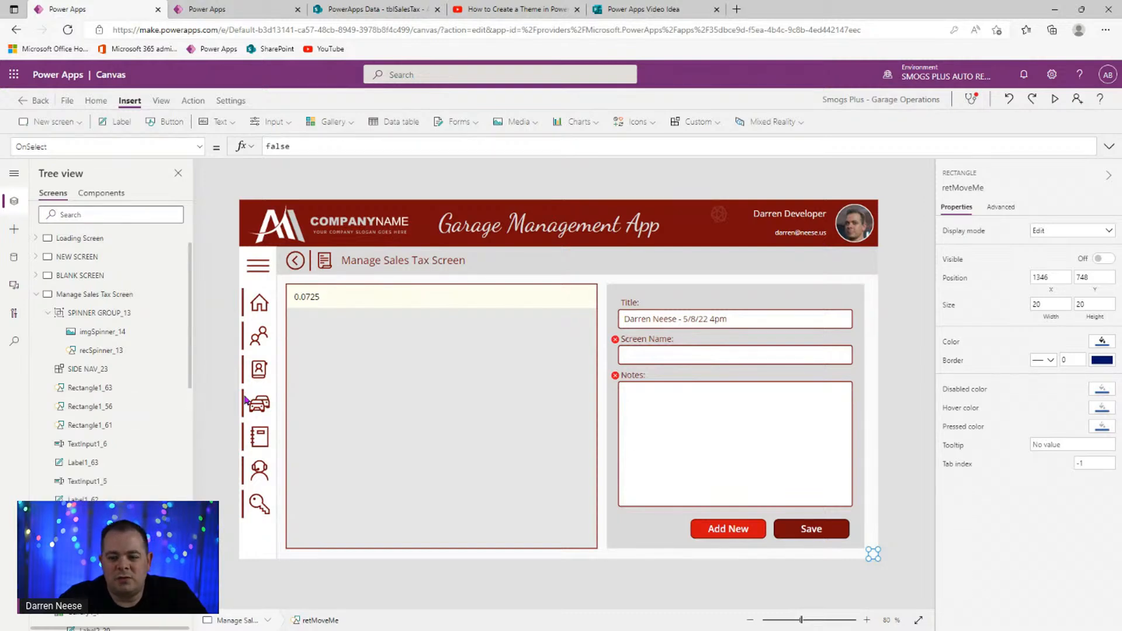
key(ctrl+bracketright)
key(ctrl+bracketright)
key(ctrl+bracketright)
key(ctrl+bracketright)
key(ctrl+bracketright)
key(ctrl+bracketright)
key(ctrl+bracketright)
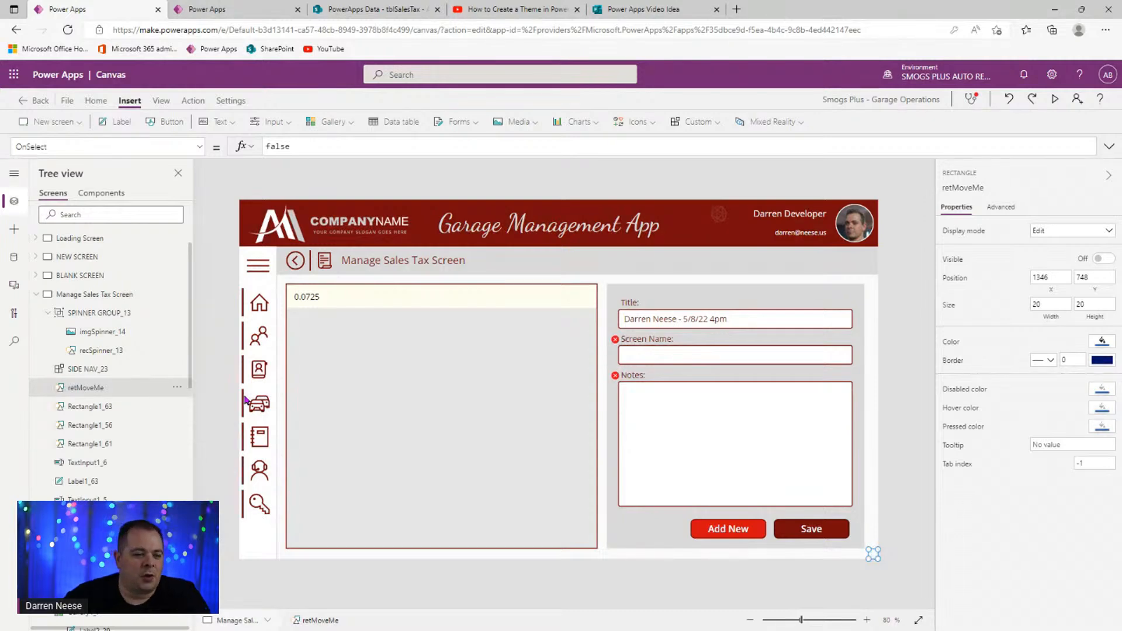
click(177, 387)
mouse_move(224, 514)
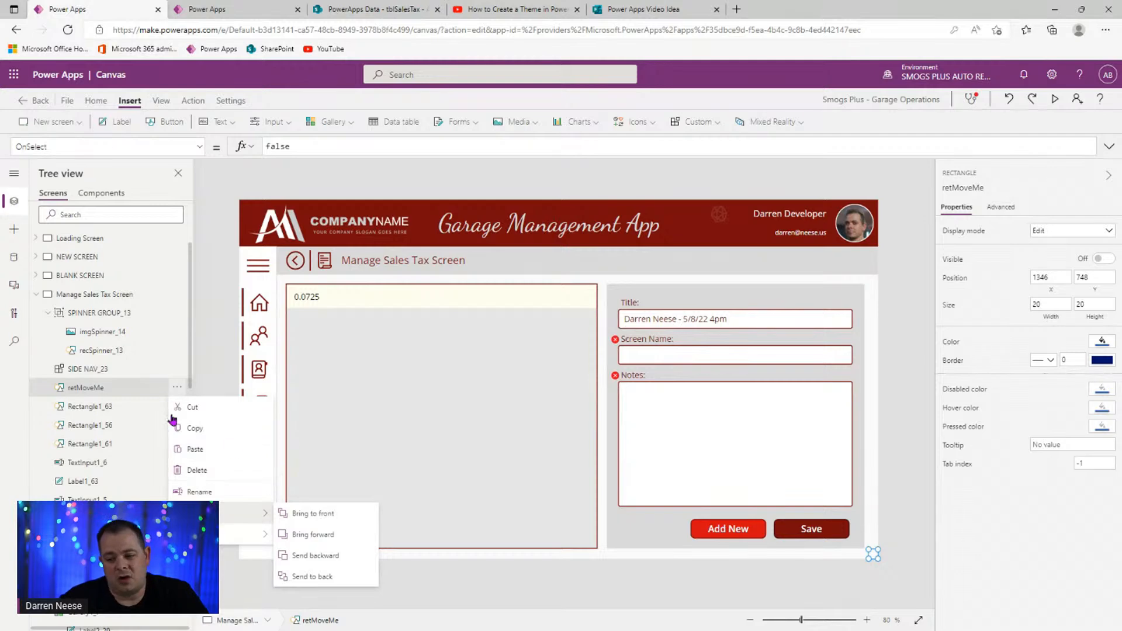
click(102, 391)
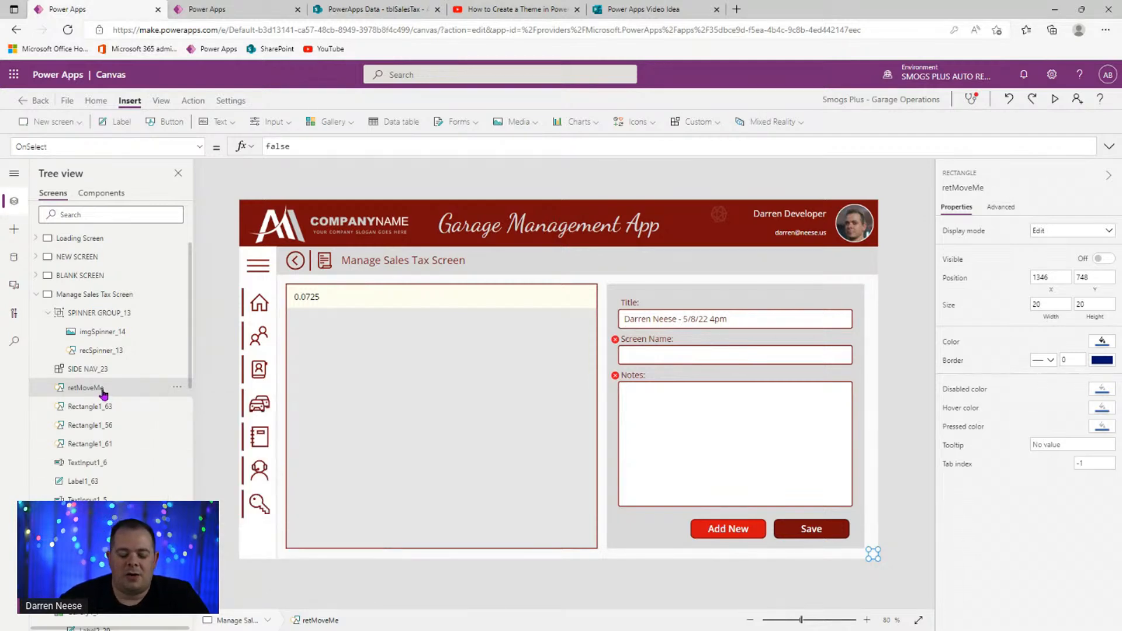
key(ctrl+bracketleft)
key(ctrl+bracketleft)
key(ctrl+bracketleft)
key(ctrl+bracketleft)
key(ctrl+bracketleft)
key(ctrl+bracketleft)
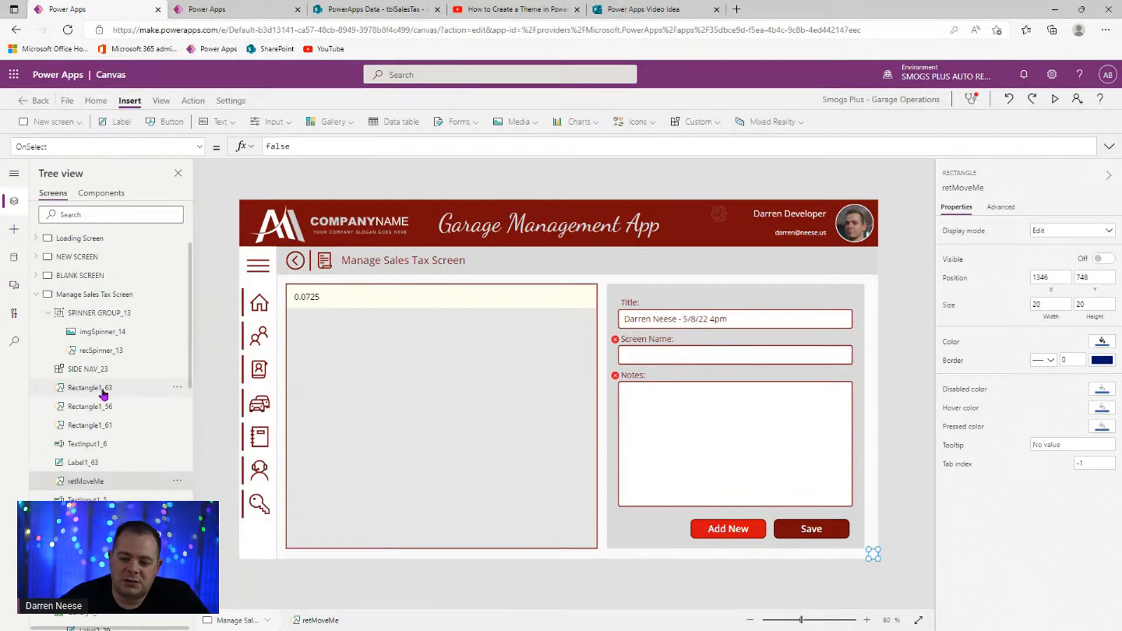
key(ctrl+bracketright)
key(ctrl+bracketright)
key(ctrl+bracketright)
key(ctrl+bracketright)
key(ctrl+bracketright)
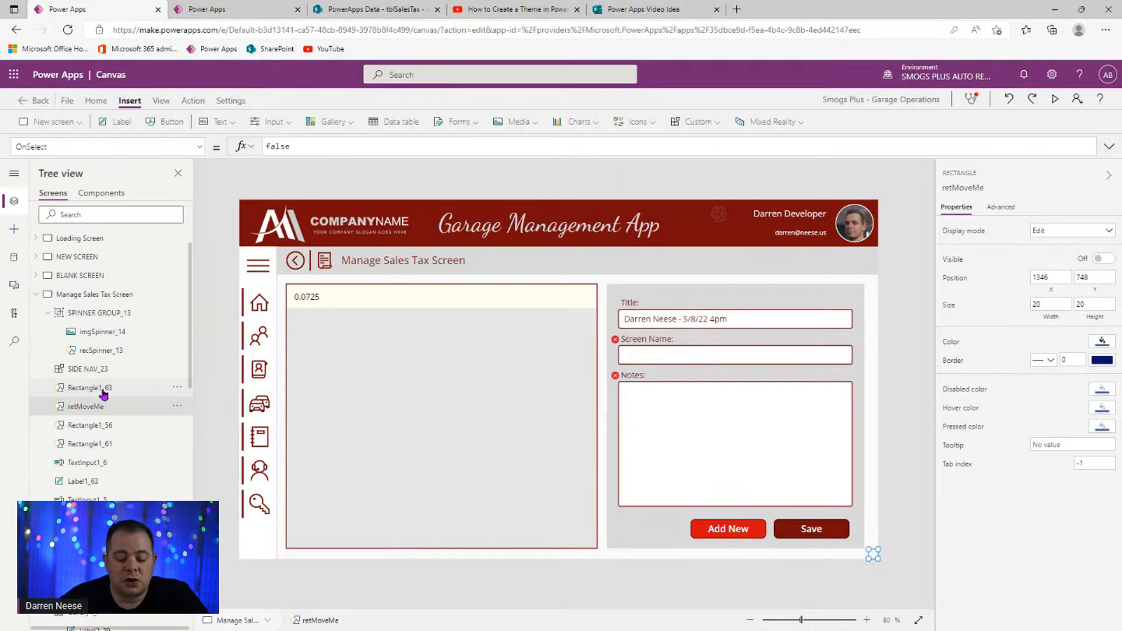
key(ctrl+bracketleft)
key(ctrl+bracketleft)
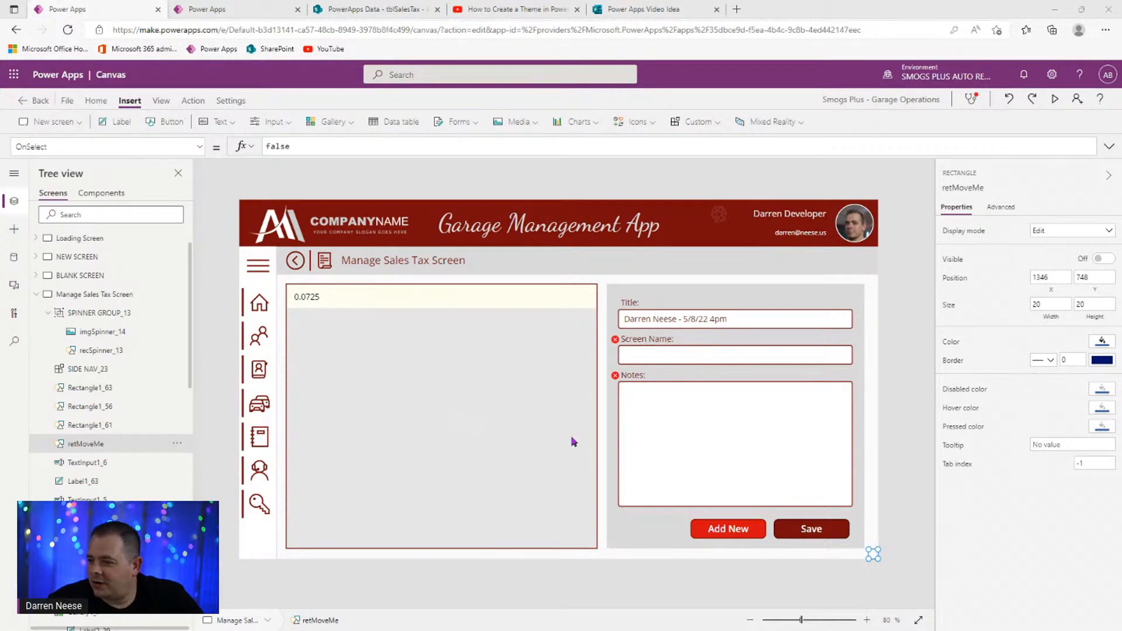
- Shrink the 0.0725 tax label to about 111 wide and check its formula
click(315, 301)
drag(598, 297, 340, 300)
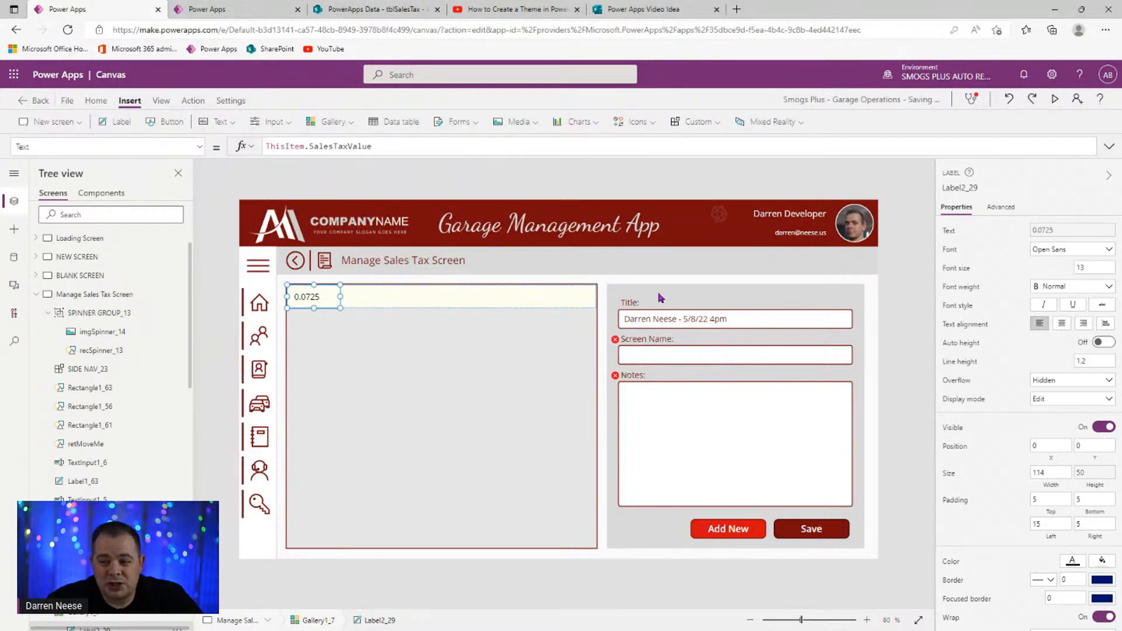
click(419, 145)
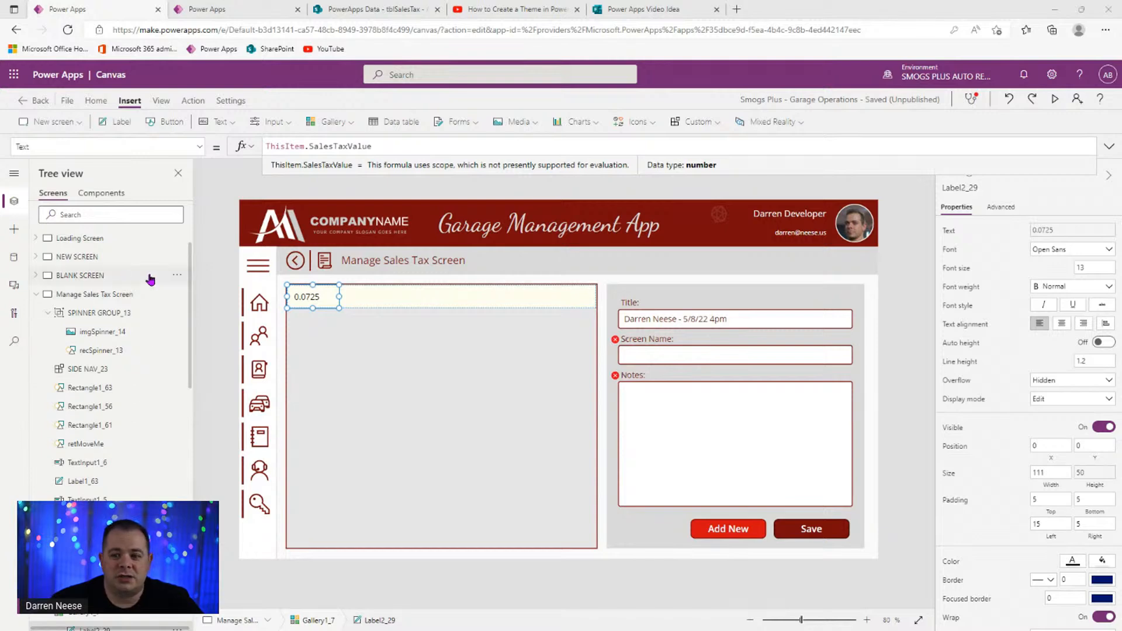
- Browse the Office Admin Home screen, then return and reselect the tax label
click(36, 294)
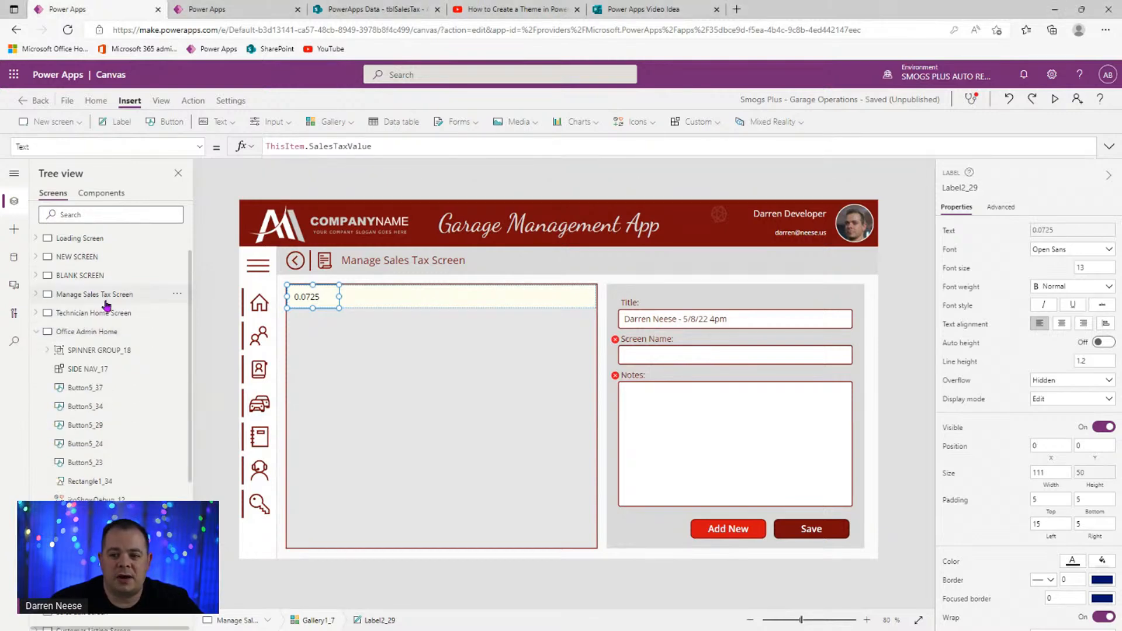
click(46, 333)
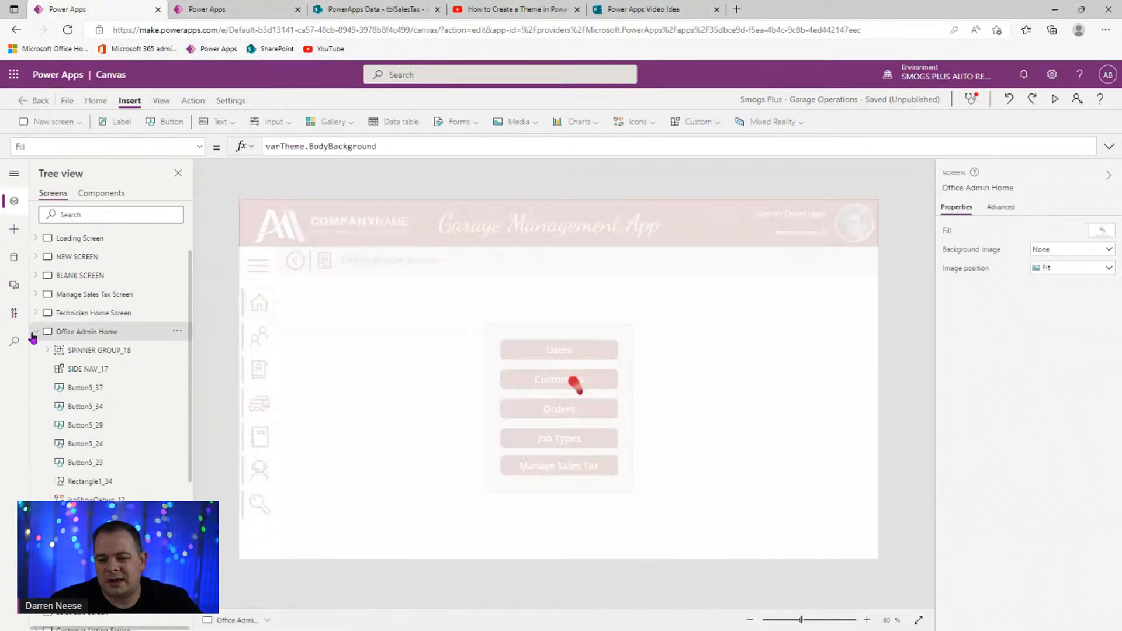
click(40, 333)
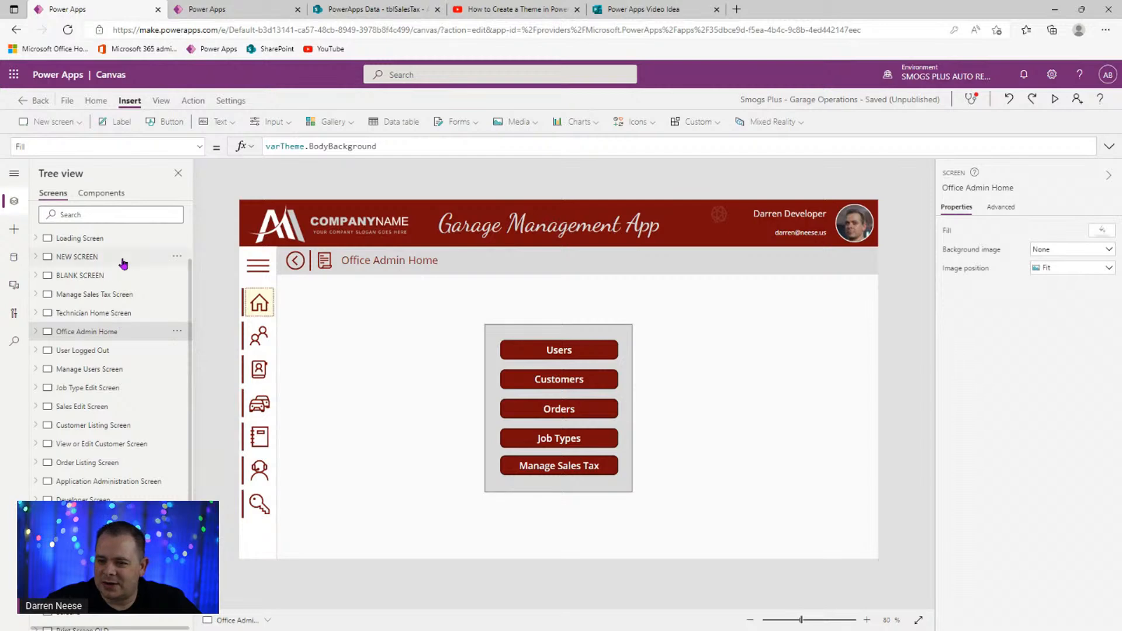
click(127, 295)
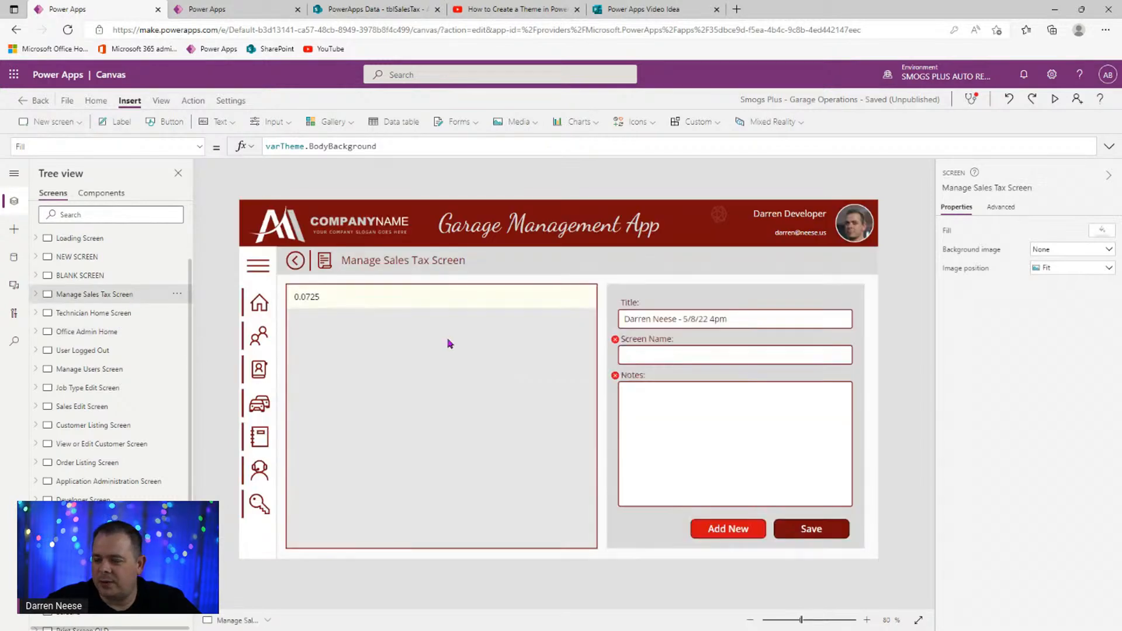
click(320, 300)
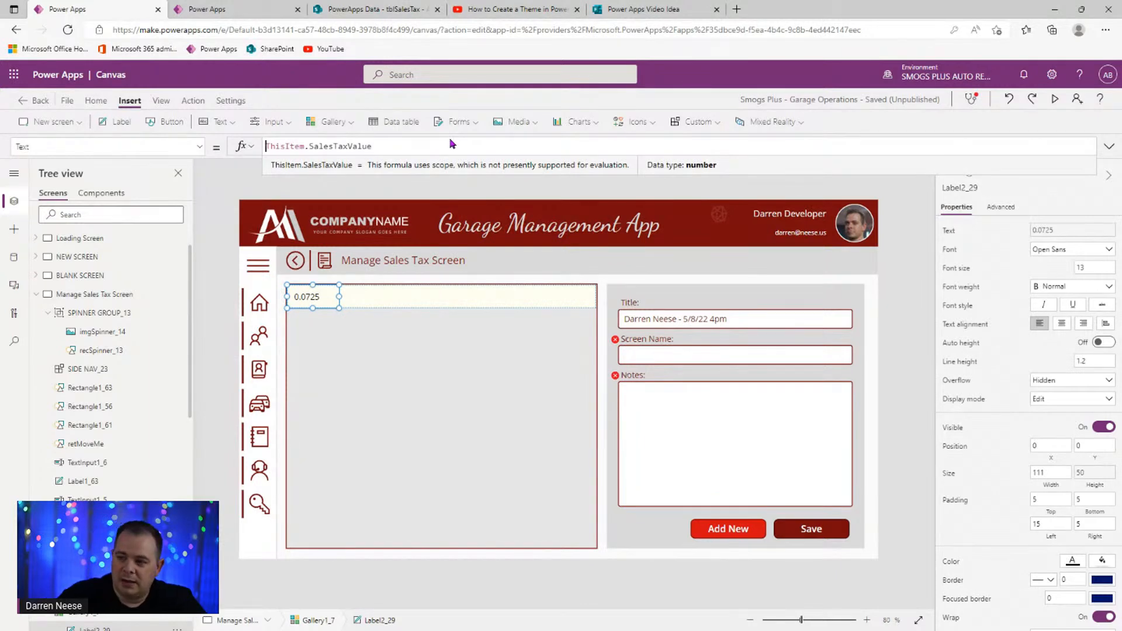
- Change the label's Text to Text(ThisItem.SalesTaxValue * 100, "0.00") & "%" to show 7.25%
key(End)
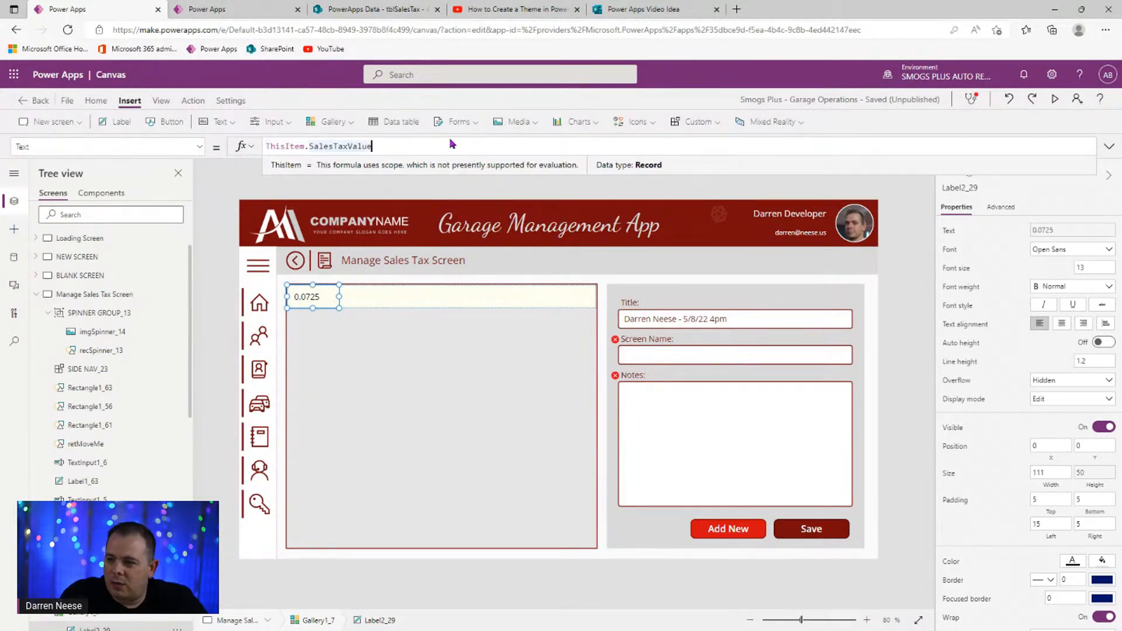
text(* 100)
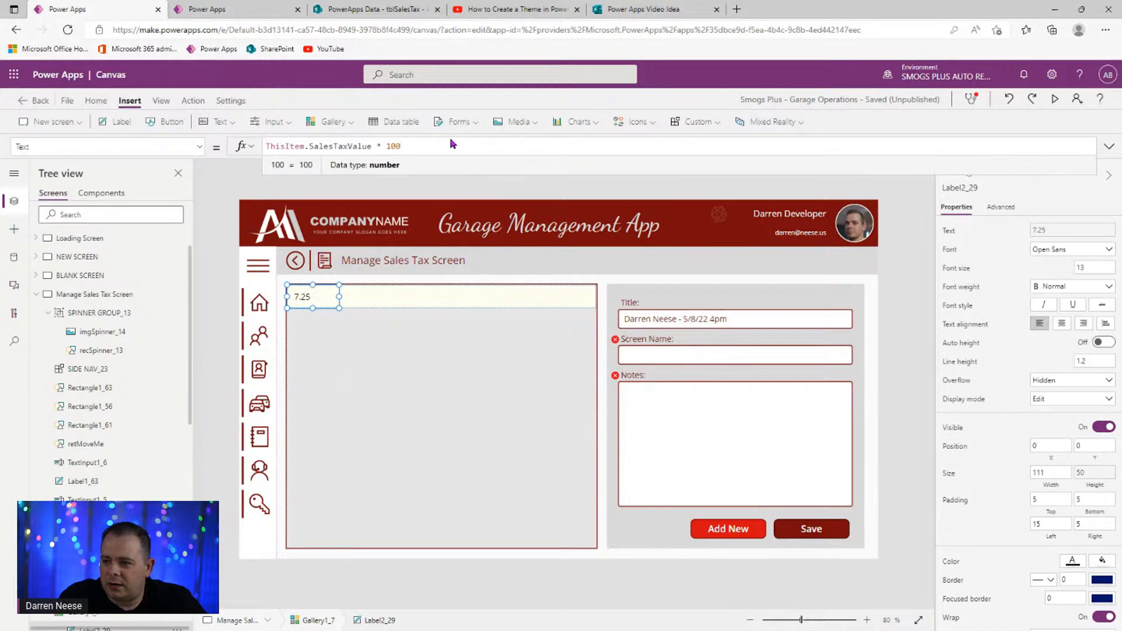
text())
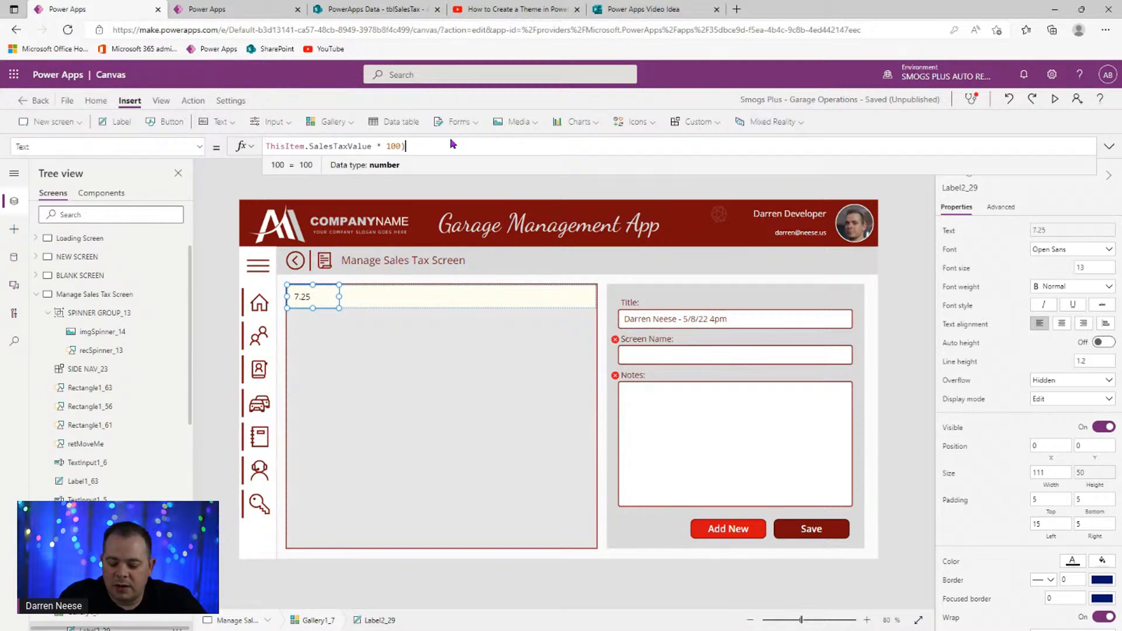
key(Home)
text(()
key(End)
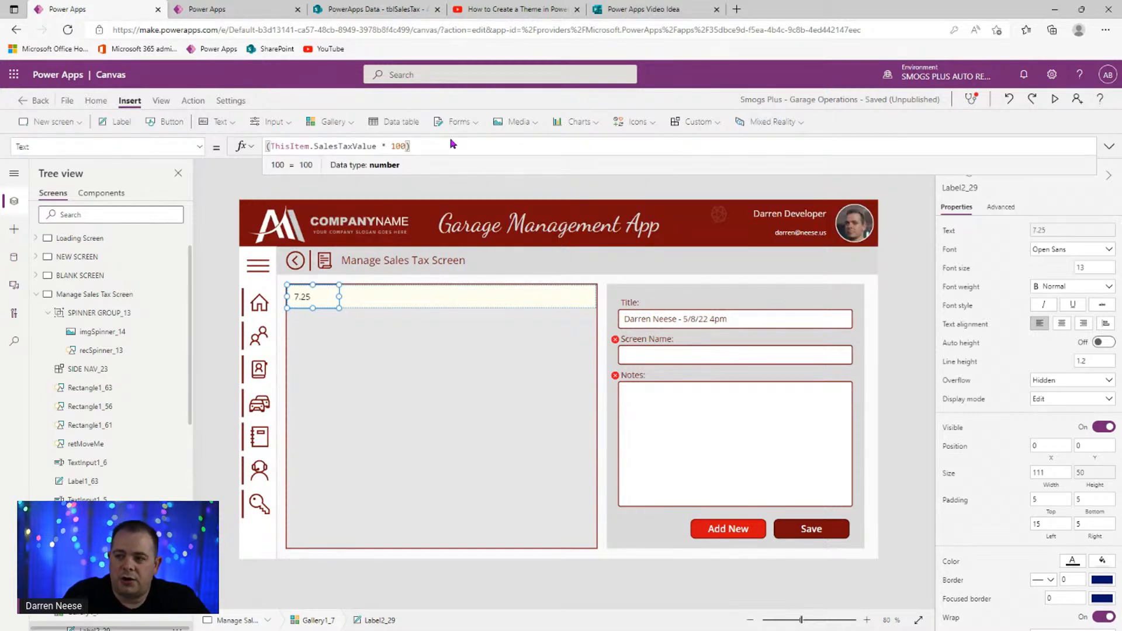
text(& "%)
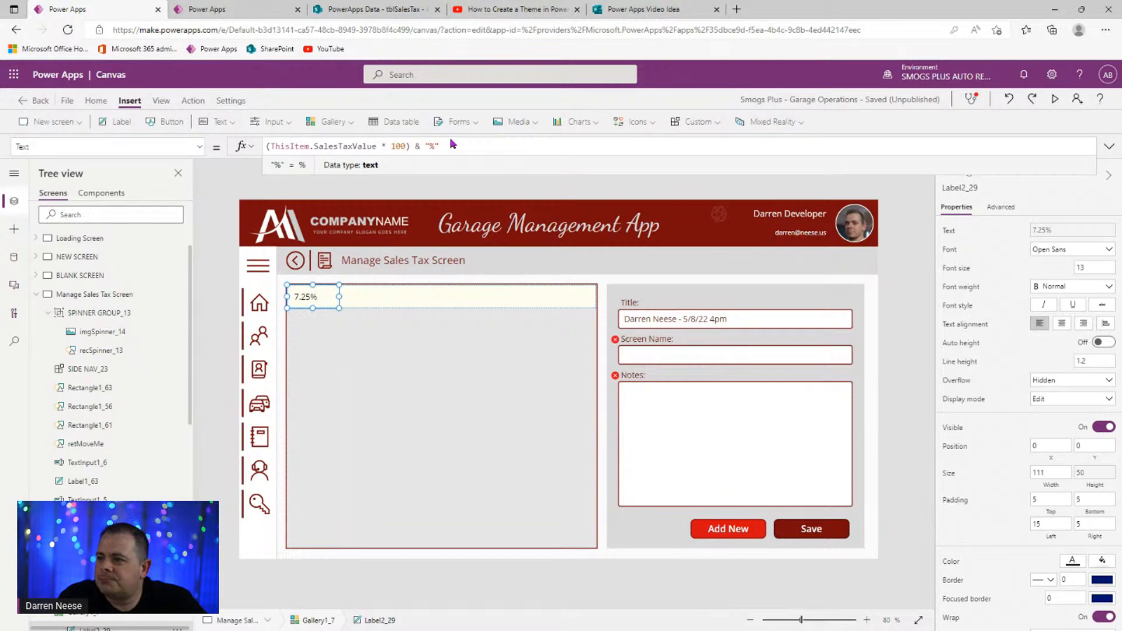
key(Home)
text(Text)
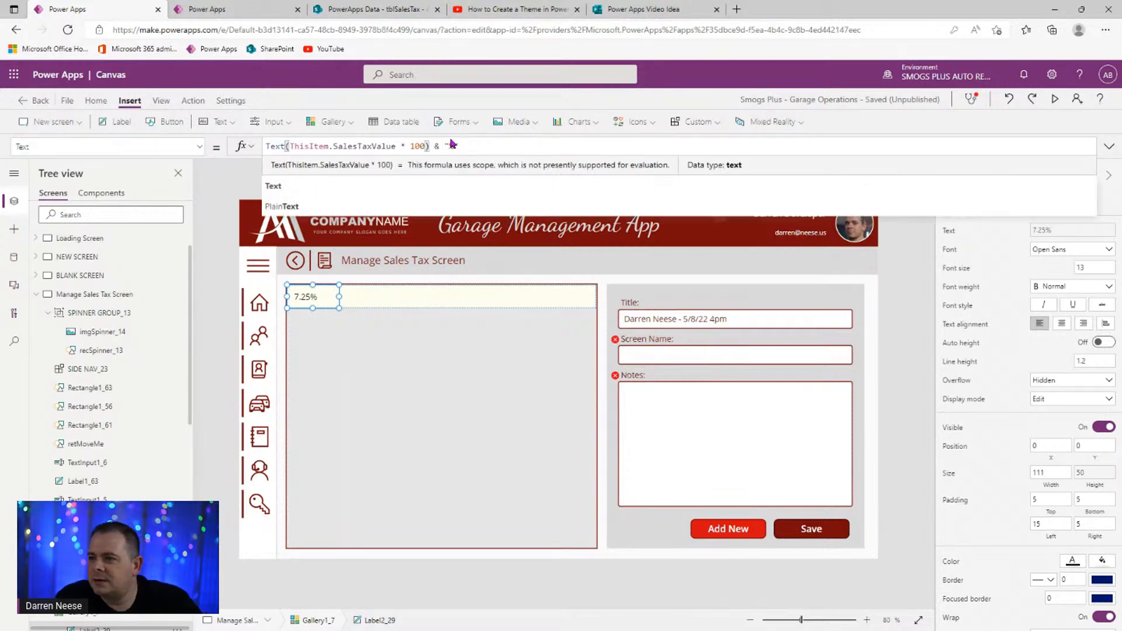
key(End)
key(Left)
key(Left)
key(Left)
key(Left)
key(Left)
key(Left)
key(Left)
text(, "")
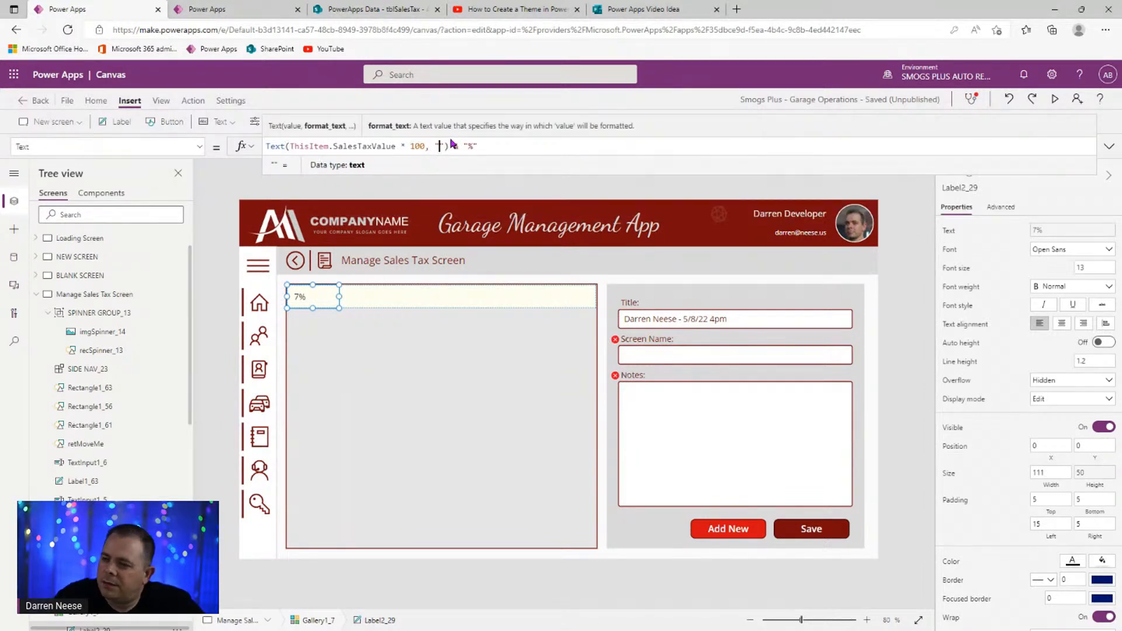
text(0.00)
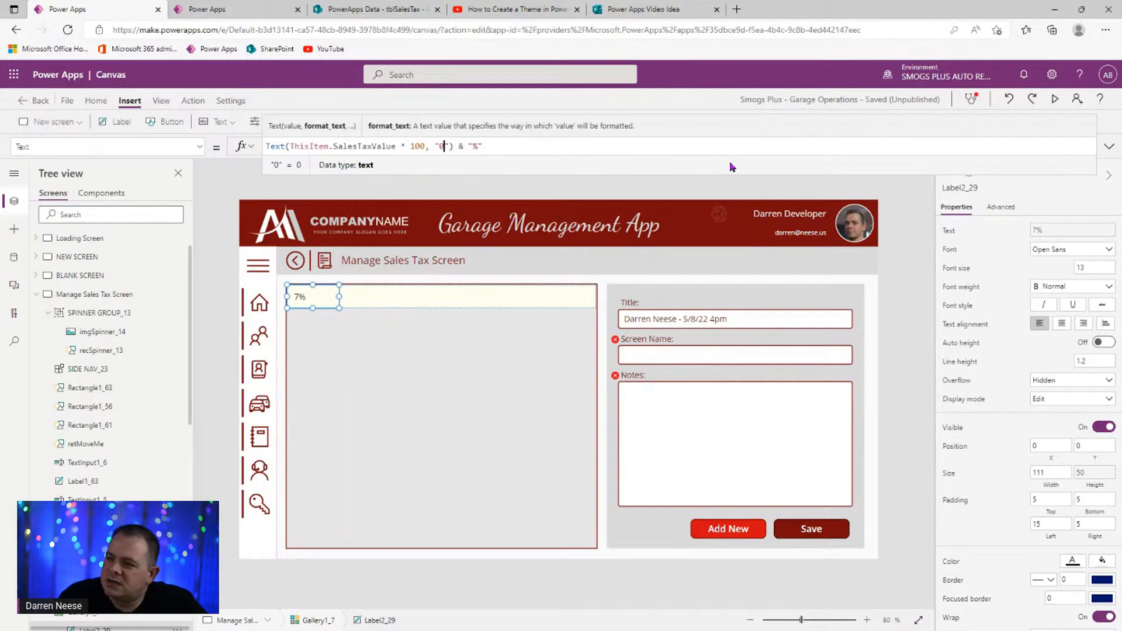
click(338, 296)
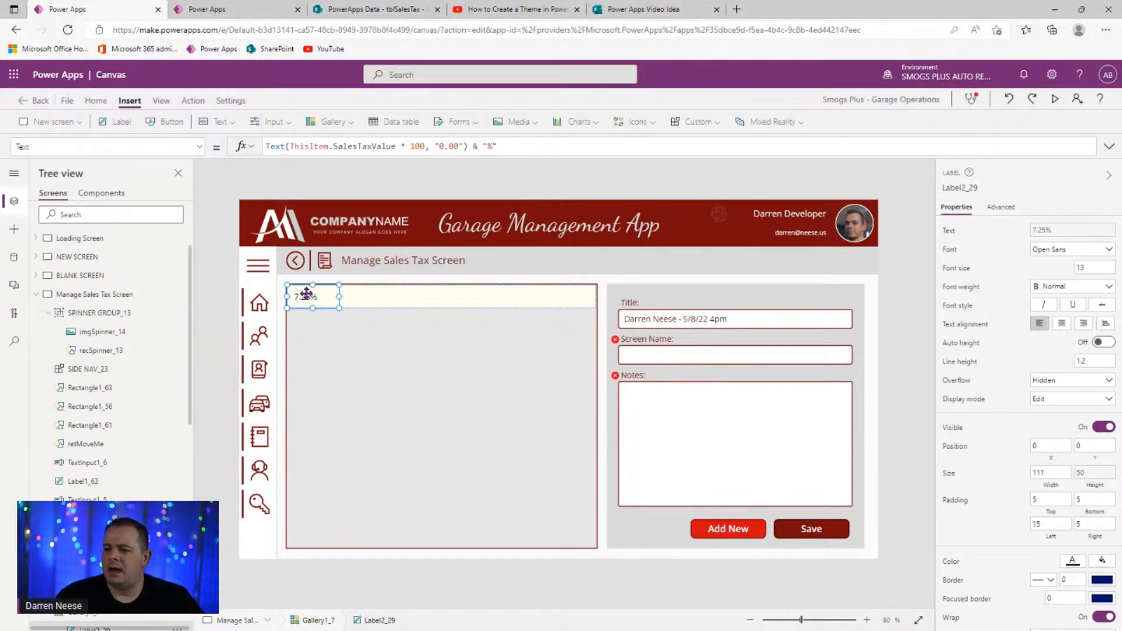
- Duplicate the 7.25% tax label and place the copy beside the original
key(ctrl+c)
key(ctrl+v)
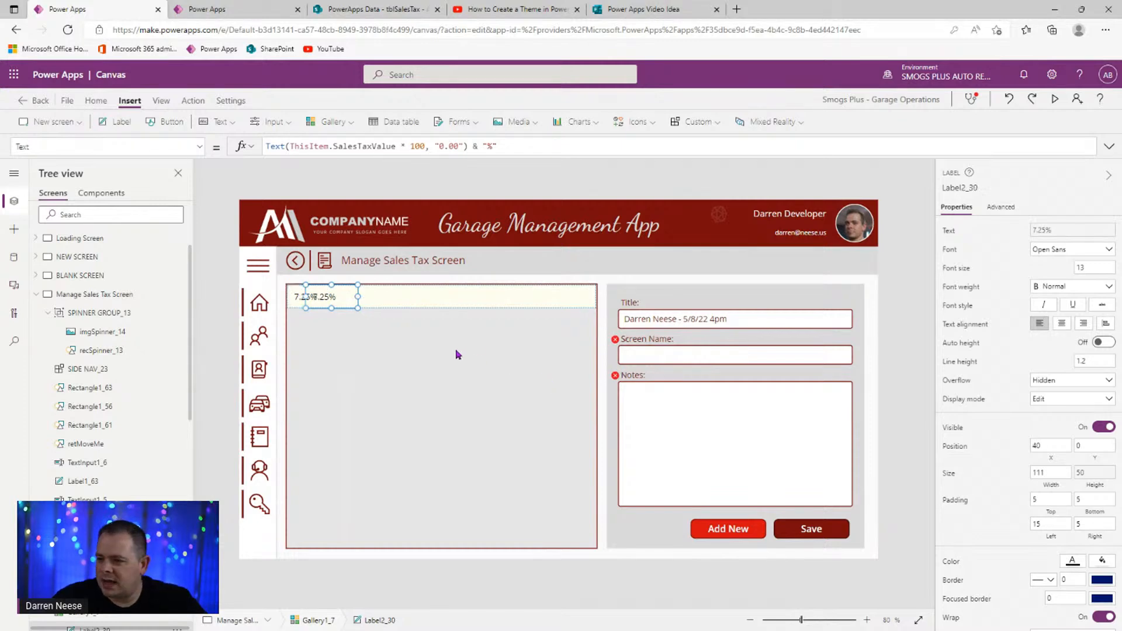
drag(325, 296, 364, 298)
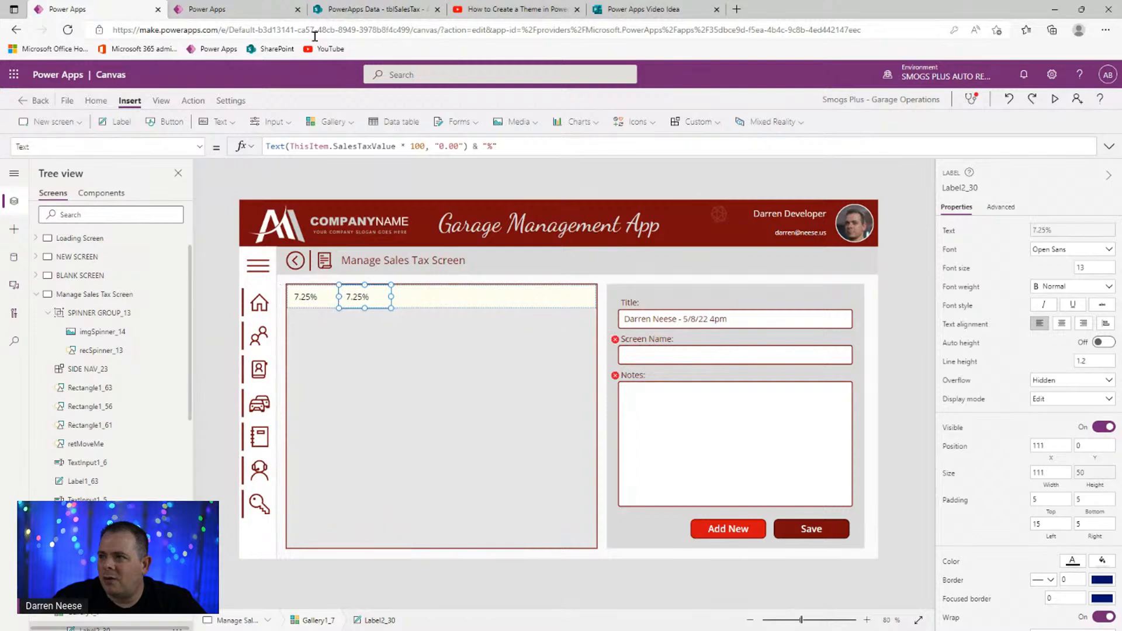
click(349, 11)
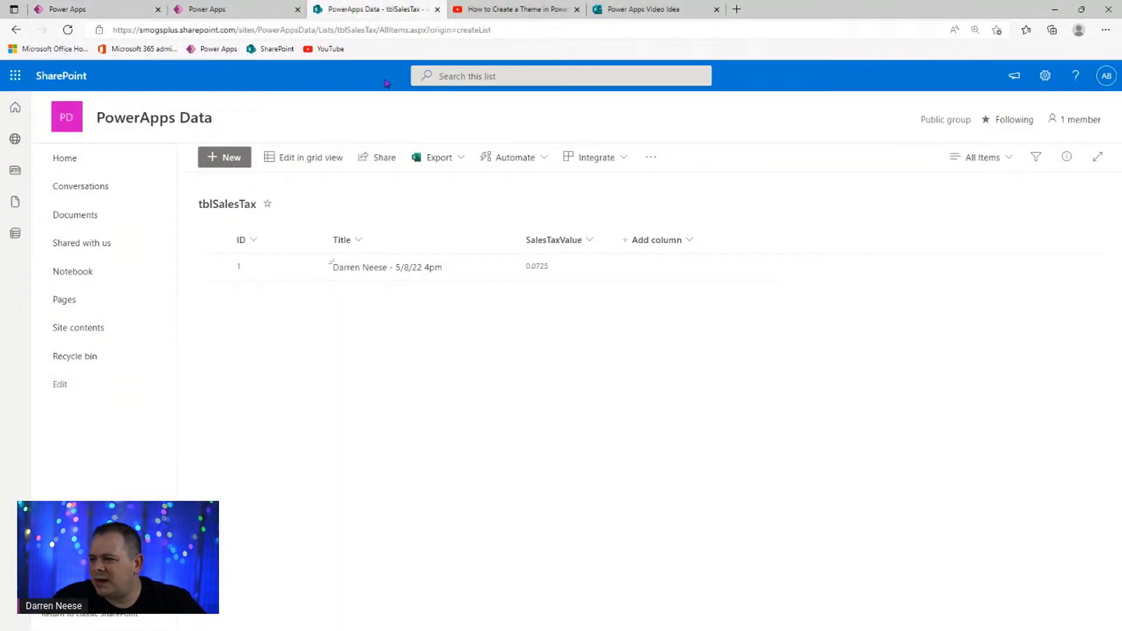
click(124, 10)
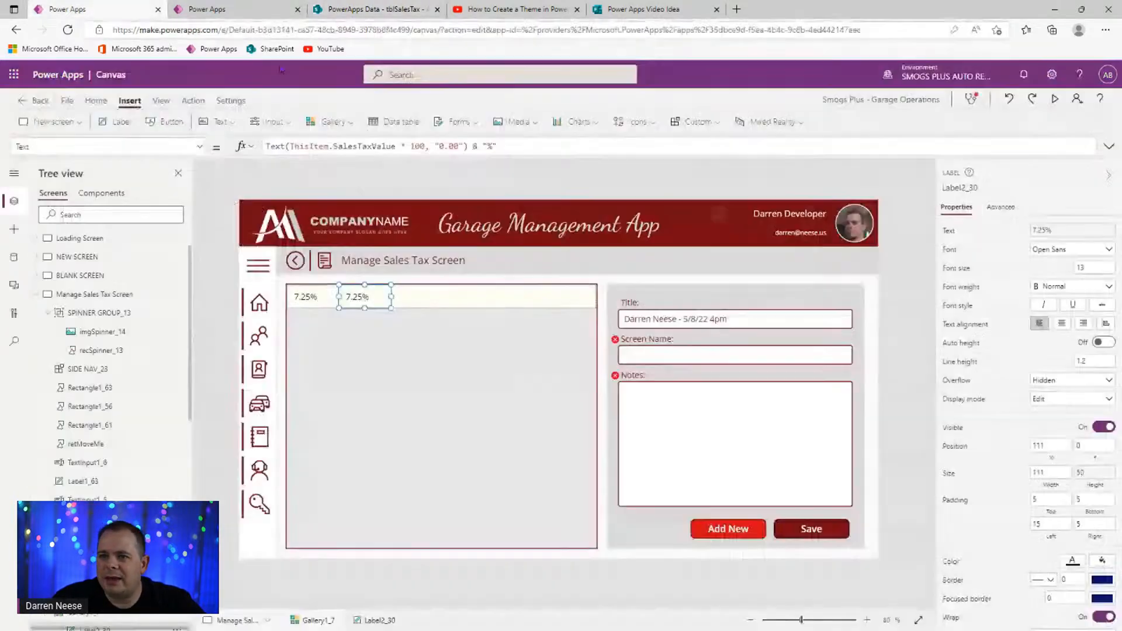
- Set the copy's Text to ThisItem.'Created By'.DisplayName and widen it to fit the name
drag(542, 148, 326, 148)
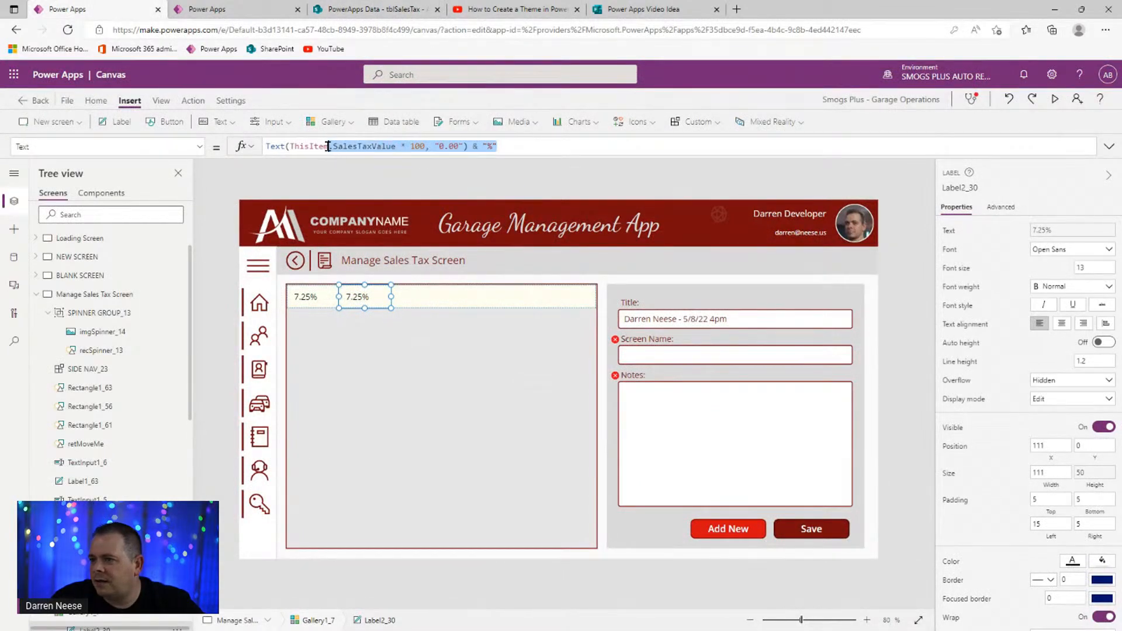
text(.)
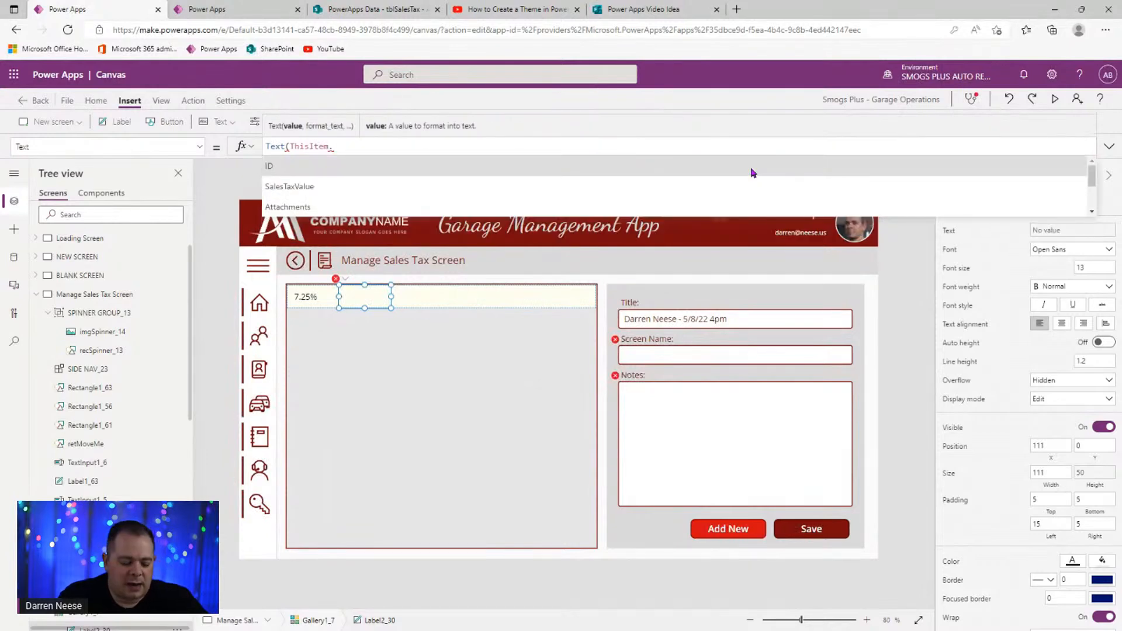
text(created)
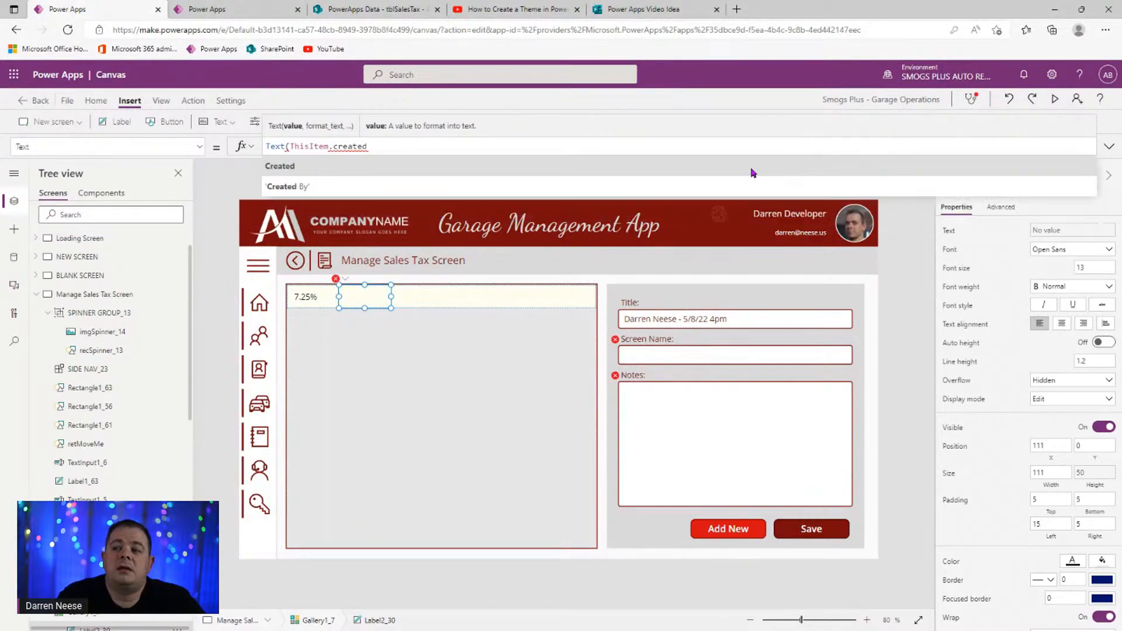
click(612, 186)
text(.dis)
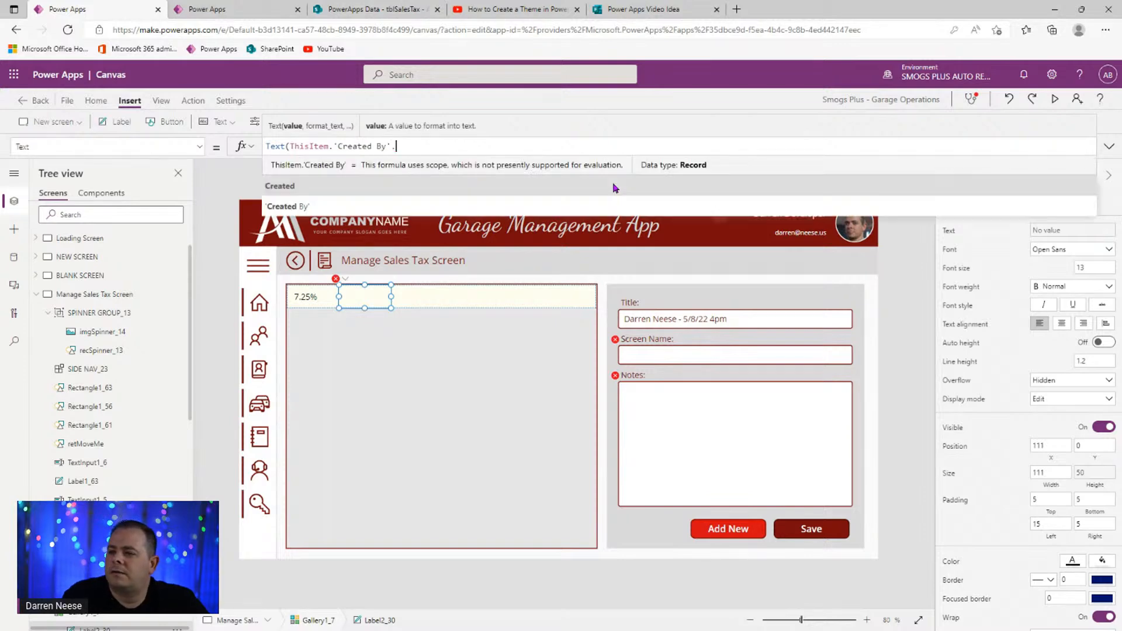
key(Tab)
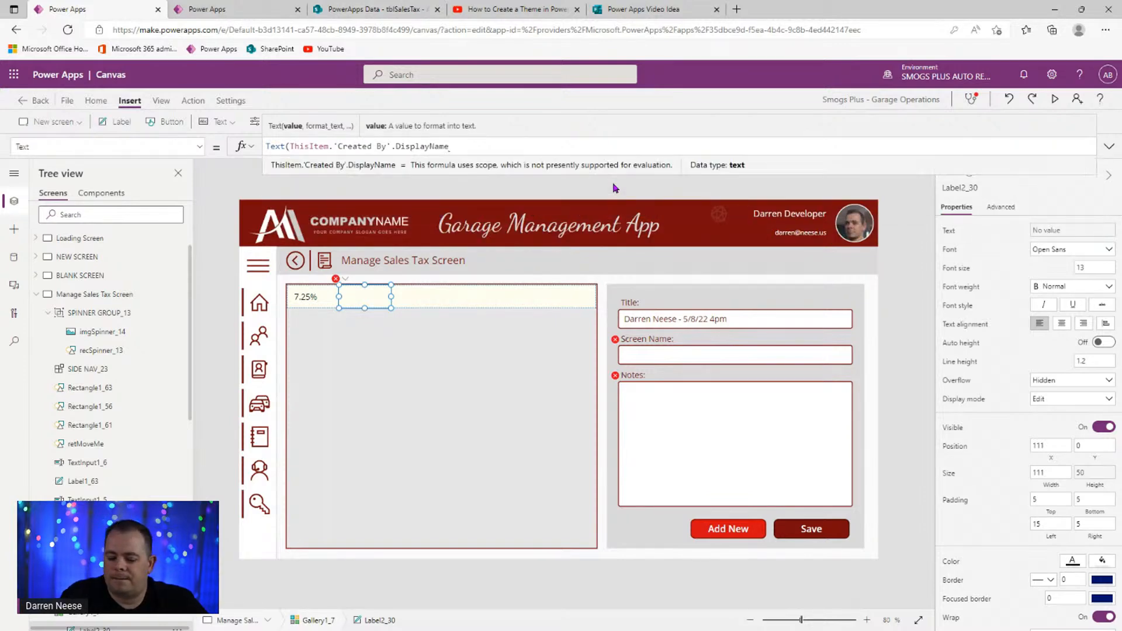
key(Home)
key(Delete)
key(Delete)
key(Delete)
key(Delete)
key(Delete)
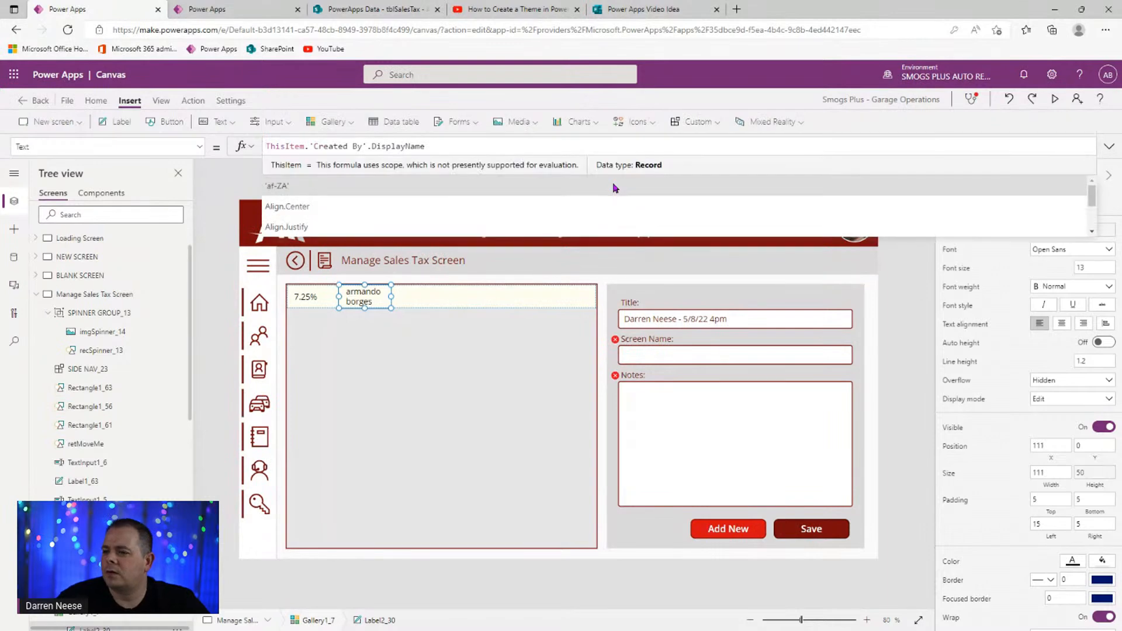
drag(391, 296, 448, 293)
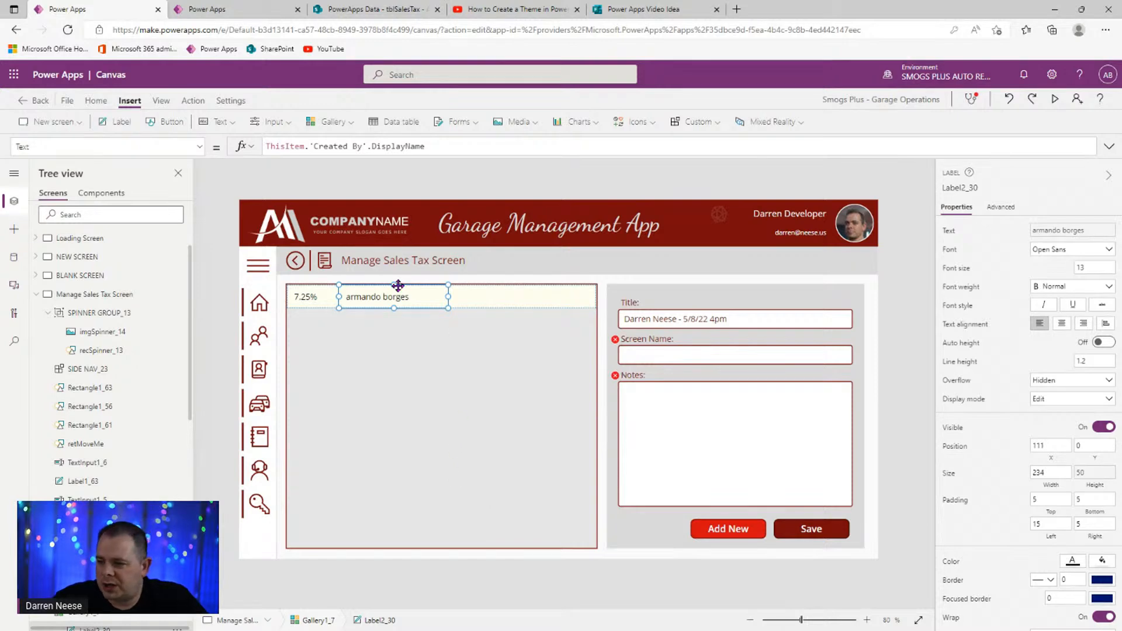
- Duplicate the creator label, place it to the right, and set its Text to ThisItem.Created
key(ctrl+c)
key(ctrl+v)
drag(363, 295, 494, 296)
drag(440, 145, 305, 145)
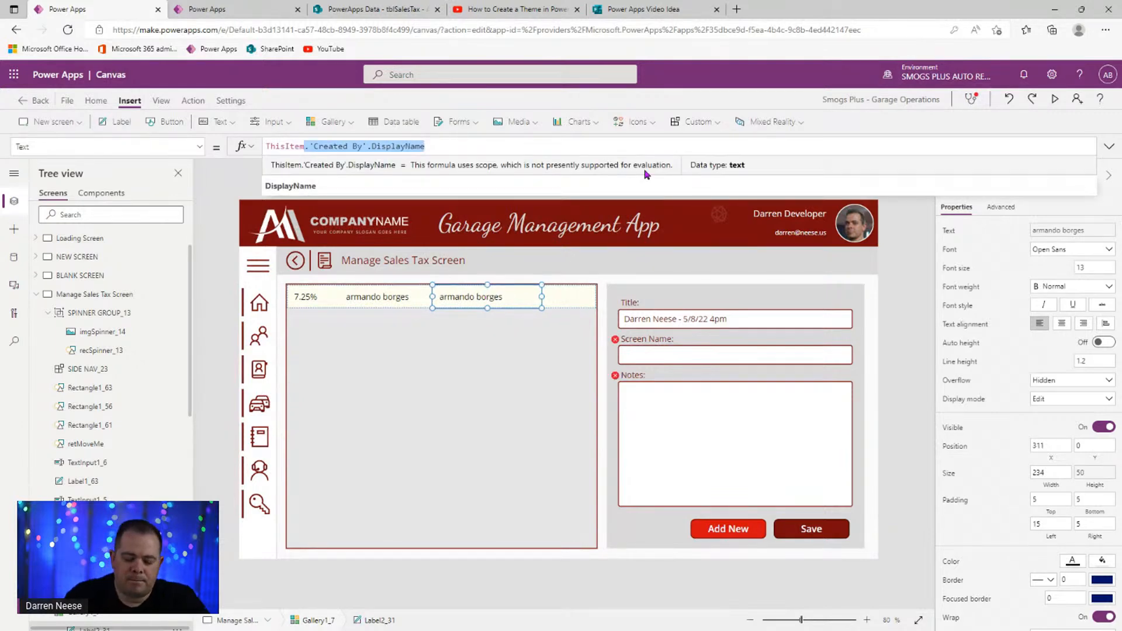
text(.created)
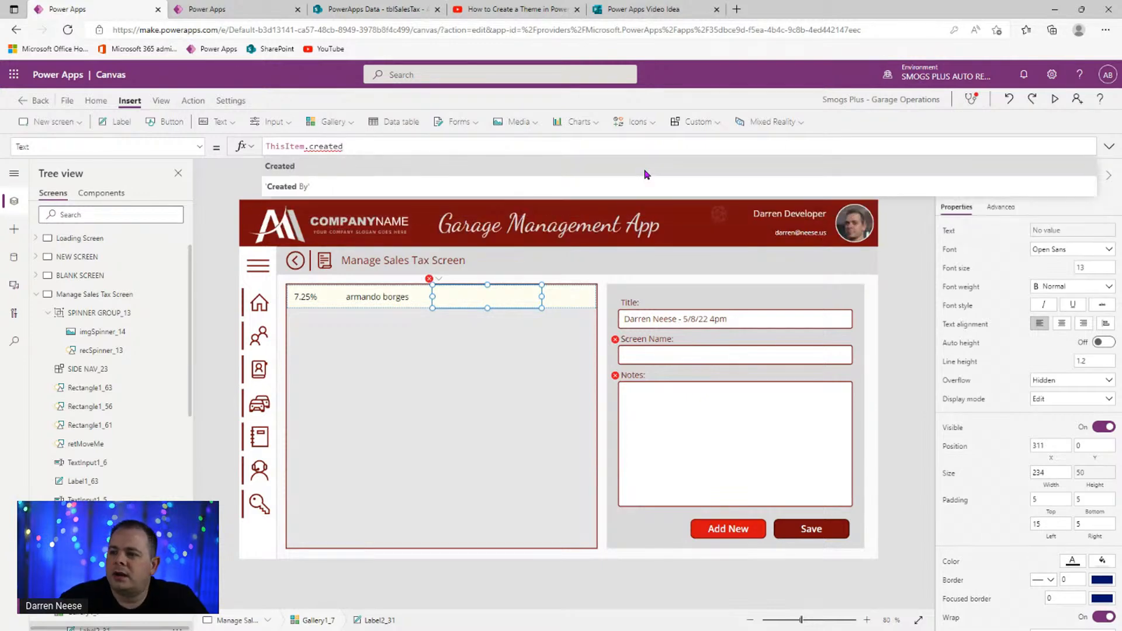
key(Tab)
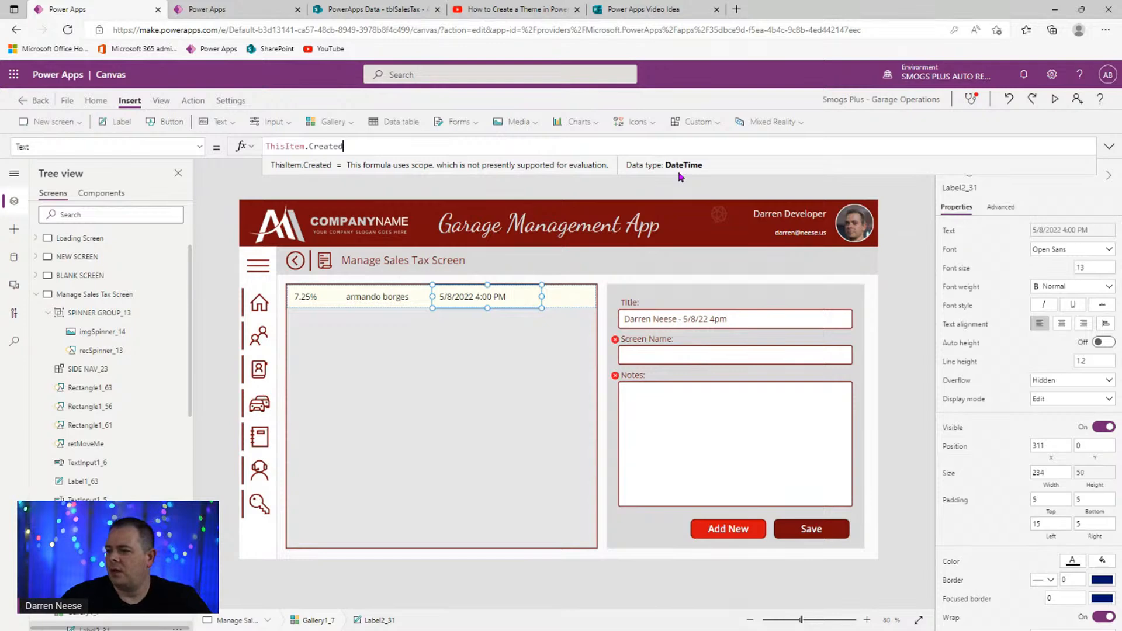
click(379, 10)
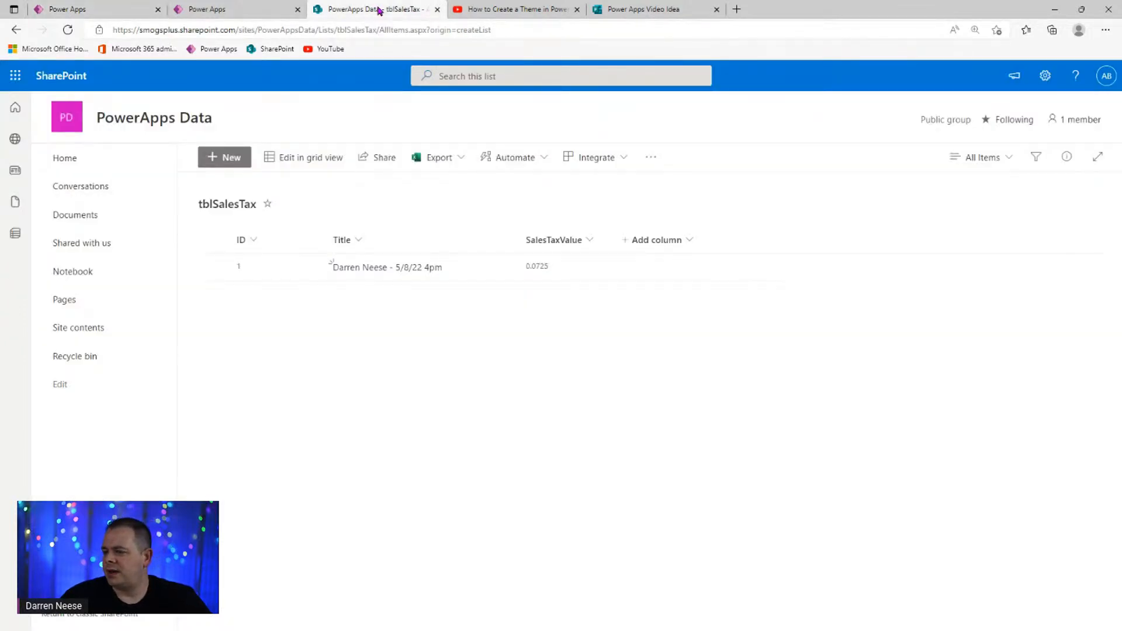
- Return to the Power Apps editor after reviewing the single 0.0725 tblSalesTax entry
click(76, 10)
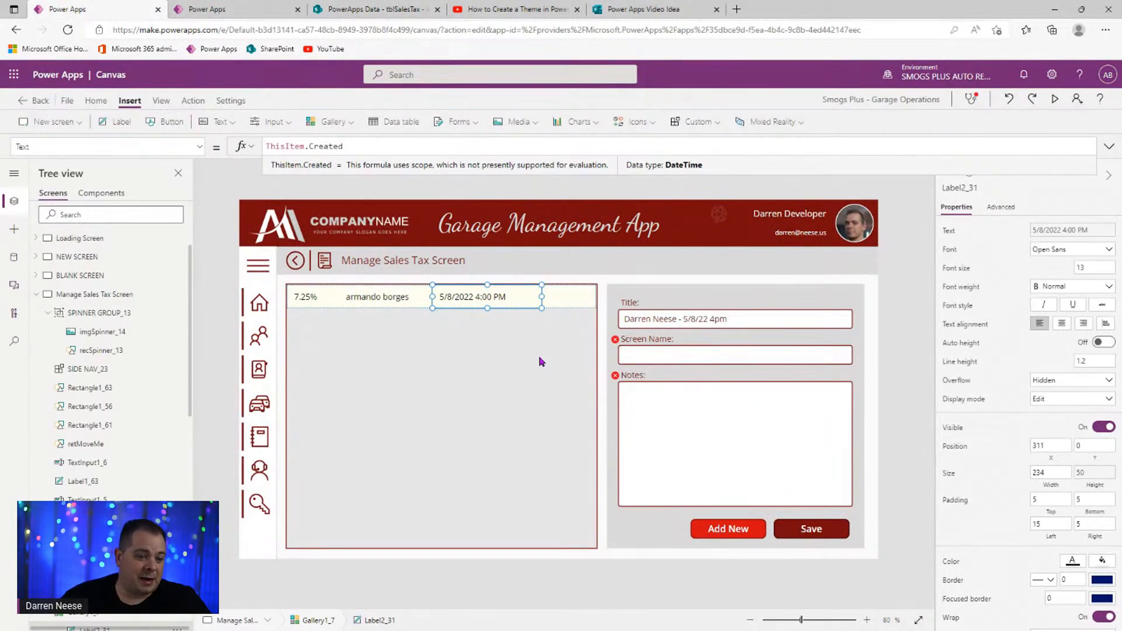
- Delete the Screen Name and Notes labels and their inputs from the form
click(702, 321)
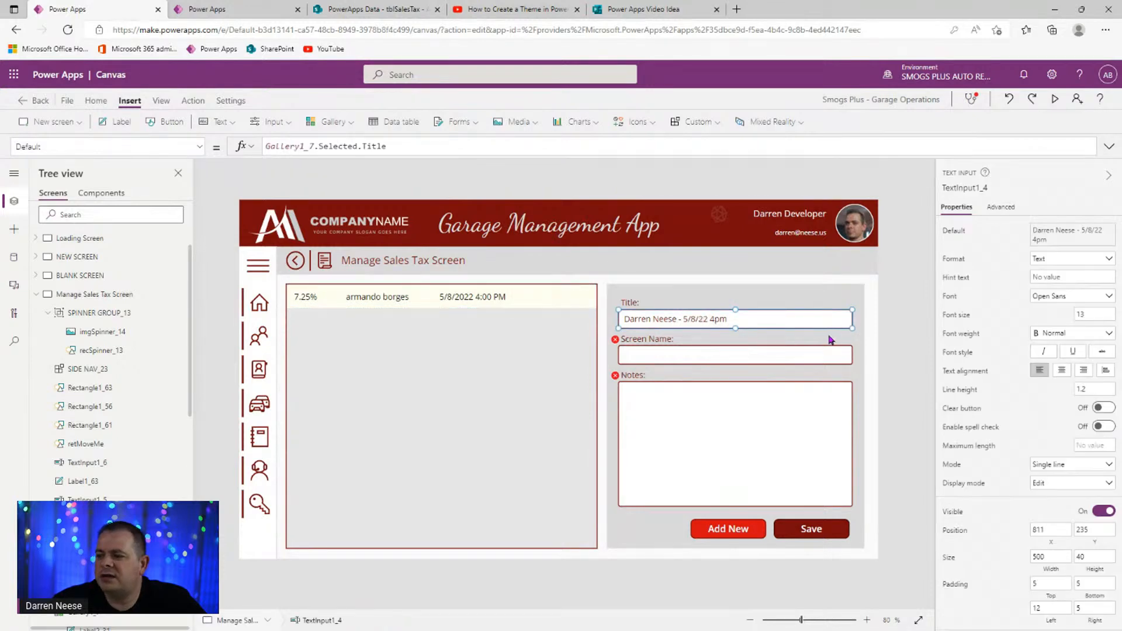
click(652, 342)
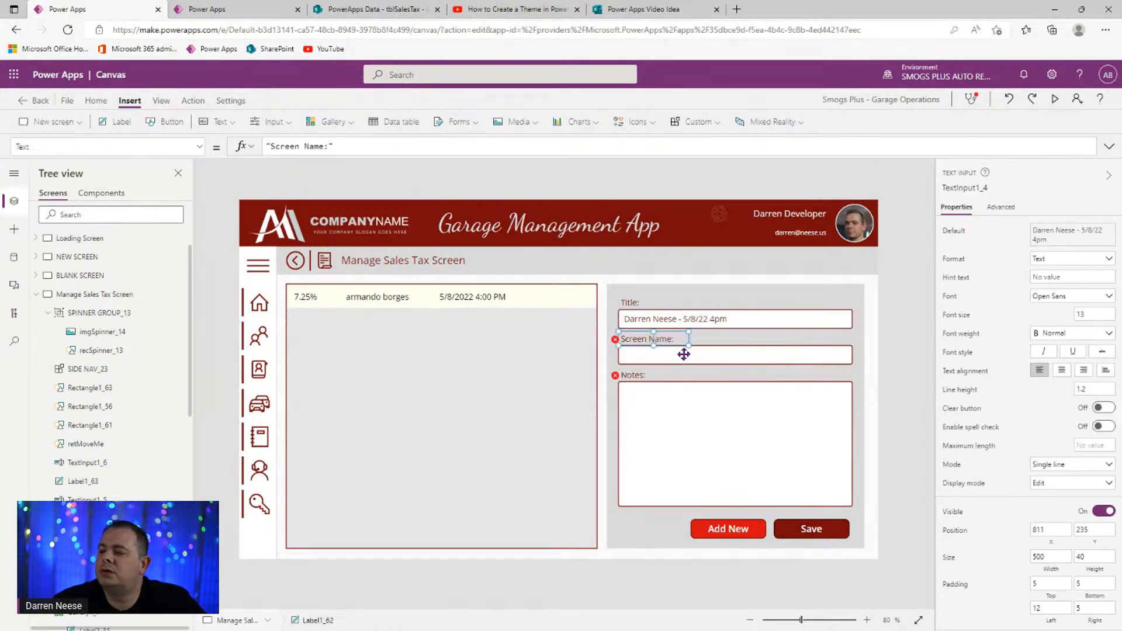
shift+click(728, 354)
shift+click(637, 377)
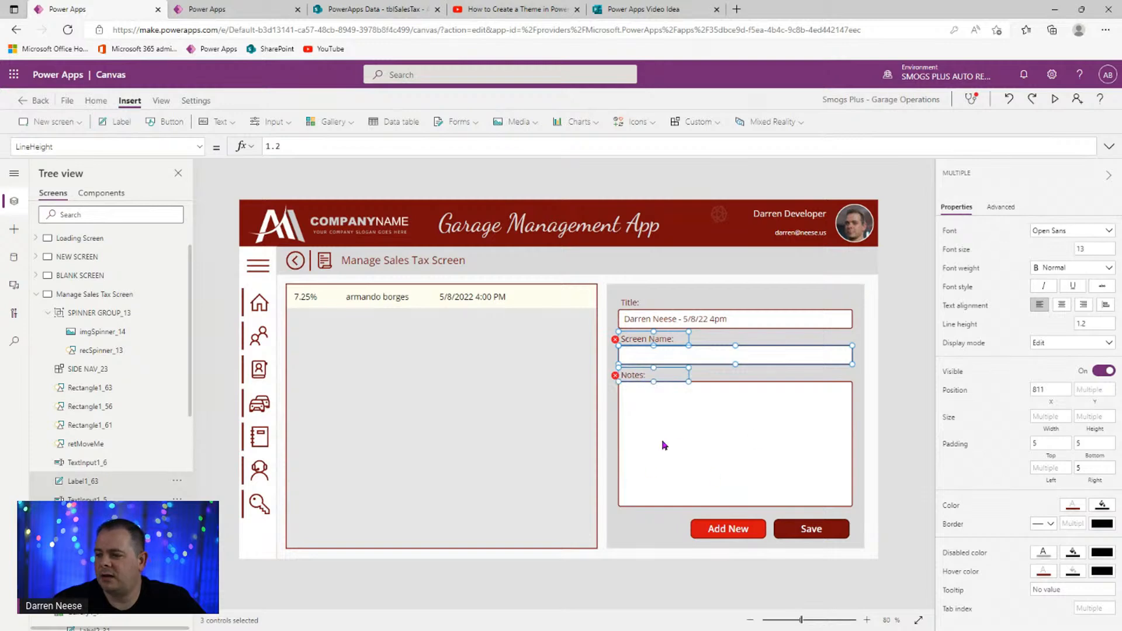
shift+click(777, 444)
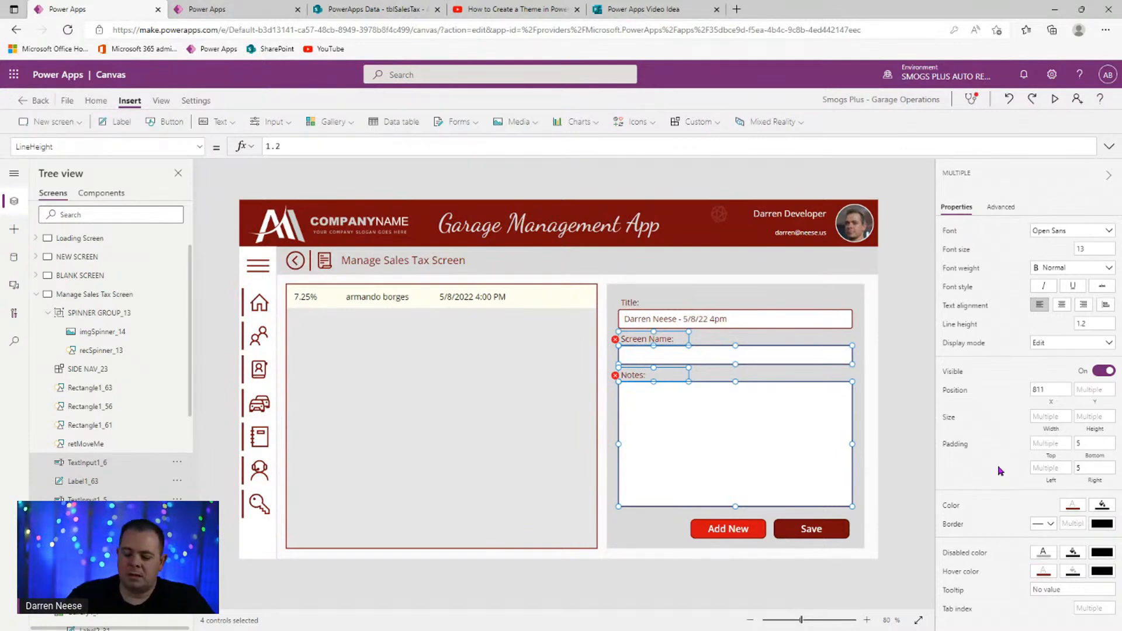
key(Delete)
- Set the Title text input's format to Number
click(803, 319)
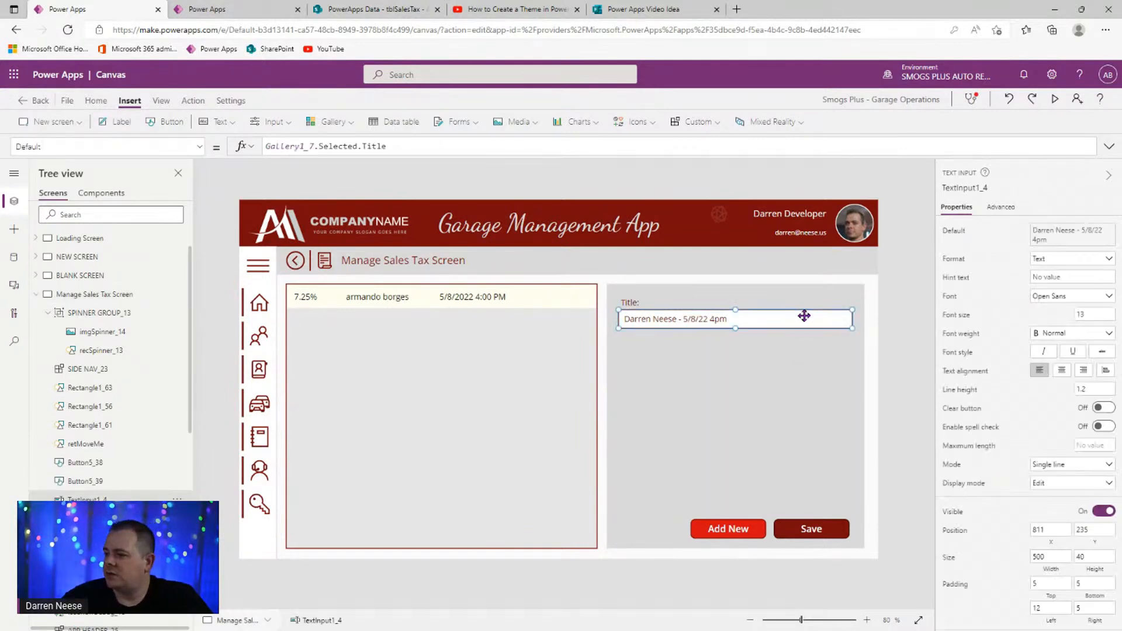
click(1076, 261)
click(1072, 274)
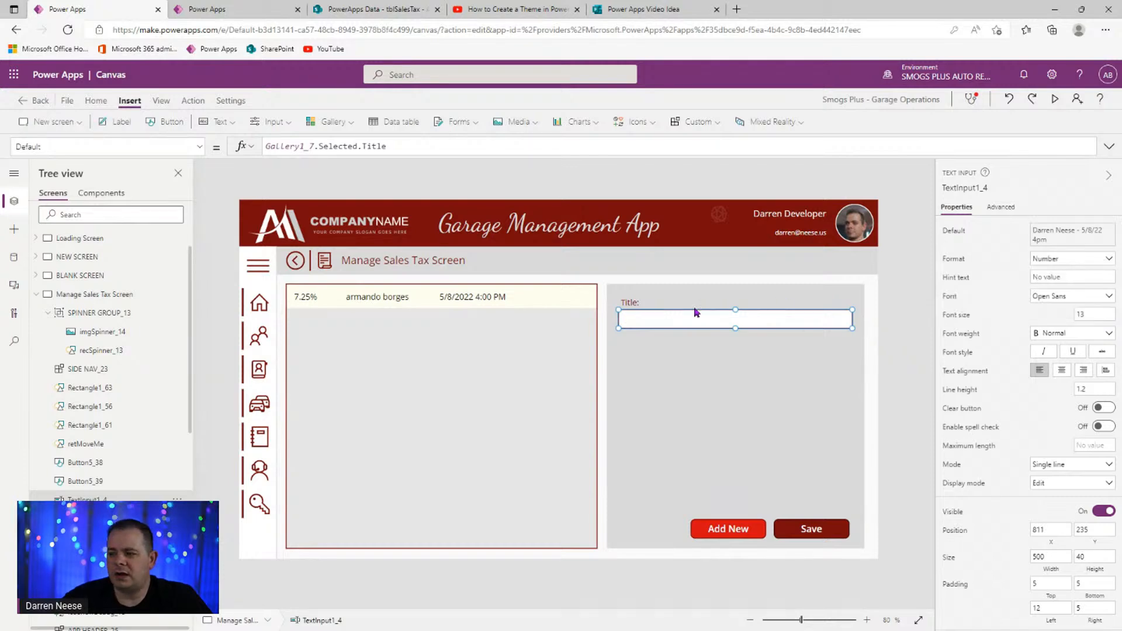
- Rename the Title label to 'Sales Tax (4 digit number)' and widen it to fit
click(623, 304)
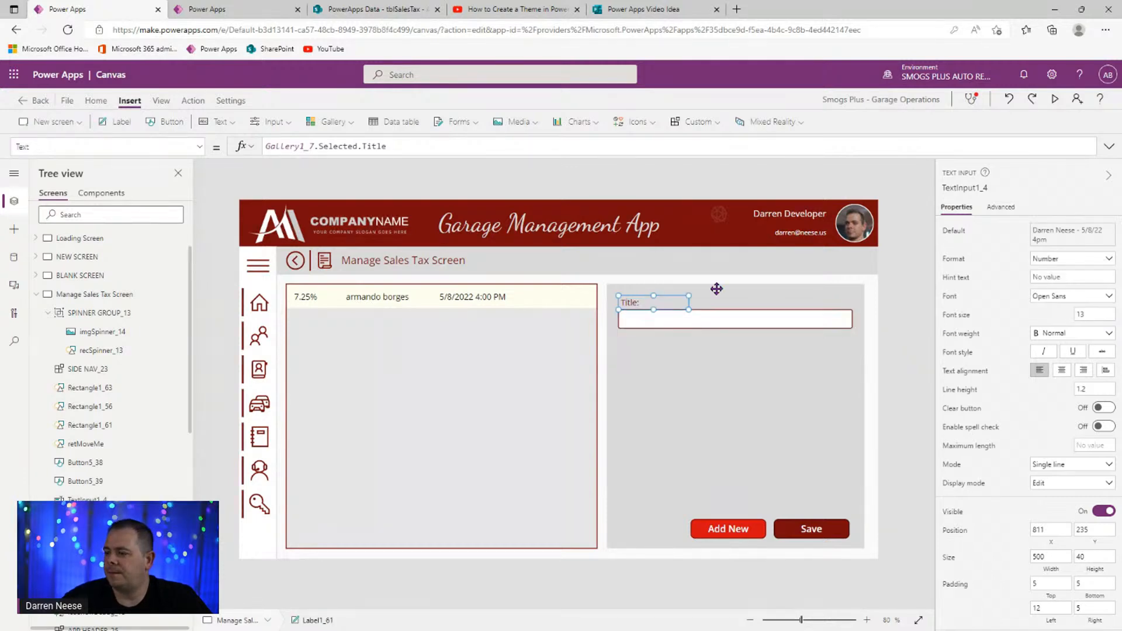
drag(1069, 230, 973, 233)
text(Sales Tax)
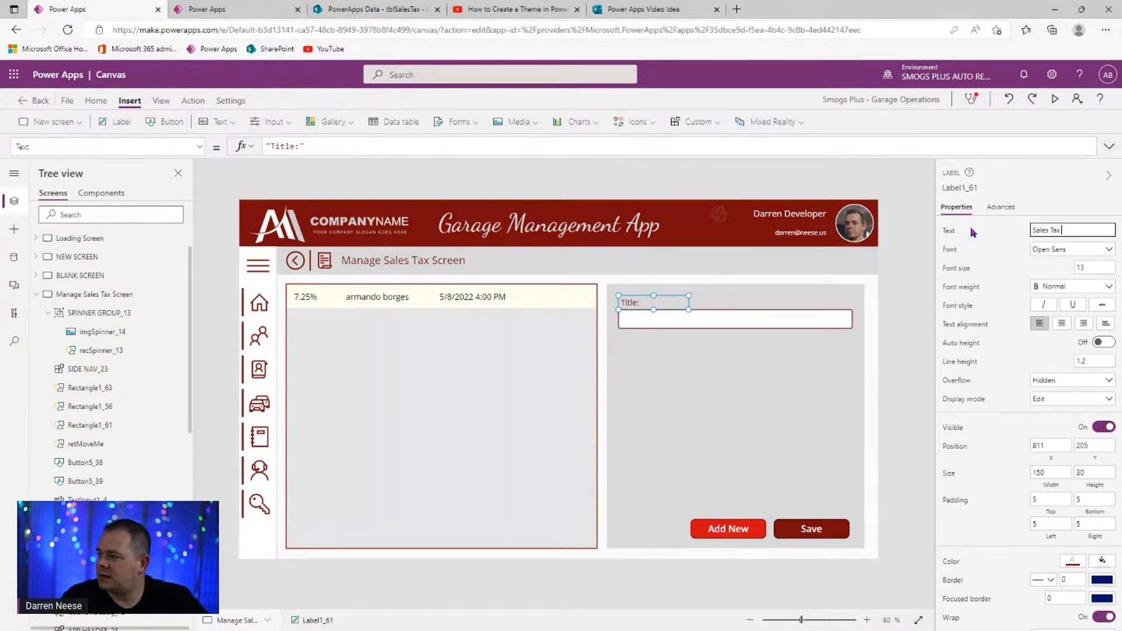
text( (4) digit numbe)
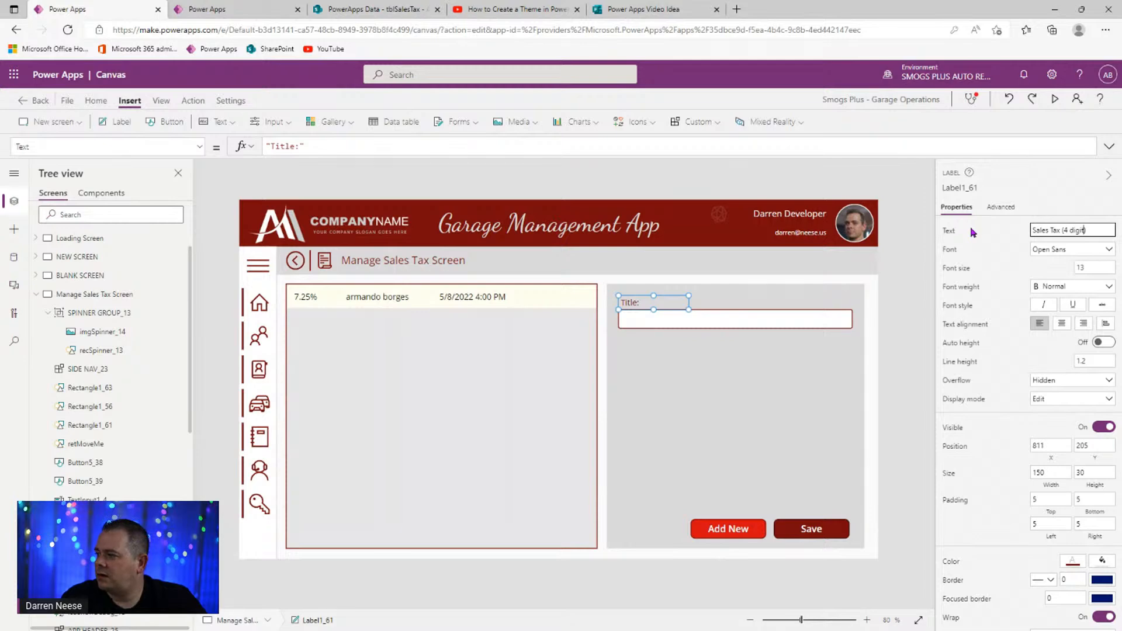
text(r)
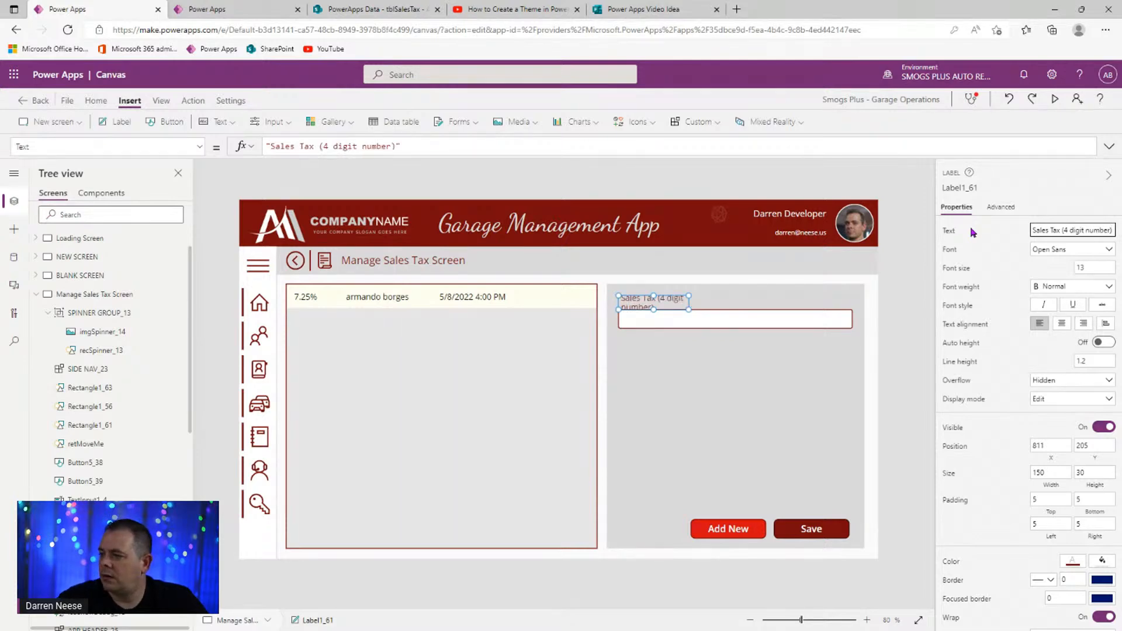
drag(689, 310, 854, 312)
- Set the sales tax input's hint text to 0.0725
click(782, 321)
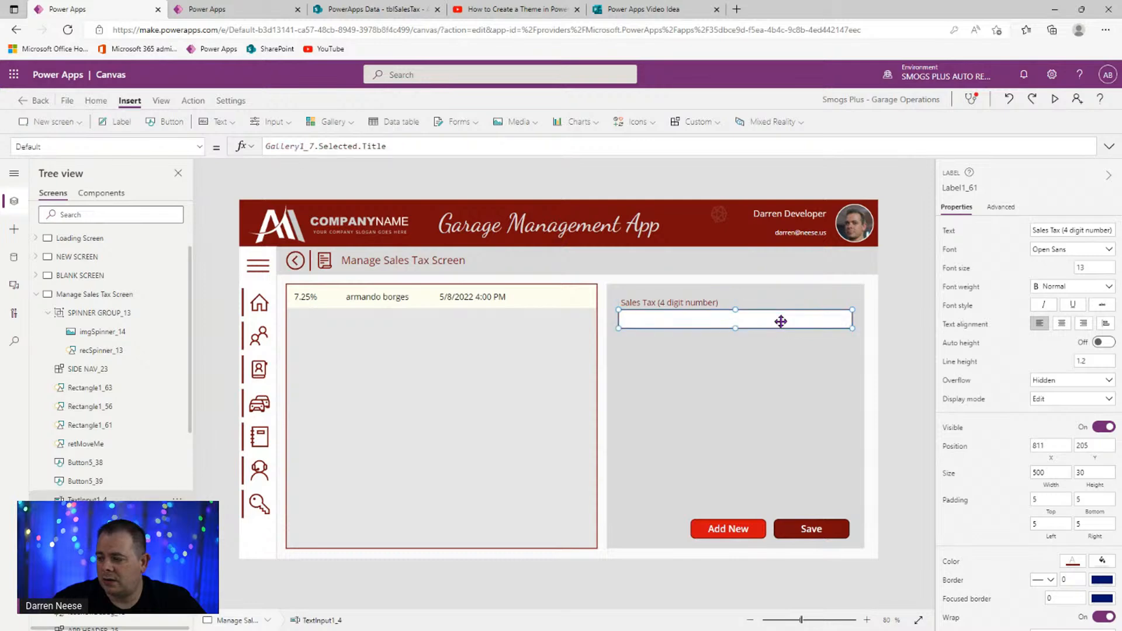
click(1068, 272)
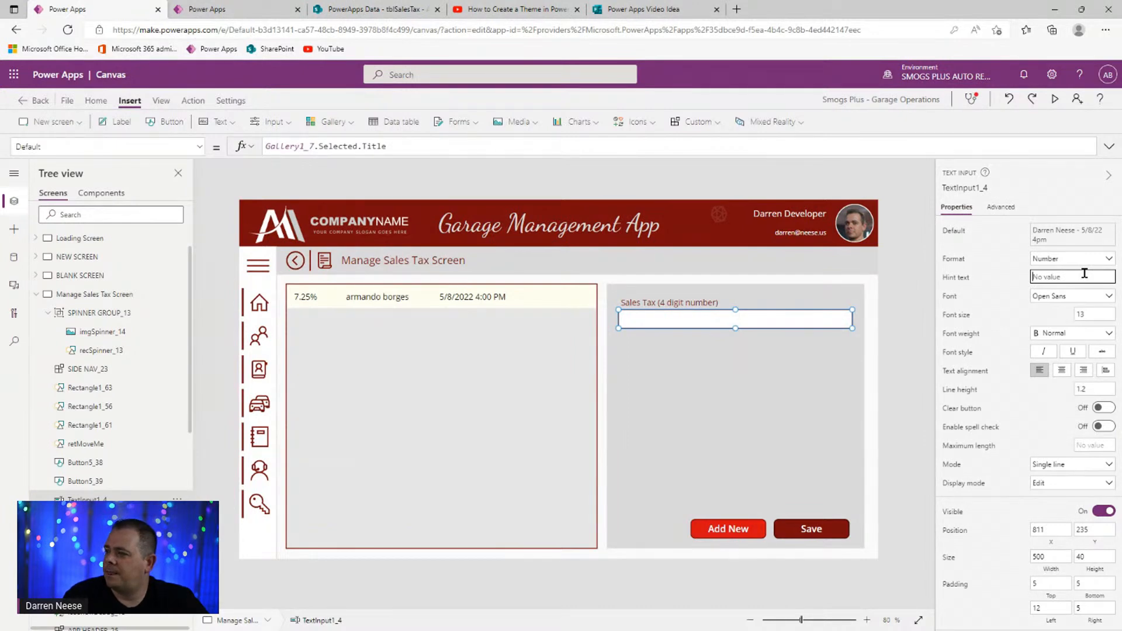
text(0.)
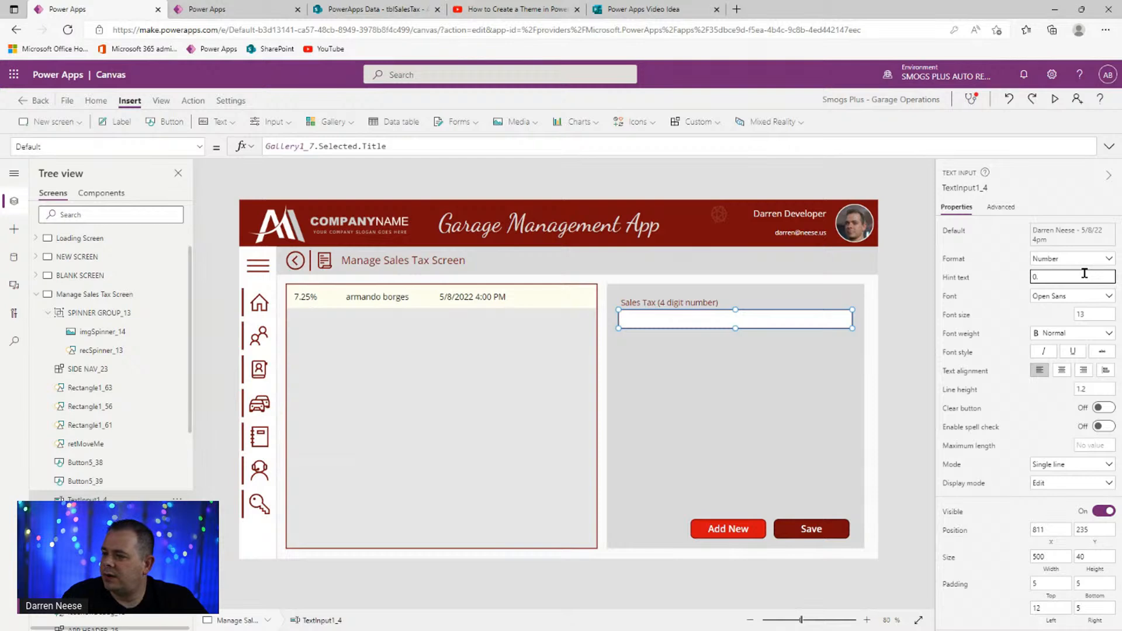
text(0725)
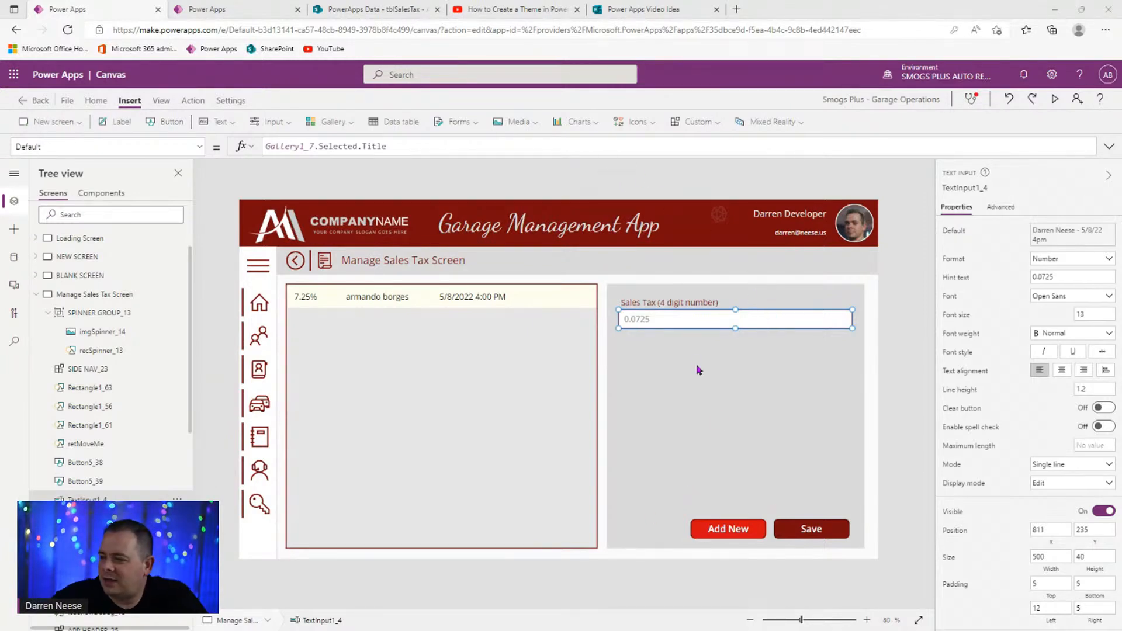
- Set the Add New button's Visible property to varShowDebugging
click(743, 535)
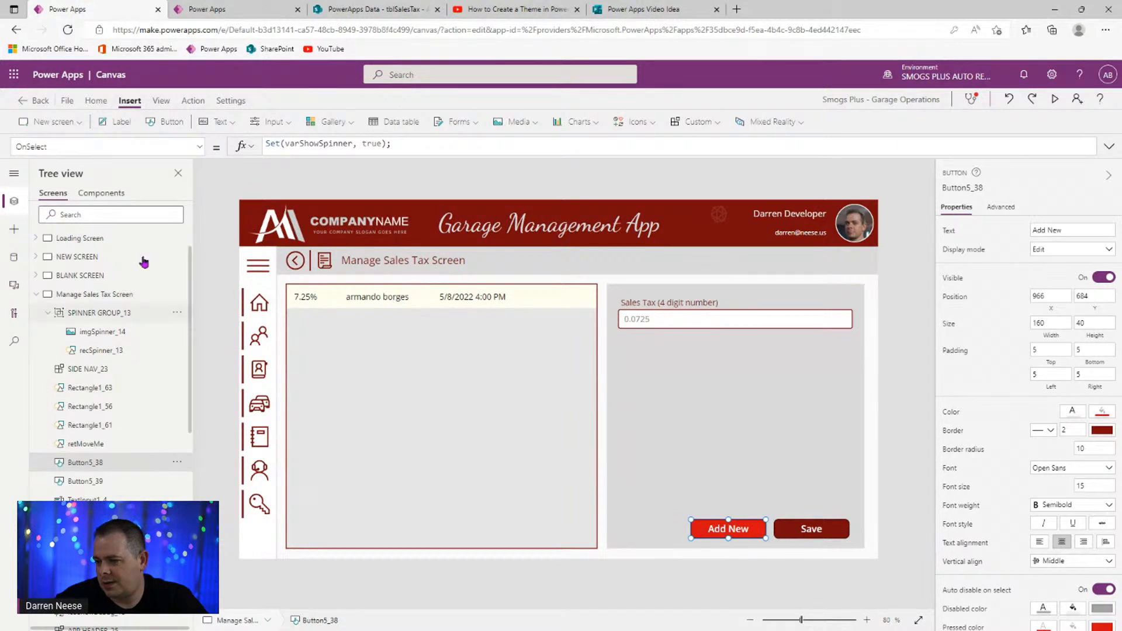
click(200, 151)
scroll(131, 338, down, 15)
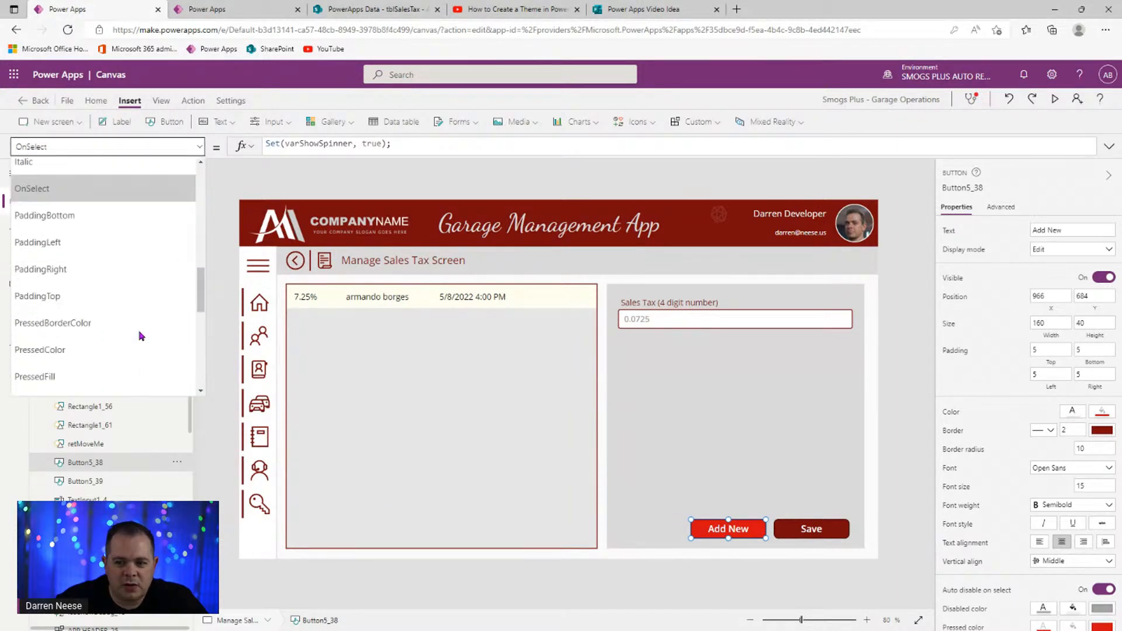
click(88, 316)
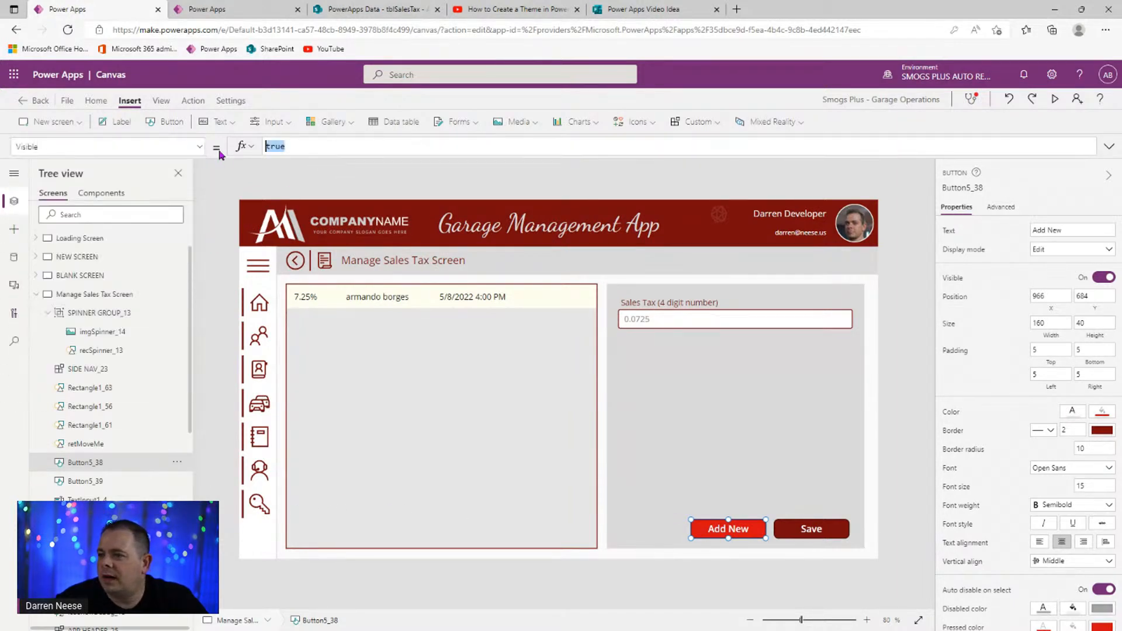
text(var)
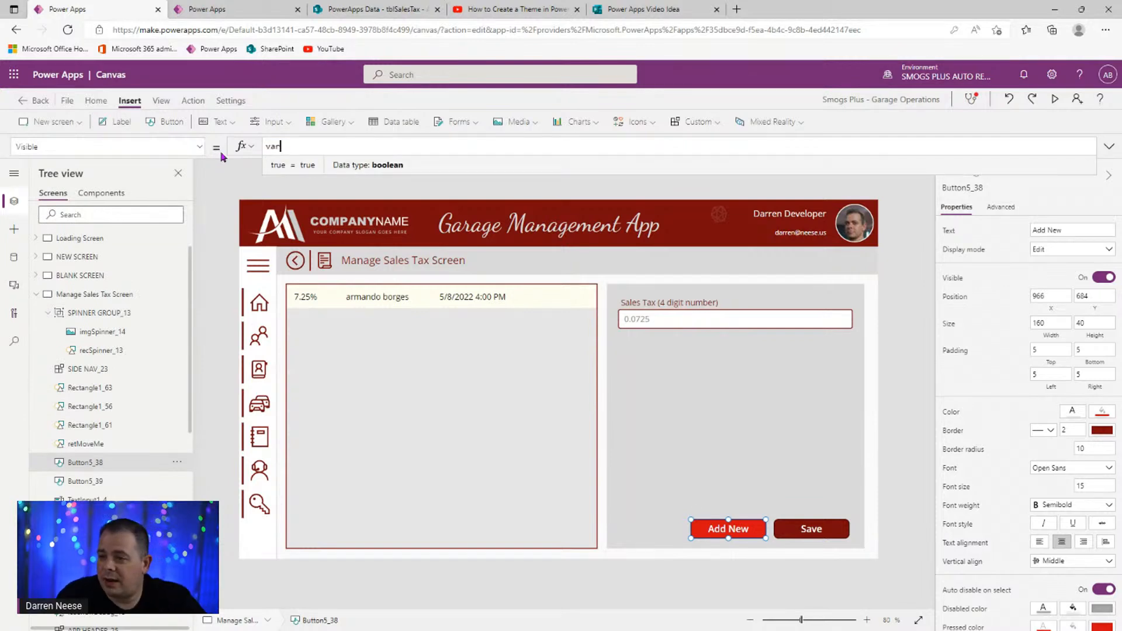
text(ShowDebugging)
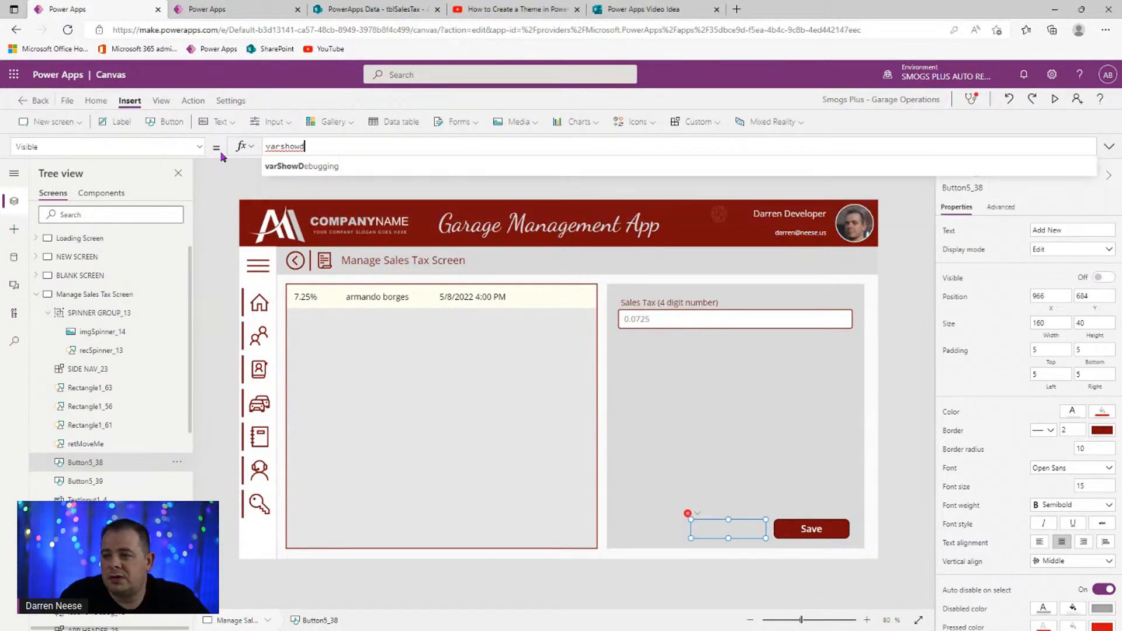
click(893, 374)
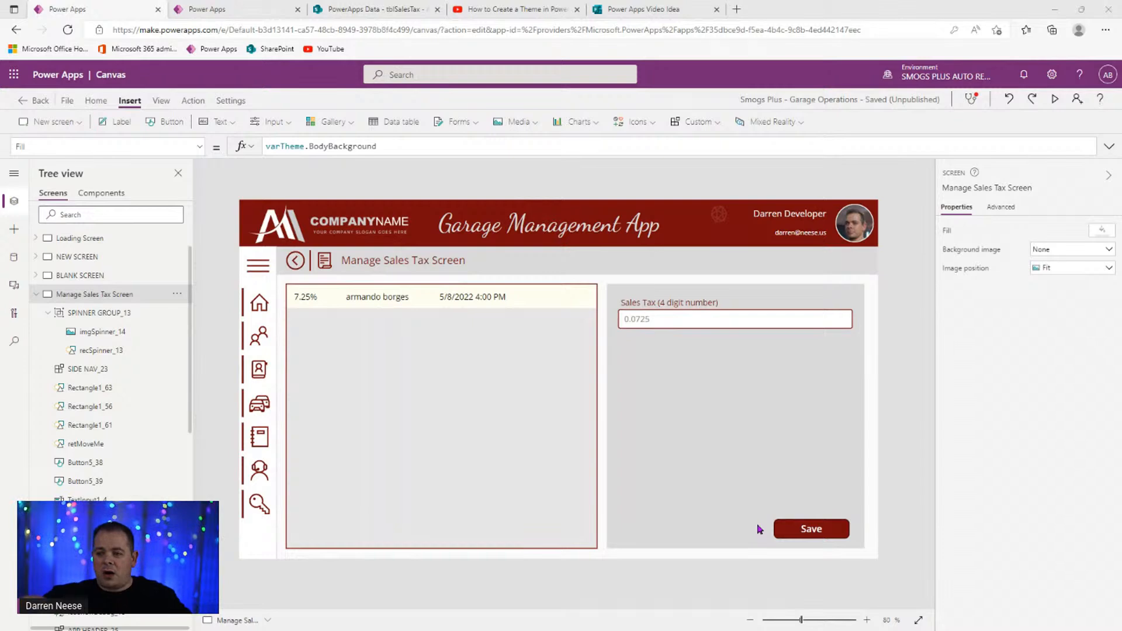
- Name the Sales Tax text input control txtNewSalesTax
click(731, 328)
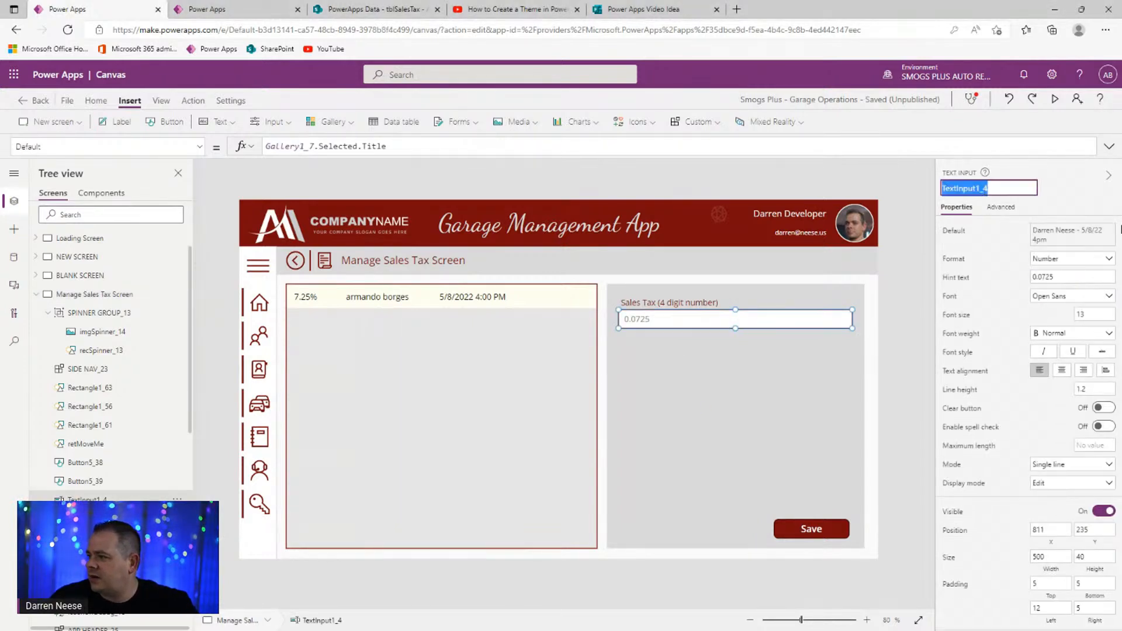
text(txt)
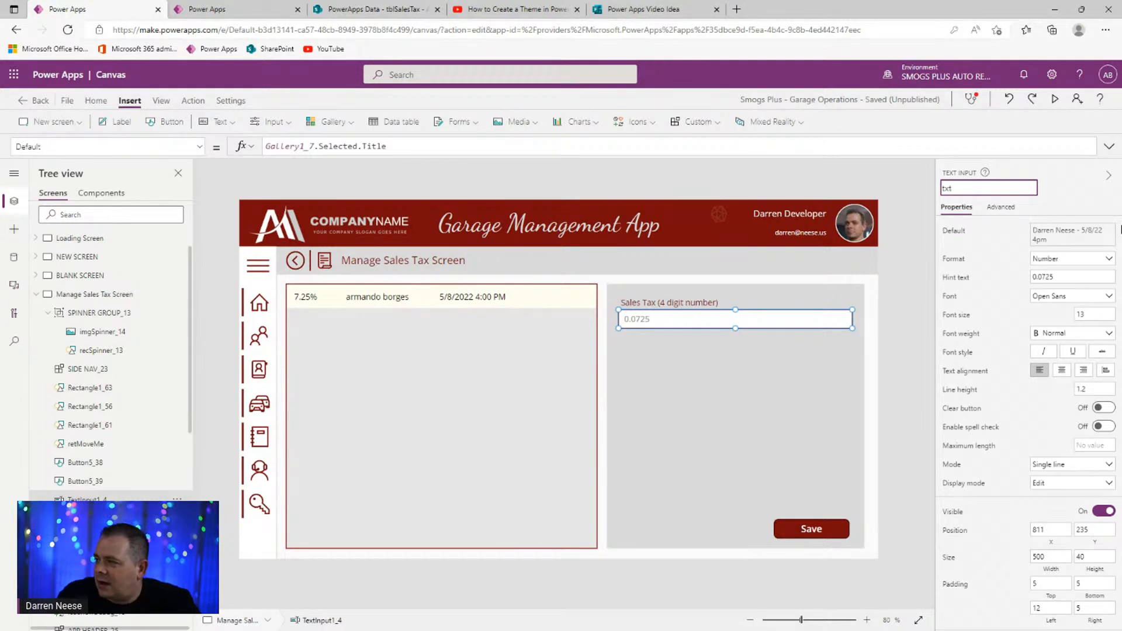
text(NewSalesTax)
key(Return)
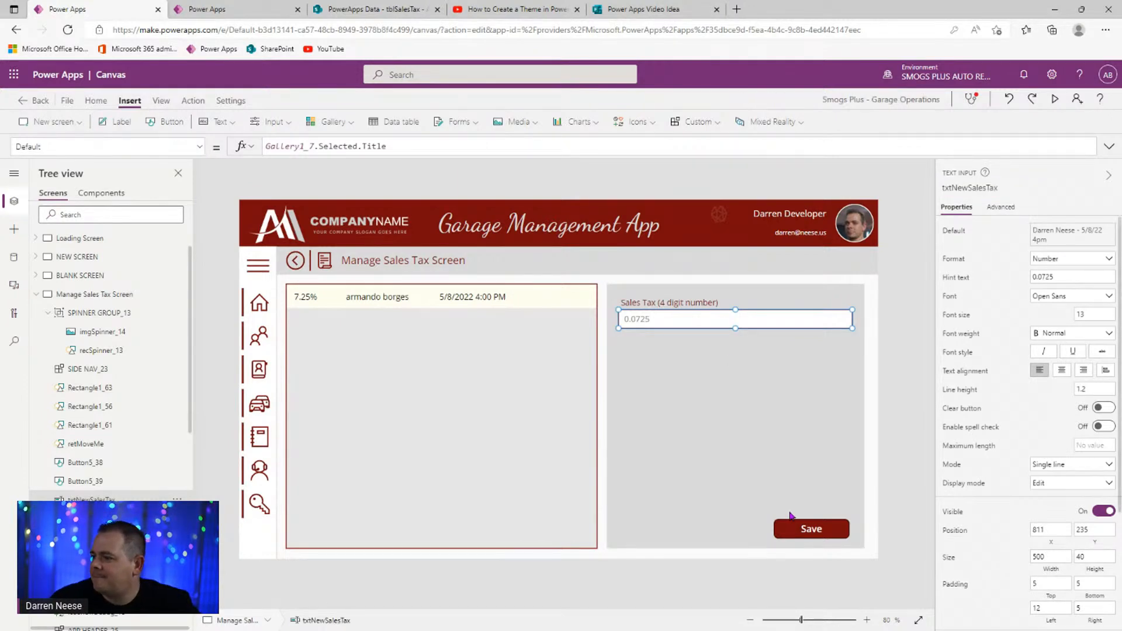
click(799, 532)
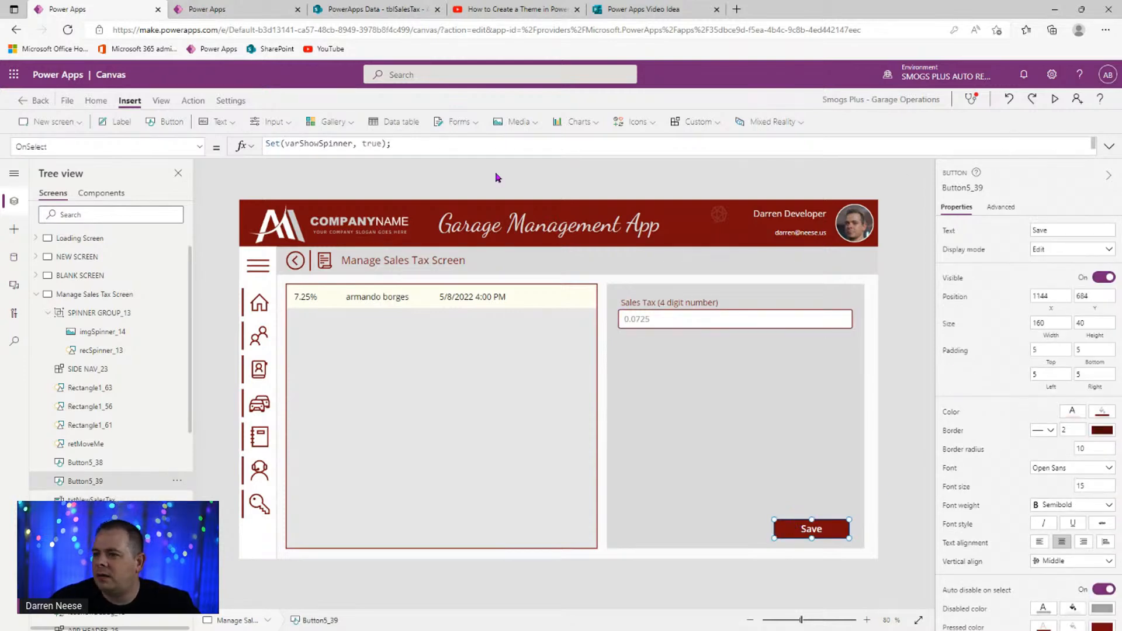
- Start the Save button's OnSelect with a Patch on tblSalesTax, laid out over separate lines
click(1109, 146)
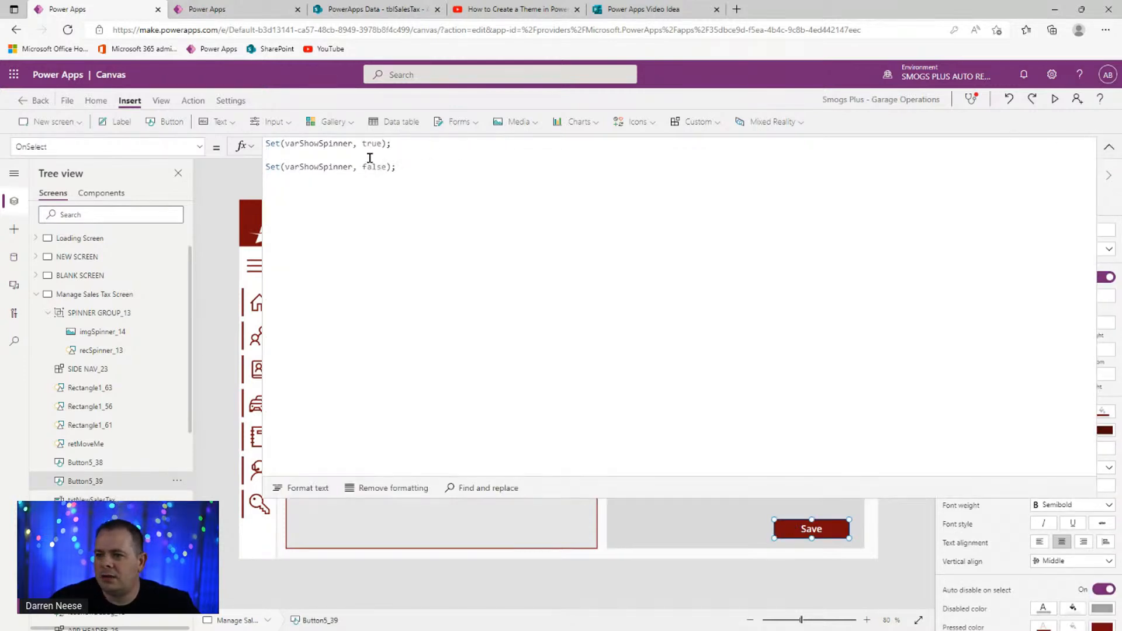
drag(392, 144, 267, 144)
click(408, 155)
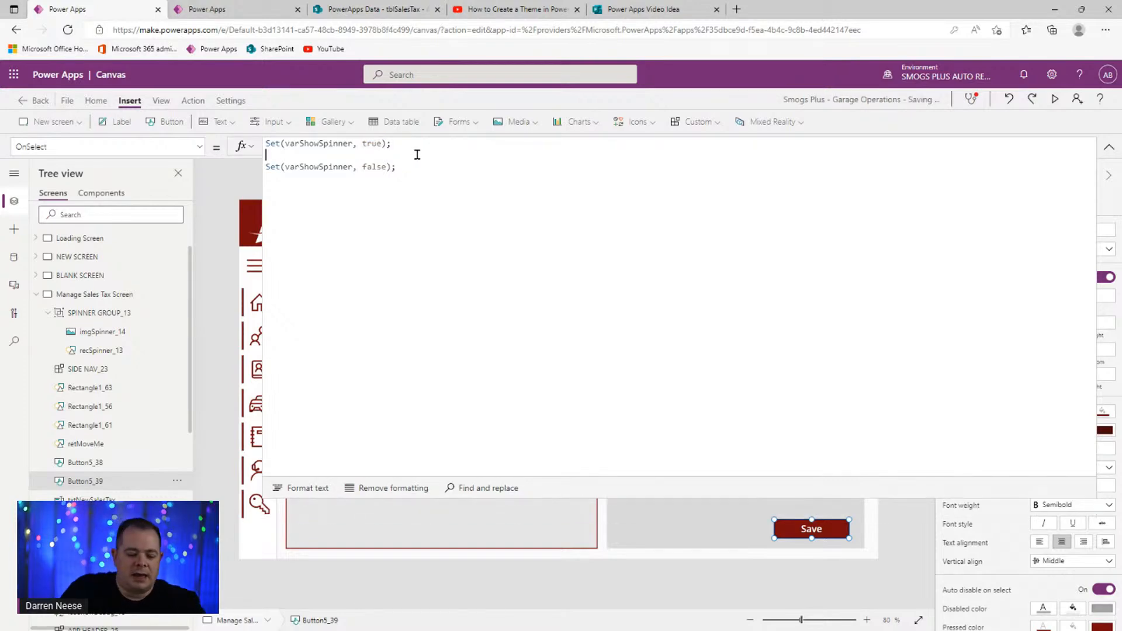
text(Patch()
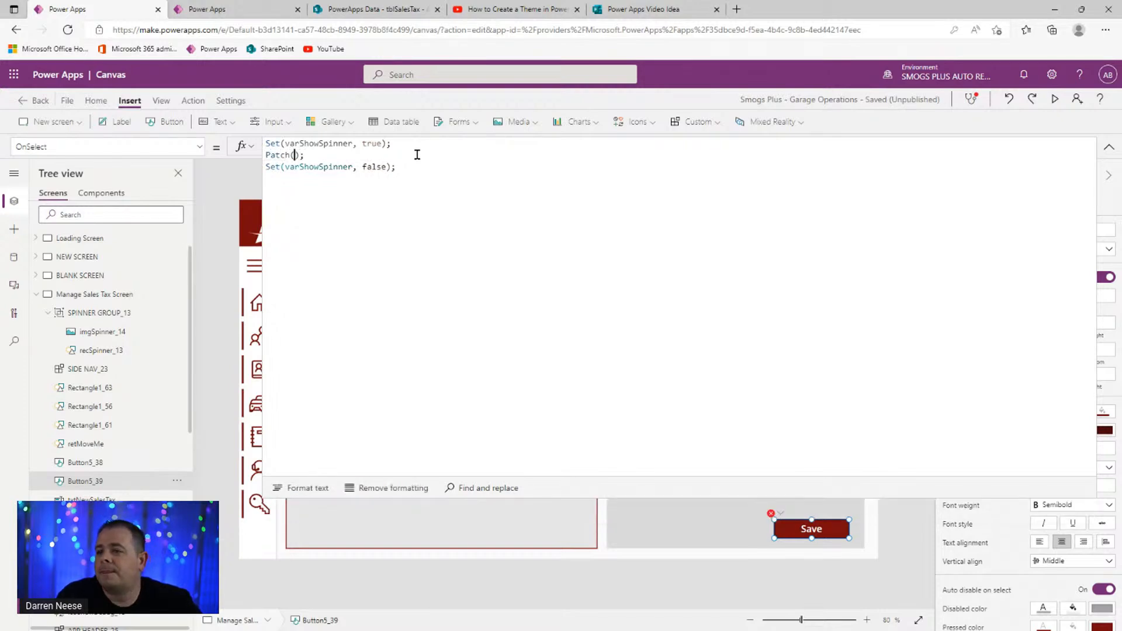
text(tblSales)
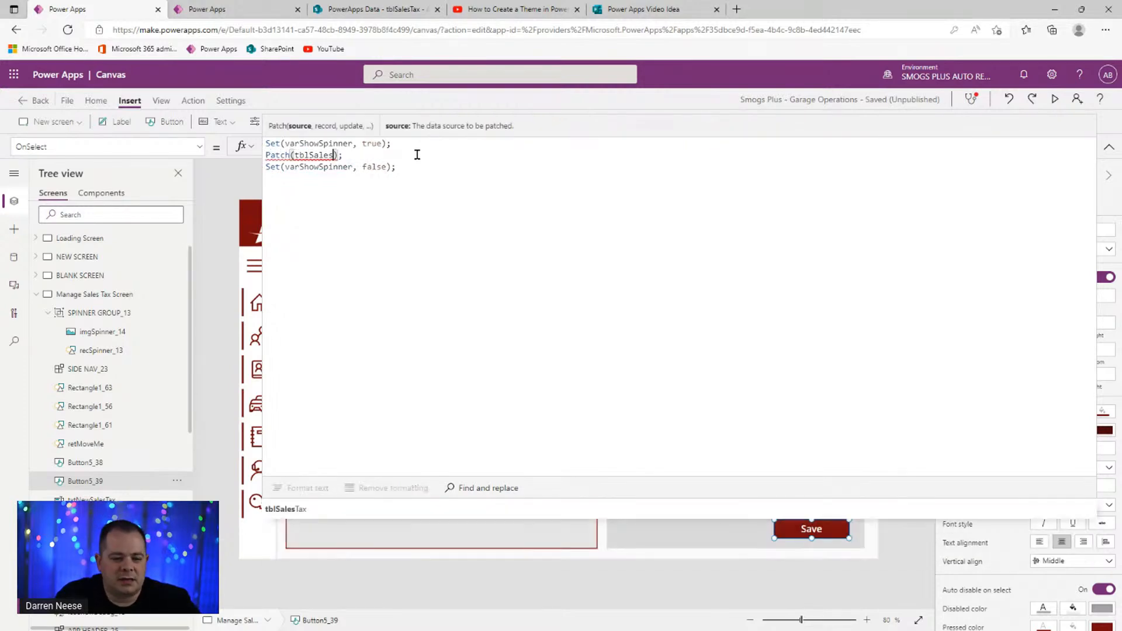
key(Tab)
text(,)
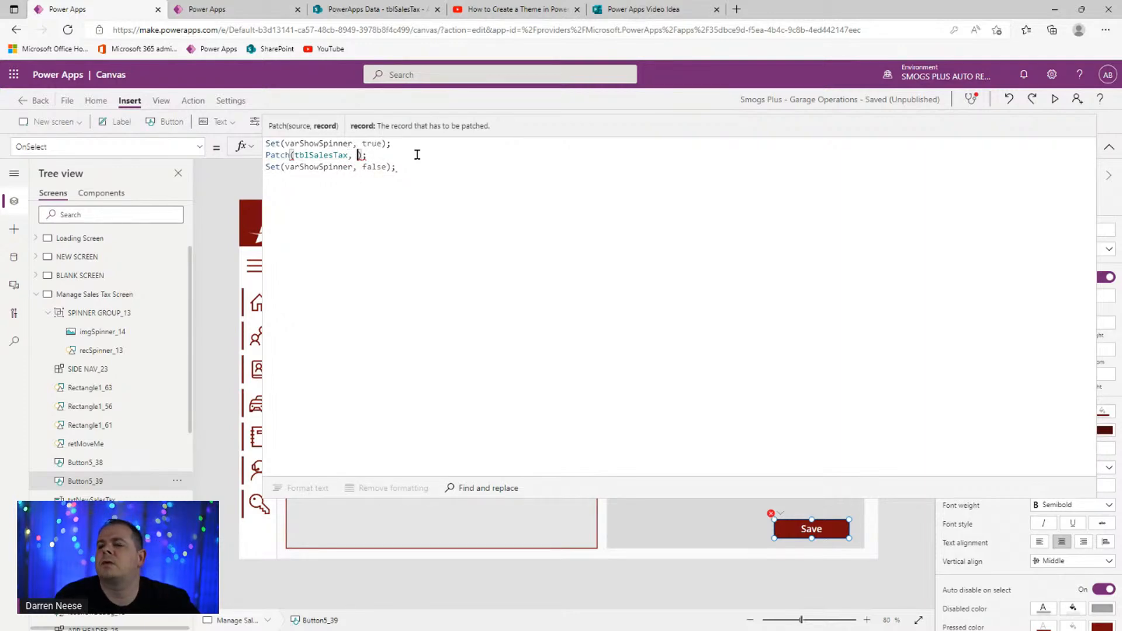
key(Left)
key(Left)
key(ctrl+shift+Left)
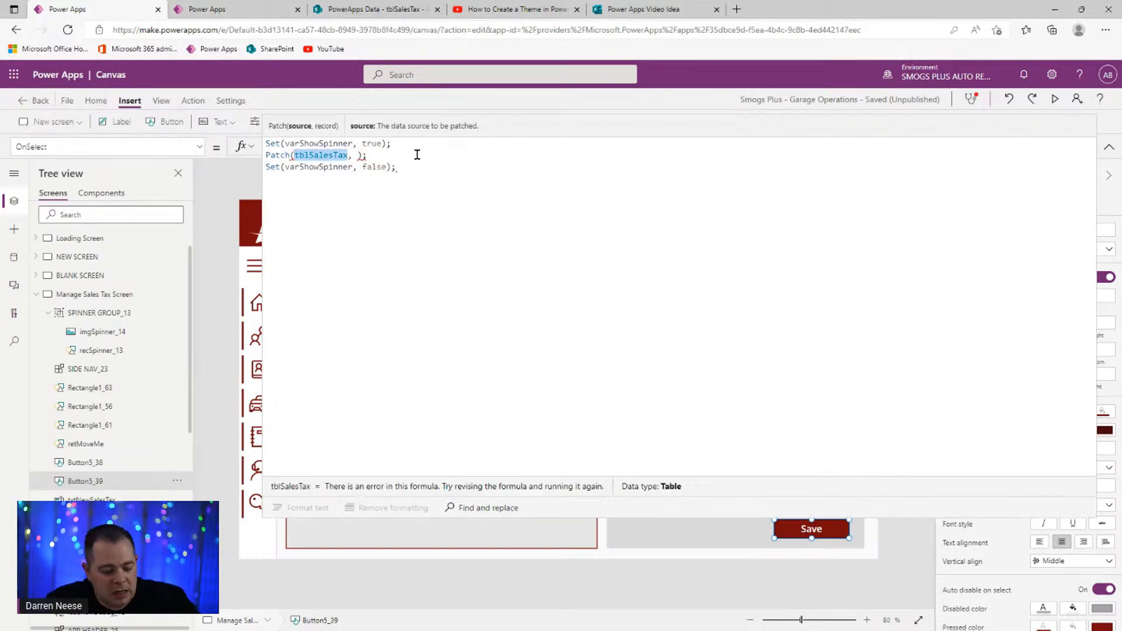
key(Right)
key(Right)
key(Right)
key(Return)
key(Return)
key(Up)
key(Up)
key(ctrl+Right)
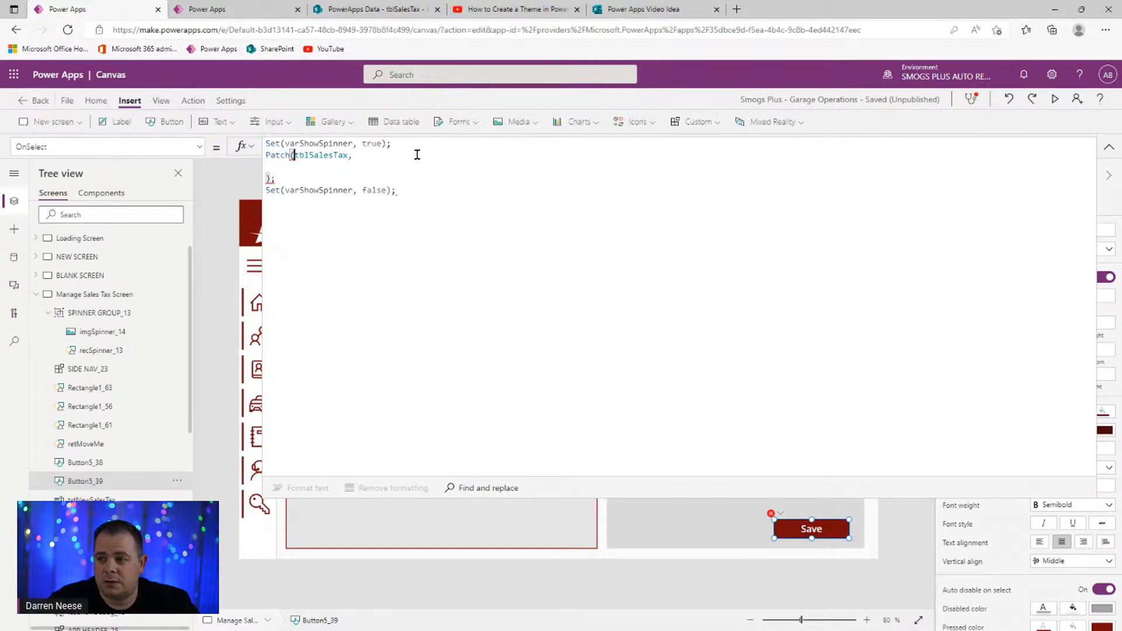
key(Right)
key(Return)
key(Down)
- Patch Defaults(tblSalesTax) with a record of Title: User().Email and SalesTaxValue: Value(tblSalesTax.Text)
text(Defaults)
key(BackSpace)
key(BackSpace)
key(BackSpace)
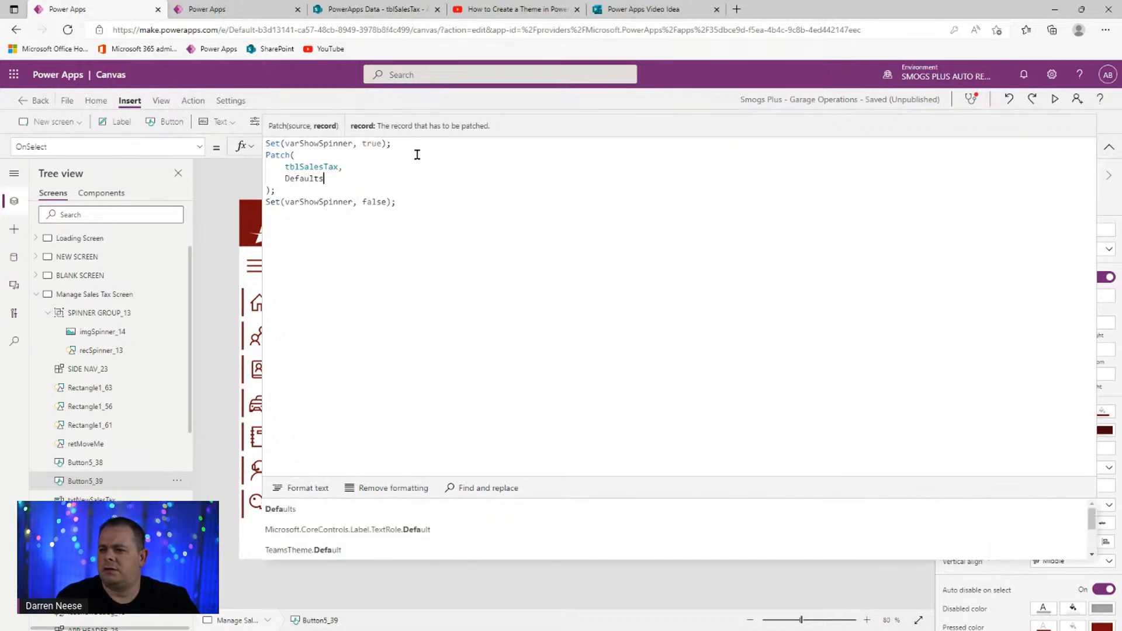
text(())
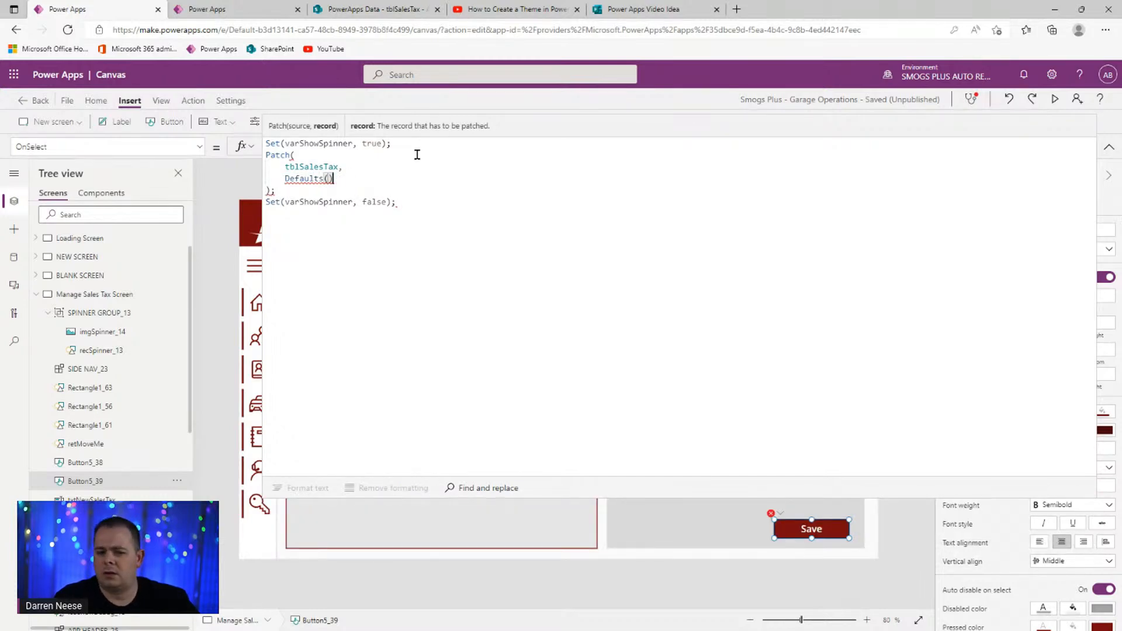
text(tblSalesTax),)
key(Return)
text({)
key(Return)
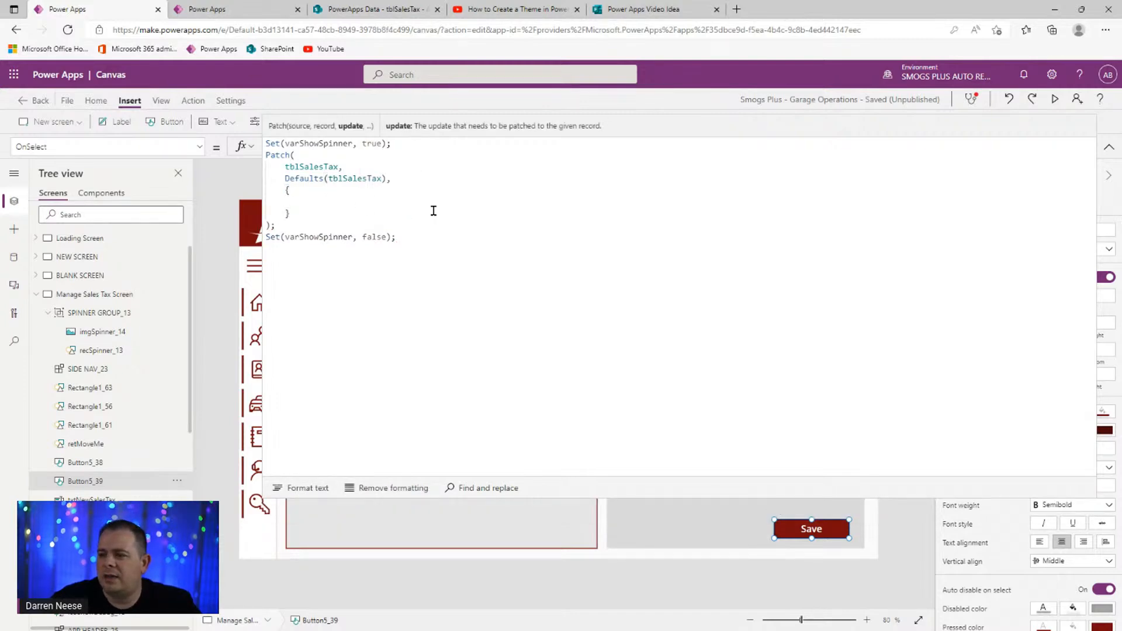
text(Title:)
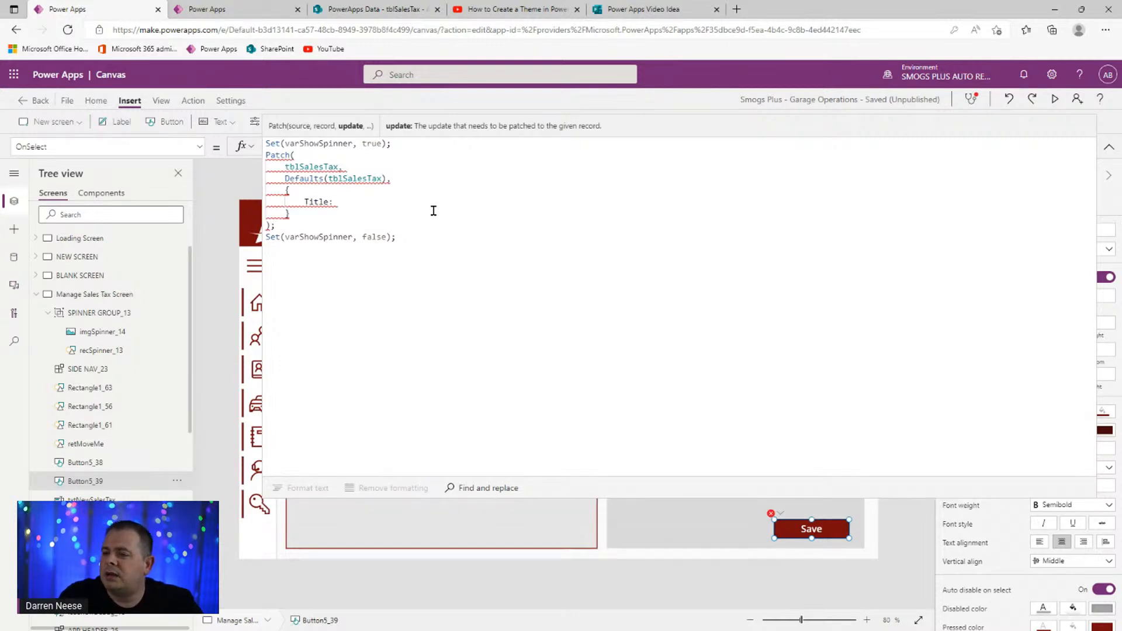
text( User().Email,)
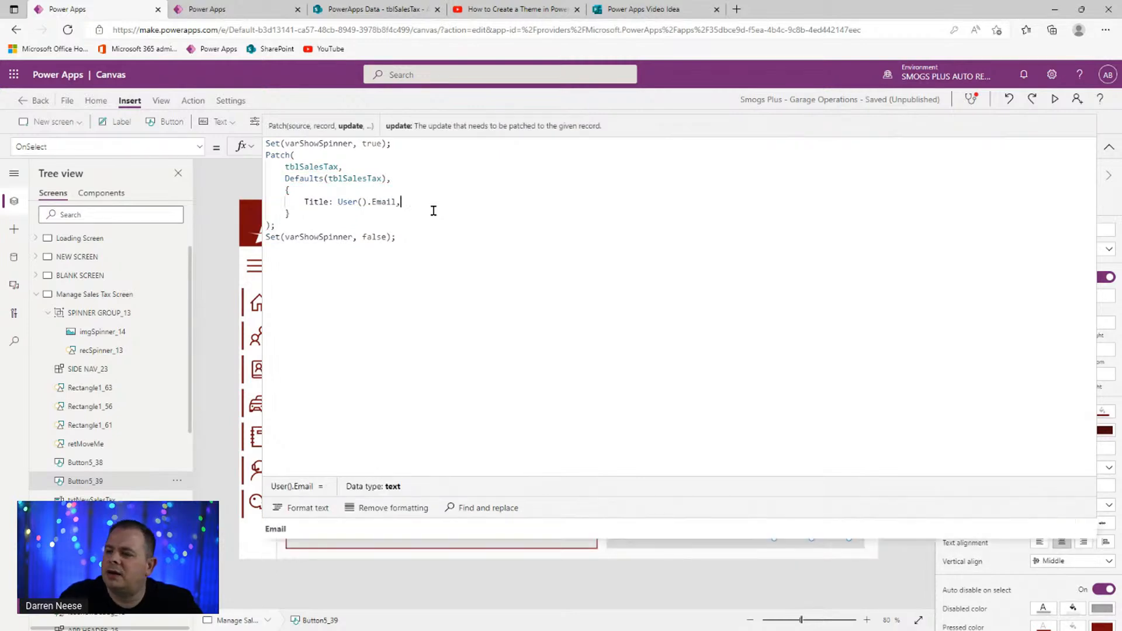
key(Return)
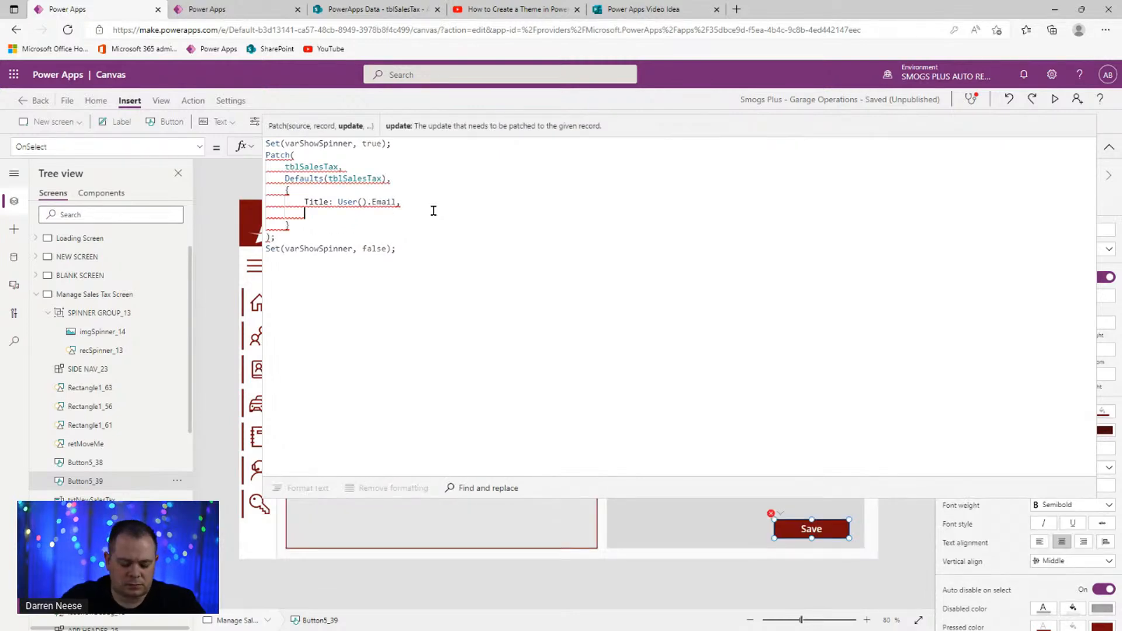
text(tax)
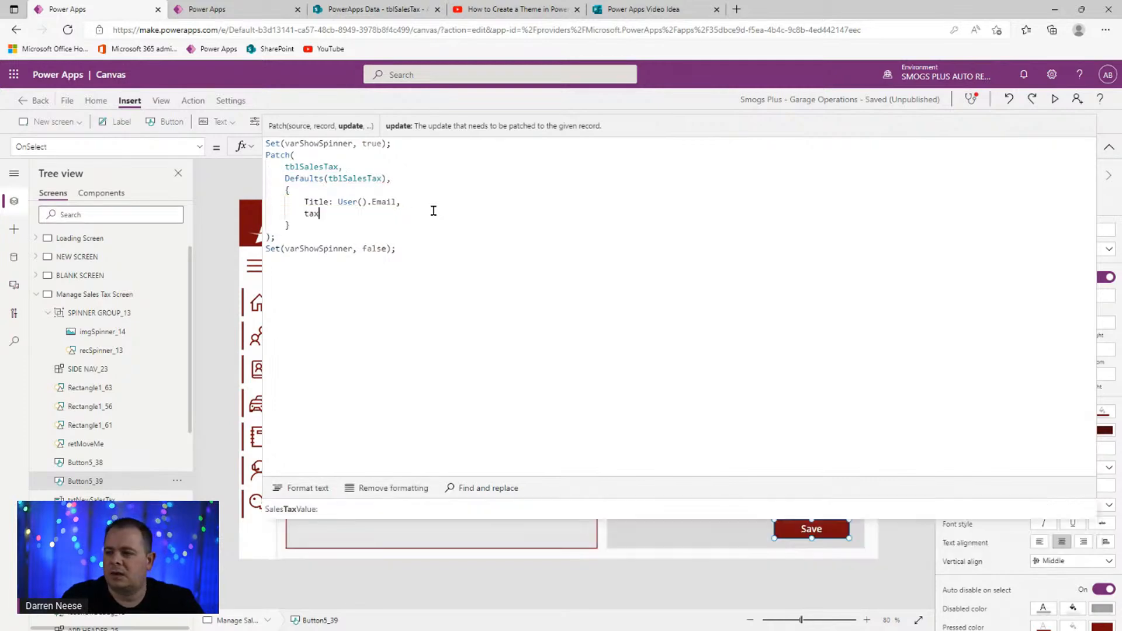
key(Tab)
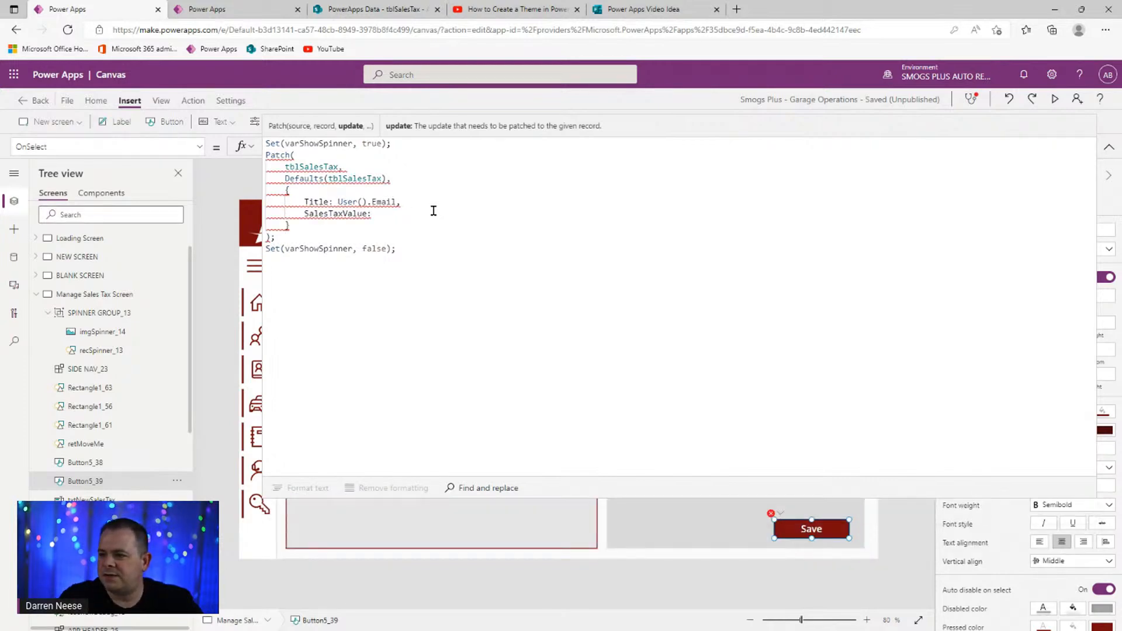
text(tblSalesTax)
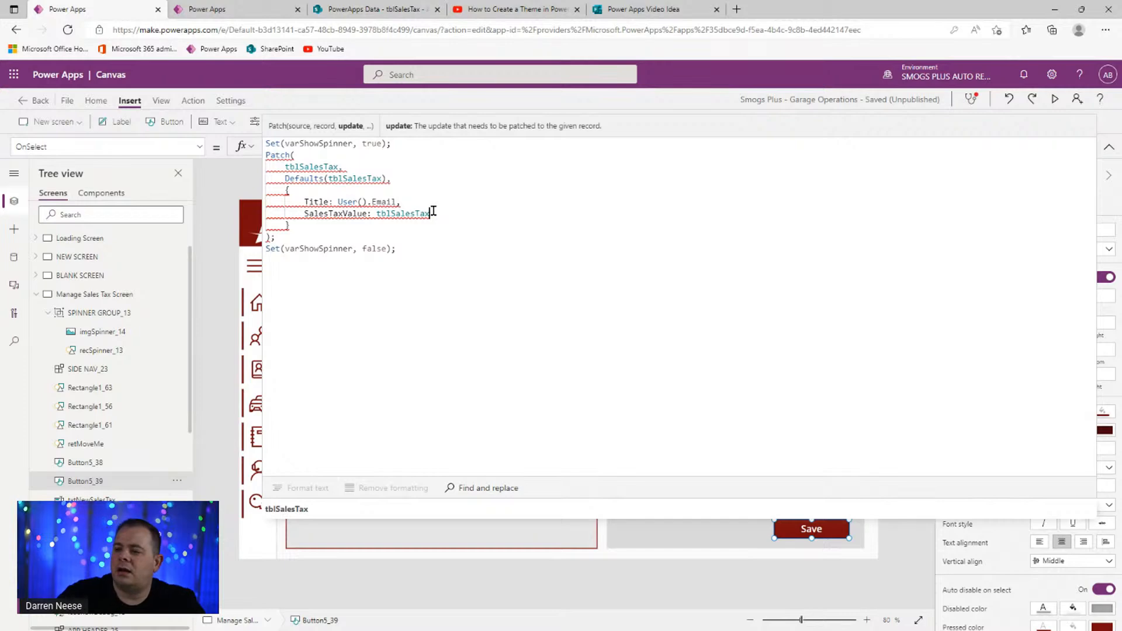
text(.Te)
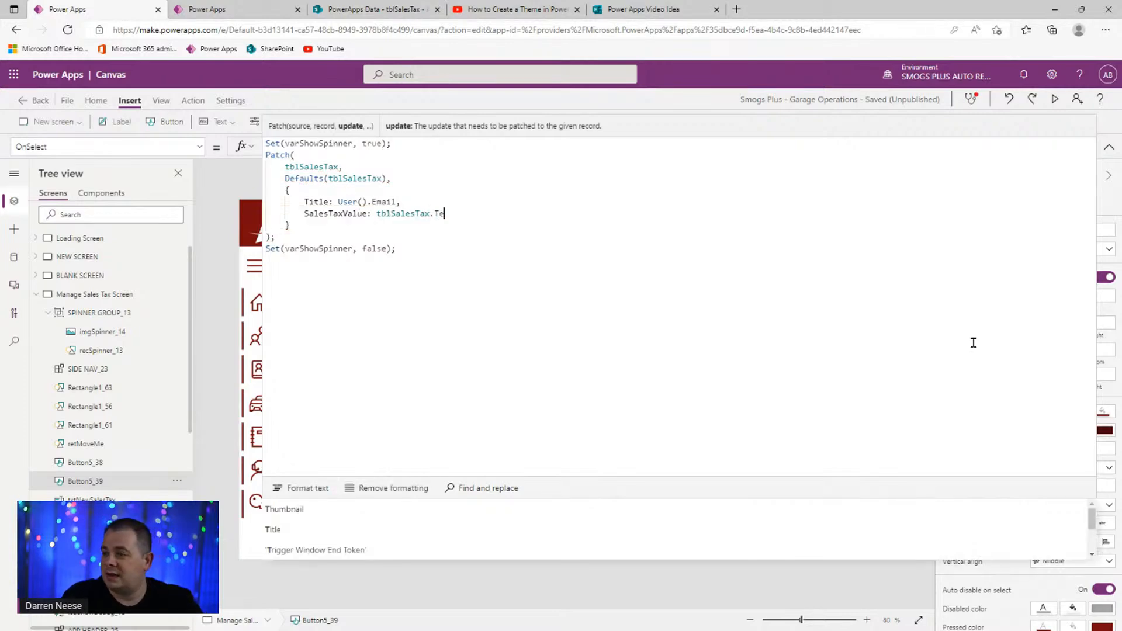
text(xt)
key(ctrl+Left)
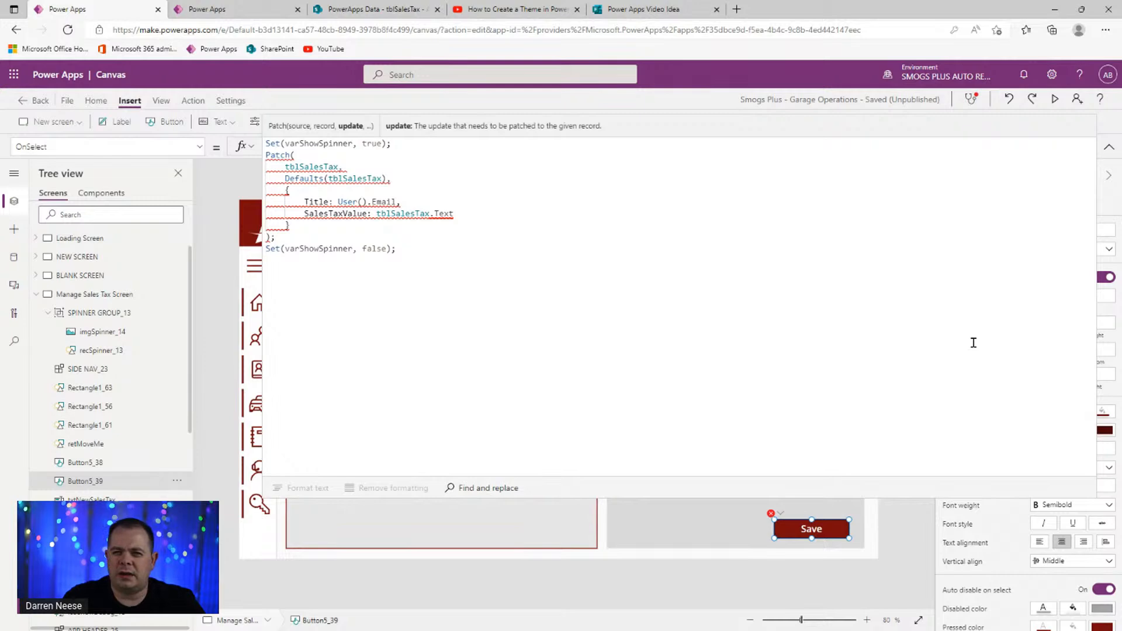
text(Value()
key(End)
text())
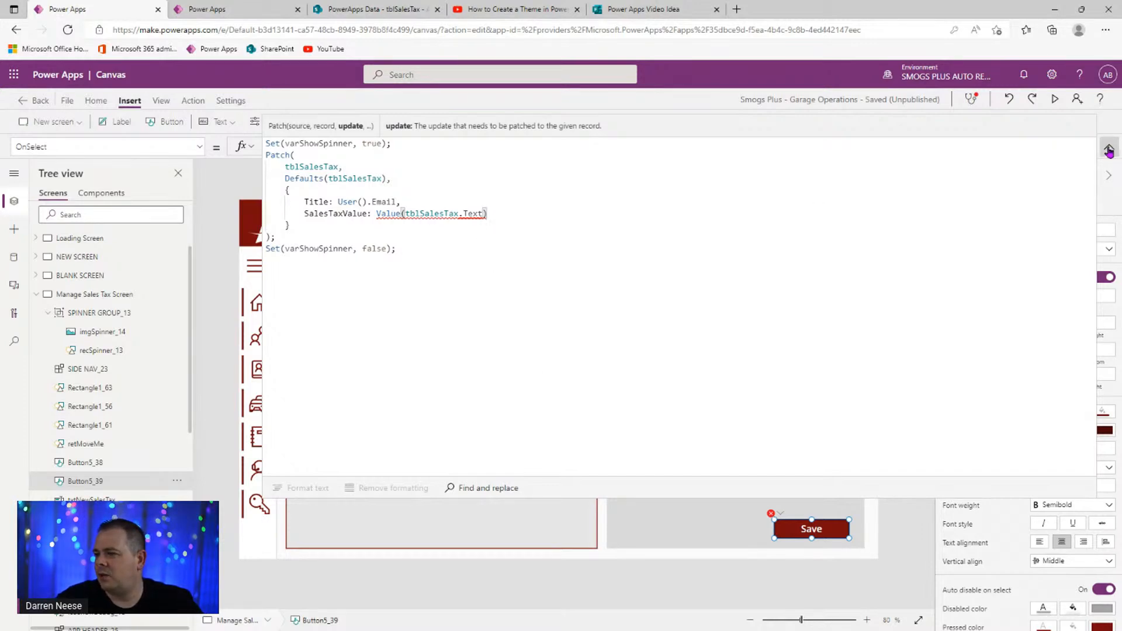
- Inspect the Save button's formula error about the unrecognised Text name
click(1109, 151)
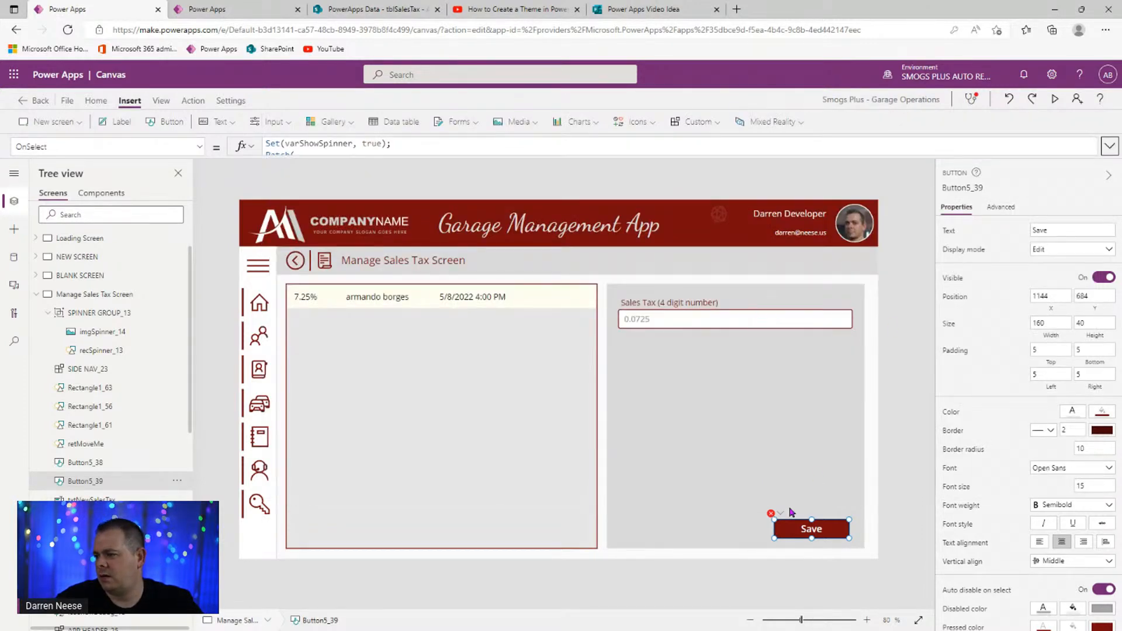
click(781, 514)
click(812, 528)
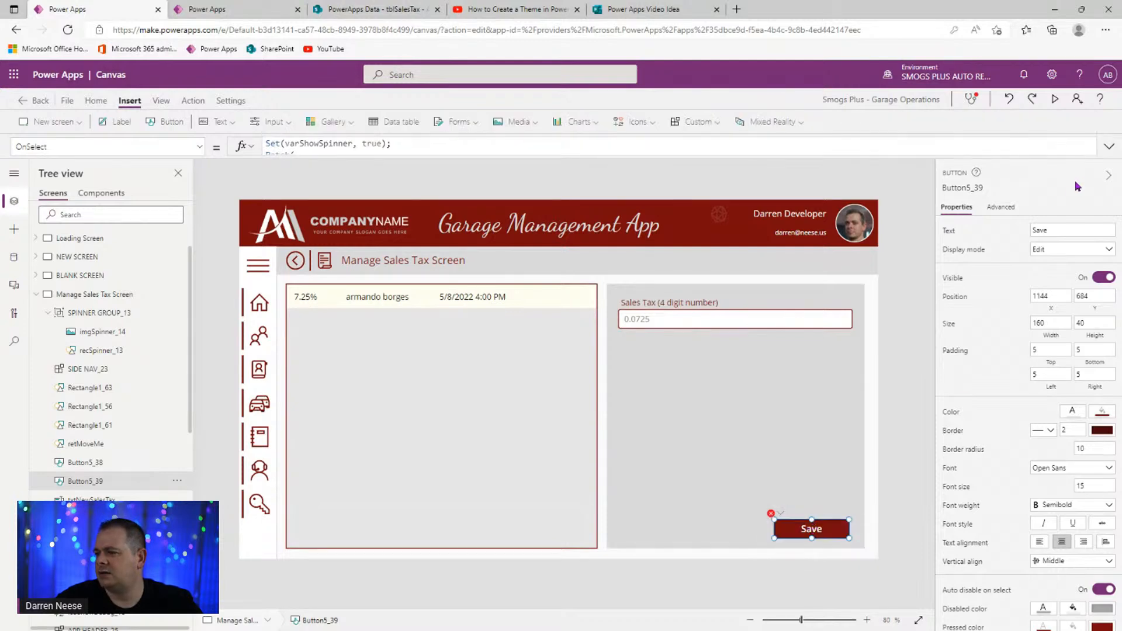
click(1106, 145)
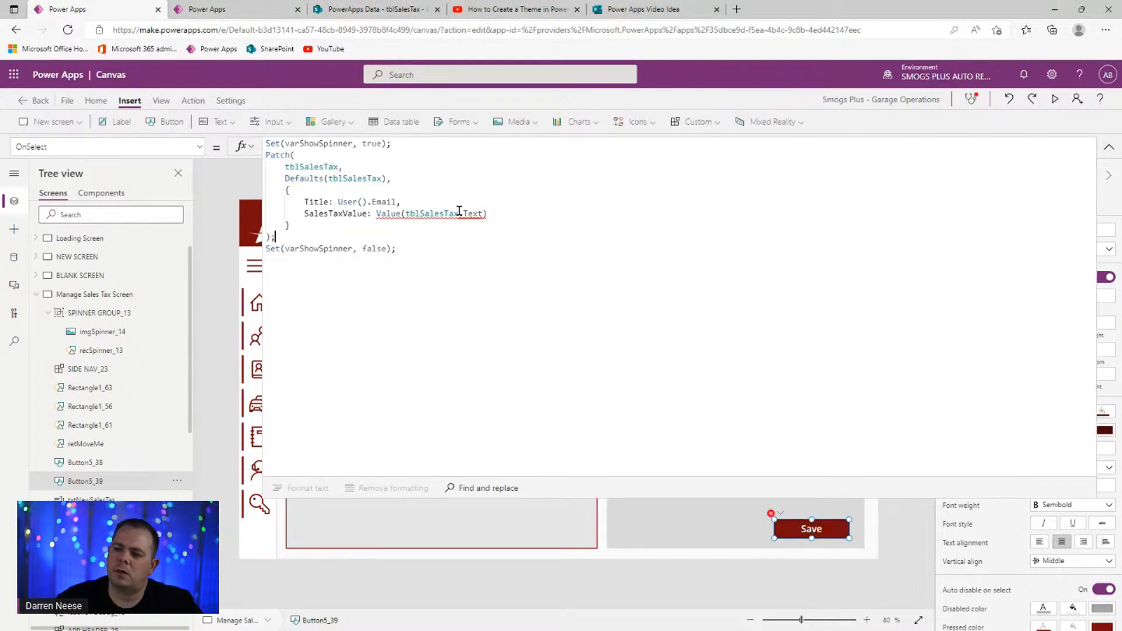
mouse_move(459, 212)
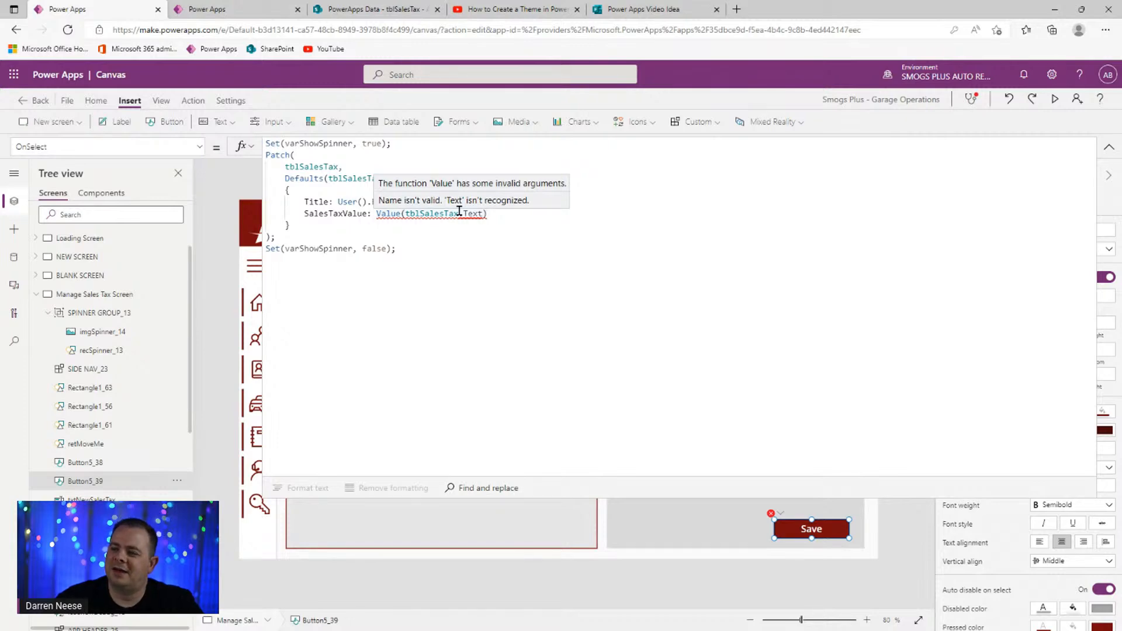
double_click(471, 213)
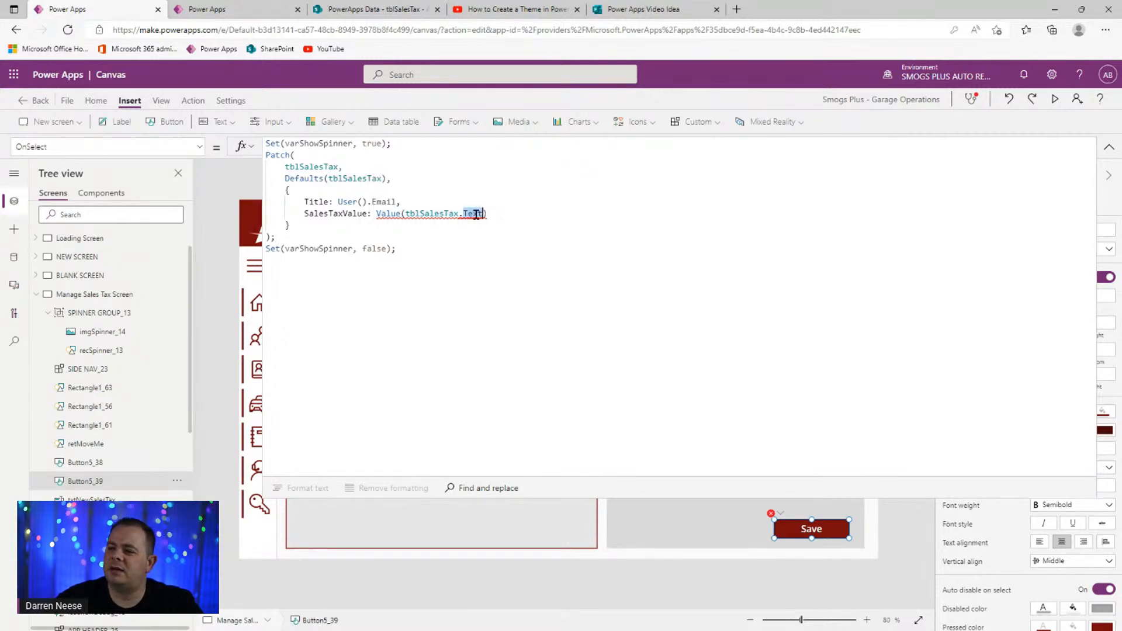
click(425, 215)
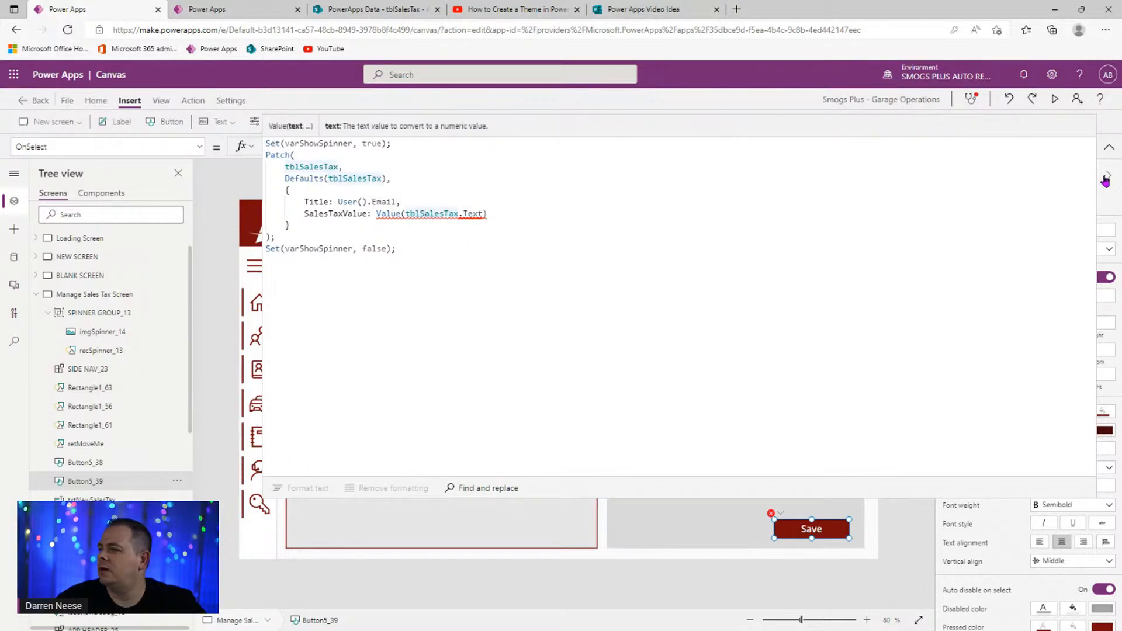
click(1109, 146)
- Replace tblSalesTax inside Value() with txtNewSalesTax, giving Value(txtNewSalesTax.Text)
click(738, 322)
click(963, 186)
key(ctrl+c)
click(826, 529)
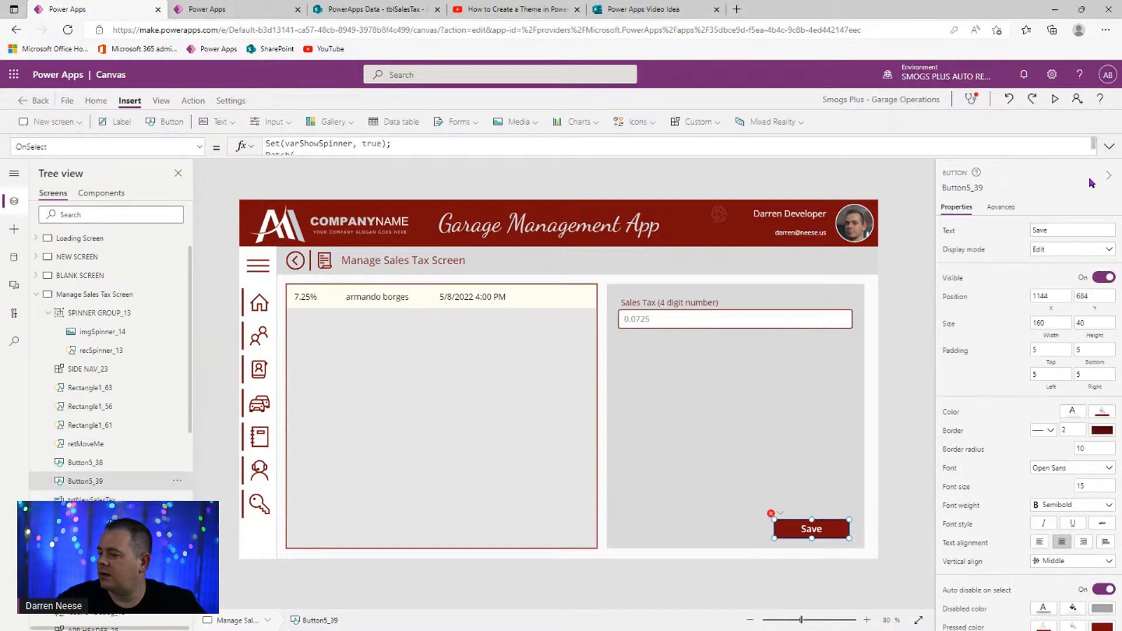
click(1109, 147)
double_click(455, 212)
key(ctrl+v)
click(385, 391)
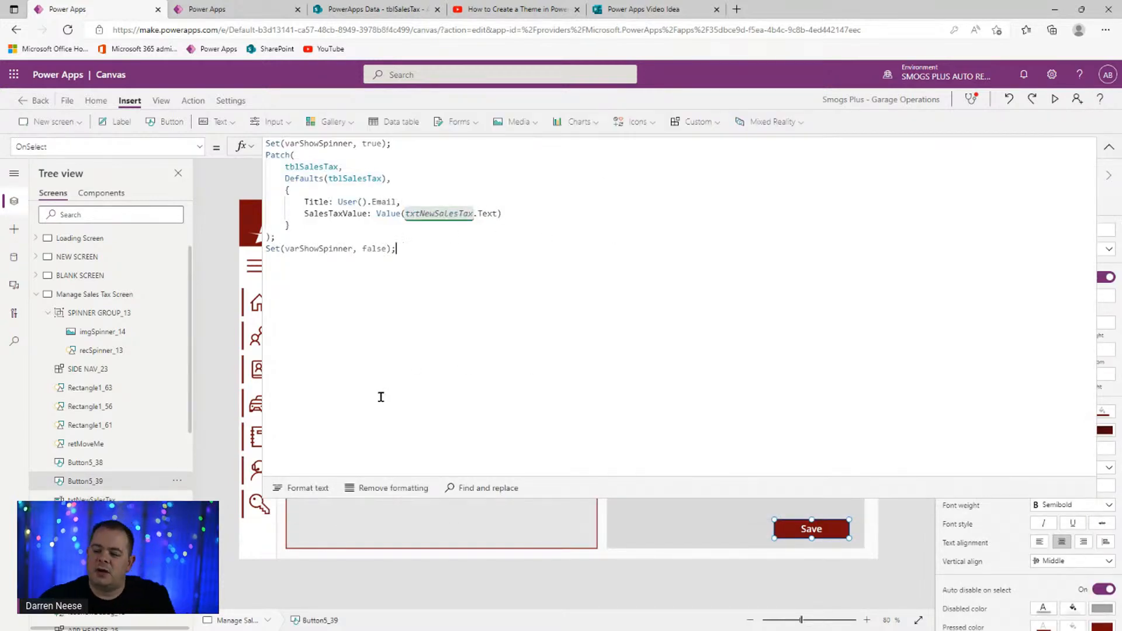
- Check the tblSalesTax list in SharePoint, then return and preview the app
click(397, 13)
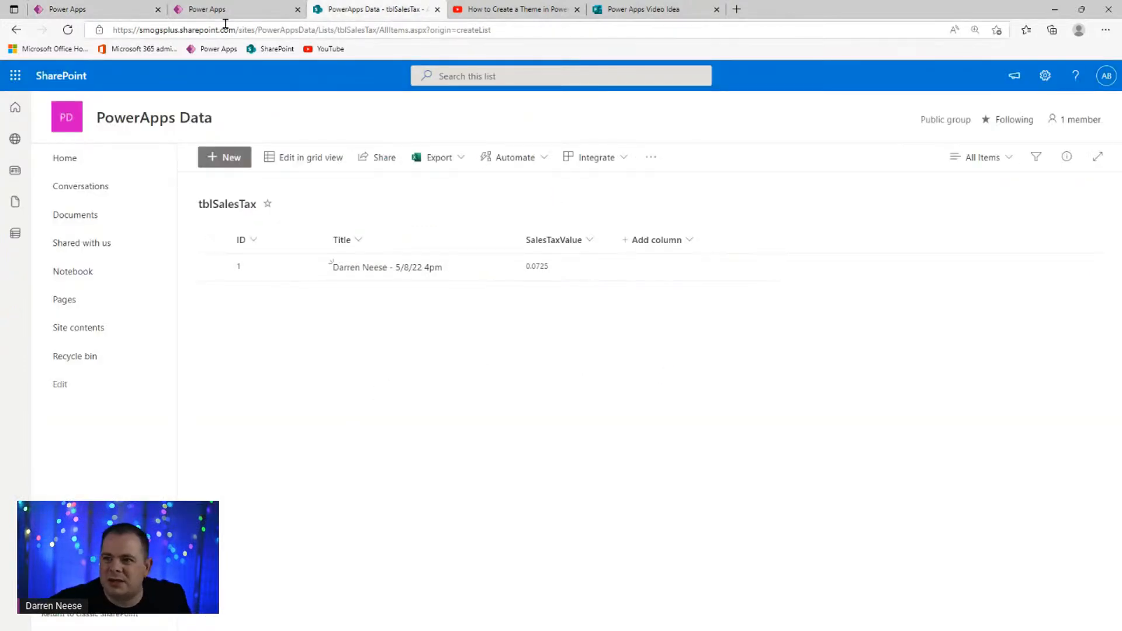
click(115, 10)
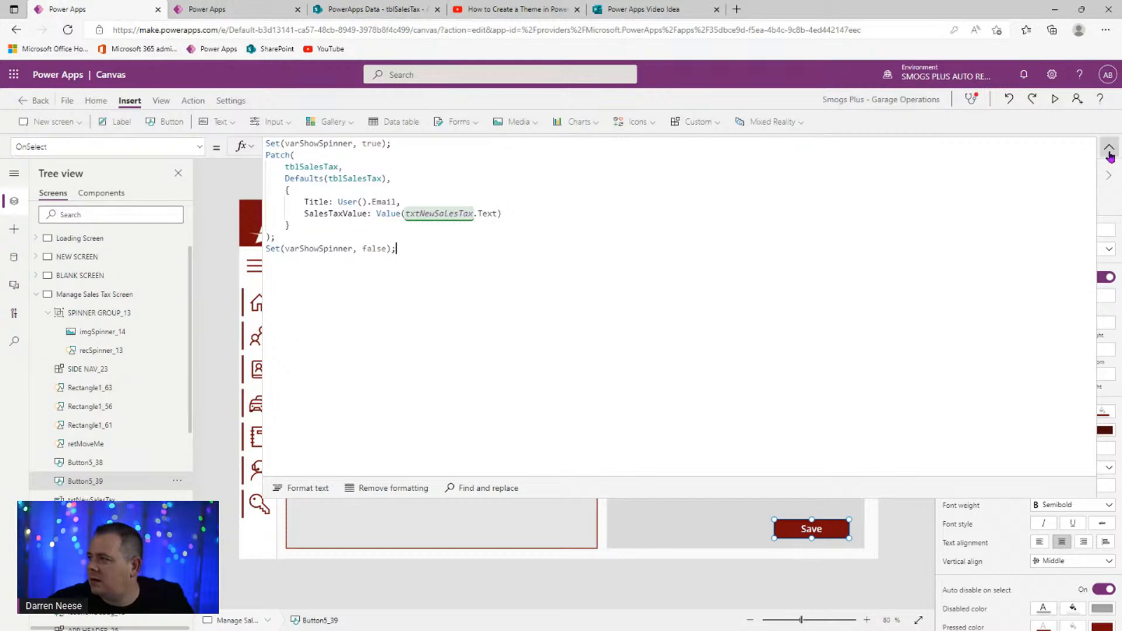
click(1109, 147)
click(1055, 99)
- In preview, enter 0825 as the sales tax and save it, creating an 82500.00% record
click(766, 272)
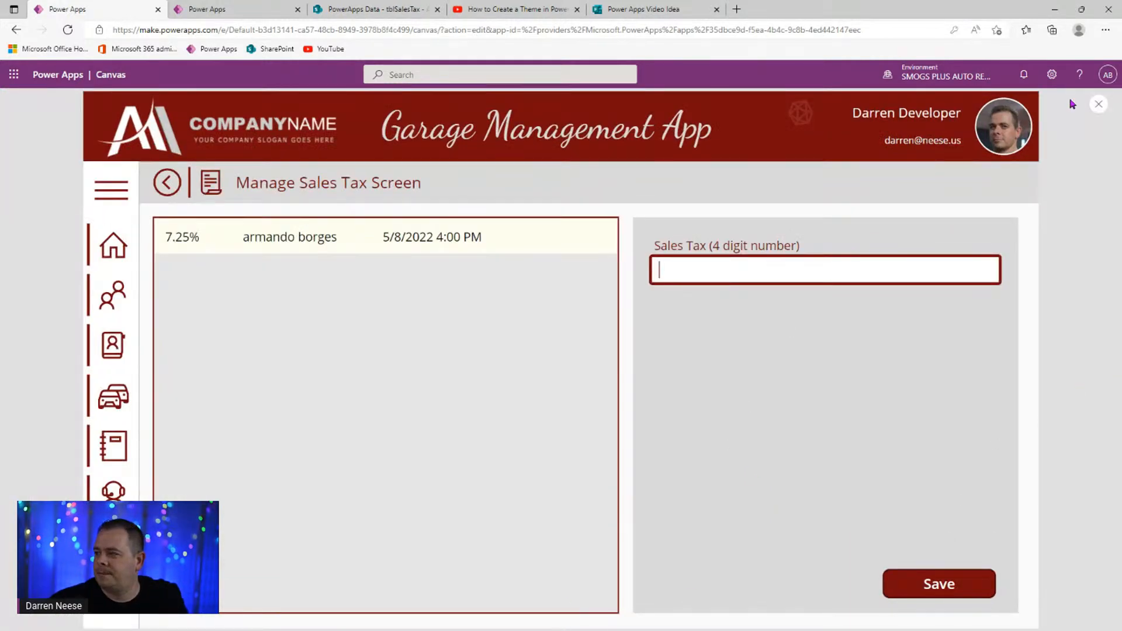
click(844, 293)
click(853, 263)
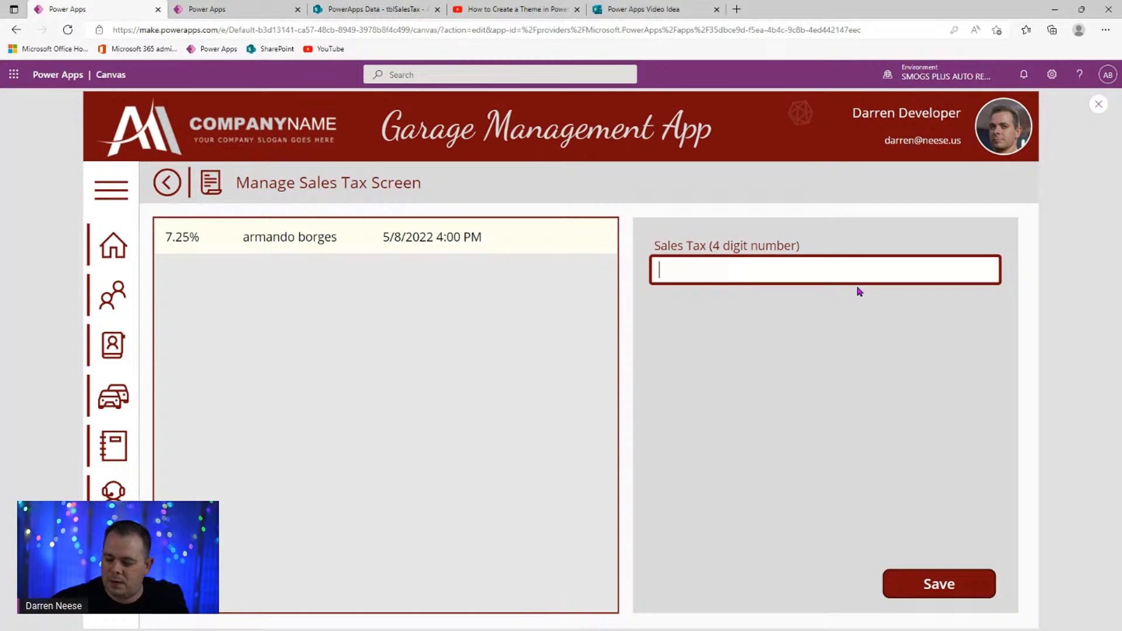
text(0825)
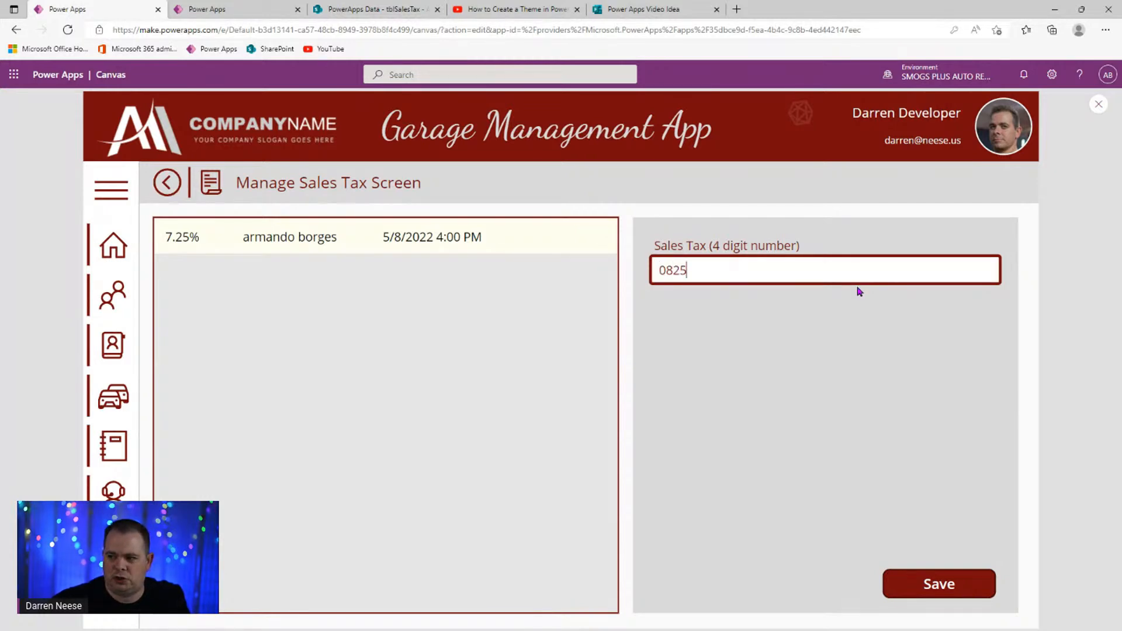
click(962, 582)
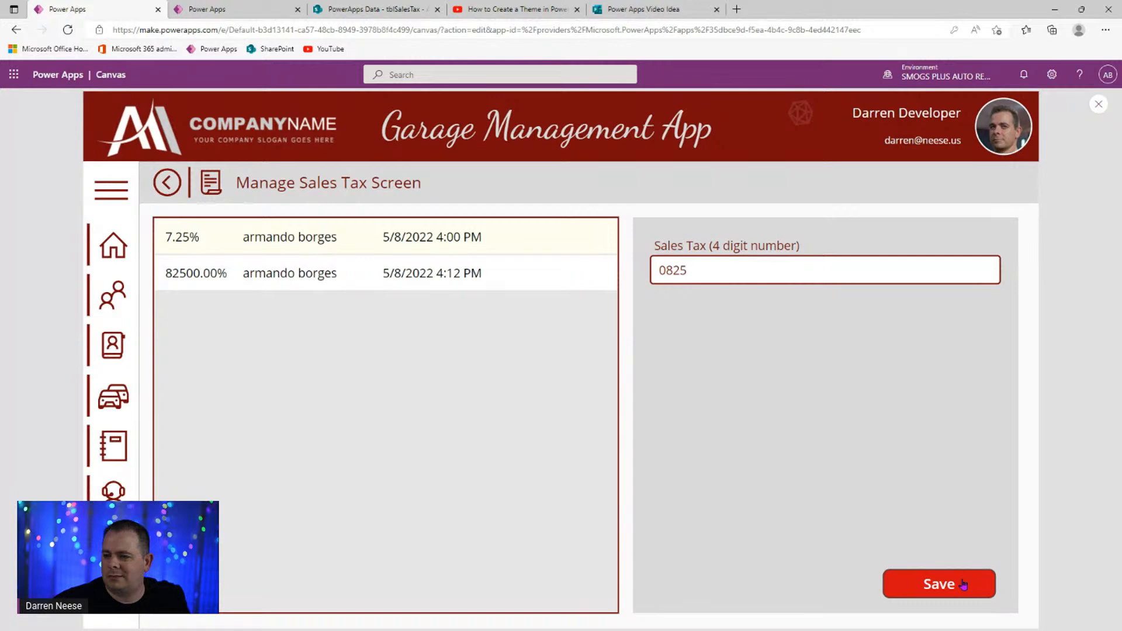
click(1099, 104)
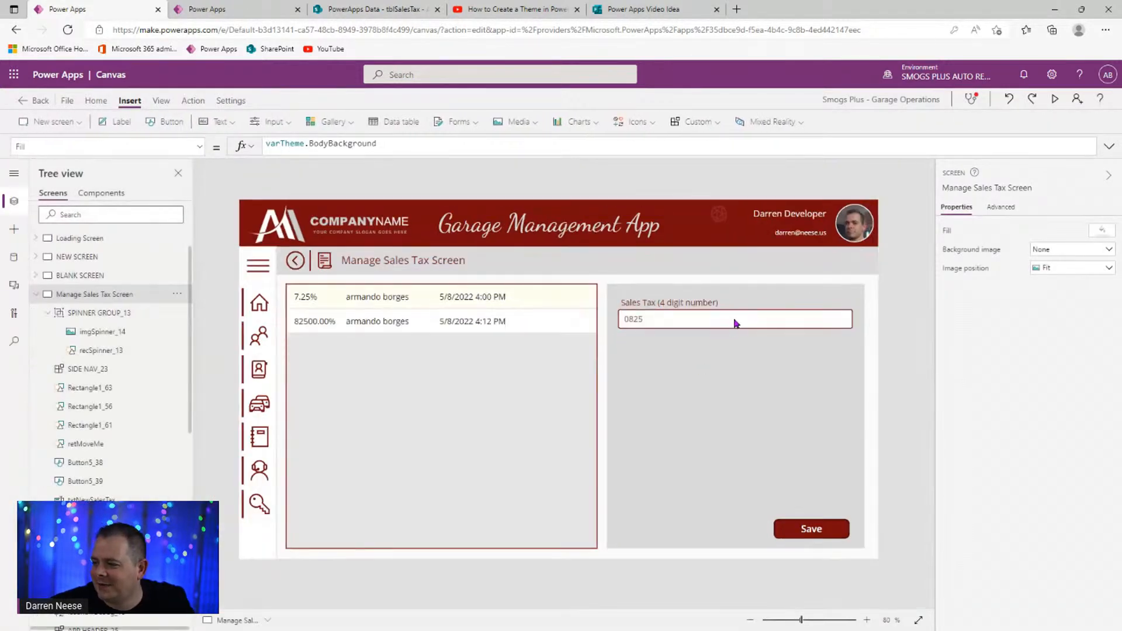
- Preview again, correct the value to .0825 and save, adding an 8.25% record
click(735, 325)
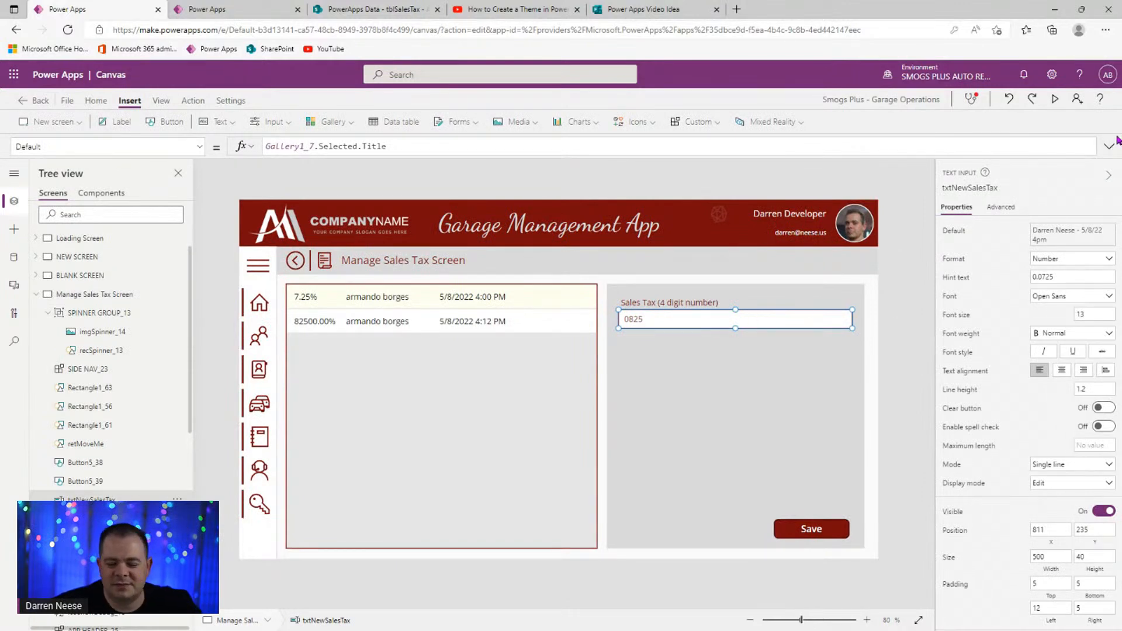
click(1112, 150)
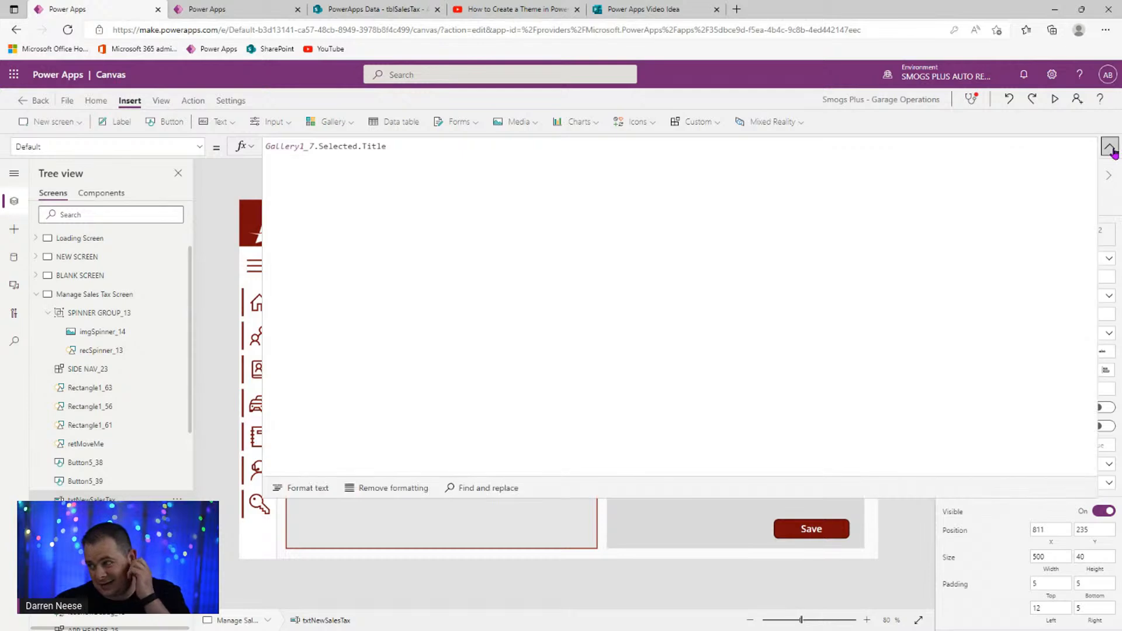
click(1110, 147)
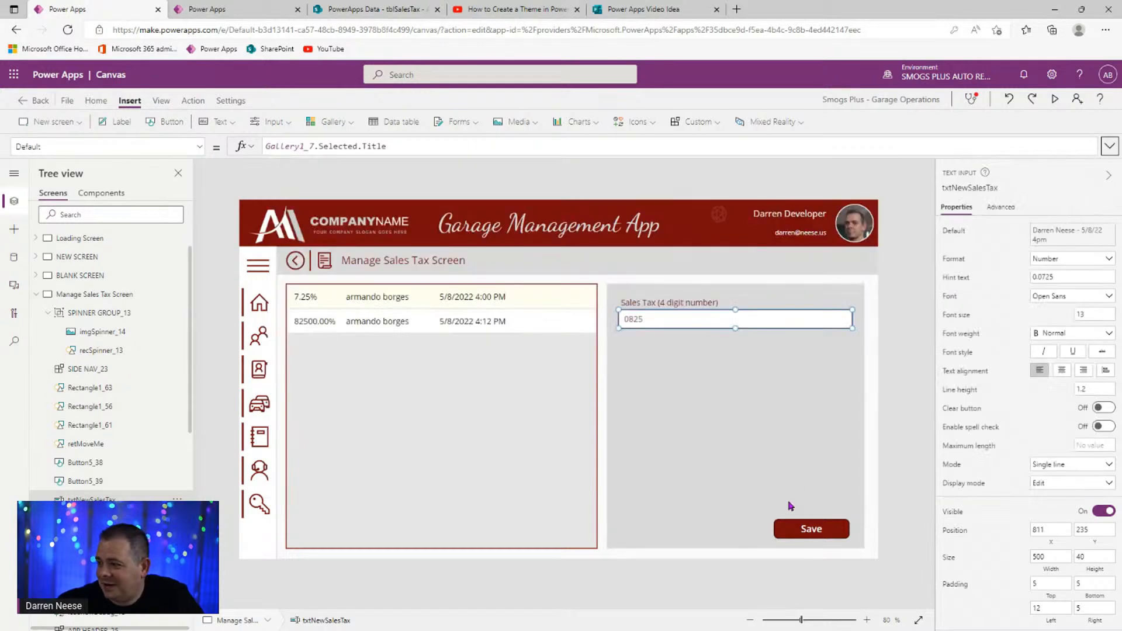
click(807, 533)
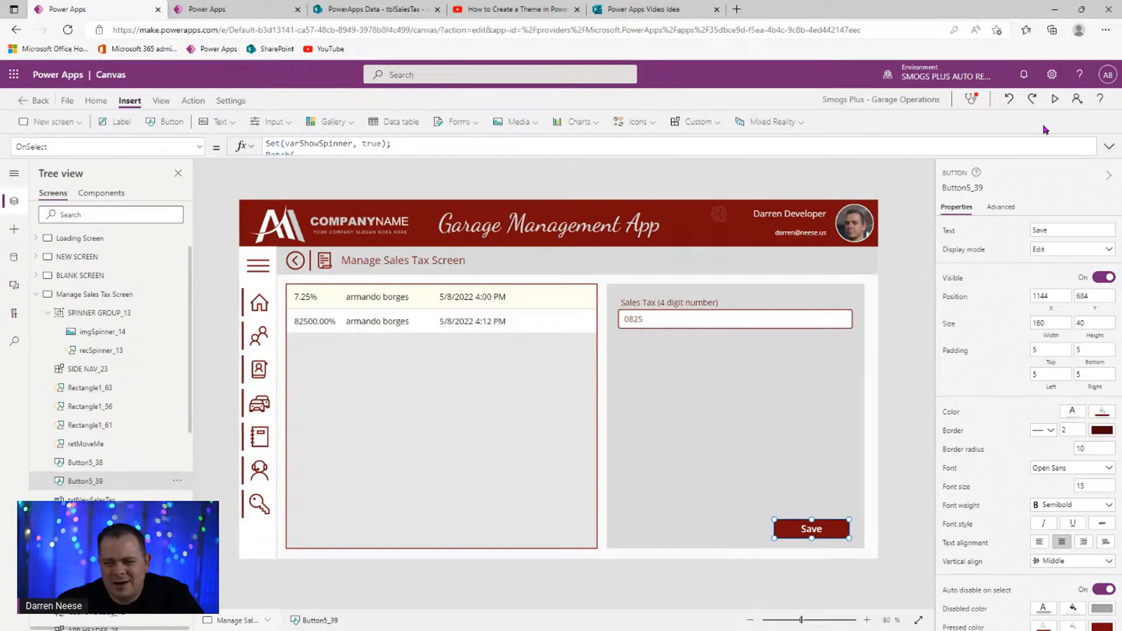
click(1055, 99)
click(765, 271)
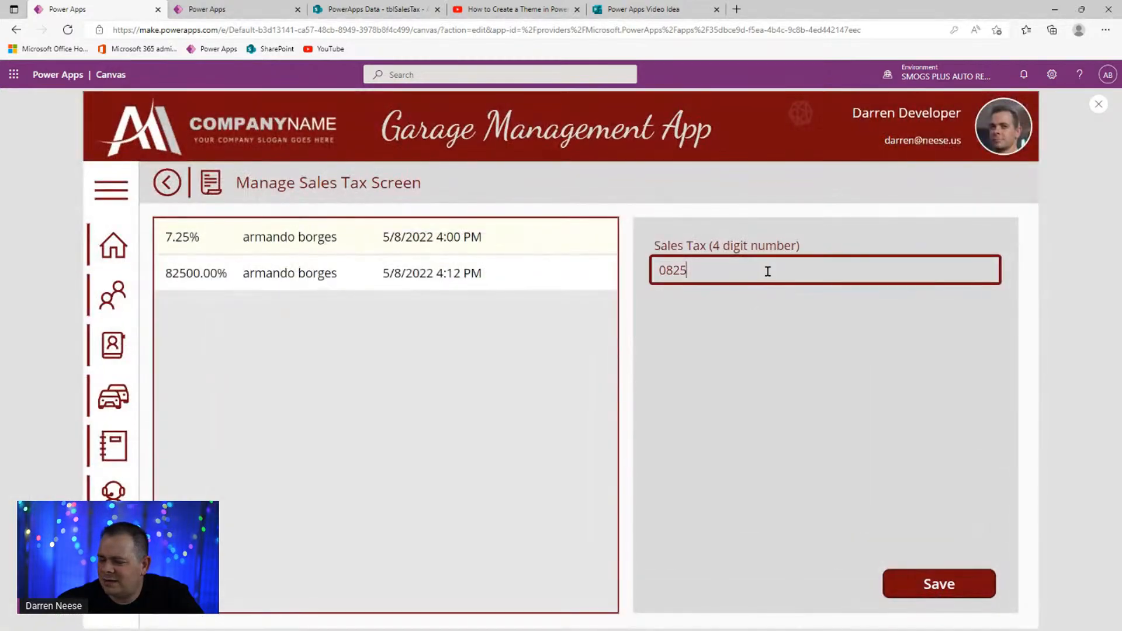
text(.)
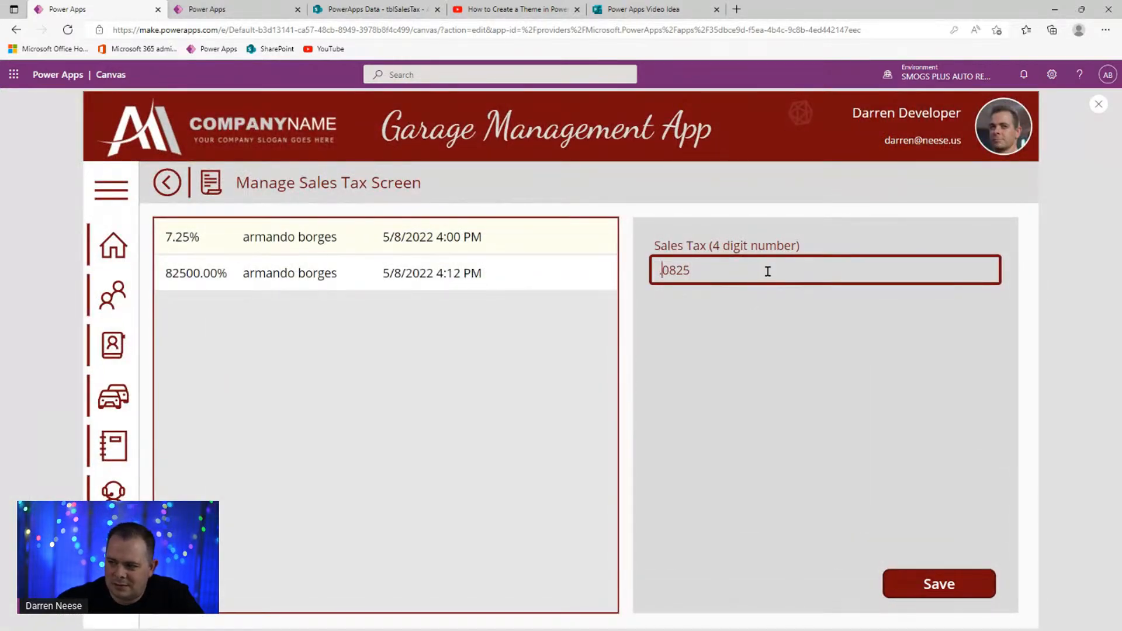
click(922, 587)
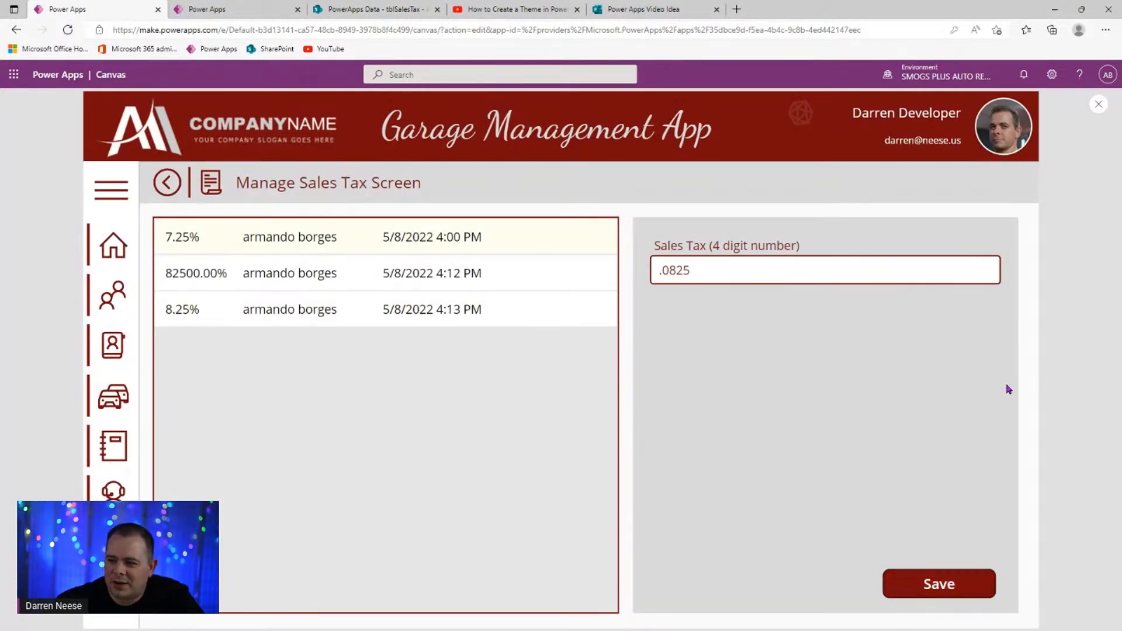
click(1097, 105)
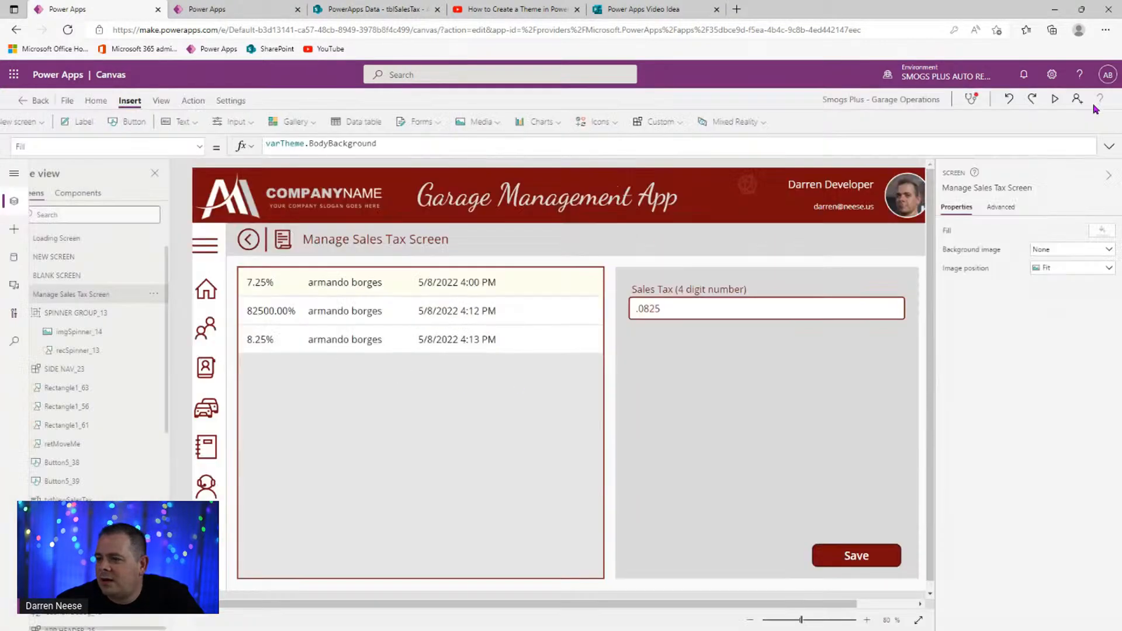
click(472, 440)
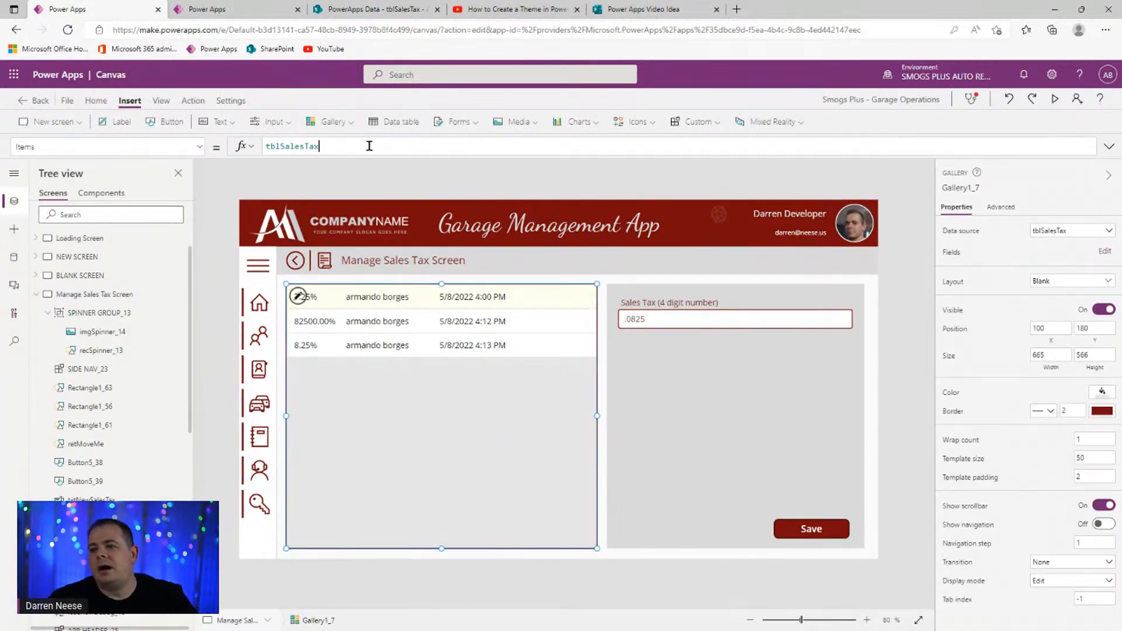
- Set the gallery's Items formula to Sort(tblSalesTax, Created, Descending)
click(368, 145)
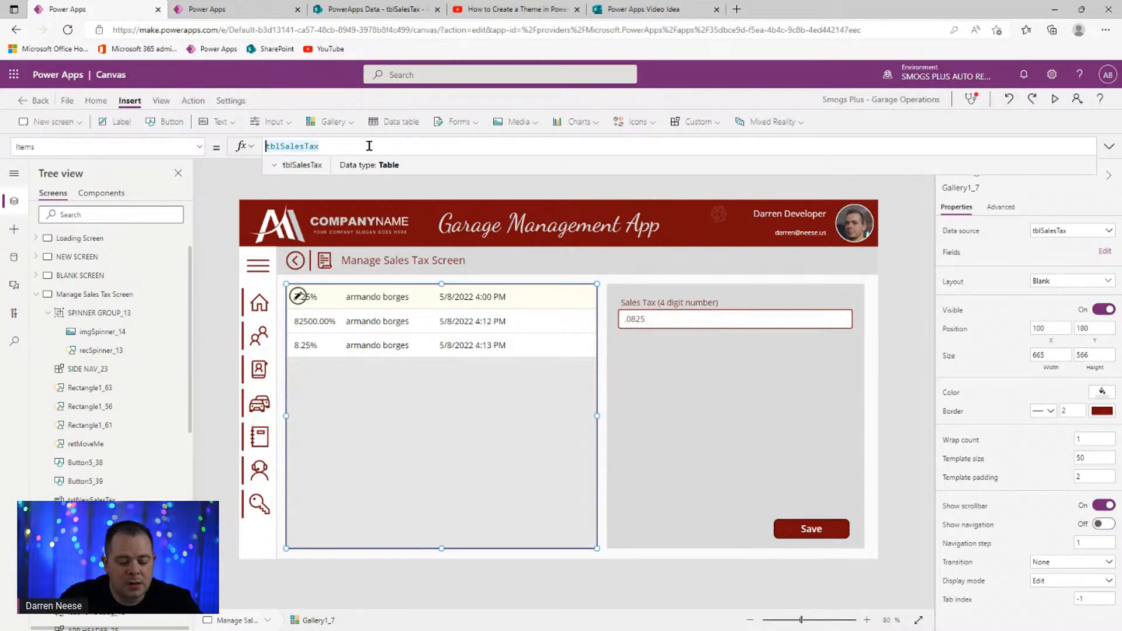
text(Sort()
key(End)
text(, )
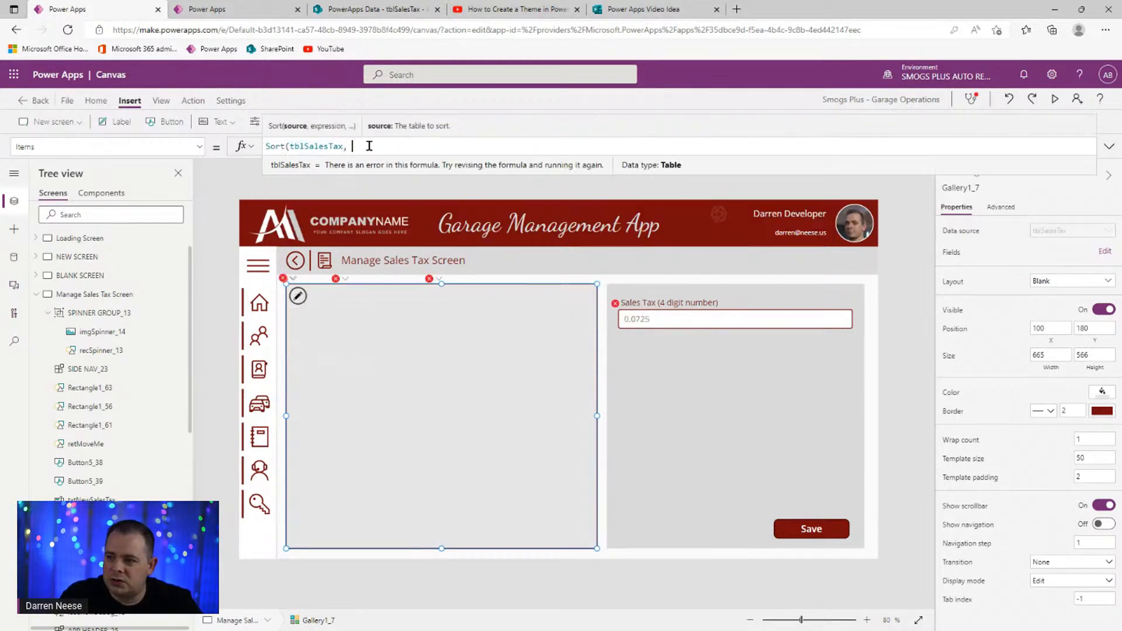
text(Create)
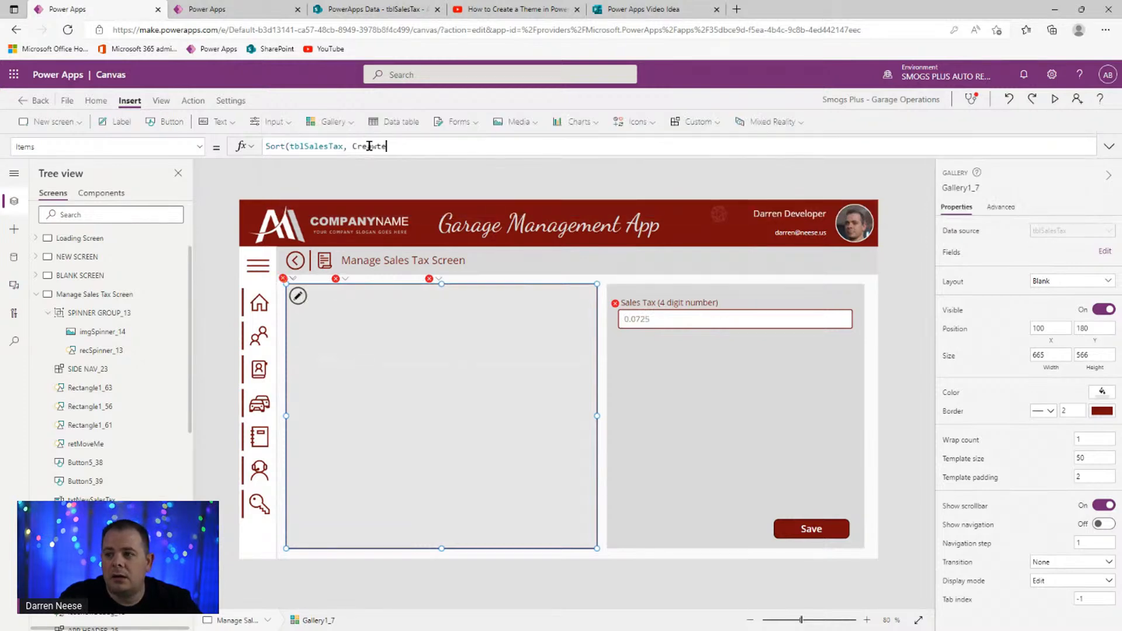
key(BackSpace)
key(BackSpace)
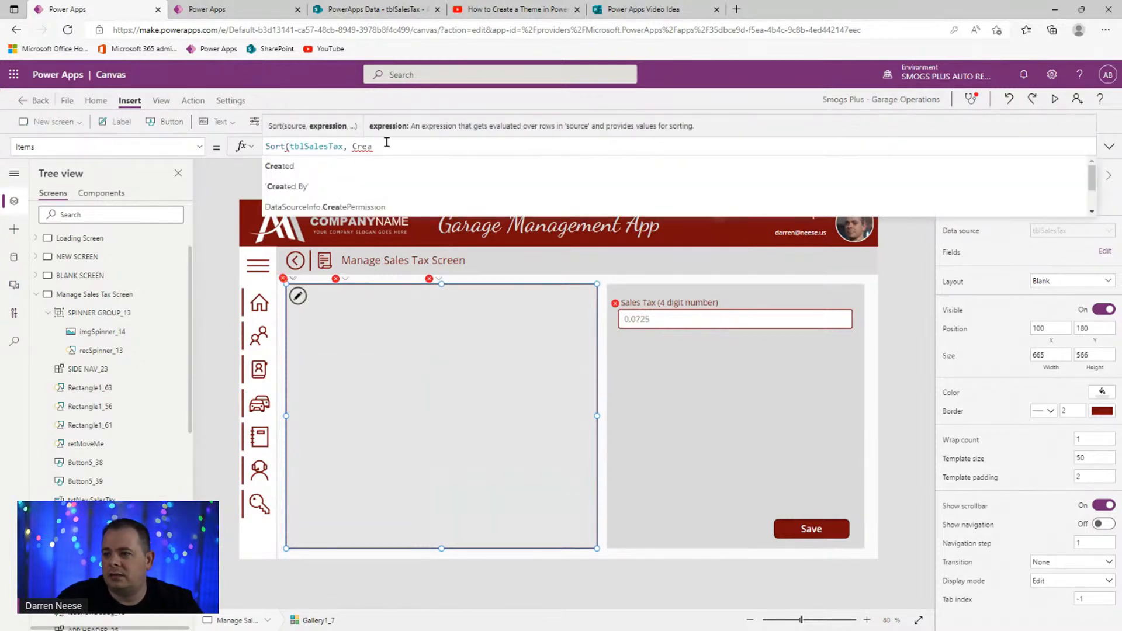
click(381, 167)
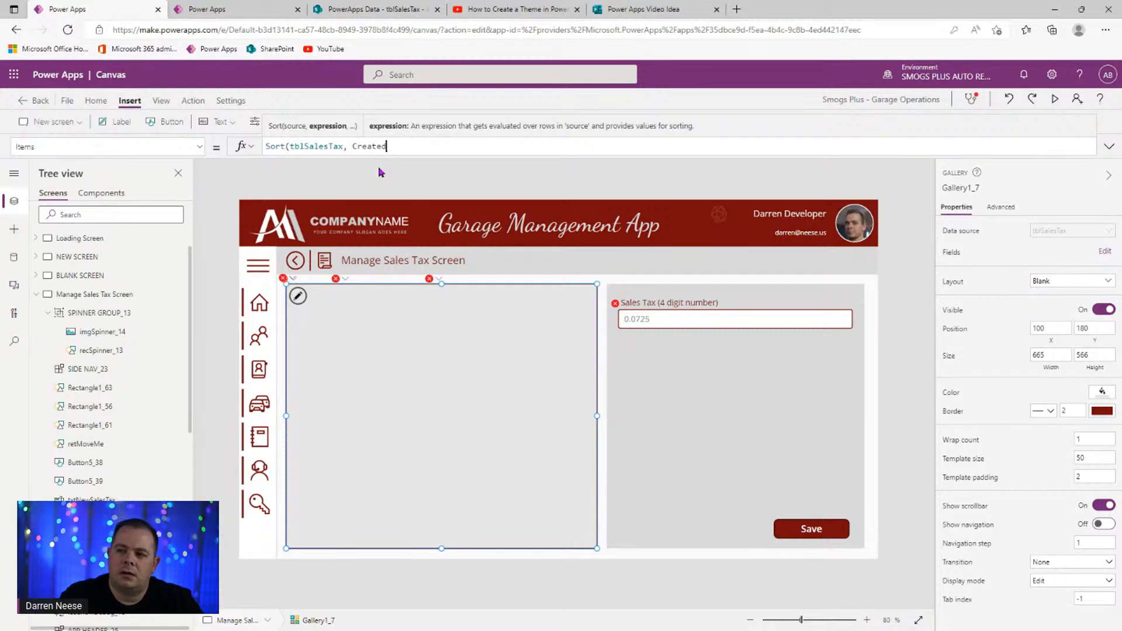
text(, Desc)
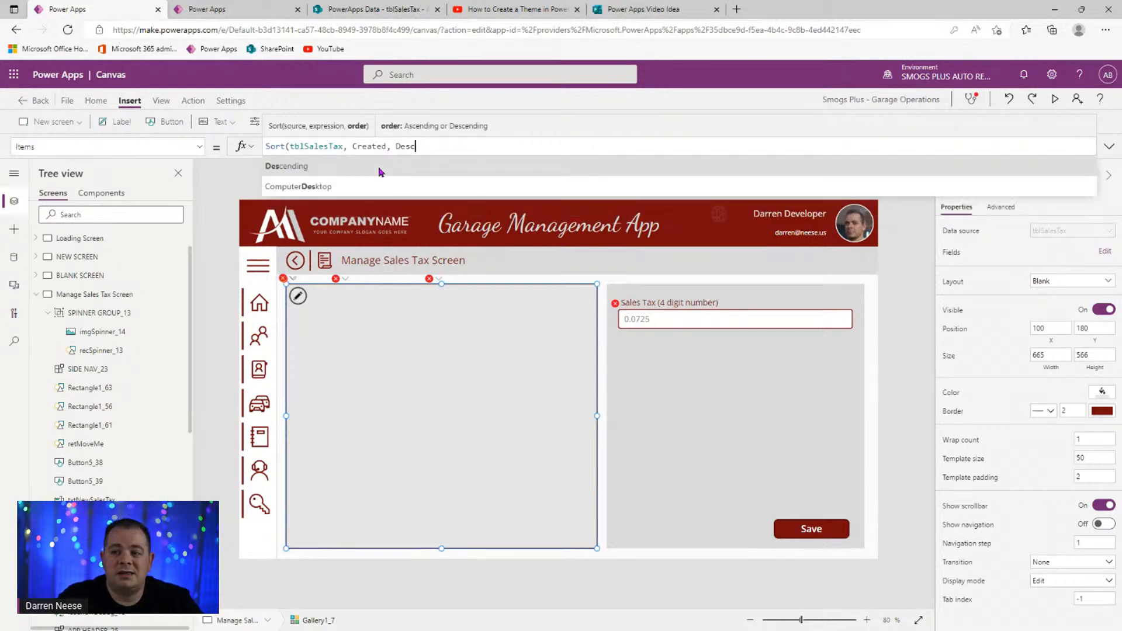
click(380, 167)
text())
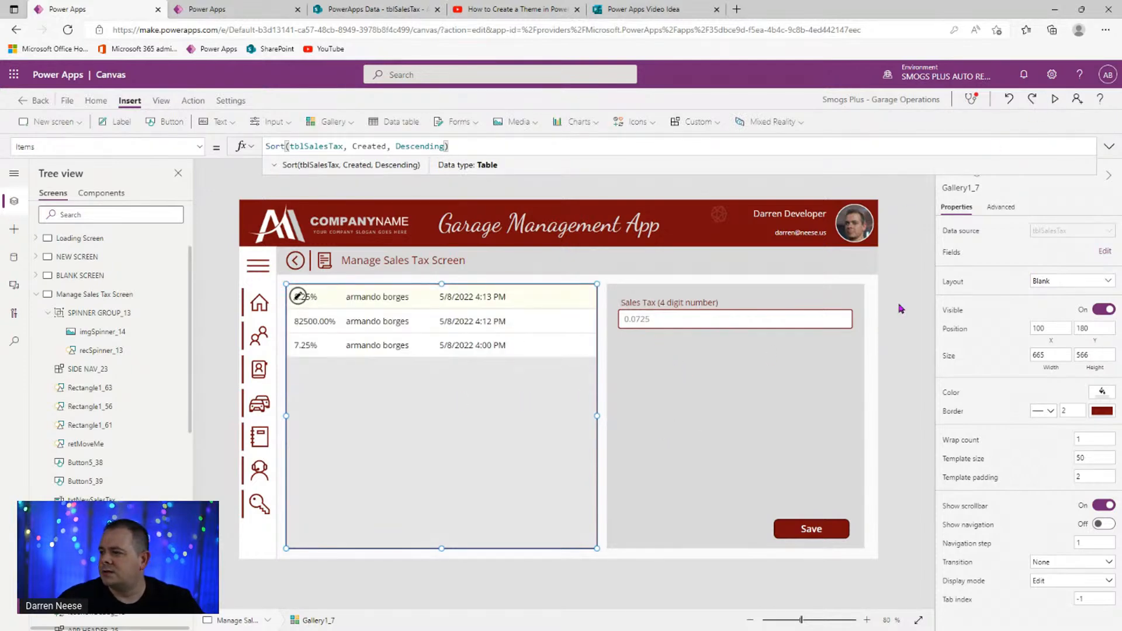
click(917, 314)
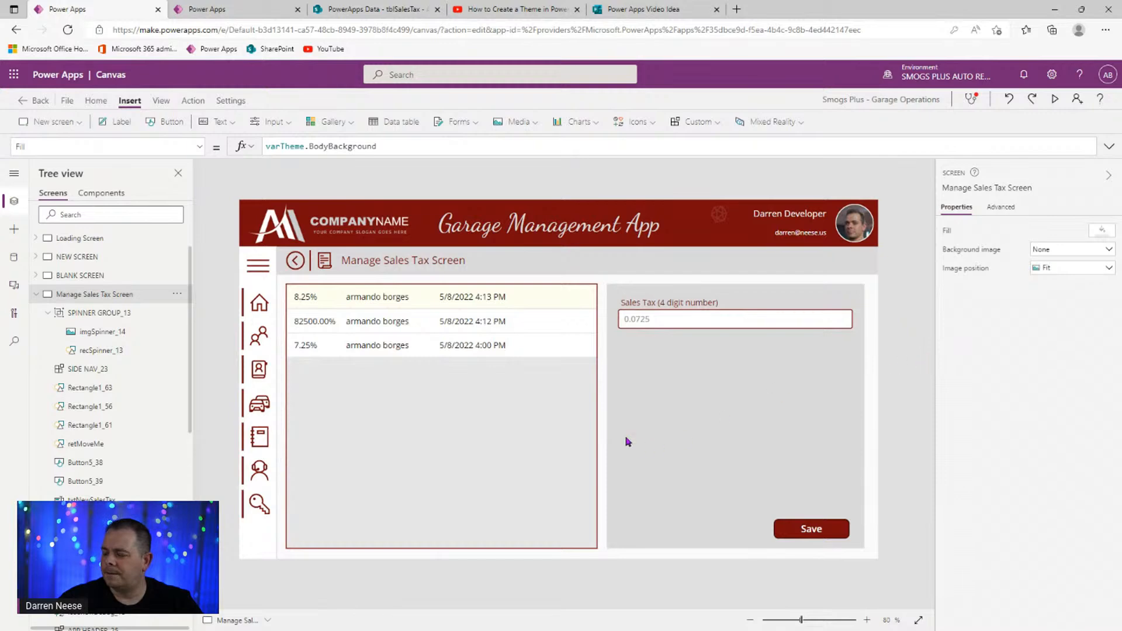
- Move the Sales Tax label and input down in the panel, closer to Save
click(670, 309)
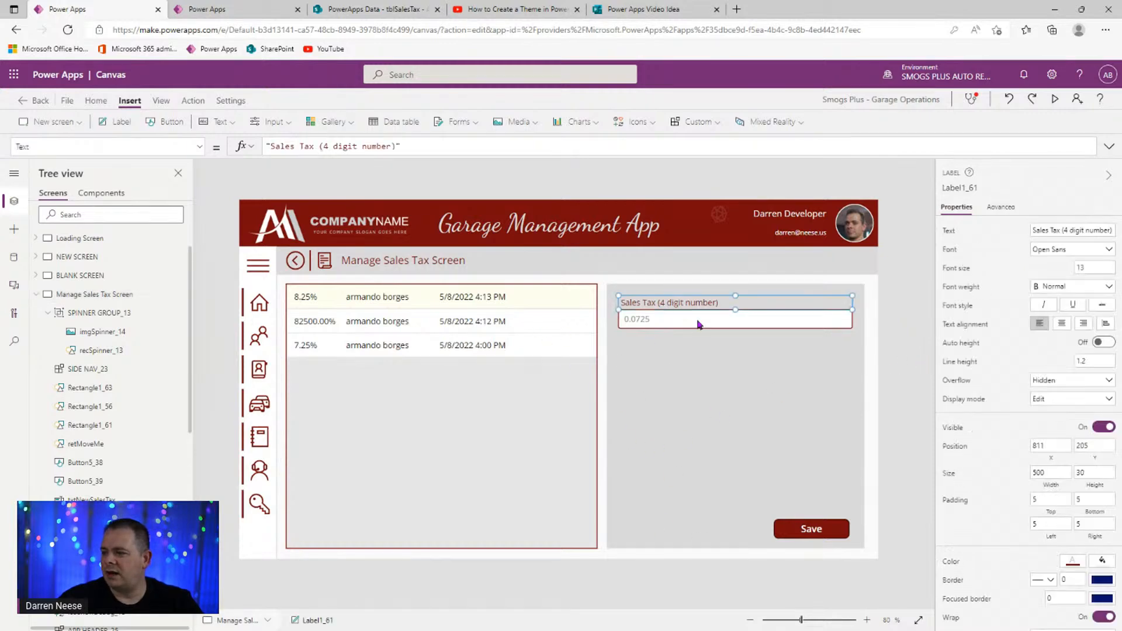
shift+click(699, 323)
key(Down)
key(Down)
key(Down)
key(Down)
key(Down)
key(Down)
key(Down)
key(Down)
key(Down)
key(Down)
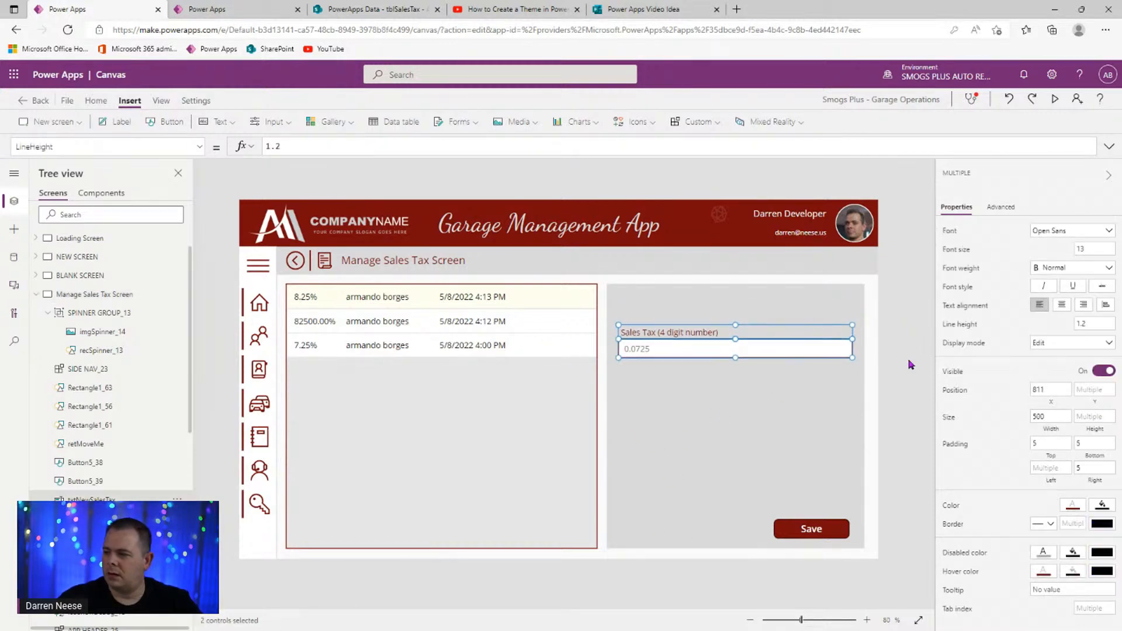
key(Down)
key(Down)
key(Down)
key(Down)
key(Down)
key(Down)
key(Down)
key(Down)
key(Down)
key(Down)
key(Down)
key(Down)
key(Down)
key(Down)
key(Down)
key(Down)
key(Down)
key(Down)
key(Down)
key(Down)
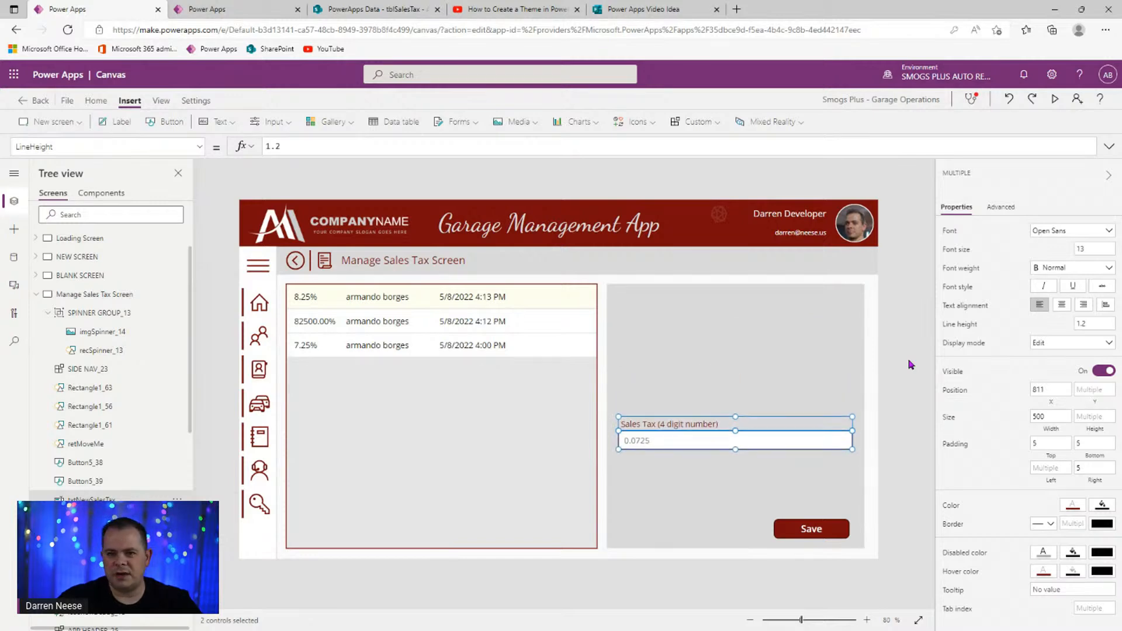
key(Down)
key(Down)
key(Down)
key(Down)
key(Down)
key(Down)
key(Down)
key(Down)
key(Down)
key(Down)
key(Down)
key(Down)
key(Down)
key(Down)
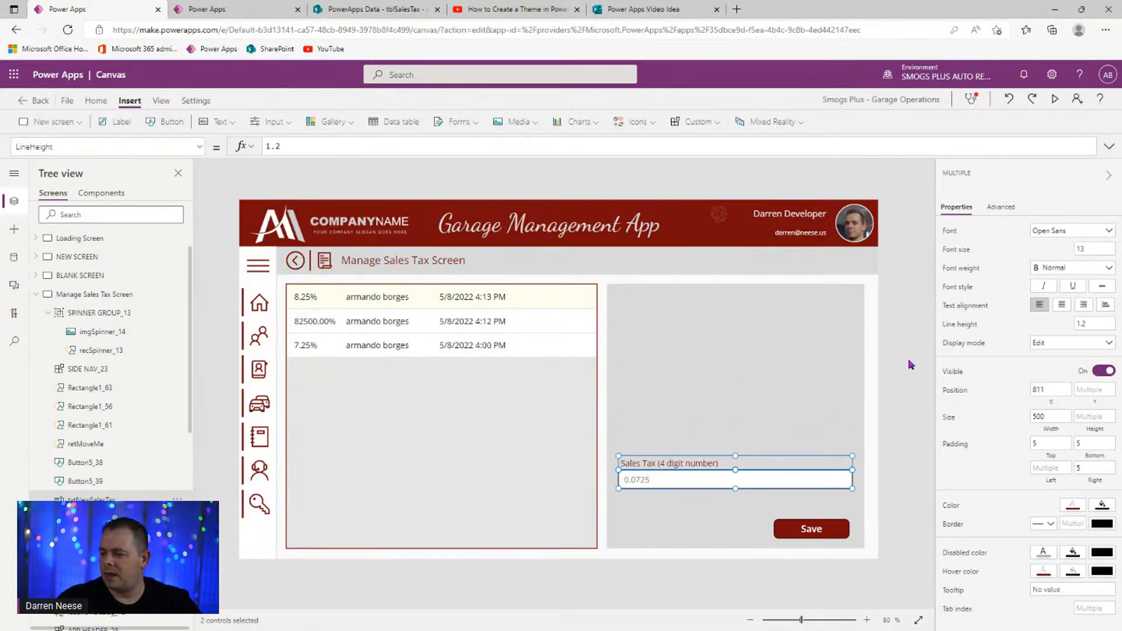
key(Down)
key(Down)
key(Down)
key(Down)
key(Down)
key(Down)
key(Down)
key(Down)
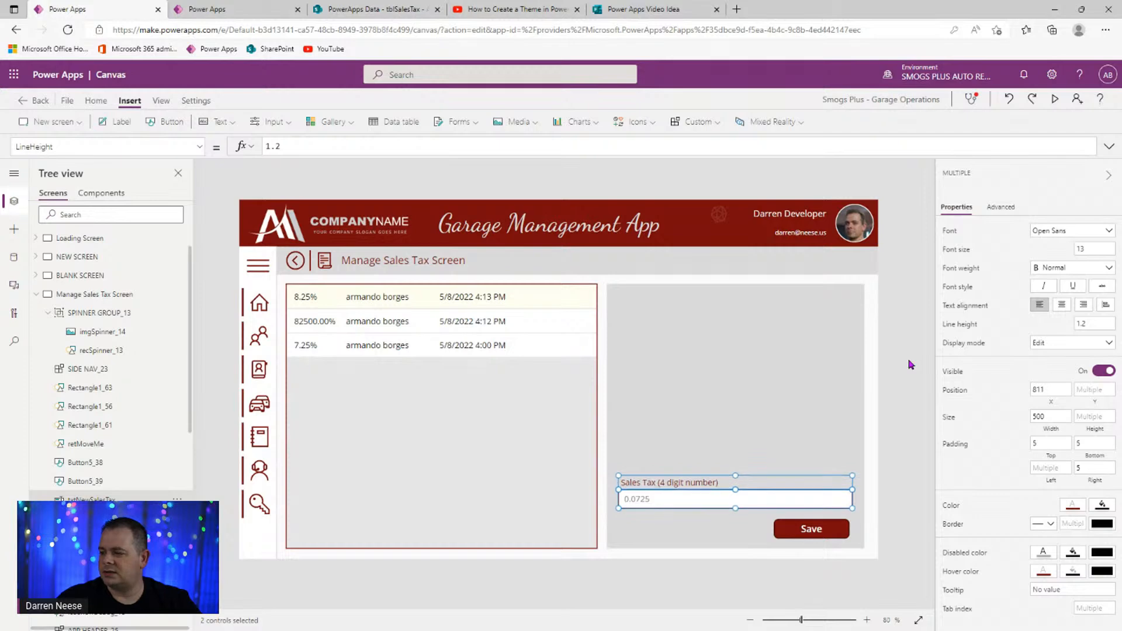
click(910, 350)
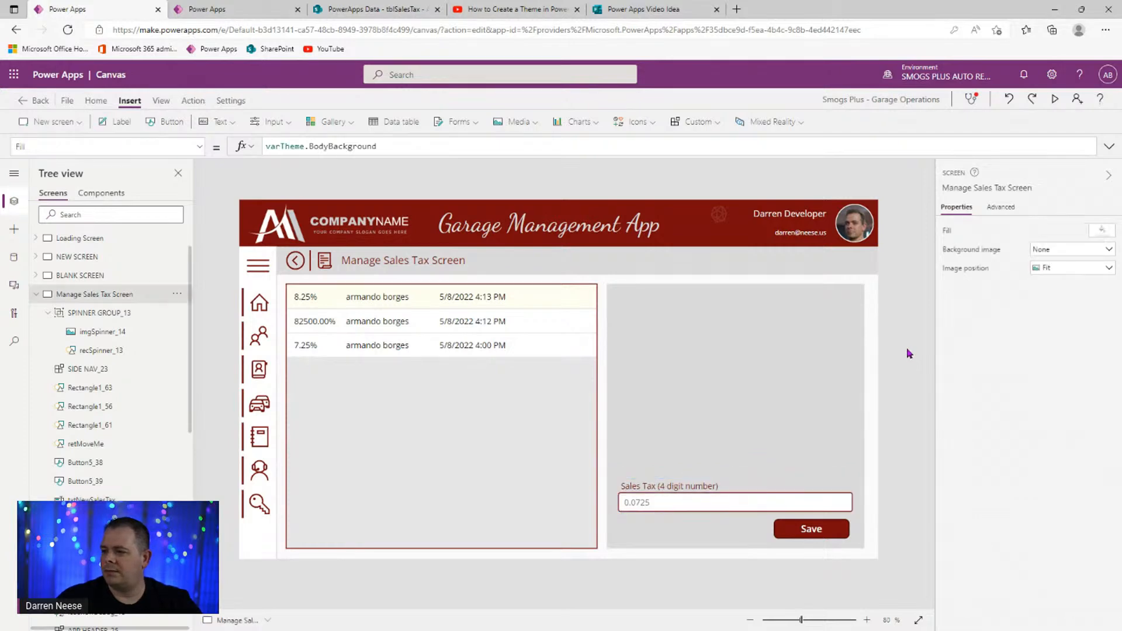
- Paste a copy of the caption label at the panel top, reading 'Current Sales Tax:'
click(693, 489)
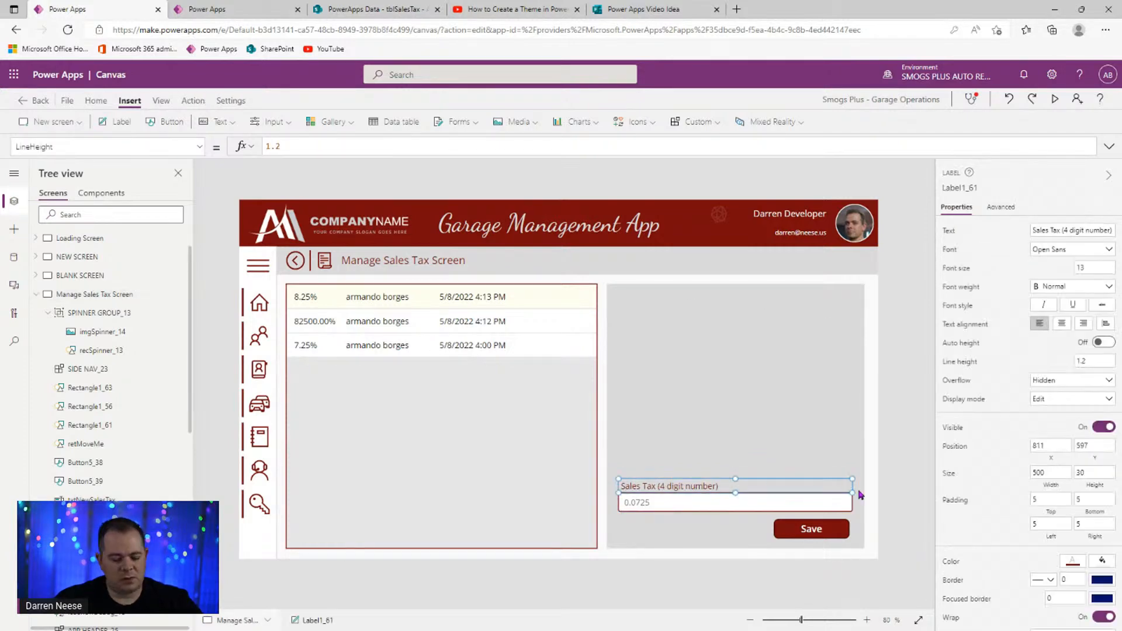
key(ctrl+v)
drag(789, 499, 780, 302)
click(1103, 232)
key(ctrl+a)
text(Cur)
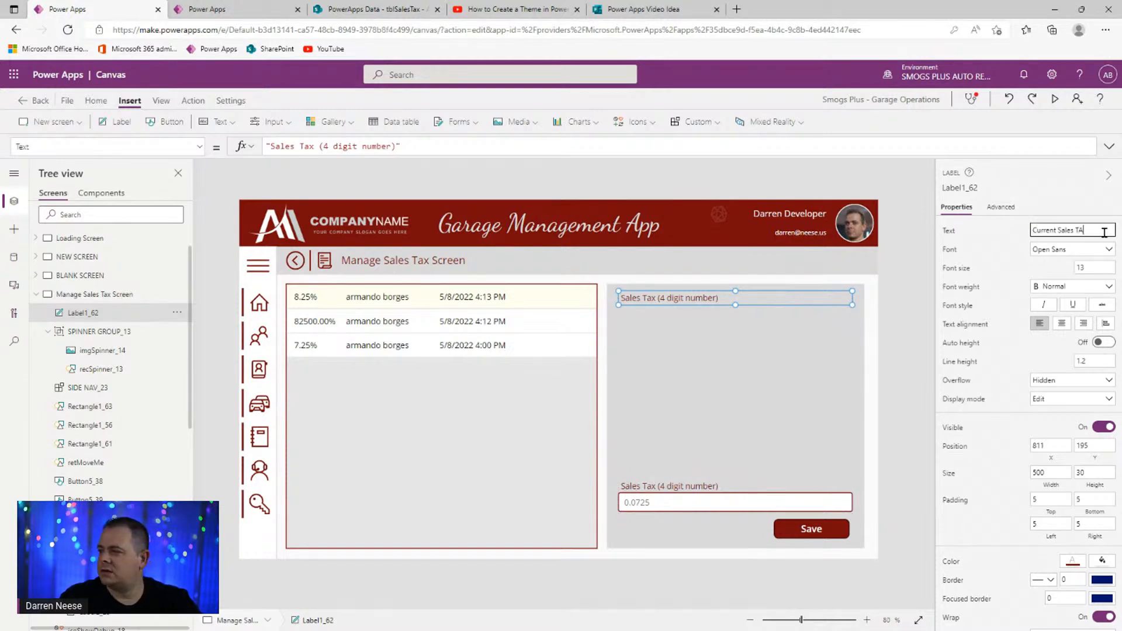
text(rent Sales Tax:)
click(667, 298)
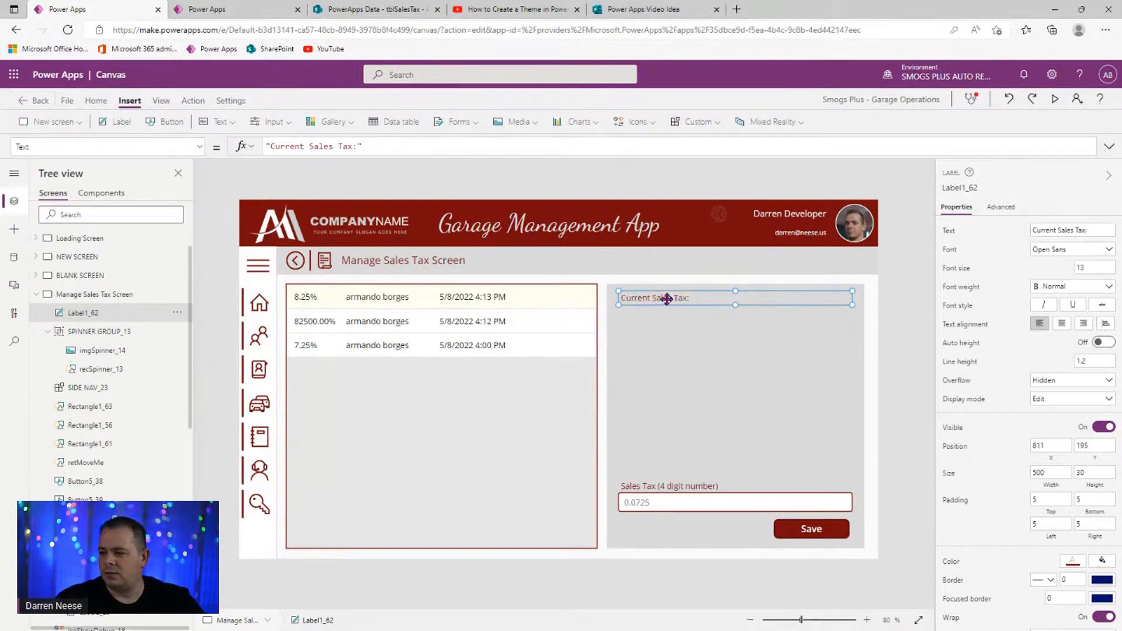
key(ctrl+c)
key(ctrl+v)
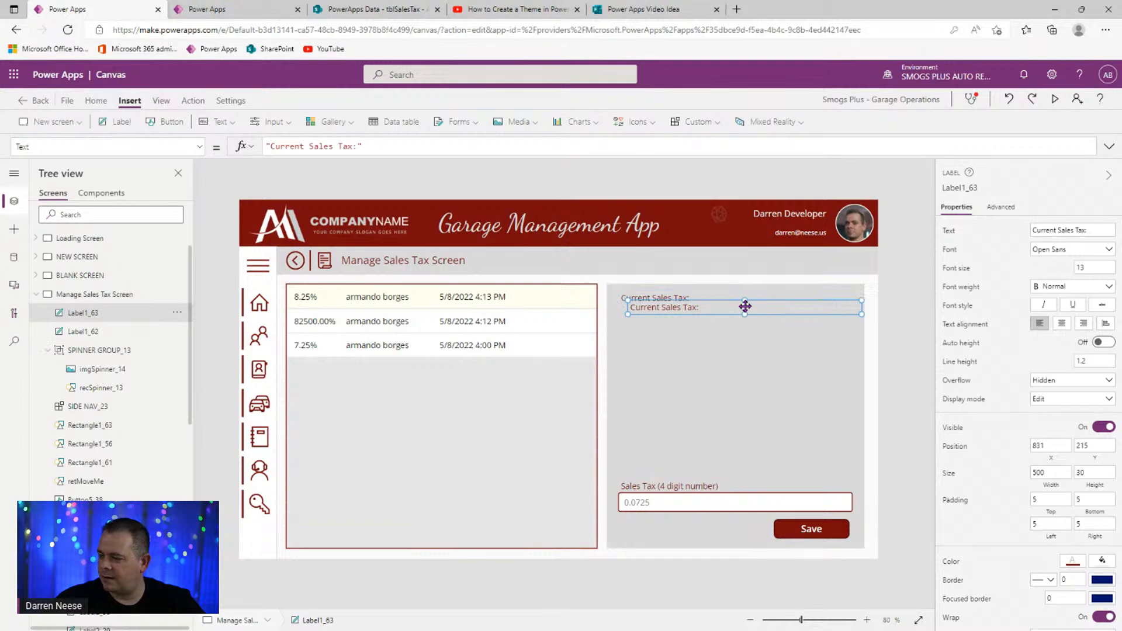
drag(744, 305, 746, 360)
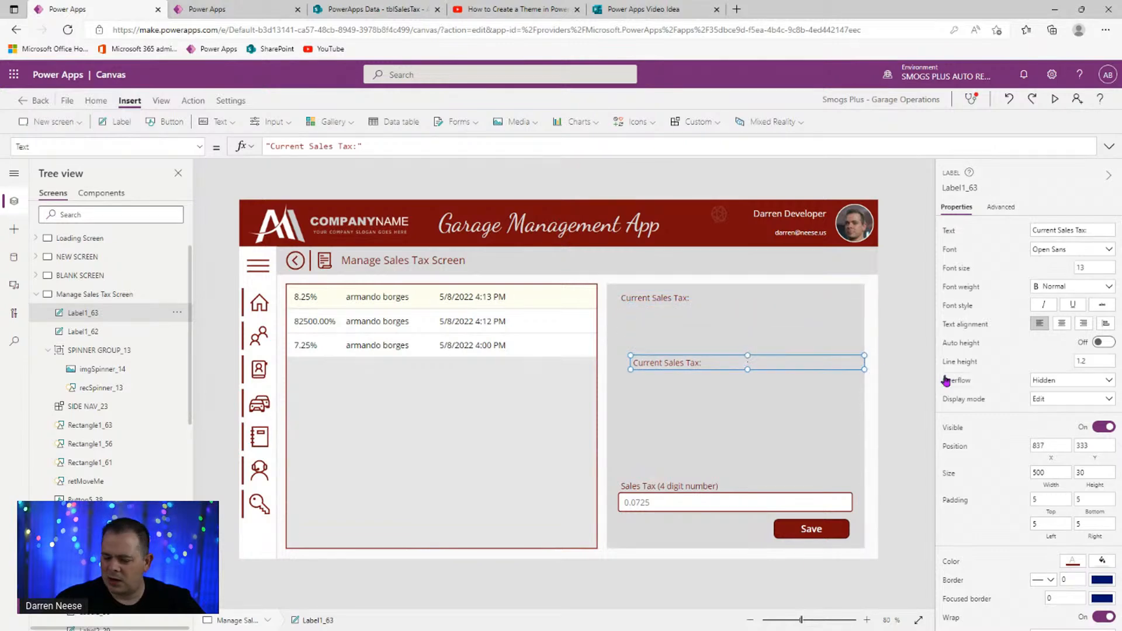
key(Delete)
- Make the 'Current Sales Tax:' label taller with 18-pt bold Open Sans, then extend its text with &
click(696, 300)
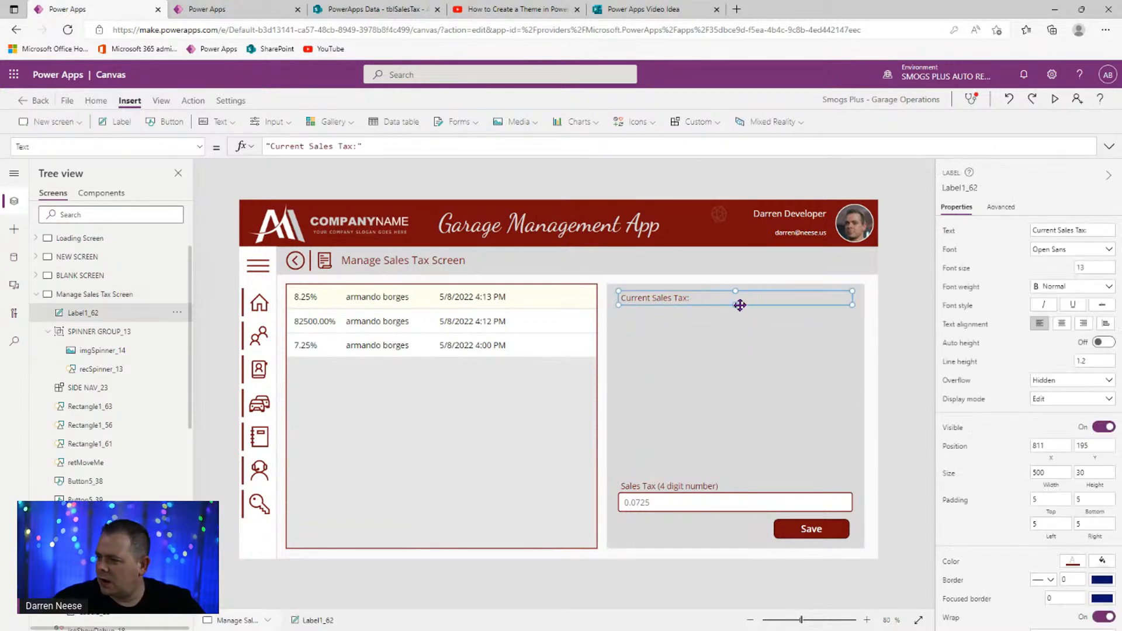
drag(736, 304, 737, 327)
click(1098, 267)
text(18)
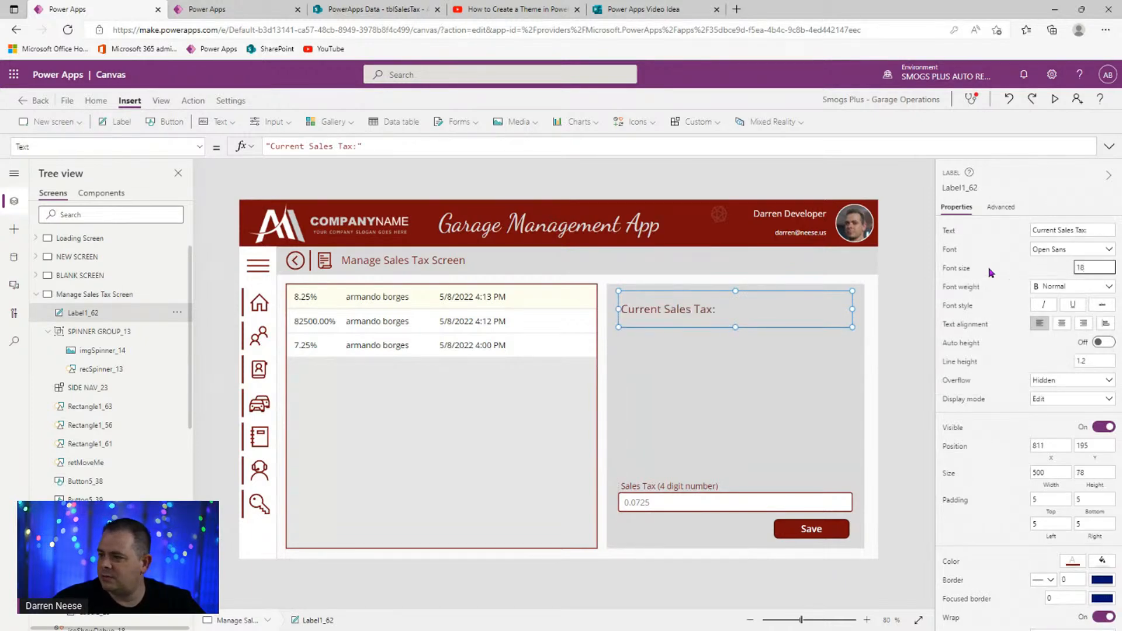
click(1091, 251)
click(1090, 251)
click(1078, 286)
click(1074, 301)
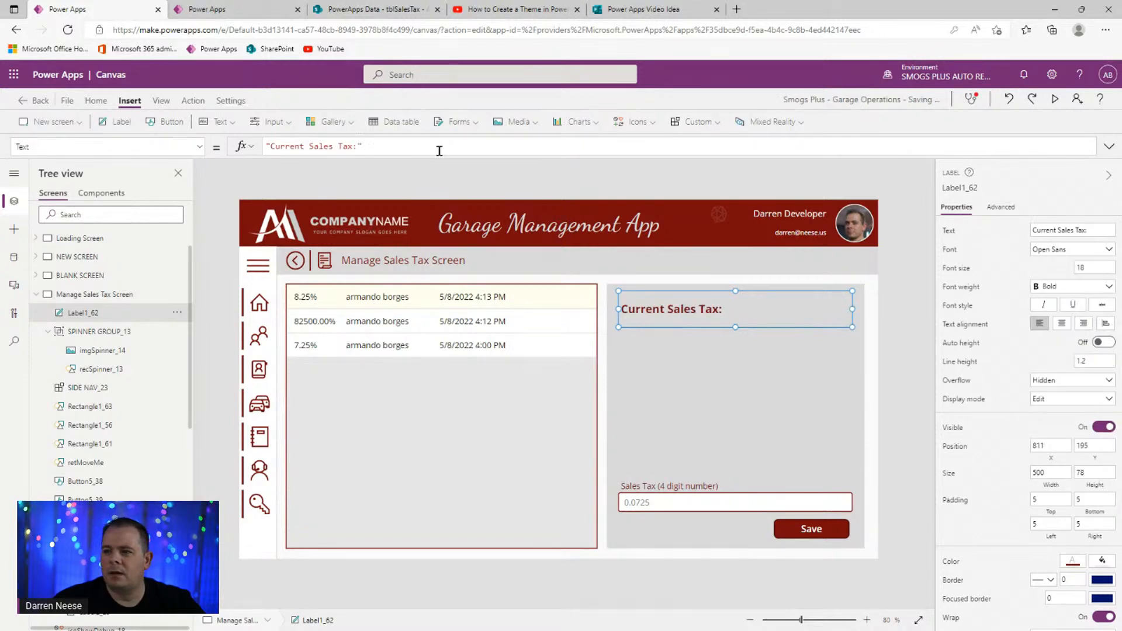
text(&)
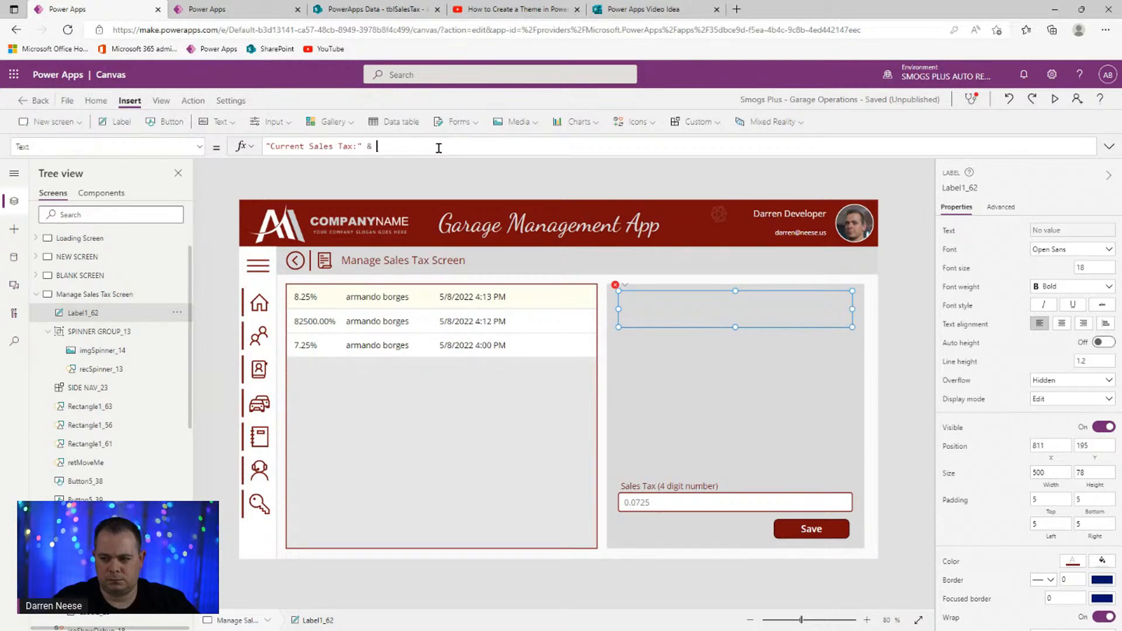
- Check the value of varDefaultTaxRate in the App's OnStart formula
scroll(114, 282, up, 1)
click(101, 237)
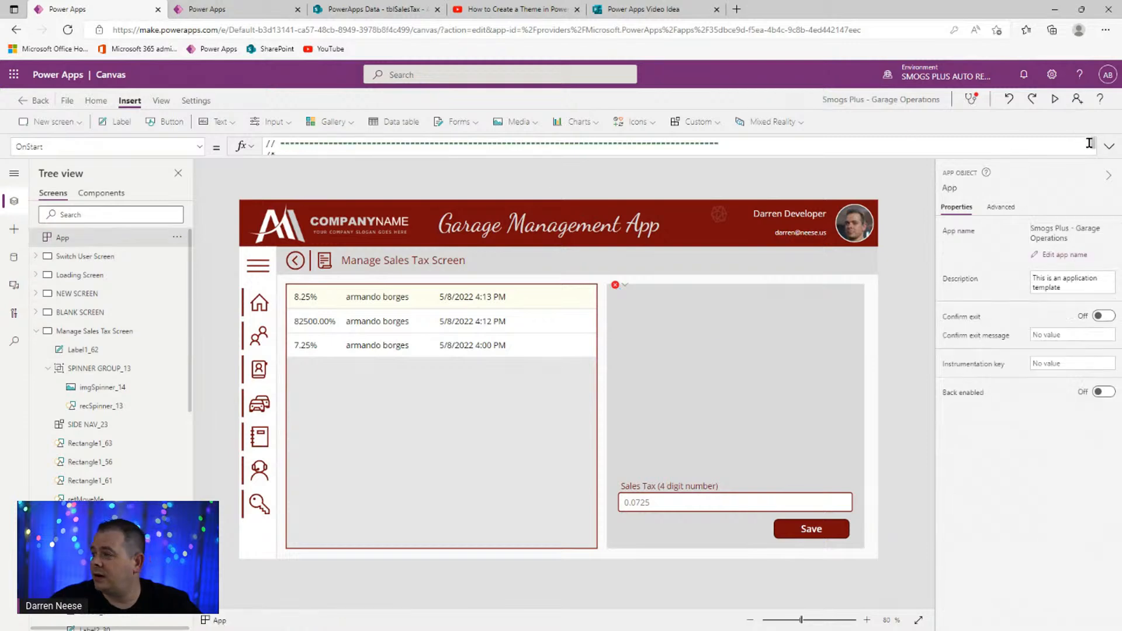
click(1109, 147)
key(ctrl+End)
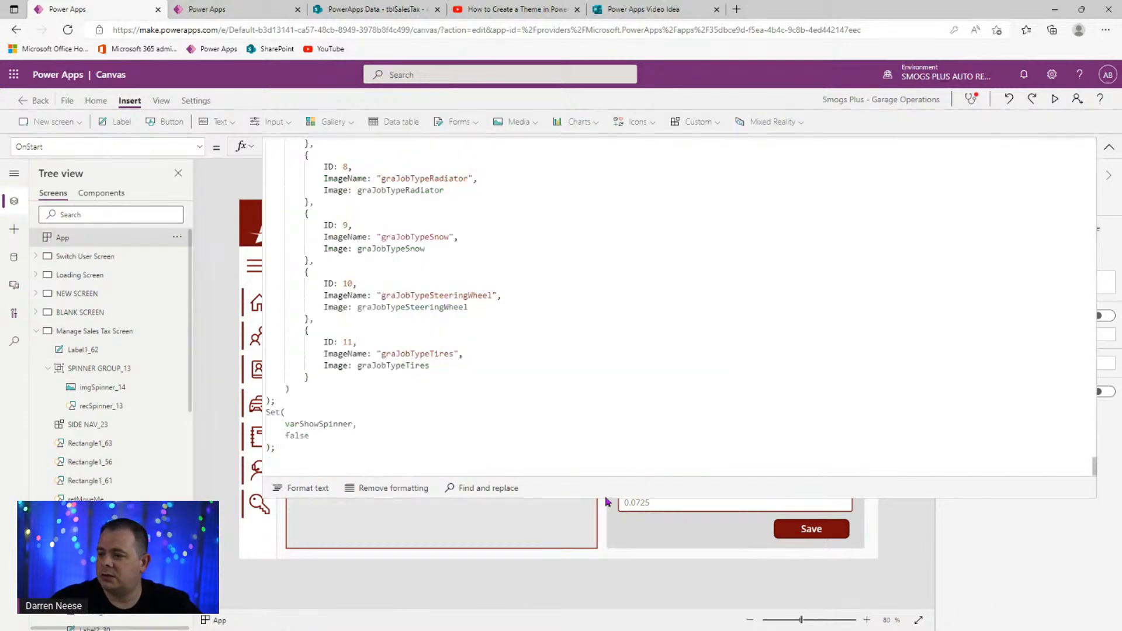
scroll(569, 391, up, 10)
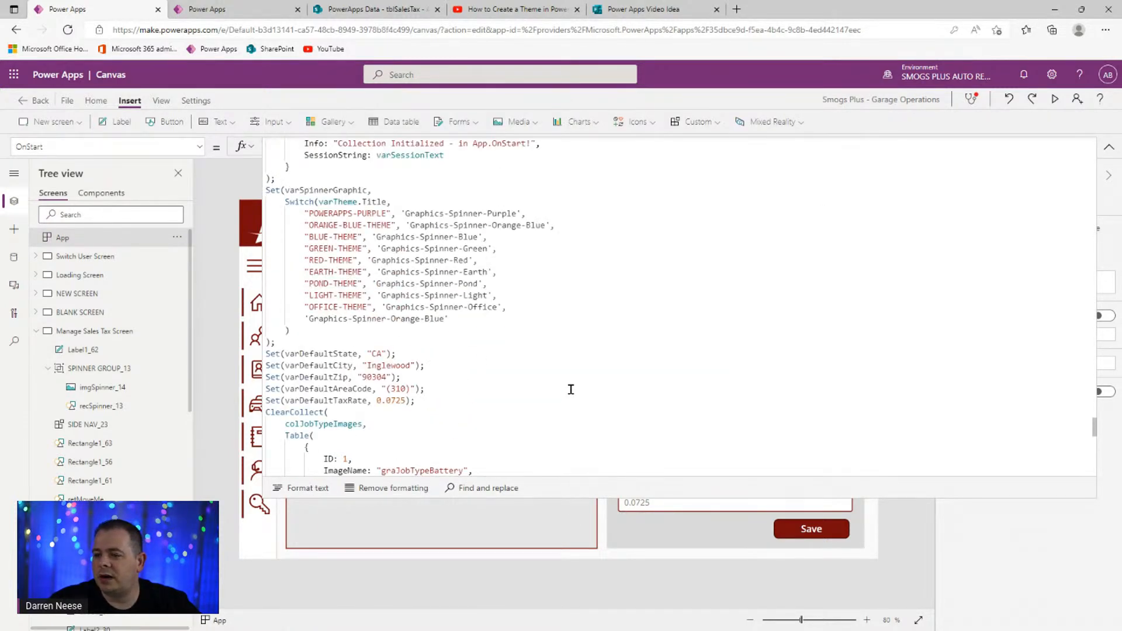
double_click(340, 401)
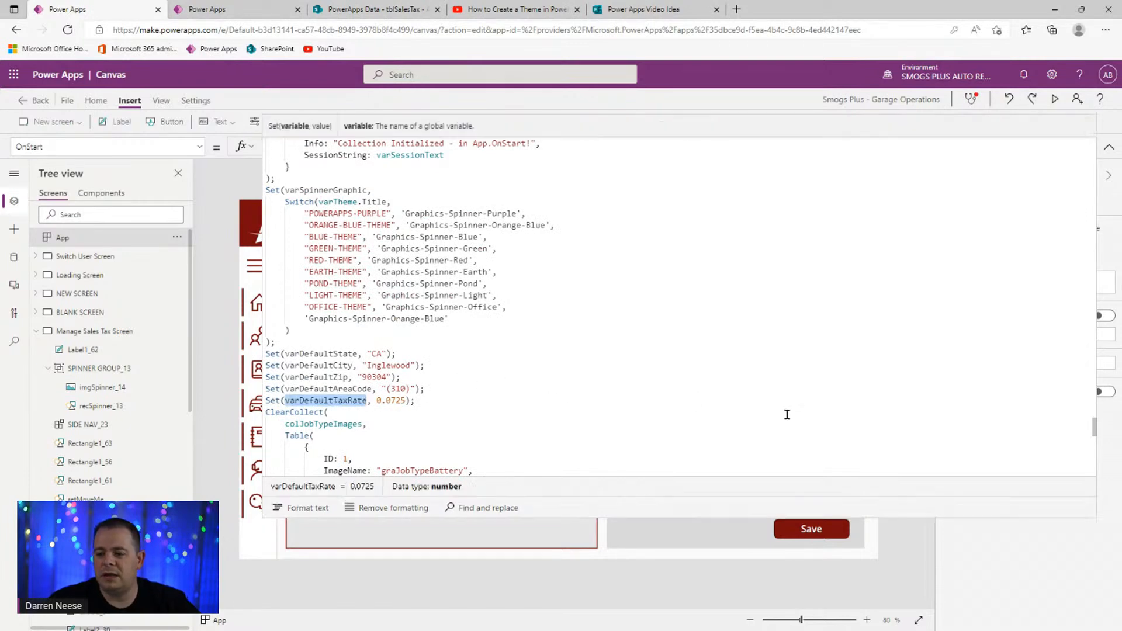
click(1109, 147)
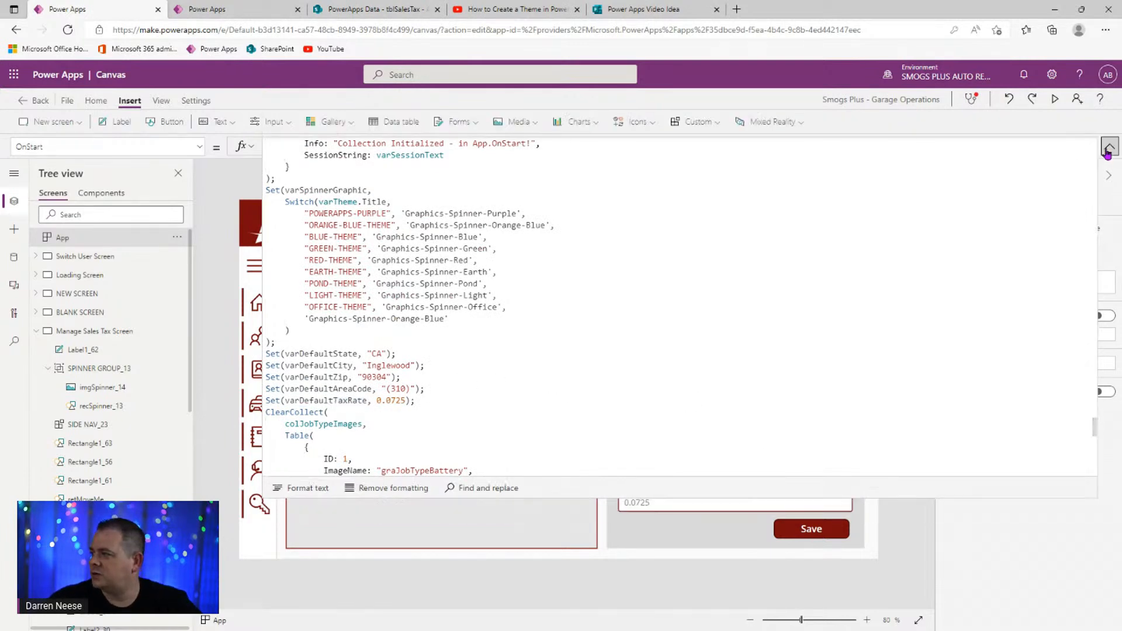
- Set the heading's Text to "Current Sales Tax: " & Text(varDefaultTaxRate * 100, "0.00") & "%" and nudge it lower
click(620, 285)
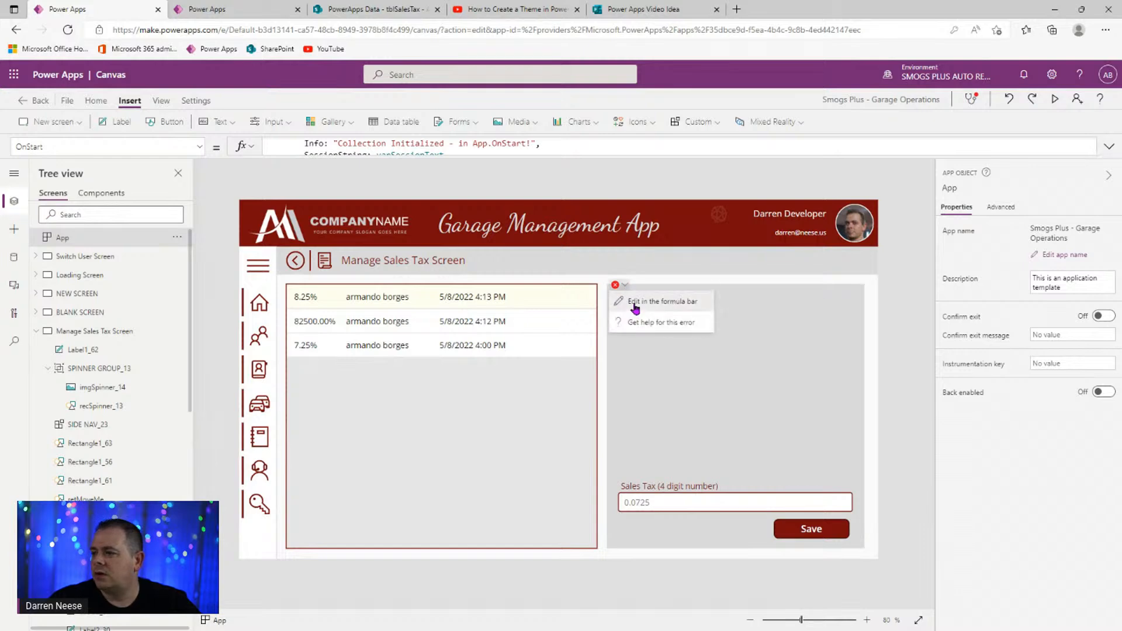
click(632, 301)
key(ctrl+v)
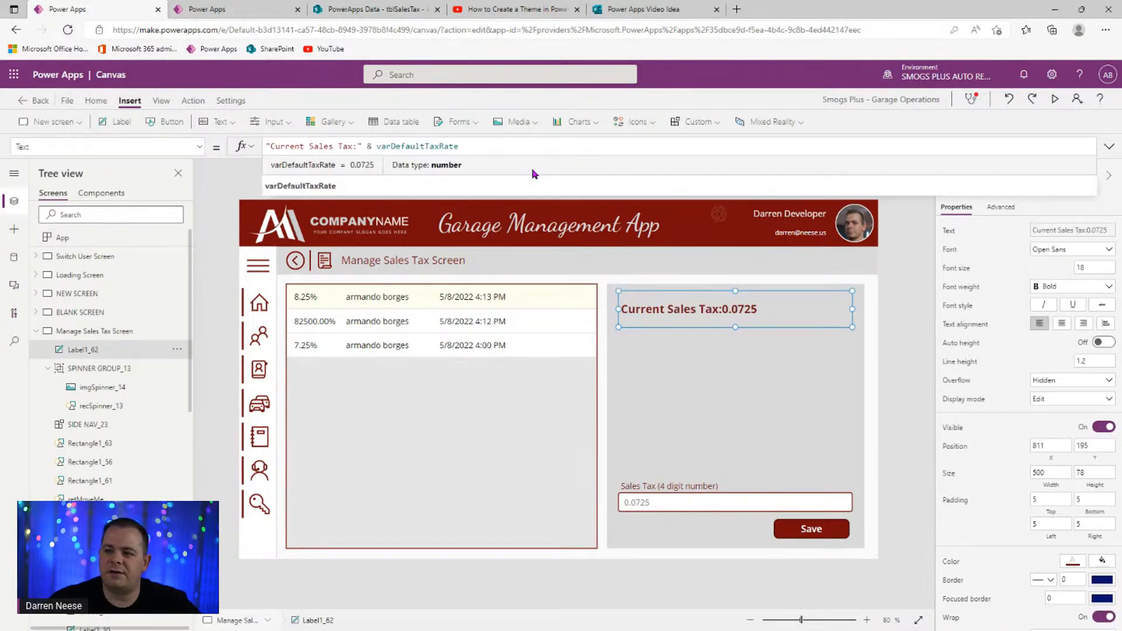
click(359, 147)
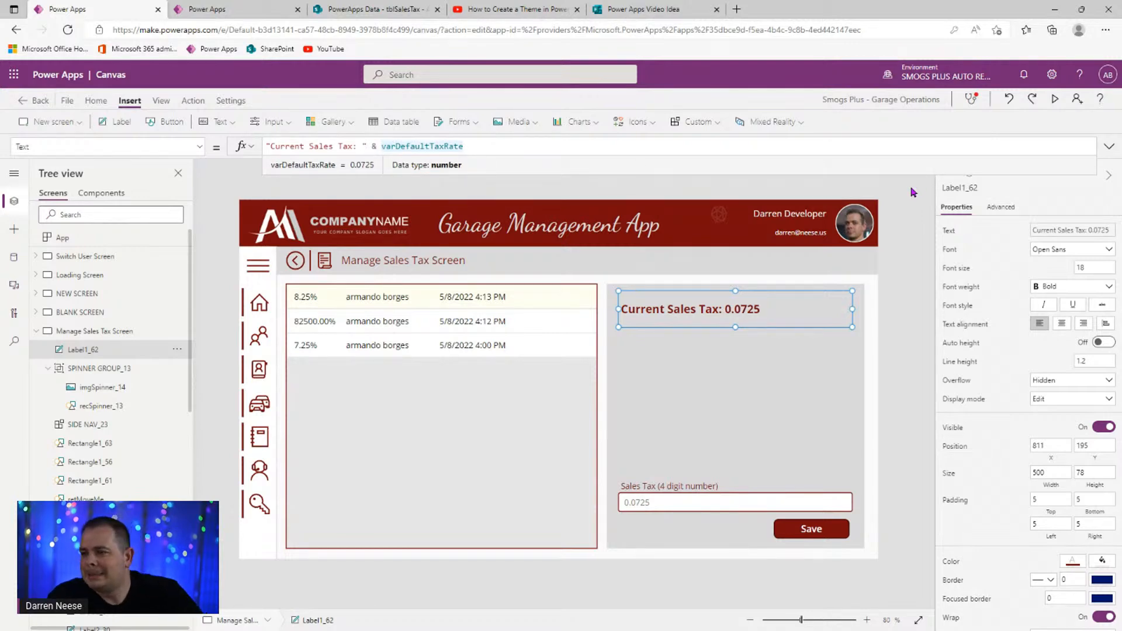
key(End)
text(* 100)
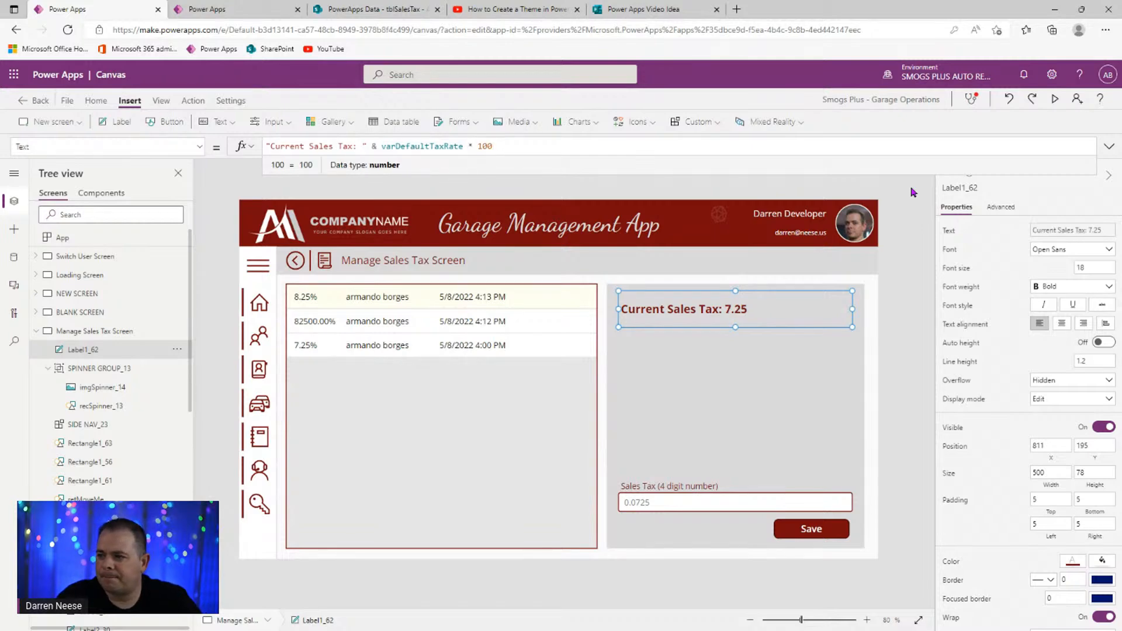
key(Right)
key(Right)
text(Text()
key(End)
text(, "")
text())
text(0.00)
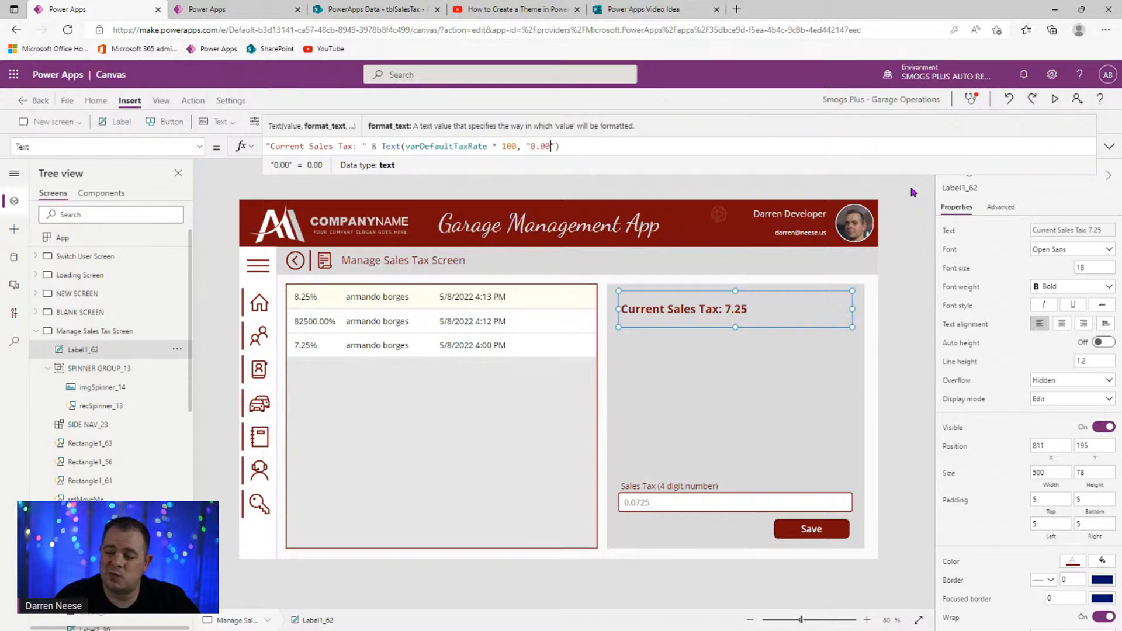
key(End)
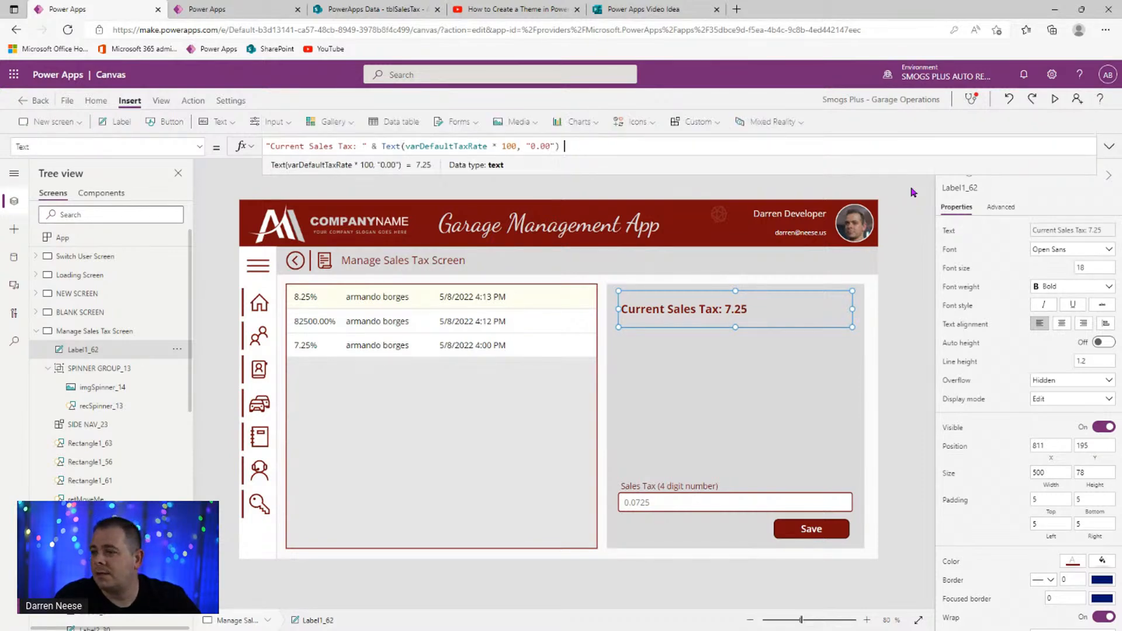
text(")
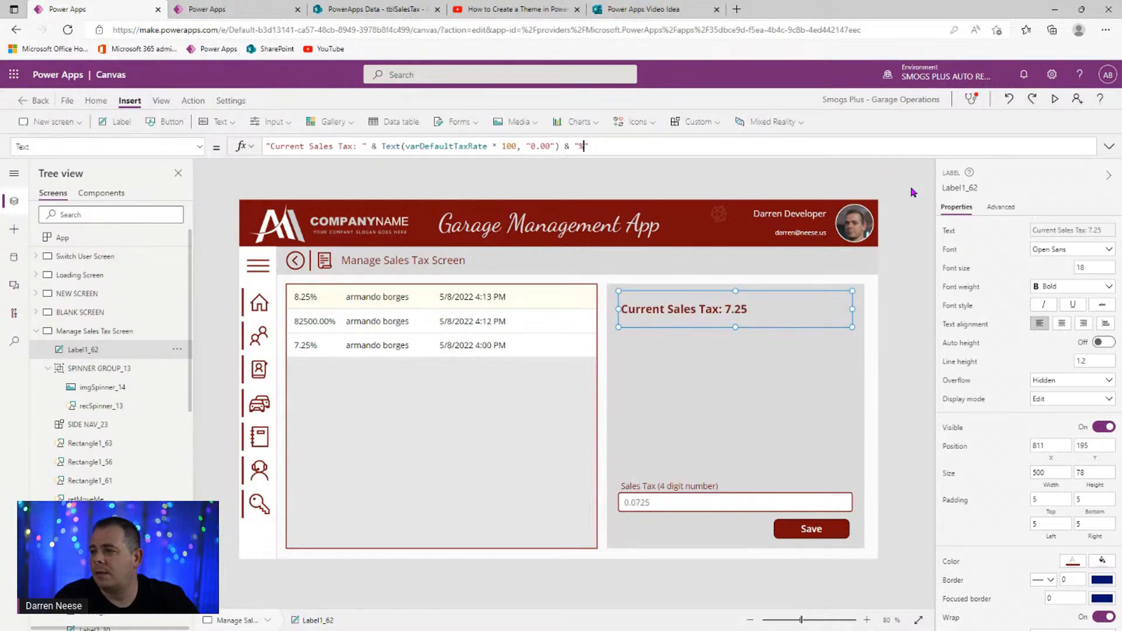
text(%)
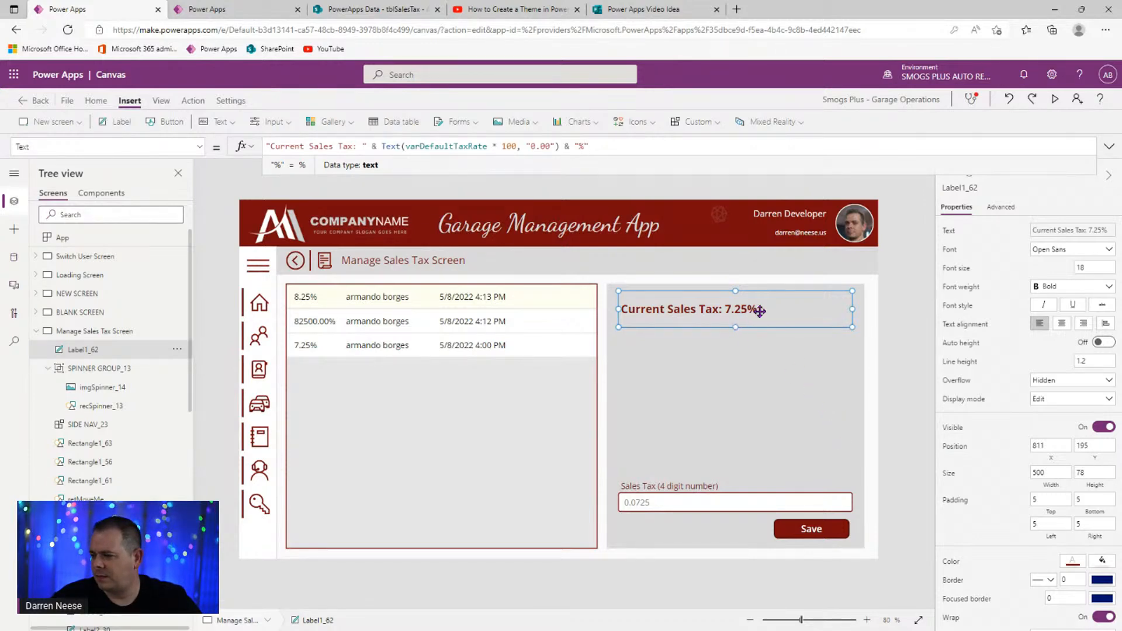
drag(771, 311, 739, 321)
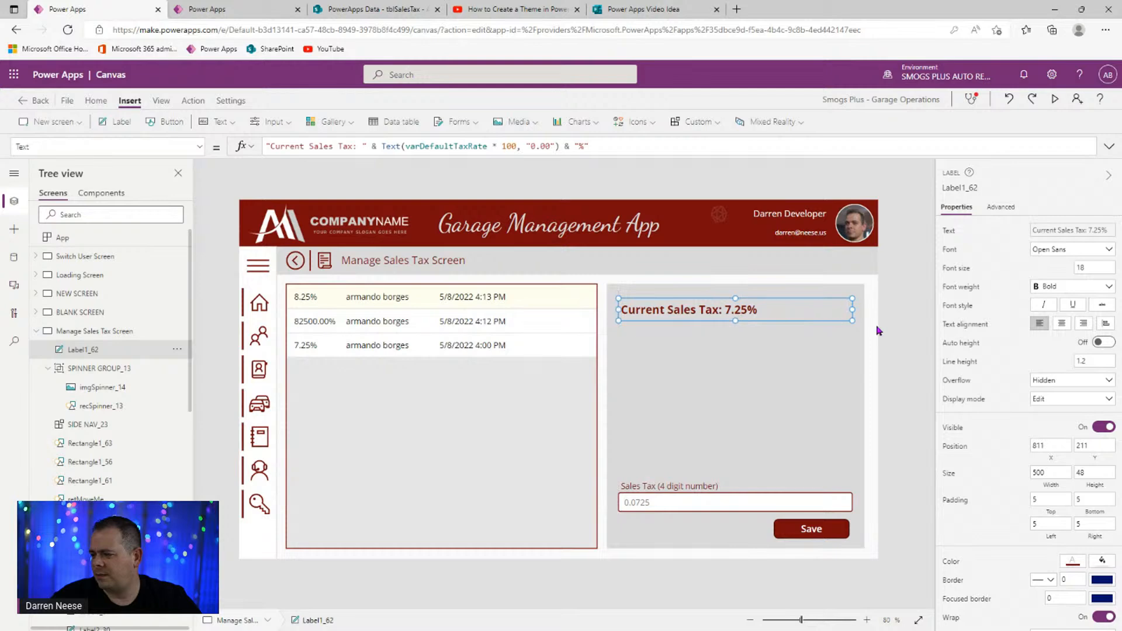
- Give the Current Sales Tax label a light grey fill
click(1102, 561)
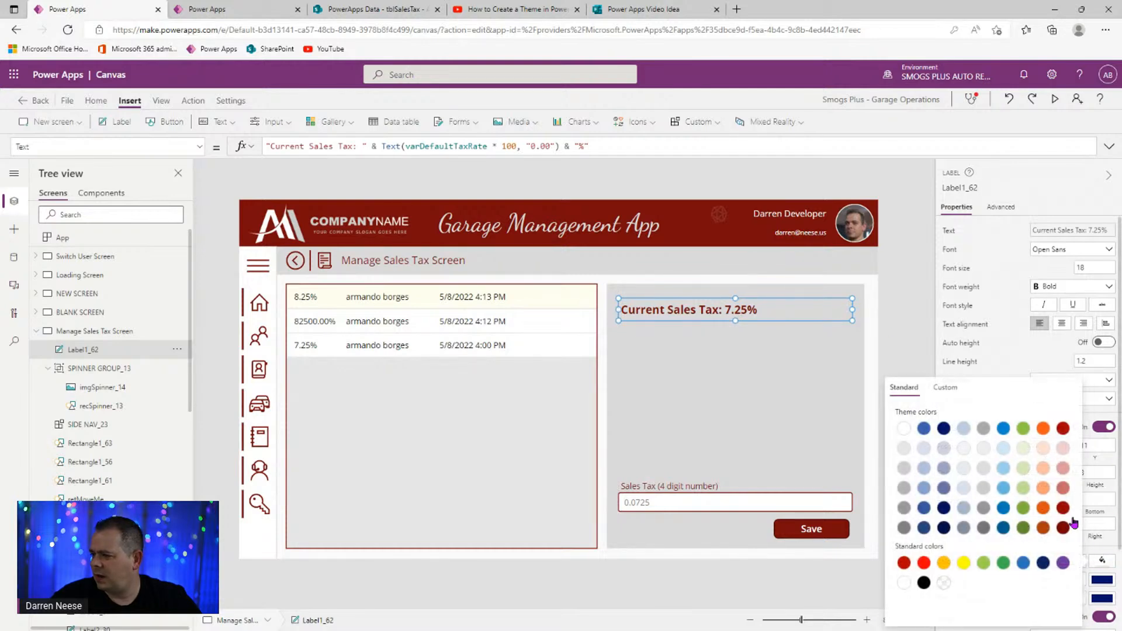
click(905, 453)
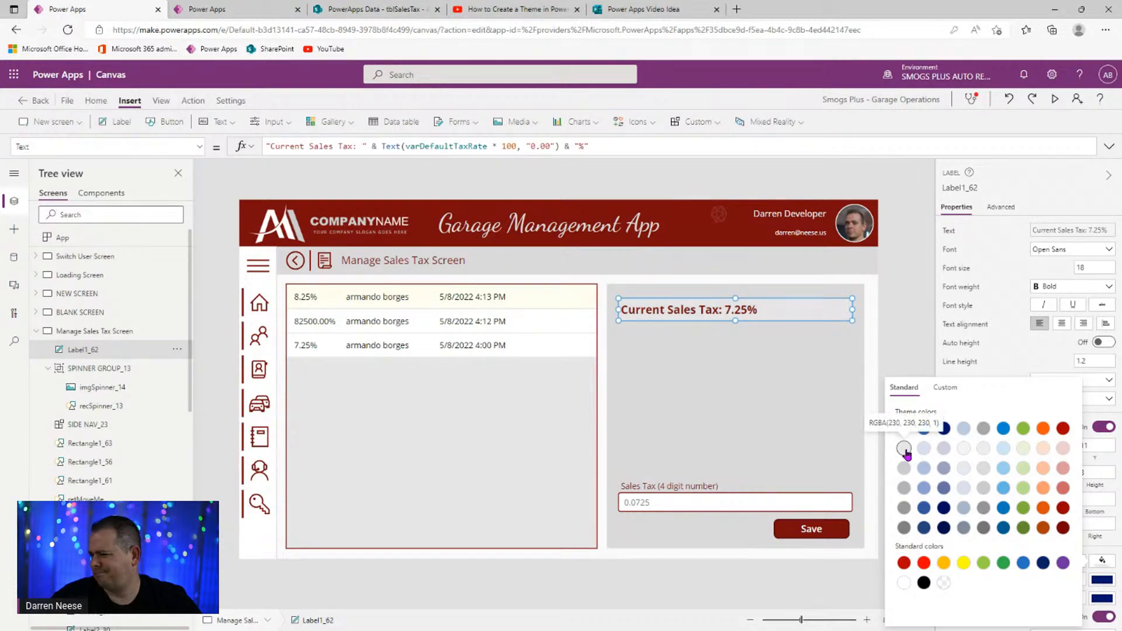
click(923, 321)
click(827, 310)
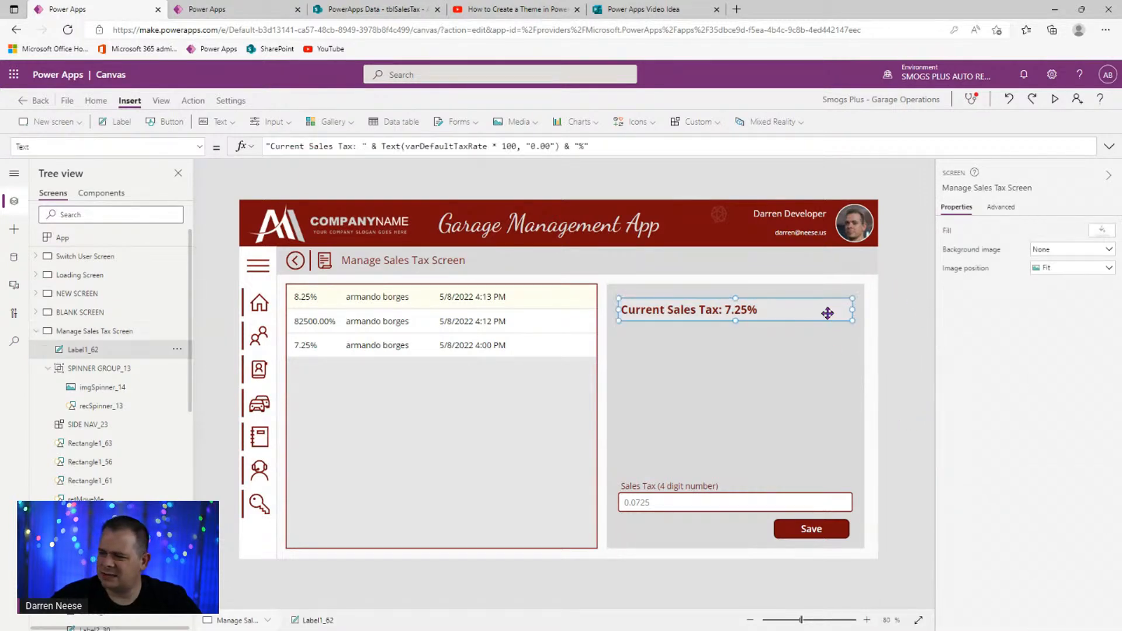
- Give the label a dashed grey border of width 2
click(1050, 581)
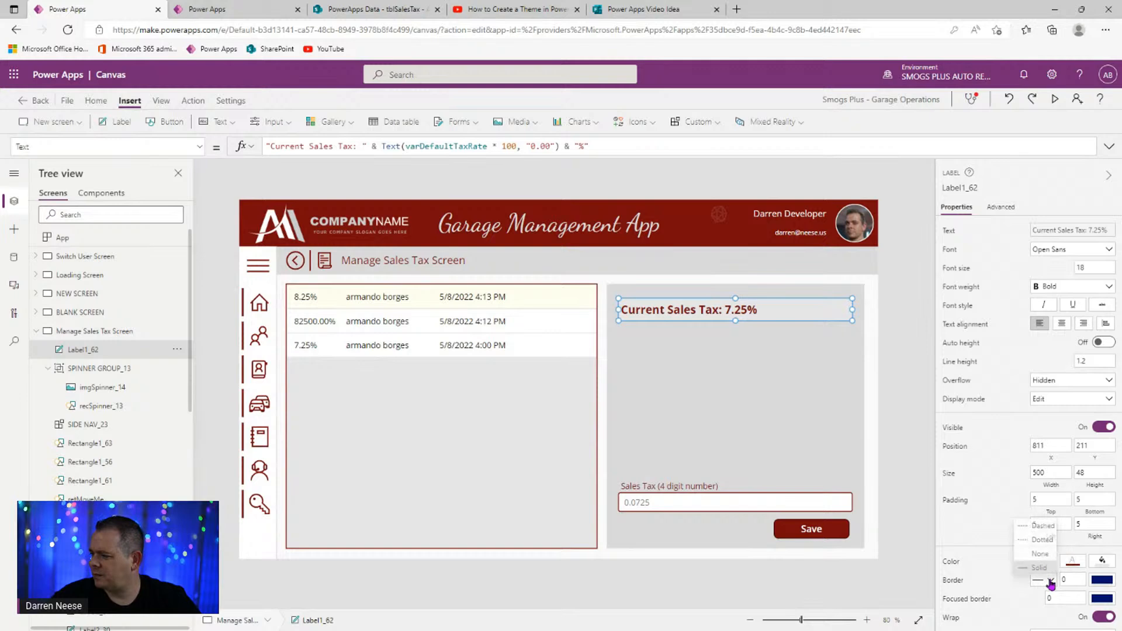
click(1043, 563)
click(1068, 579)
text(2)
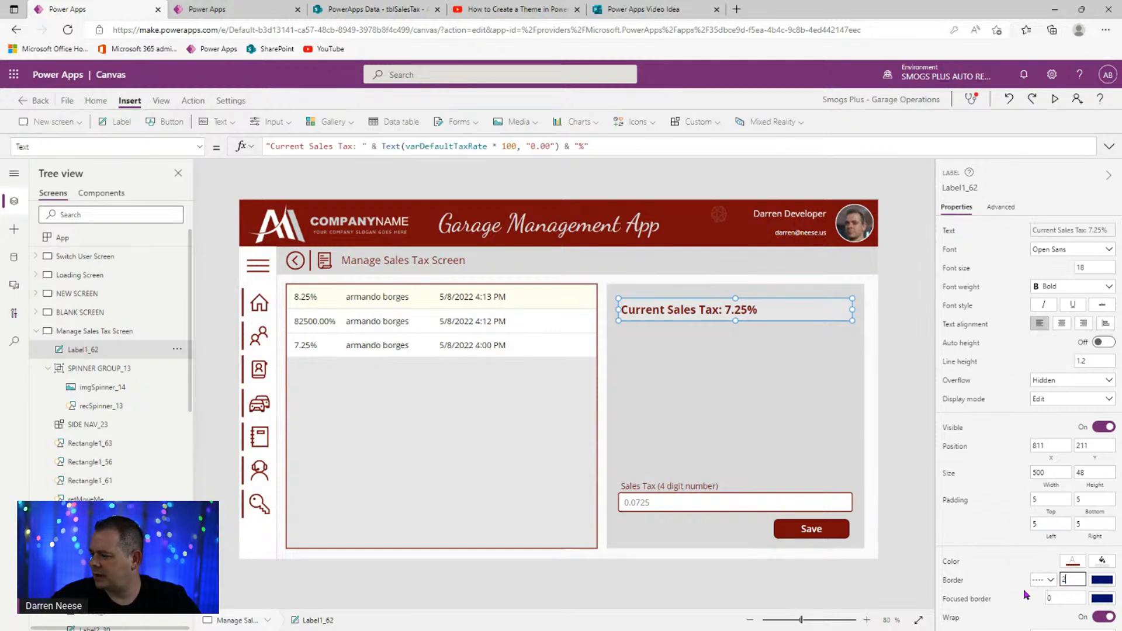
click(954, 583)
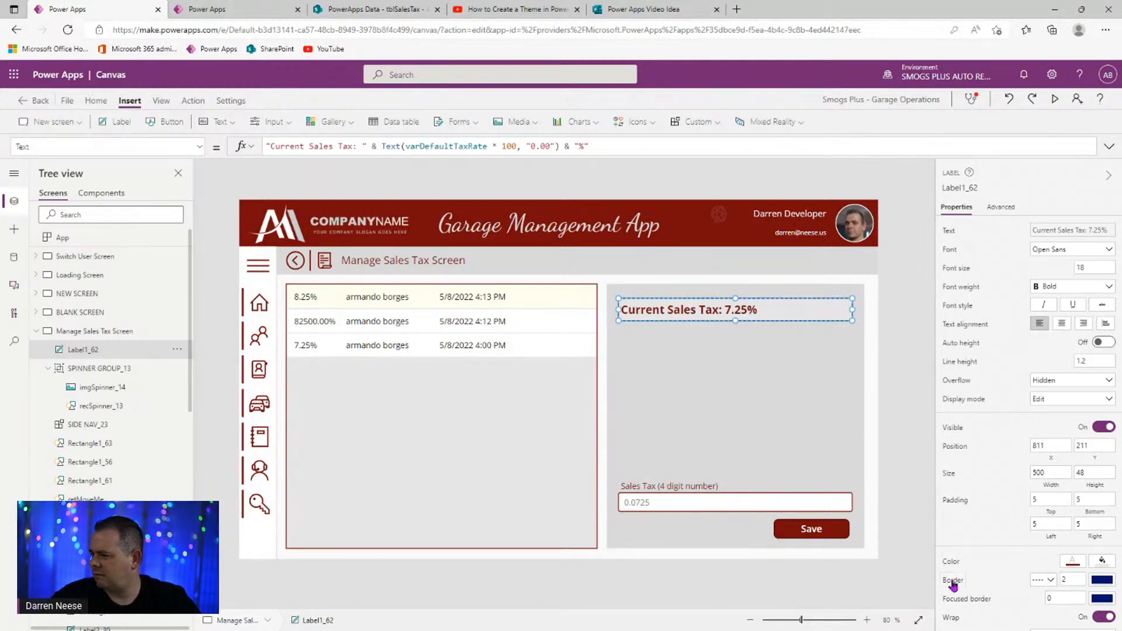
click(1102, 580)
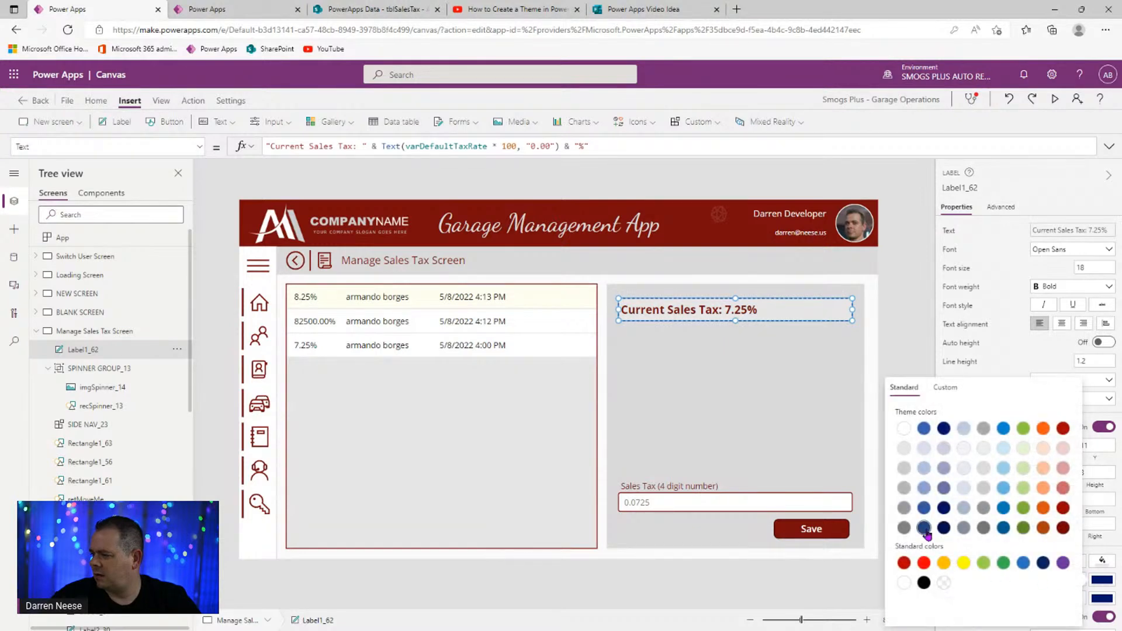
click(905, 529)
click(886, 432)
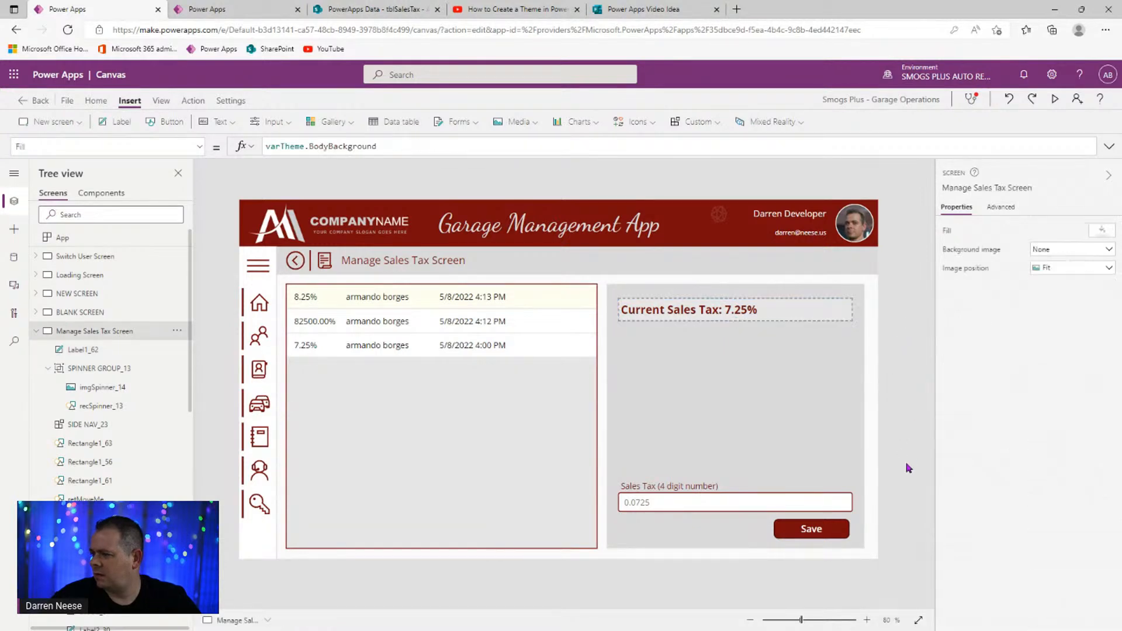
- Set the label's left padding to 15
click(784, 300)
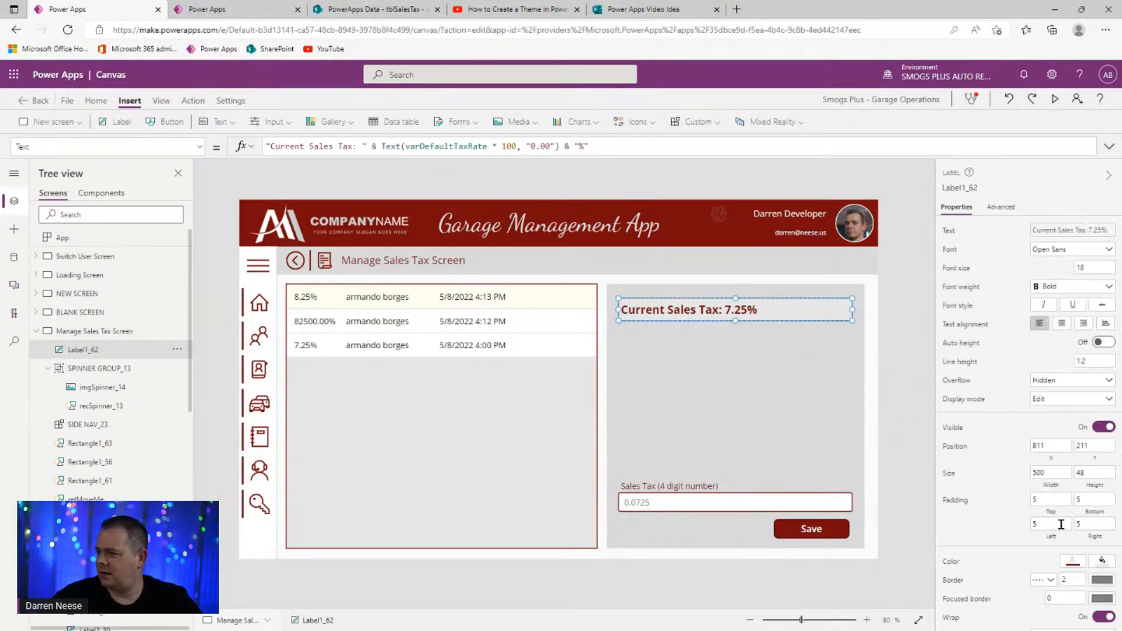
click(1057, 525)
text(15)
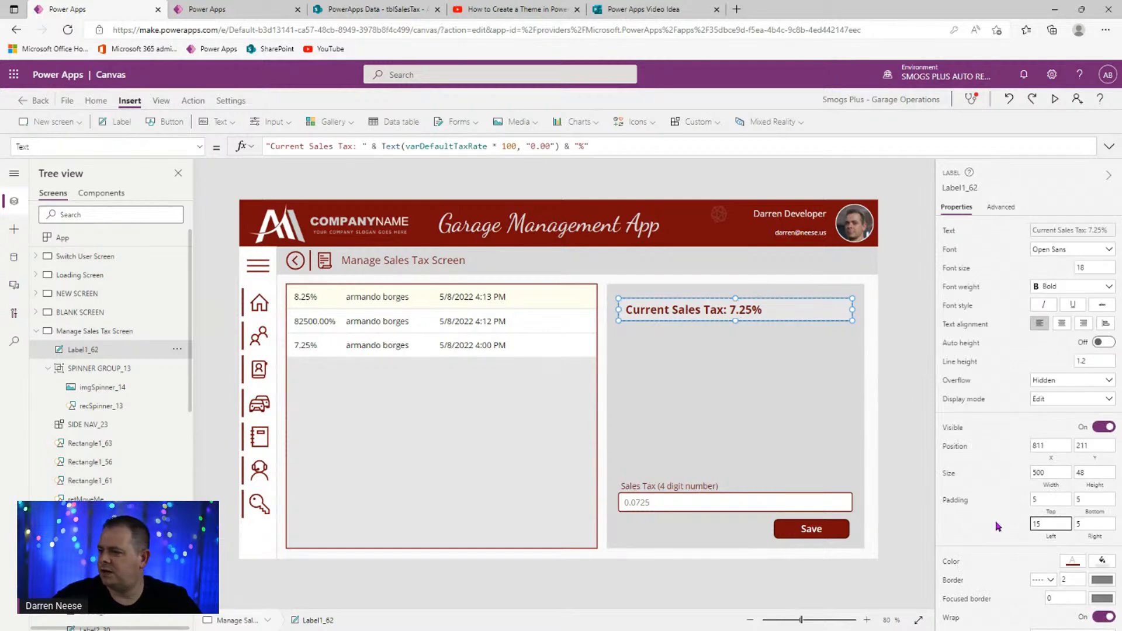
click(887, 293)
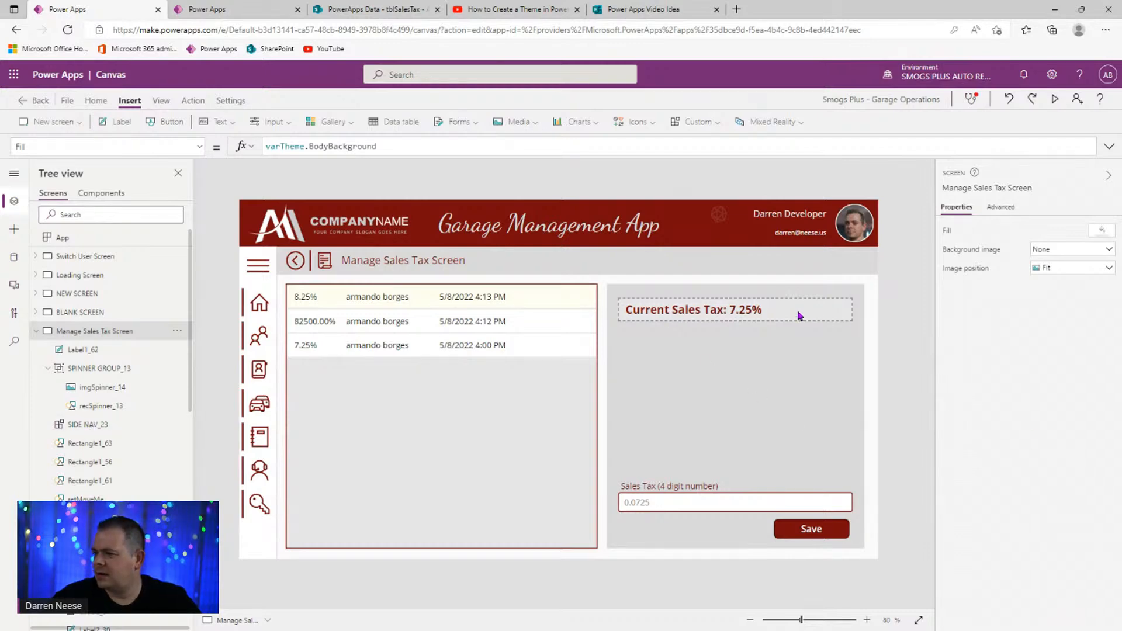
click(799, 542)
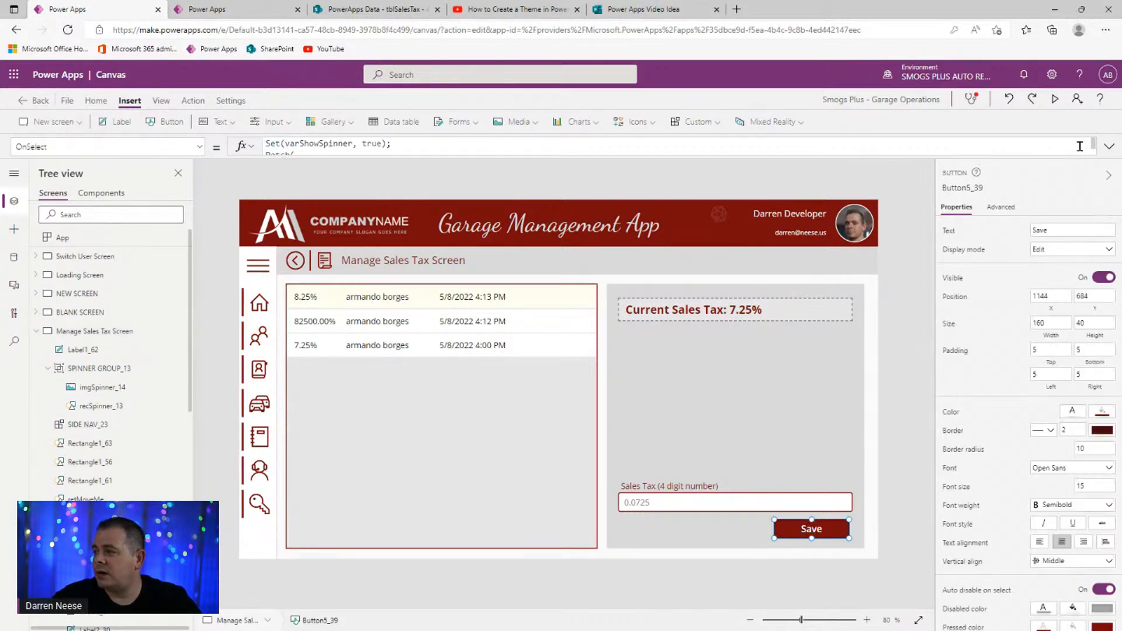
- Start a new Set( line after the Patch call in the Save button's OnSelect
click(1109, 146)
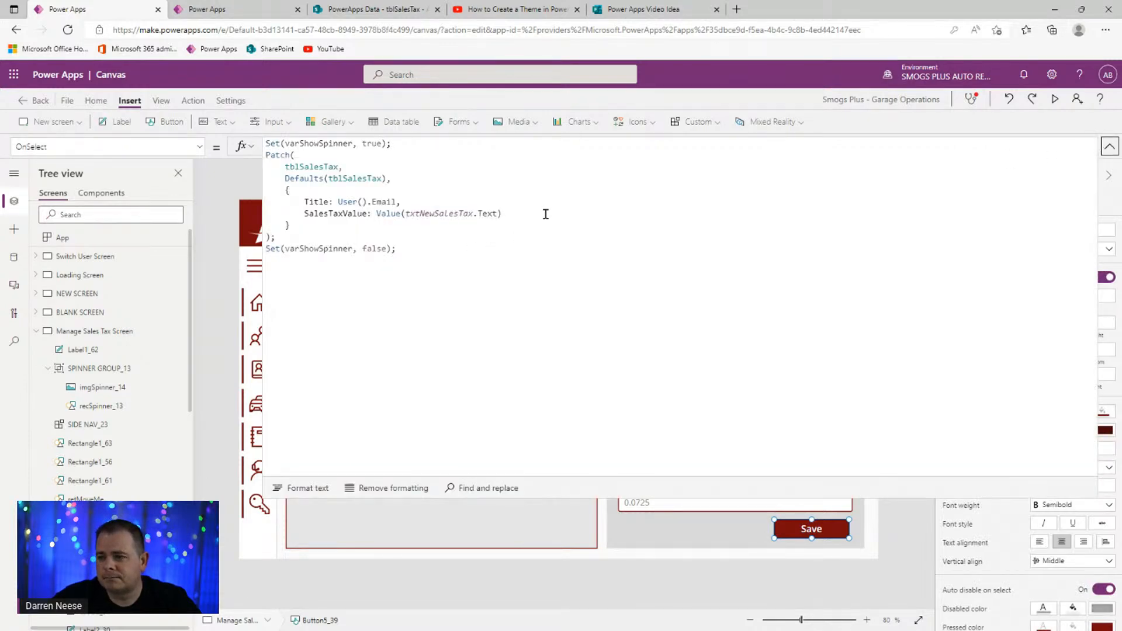
drag(502, 213, 375, 213)
key(ctrl+c)
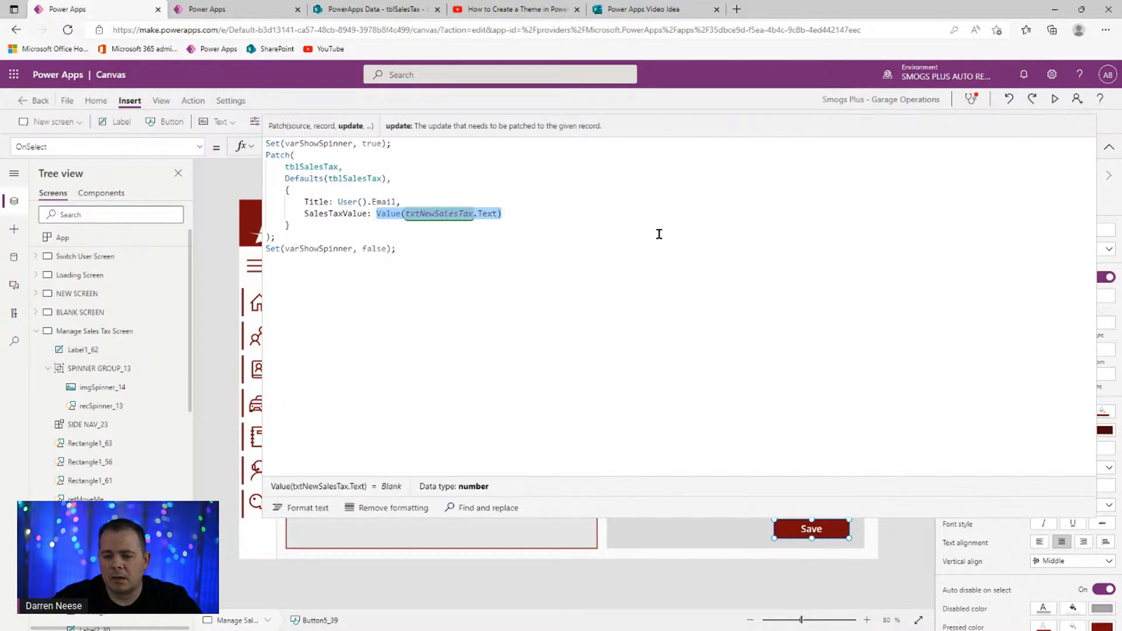
click(459, 240)
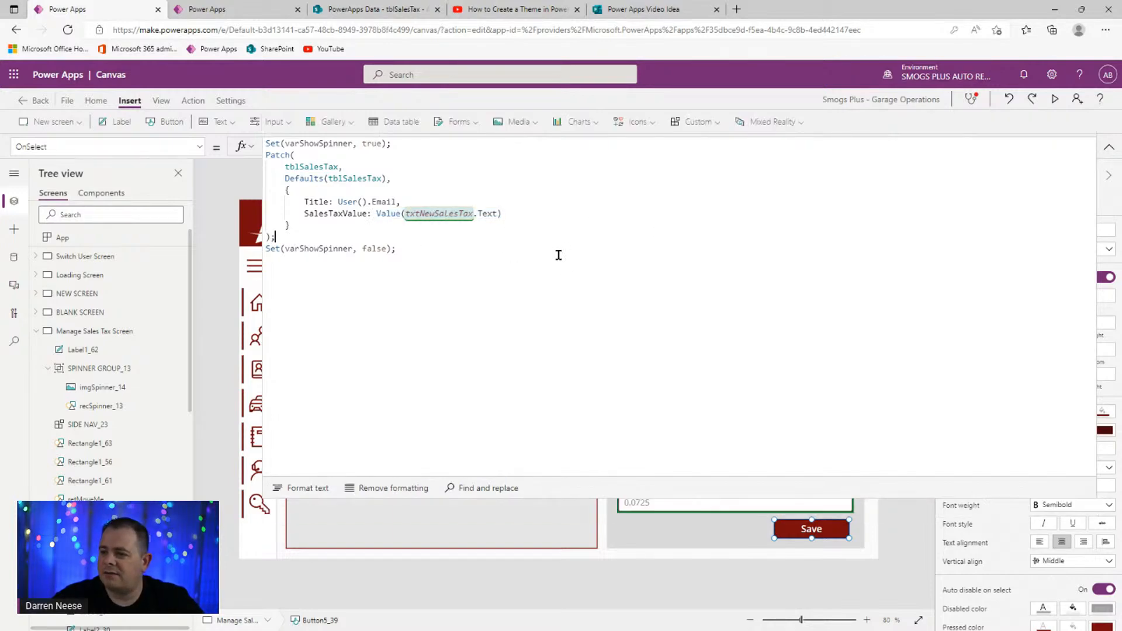
key(Return)
text(Set()
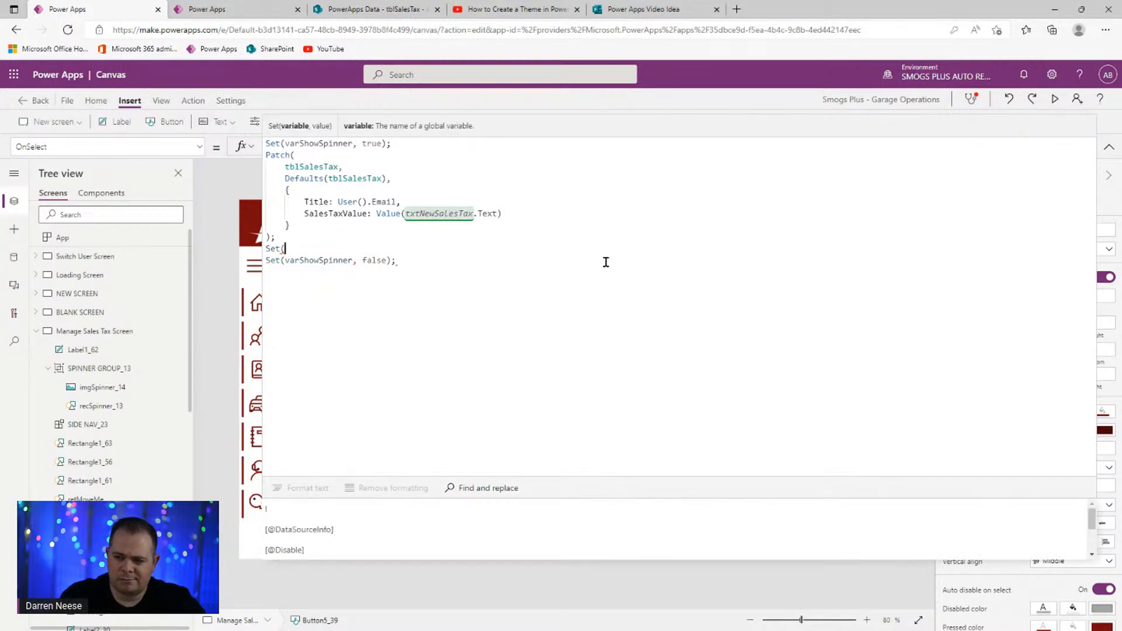
key(ctrl+v)
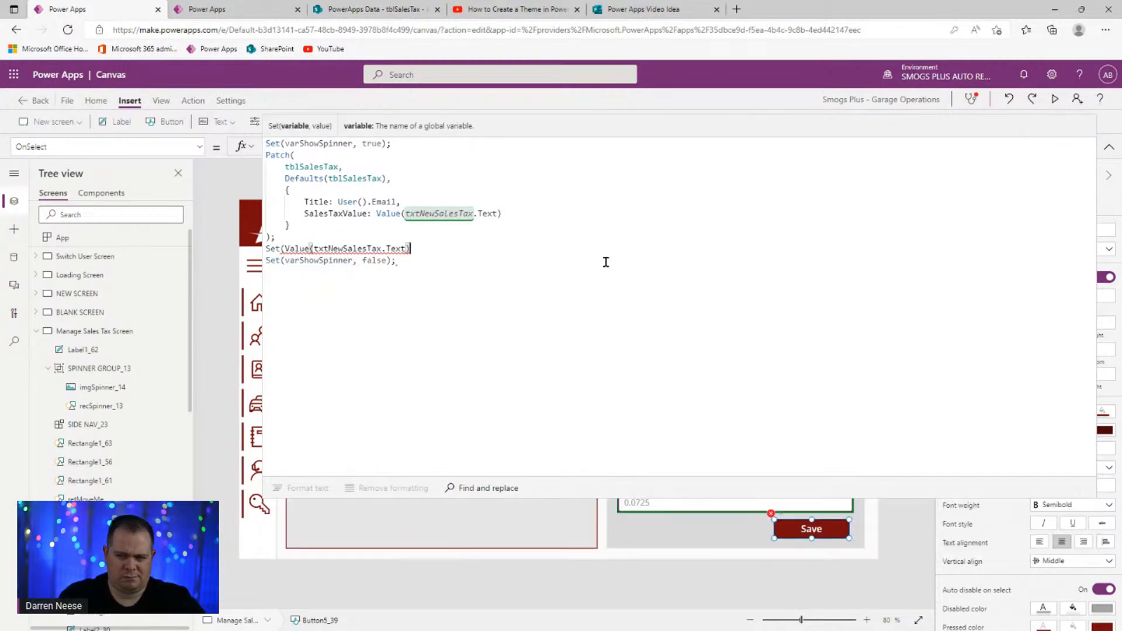
key(ctrl+shift+Left)
key(ctrl+shift+Left)
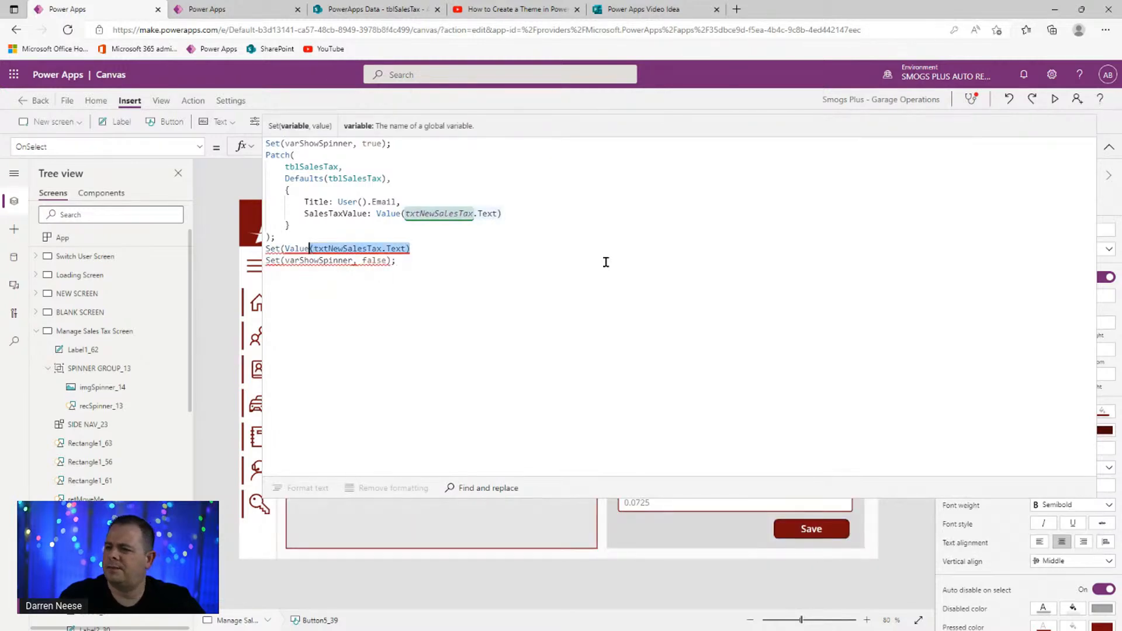
key(ctrl+shift+Left)
key(BackSpace)
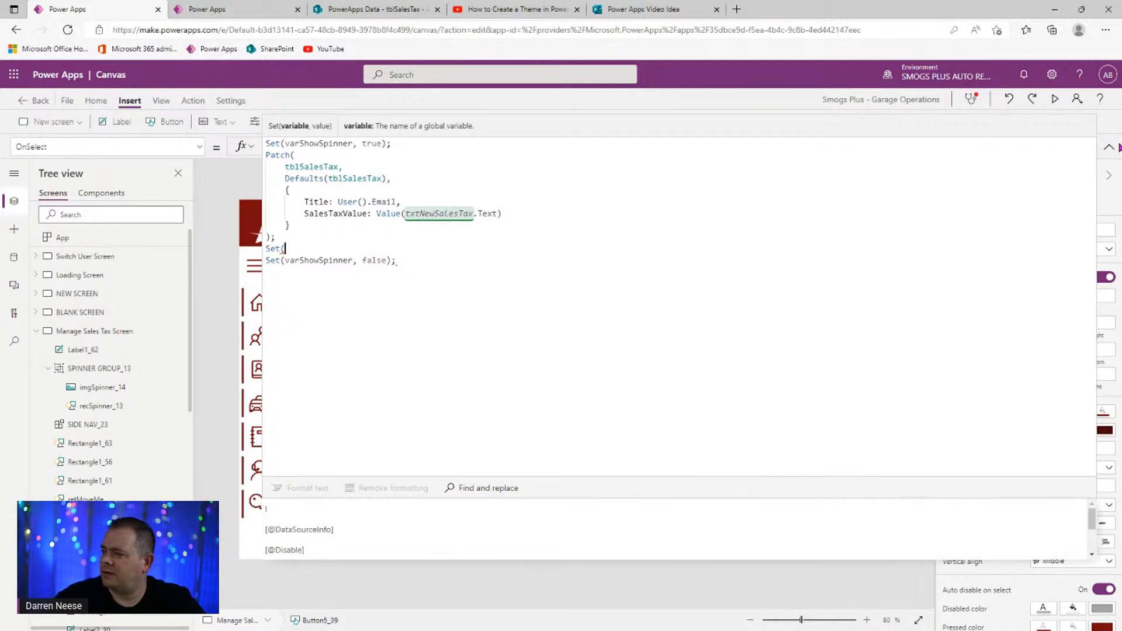
click(1109, 146)
- Complete the line as Set(varDefaultTaxRate, Value(txtNewSalesTax.Text));
click(789, 310)
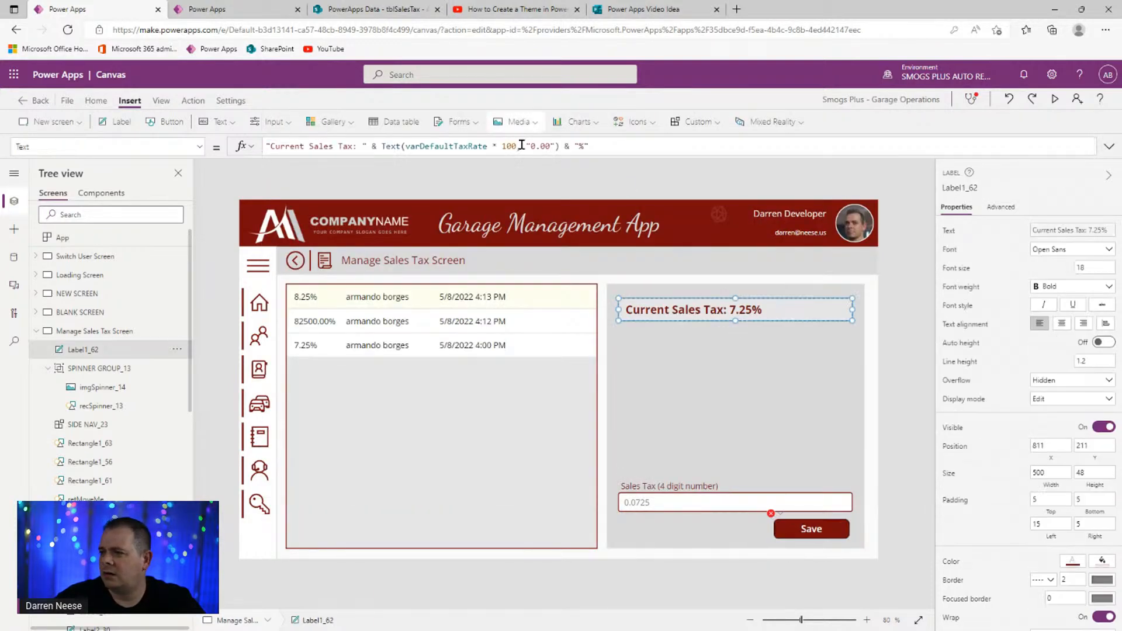
click(802, 529)
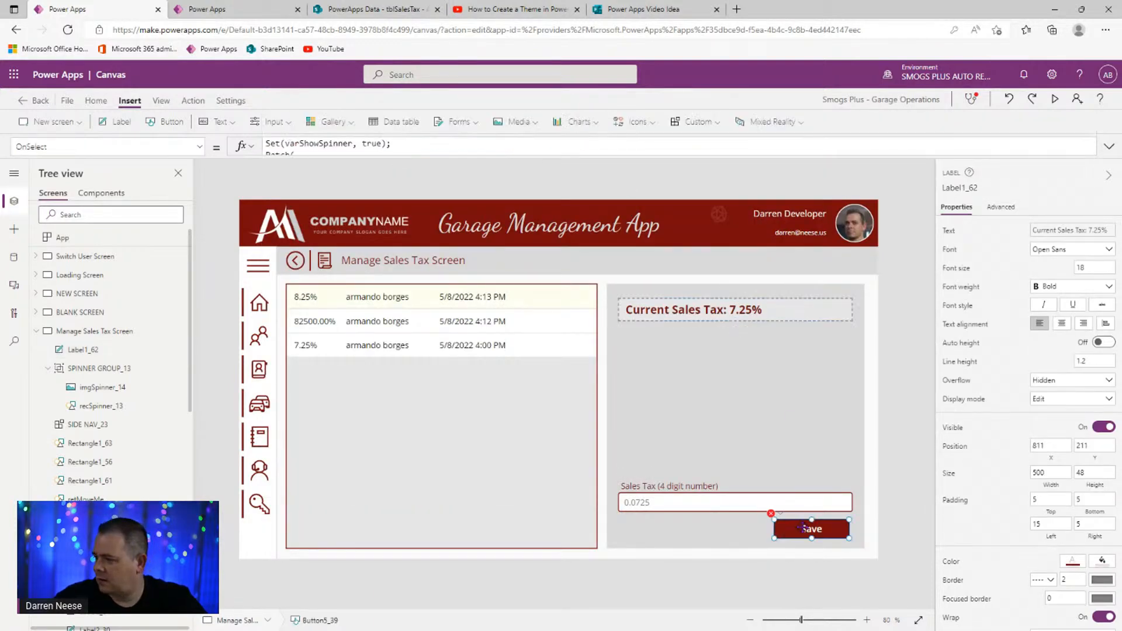
click(1109, 147)
click(299, 251)
text(varDefaultTaxRate)
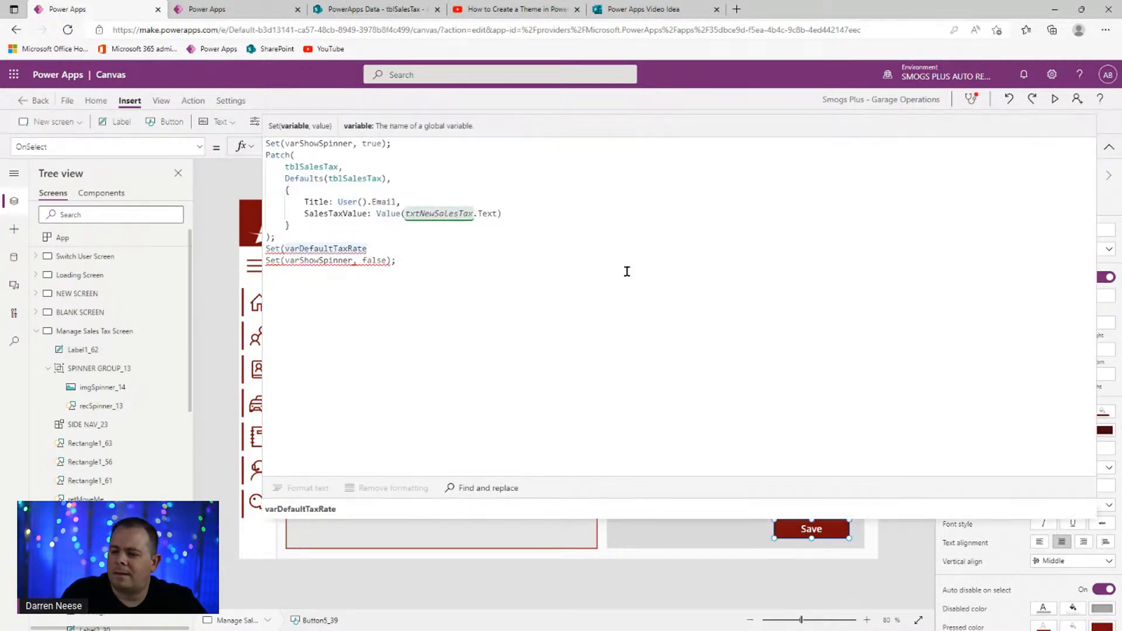
text(,)
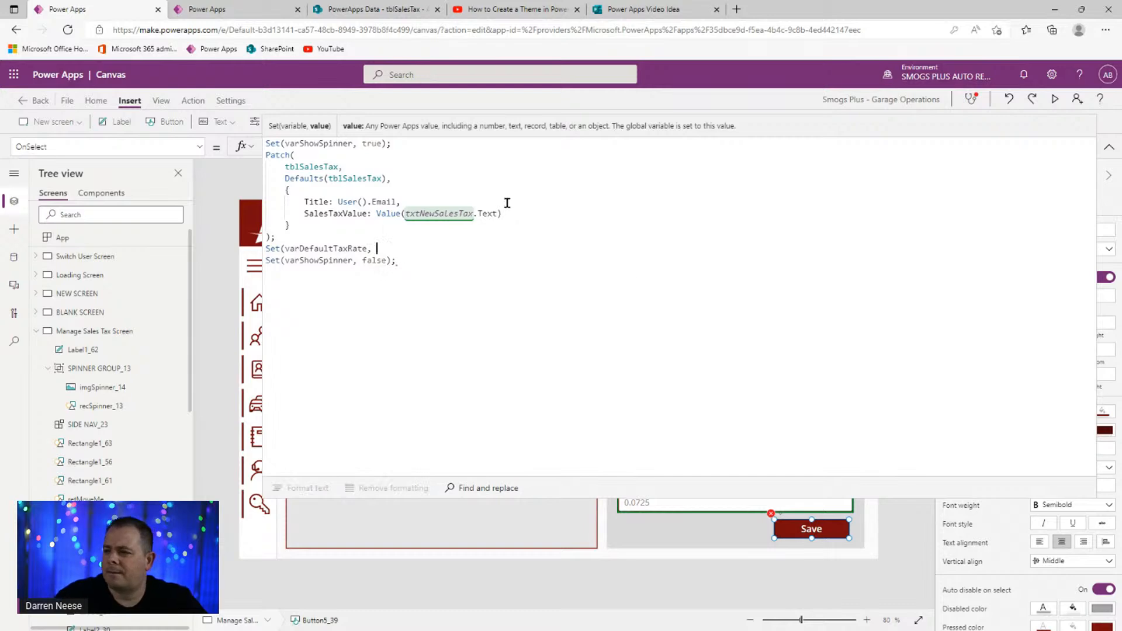
click(522, 213)
key(ctrl+shift+Left)
key(ctrl+shift+Left)
key(ctrl+shift+Left)
key(ctrl+shift+Left)
key(ctrl+shift+Left)
key(ctrl+shift+Left)
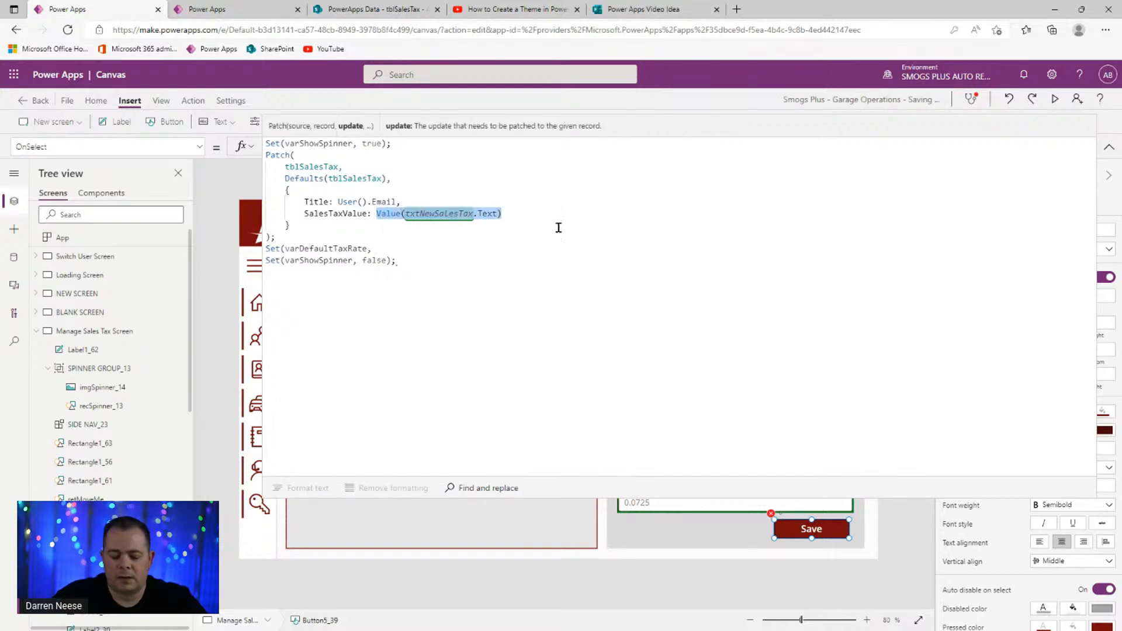
key(ctrl+c)
click(533, 253)
key(ctrl+v)
text();)
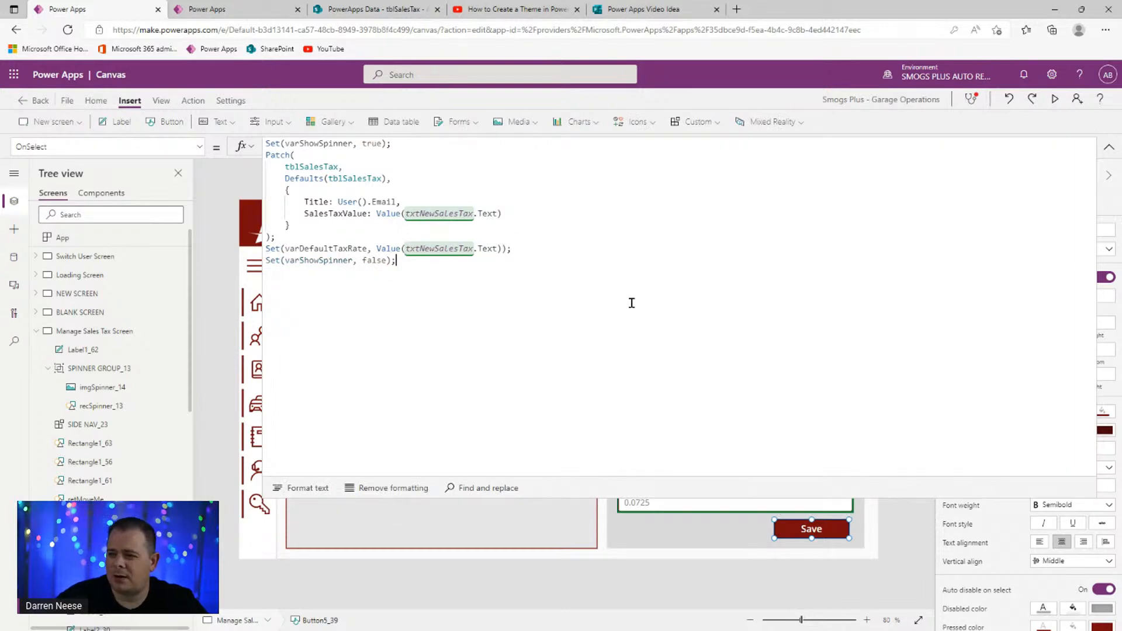
click(1107, 147)
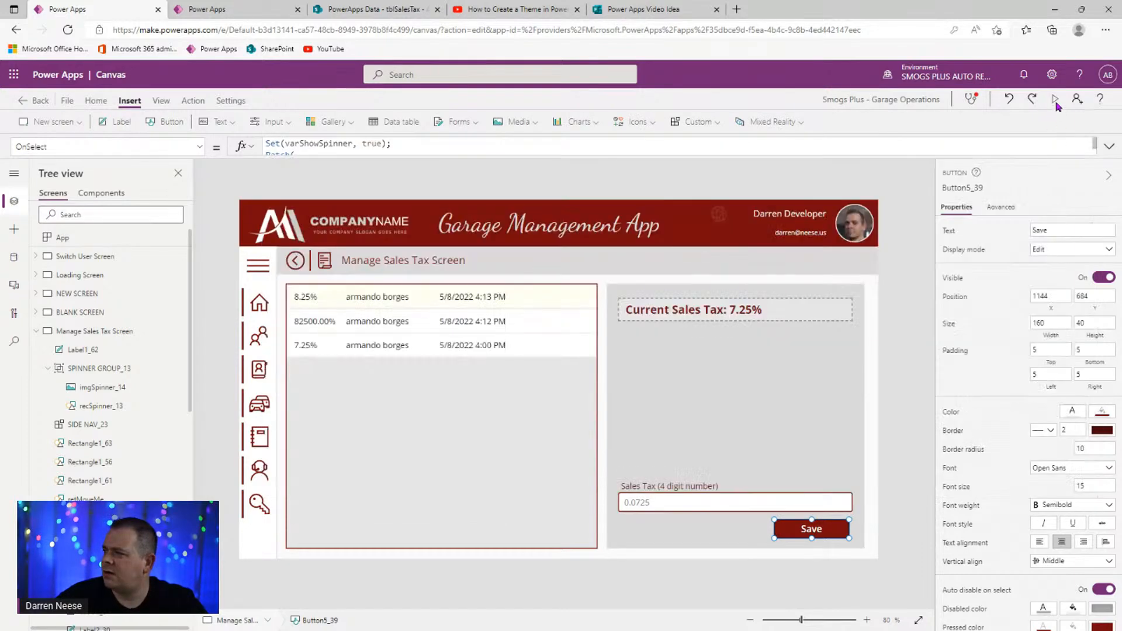
- In preview, save a .10 sales tax rate, adding a 10.00% row
click(1055, 99)
click(734, 553)
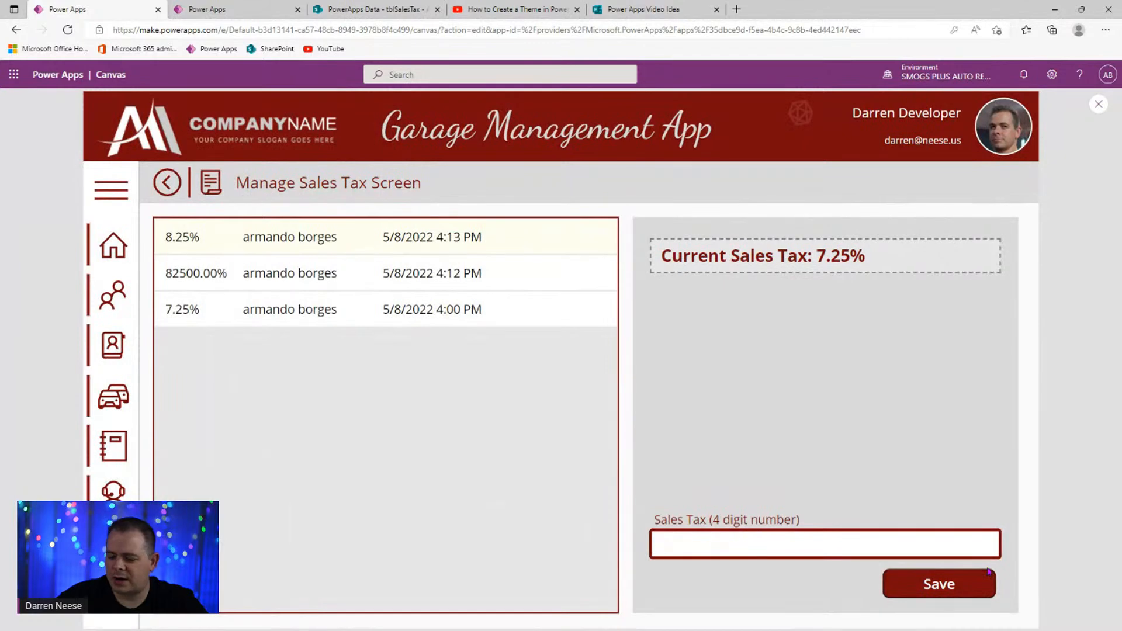
text(.10)
click(935, 584)
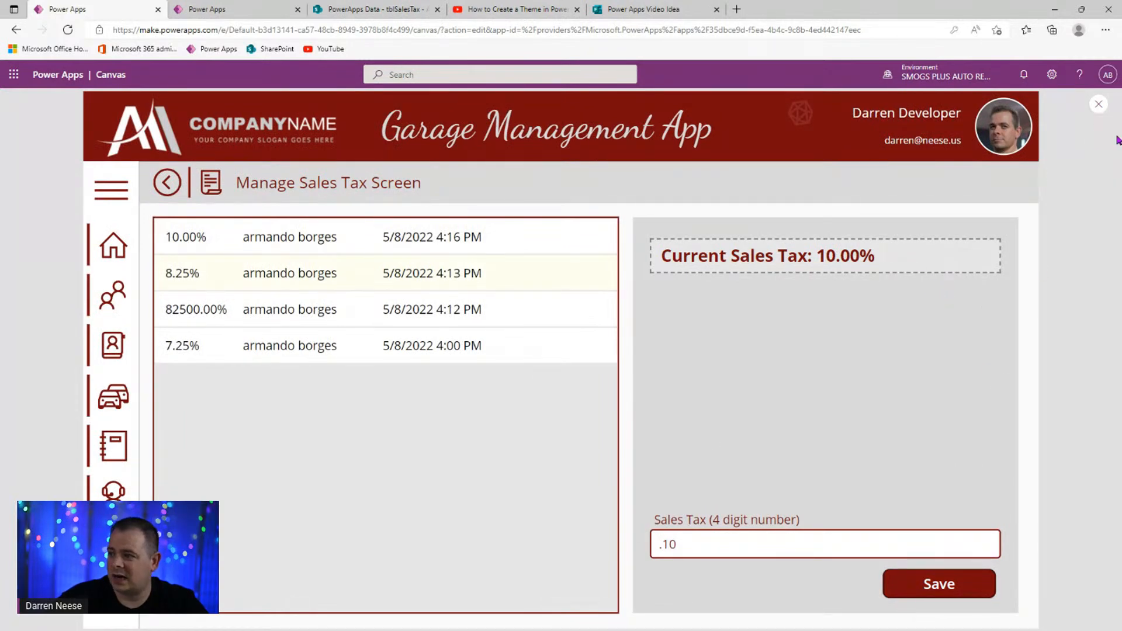
click(1099, 104)
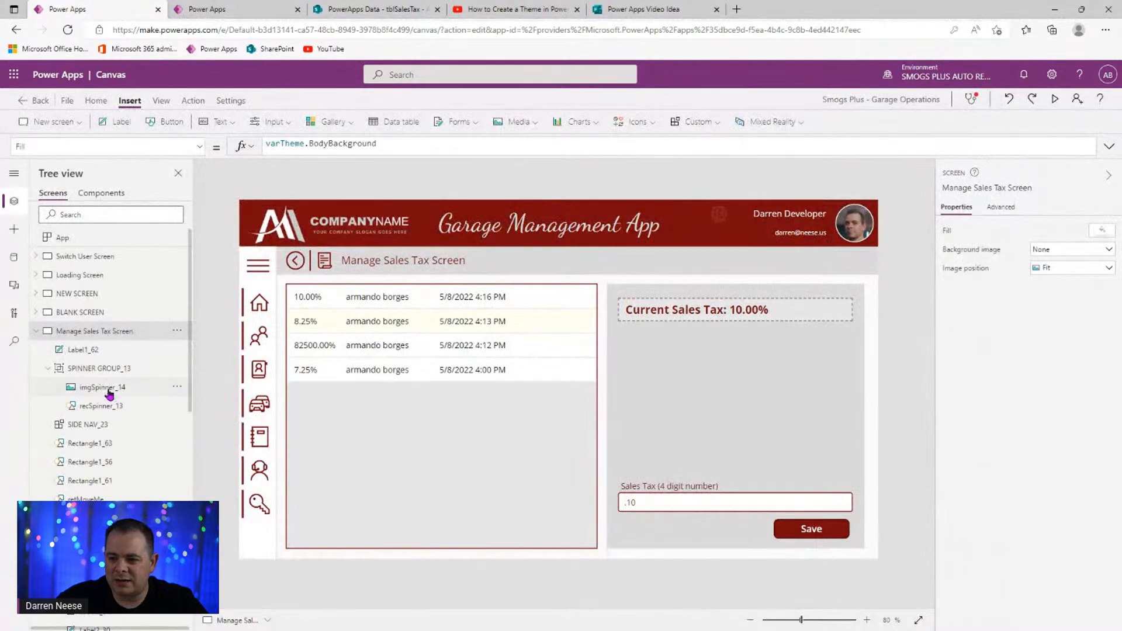
- Bring SIDE NAV_23 and SPINNER GROUP_13 to the front
right_click(262, 270)
mouse_move(328, 343)
click(402, 344)
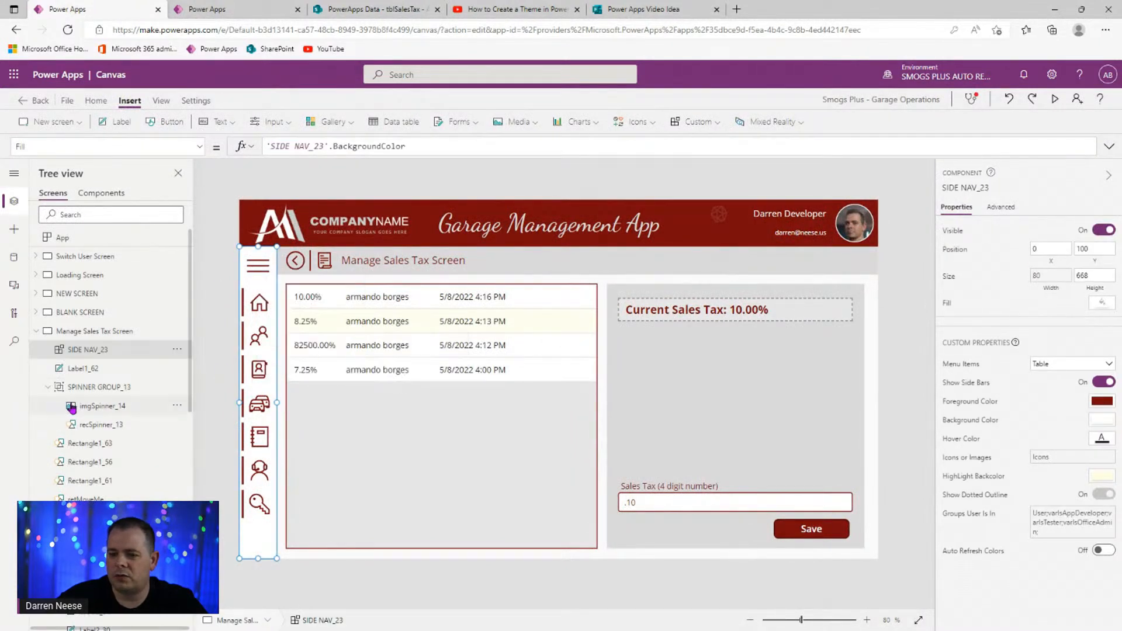
click(178, 388)
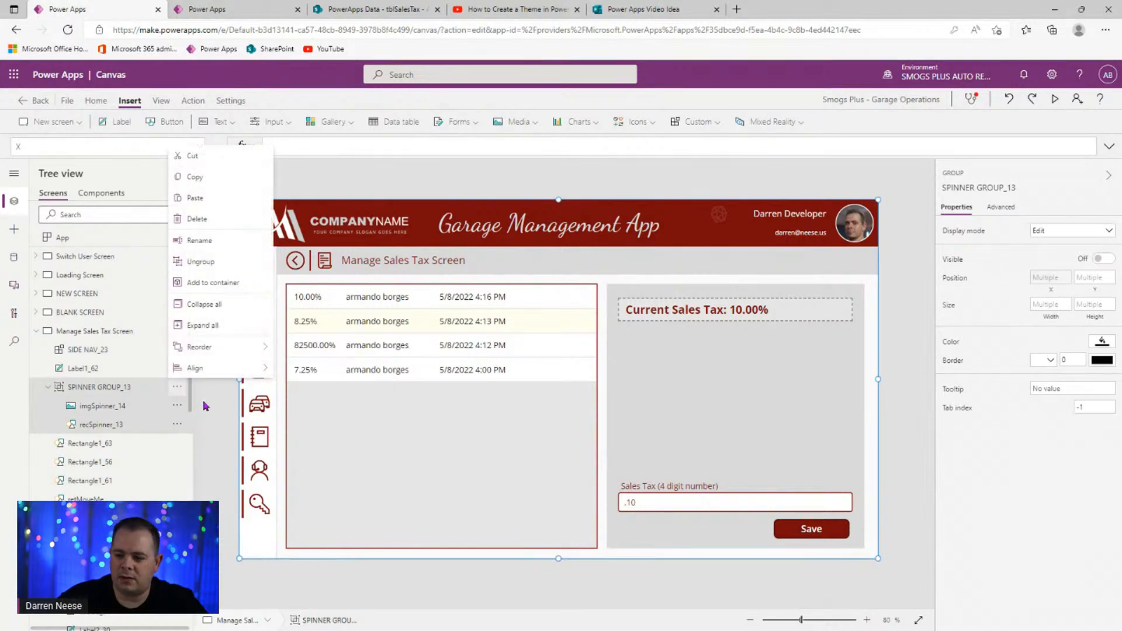
mouse_move(246, 345)
click(298, 348)
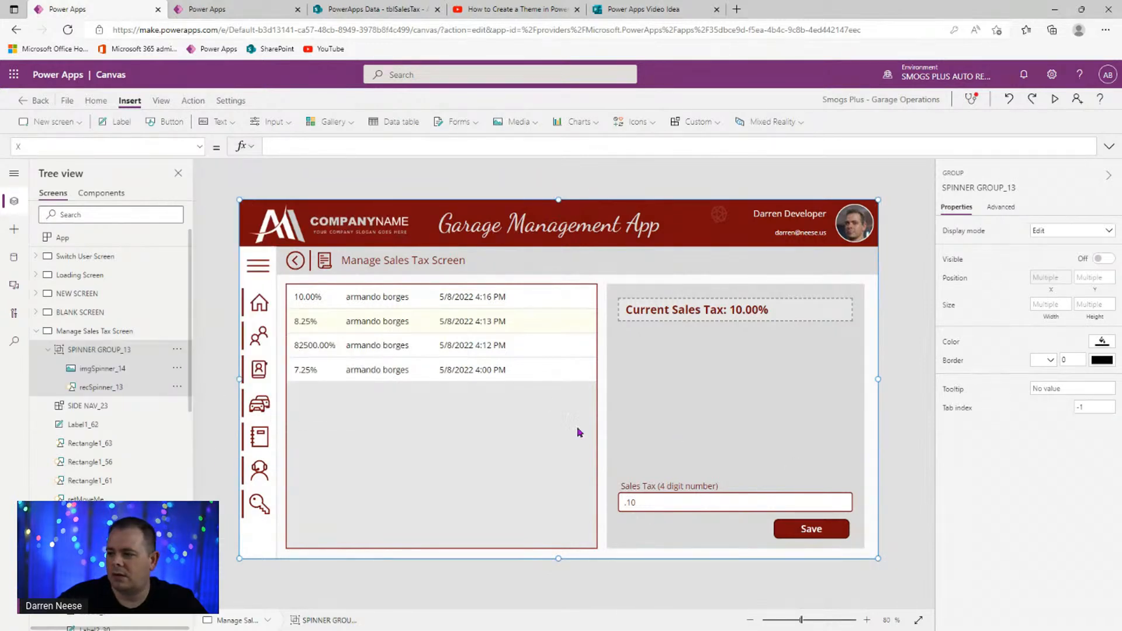
click(912, 449)
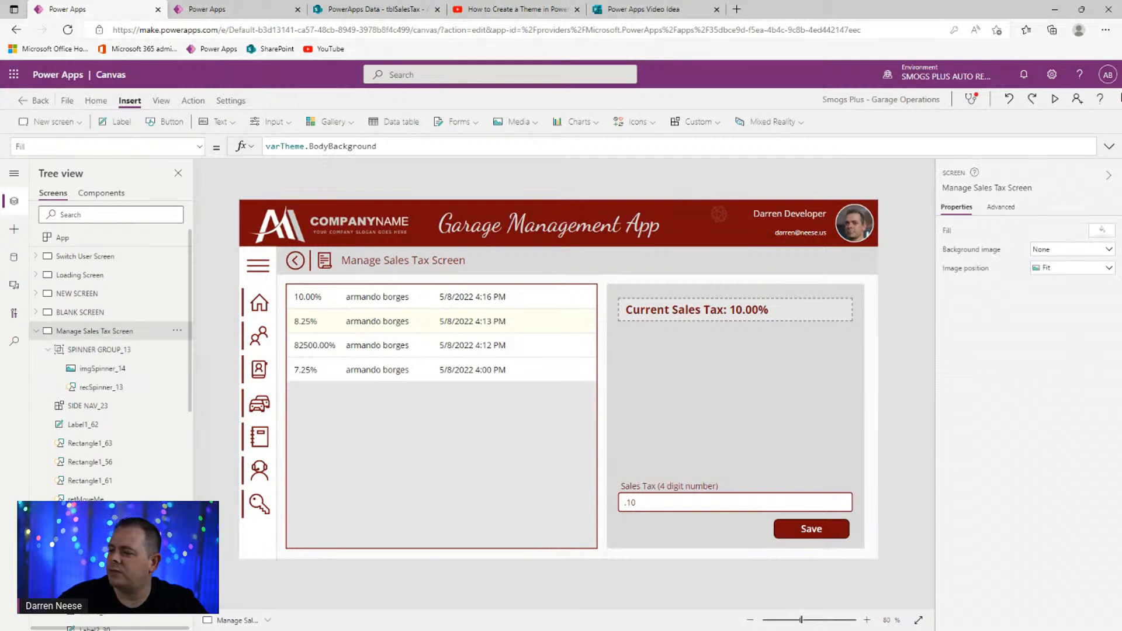
- Preview the app again, then select the App object
click(1054, 100)
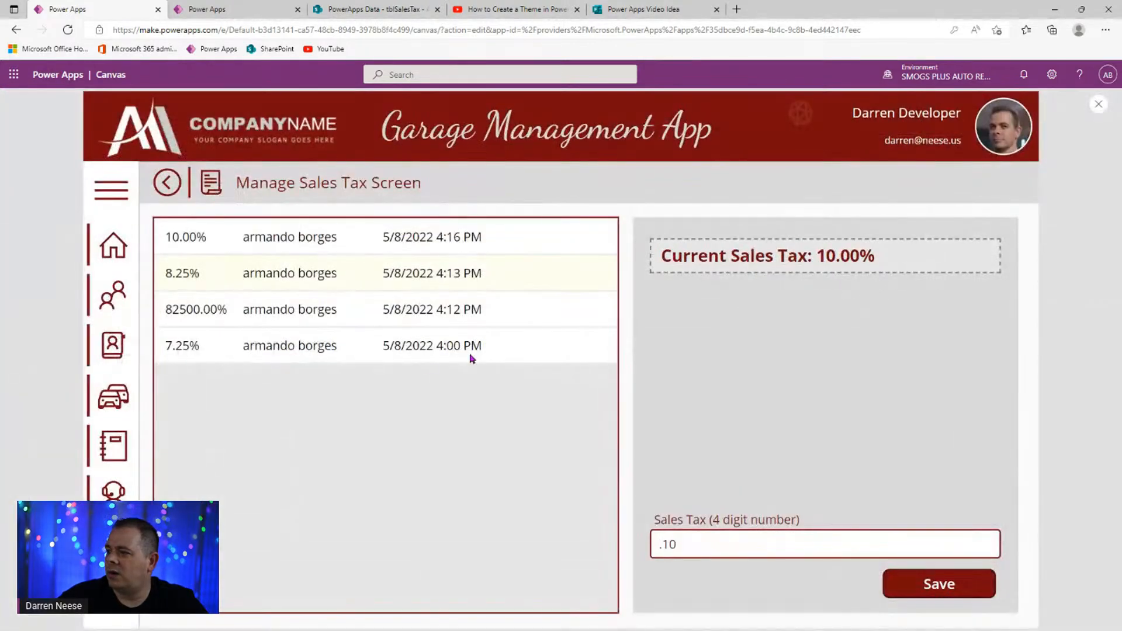
click(1101, 103)
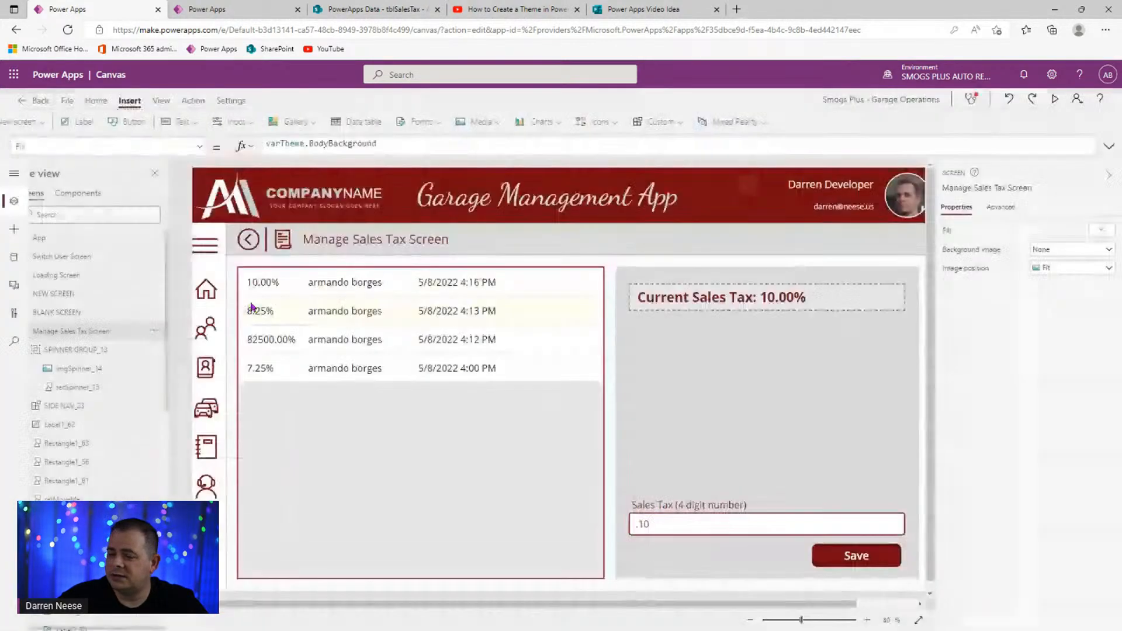
click(114, 240)
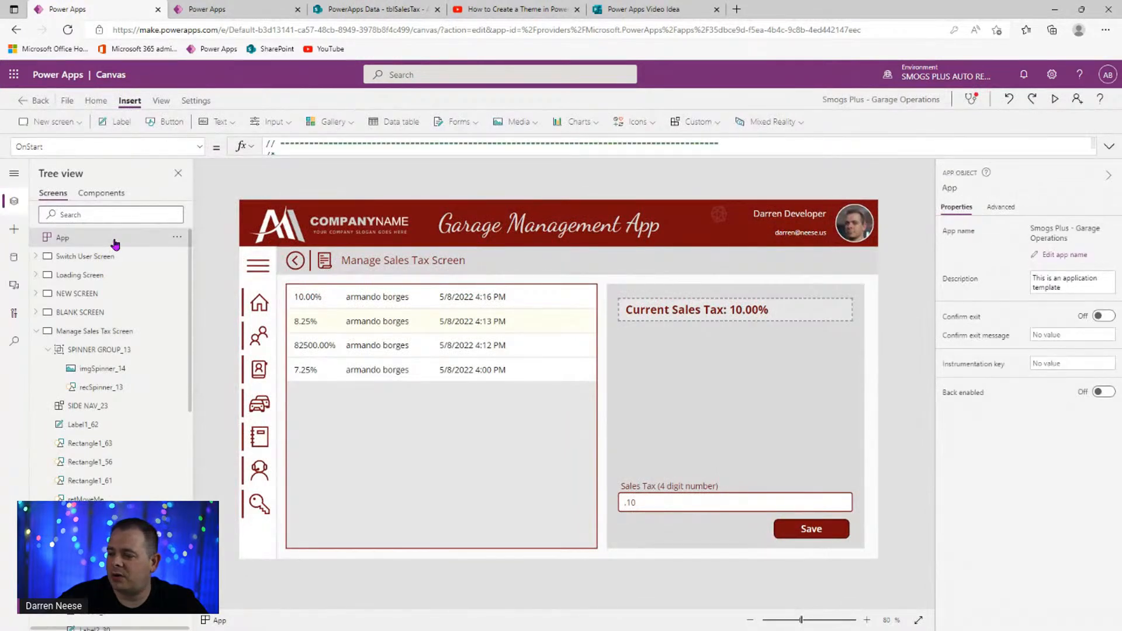
- Comment out the hardcoded Set(varDefaultTaxRate, 0.0725) line with //
click(1110, 151)
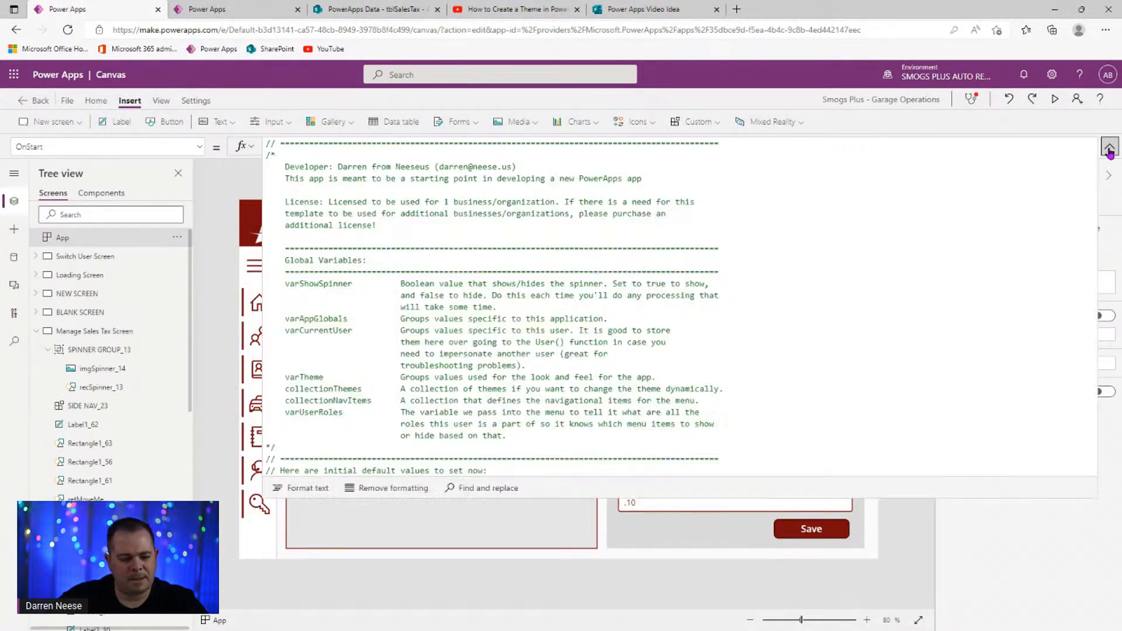
scroll(779, 263, down, 20)
scroll(483, 377, up, 10)
click(478, 303)
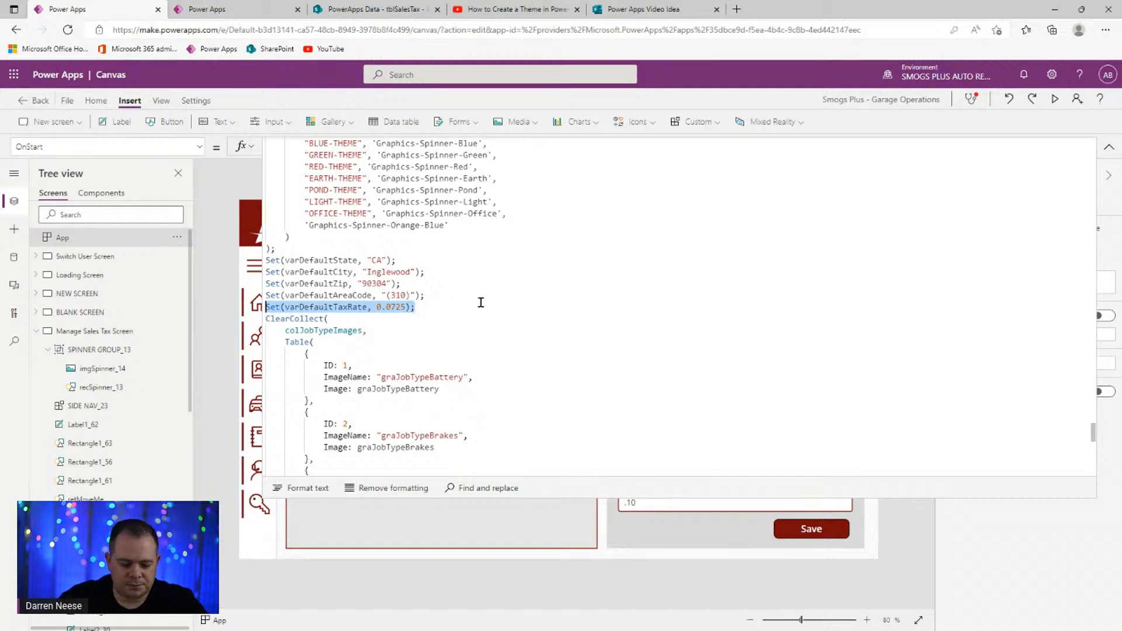
key(Return)
key(Return)
key(Return)
key(Up)
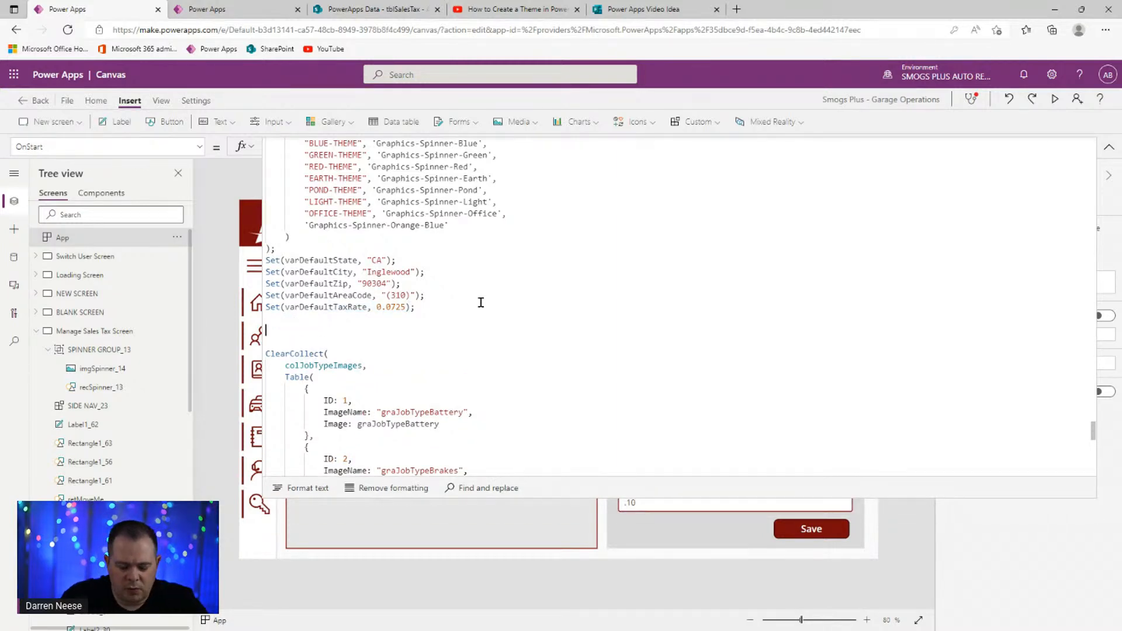
text(//)
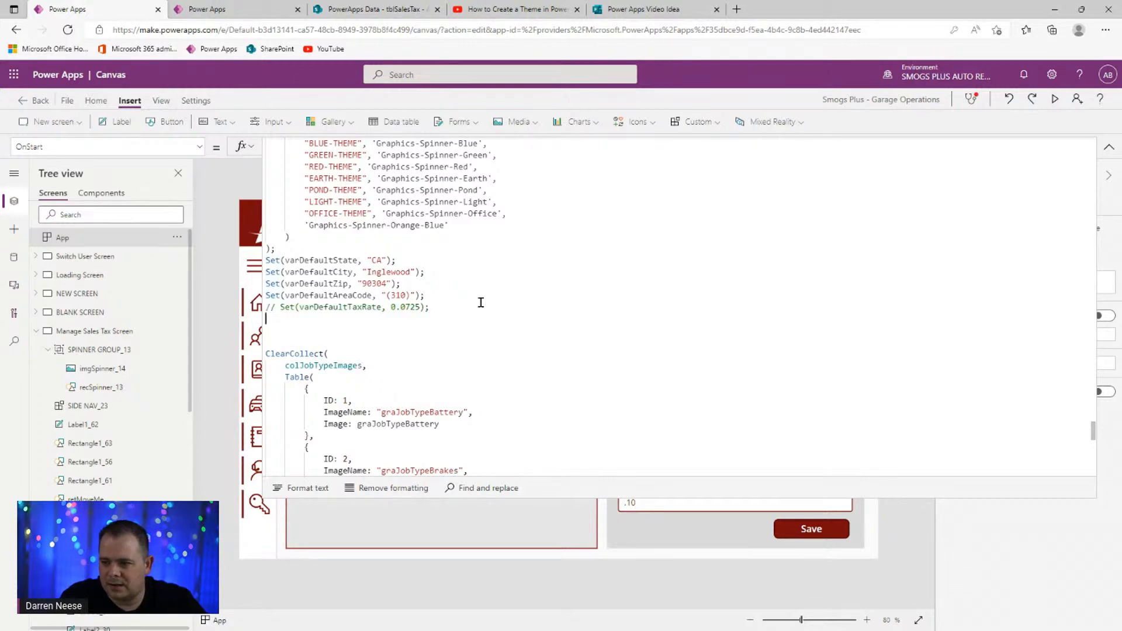
- Add a comment above it: 'Default tax rate, but we should get this from the tblSalesTax SP list.'
key(Up)
key(End)
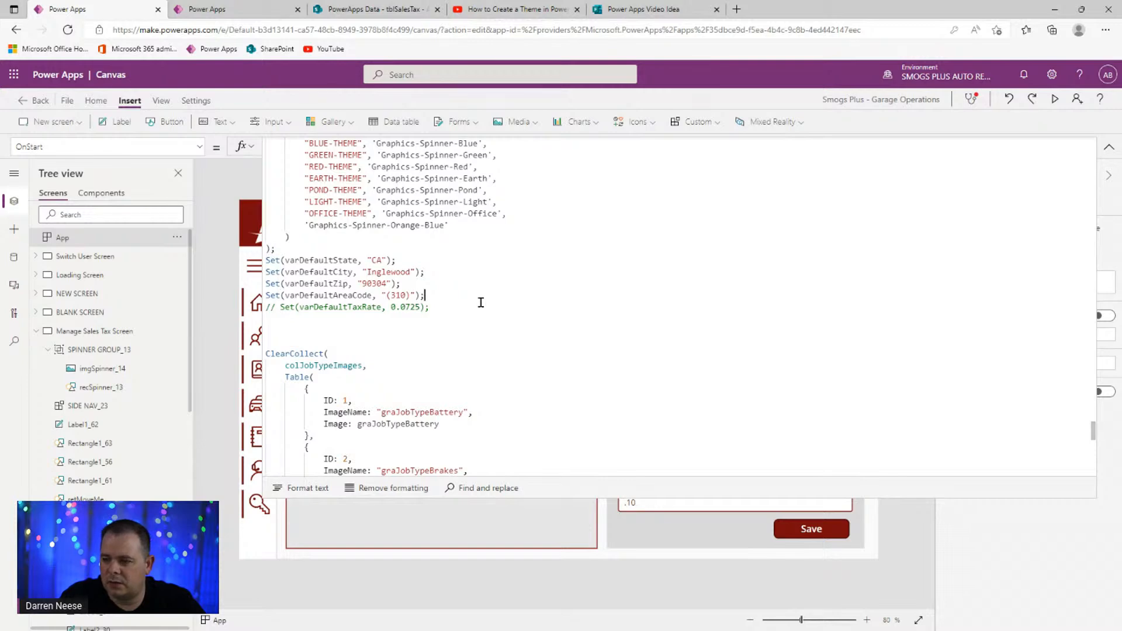
key(Return)
text(/)
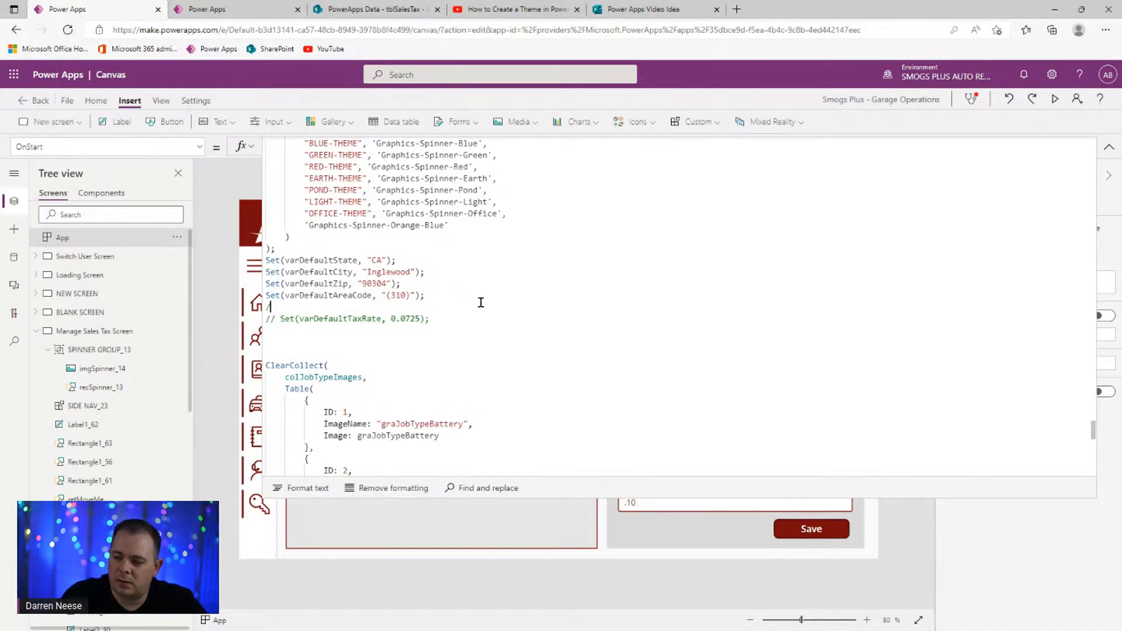
text(/)
key(Return)
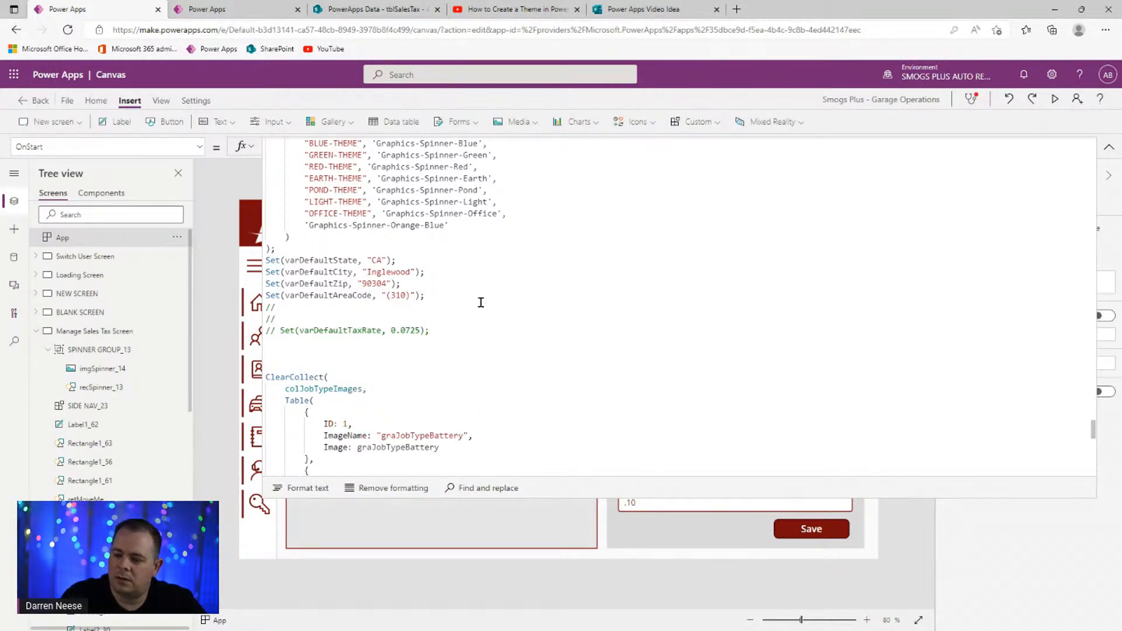
text(// Default)
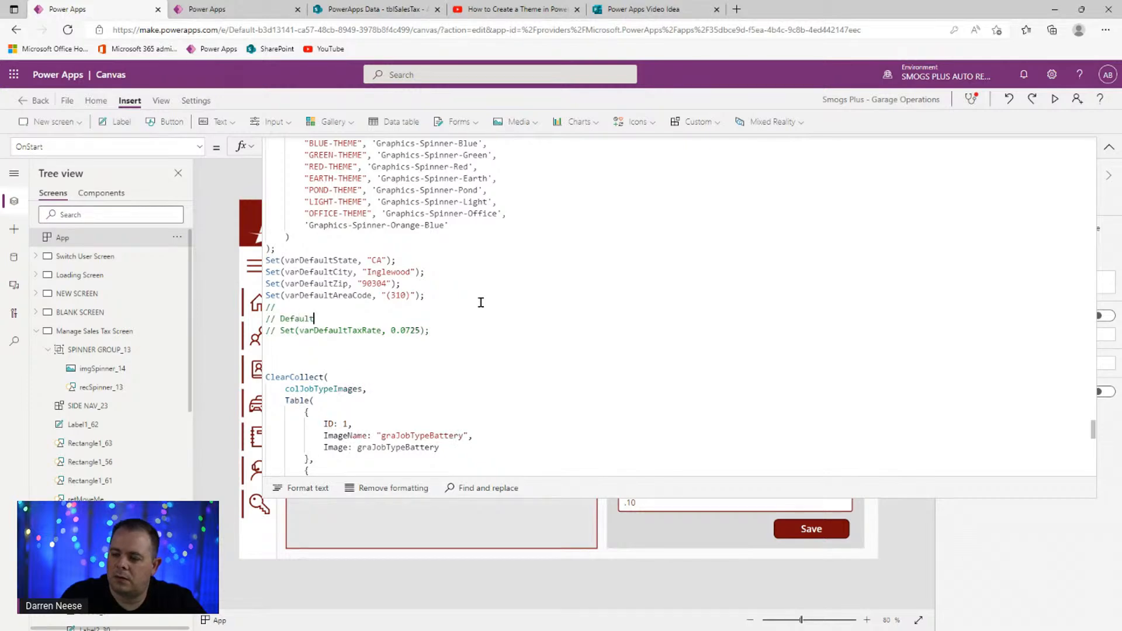
text( tax rate)
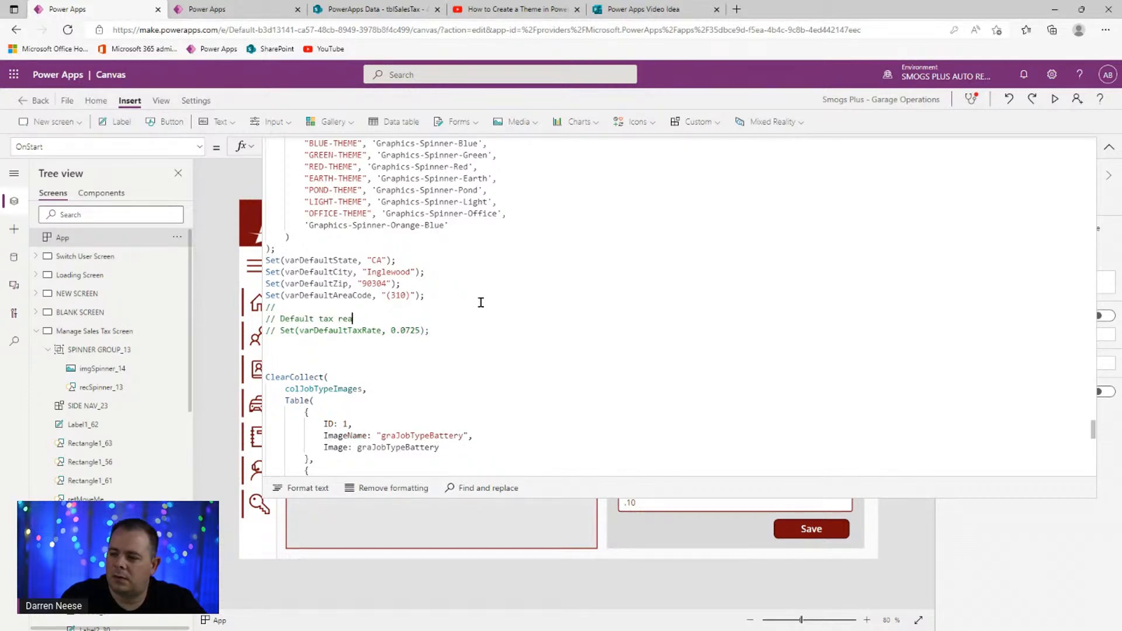
text(, but we )
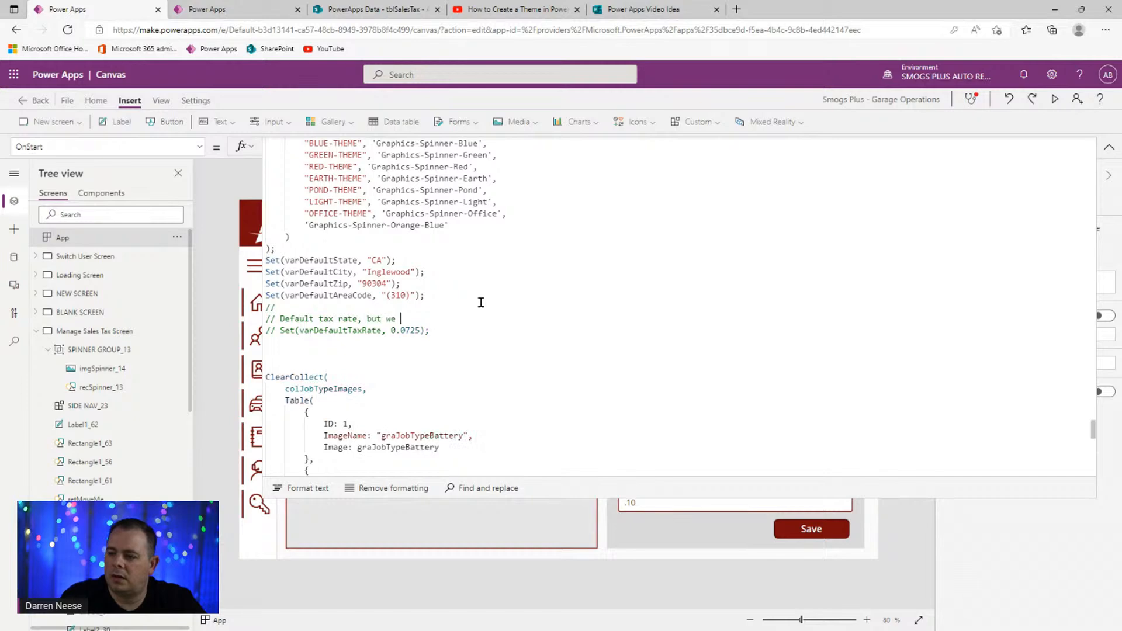
text(should get this from the ta)
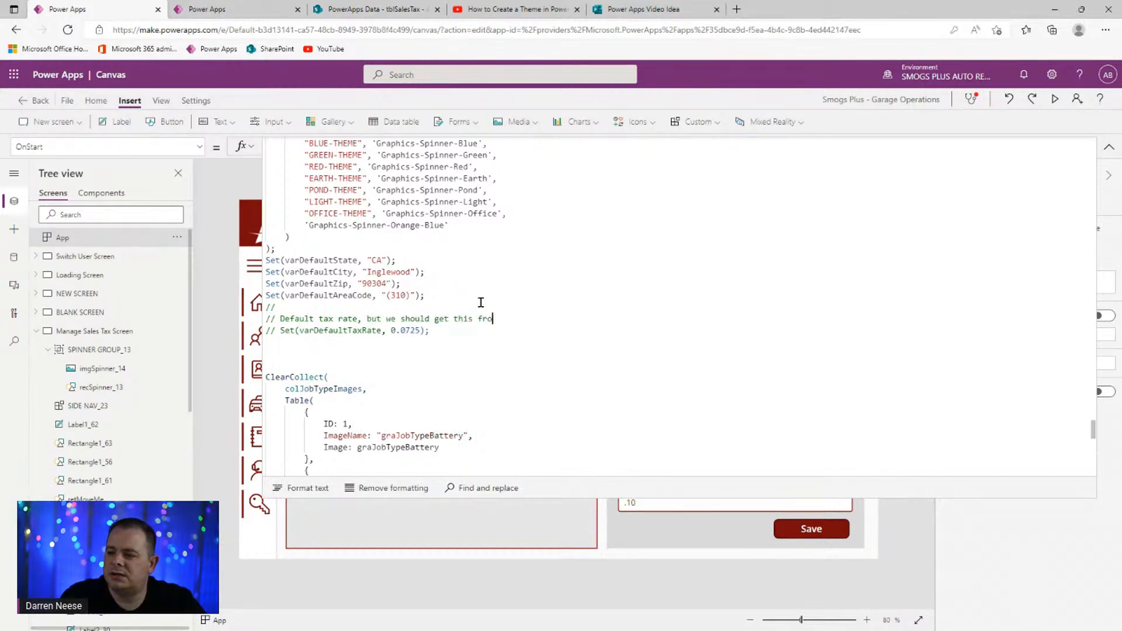
key(BackSpace)
key(BackSpace)
text(tblSalesTex)
key(BackSpace)
key(BackSpace)
text(ax)
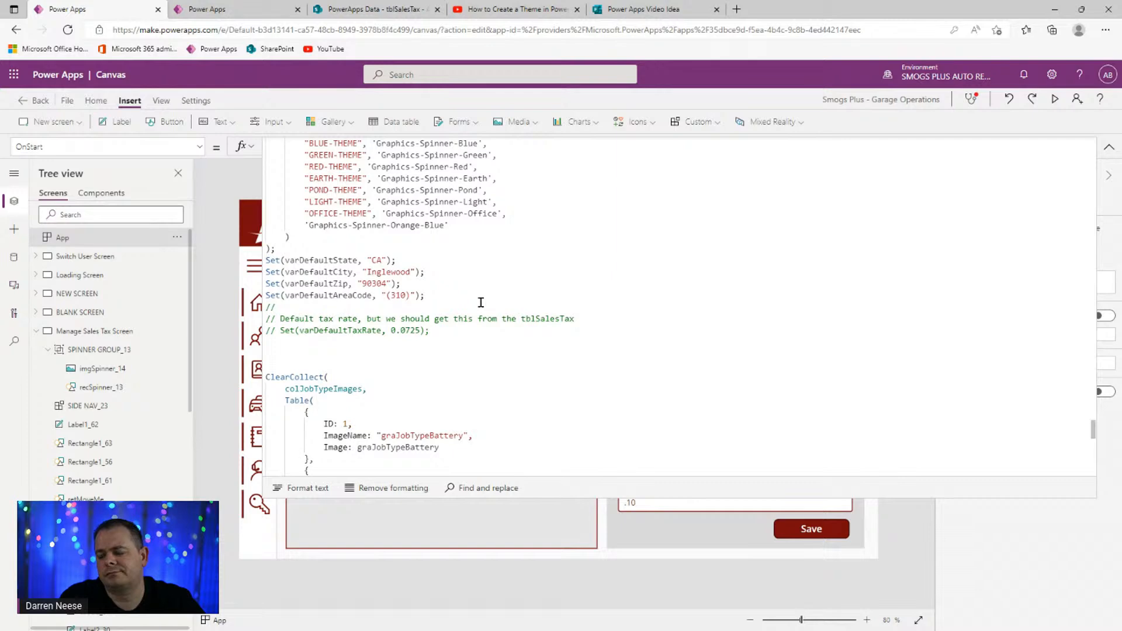
text( SP list.)
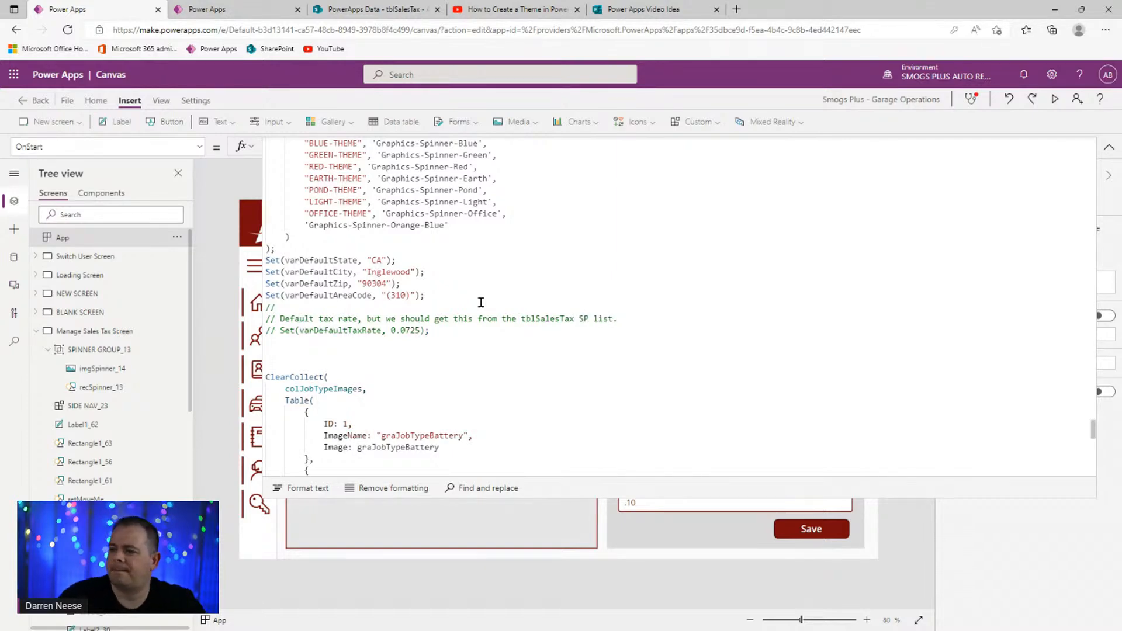
key(Return)
text(//)
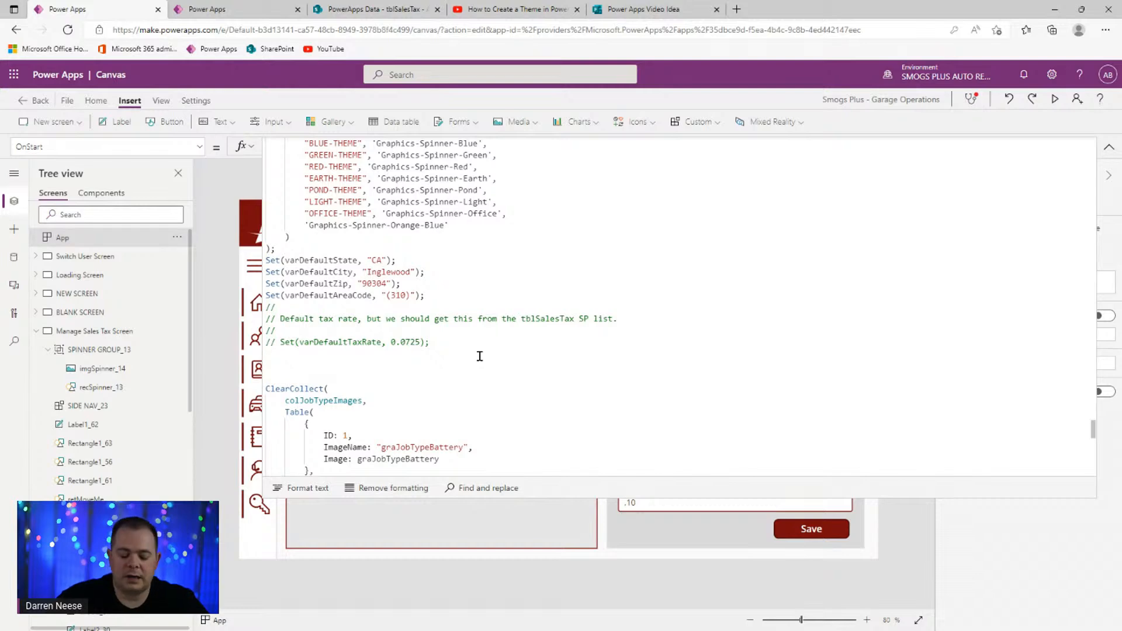
- Paste the Set line and replace 0.0725 with Last(tblSalesTax).SalesTaxValue
text(Set(varDefaultTaxRate, 0.0725);)
key(Left)
key(Left)
key(shift+Left)
key(shift+Left)
key(shift+Left)
key(shift+Left)
key(shift+Left)
key(shift+Left)
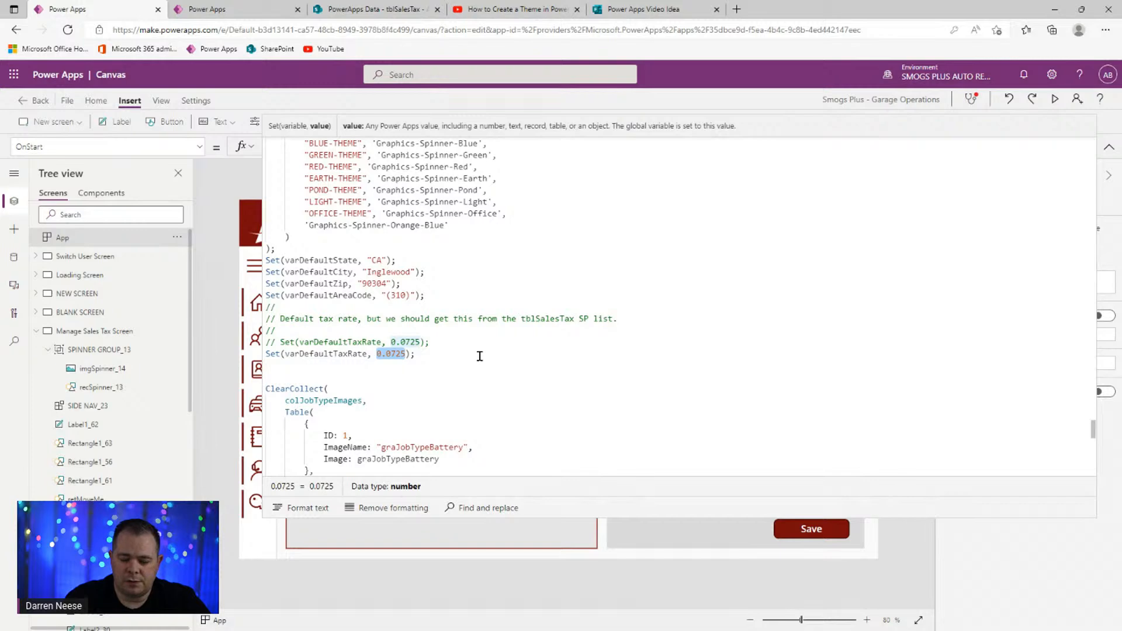
text(Last(tb)
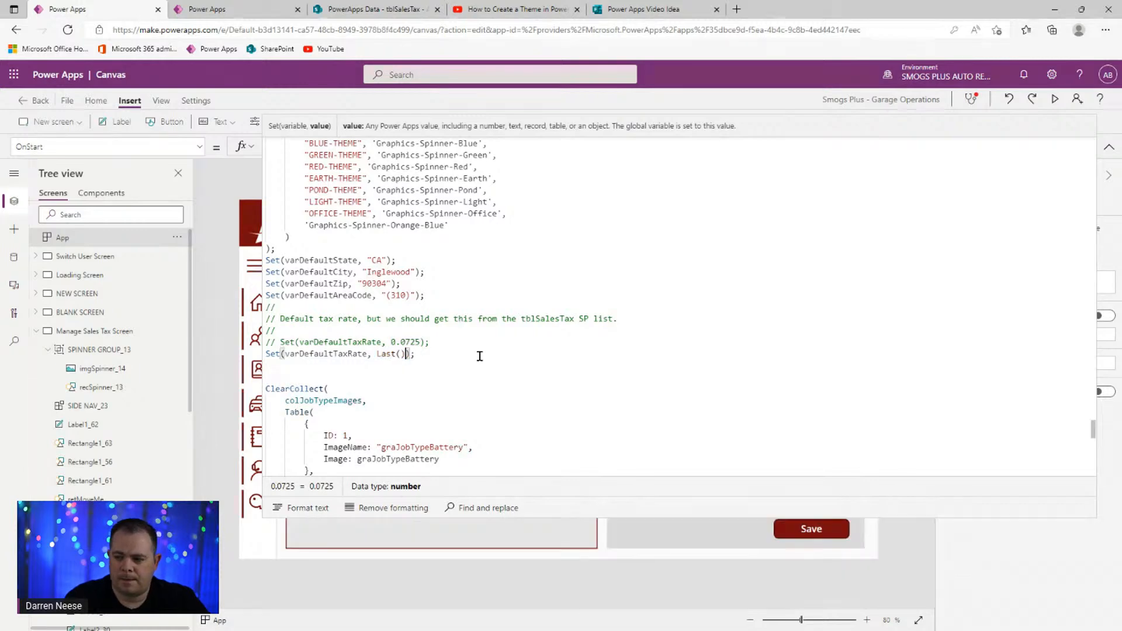
text(l)
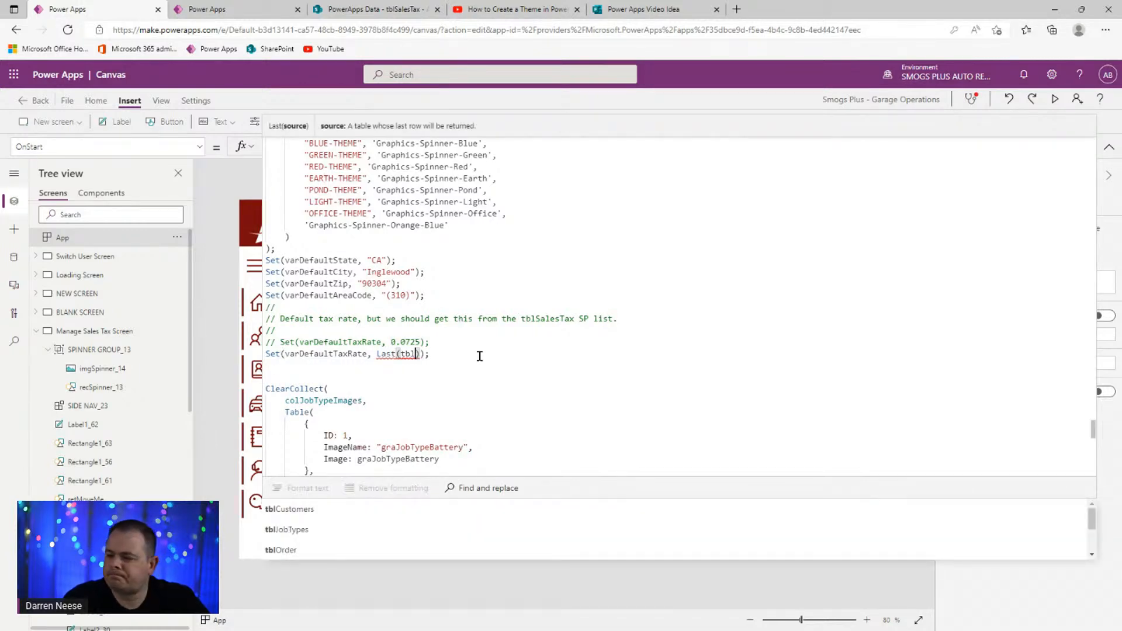
text(Sa)
key(Tab)
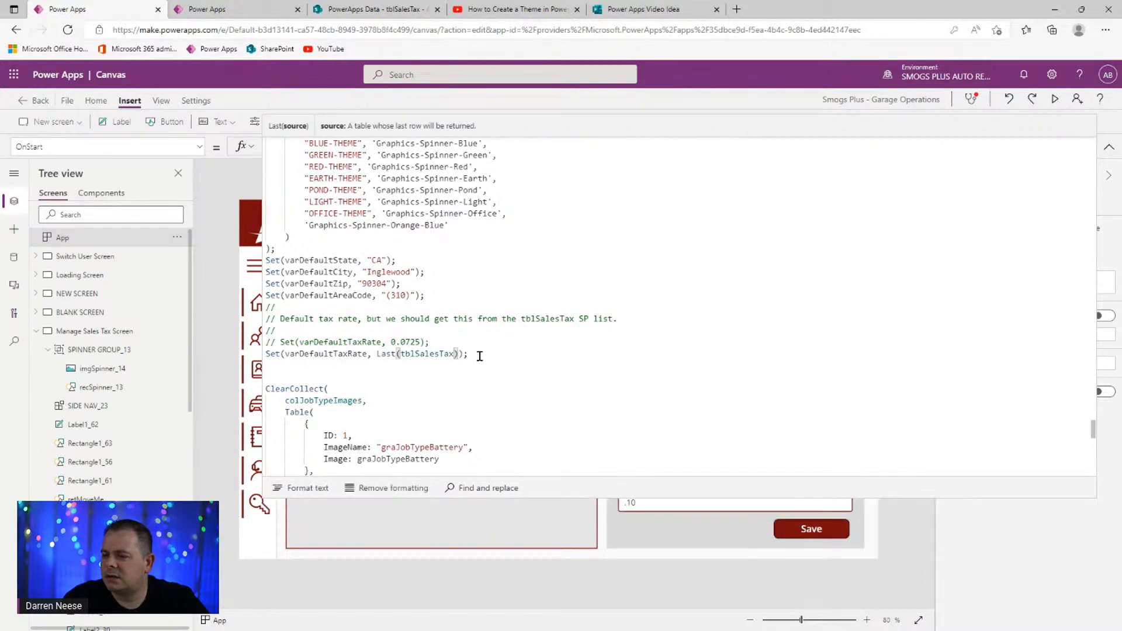
key(Right)
text(.s)
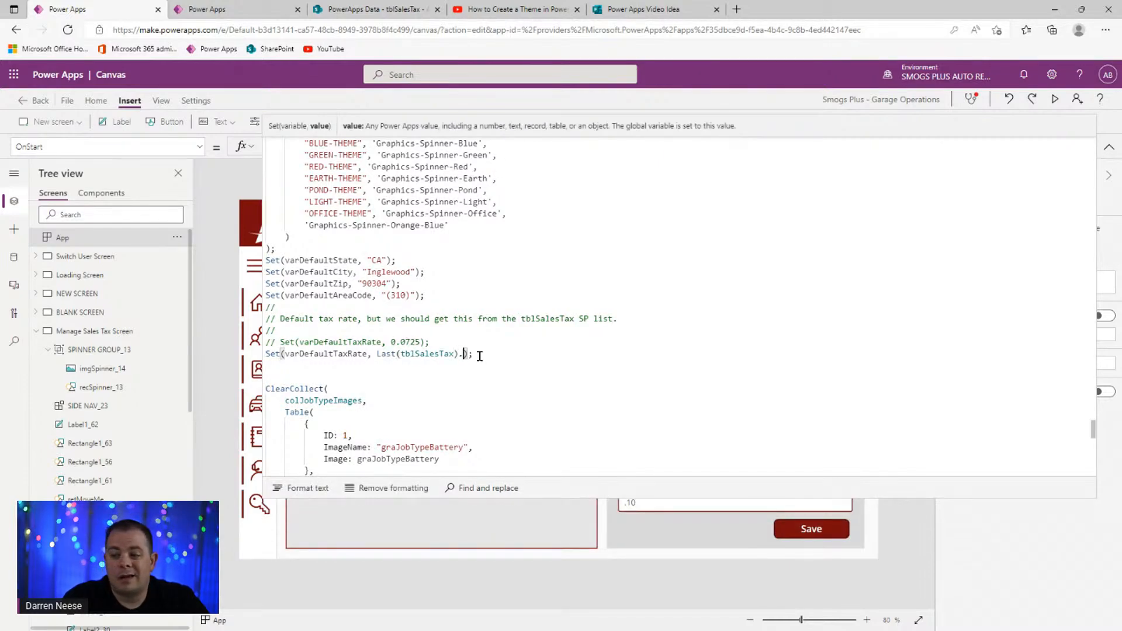
key(Tab)
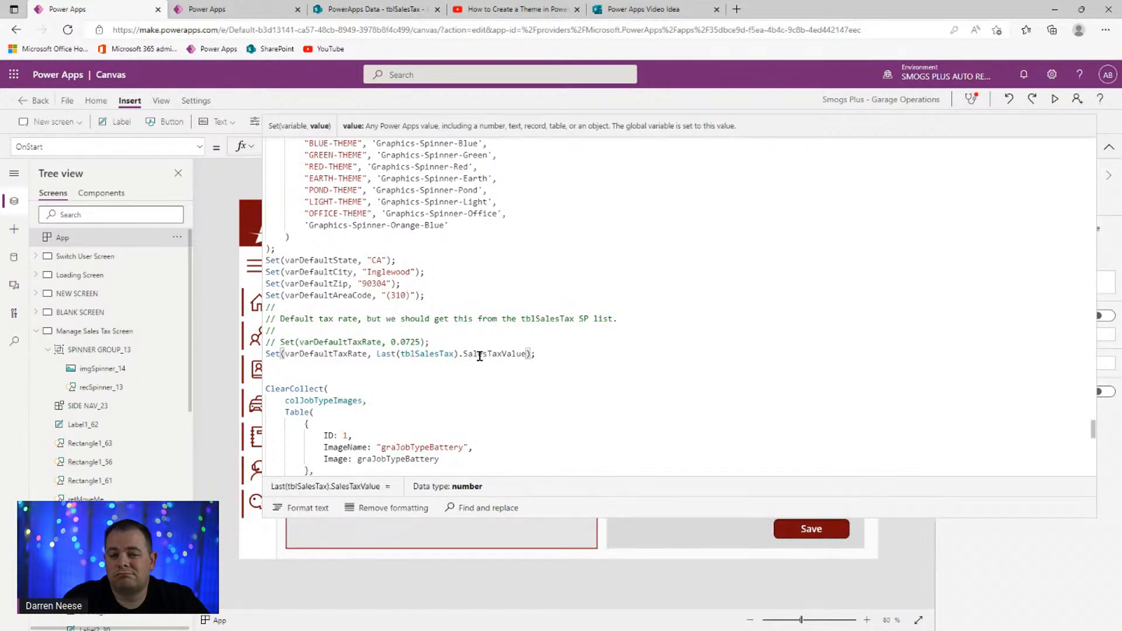
click(645, 362)
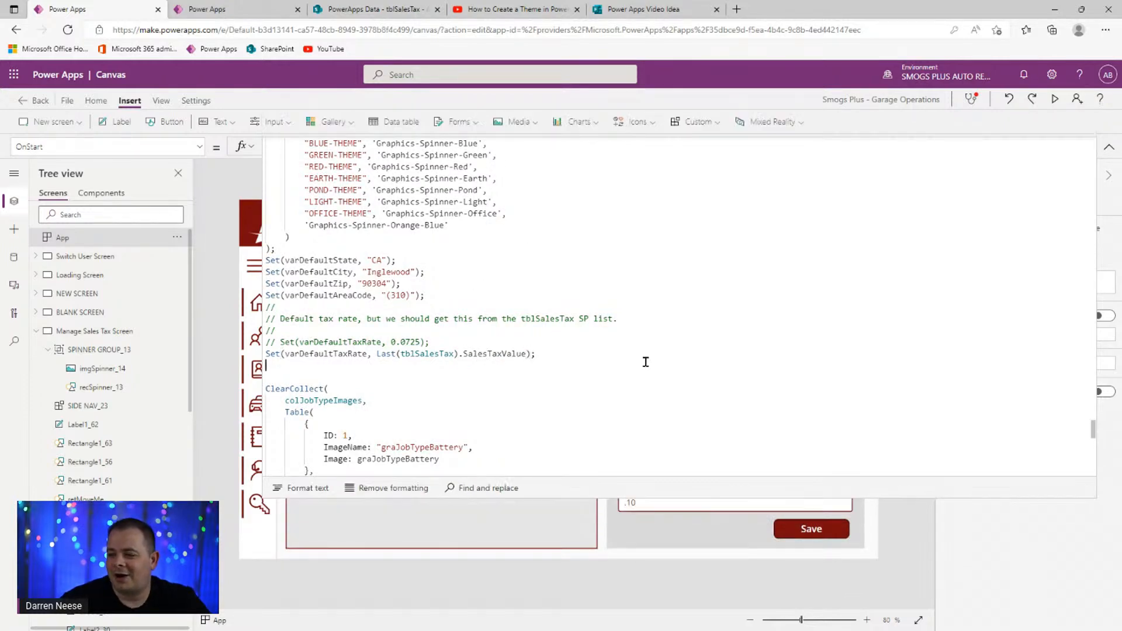
- Rerun the App's OnStart and collapse the formula editor
click(177, 237)
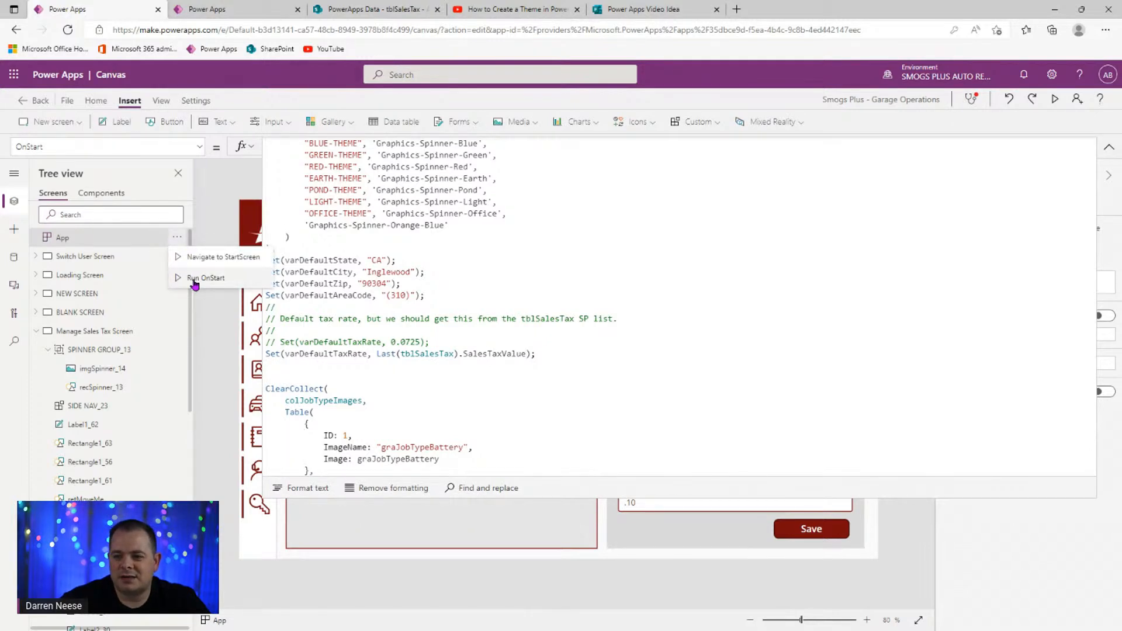
click(809, 305)
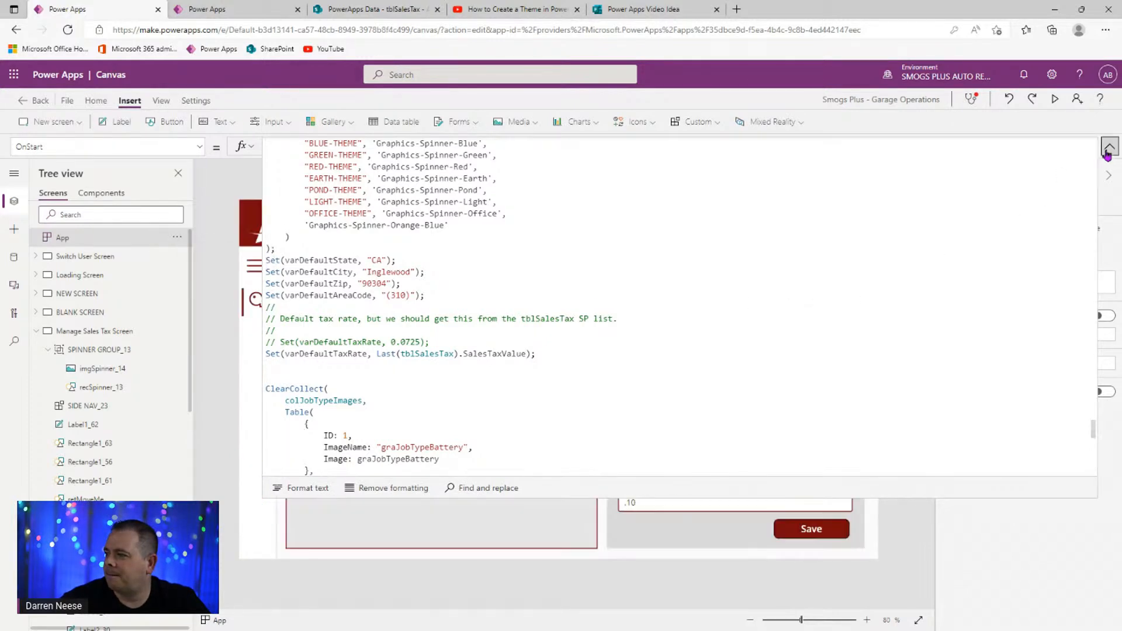
click(1108, 147)
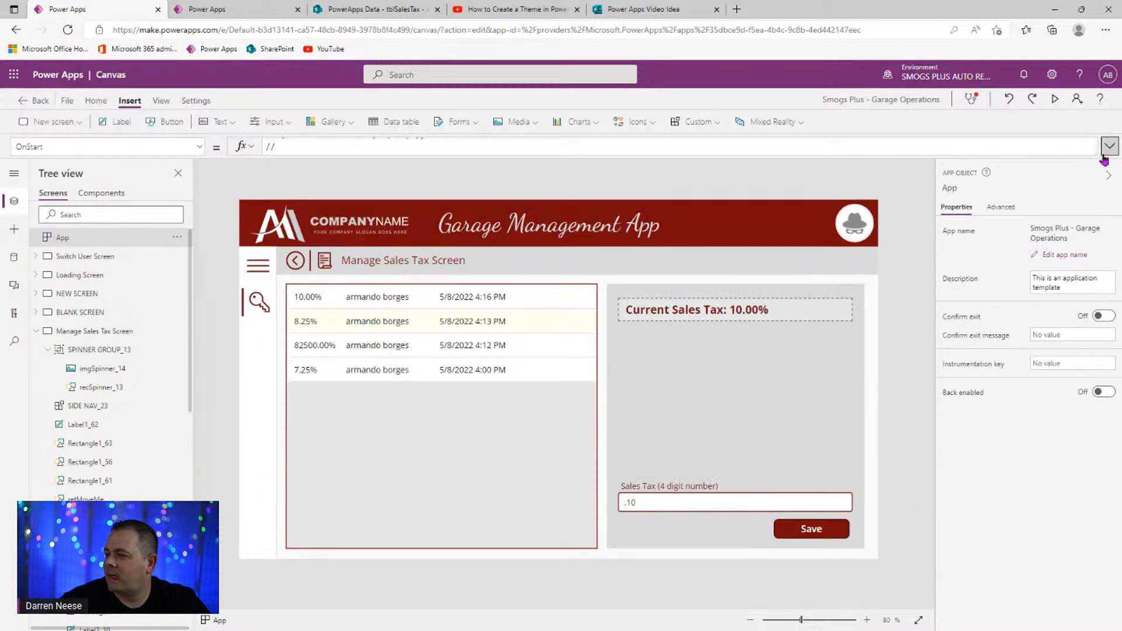
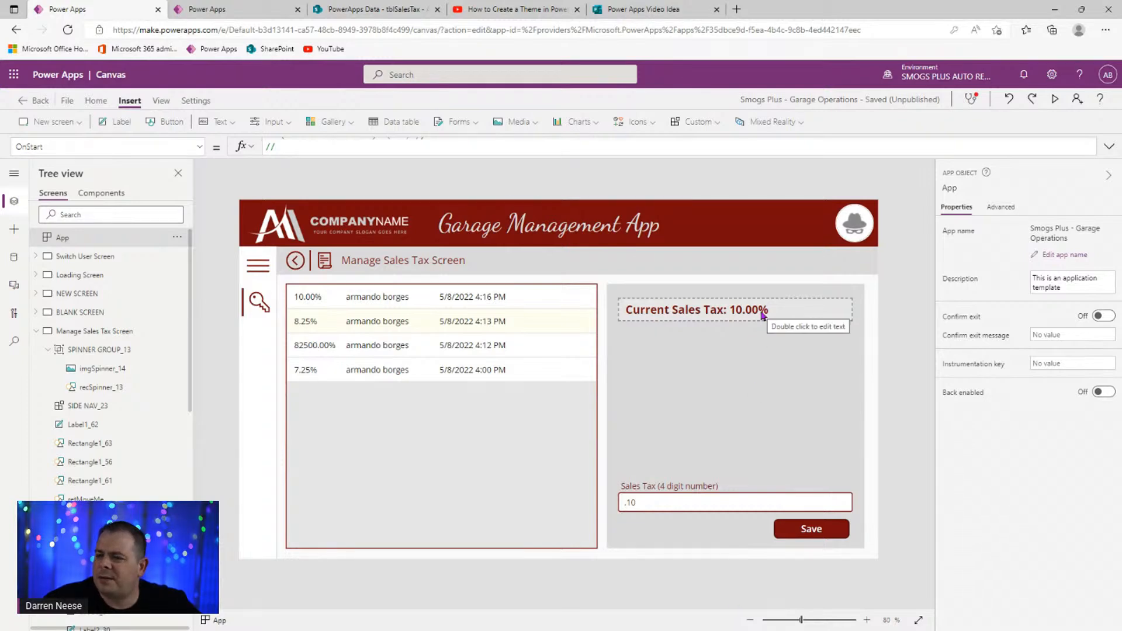
- Copy the Set(varDefaultTaxRate, …) line from the Save button's OnSelect formula
click(793, 541)
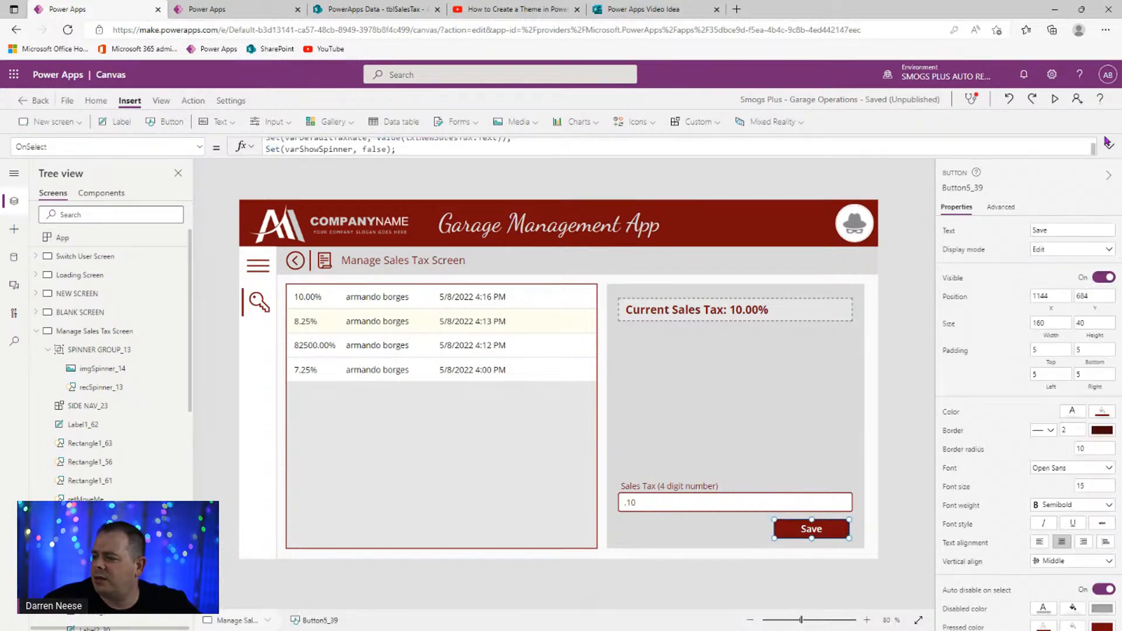
click(1109, 146)
drag(531, 249, 261, 252)
key(ctrl+c)
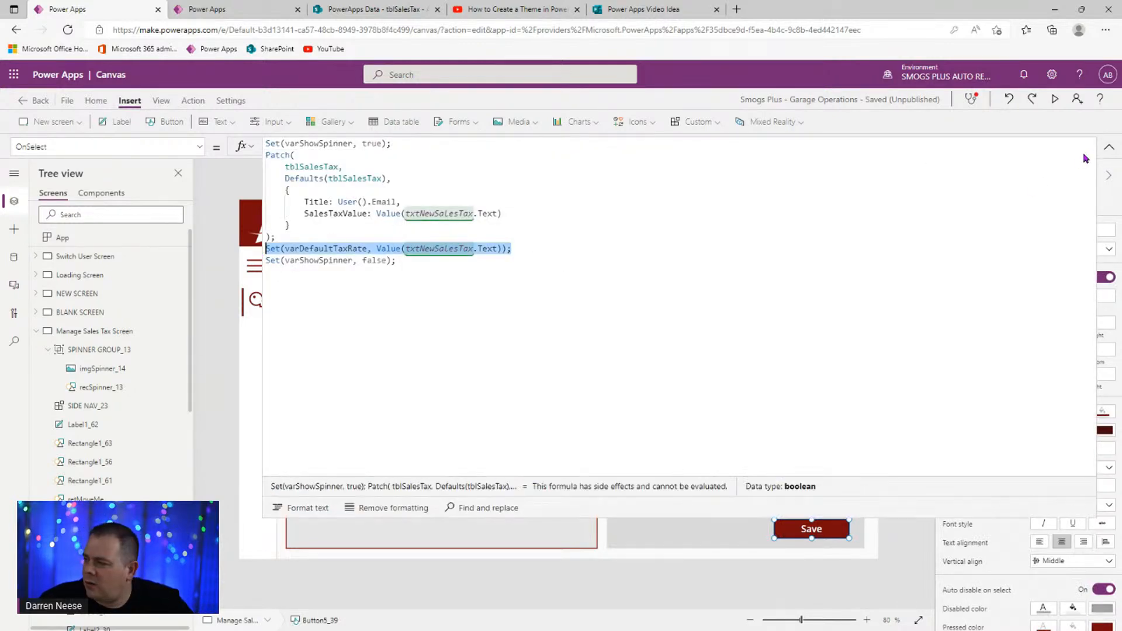
click(1108, 146)
- Insert a test button and paste the Set(varDefaultTaxRate, …) line into its OnSelect
click(156, 123)
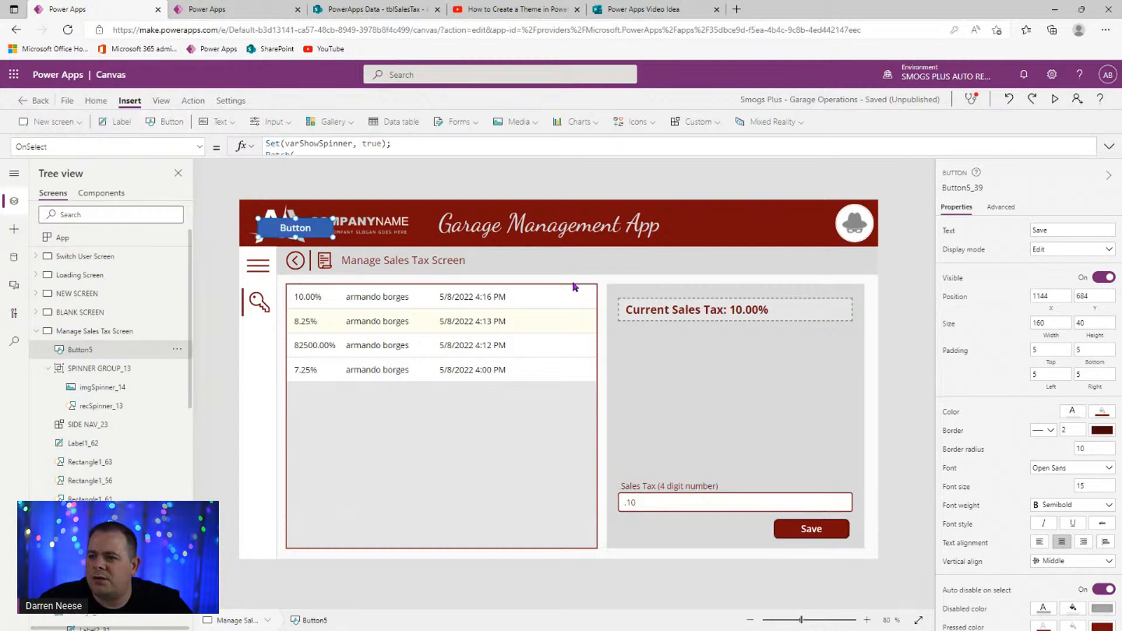
drag(311, 230, 769, 417)
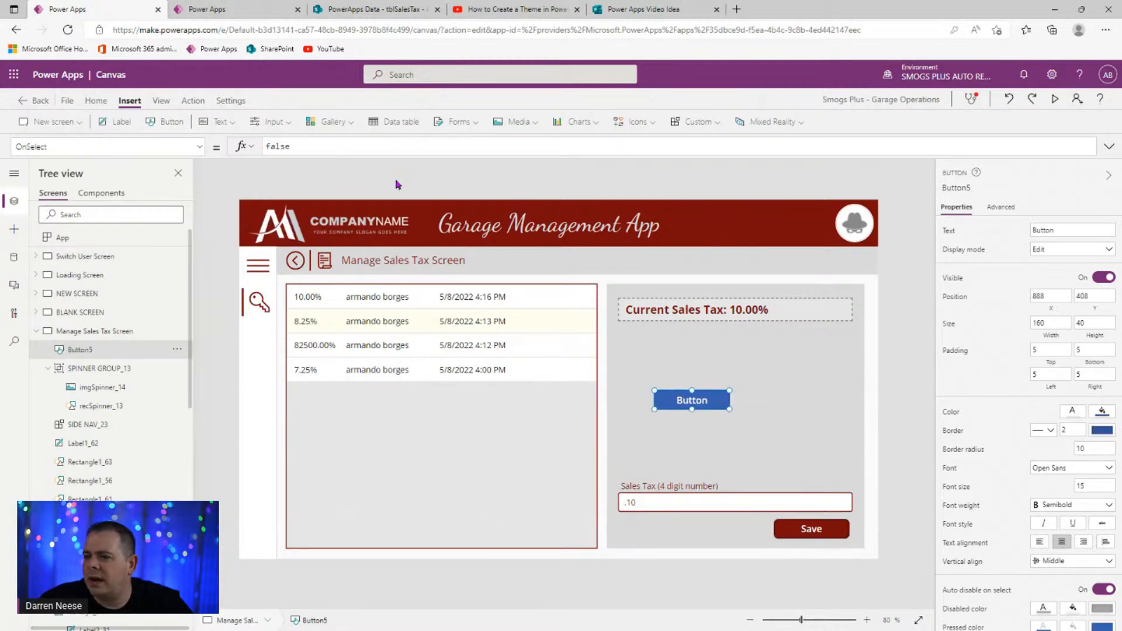
triple_click(348, 149)
key(ctrl+v)
- Replace Value(txtNewSalesTax.Text) with 0.1234 and run the test button
drag(376, 147, 503, 149)
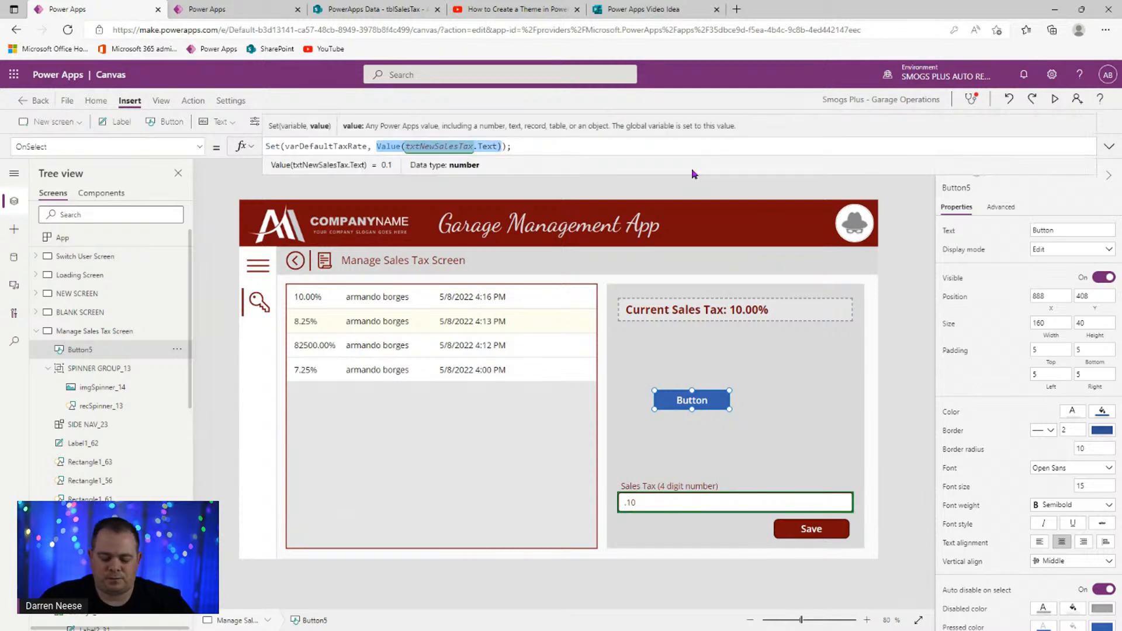
text(0)
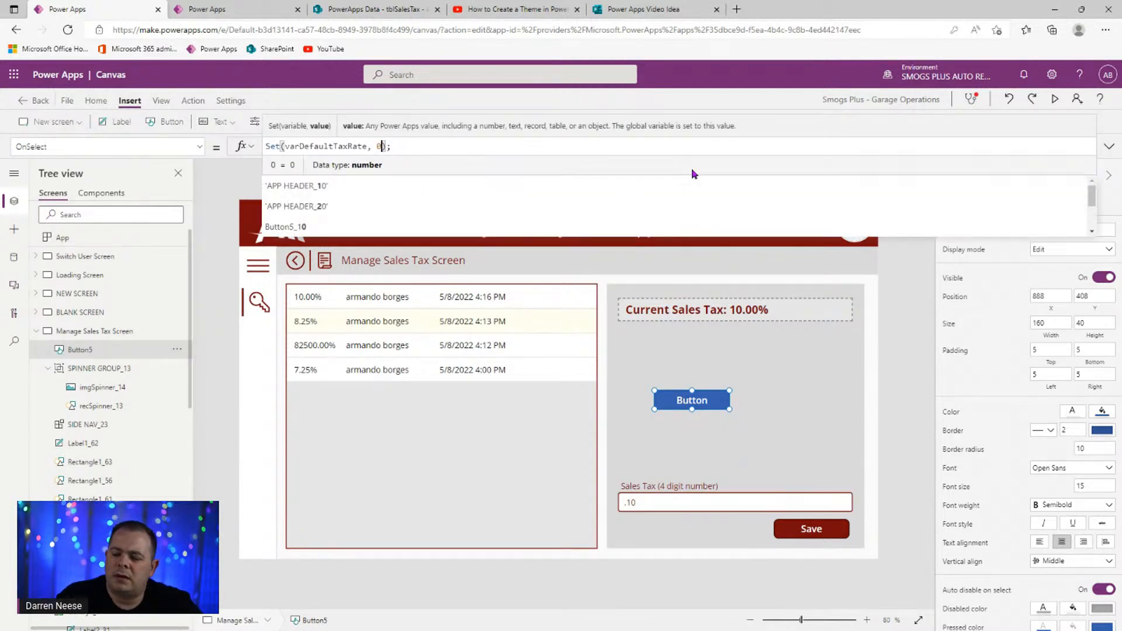
text(.123)
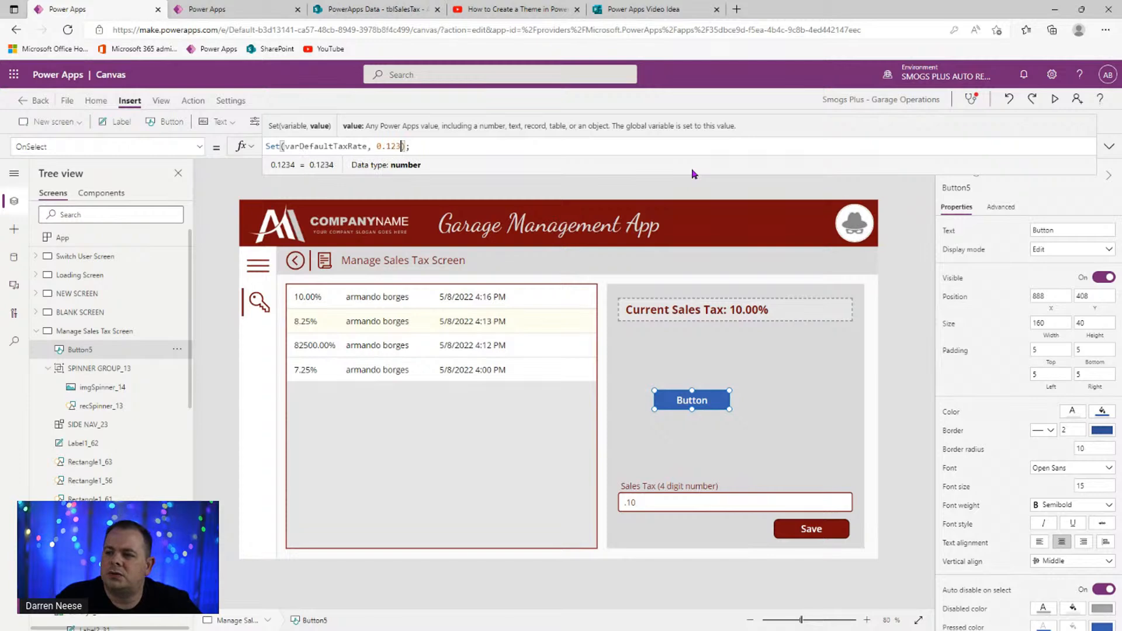
text(4)
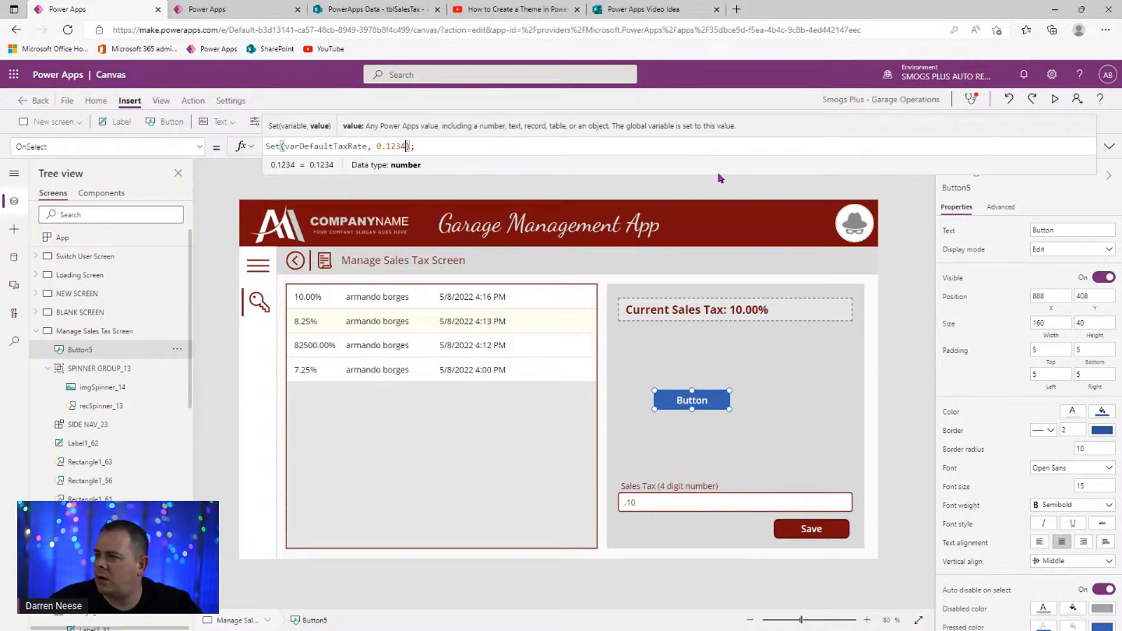
key(alt)
alt+click(719, 411)
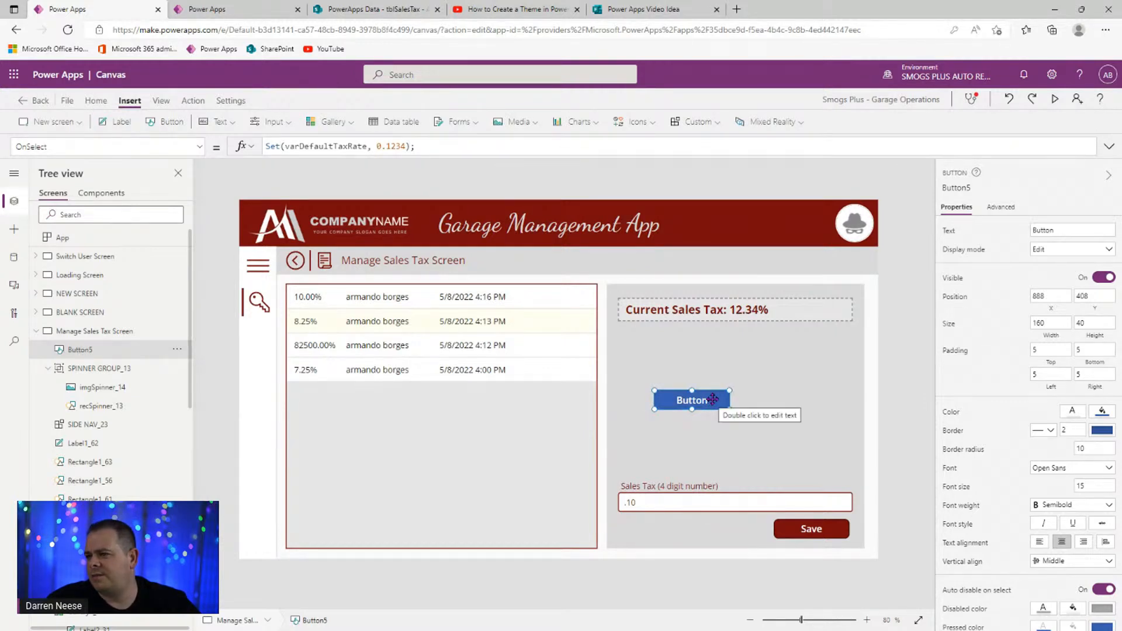
- Change the test value to 0.0012 and run the button again
click(387, 147)
text(00)
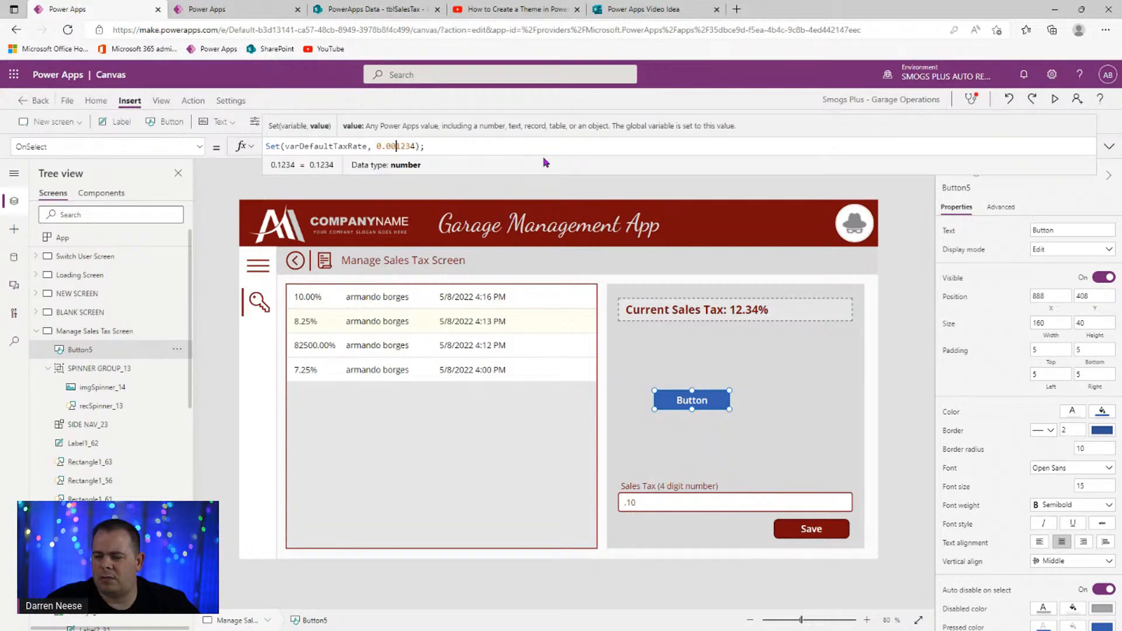
key(Right)
key(Right)
key(Delete)
key(Delete)
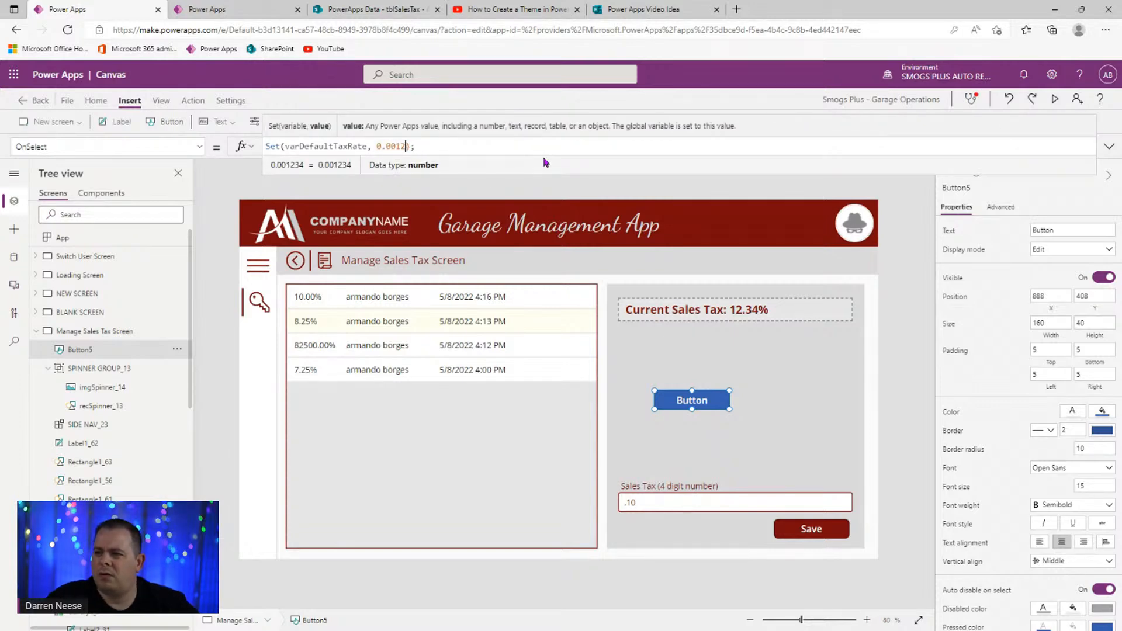
alt+click(704, 403)
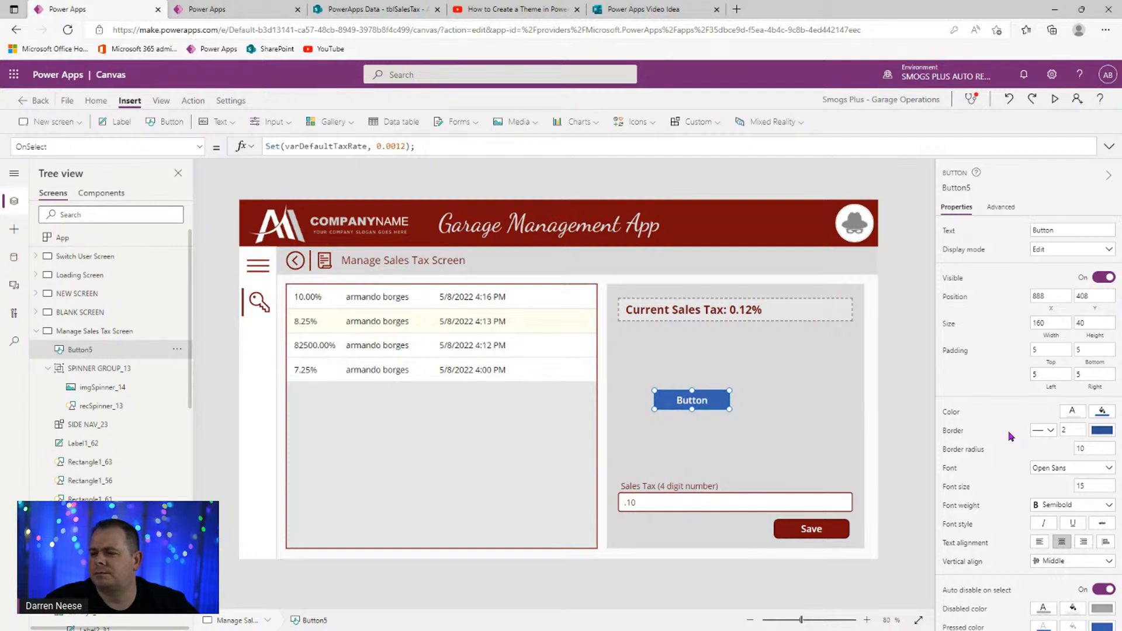
- Review the Save button's full OnSelect formula
click(807, 532)
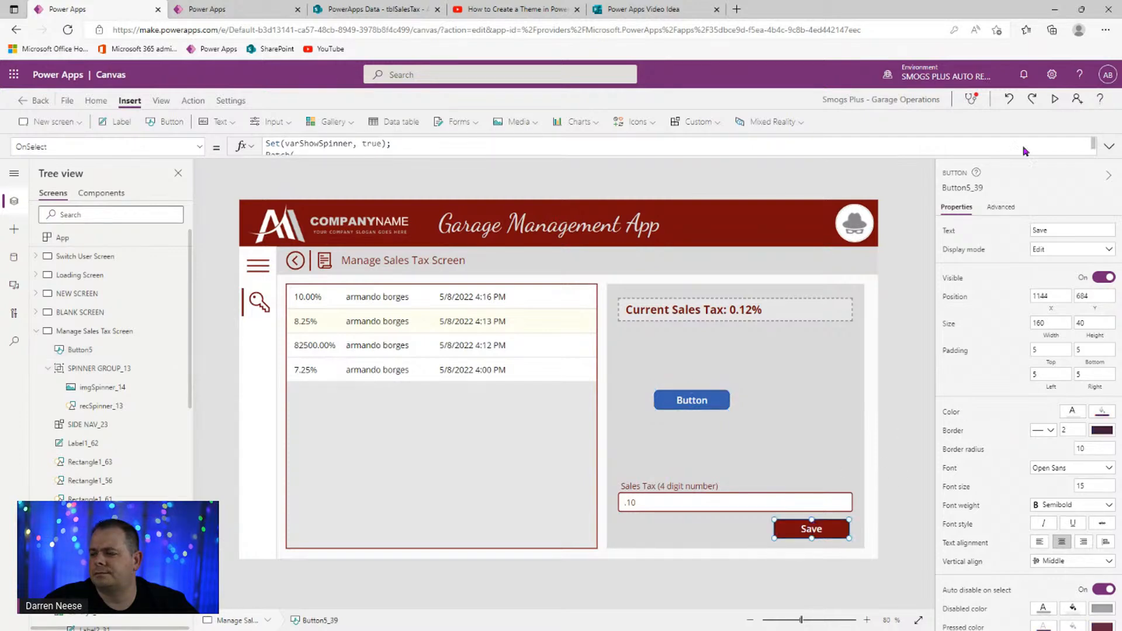
click(1109, 146)
click(1111, 147)
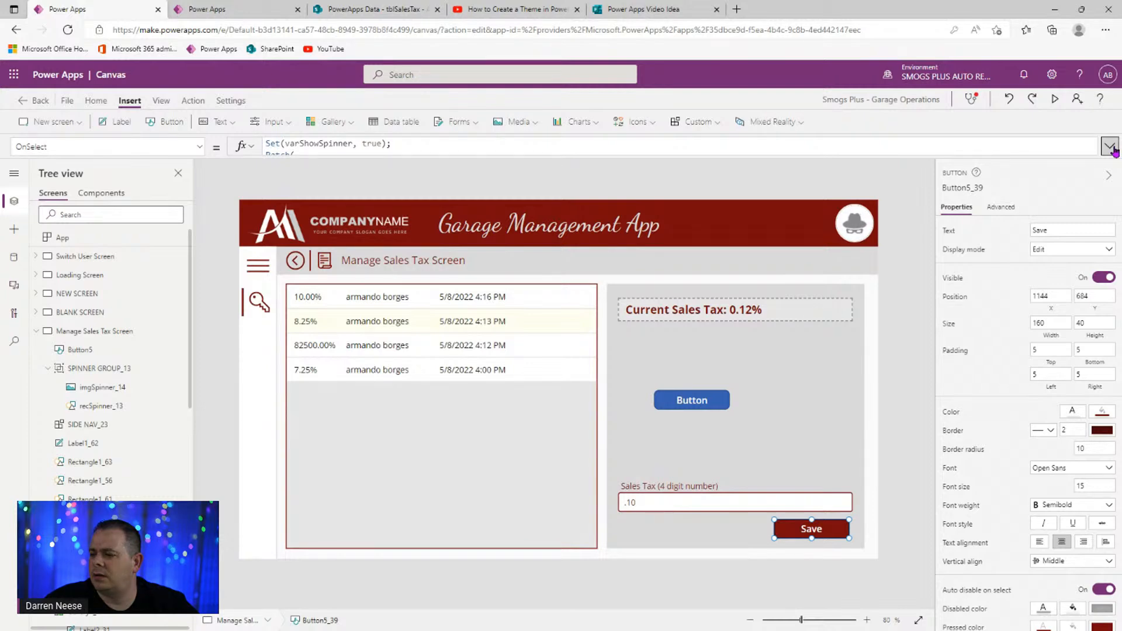
click(1114, 149)
click(1111, 147)
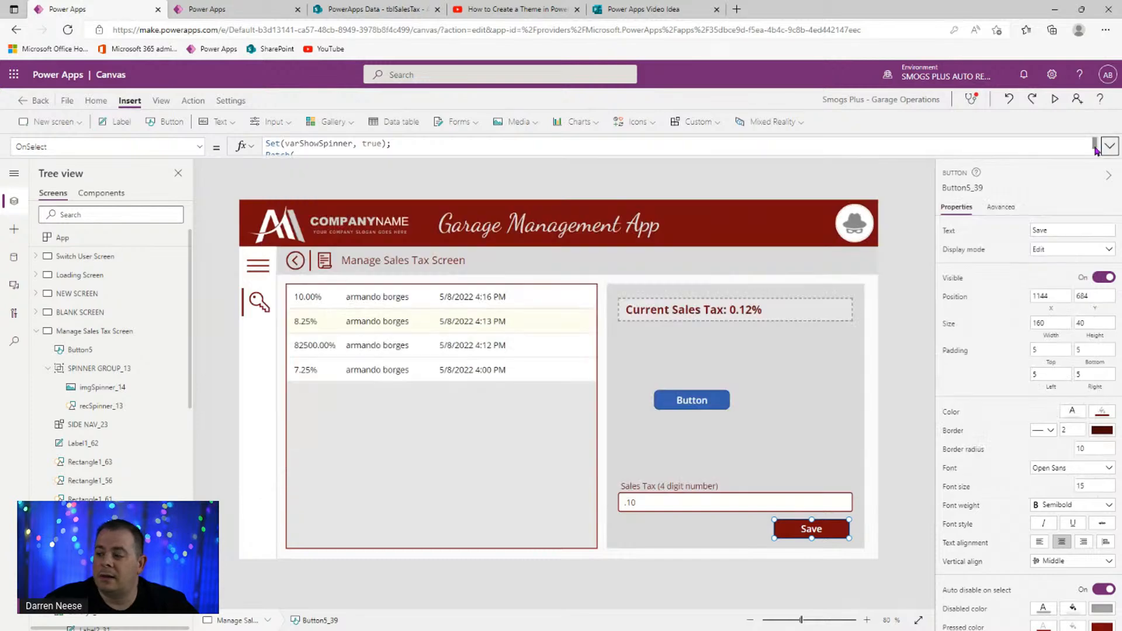
- Run the App's OnStart to restore 10.00% and delete the test button
click(176, 237)
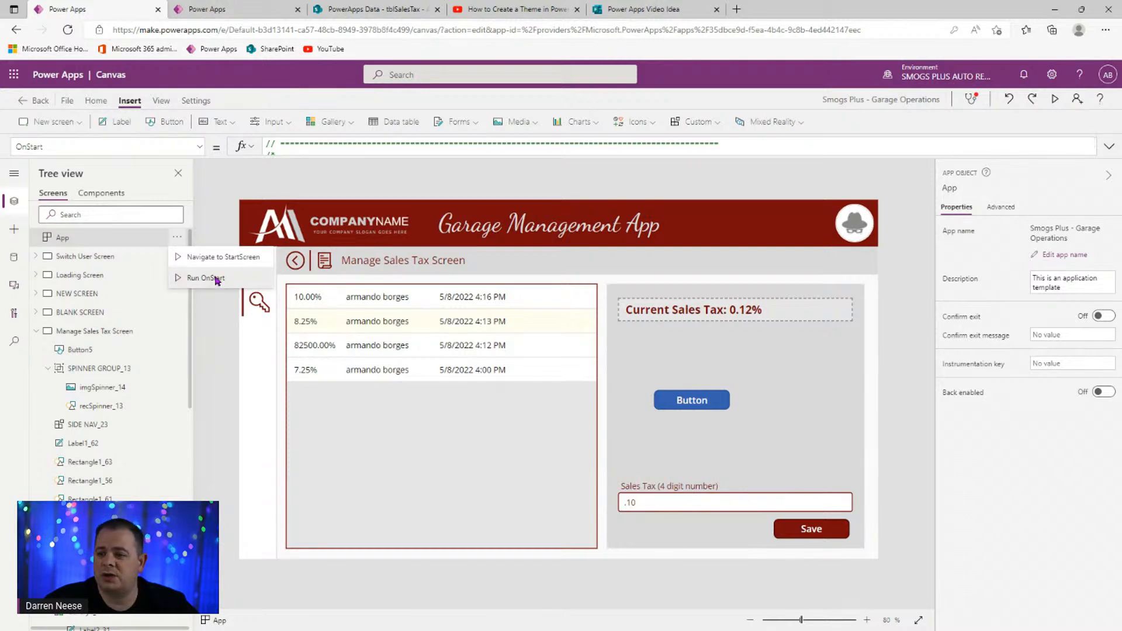
click(244, 283)
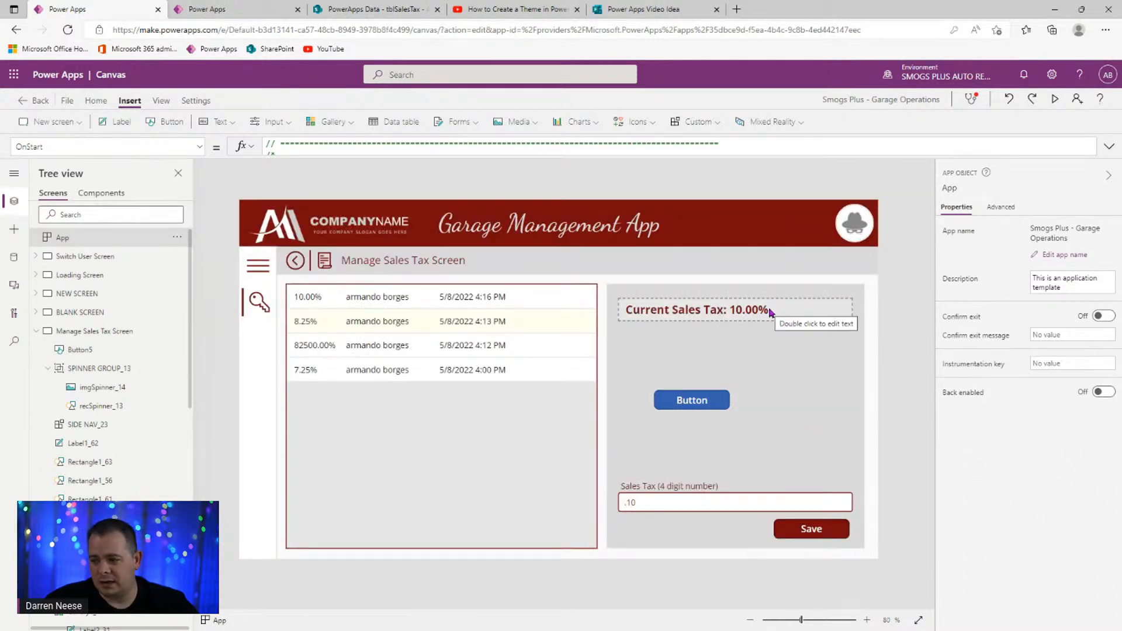
click(721, 407)
key(Delete)
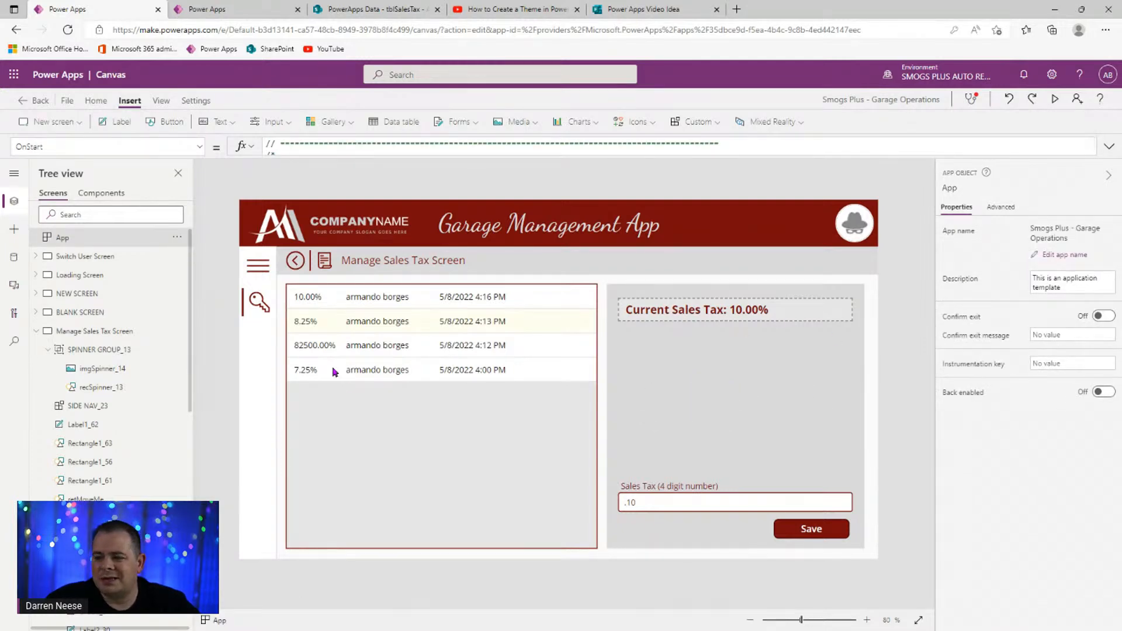
- Preview the app and replace .10 in the Sales Tax field with .0725
click(1056, 99)
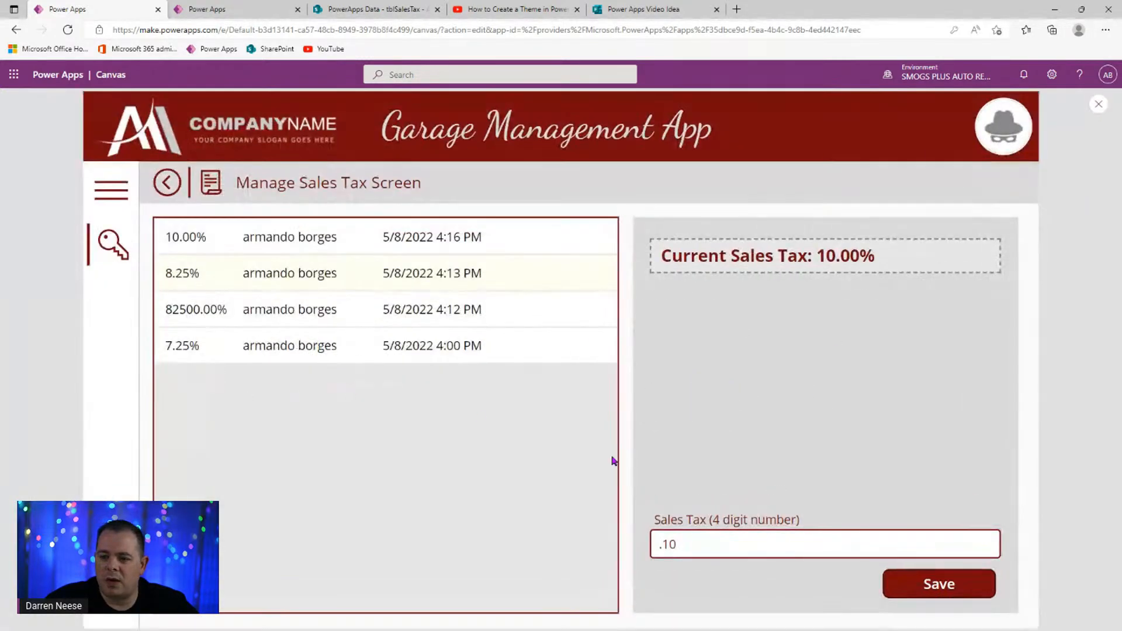
drag(737, 544, 626, 538)
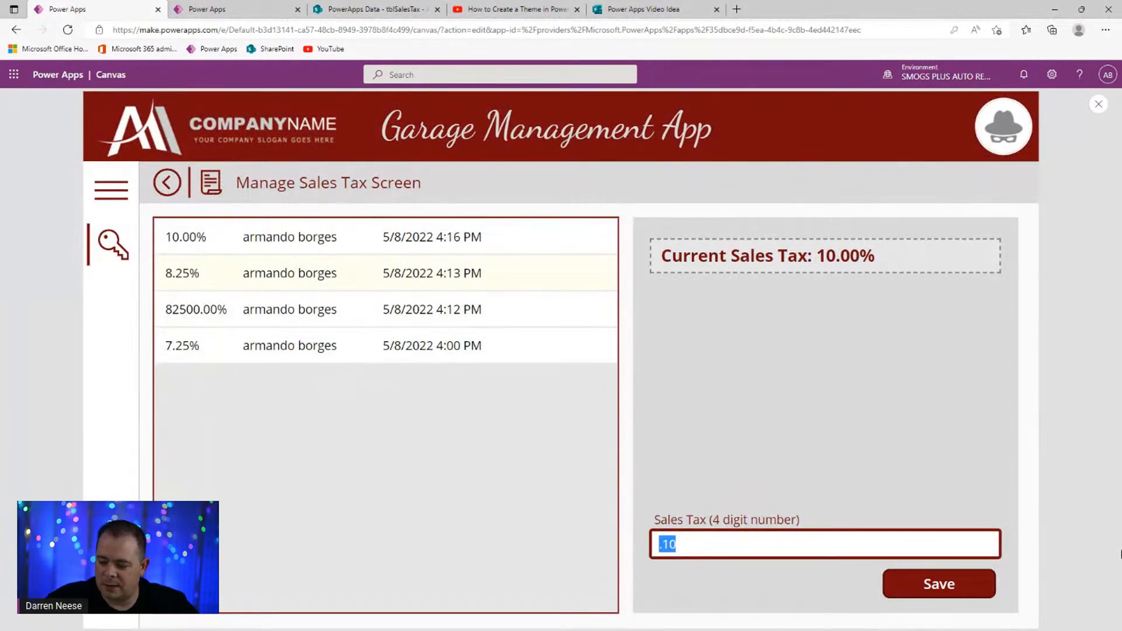
key(BackSpace)
text(.0725)
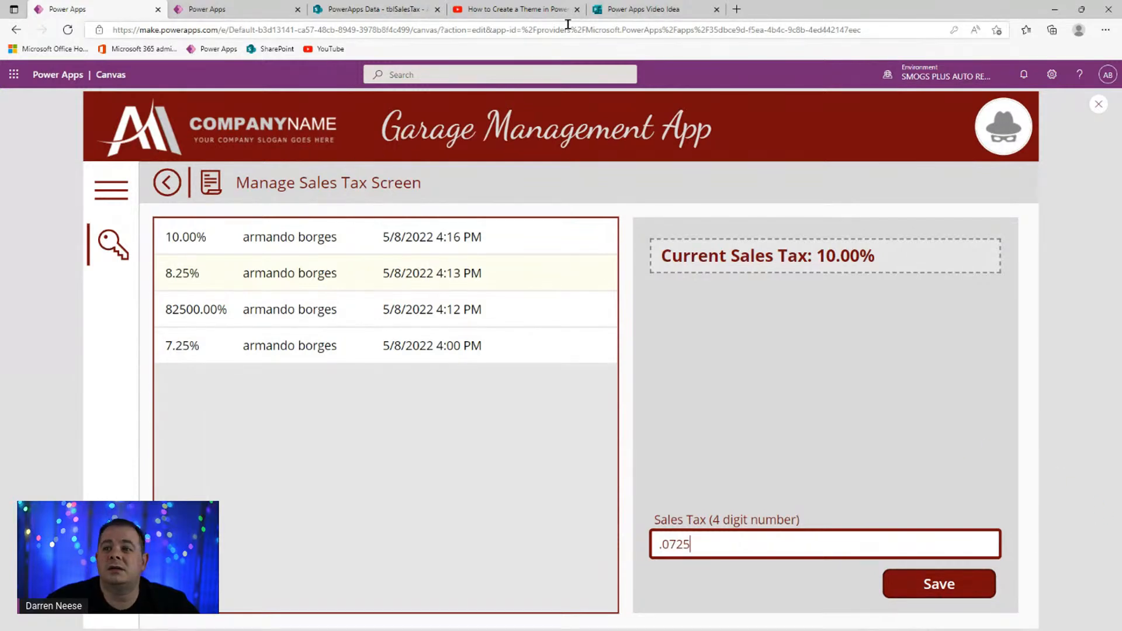
- Search Bing in a new tab for 'current sales tax california'
click(736, 9)
text(curr)
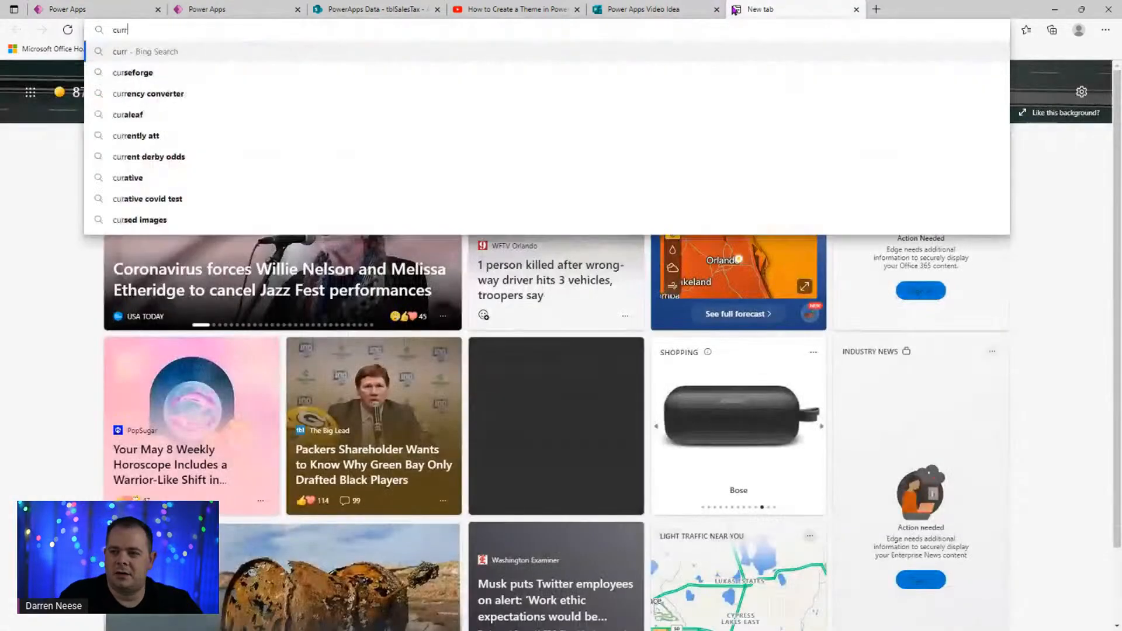
text(ent sales tax cal)
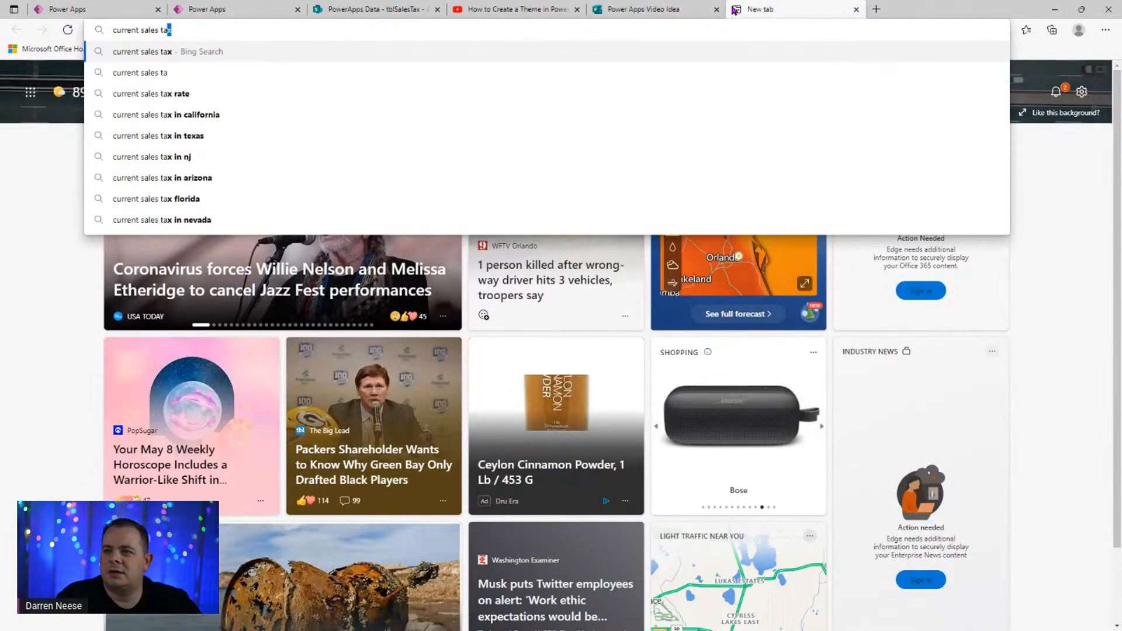
key(Down)
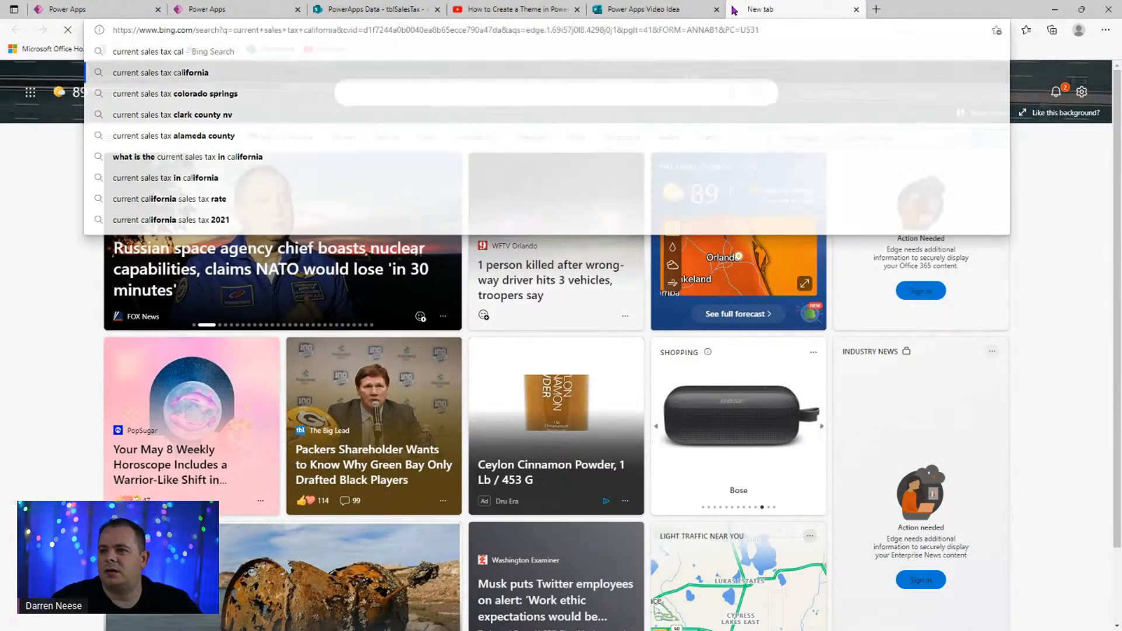
key(Return)
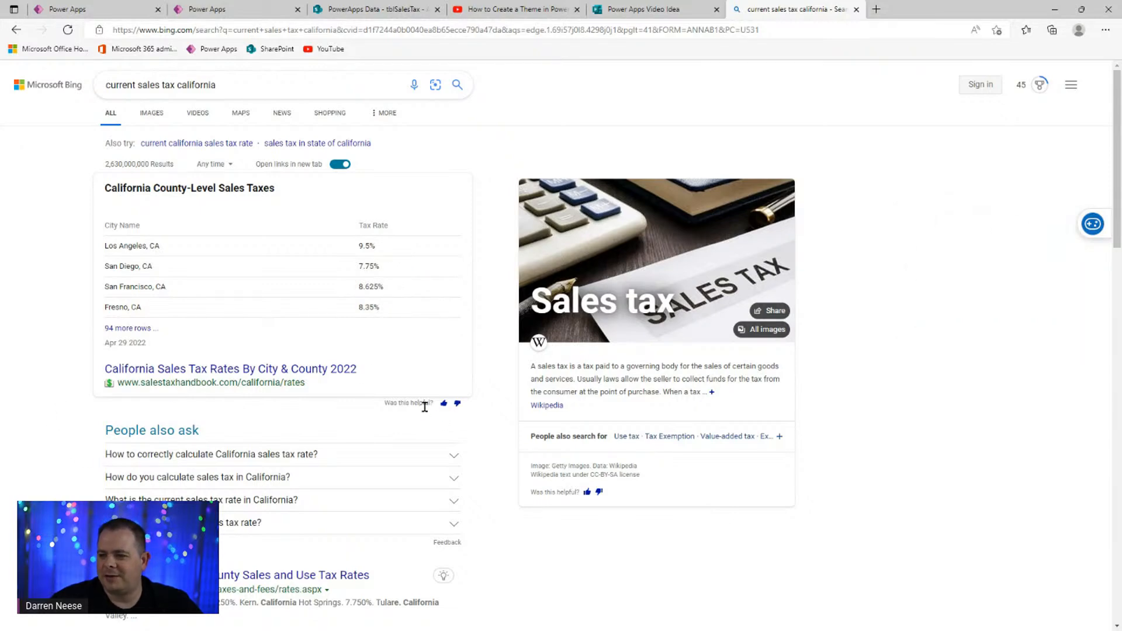
- Exit preview and copy the default city Inglewood and ZIP 90304 from App OnStart
click(88, 9)
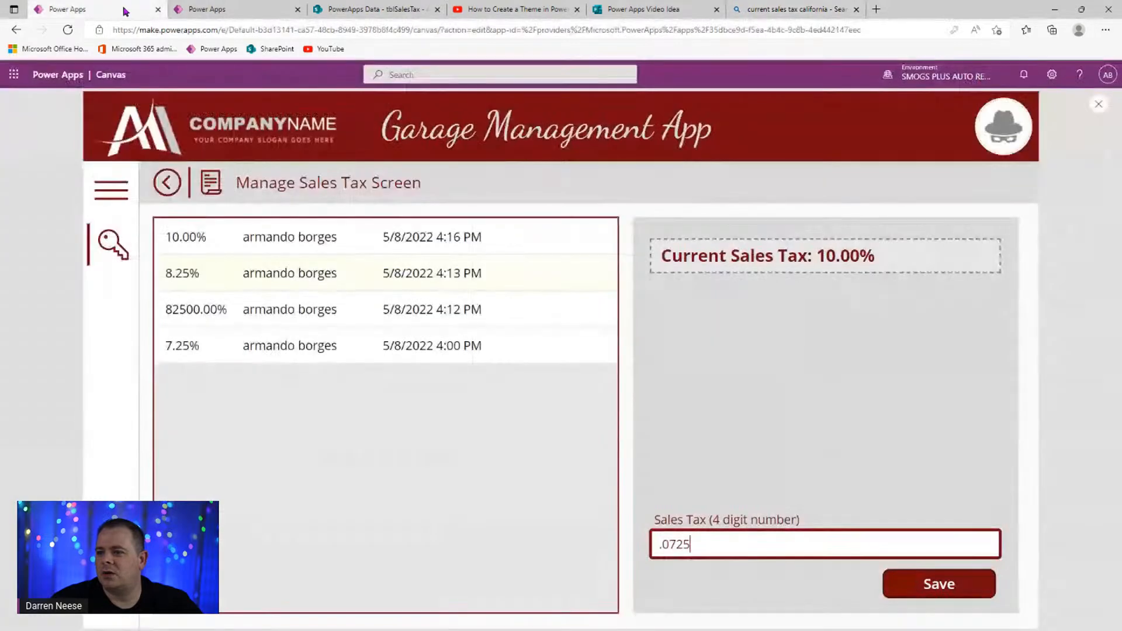
key(Escape)
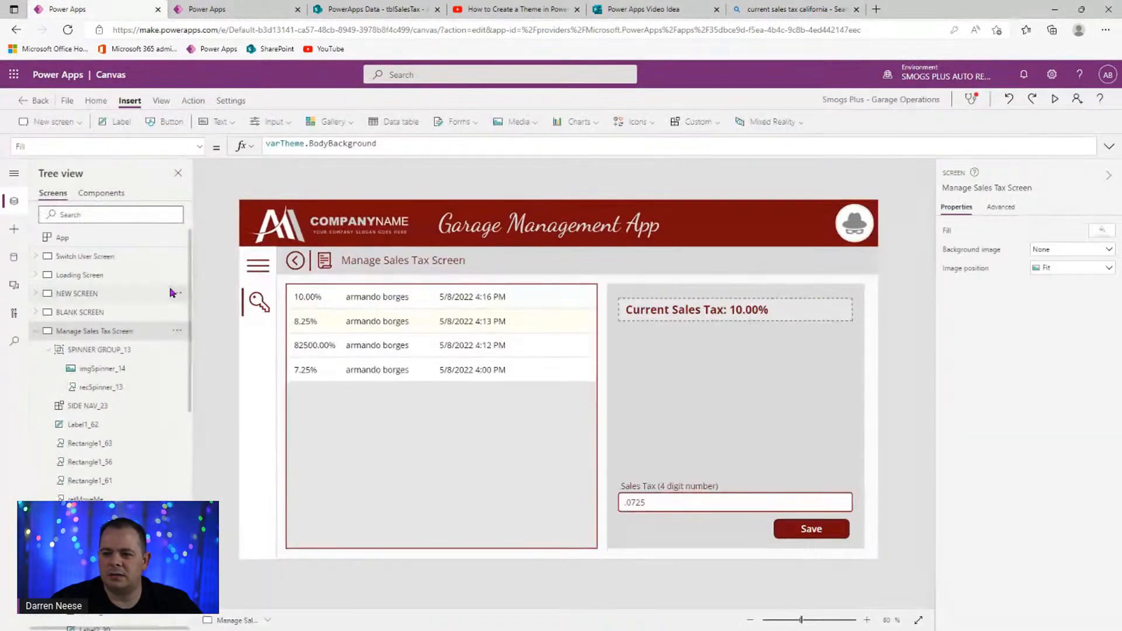
click(117, 238)
click(1111, 146)
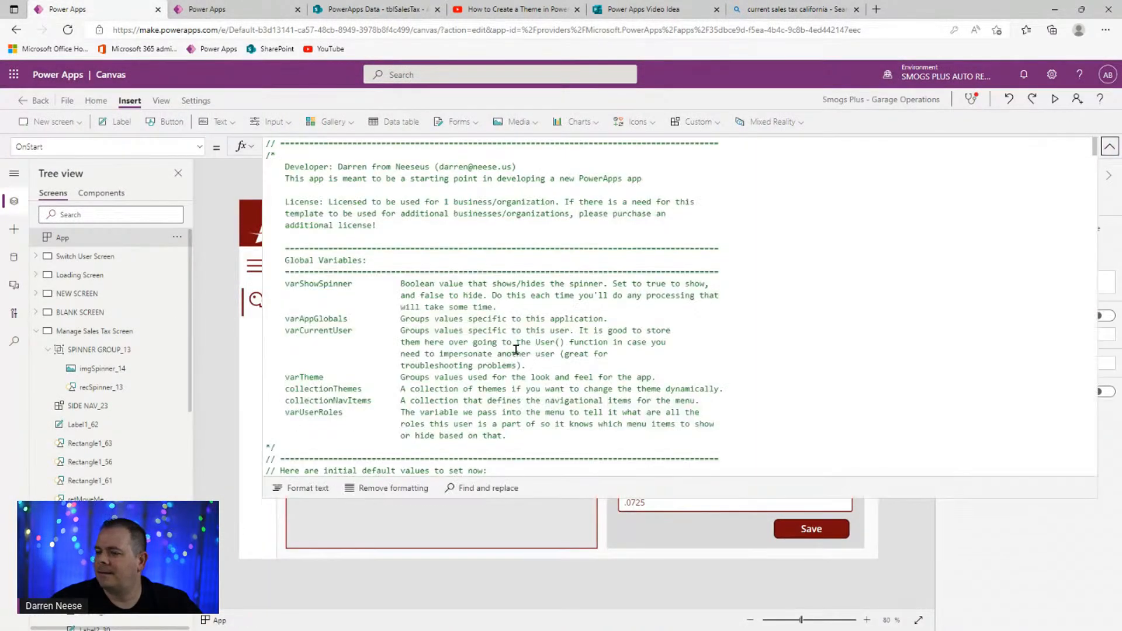
scroll(644, 371, down, 20)
scroll(589, 381, up, 15)
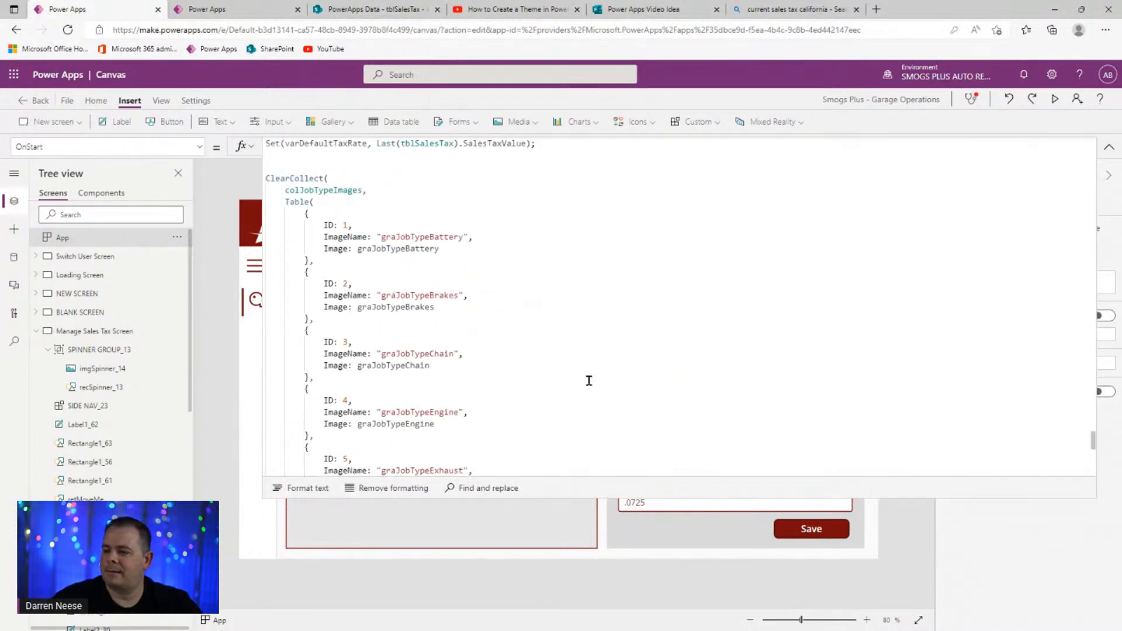
double_click(391, 412)
double_click(387, 423)
key(ctrl+c)
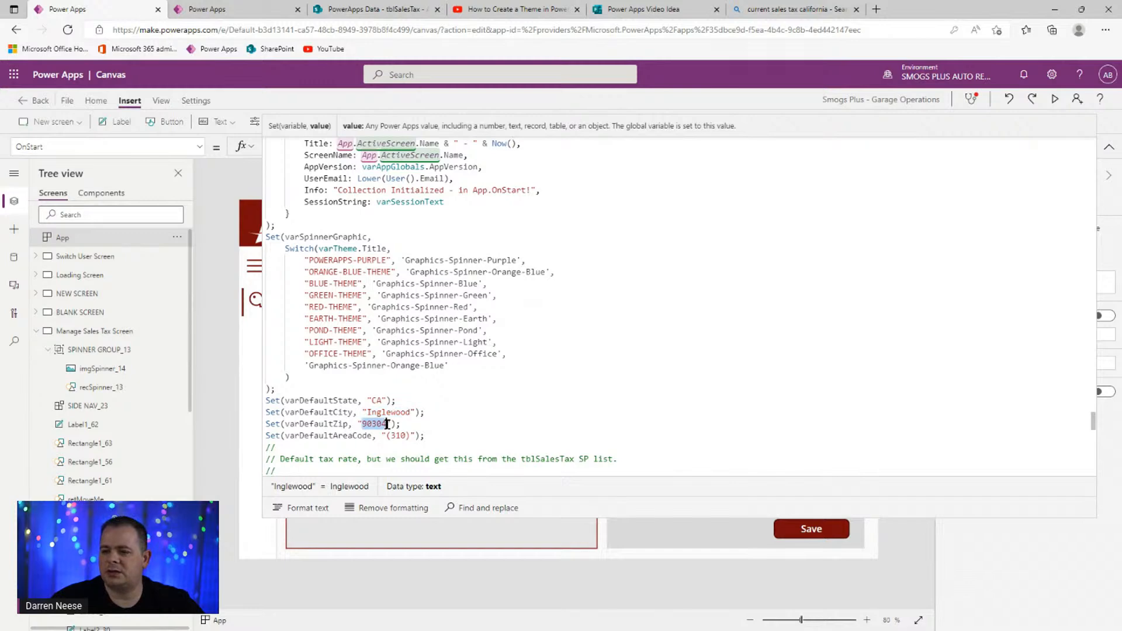
- Append ZIP 90304 to the Bing sales tax search and rerun it
click(780, 10)
click(270, 85)
key(ctrl+v)
key(Return)
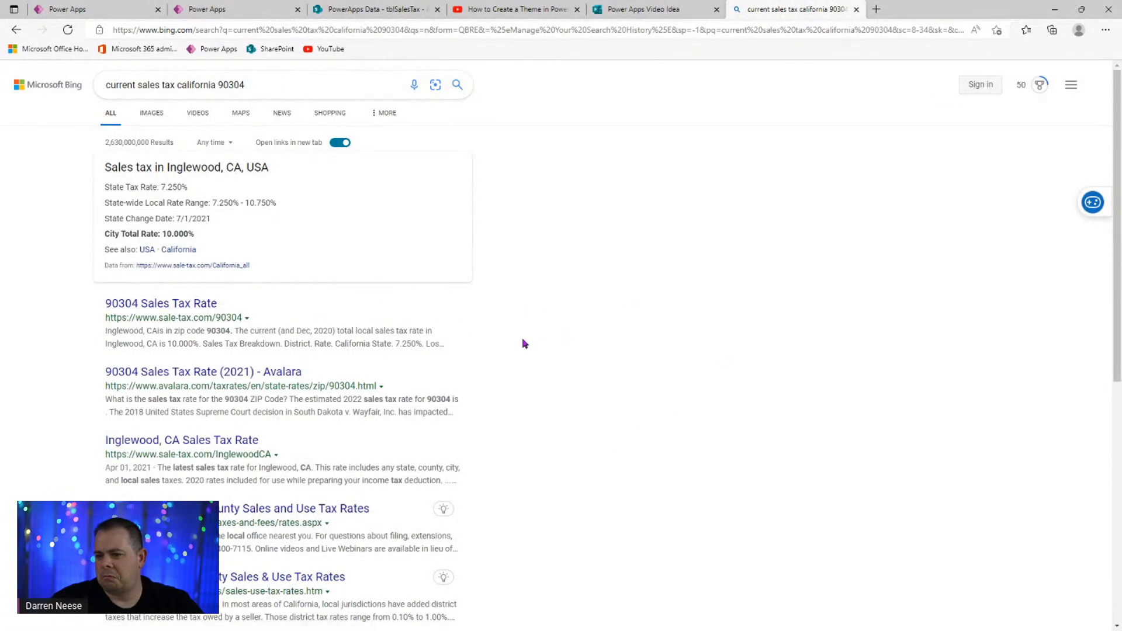
- Check the Inglewood 10.000% total rate in the Bing result, then return to Power Apps
drag(124, 344, 381, 344)
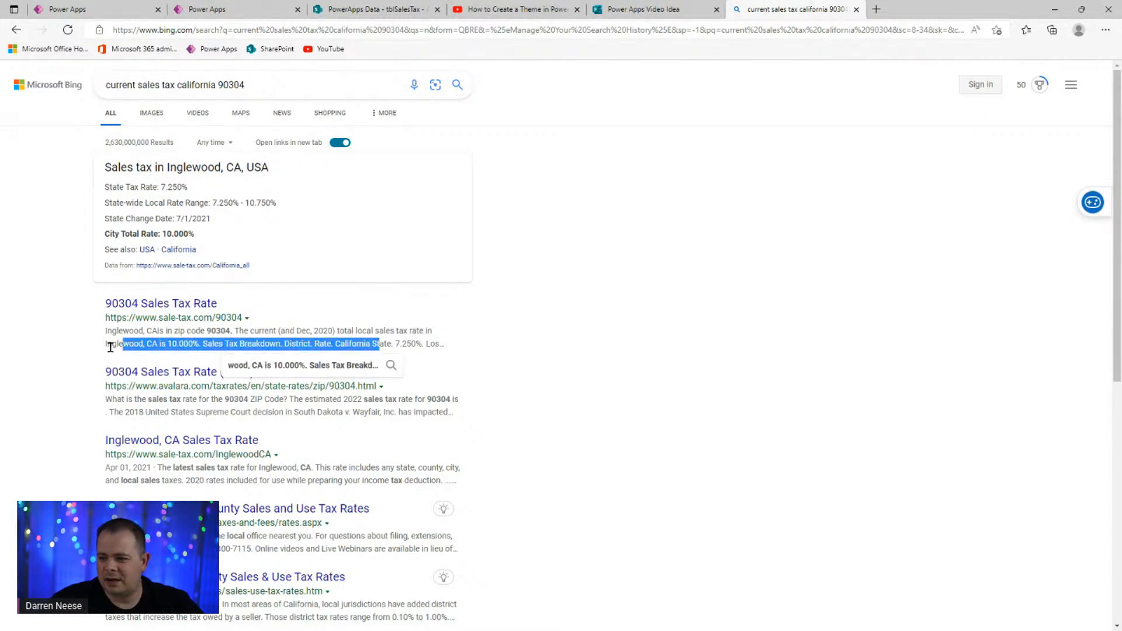
click(129, 342)
drag(352, 331, 451, 339)
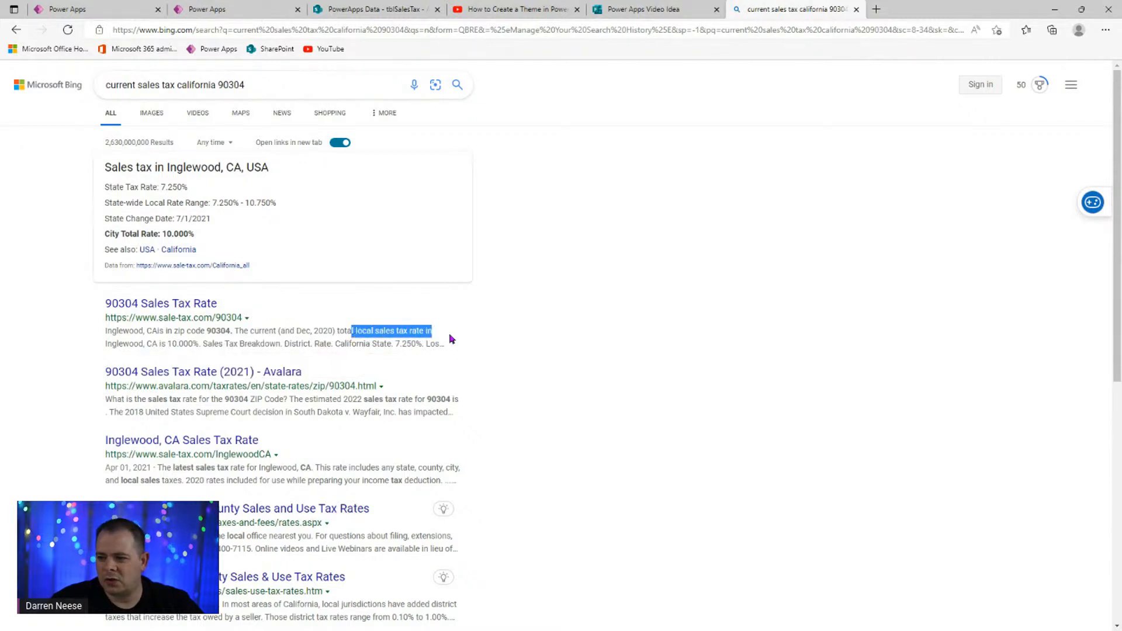
drag(200, 345, 335, 344)
click(707, 243)
click(93, 8)
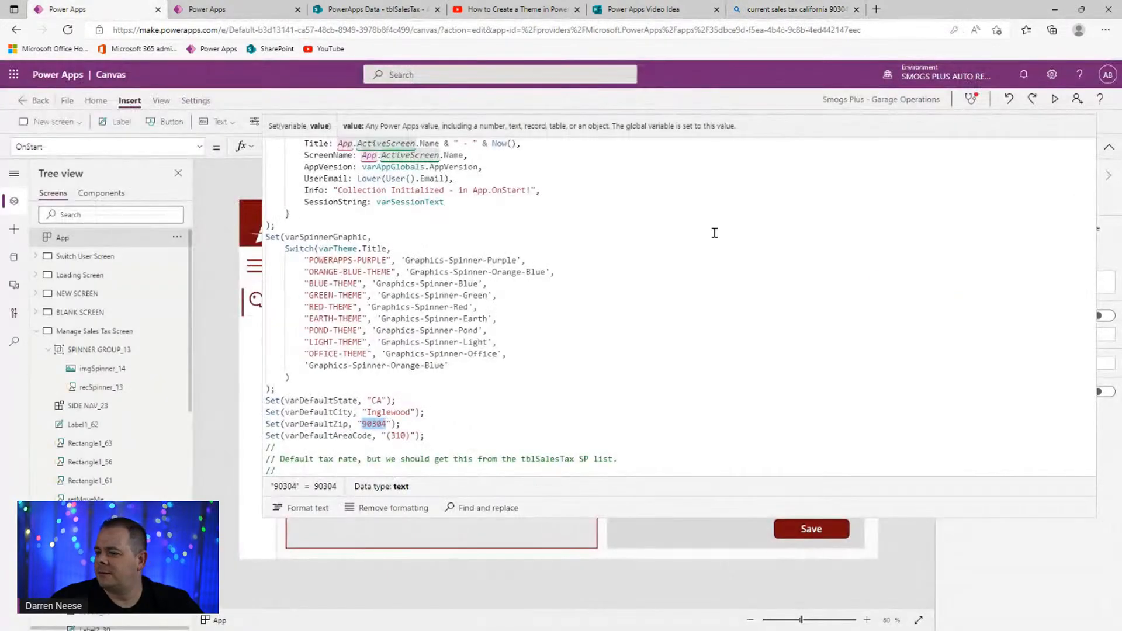
- Preview the app and save the .0725 rate as a new 7.25% entry
click(534, 410)
scroll(556, 408, down, 3)
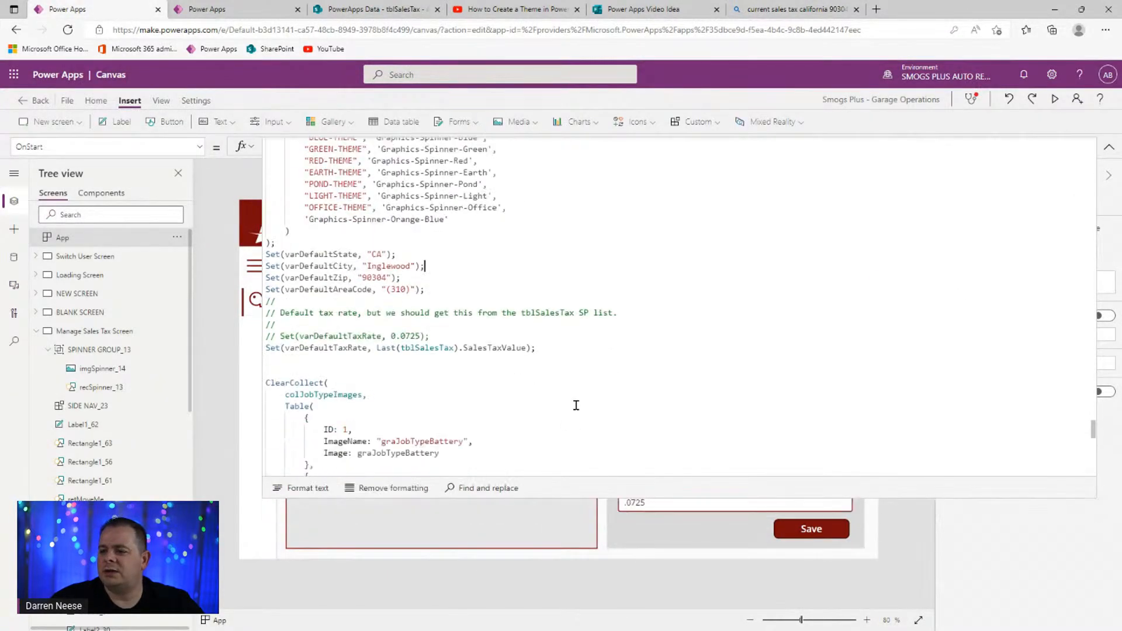
click(1109, 147)
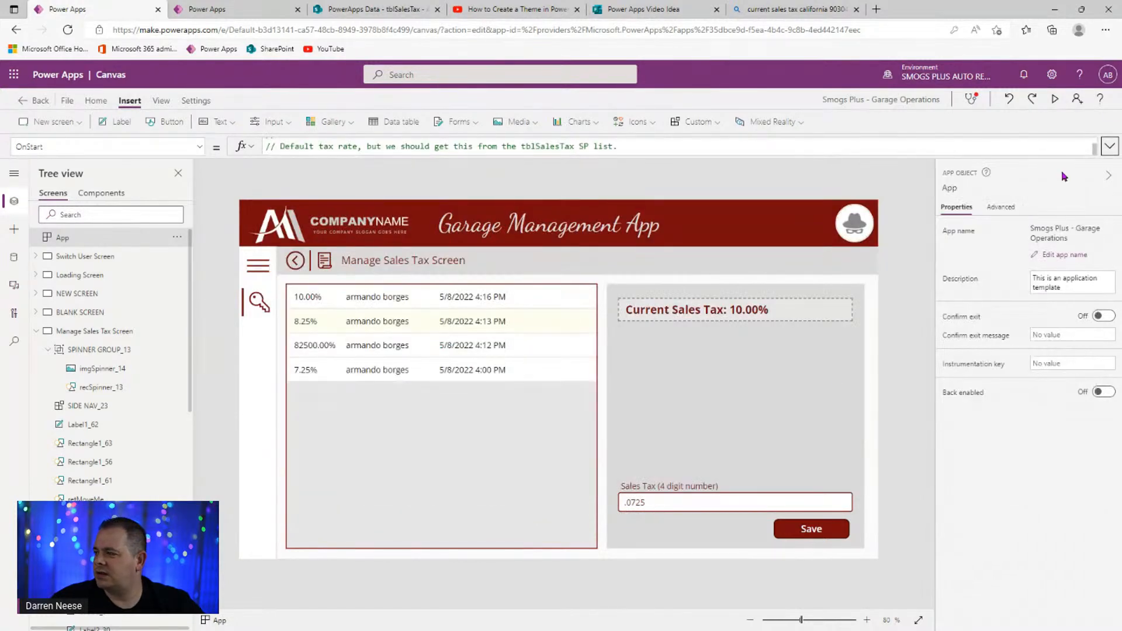
click(1055, 99)
click(930, 587)
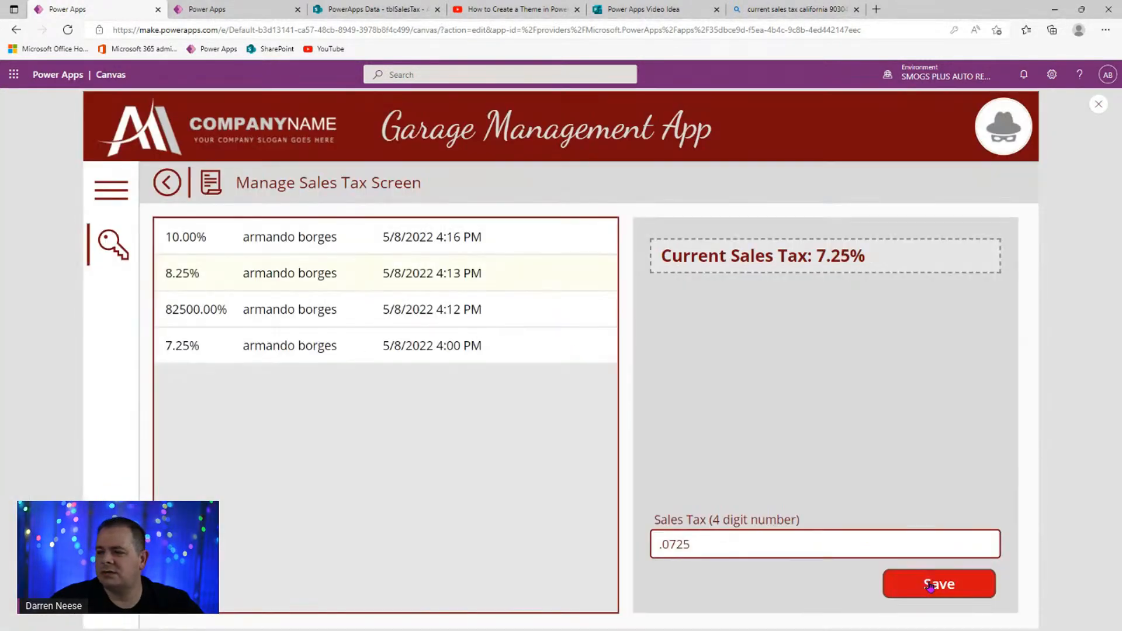
- Close the app preview to return to Power Apps Studio
click(1099, 106)
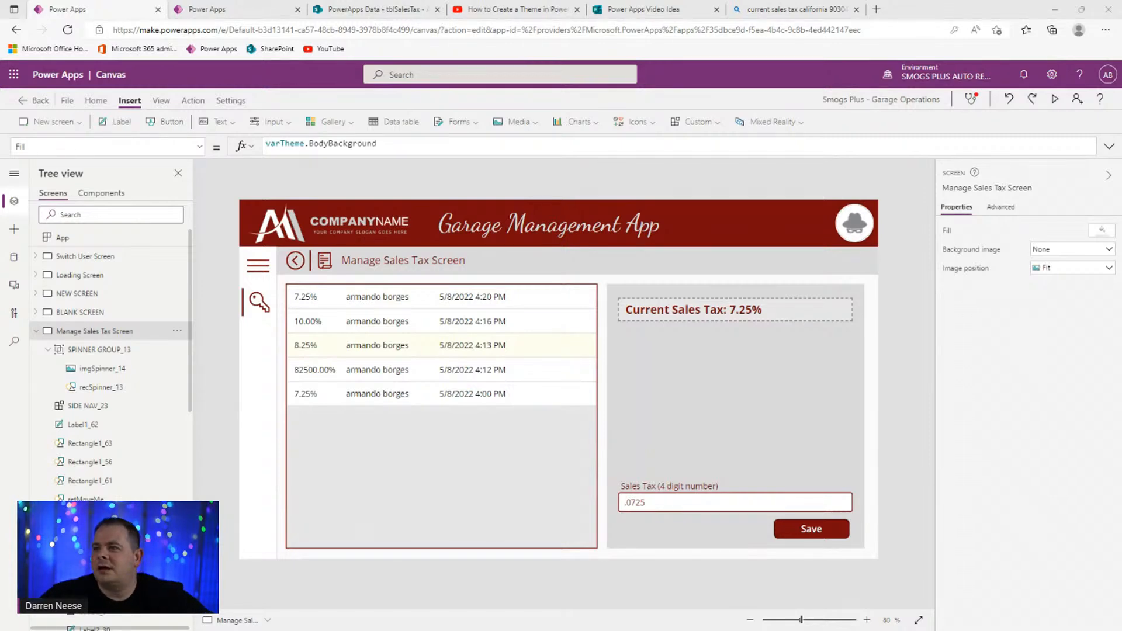
- Look through the Forms, versions, tblSalesTax and tutorial tabs, then return to the editor
click(643, 10)
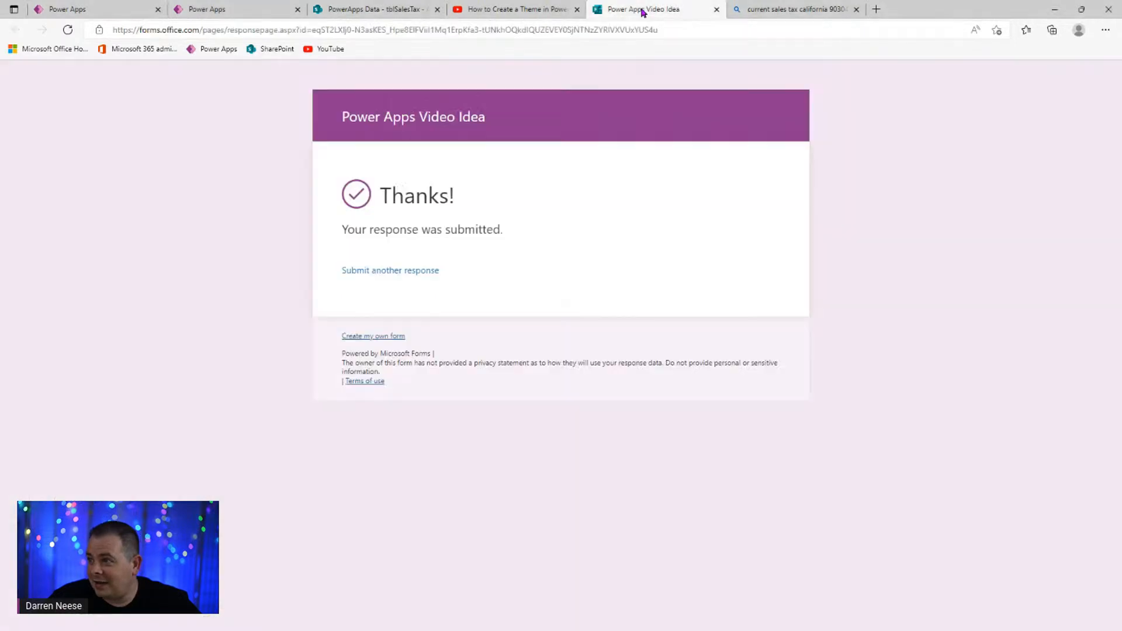
click(219, 9)
click(379, 12)
click(500, 13)
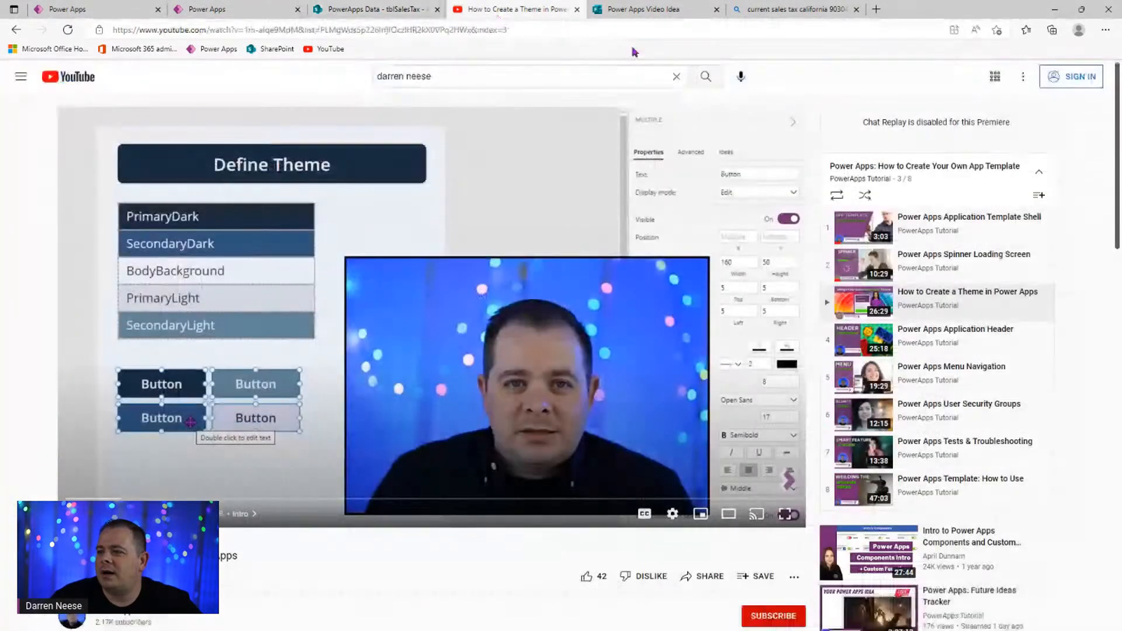
click(111, 8)
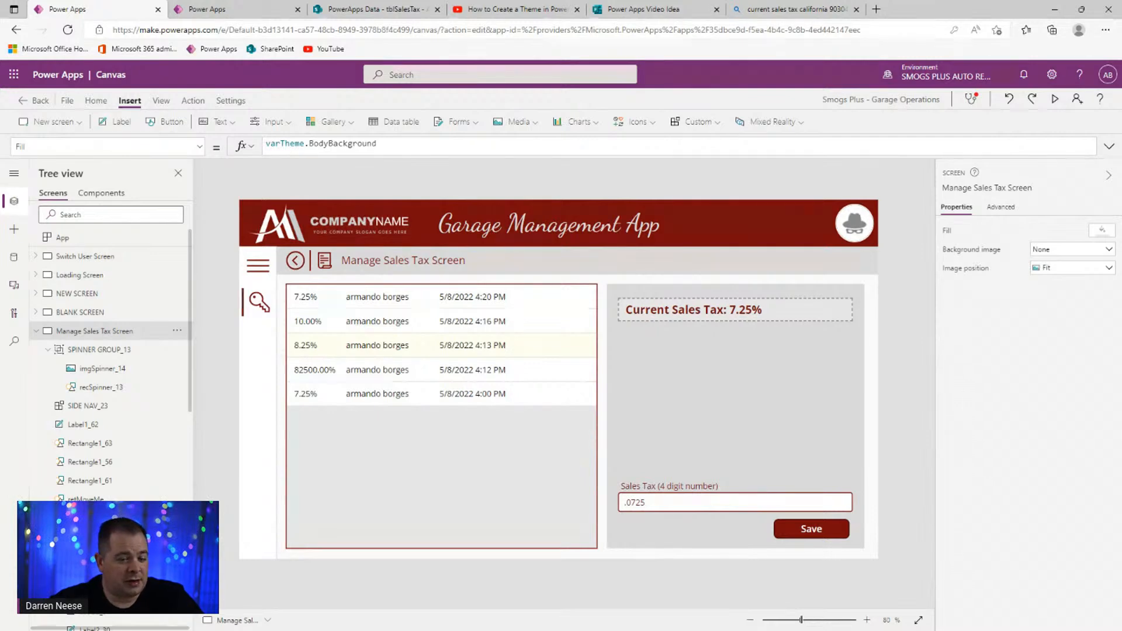
- Start a fresh response on the Power Apps Video Idea form and return to the editor
click(253, 11)
click(632, 9)
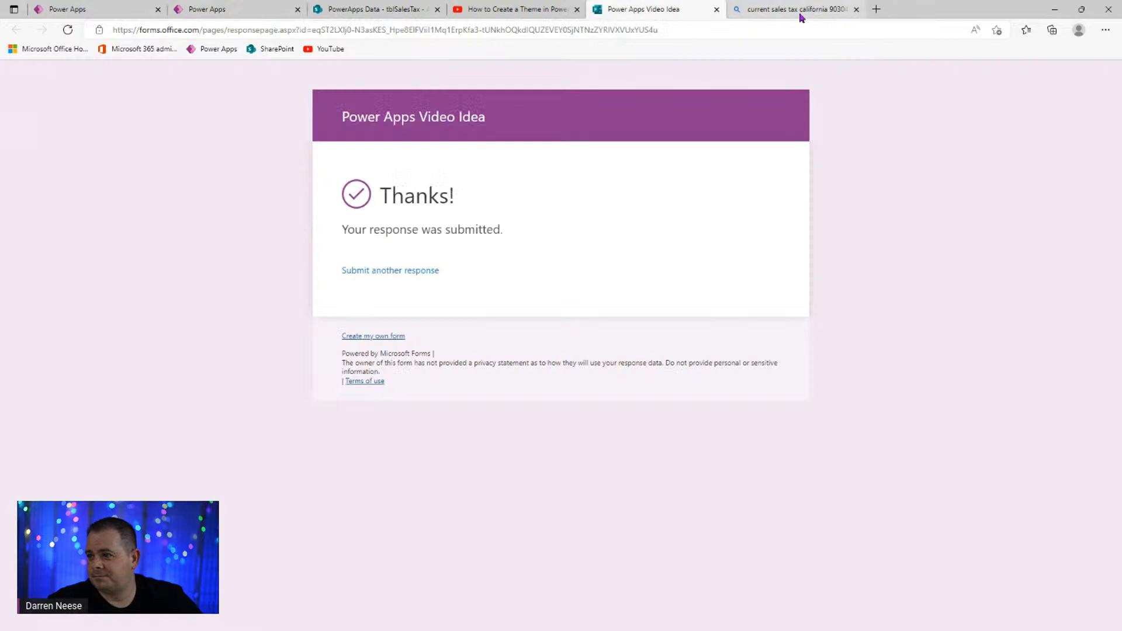
click(413, 272)
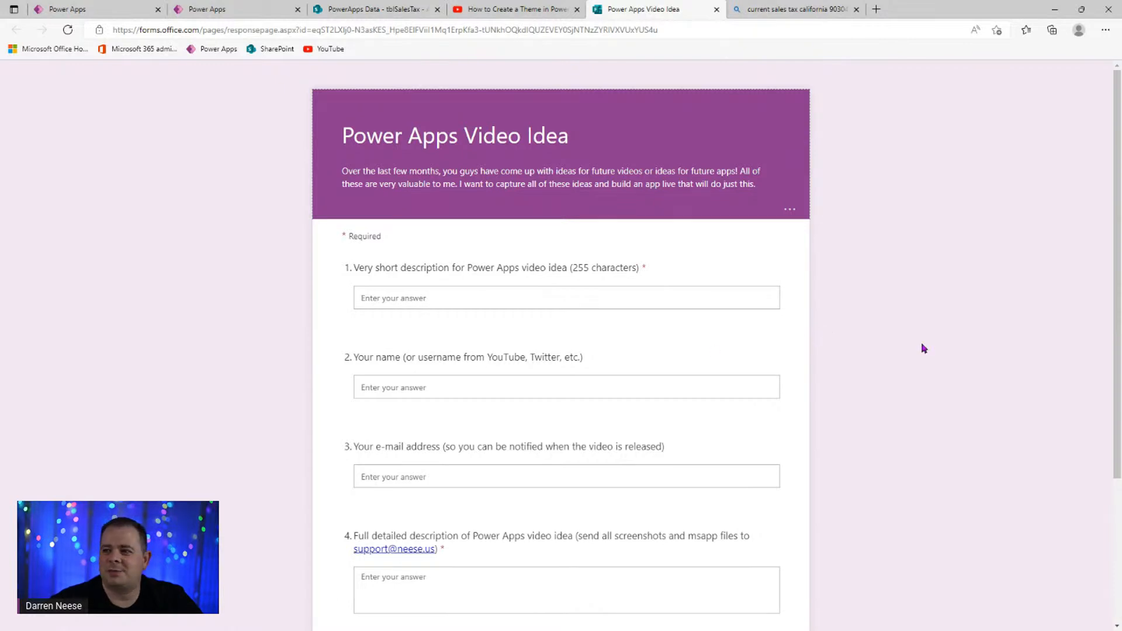
click(98, 10)
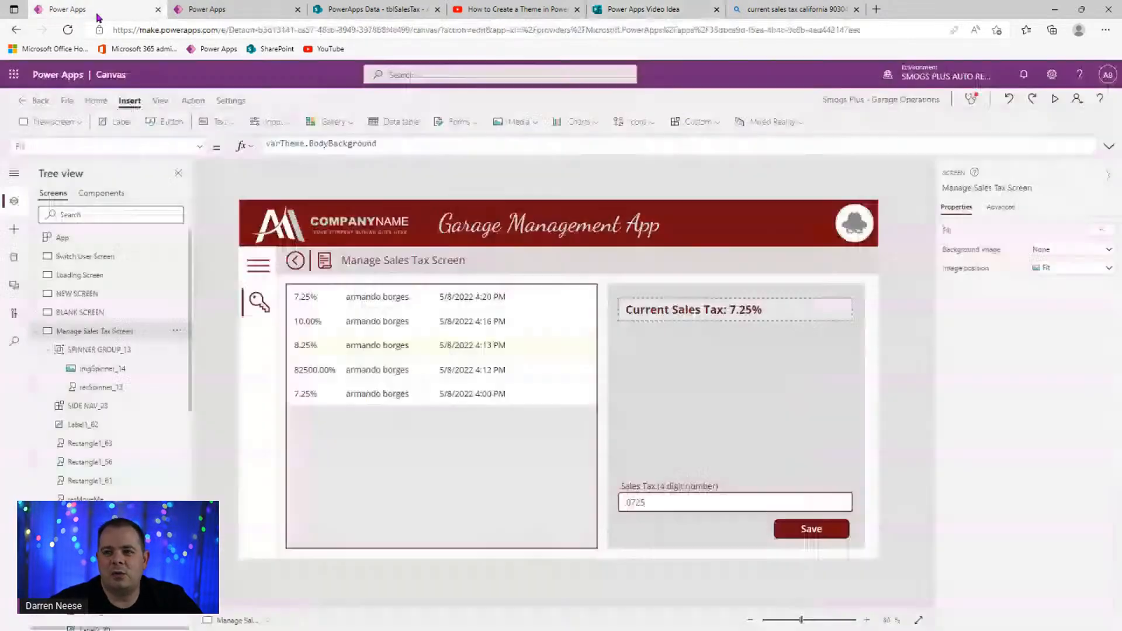